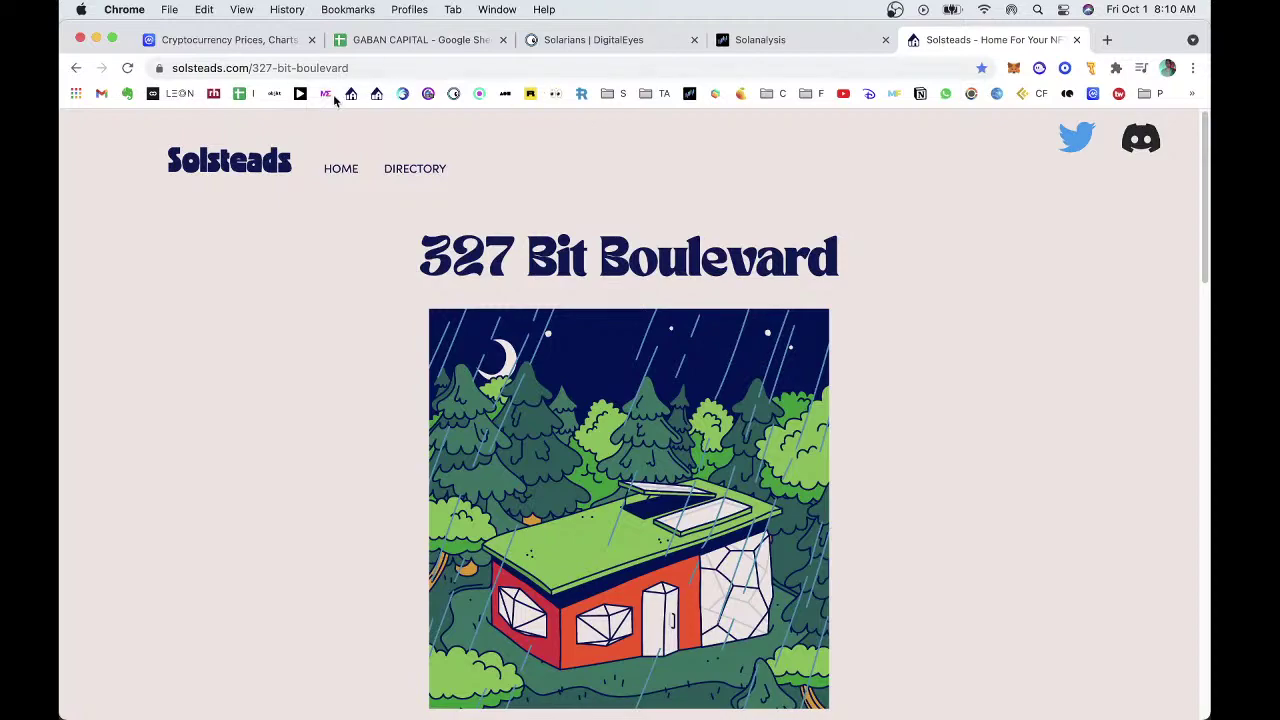
View the 700 Rip Street property on Solsteads, look through its current residents, and close the page.
click(376, 93)
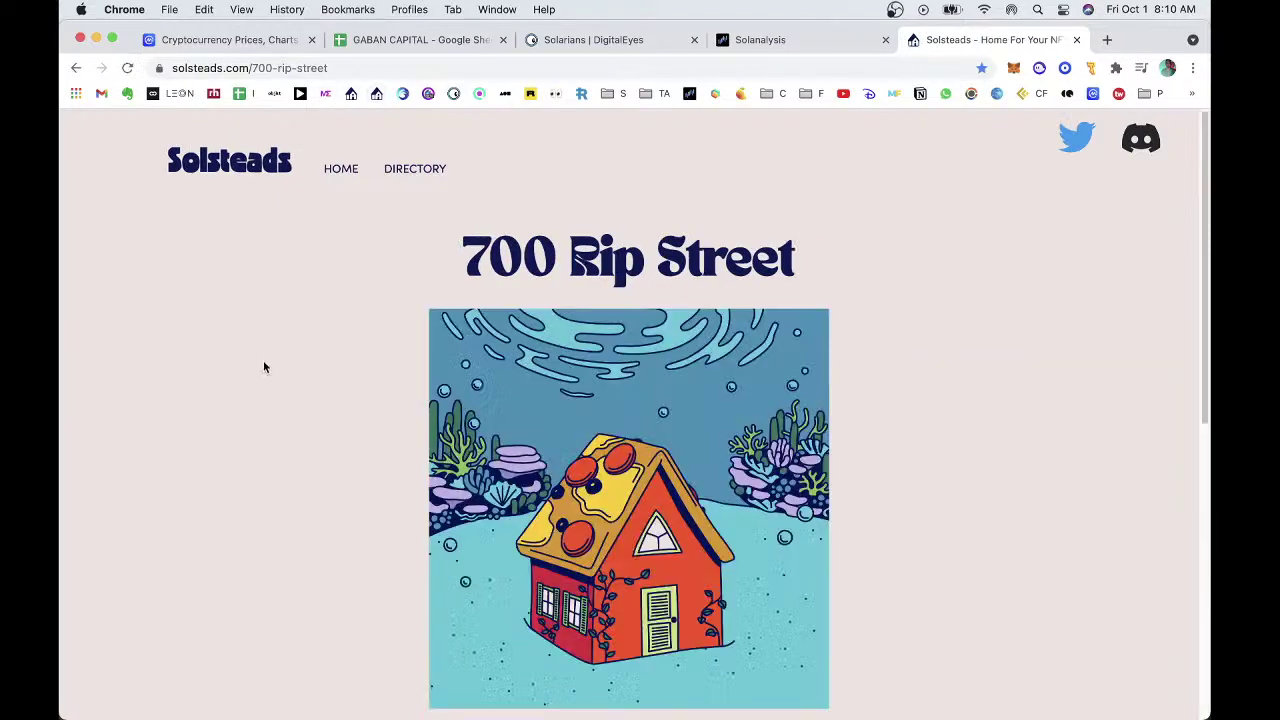
scroll(264, 367, down, 10)
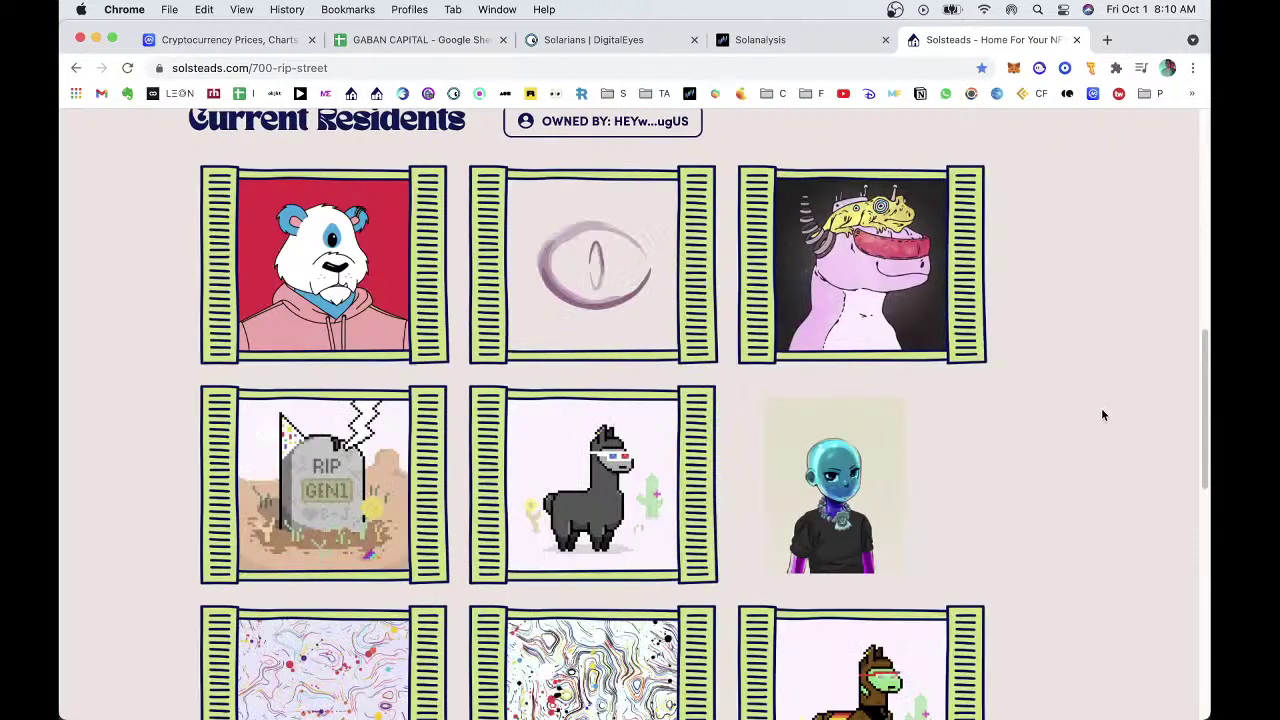
scroll(1095, 415, down, 10)
scroll(1052, 415, up, 5)
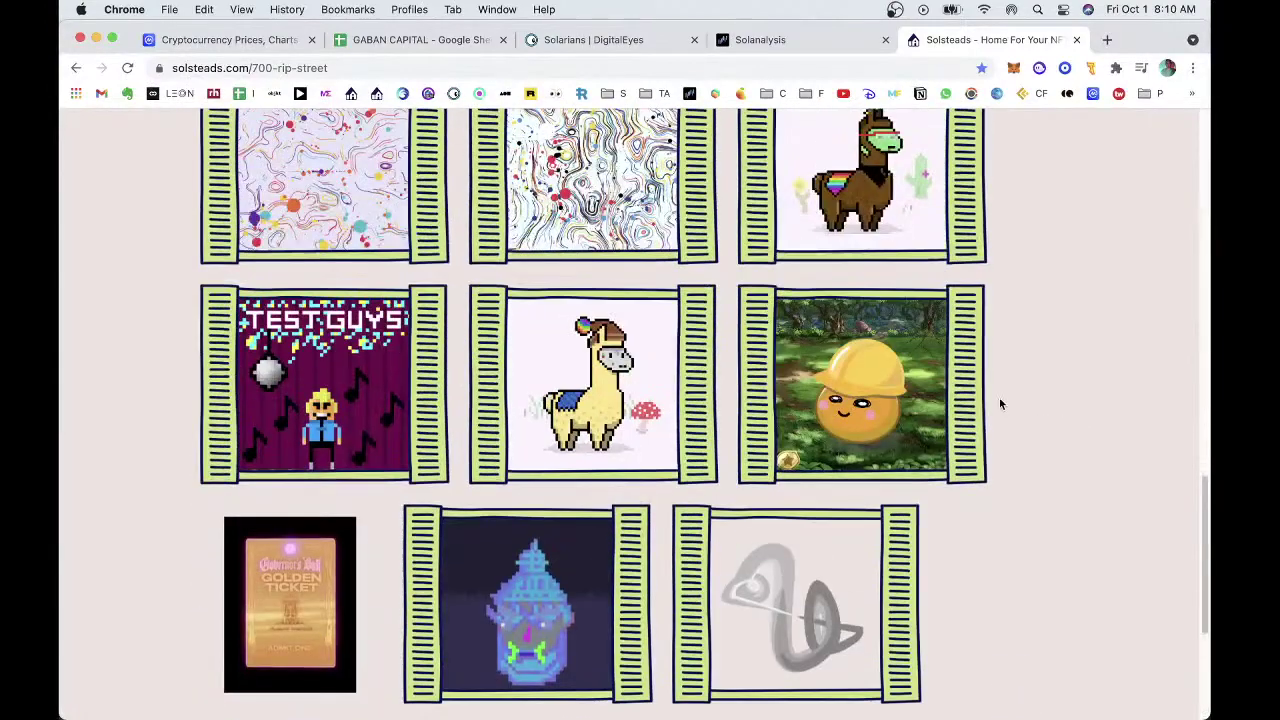
scroll(997, 403, up, 10)
scroll(997, 403, down, 9)
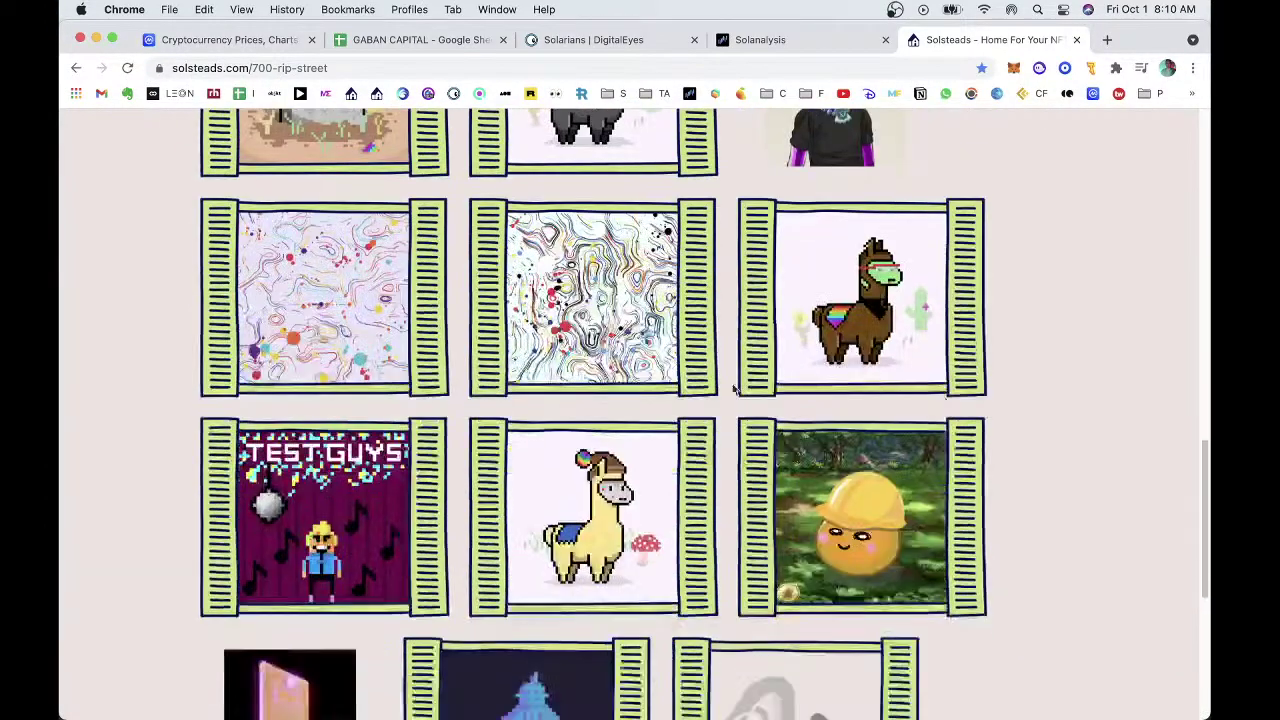
key(super+w)
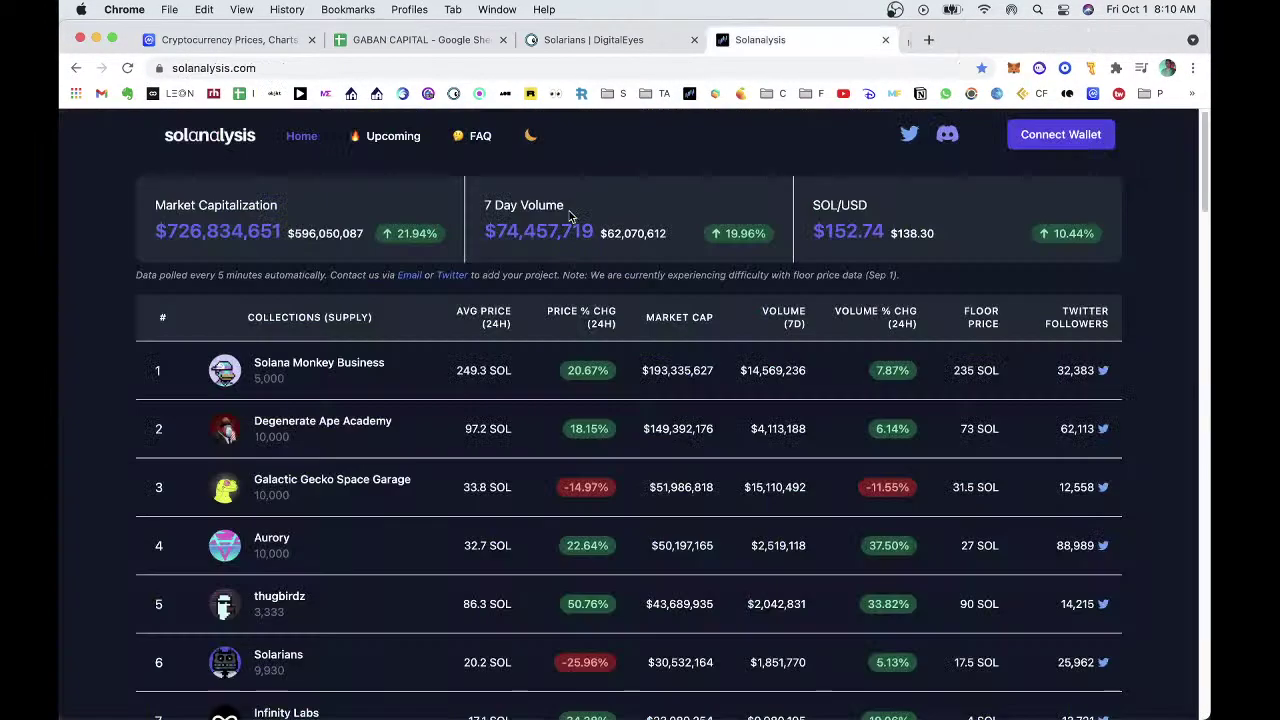
Open the Aurory collection from the link in row 15 of the GABAN CAPITAL sheet and close the Solarians page.
click(540, 42)
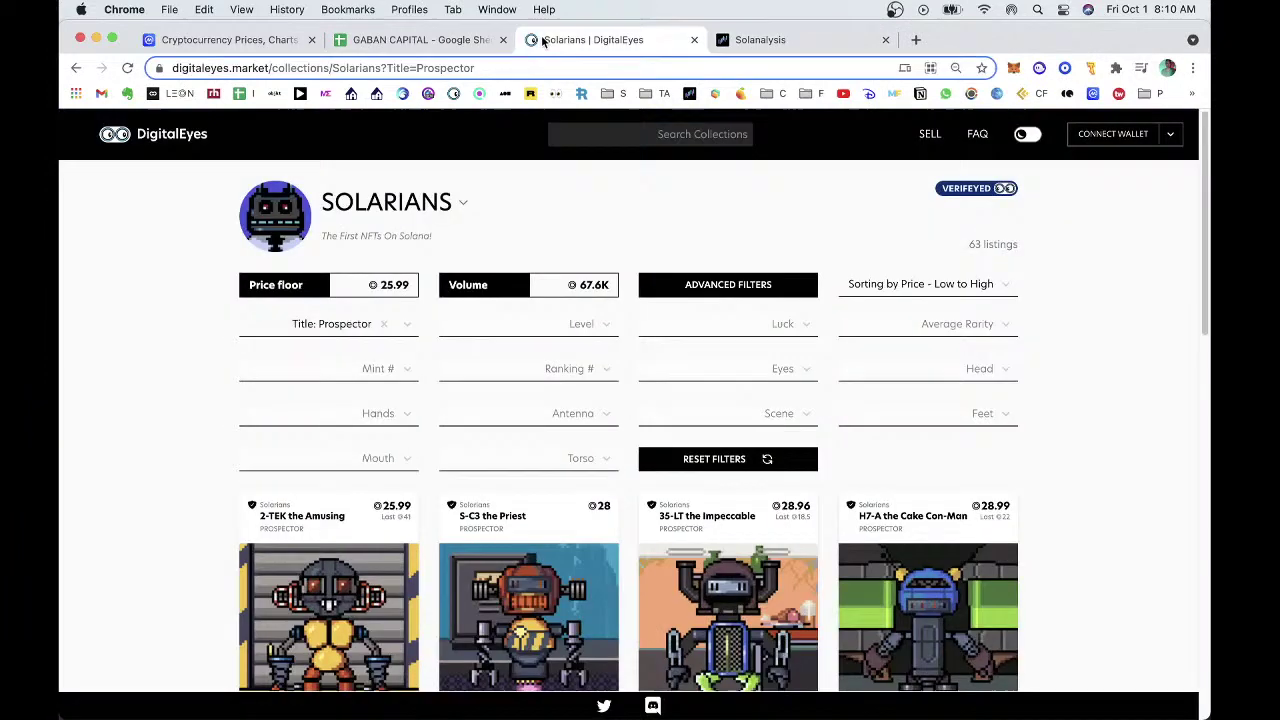
click(407, 39)
click(141, 309)
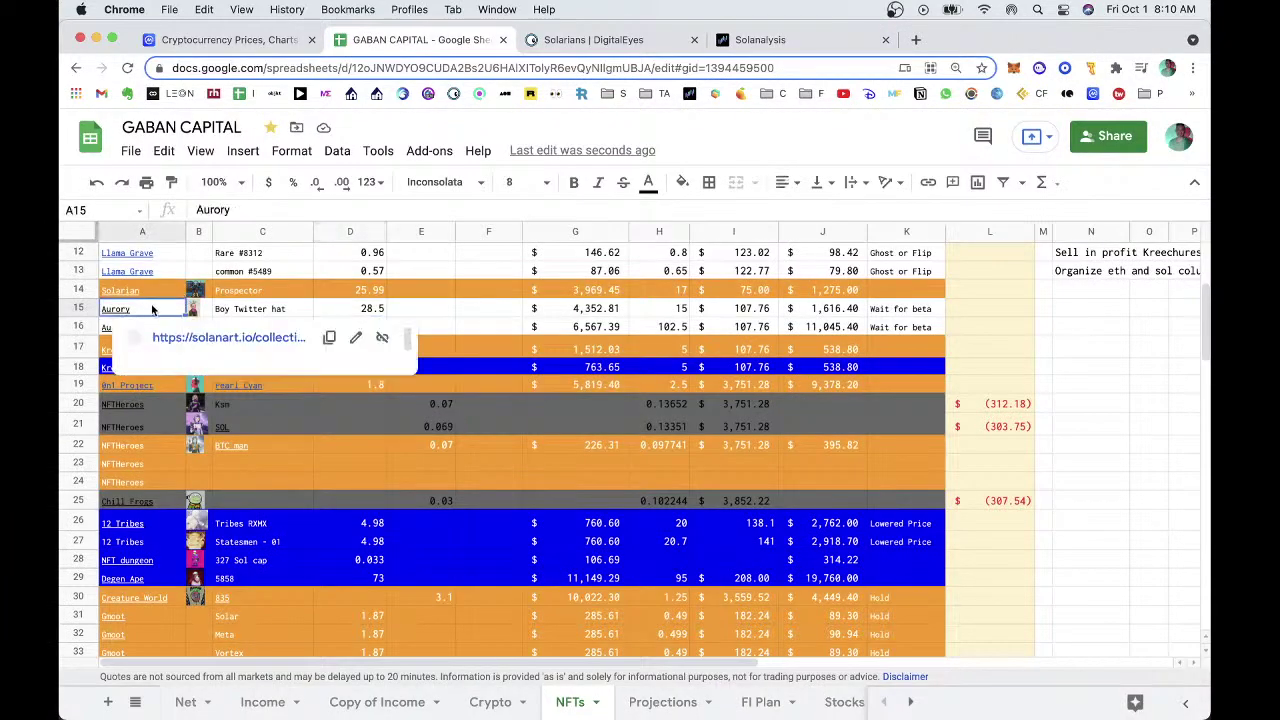
click(178, 338)
click(885, 40)
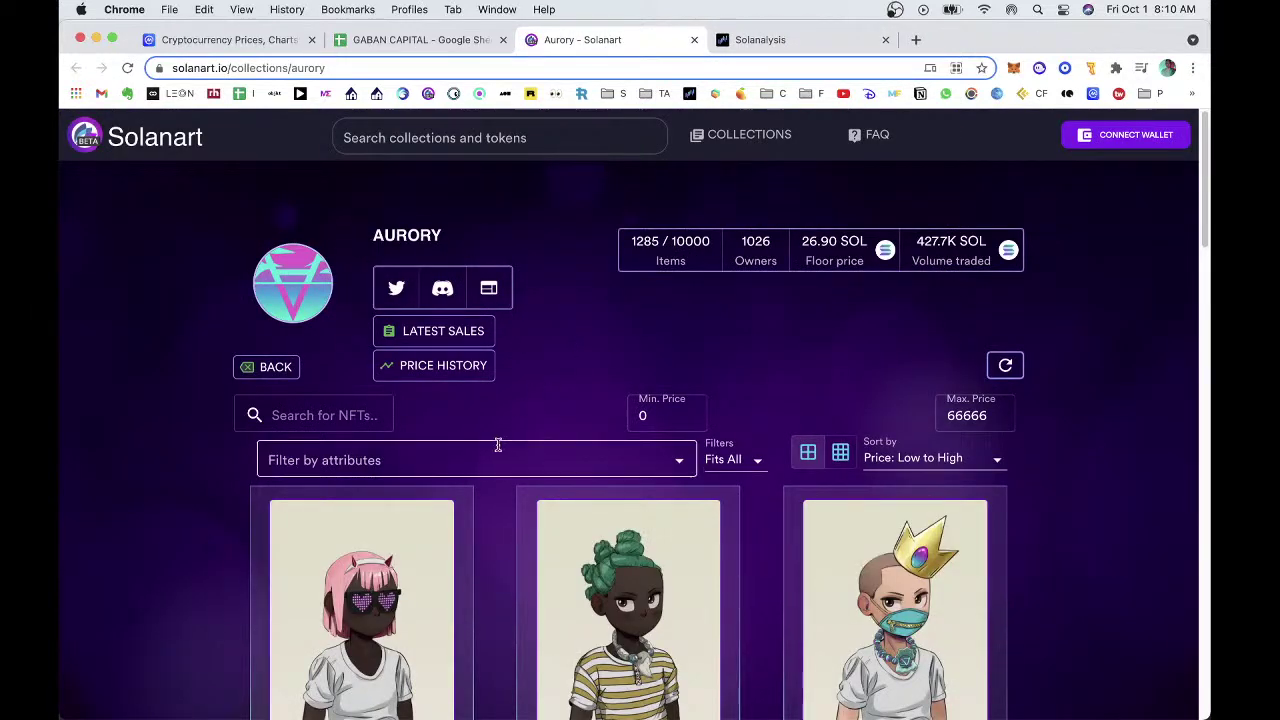
Filter the Aurory collection by the Twitter Hat attribute and look at the cheapest listings.
click(466, 461)
text(hat)
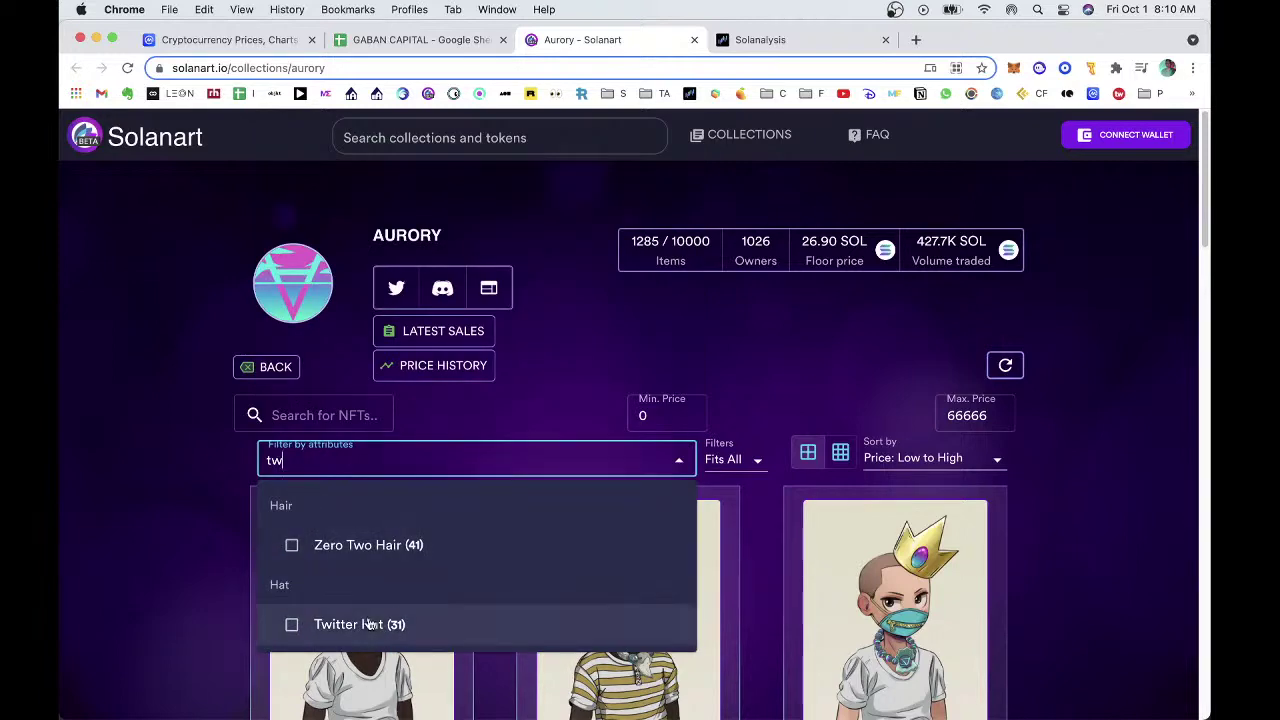
click(369, 621)
click(171, 537)
scroll(180, 525, down, 5)
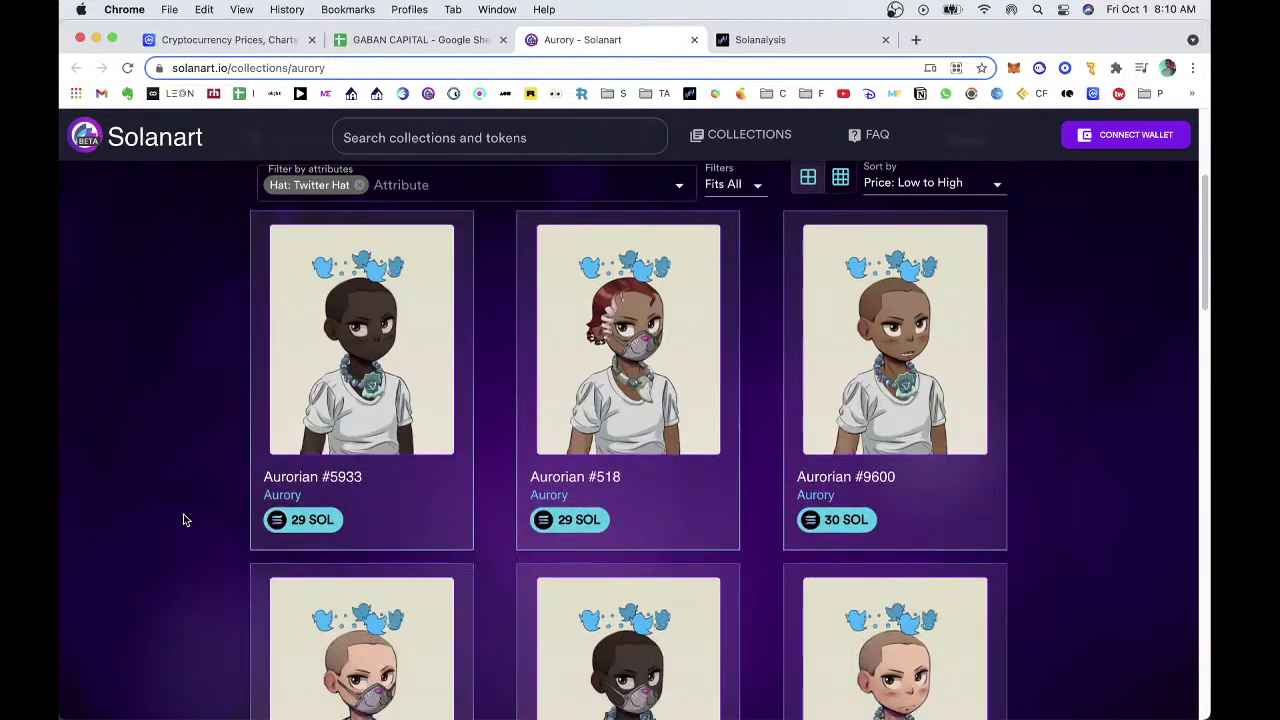
Set the Boy Twitter hat price in D15 of the sheet to 29 and close the Aurory page.
click(420, 40)
click(363, 310)
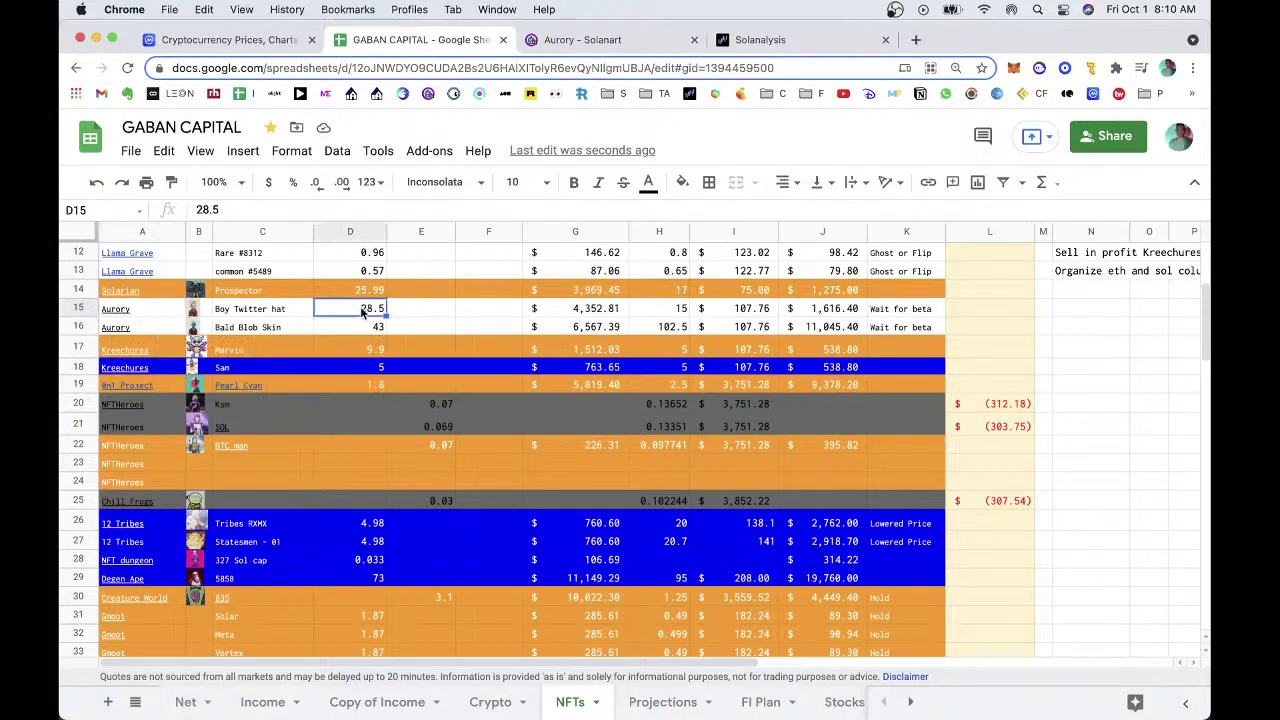
text(29)
key(Return)
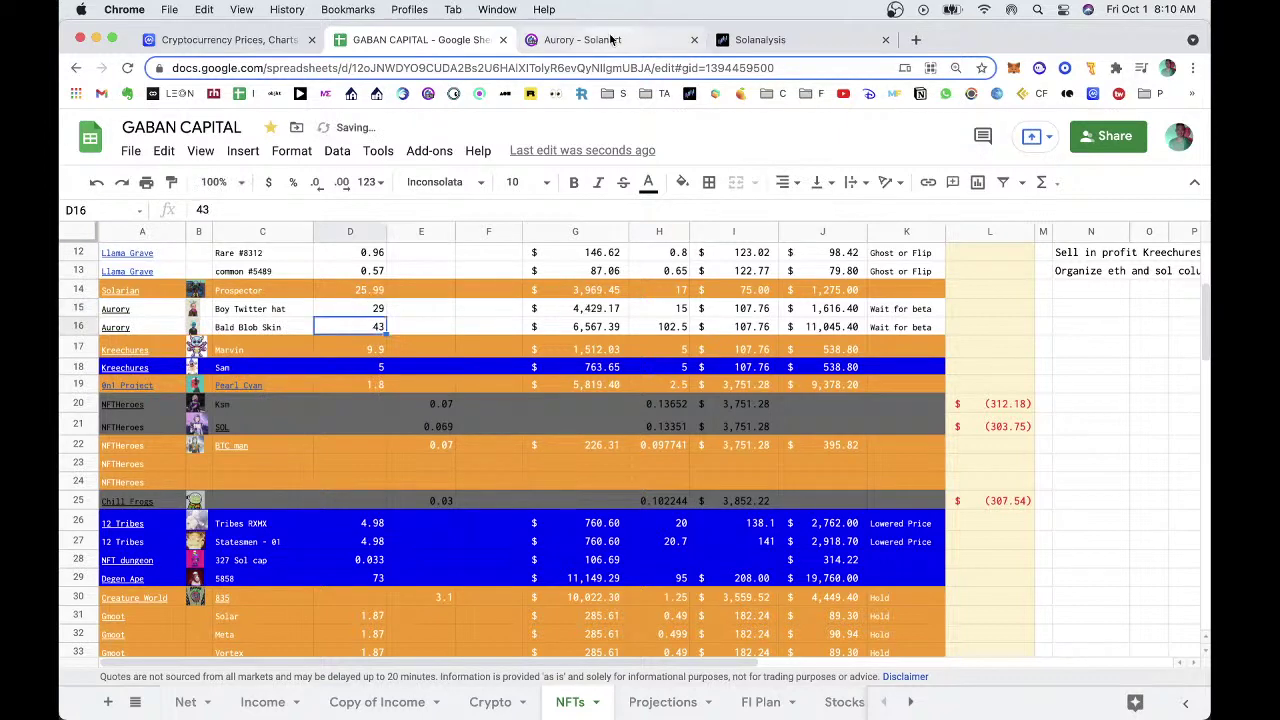
click(580, 40)
key(super+w)
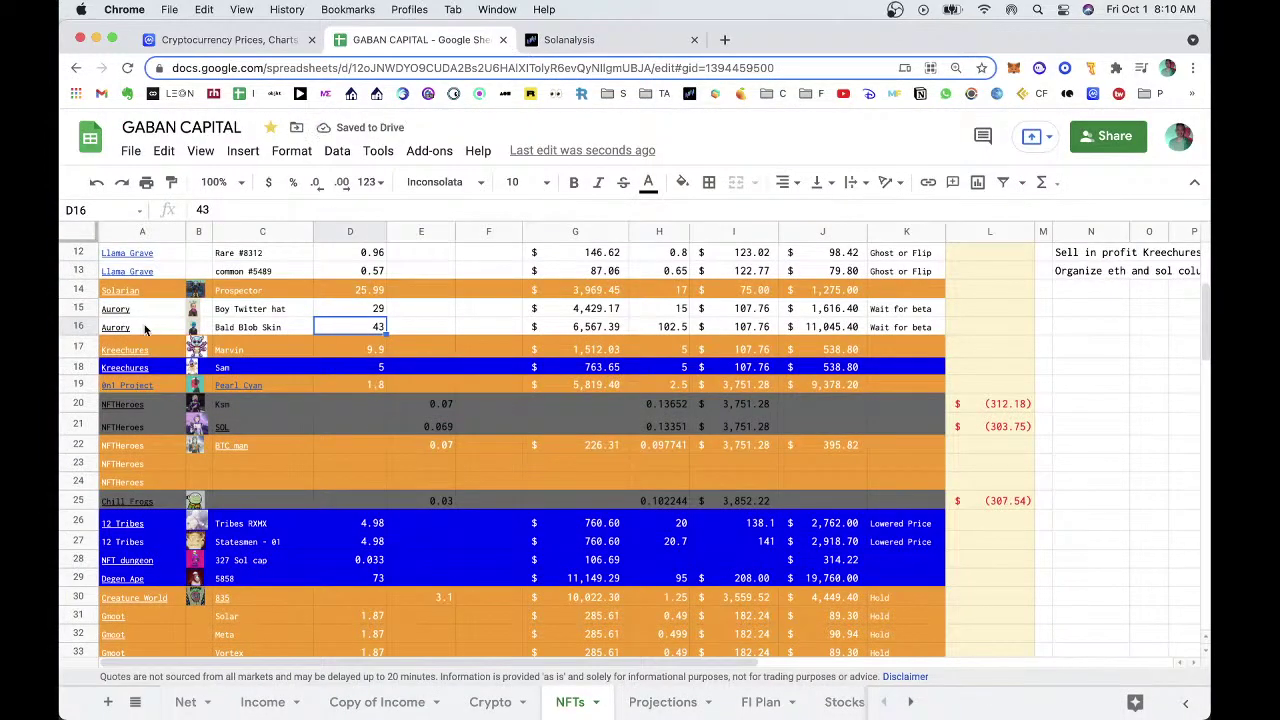
Reopen the Aurory collection from the link in row 16 and examine its floor price and lowest-priced unfiltered listings.
click(144, 324)
click(188, 357)
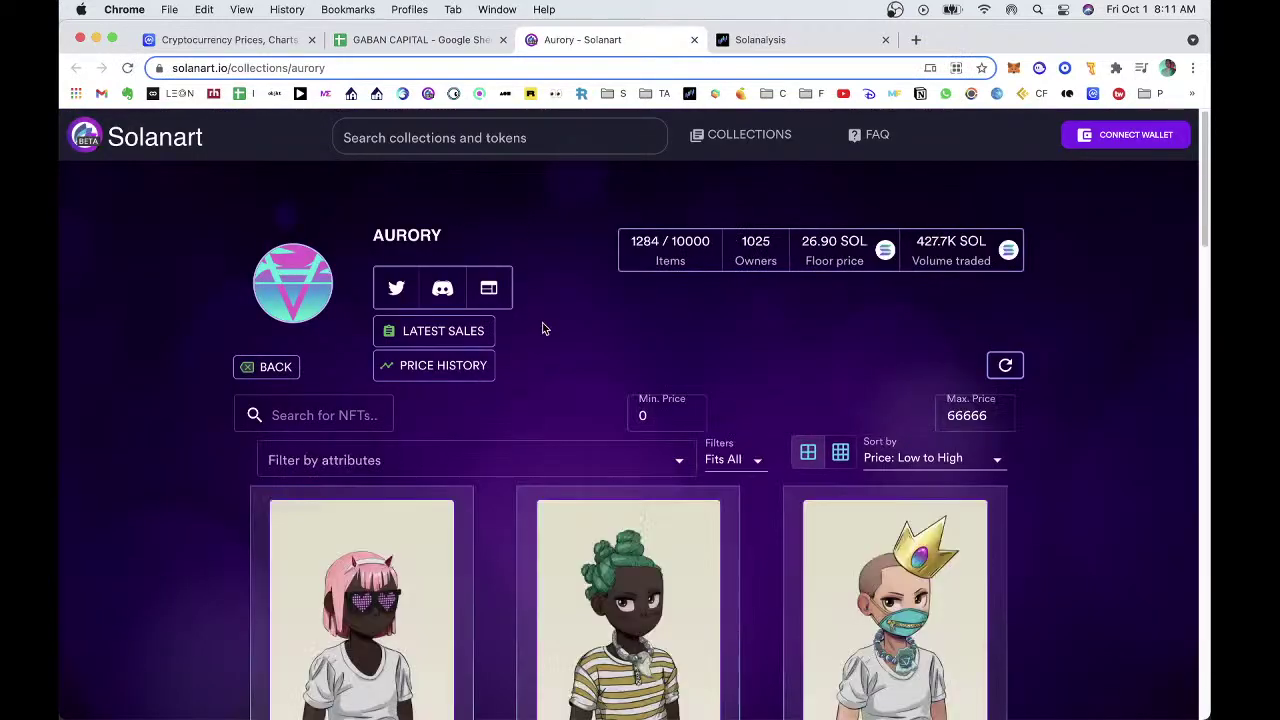
scroll(535, 317, down, 3)
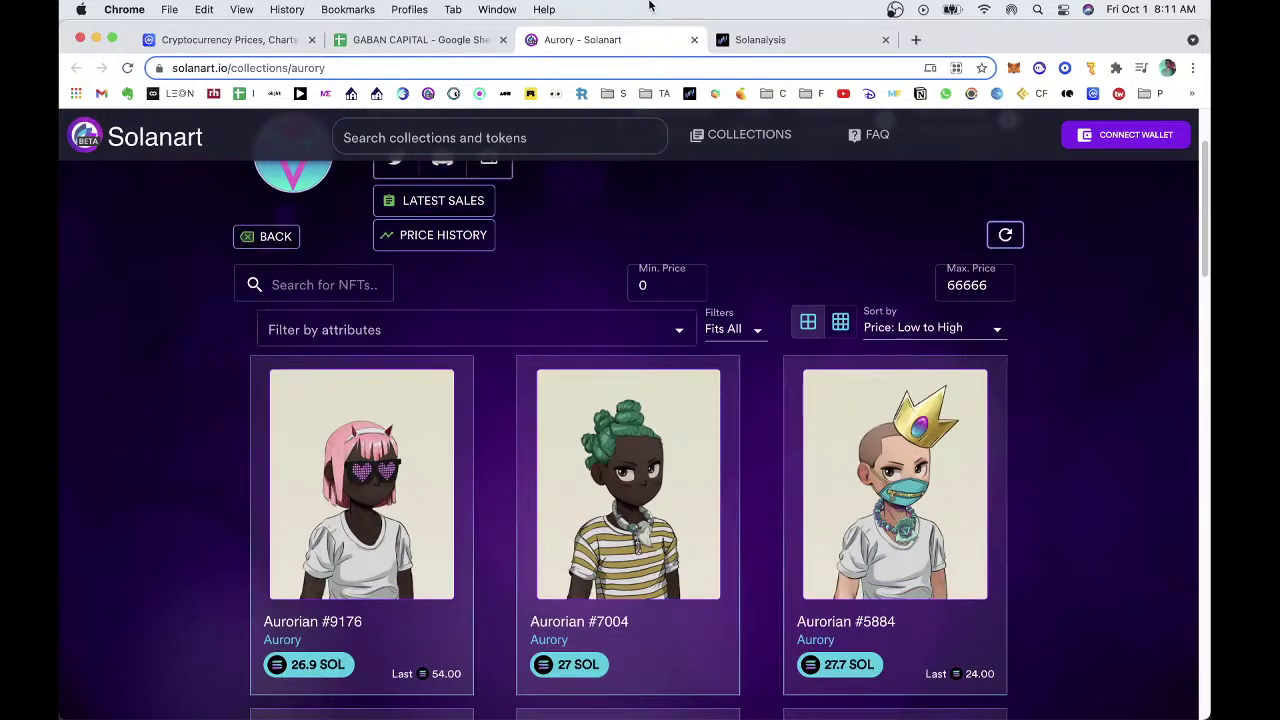
click(754, 42)
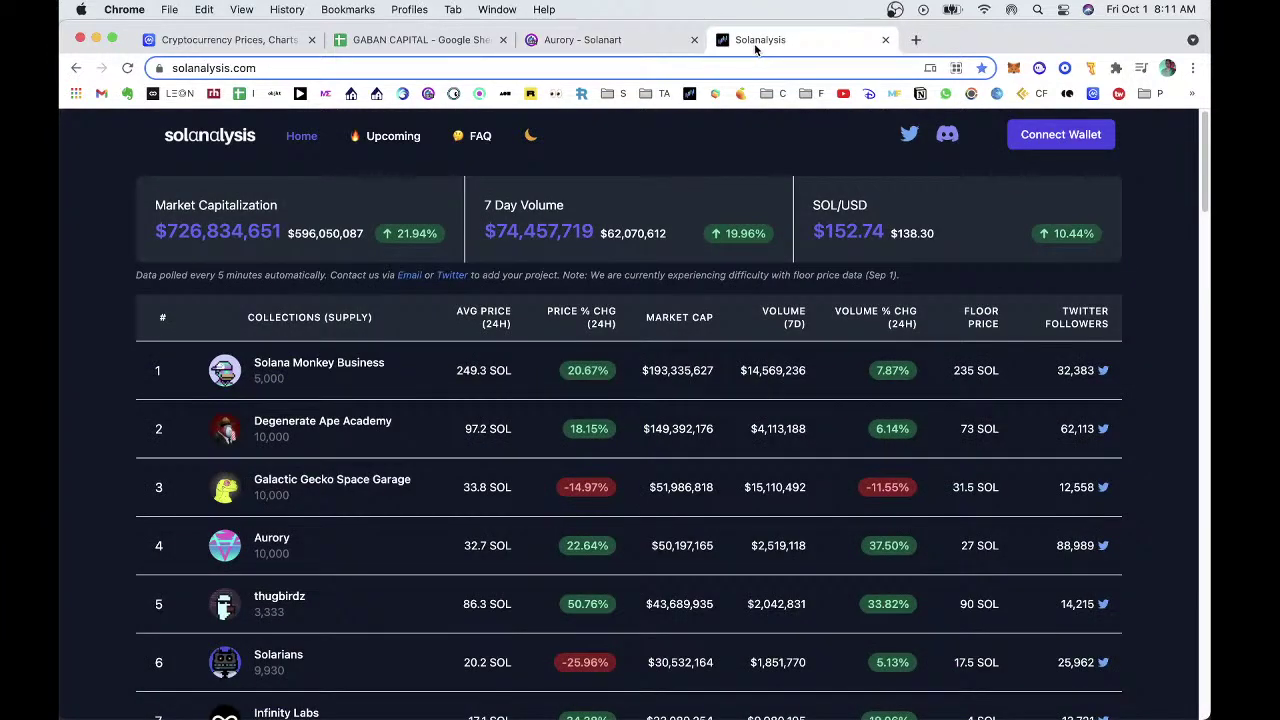
click(575, 41)
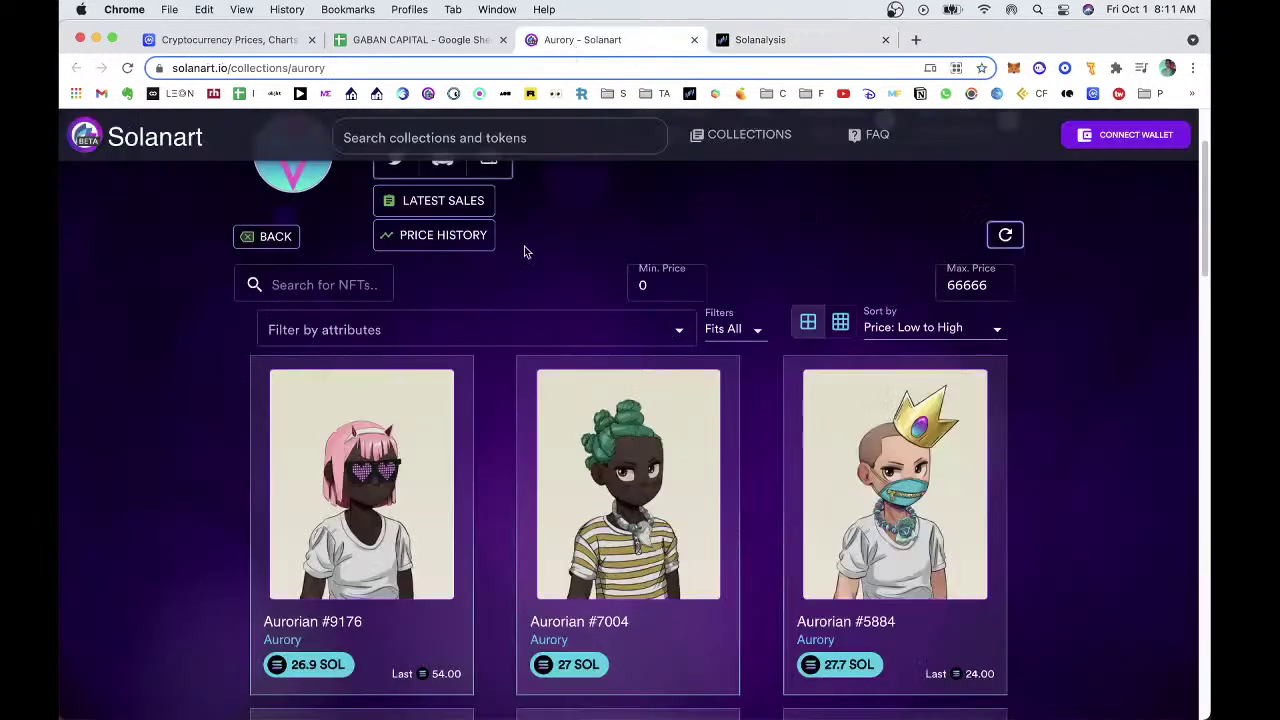
scroll(434, 309, down, 3)
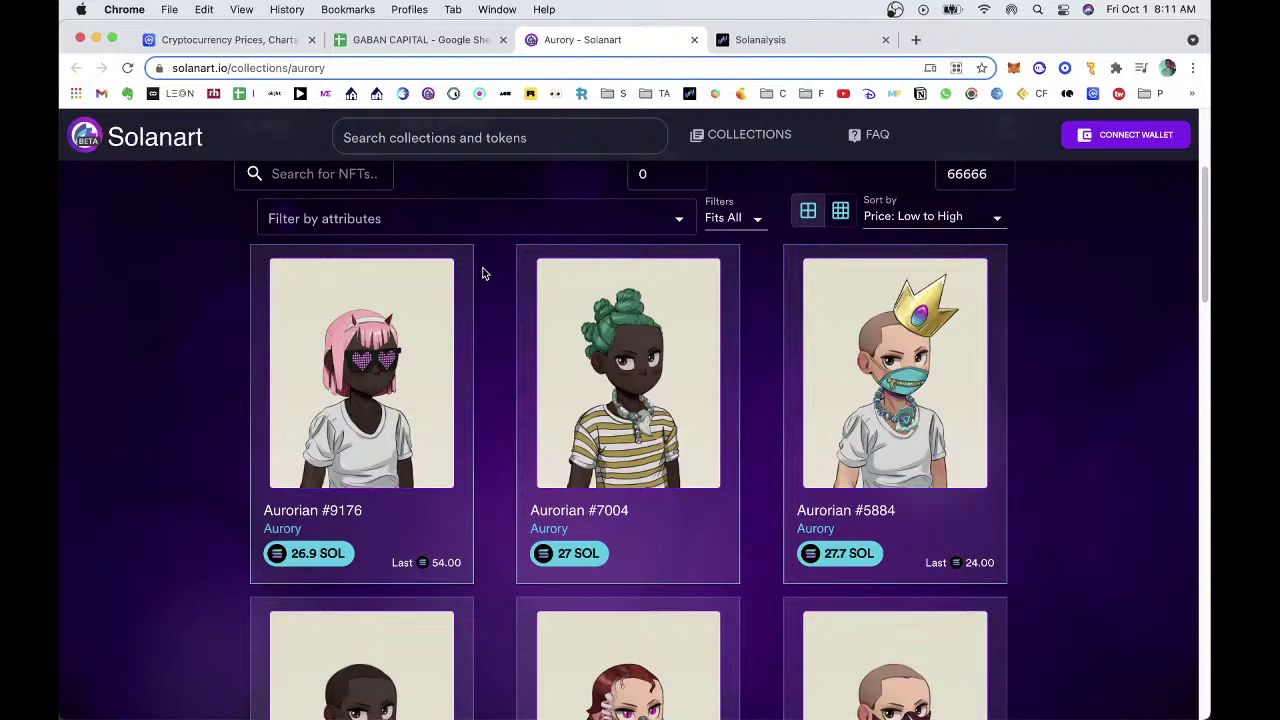
scroll(482, 273, up, 2)
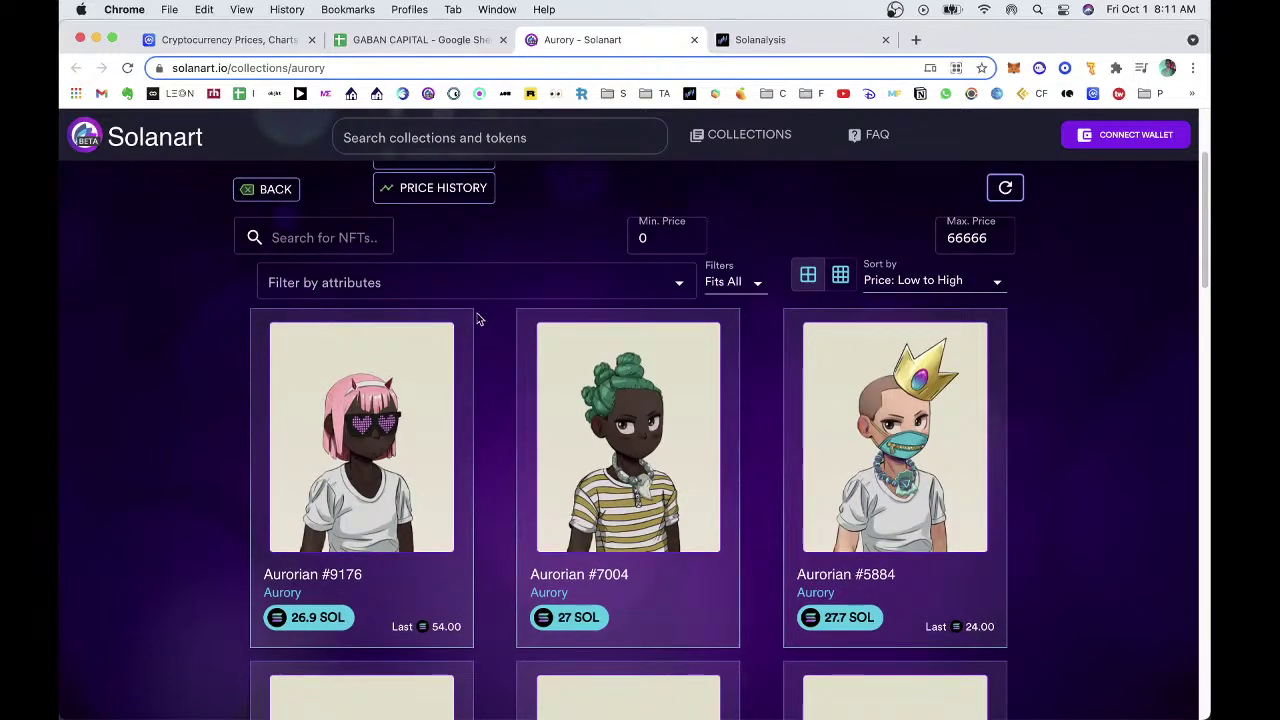
Set the Boy Twitter hat price in D15 of the sheet to 26.9.
click(426, 41)
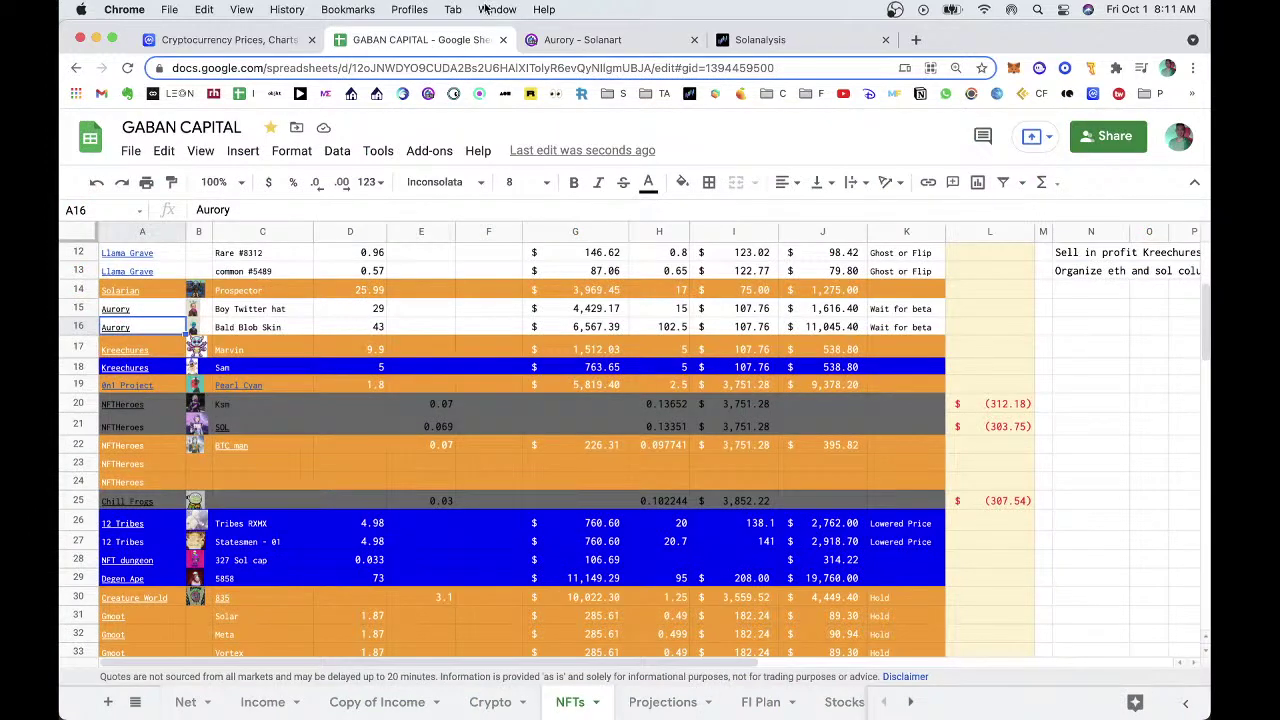
click(546, 45)
click(447, 46)
click(365, 312)
text(26.)
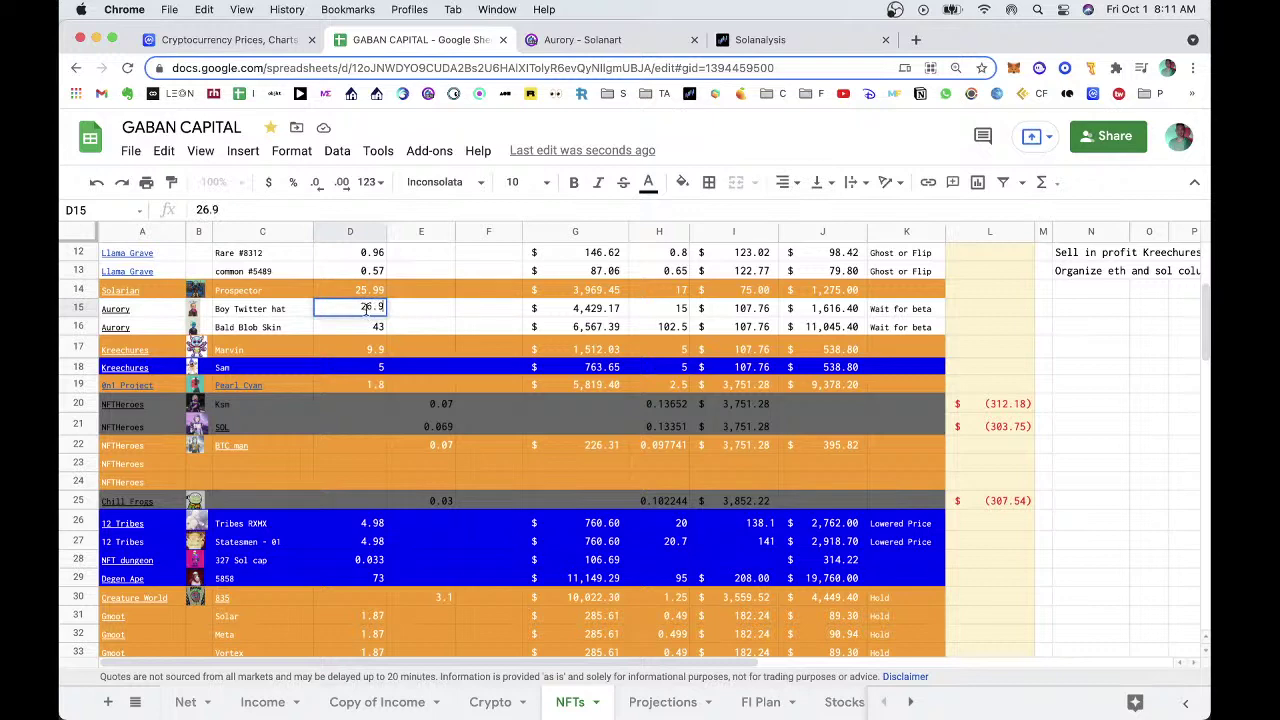
key(Return)
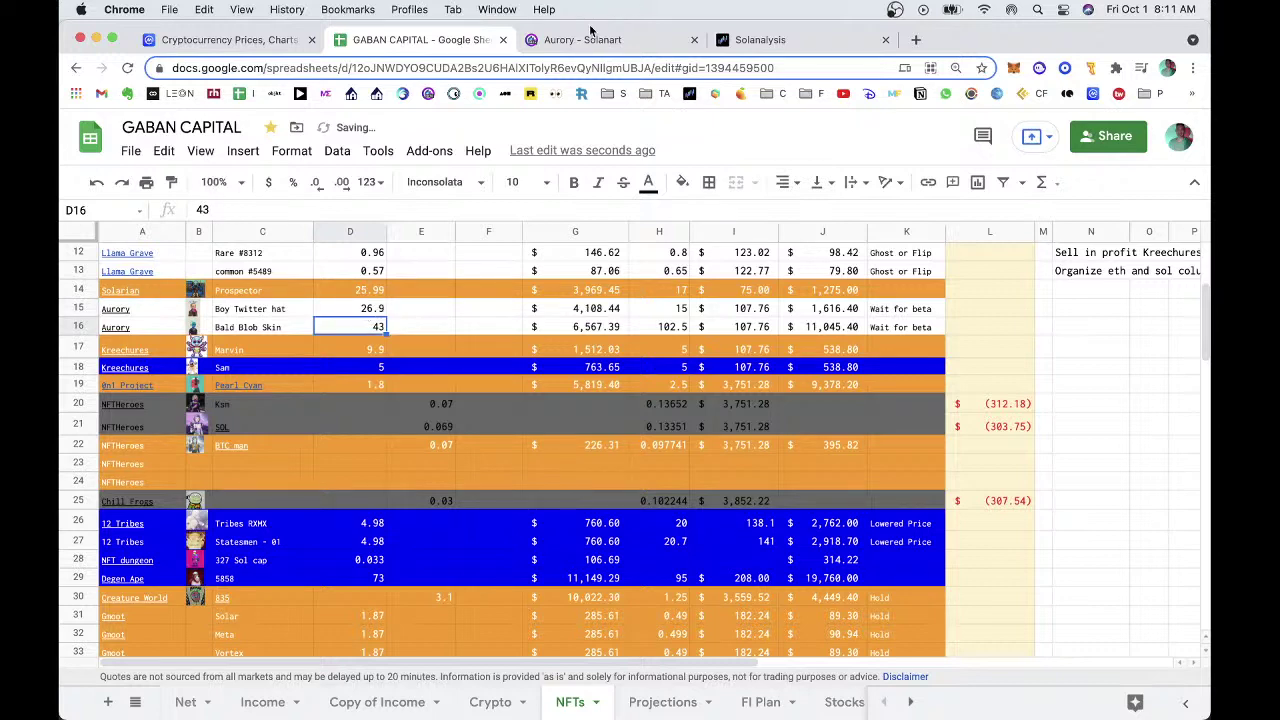
Filter the Aurory collection by the Solana Blob skin.
click(590, 33)
click(553, 280)
text(blo)
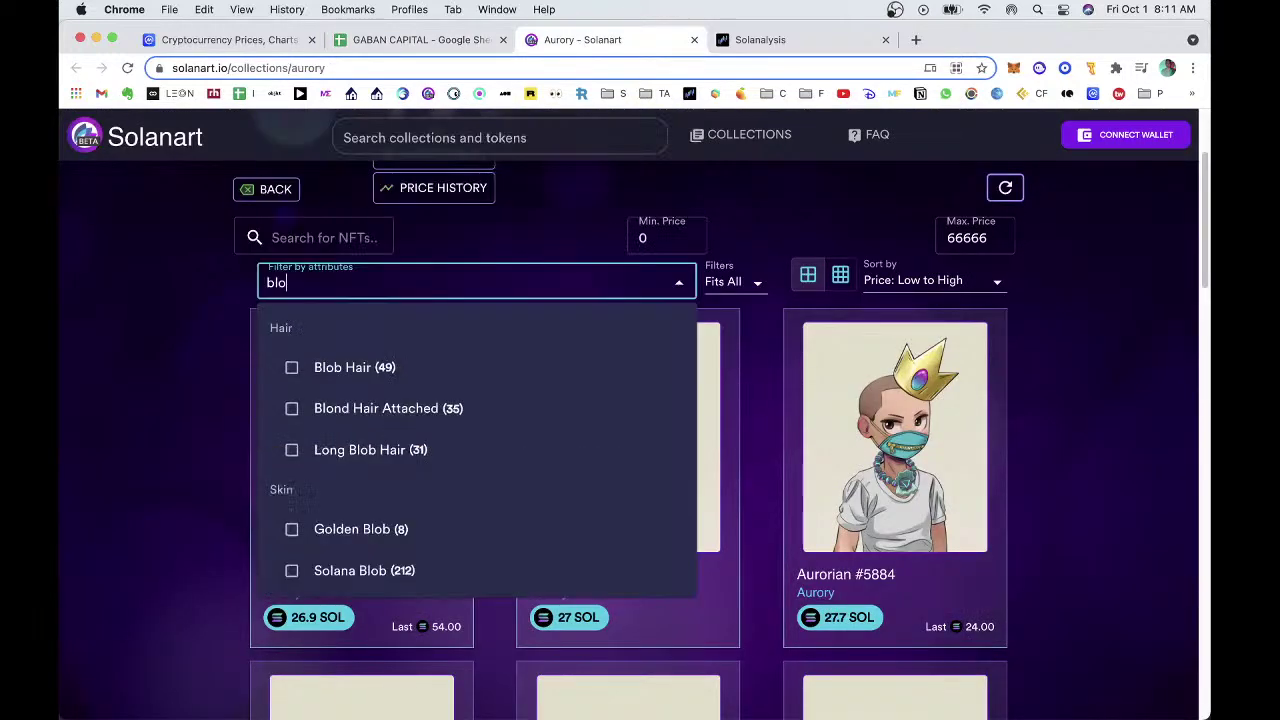
text(b)
click(449, 529)
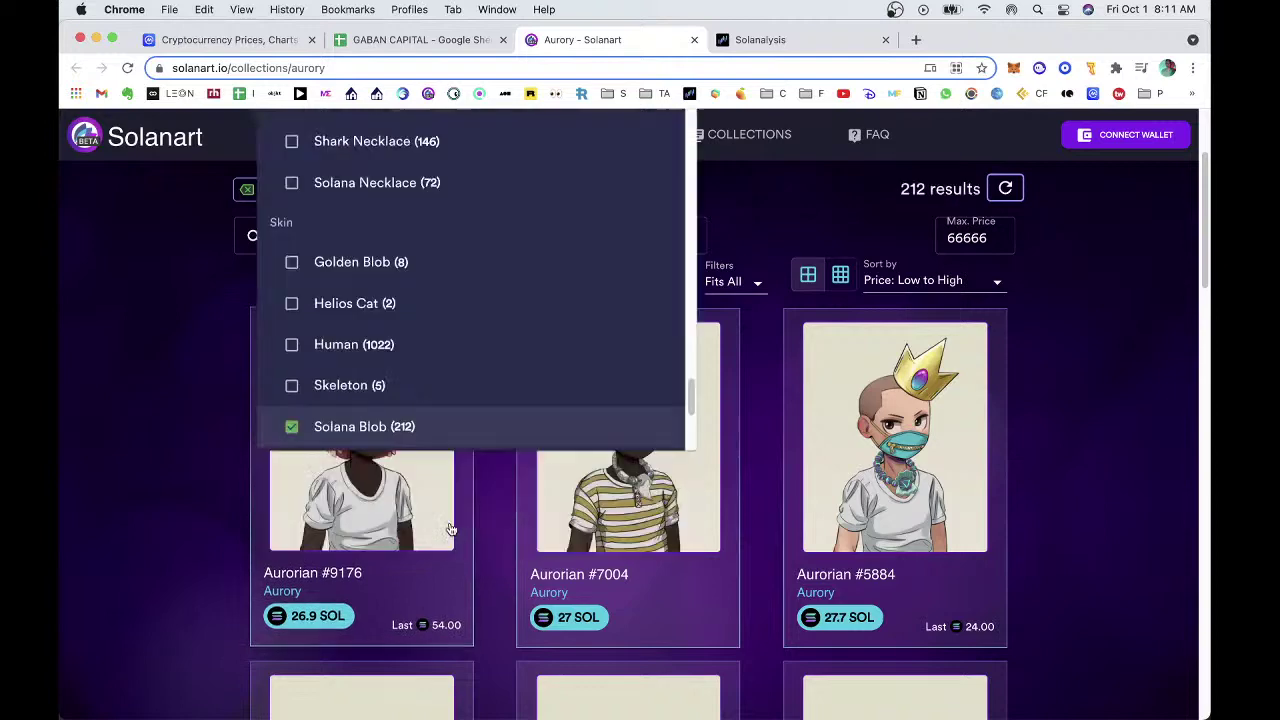
click(215, 407)
Set the Bald Blob Skin price in D16 of the sheet to 44 and close the Aurory page.
click(478, 40)
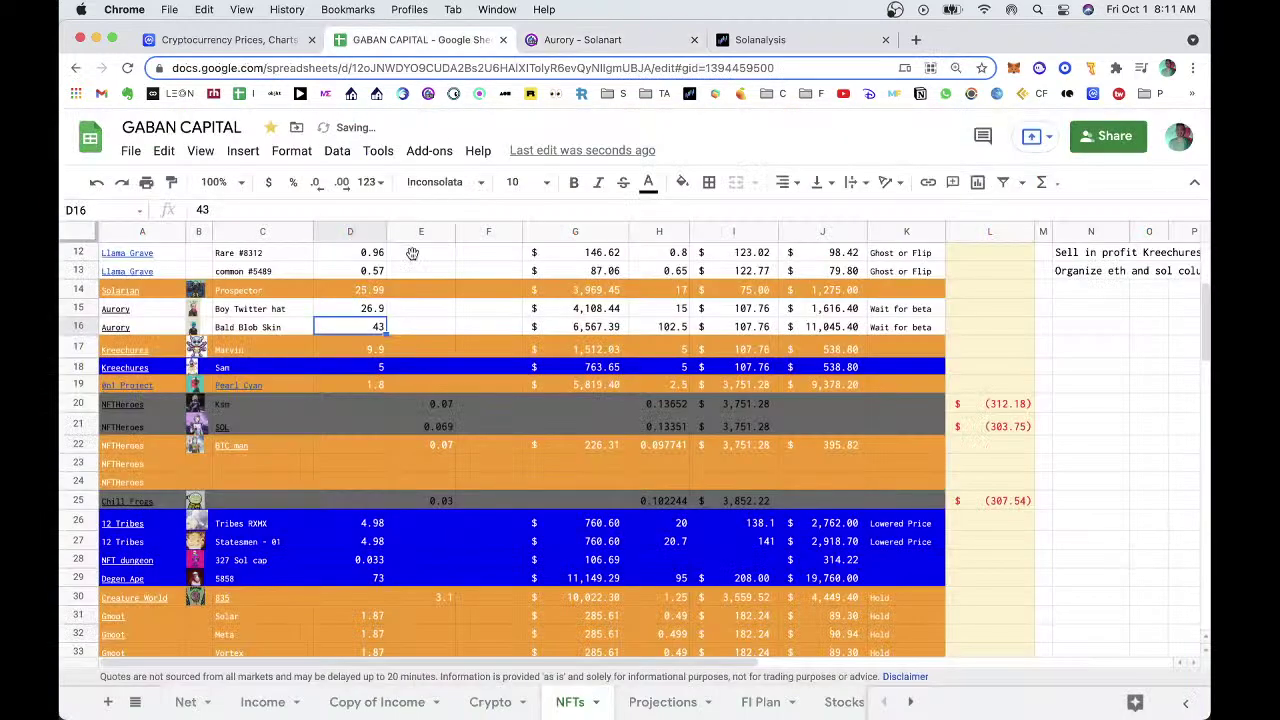
text(44)
key(Return)
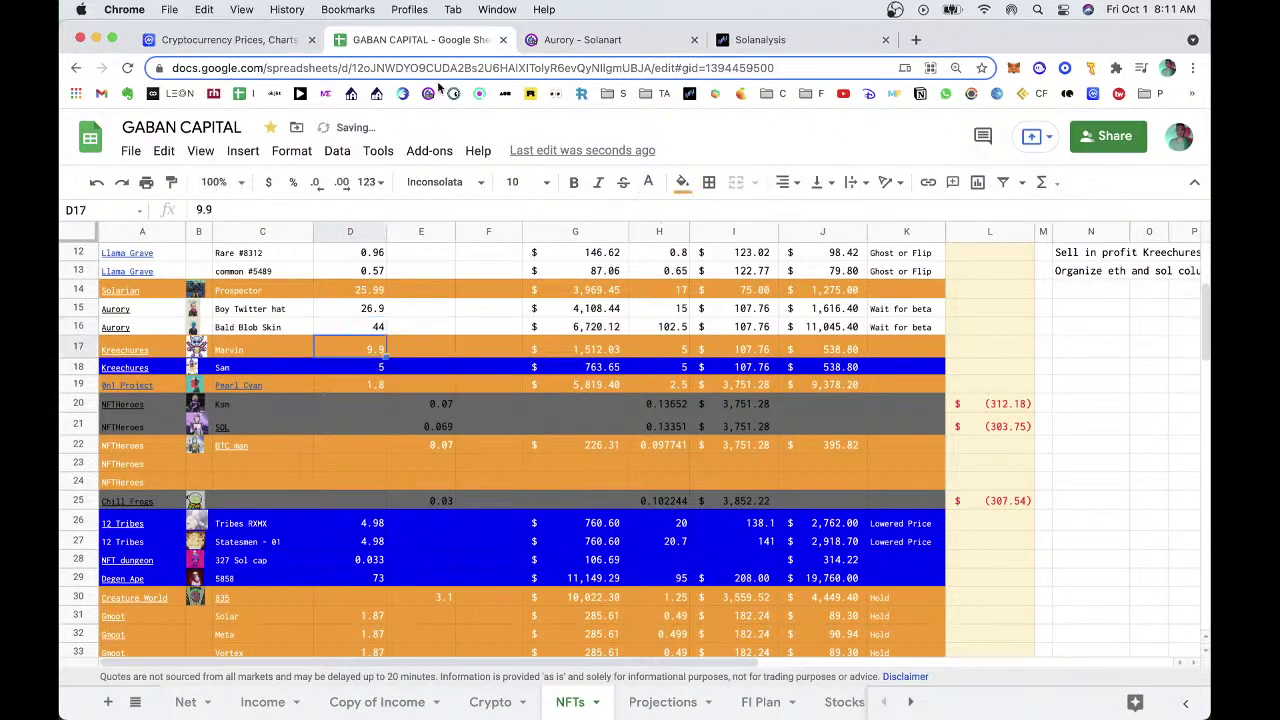
click(692, 40)
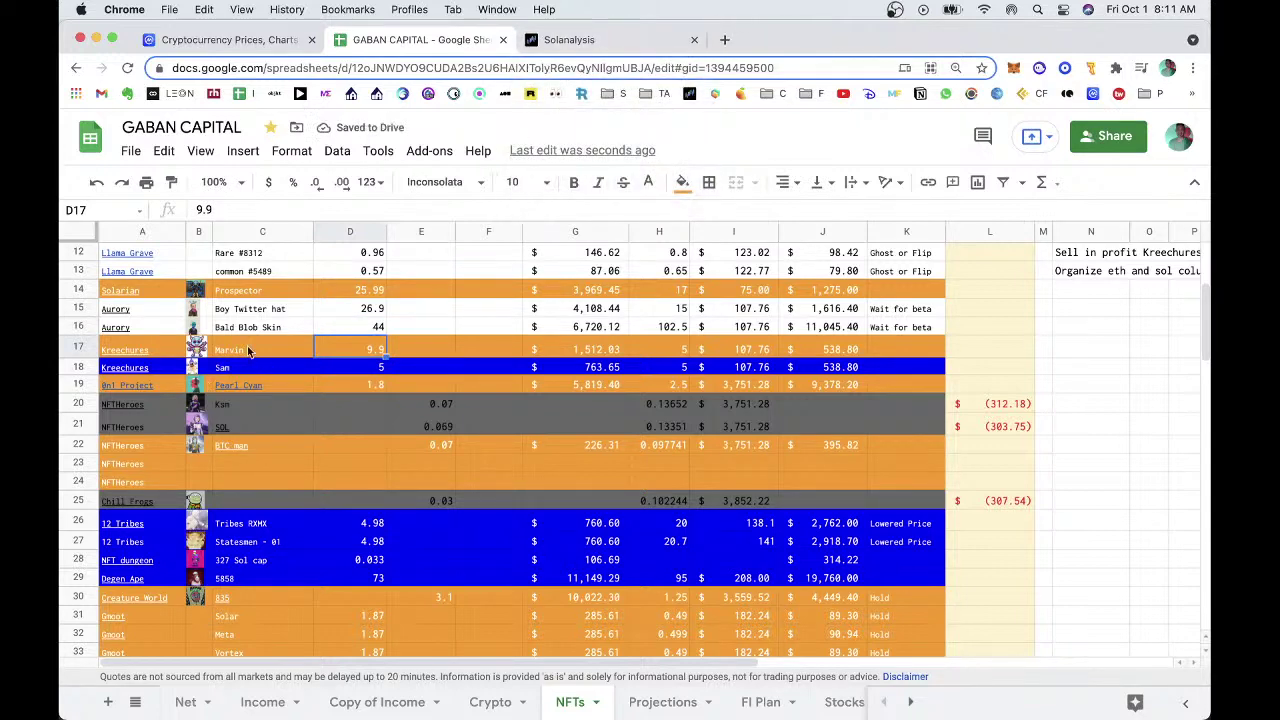
Open the Kreechures collection on DigitalEyes from the link in row 17 and show its advanced filters.
click(162, 351)
click(194, 387)
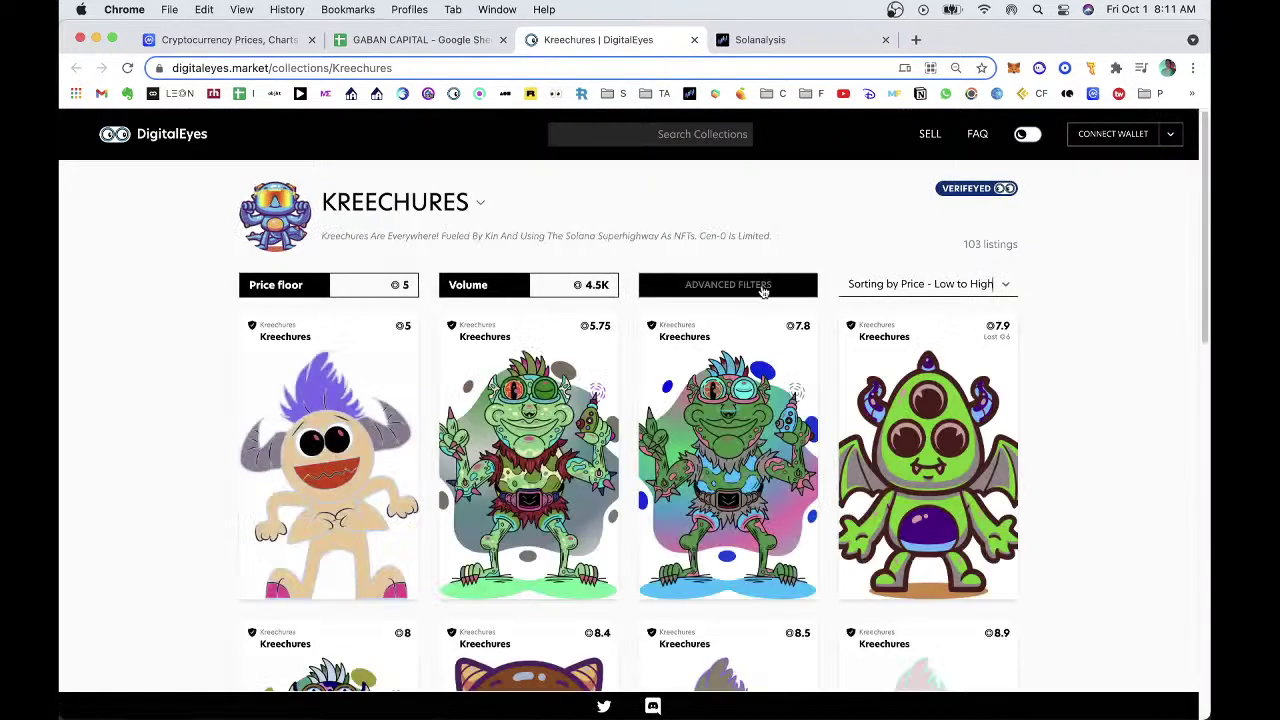
click(785, 290)
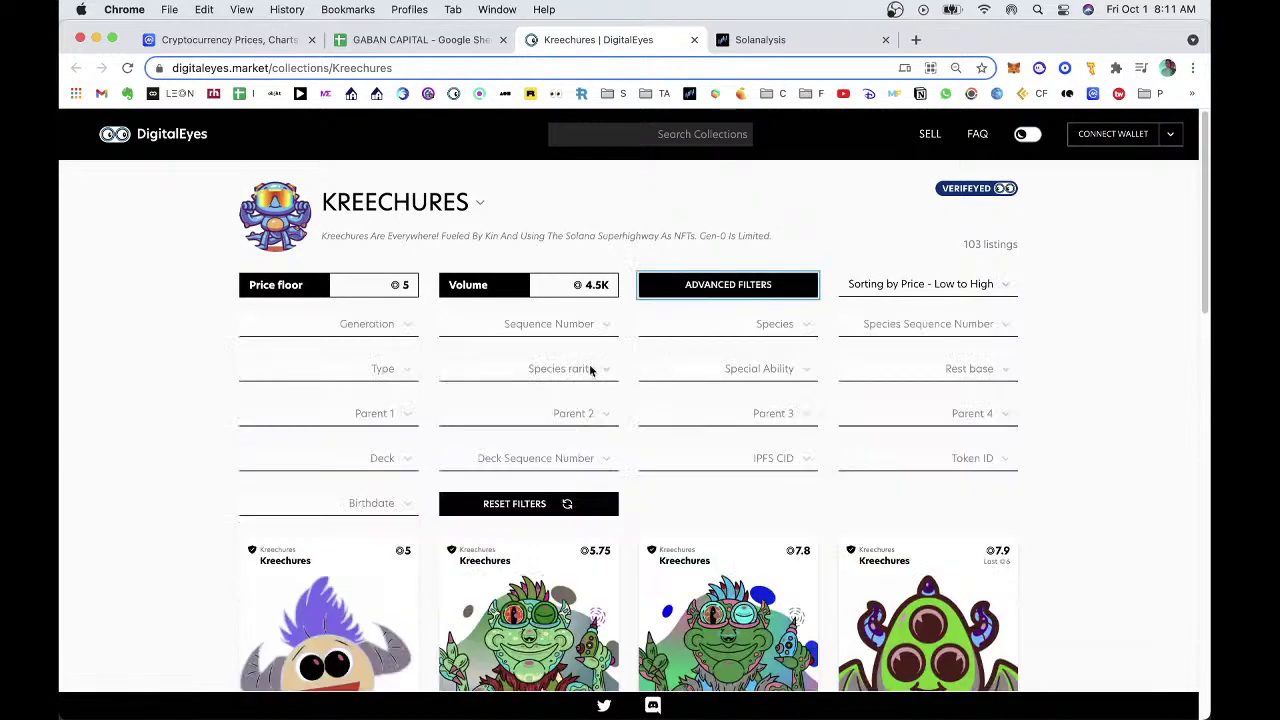
Check the row 17 entry in the sheet and filter the Kreechures listings by the species Marvin.
click(470, 40)
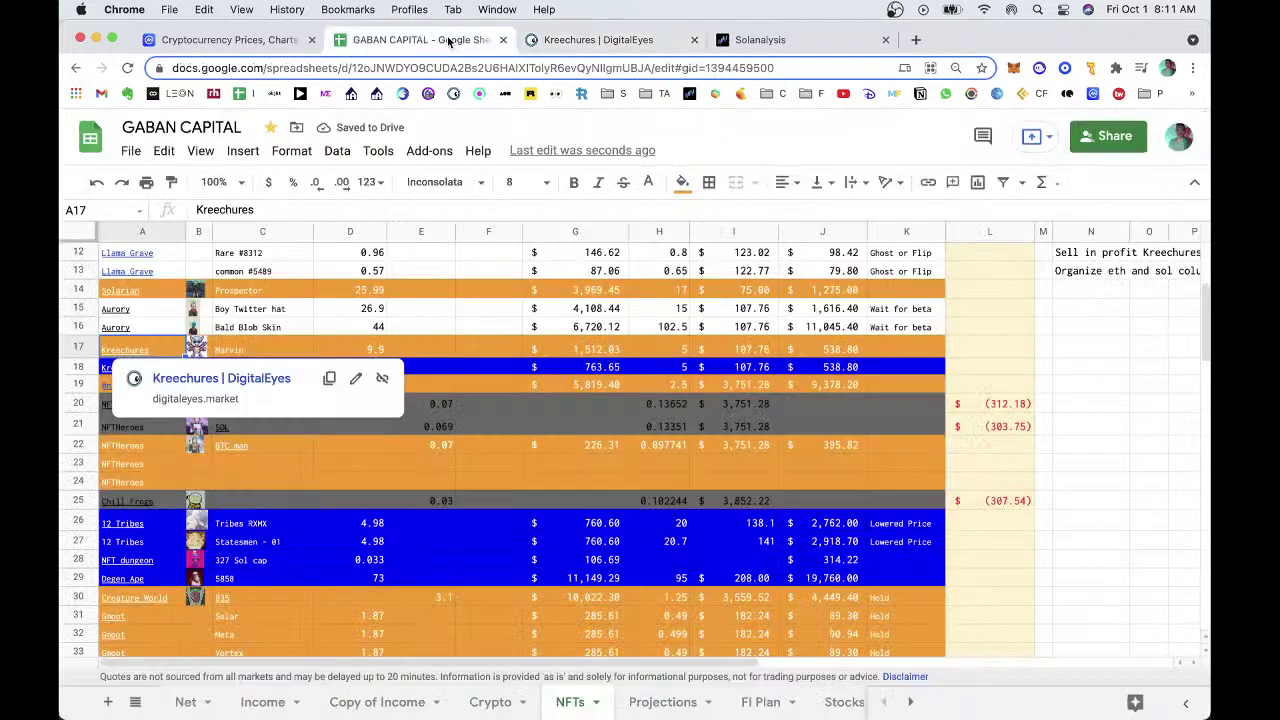
click(551, 45)
click(732, 331)
scroll(720, 440, down, 5)
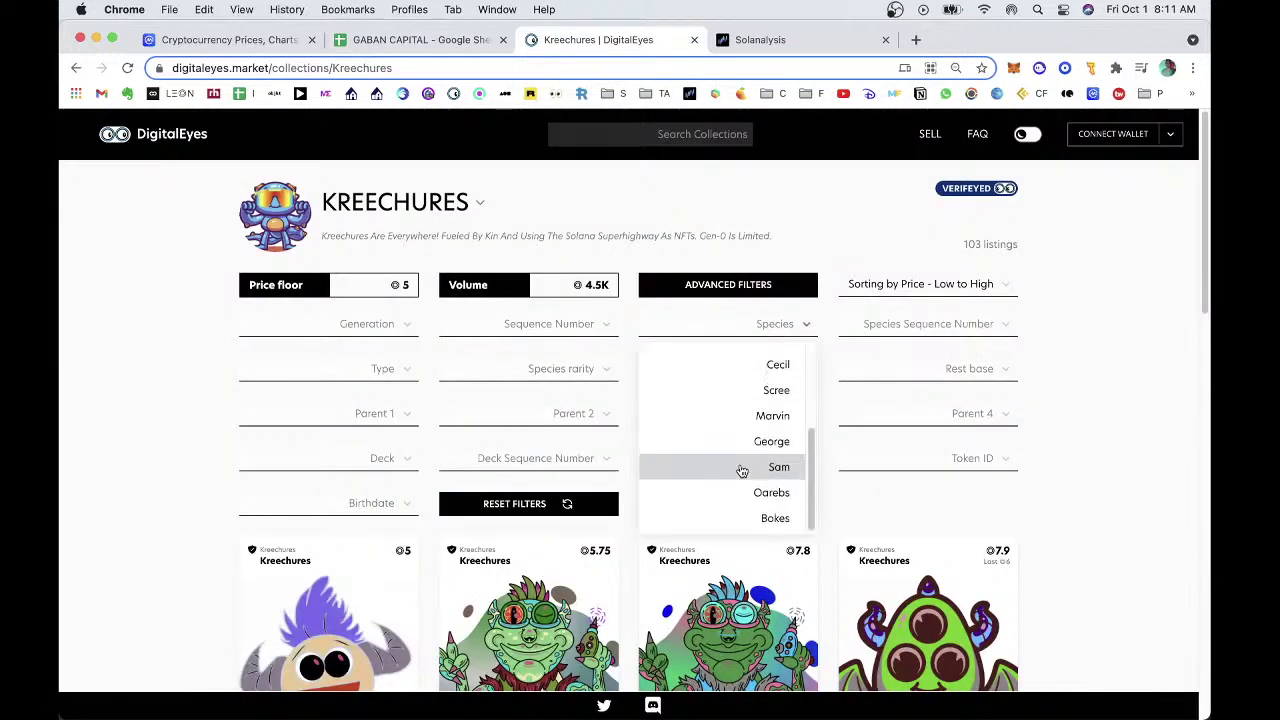
click(772, 423)
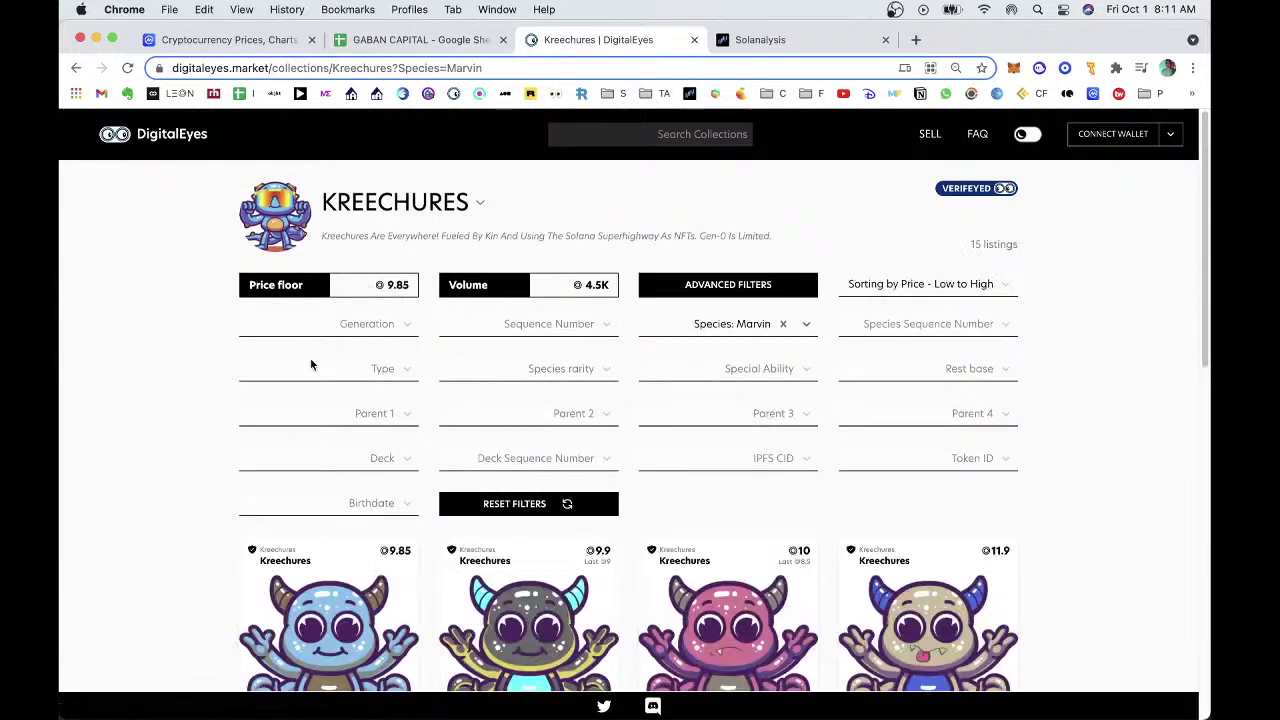
Set the Kreechures Marvin price in D17 of the sheet to 9.85.
click(370, 40)
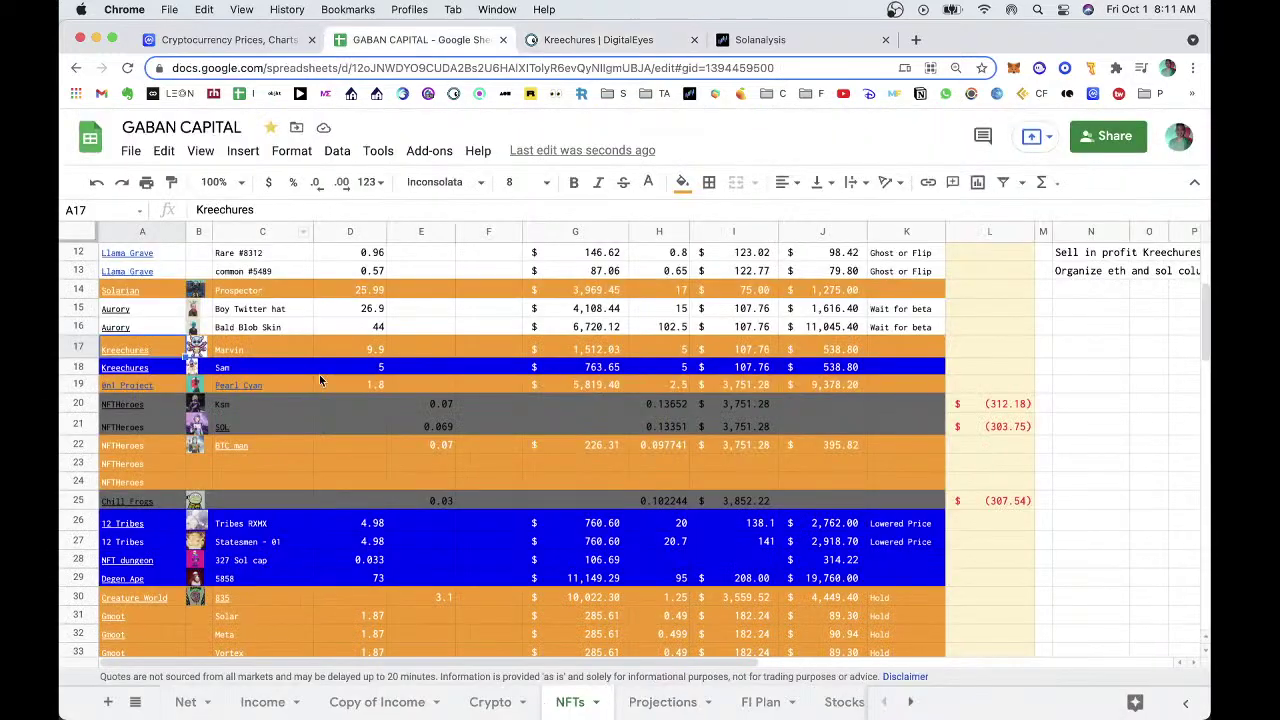
click(366, 356)
text(9)
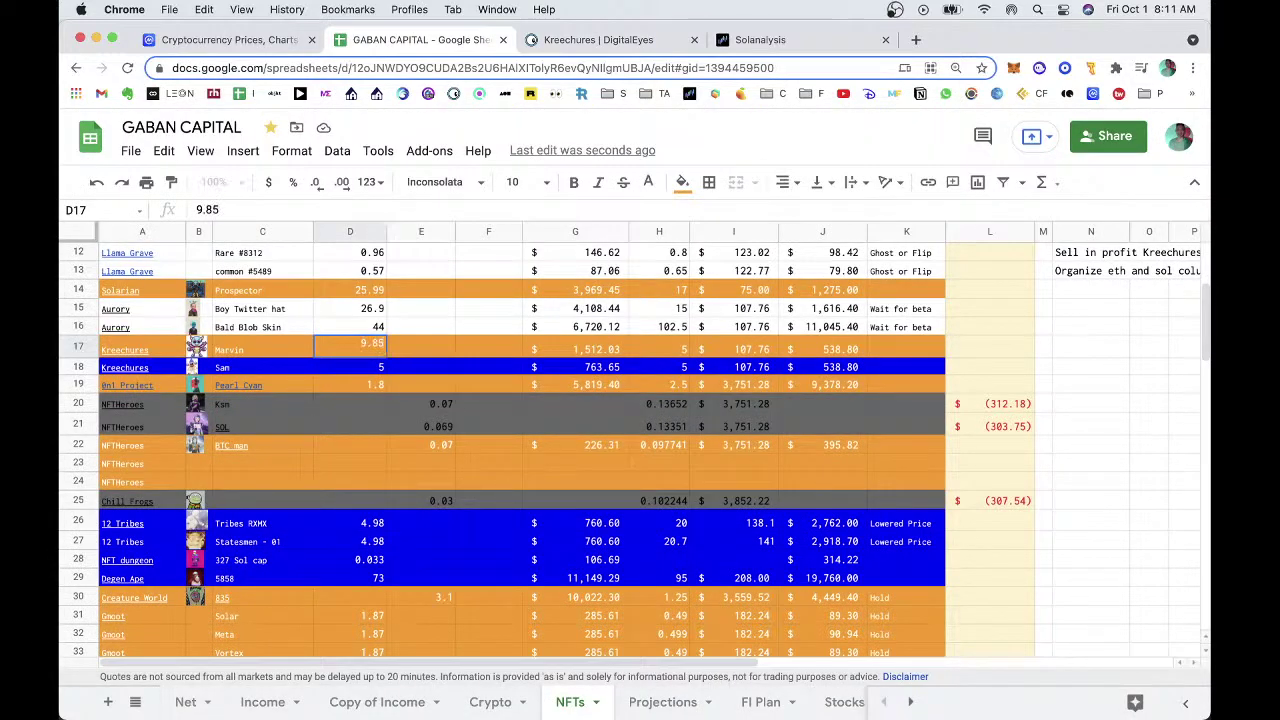
key(Return)
Open the Kreechures collection on DigitalEyes from the link in row 18 and check that row's entry in the sheet.
click(137, 370)
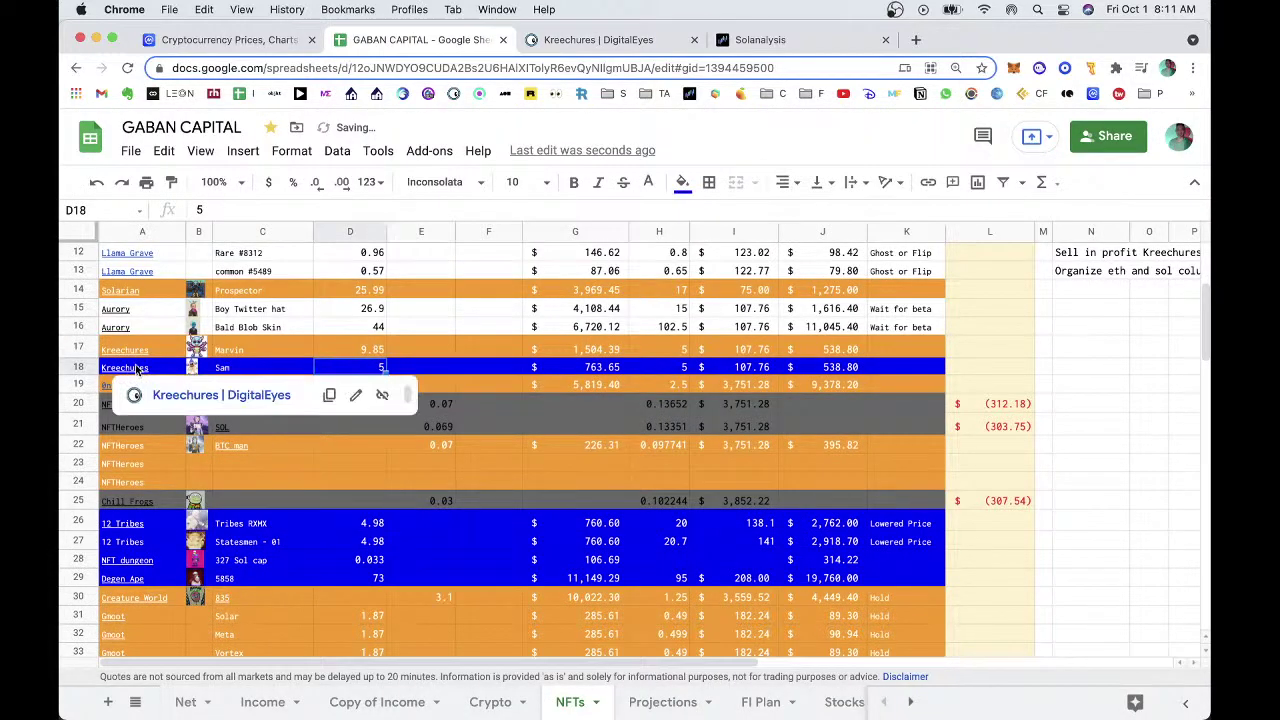
click(250, 408)
click(885, 39)
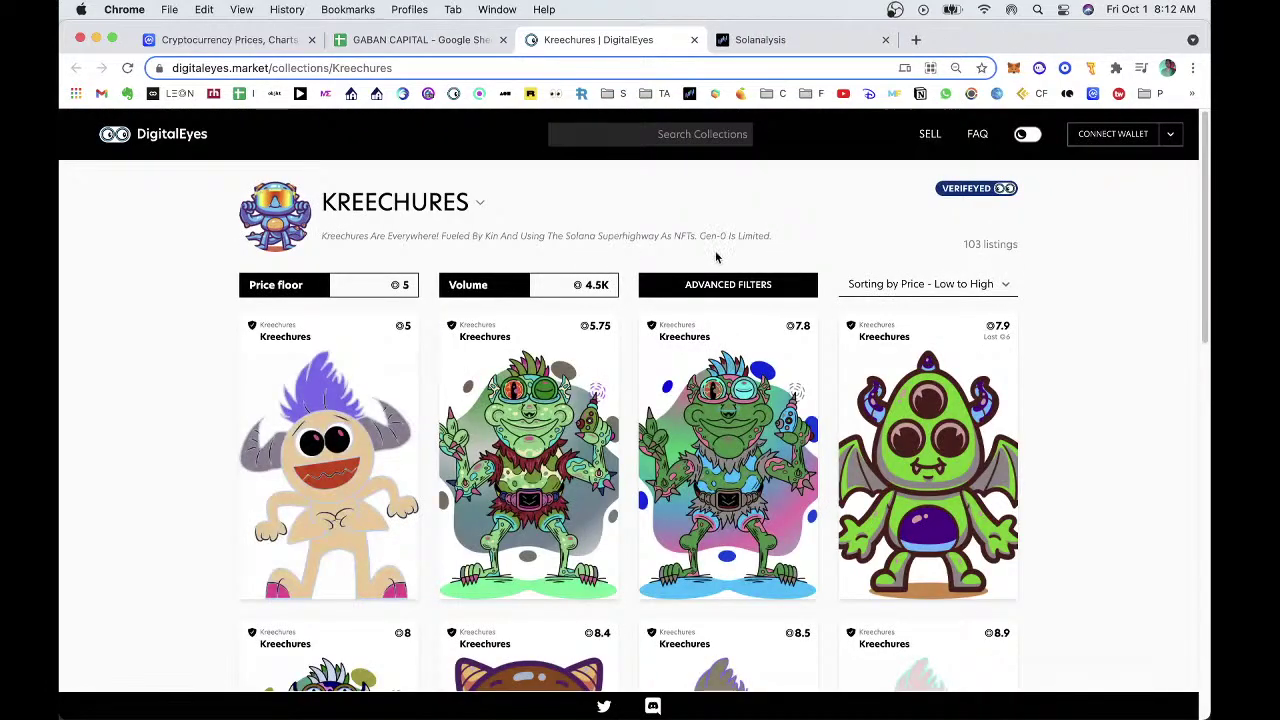
click(470, 40)
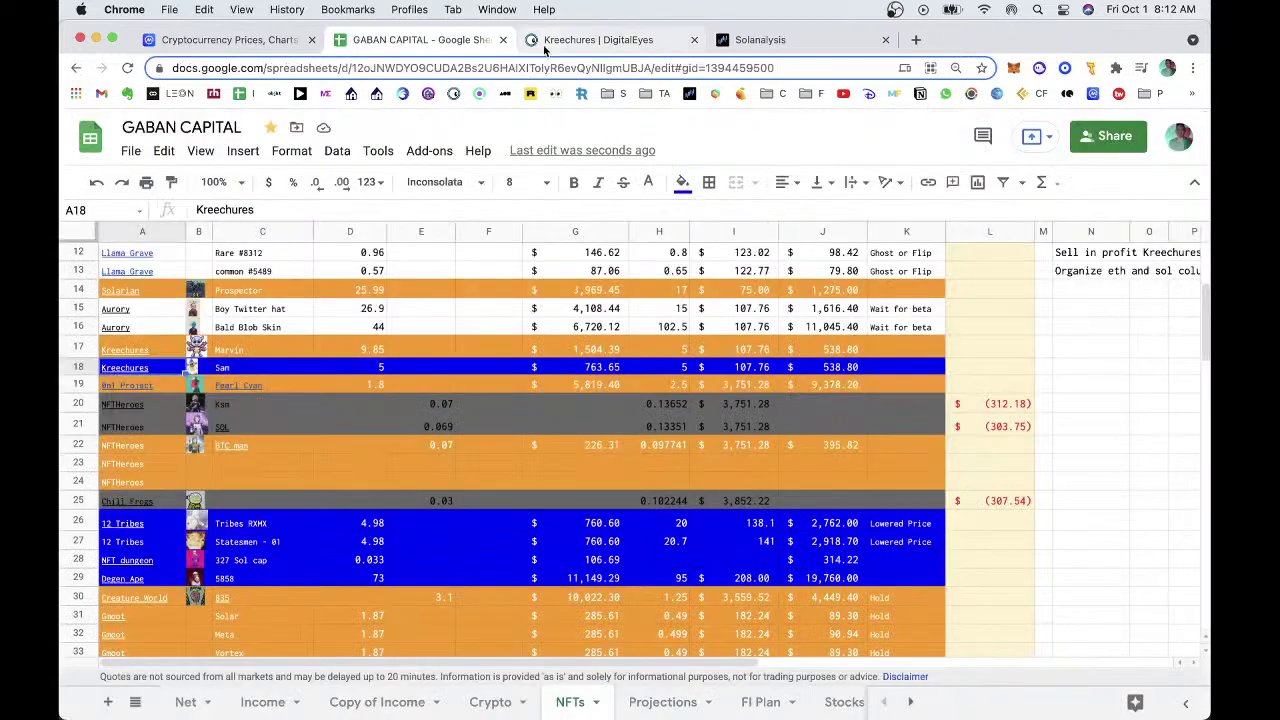
click(557, 44)
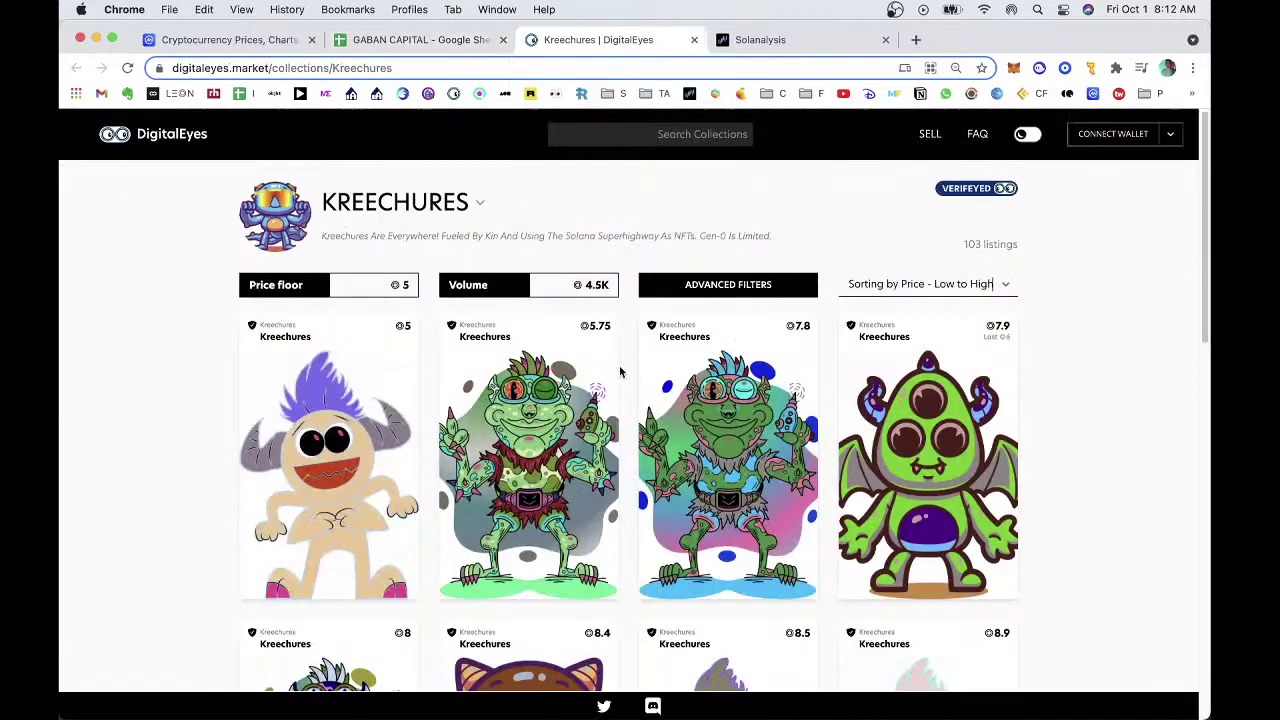
Filter the Kreechures listings by the species Sam, review their prices, and return to the price cell D18 in the sheet.
click(775, 287)
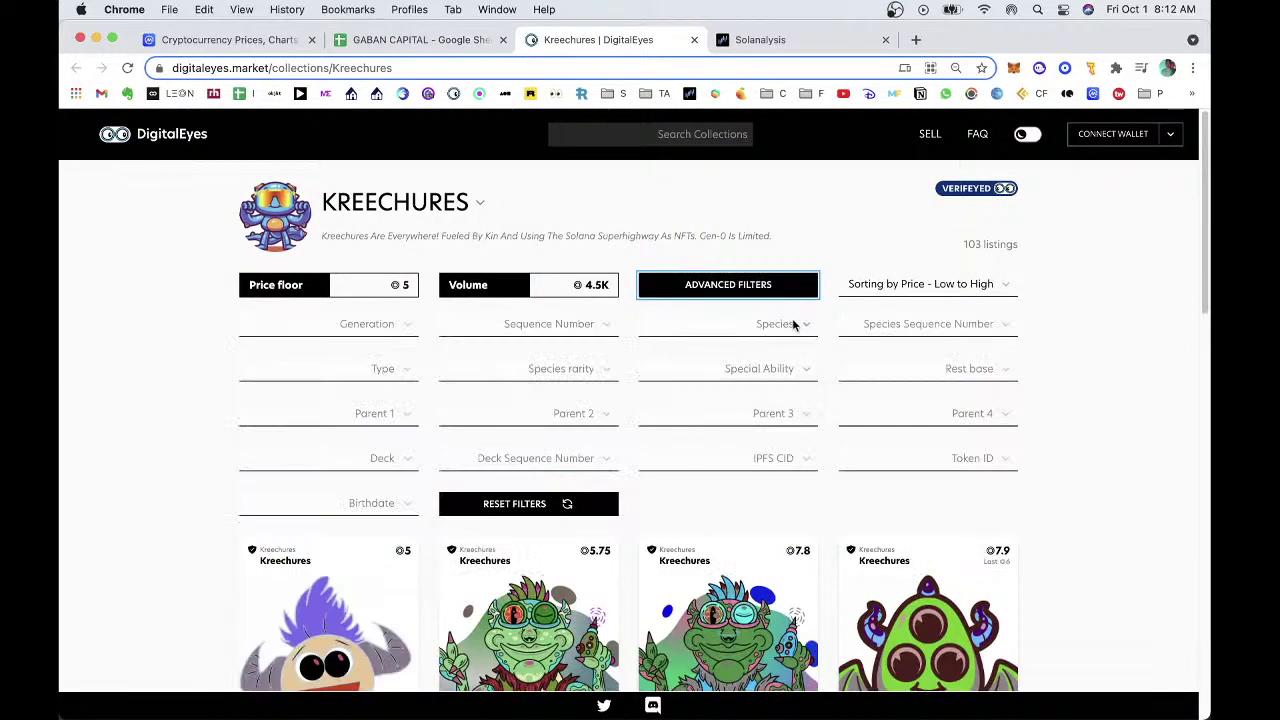
click(795, 325)
scroll(765, 460, down, 3)
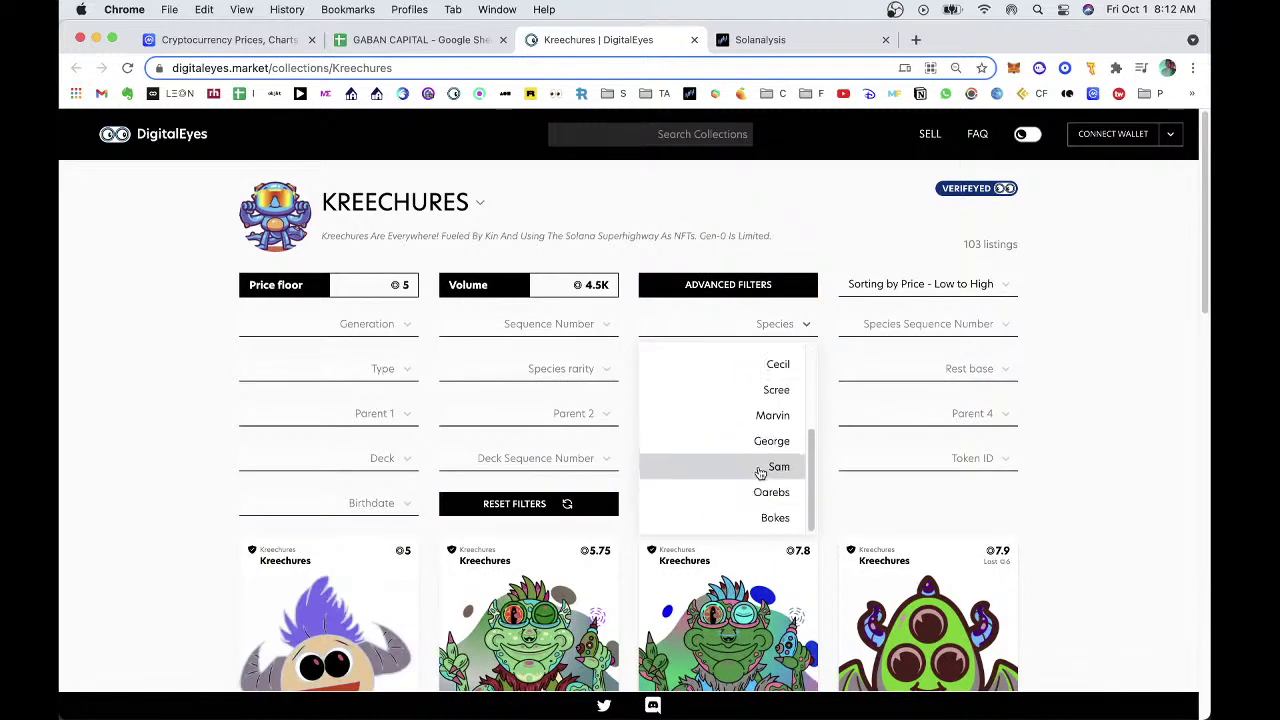
click(765, 470)
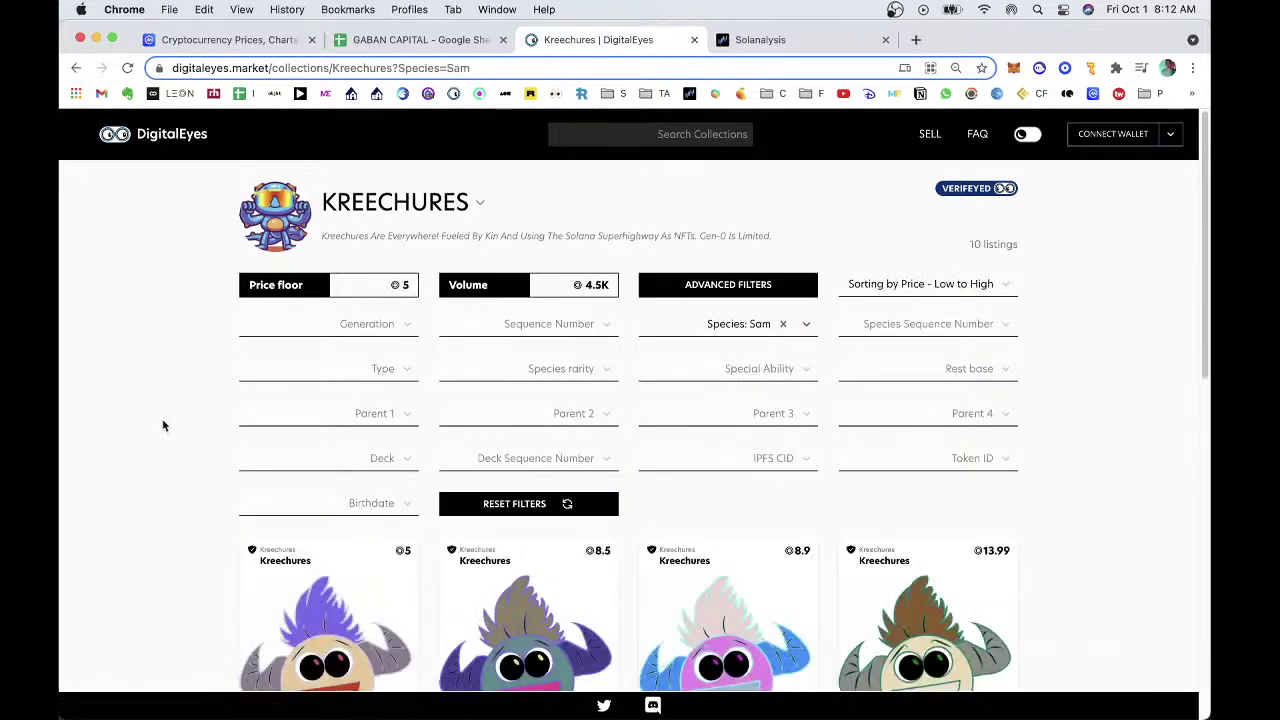
scroll(160, 425, down, 2)
scroll(150, 380, down, 4)
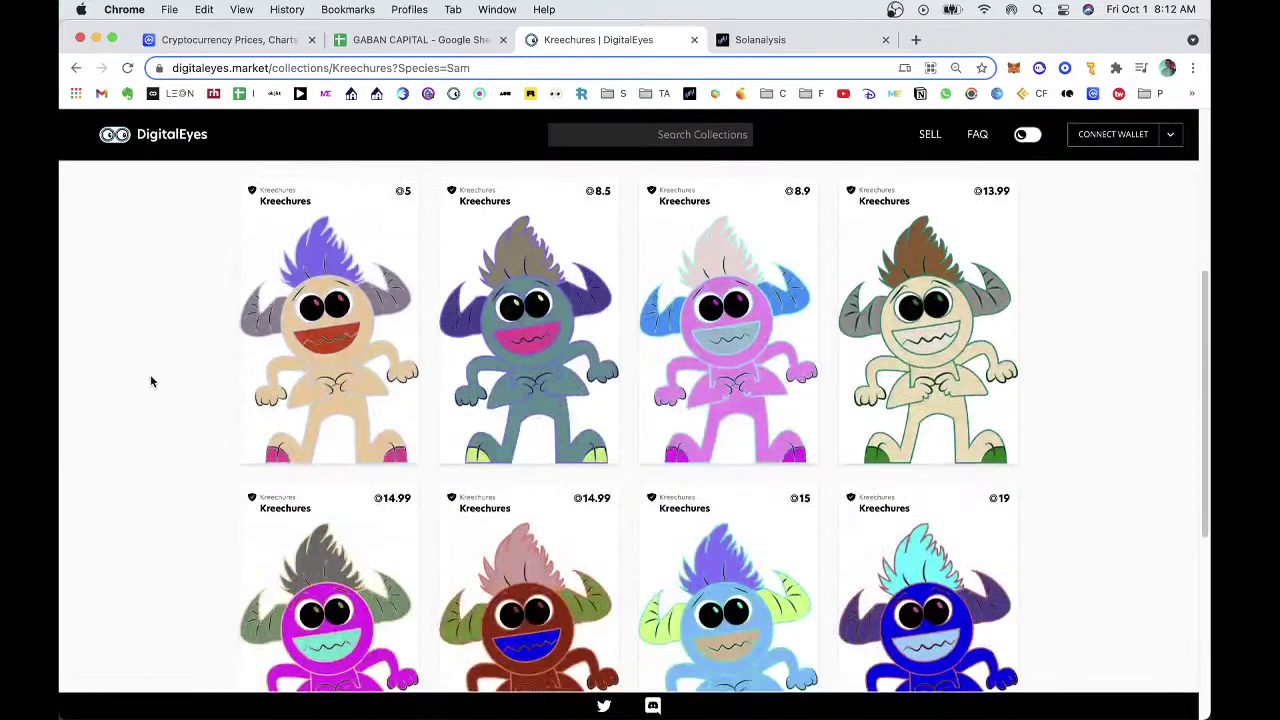
scroll(150, 378, up, 6)
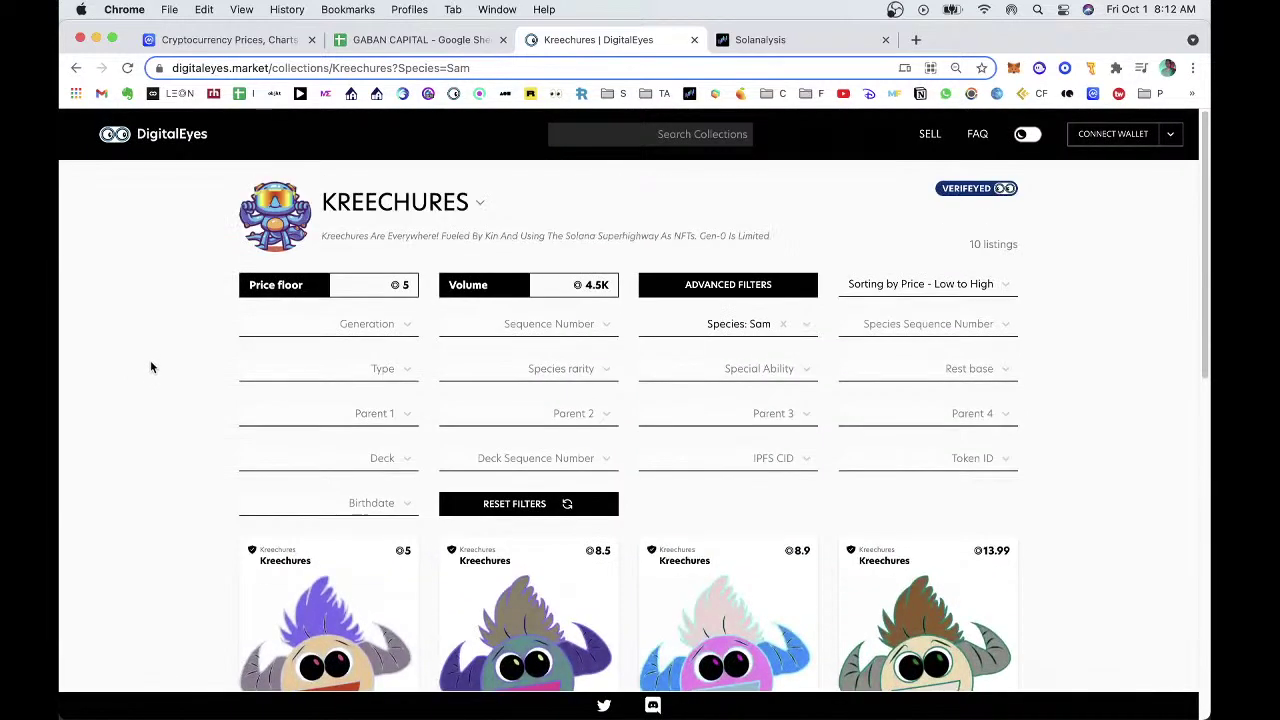
key(super+w)
click(357, 368)
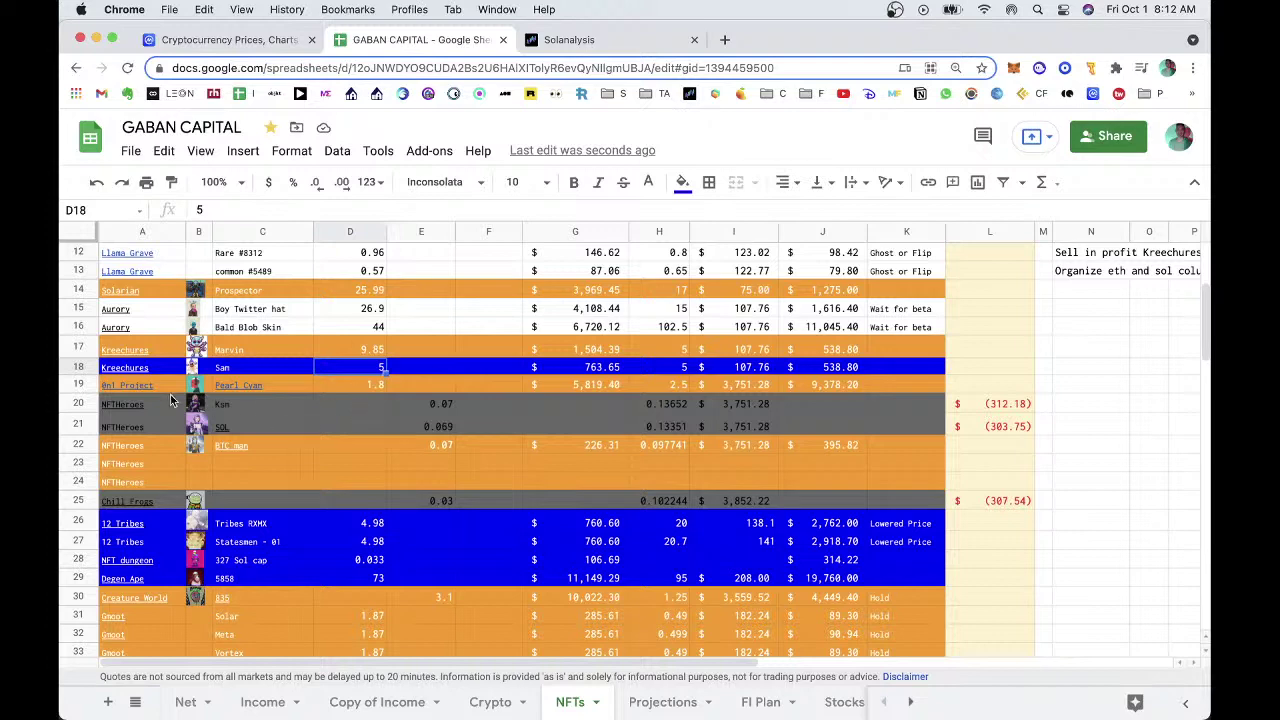
Look up the 0N1 Force floor price on OpenSea from the link in row 19, checking it against the sheet.
click(140, 386)
click(230, 414)
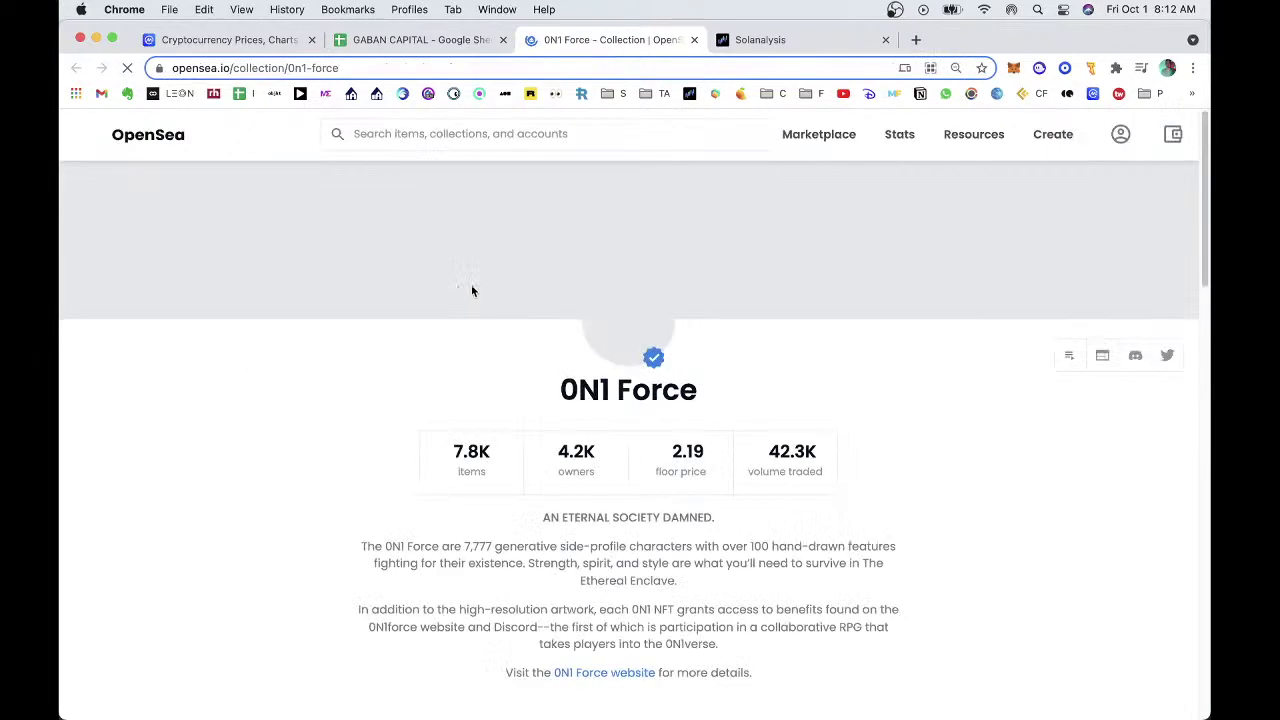
key(cmd+w)
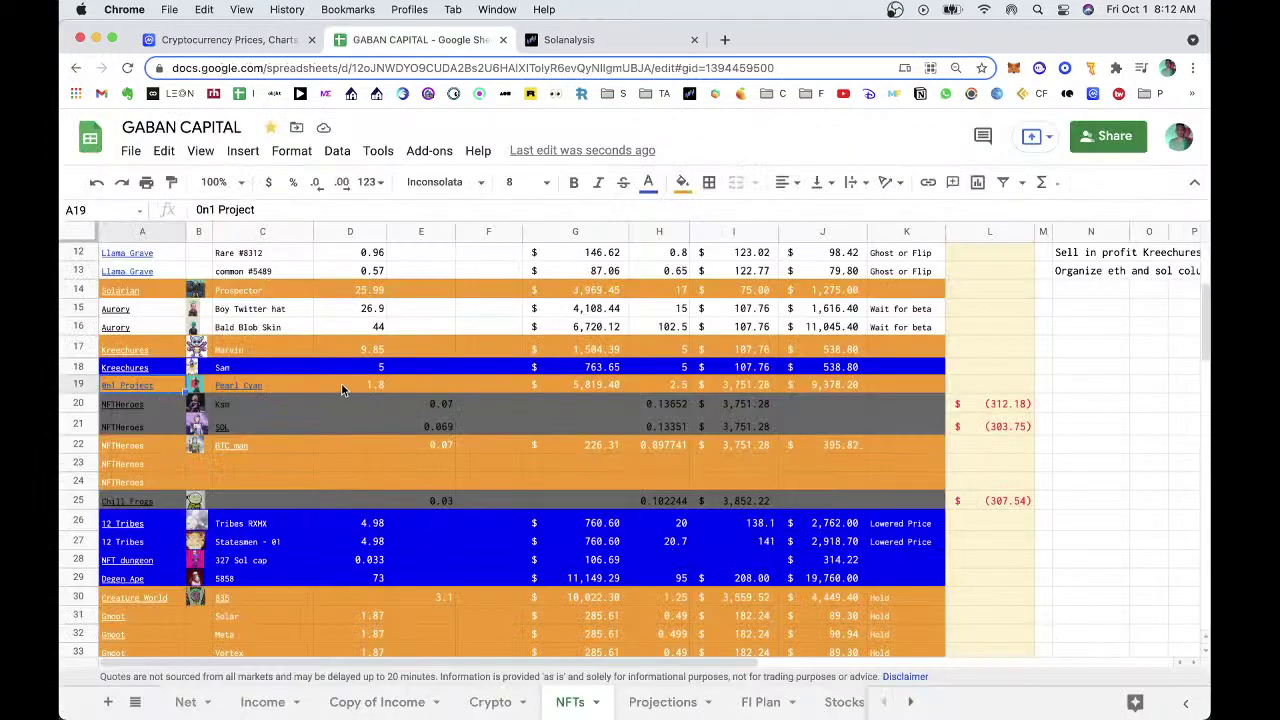
click(341, 384)
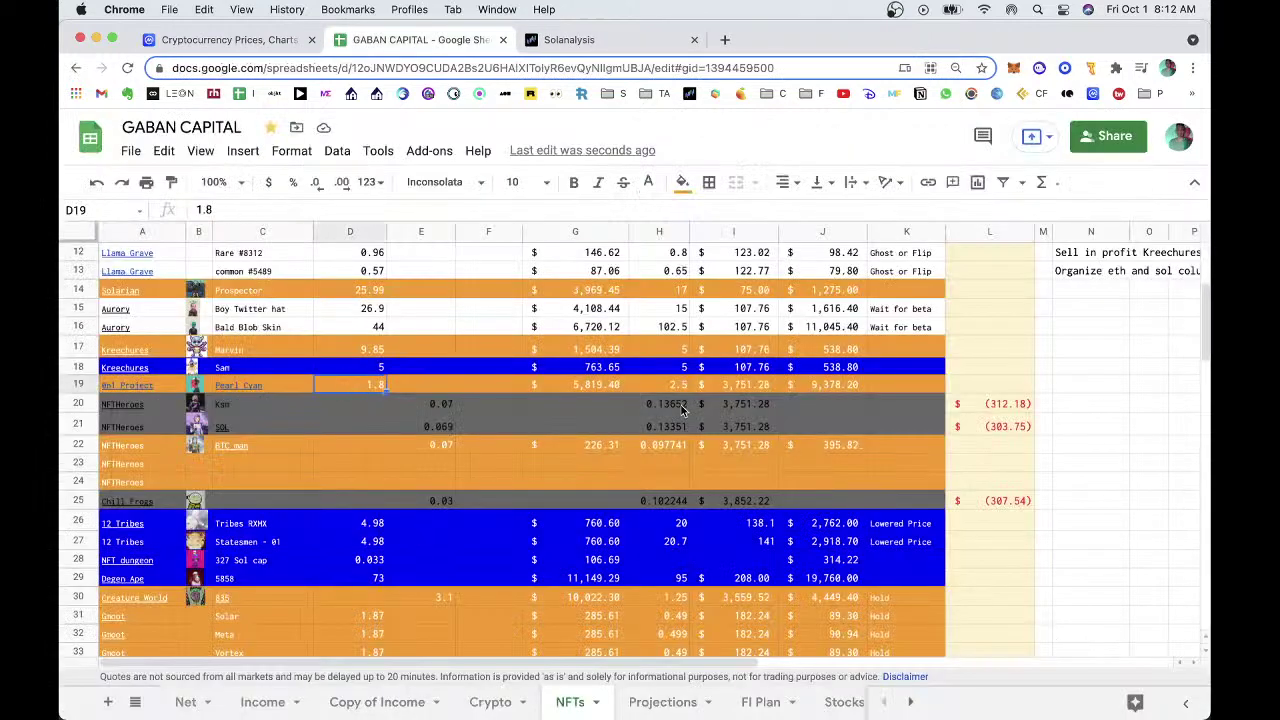
click(120, 388)
click(230, 414)
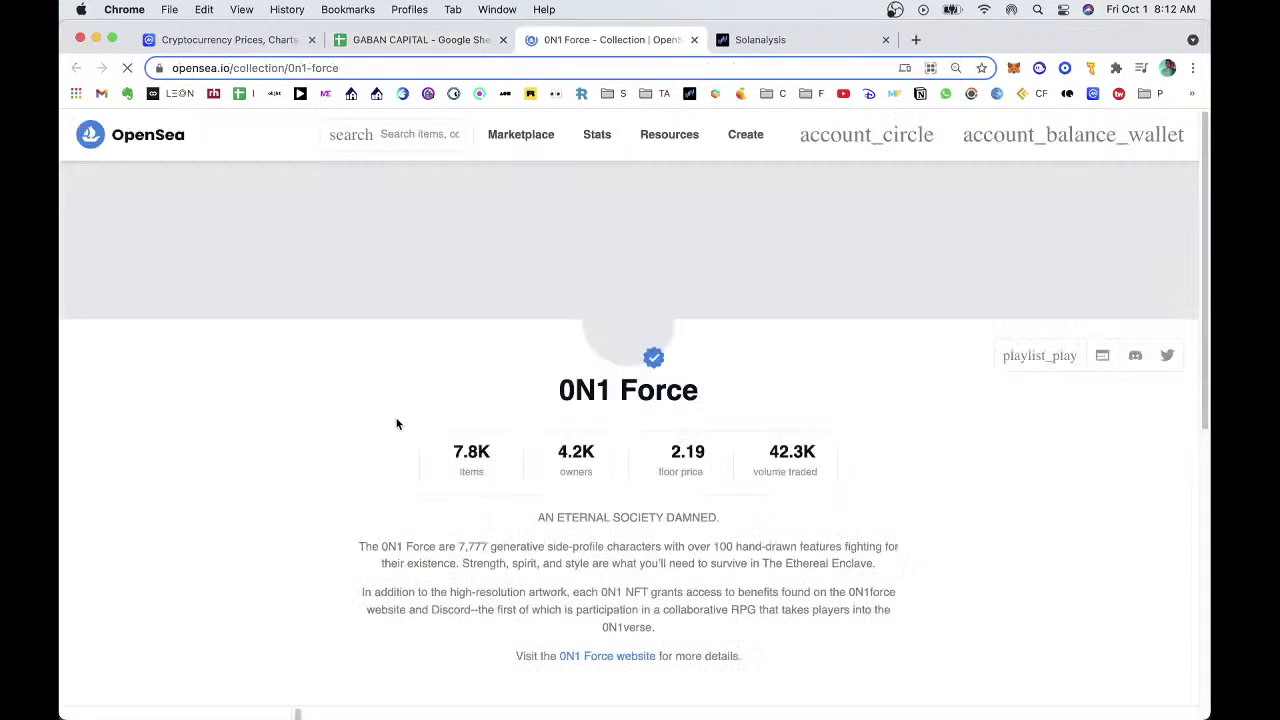
key(cmd+w)
Set the 0n1 Project price in D19 of the sheet to 2.19.
click(353, 382)
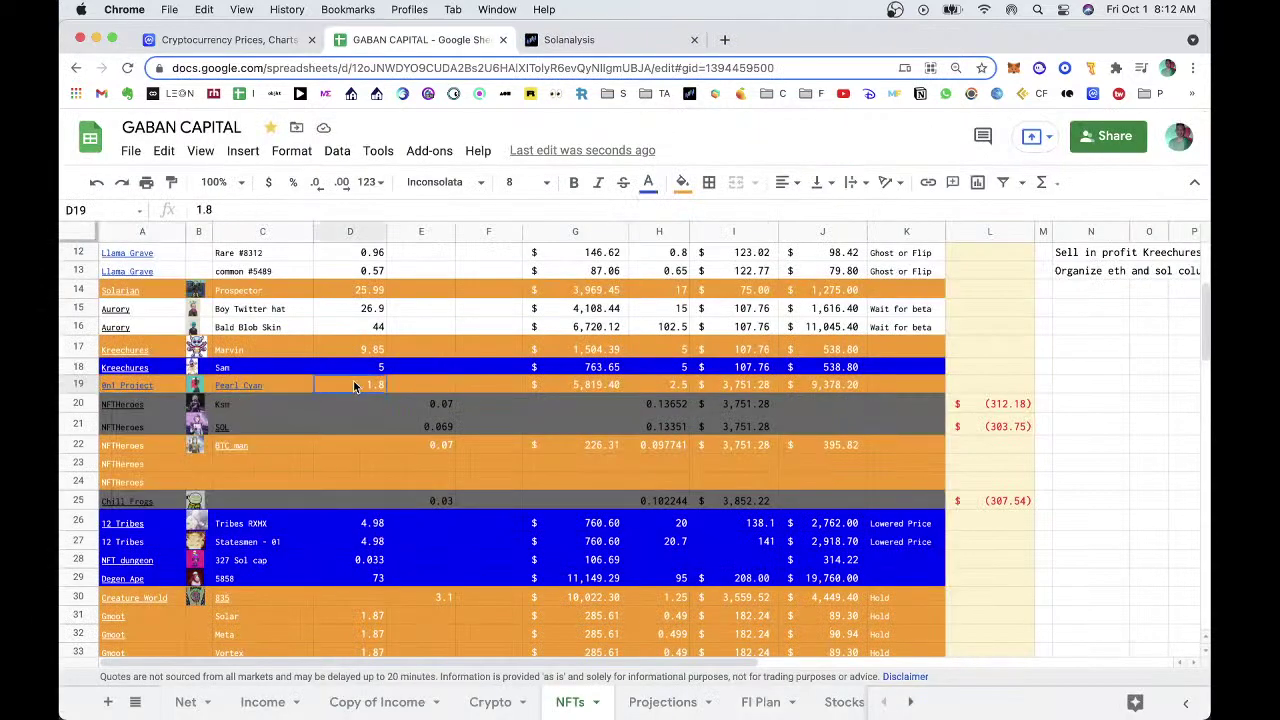
text(2.19)
key(Return)
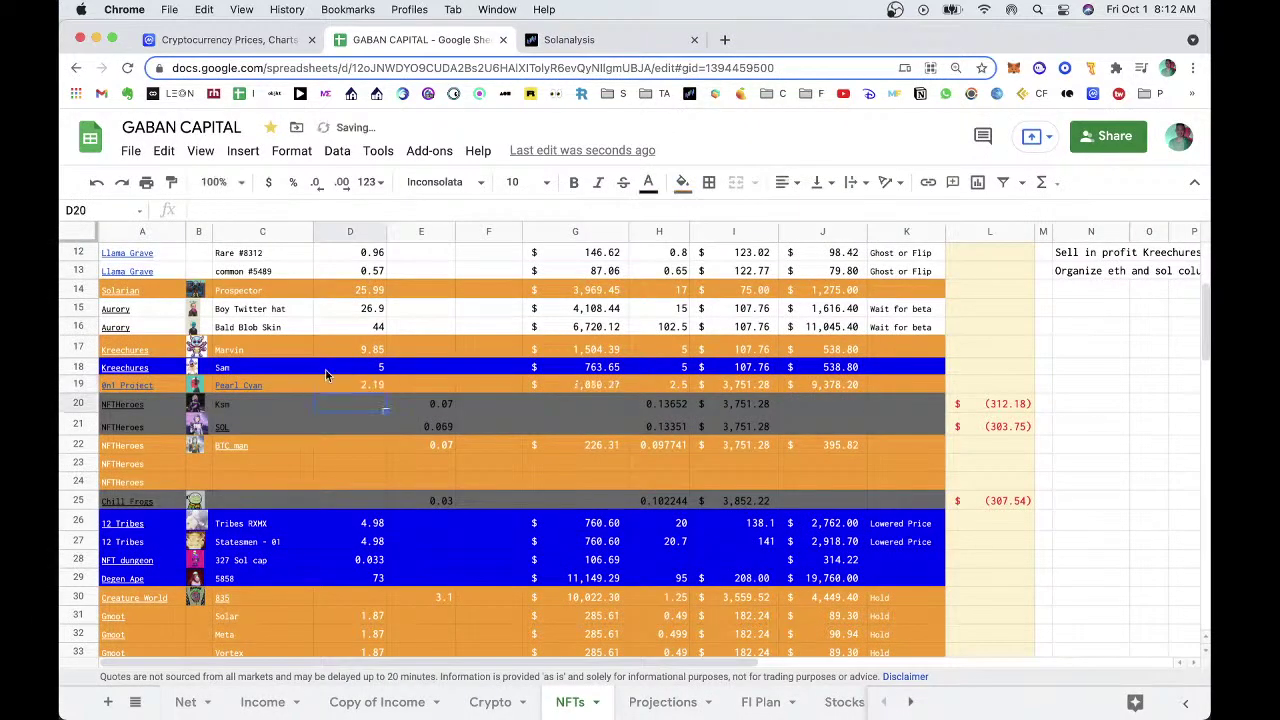
Change the text colour of the 0n1 Project cells A19:C19 to white.
drag(284, 384, 155, 383)
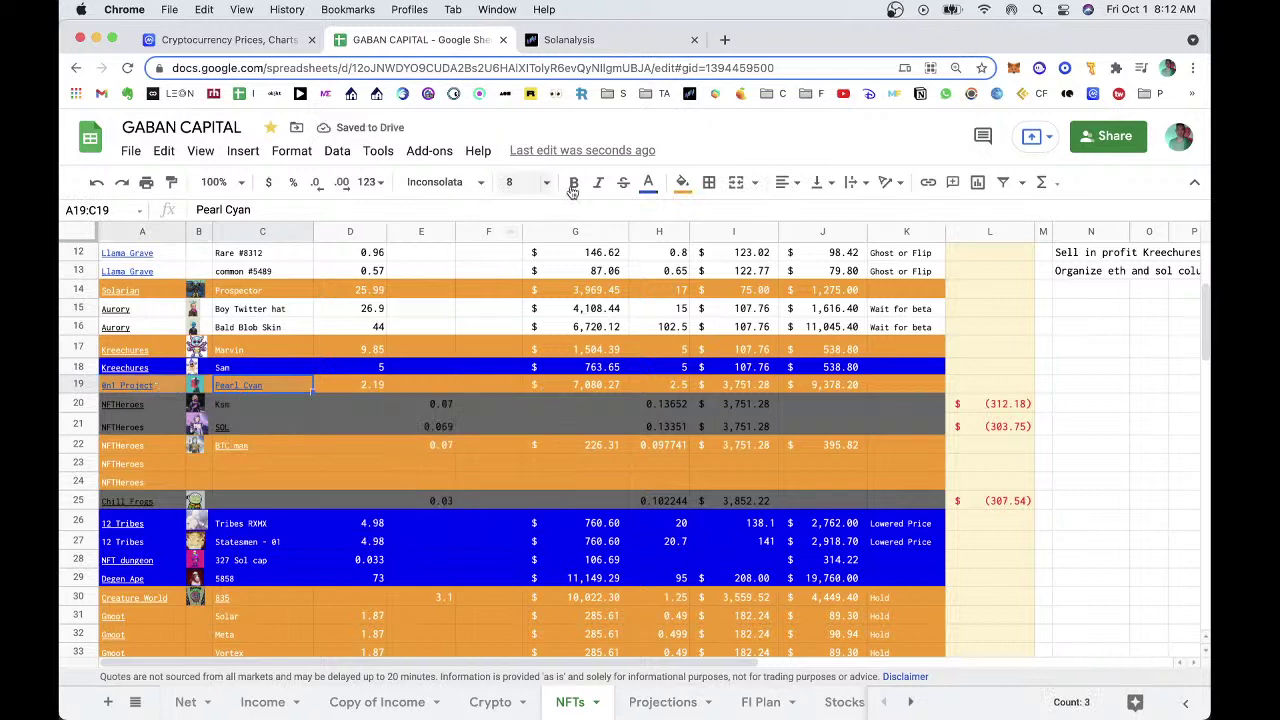
click(649, 184)
click(831, 247)
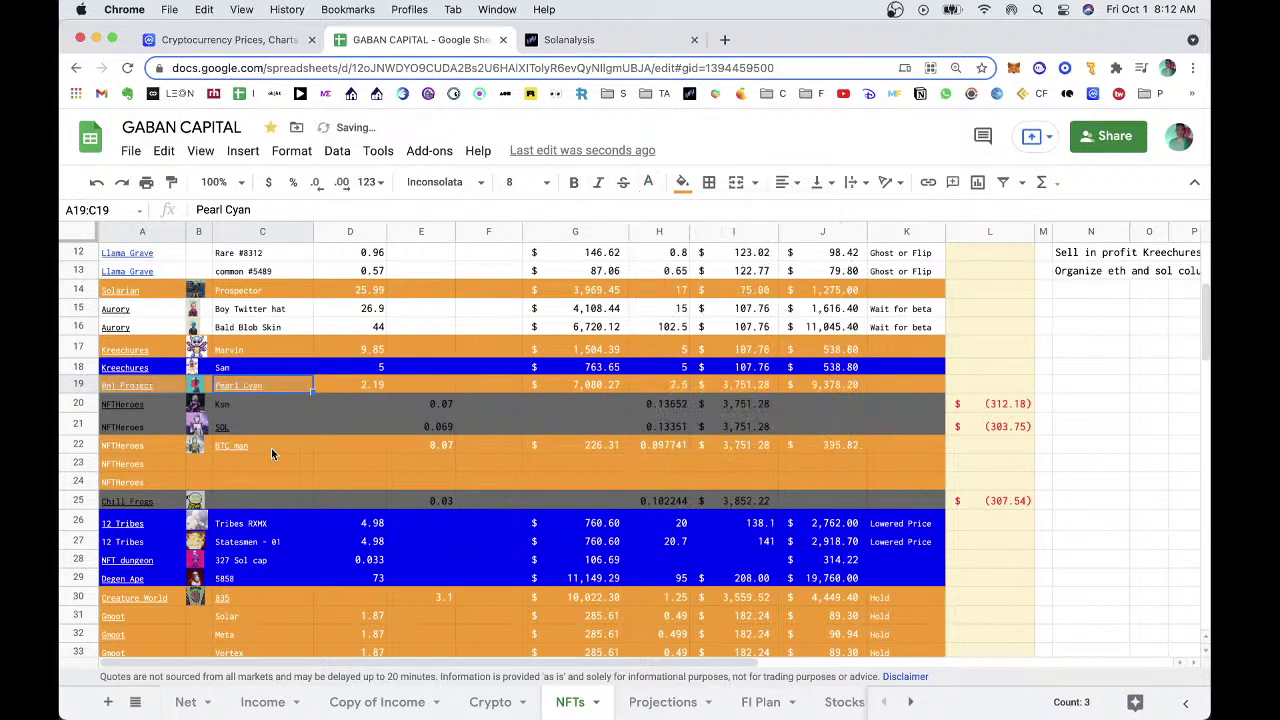
Open the Sidus NFT Heroes collection on OpenSea through the BTC man asset link in row 22.
click(271, 448)
click(141, 428)
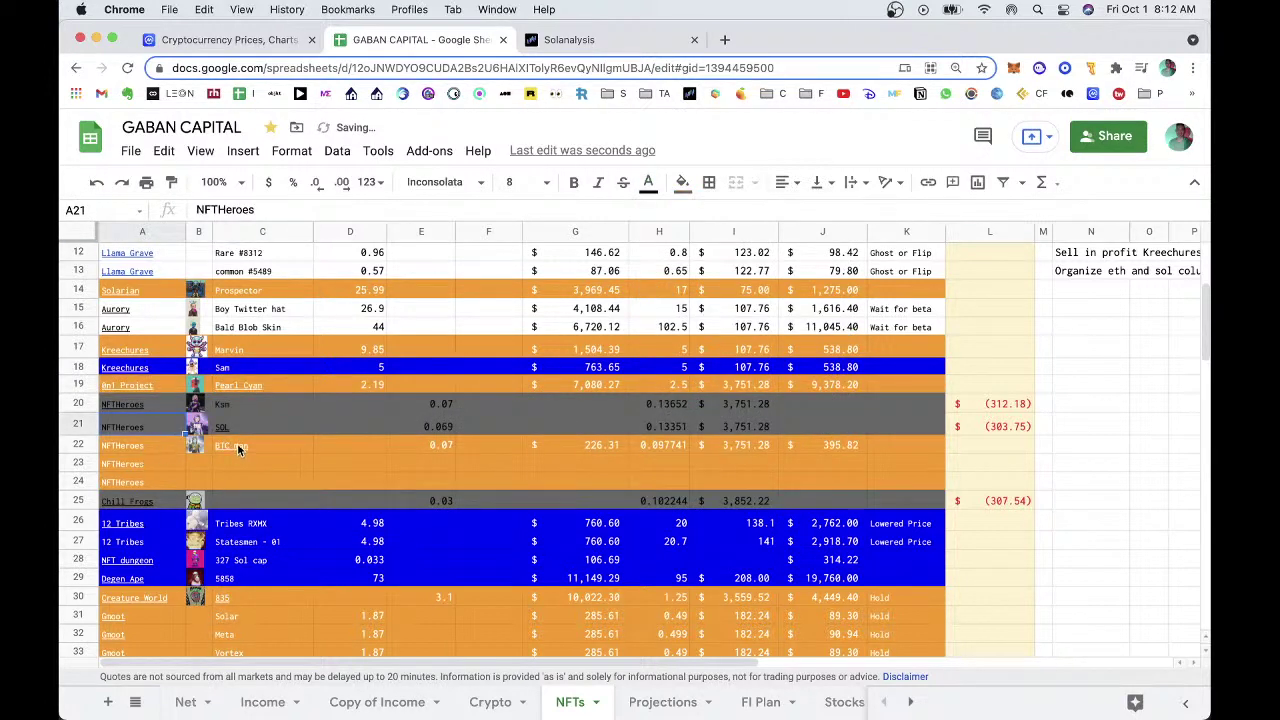
click(238, 448)
click(149, 450)
click(241, 444)
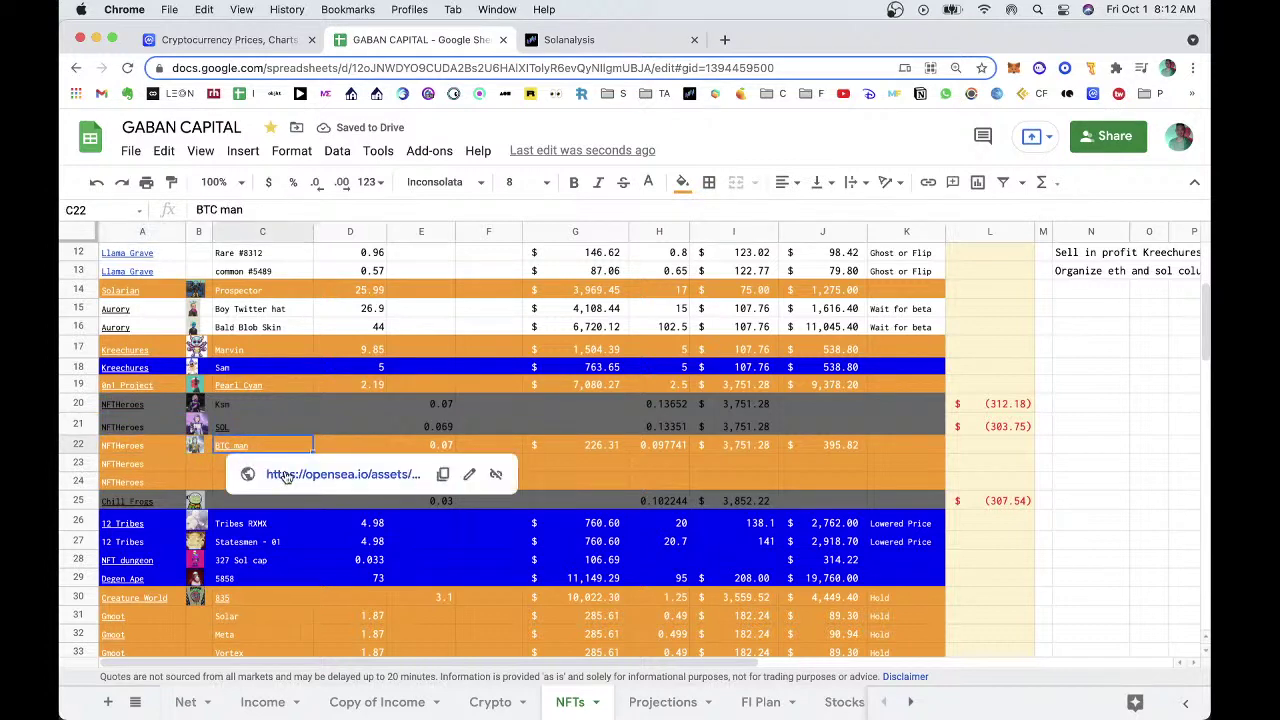
click(285, 475)
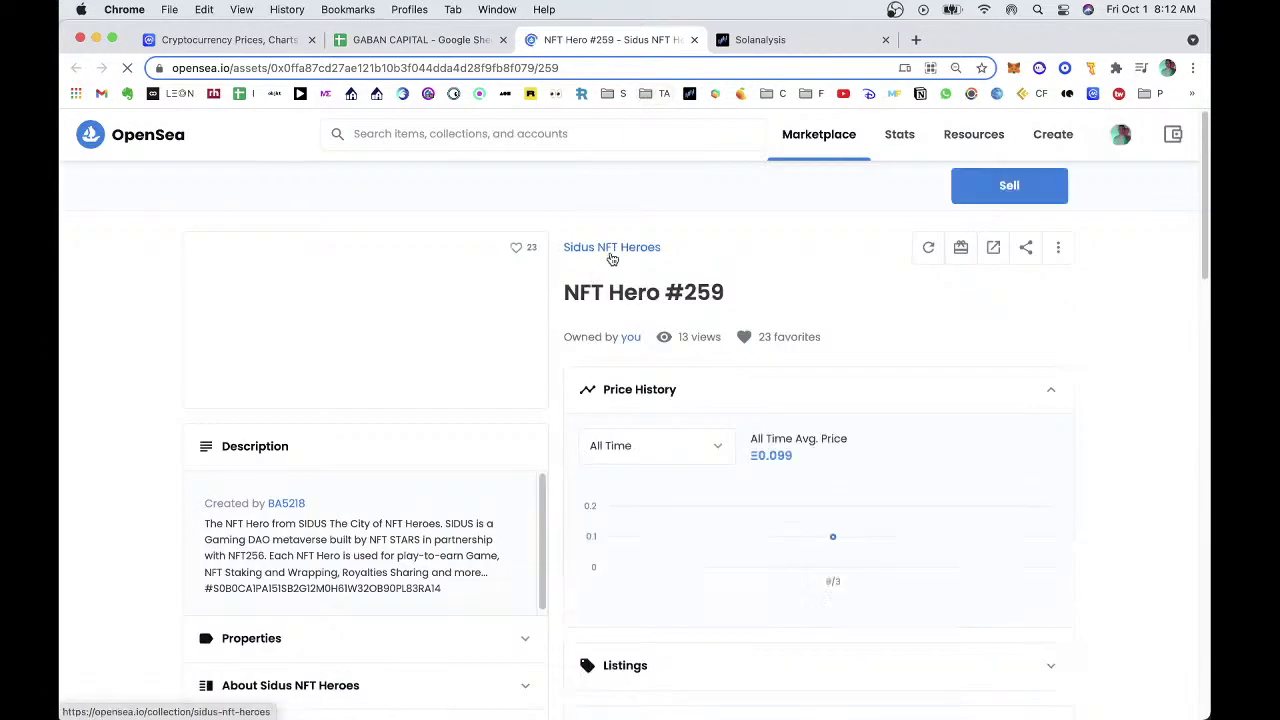
click(611, 255)
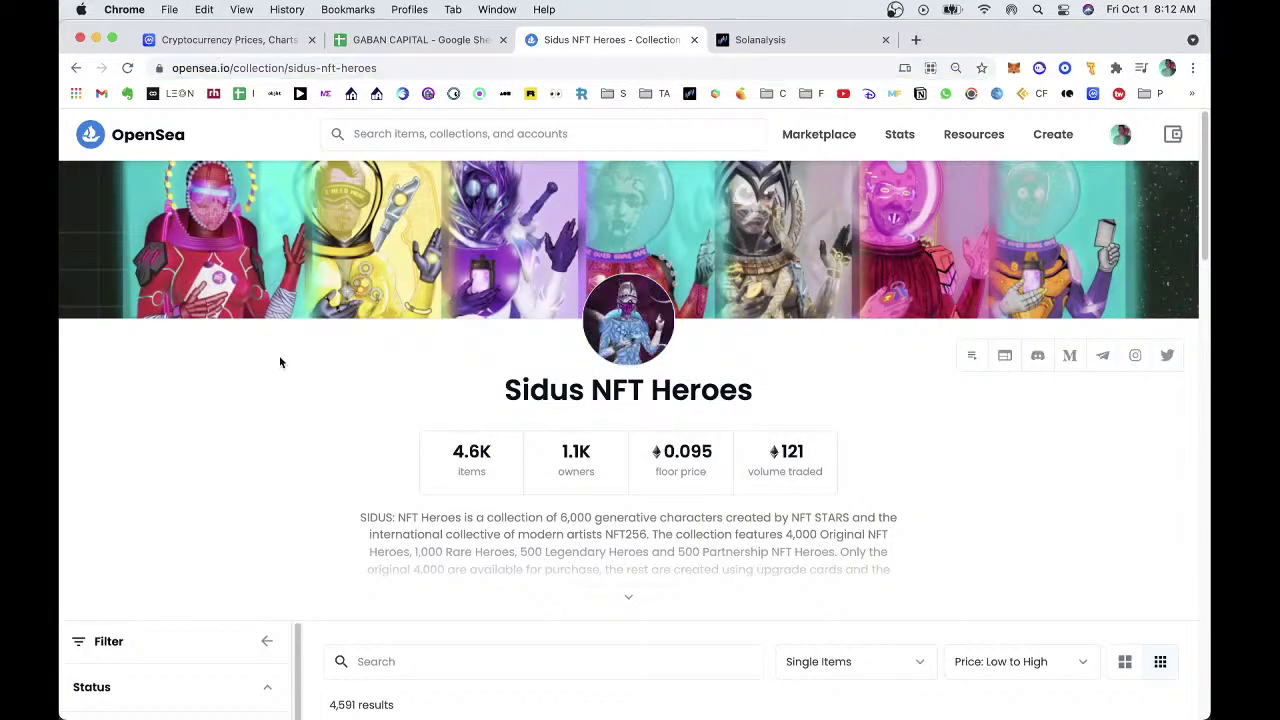
Close the OpenSea page and set the BTC man price in E22 of the sheet to 0.095.
key(super+w)
click(421, 447)
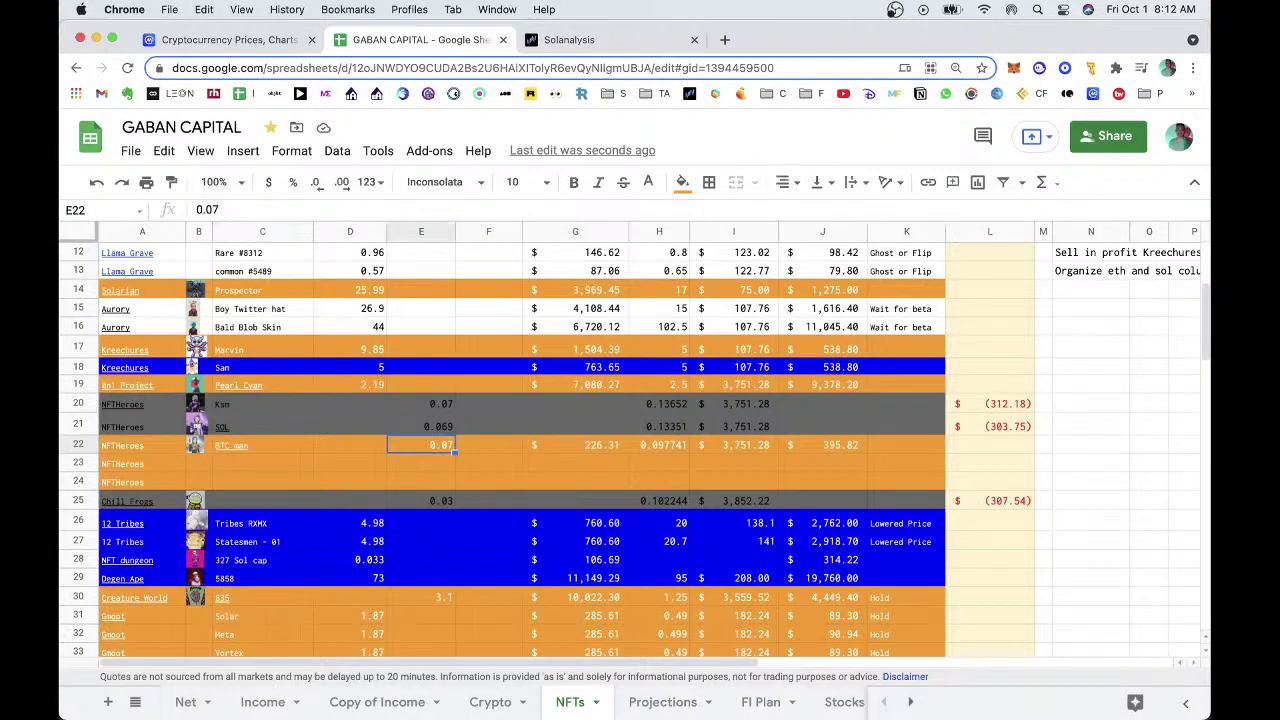
text(.095)
key(Return)
click(146, 446)
right_click(146, 446)
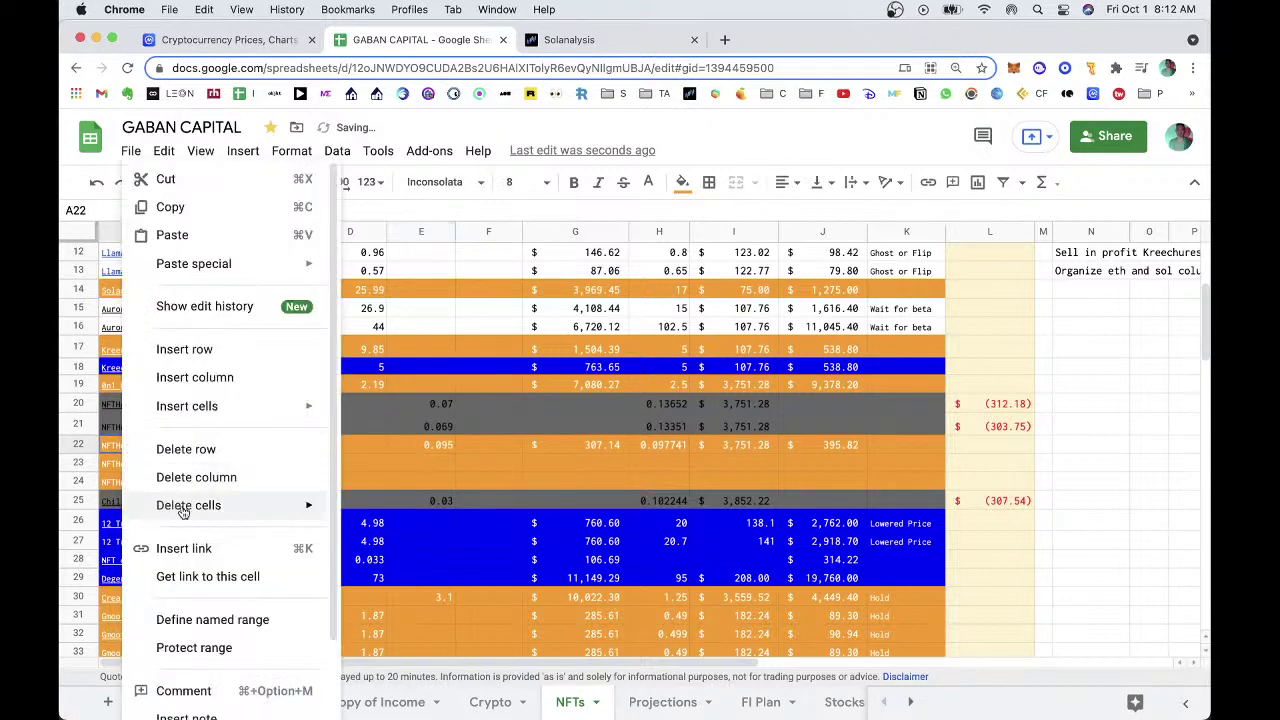
click(190, 547)
text(https://opensea.io/collection/nft-heroes)
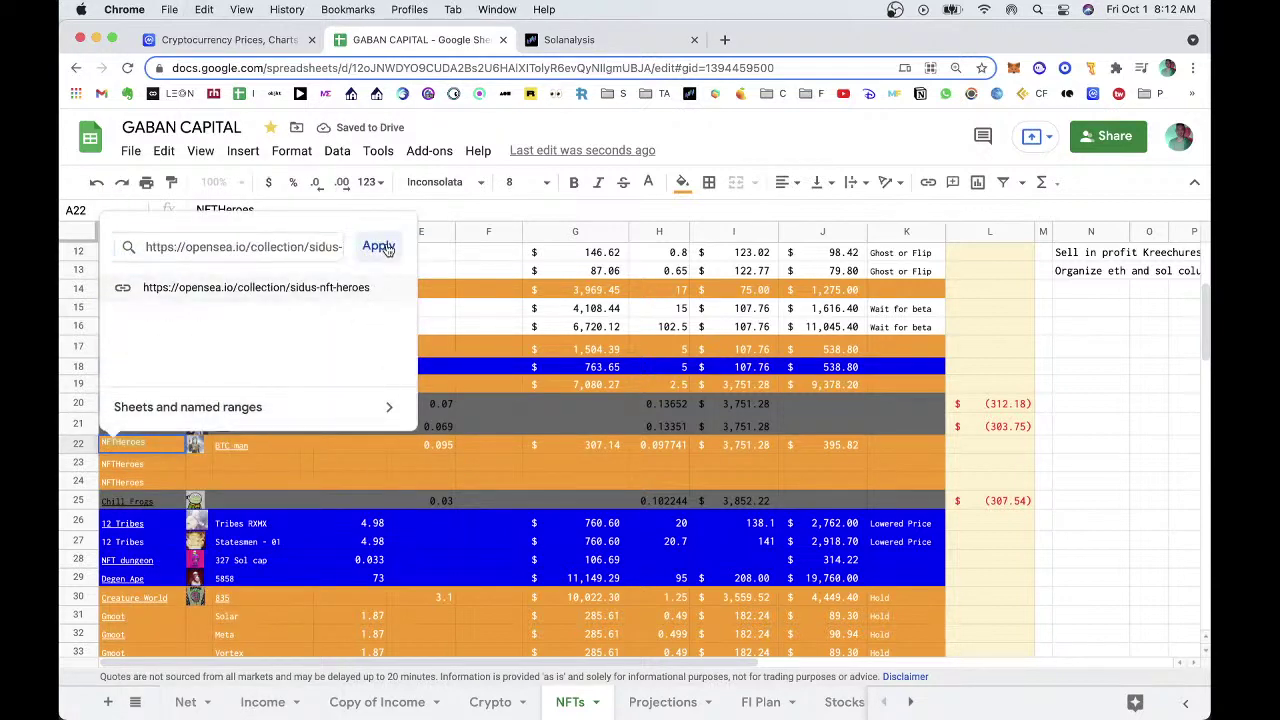
click(378, 246)
click(488, 384)
Add the note "TODO add rare" in N23 beside the first blank NFTHeroes row.
click(258, 463)
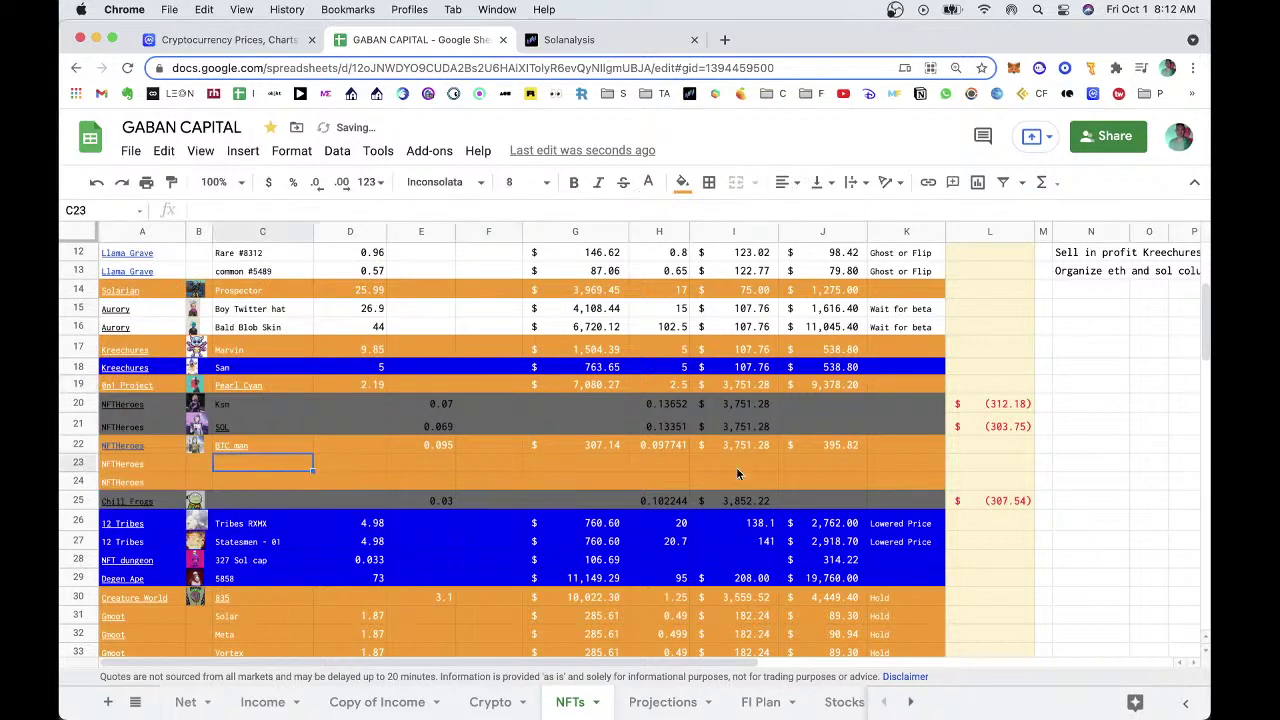
click(1077, 460)
text(TO)
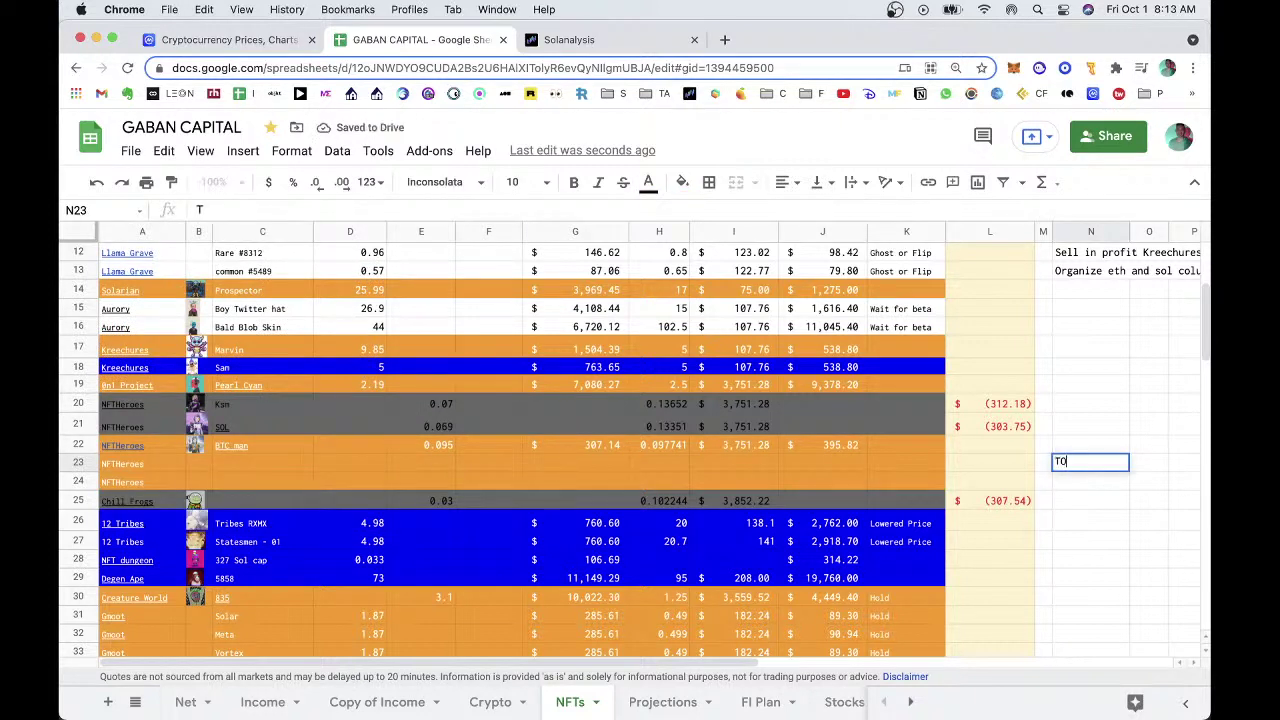
text(DO add r)
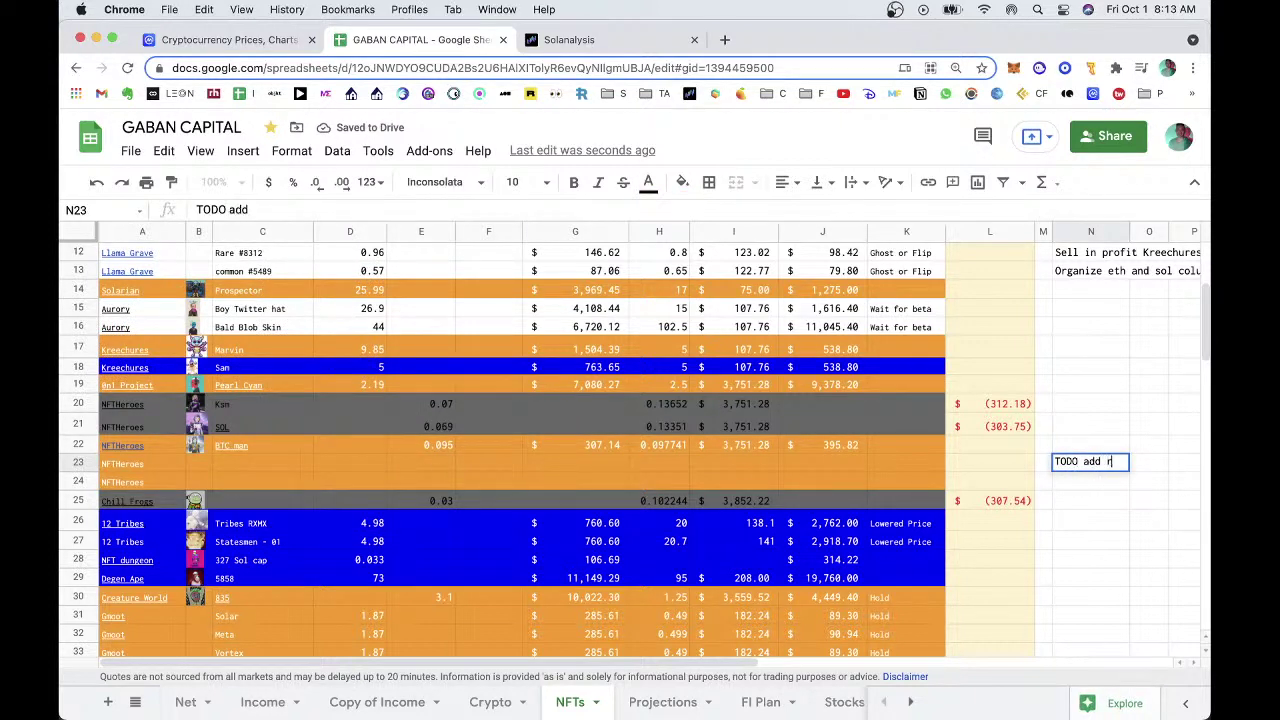
text(are)
key(Return)
Copy the "TODO add rare" note from N23 into N24.
key(Up)
key(ctrl+c)
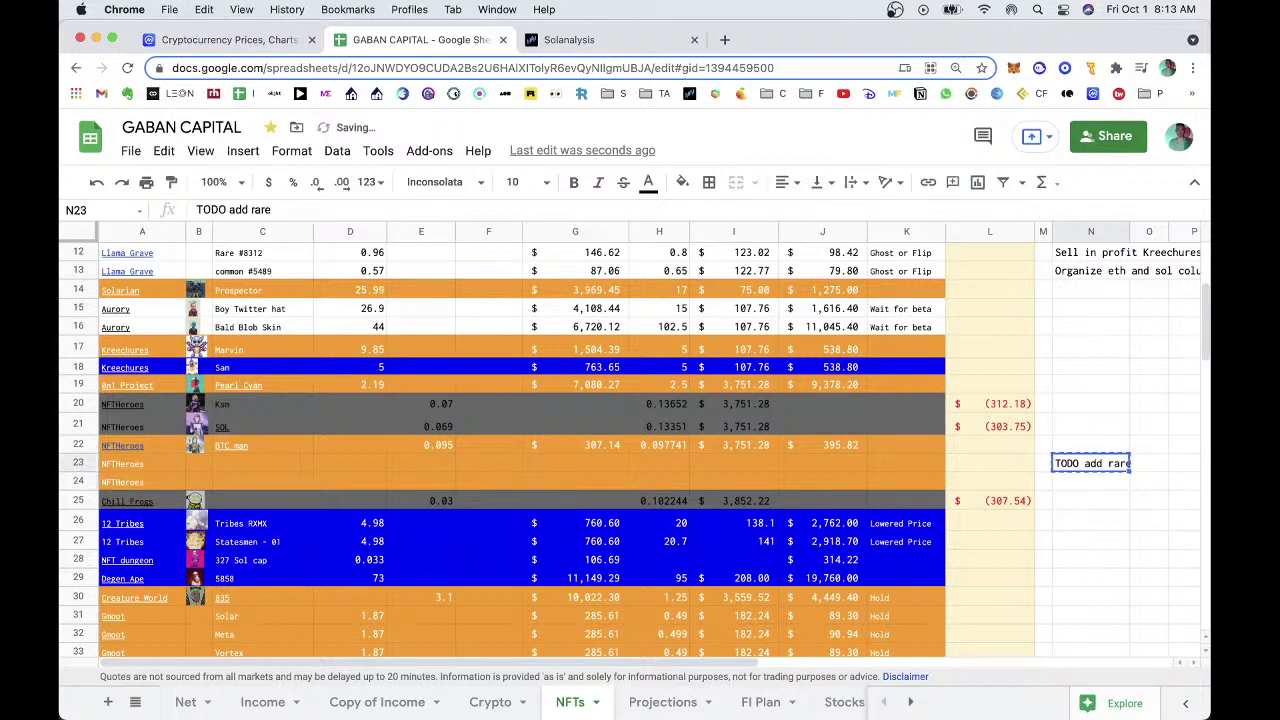
key(Down)
key(Return)
key(ctrl+v)
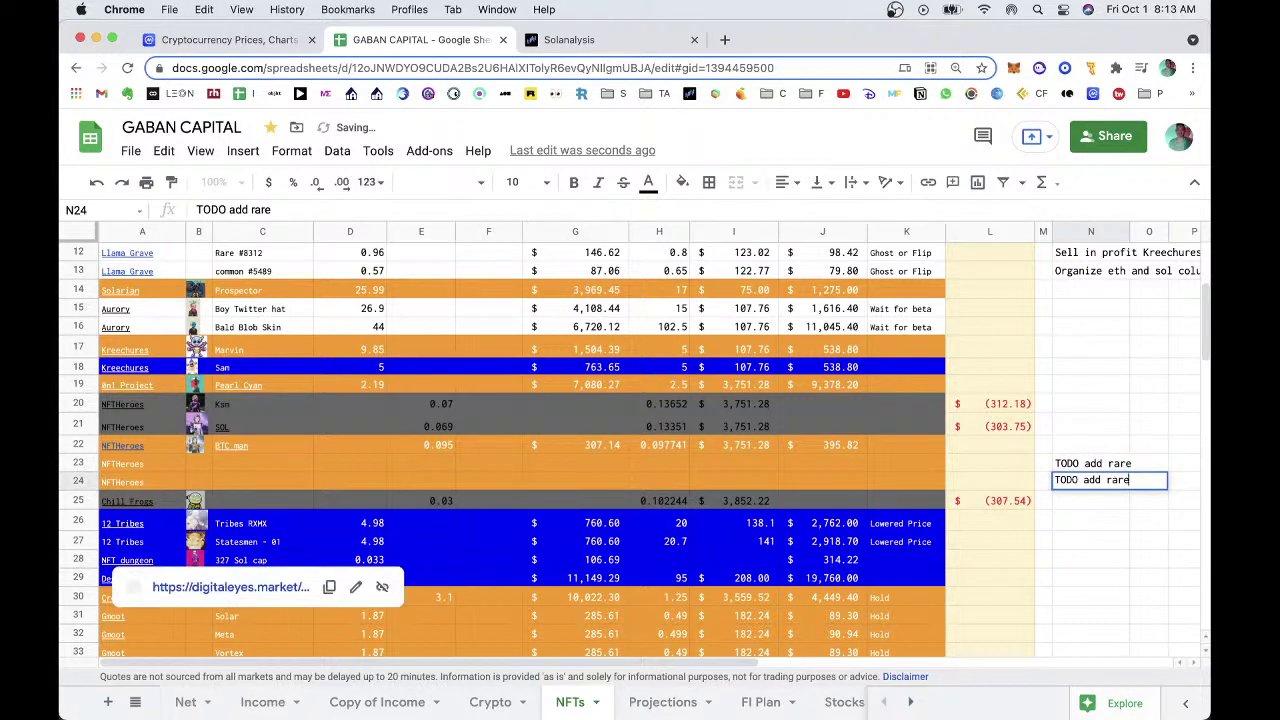
click(428, 460)
Insert a new row below row 24 and copy the NFTHeroes entry from row 24 into it.
click(142, 482)
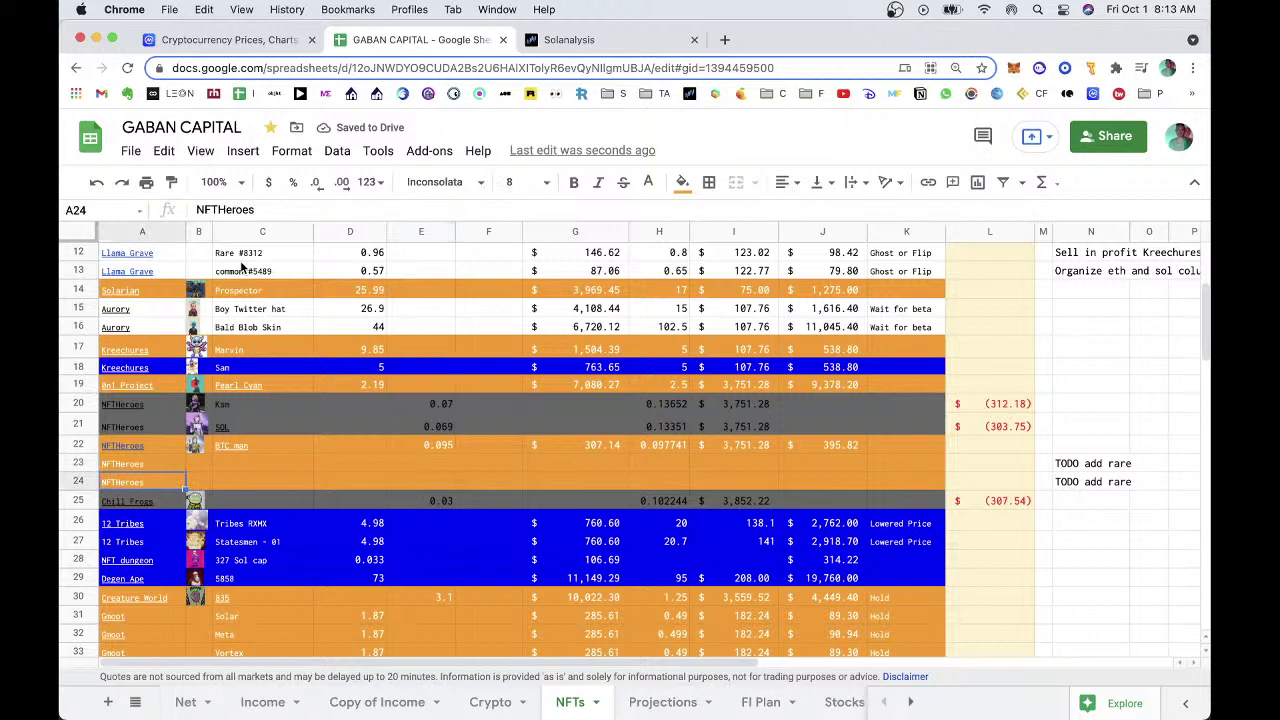
click(246, 148)
key(Return)
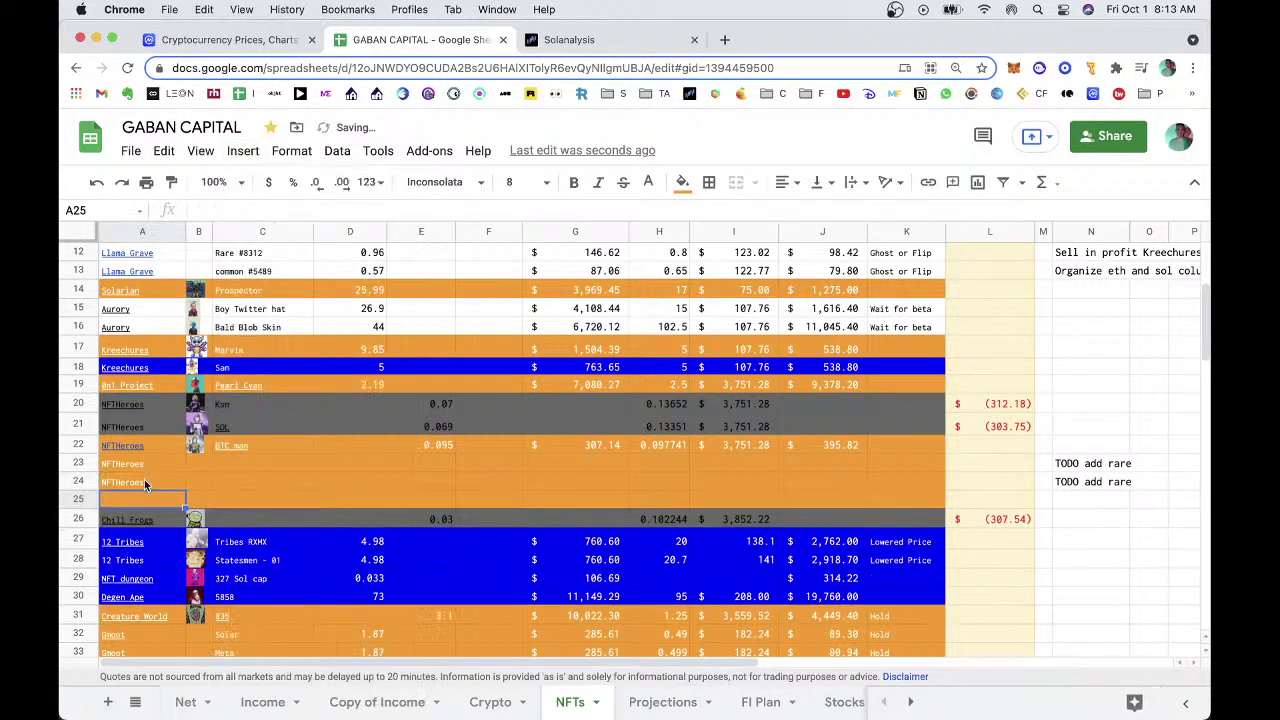
drag(144, 479, 905, 482)
key(cmd+c)
click(150, 500)
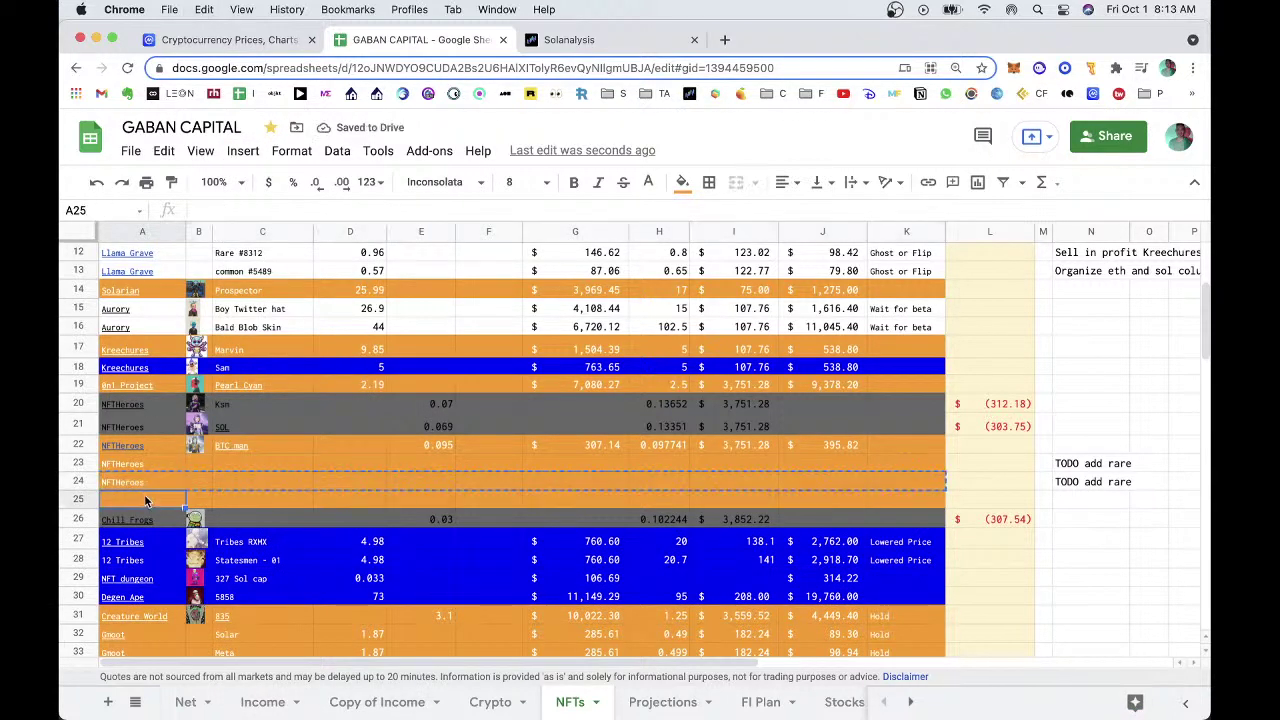
key(cmd+v)
Copy the "TODO add rare" note from N24 into N25 beside the new NFTHeroes row.
click(1080, 484)
key(cmd+c)
click(1082, 500)
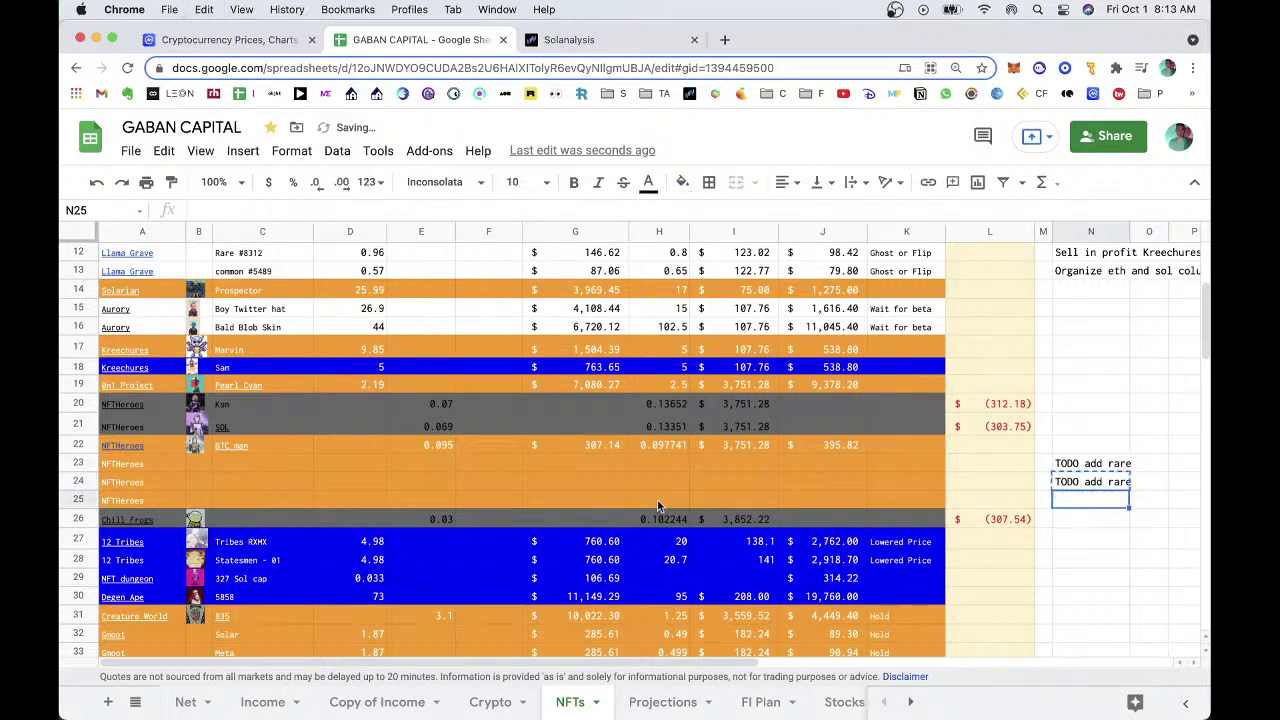
key(cmd+v)
click(659, 500)
scroll(276, 484, down, 3)
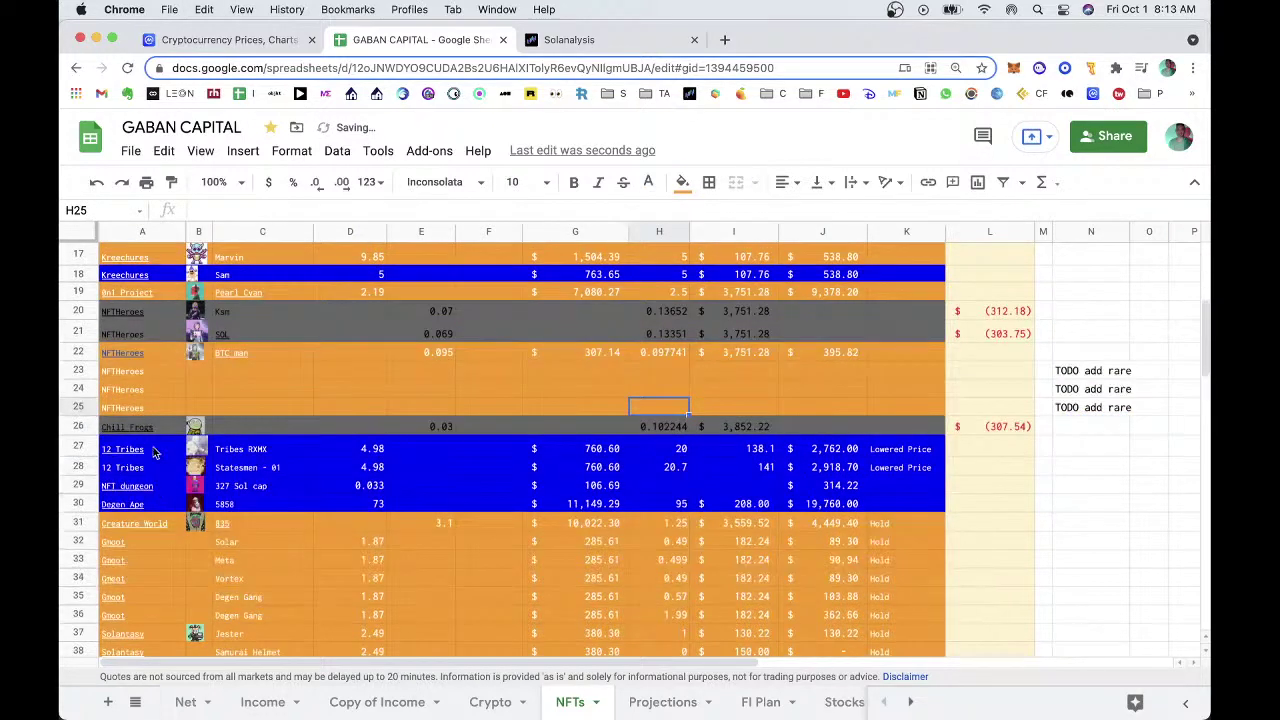
Check the 12 Tribes floor price through its collection link in A27 and return to the spreadsheet.
scroll(155, 452, down, 3)
click(140, 347)
click(185, 378)
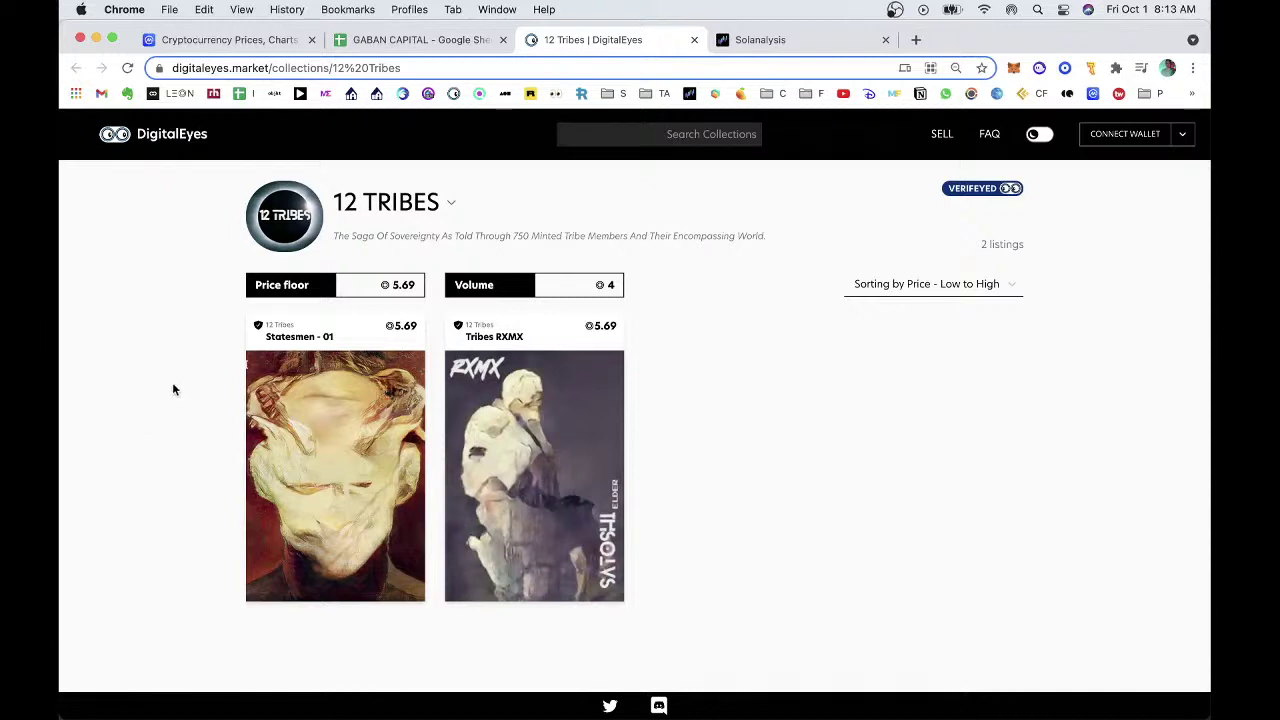
key(super+w)
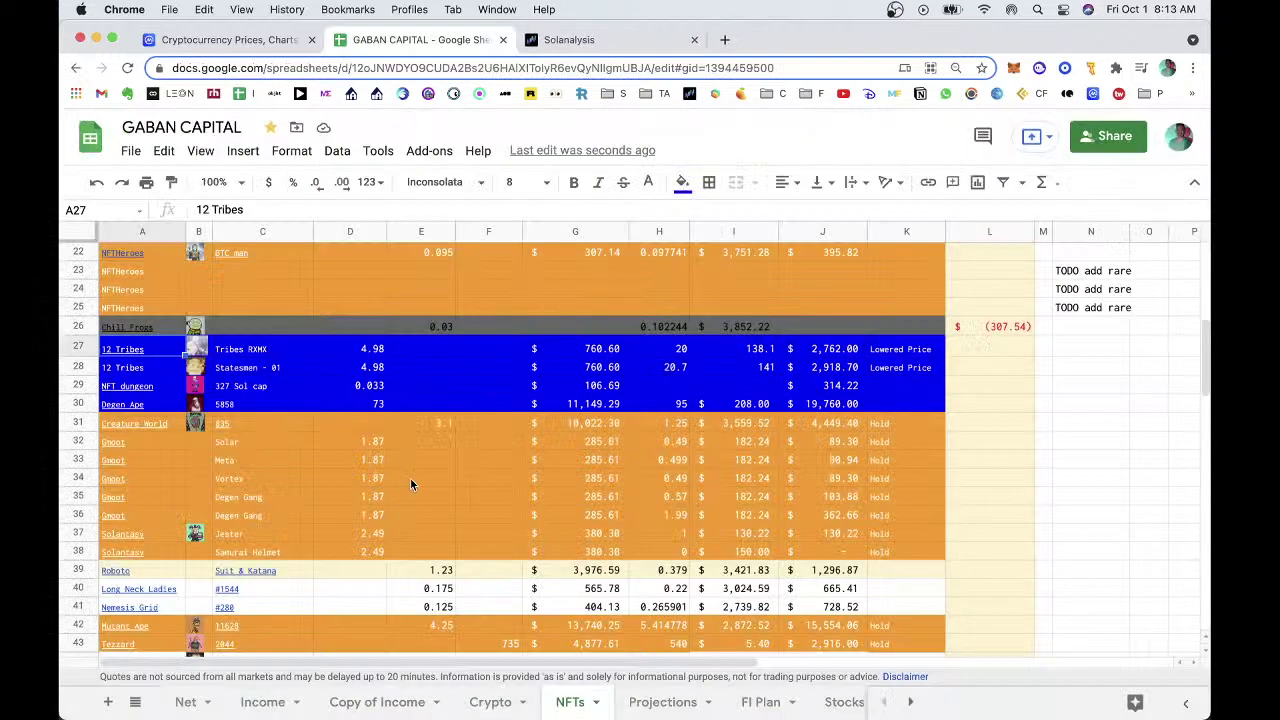
Open the Degen Ape collection on Solanart from row 30 and filter its listings by the Sushi attribute.
scroll(292, 407, down, 3)
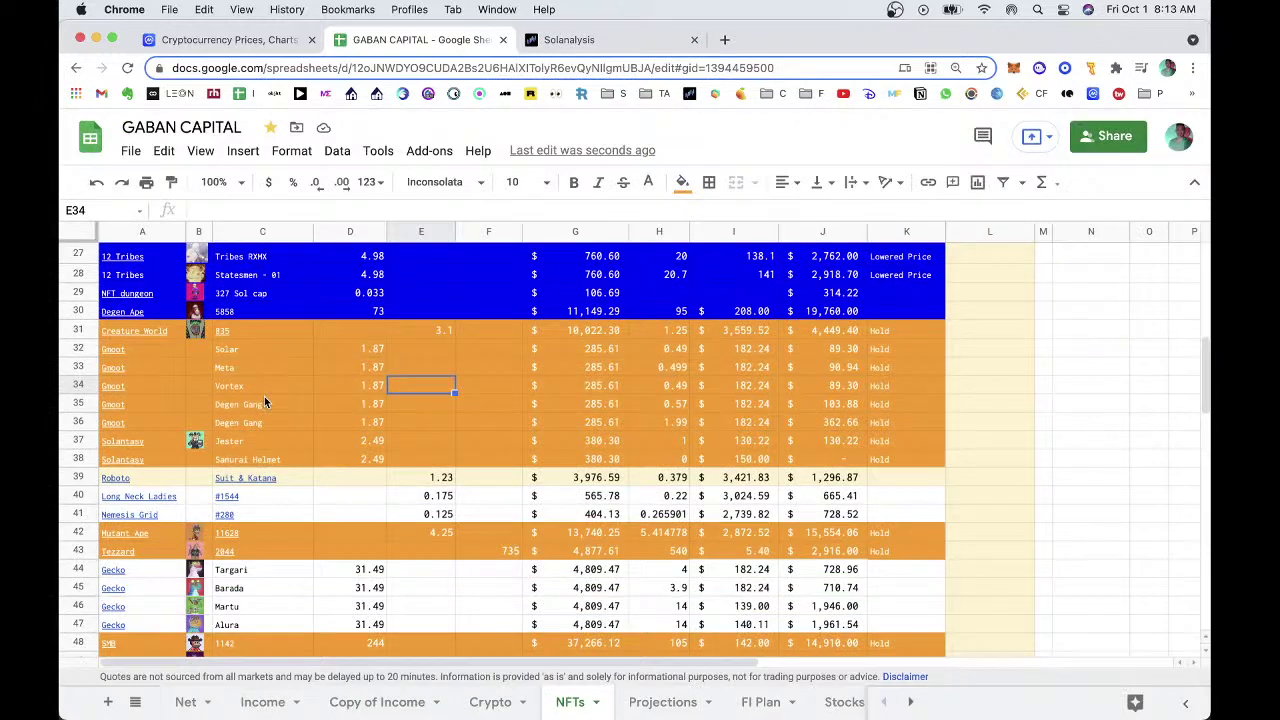
click(145, 313)
click(212, 341)
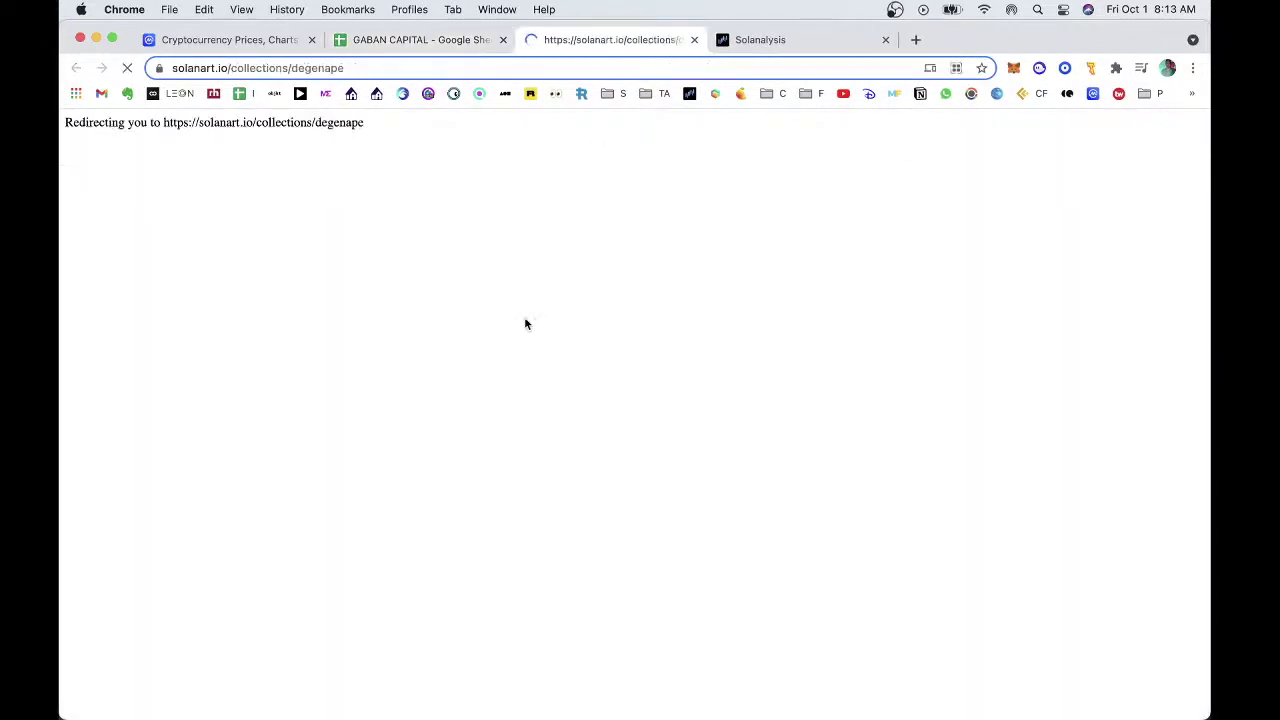
scroll(149, 391, down, 3)
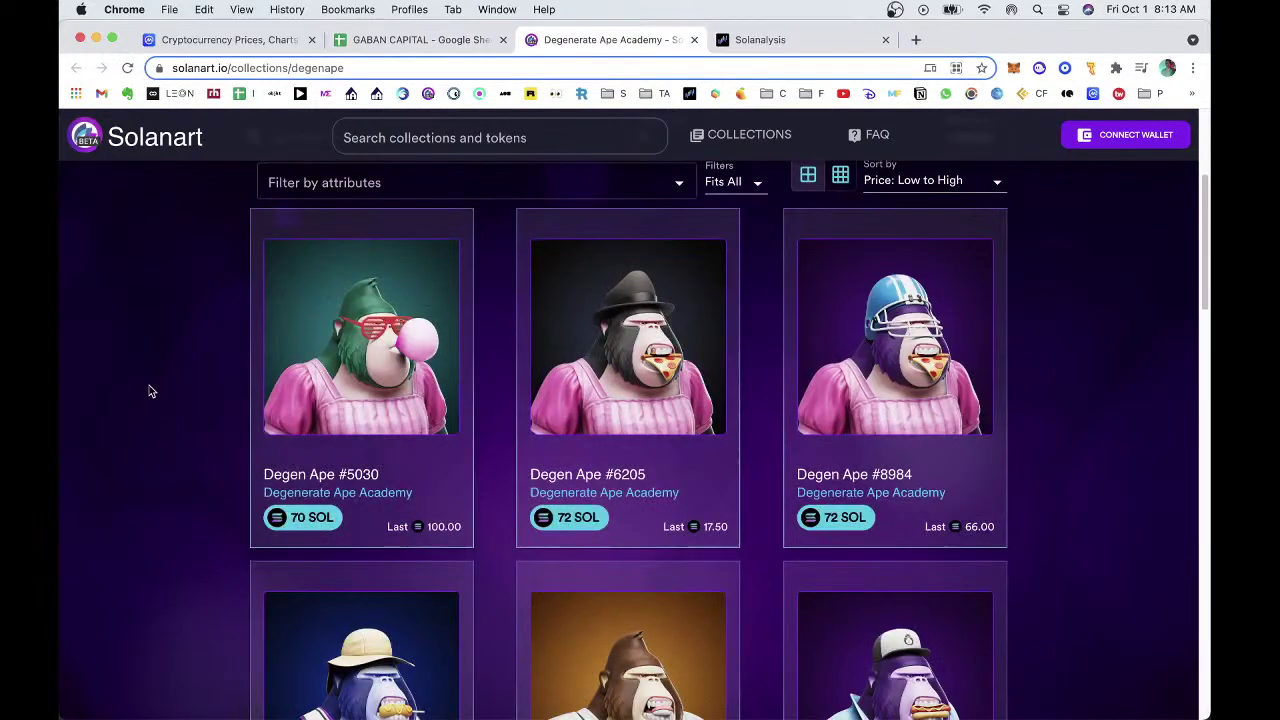
scroll(149, 391, up, 2)
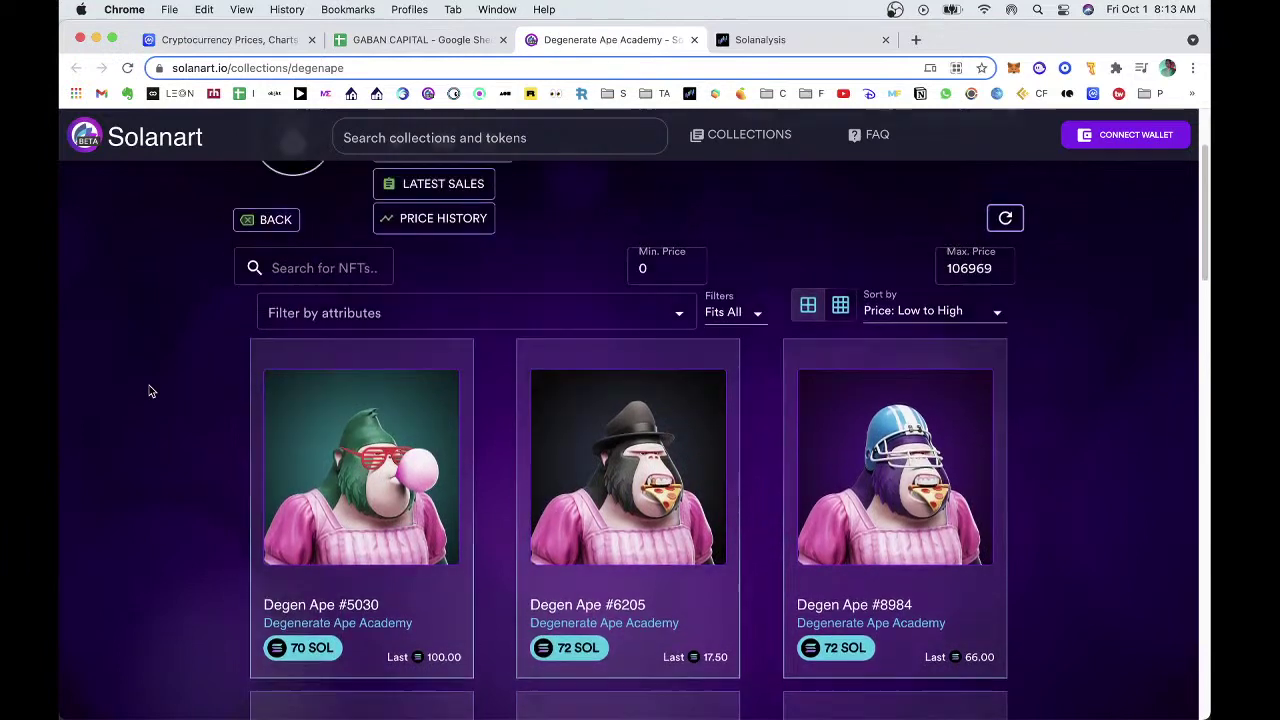
click(471, 307)
text(sushi)
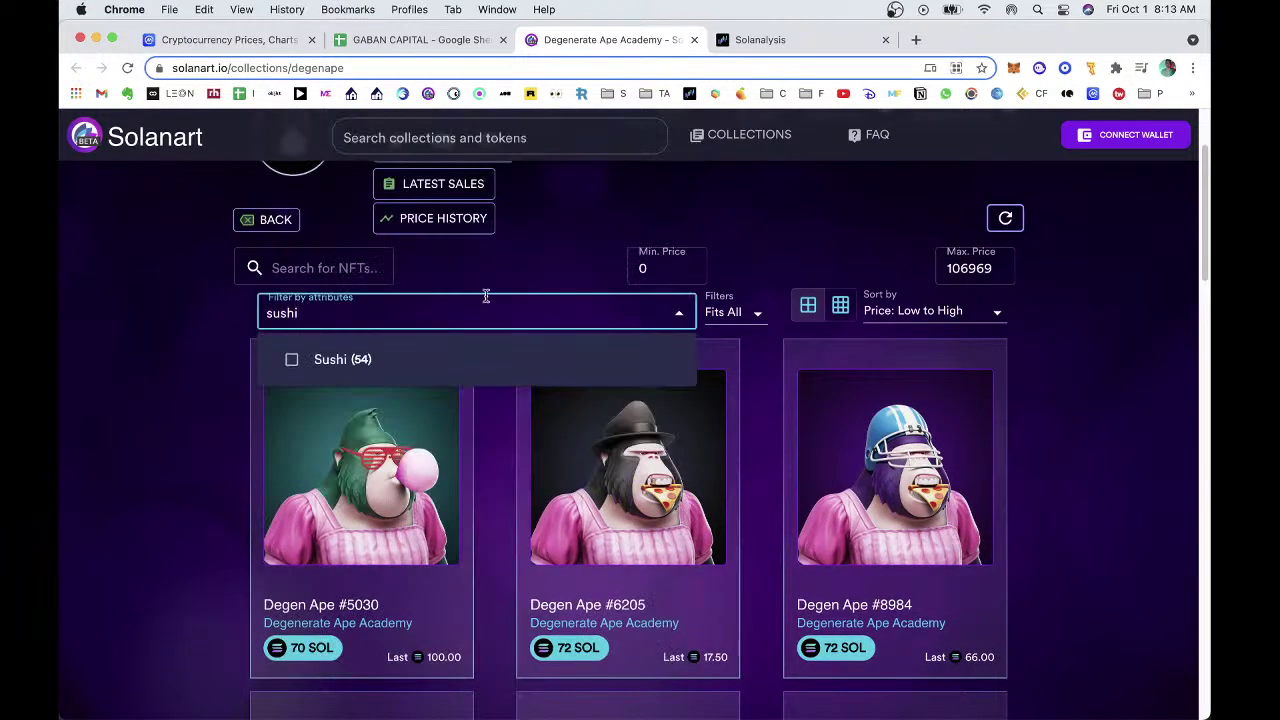
click(291, 359)
click(220, 371)
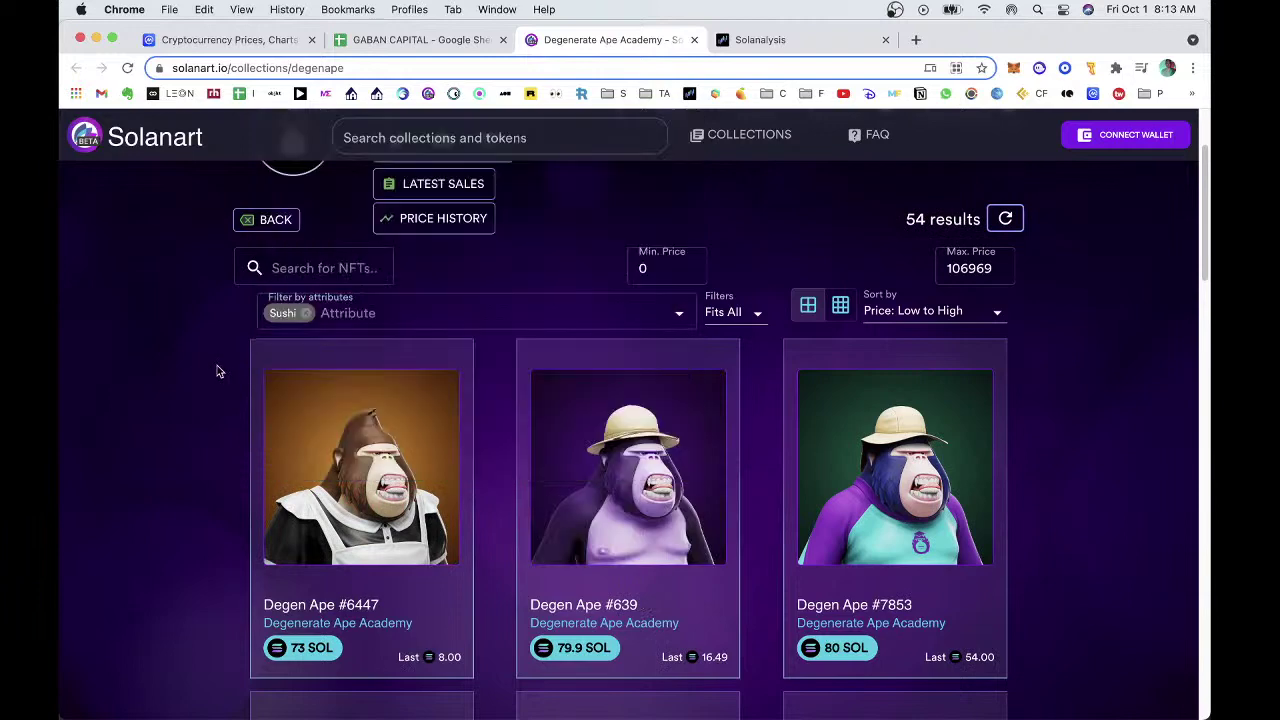
Return to the spreadsheet and set the Degen Ape SOL floor price in D30 to 70.
click(420, 40)
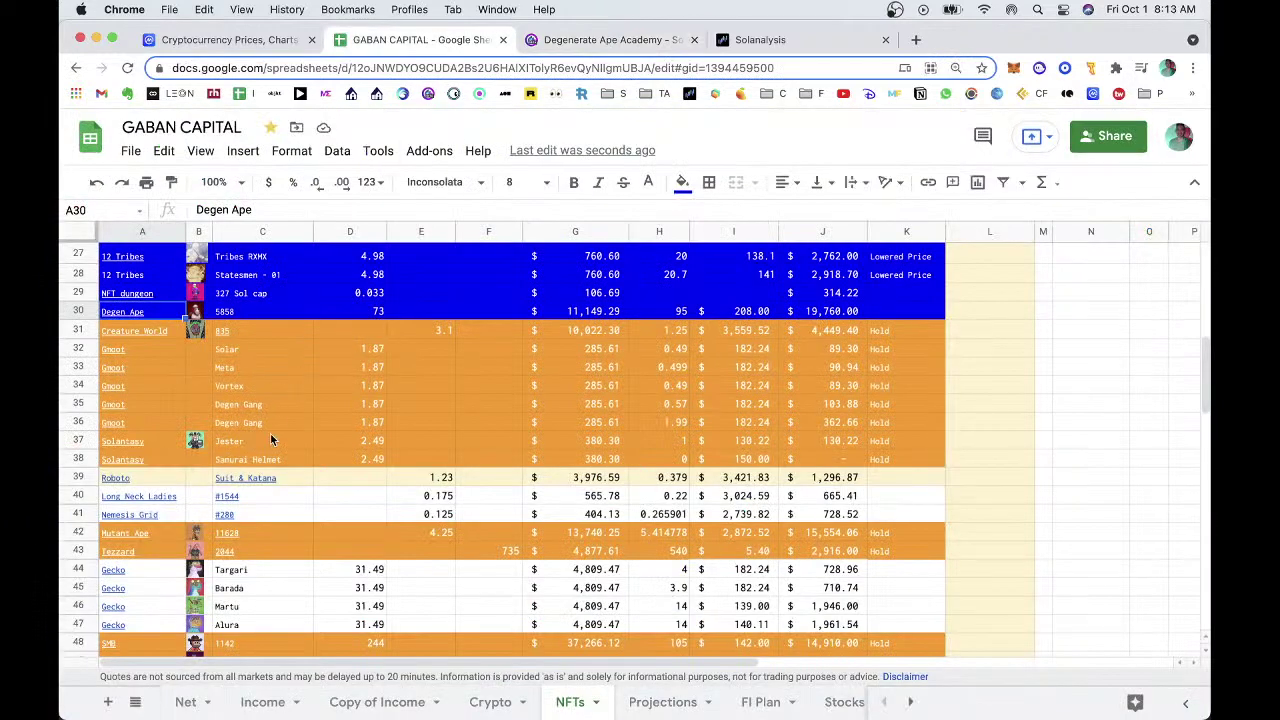
click(361, 311)
text(70)
key(Return)
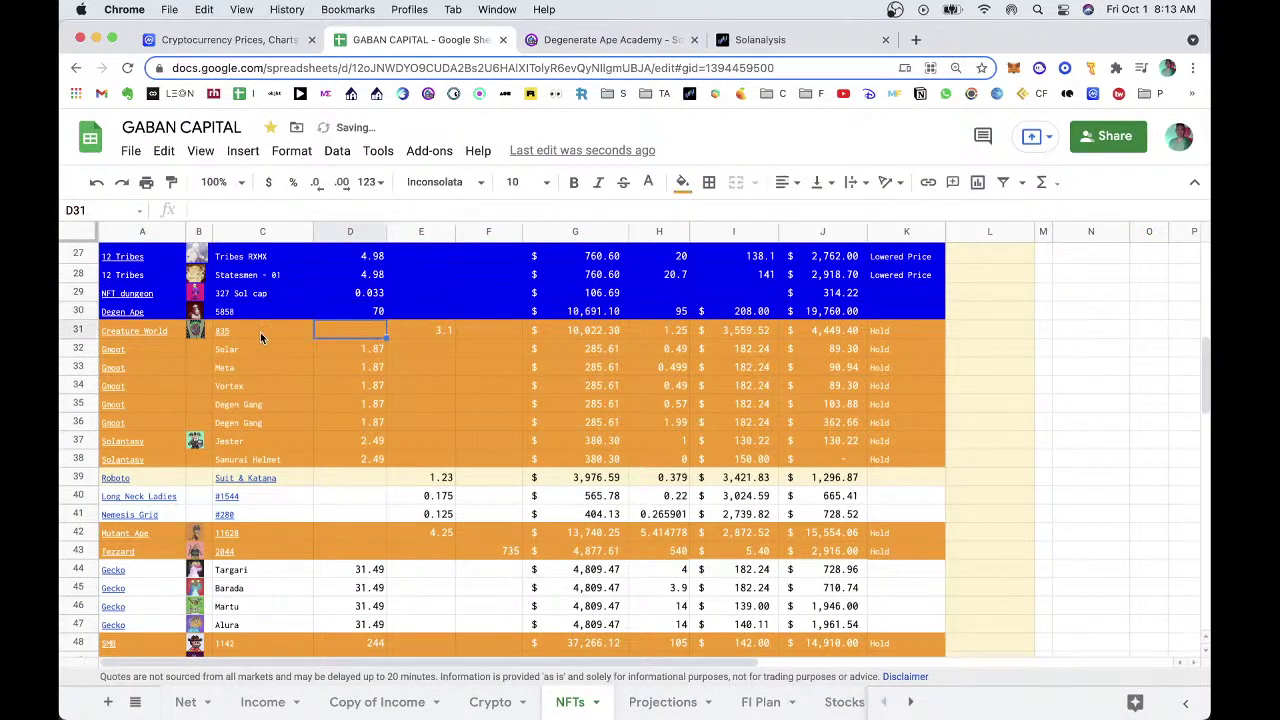
Look up the Creature World floor price on OpenSea, close the leftover marketplace pages, and set E31 to 3.03.
click(143, 333)
click(168, 362)
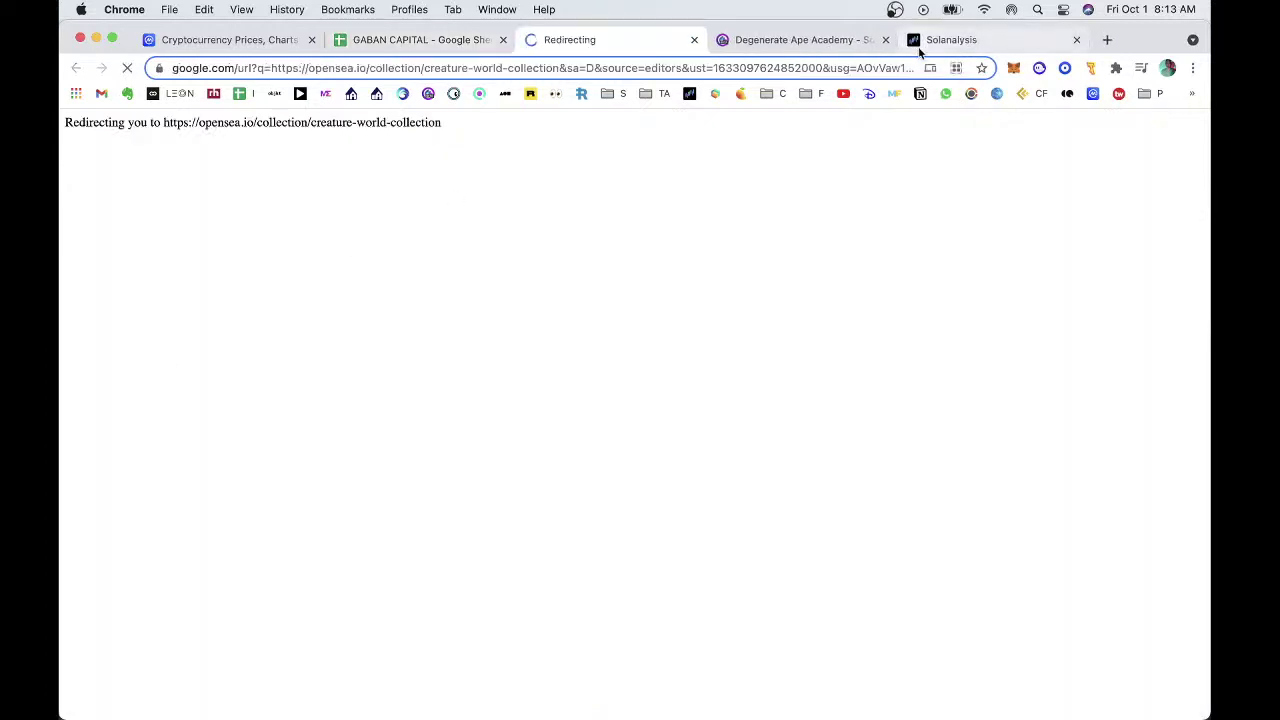
click(884, 40)
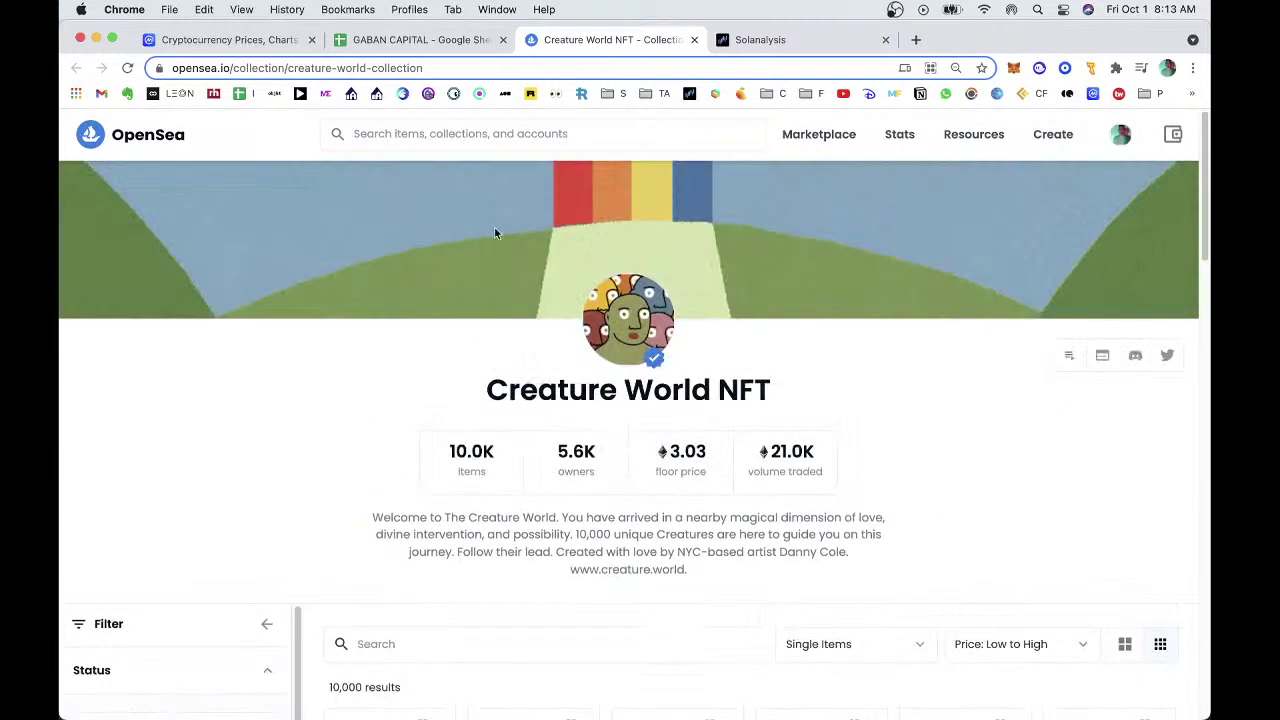
key(super+w)
click(425, 328)
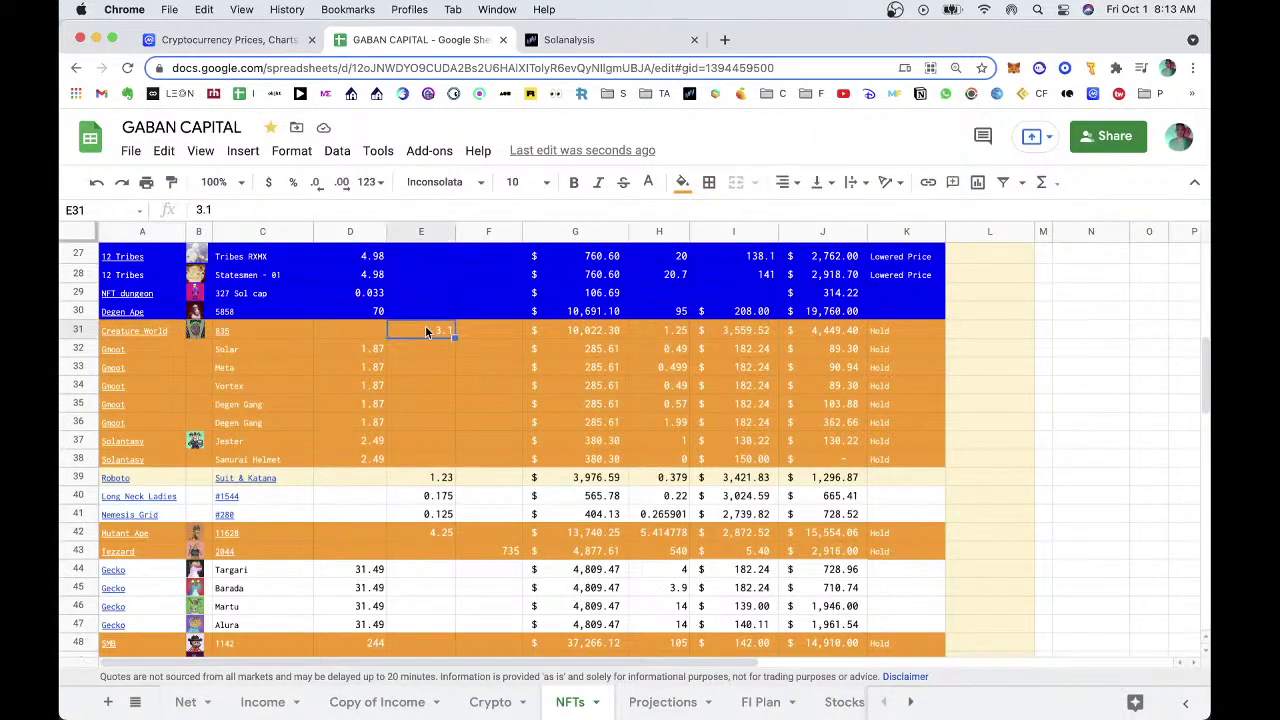
text(3.03)
key(Return)
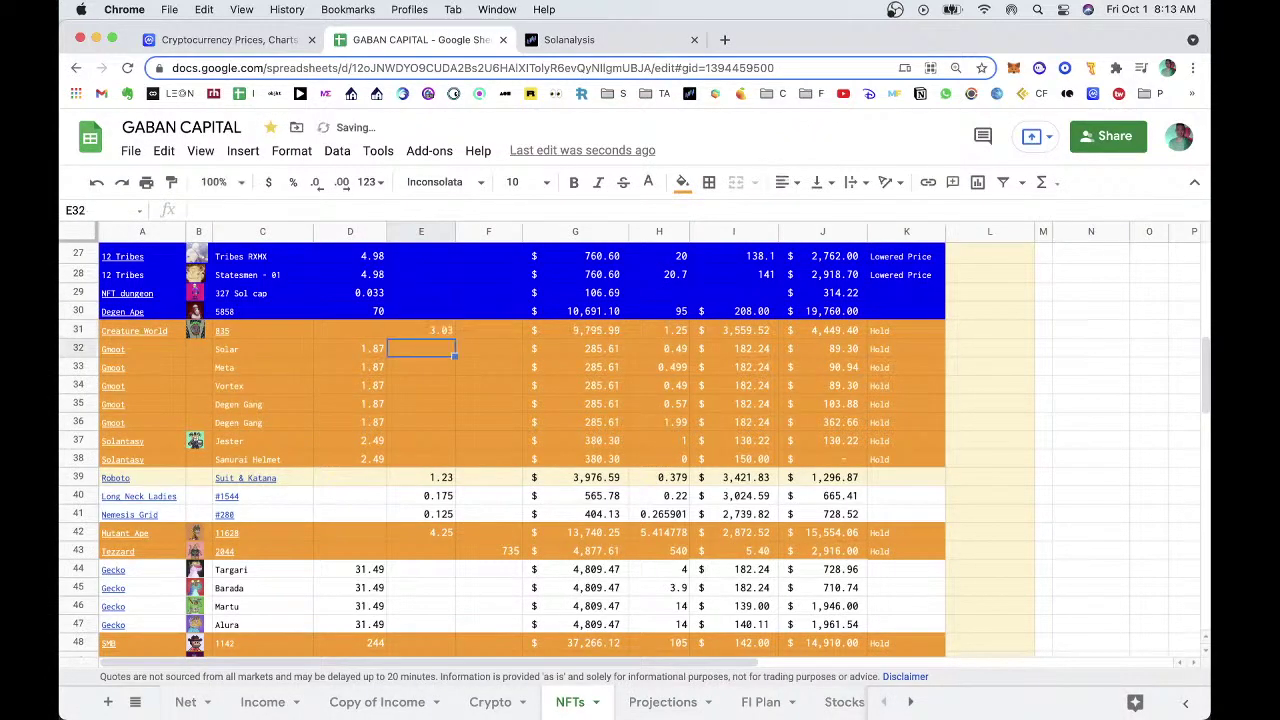
Check the Gmoot floor price on DigitalEyes through the row 32 link and return to the spreadsheet.
click(740, 532)
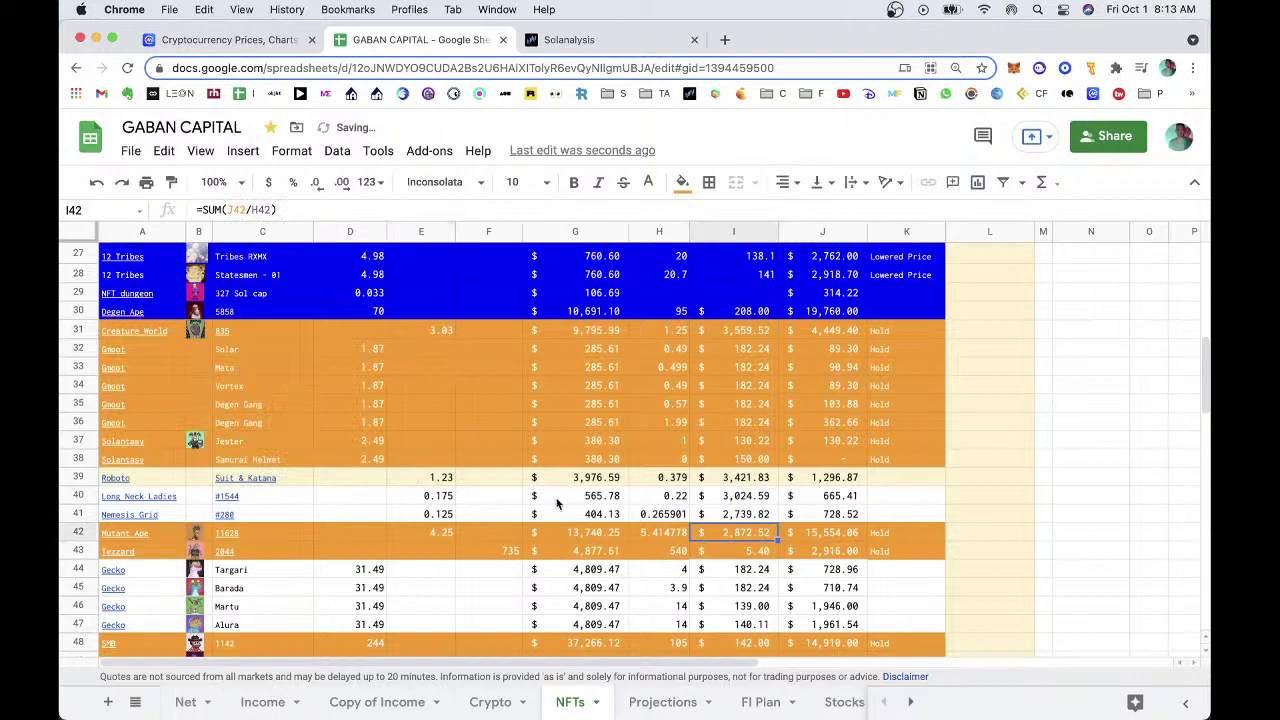
click(152, 374)
click(158, 372)
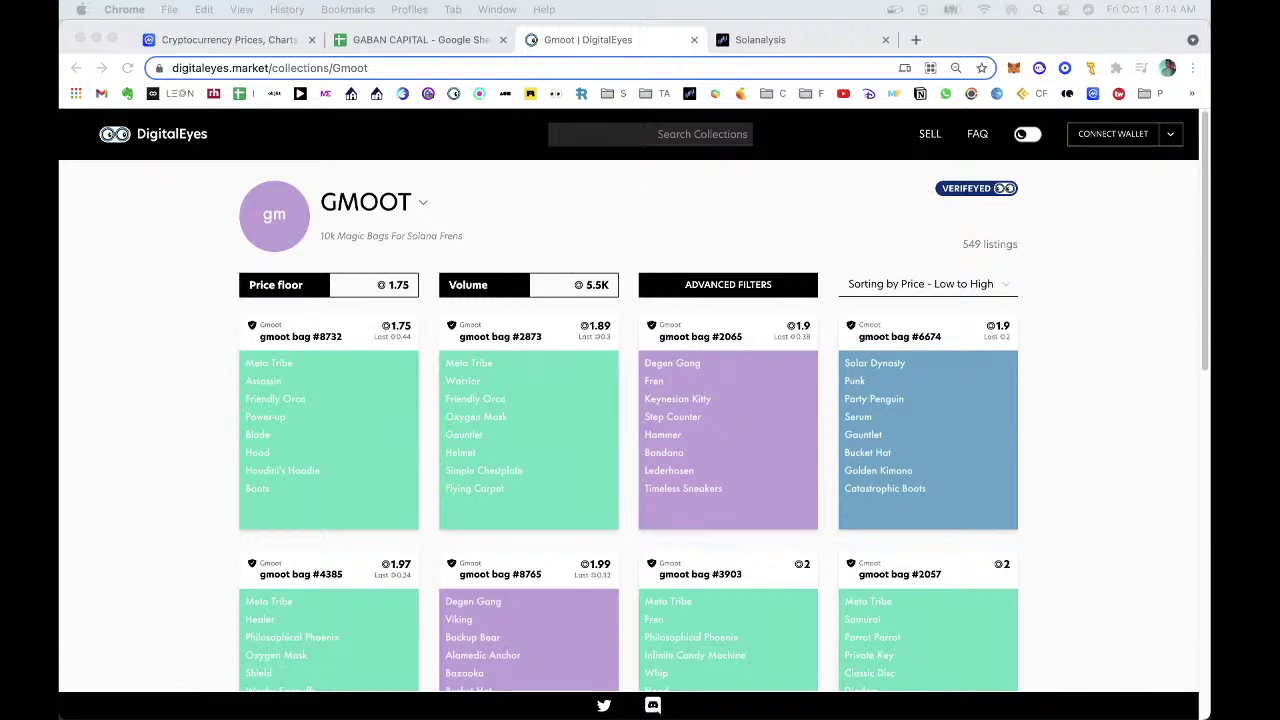
click(200, 295)
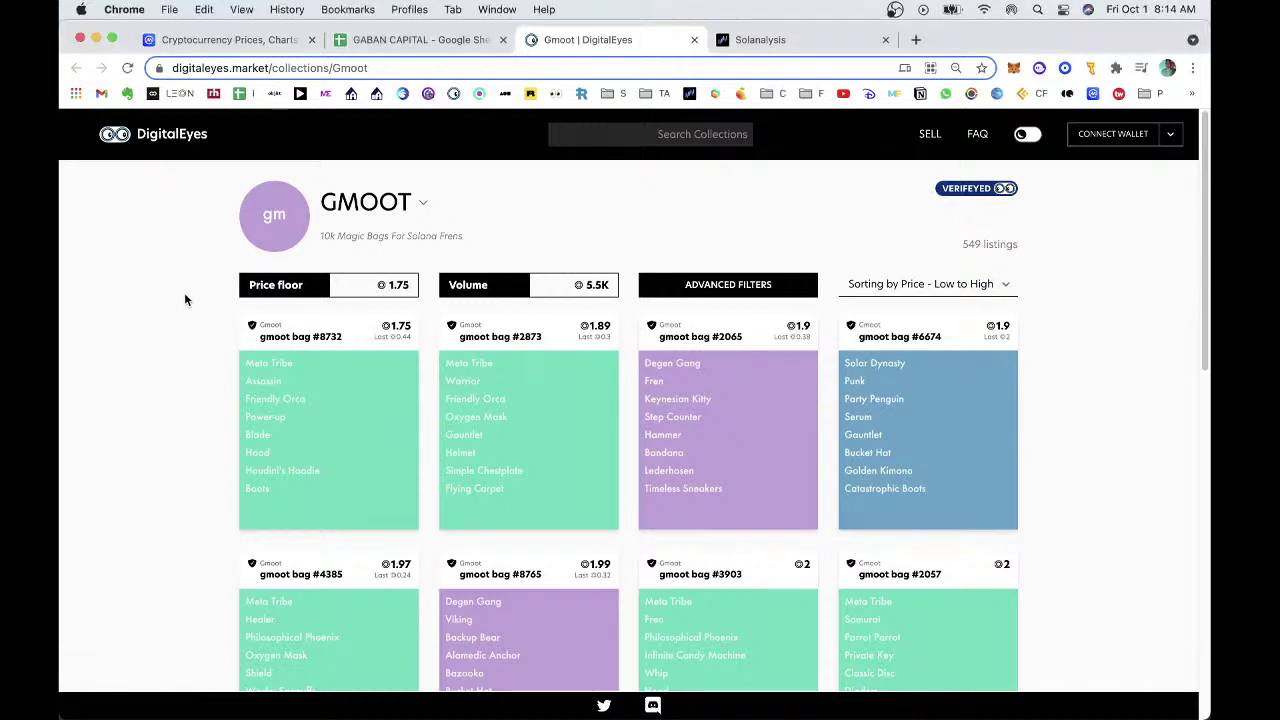
scroll(181, 300, down, 2)
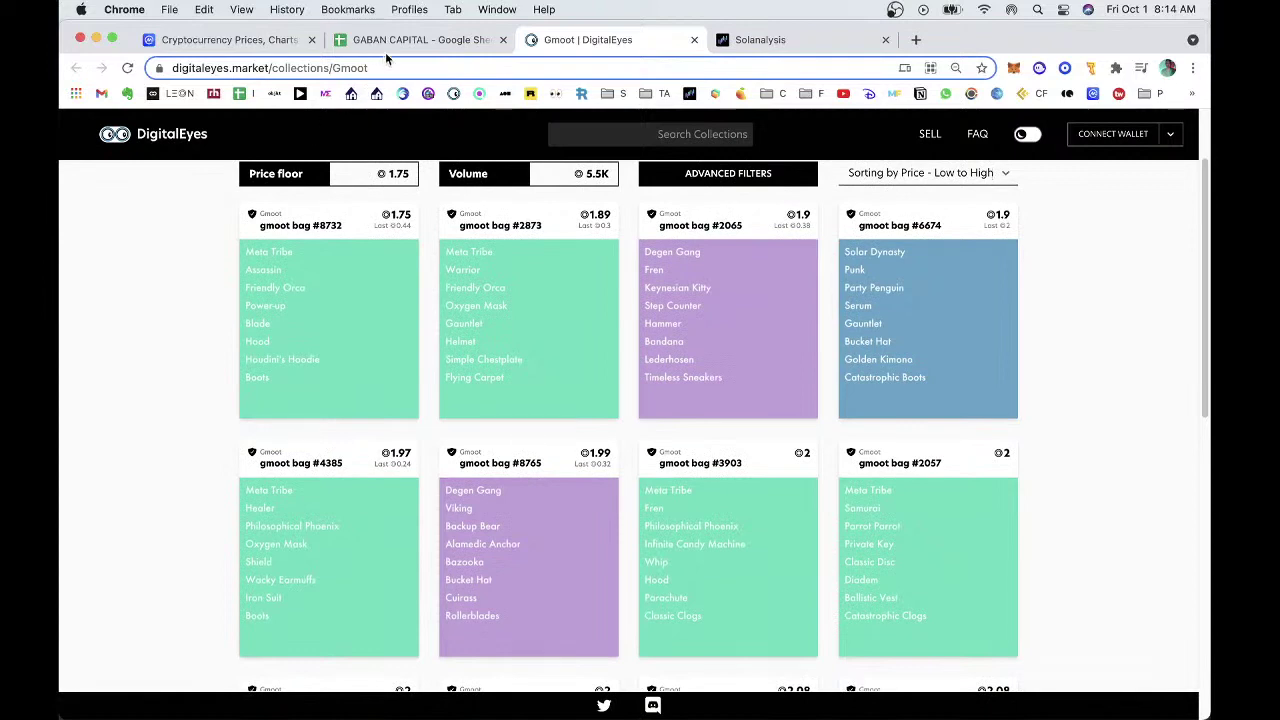
click(390, 40)
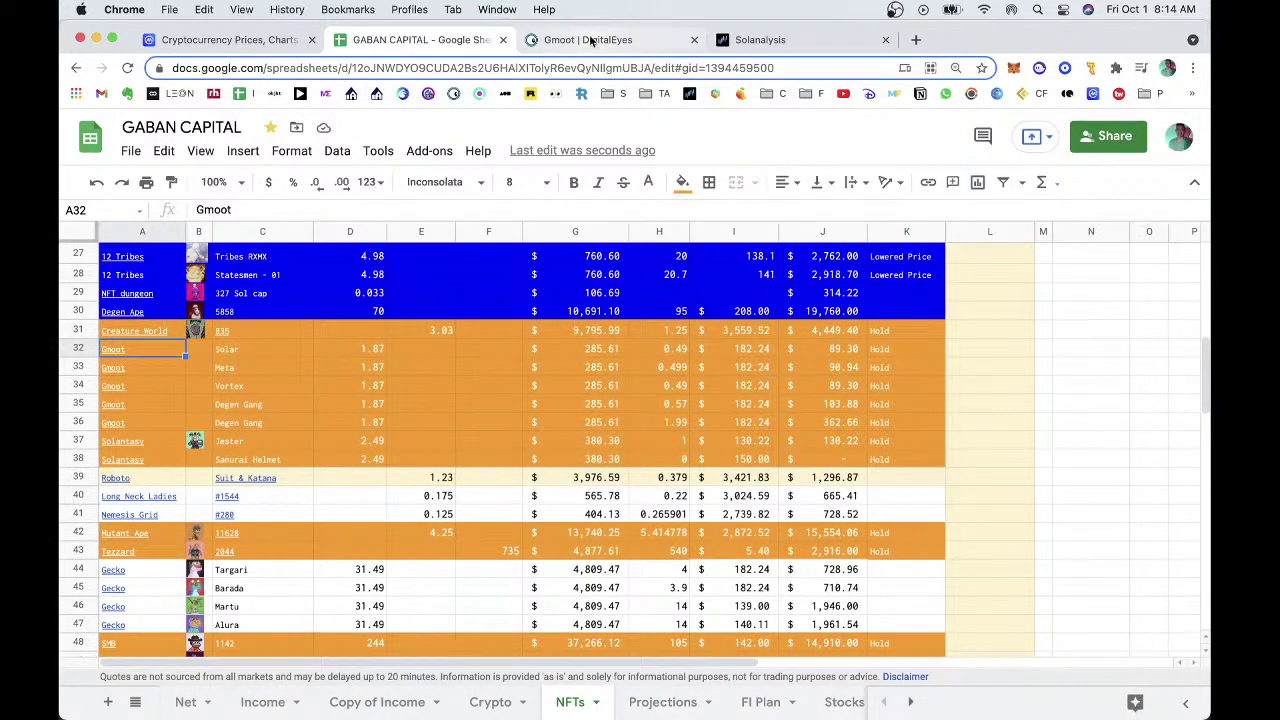
click(588, 40)
click(420, 40)
Set the SOL floor price of all five Gmoot rows, D32 to D36, to 1.75.
click(343, 352)
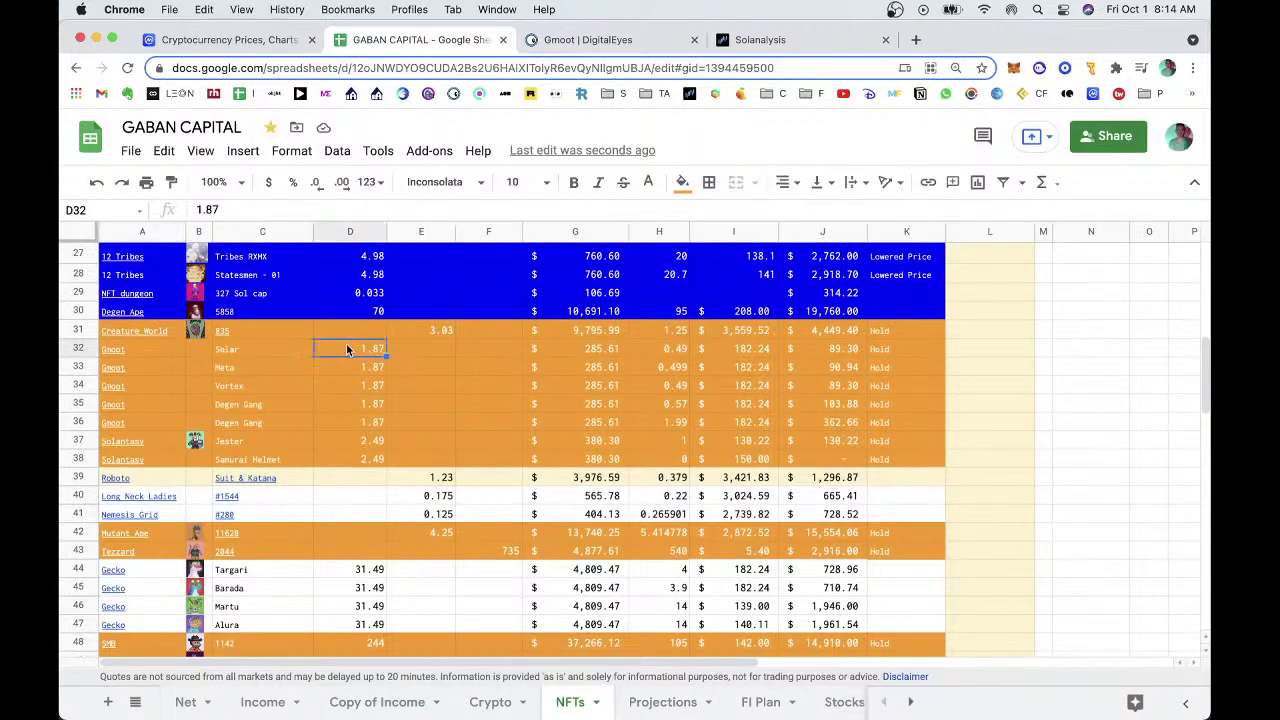
text(1.75)
key(Return)
key(ctrl+v)
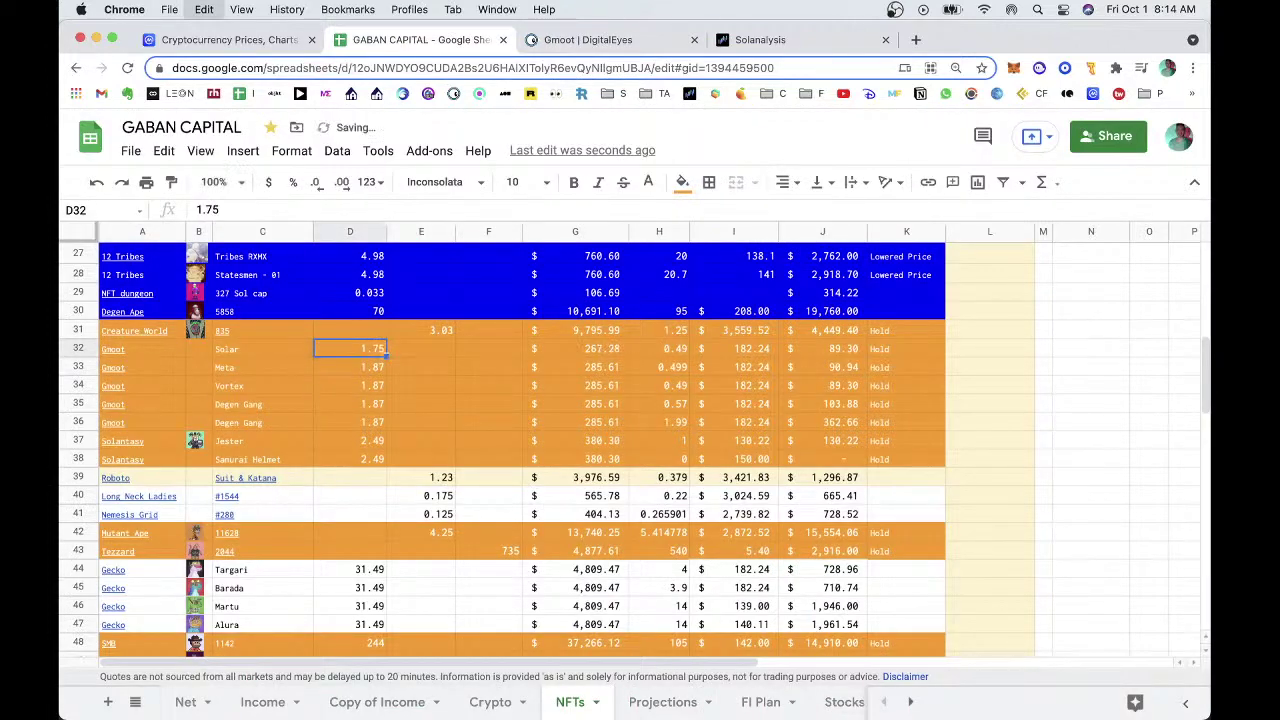
key(ctrl+z)
key(ctrl+v)
key(Down)
text(1.75)
key(Down)
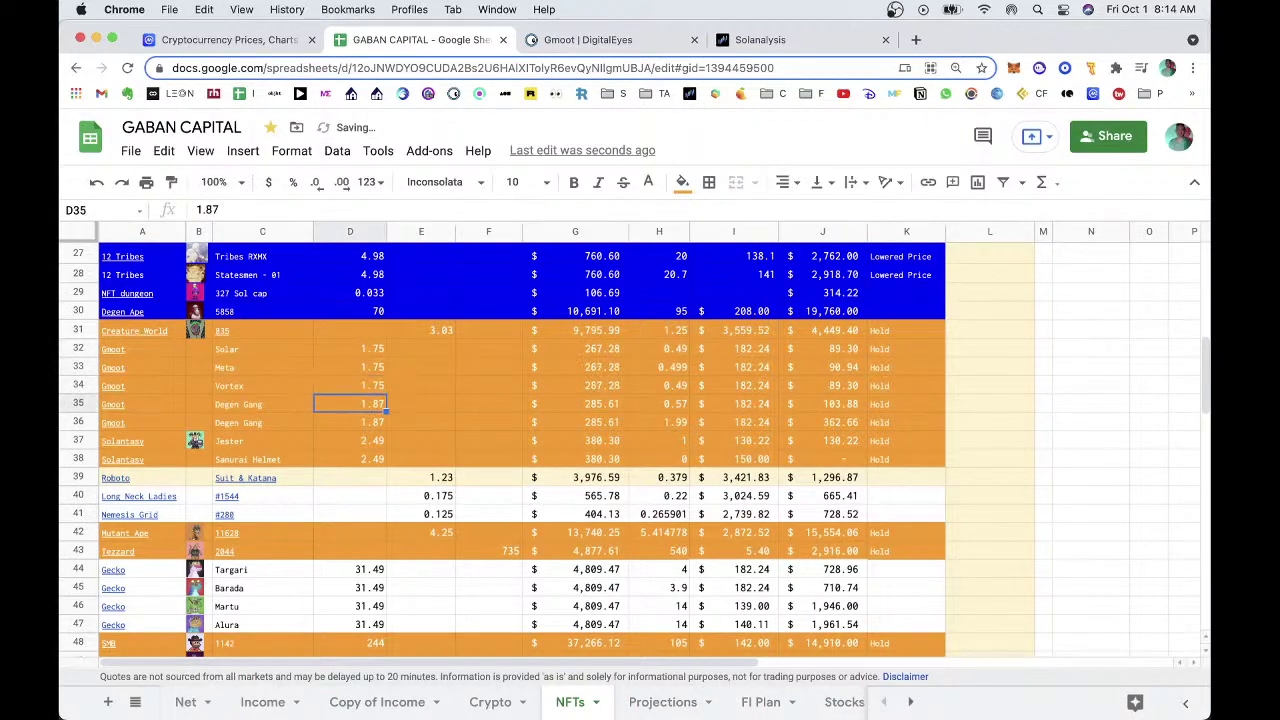
text(1.75)
key(Down)
text(1.75)
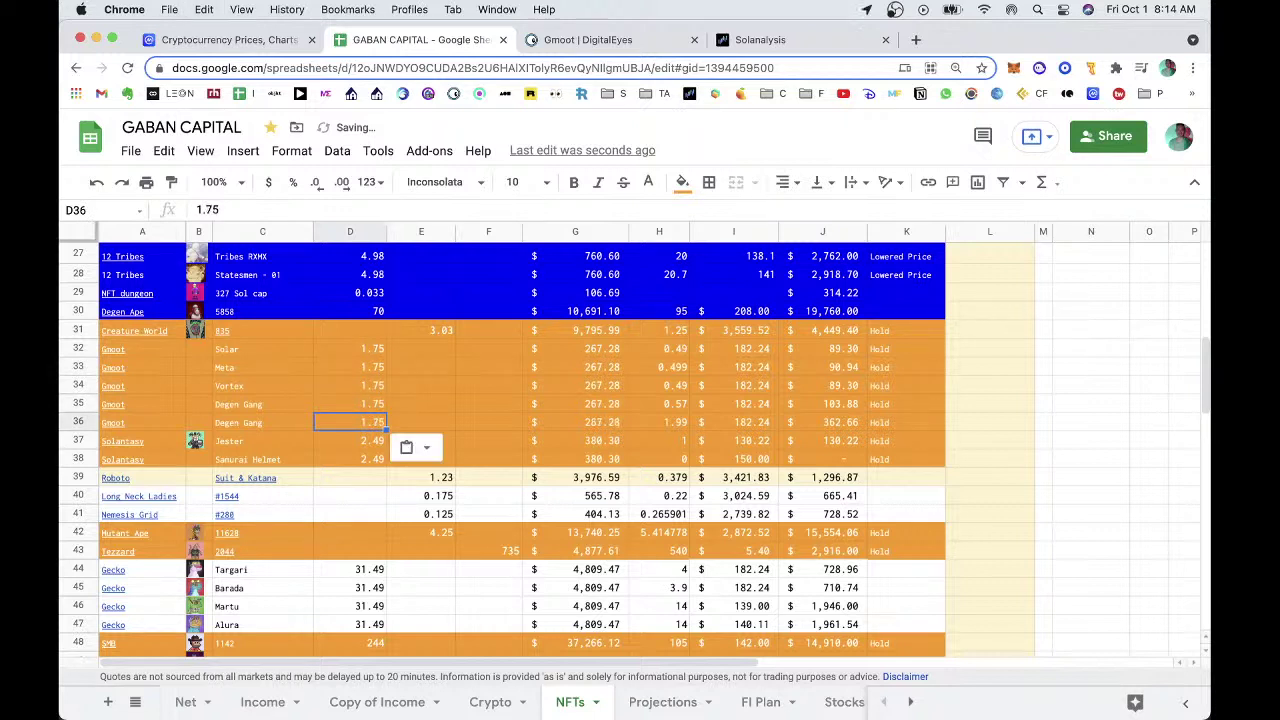
click(462, 366)
Look up the Solantasy floor price on DigitalEyes and set both Solantasy rows, D37 and D38, to 2.
click(143, 441)
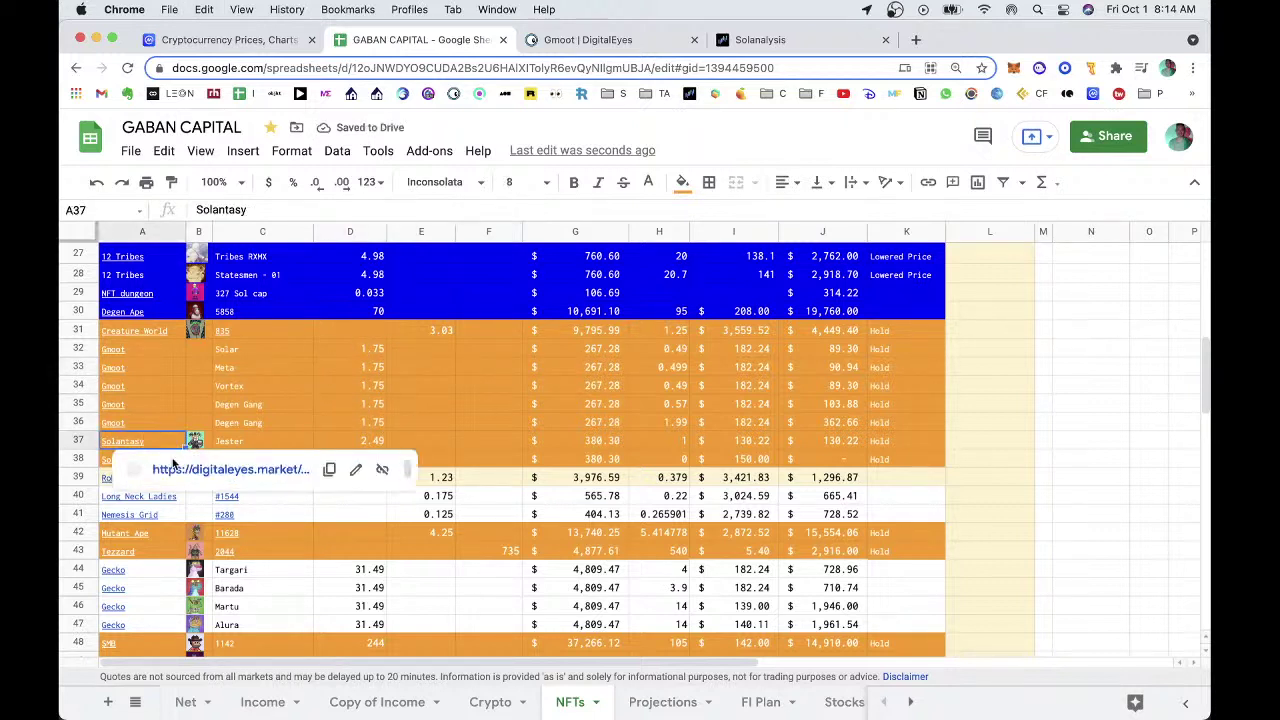
click(200, 466)
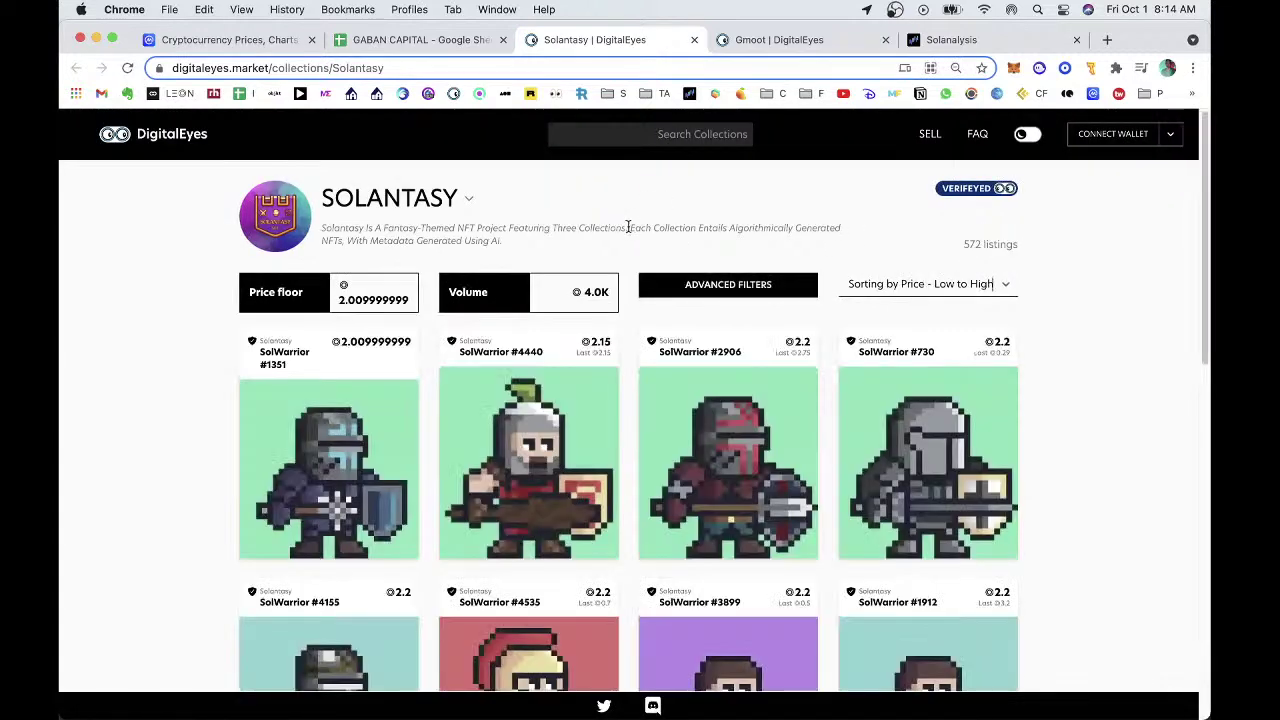
key(super+w)
click(350, 440)
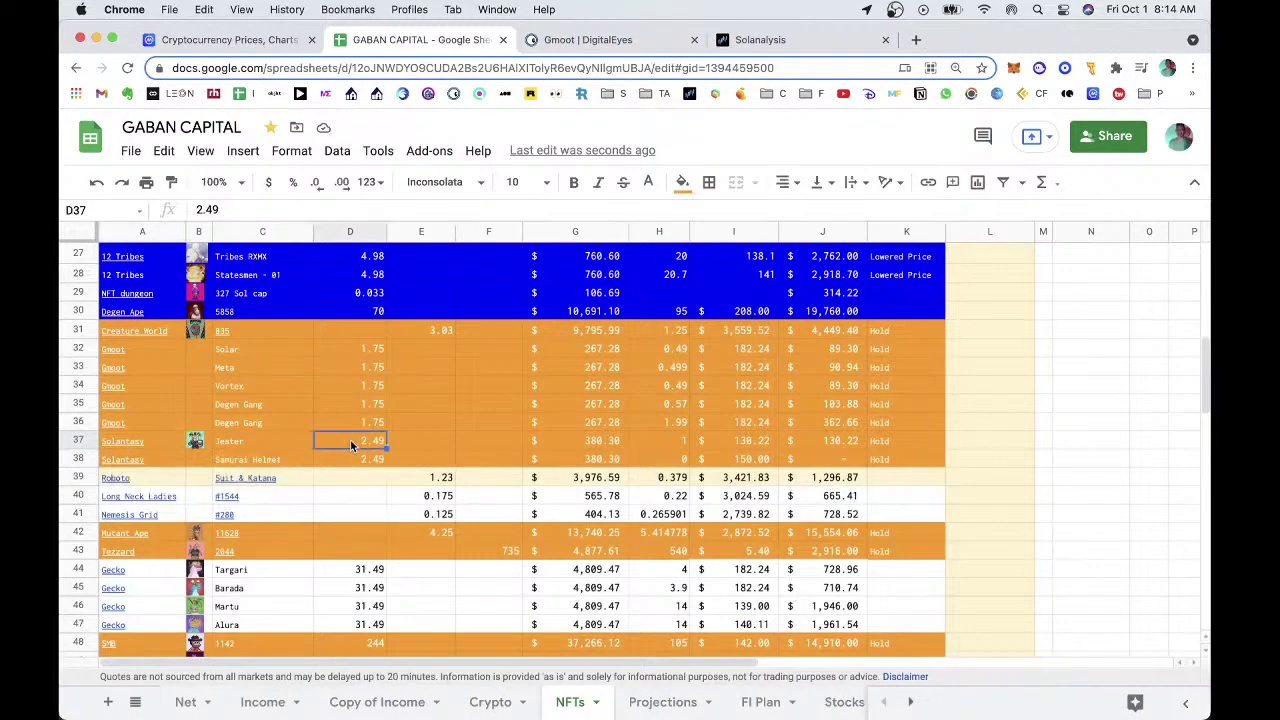
text(2)
key(Return)
text(2)
click(451, 440)
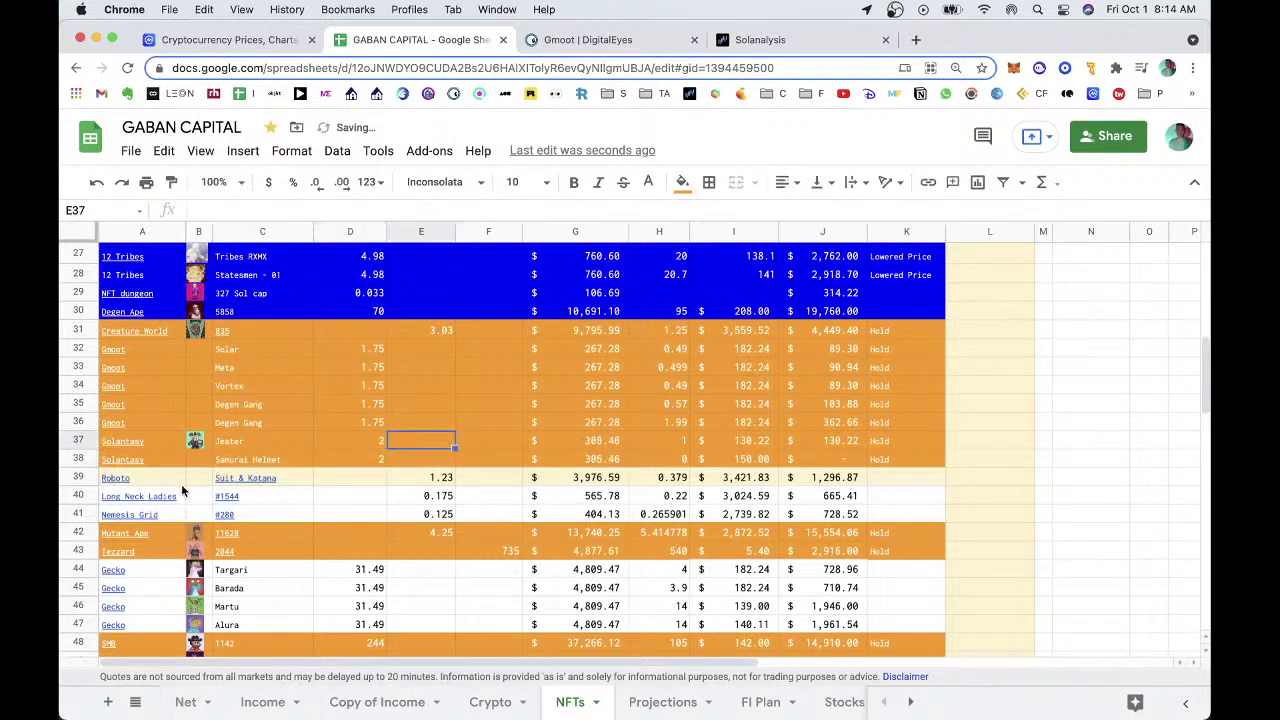
Look up the Robotos floor price on OpenSea, close the leftover marketplace pages, and set Roboto's E39 to 1.2.
click(166, 485)
click(214, 505)
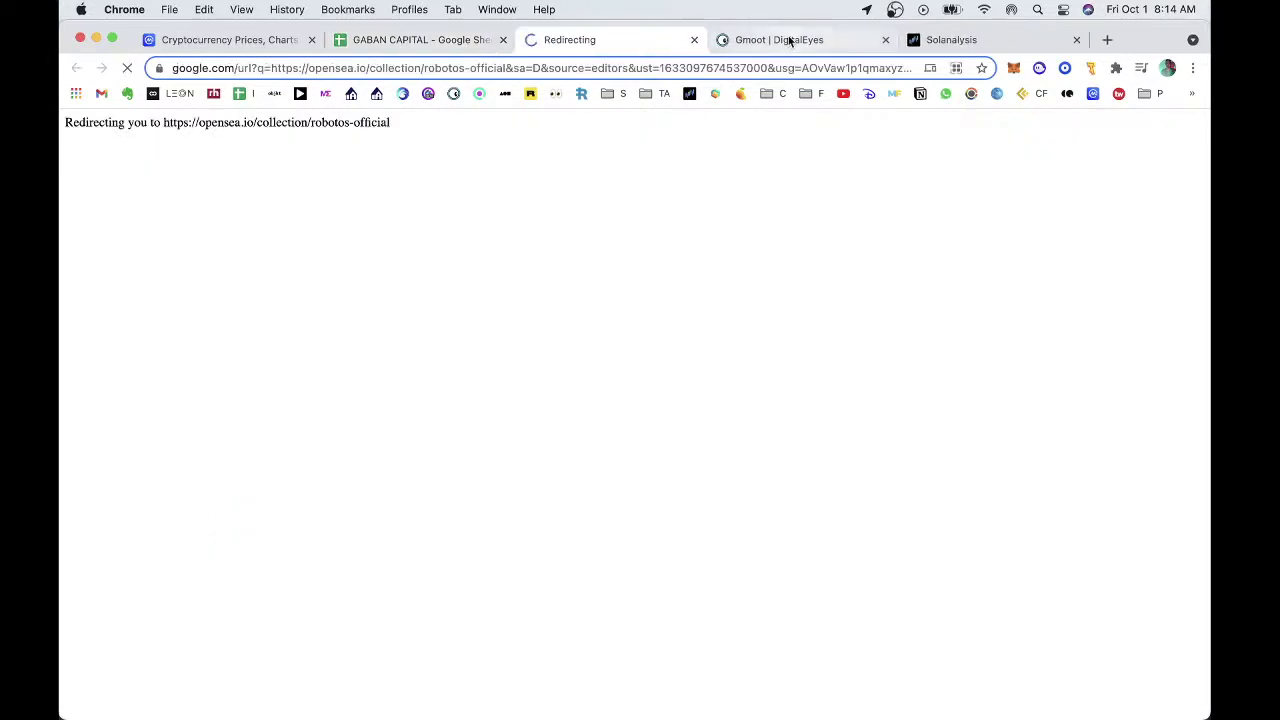
click(884, 40)
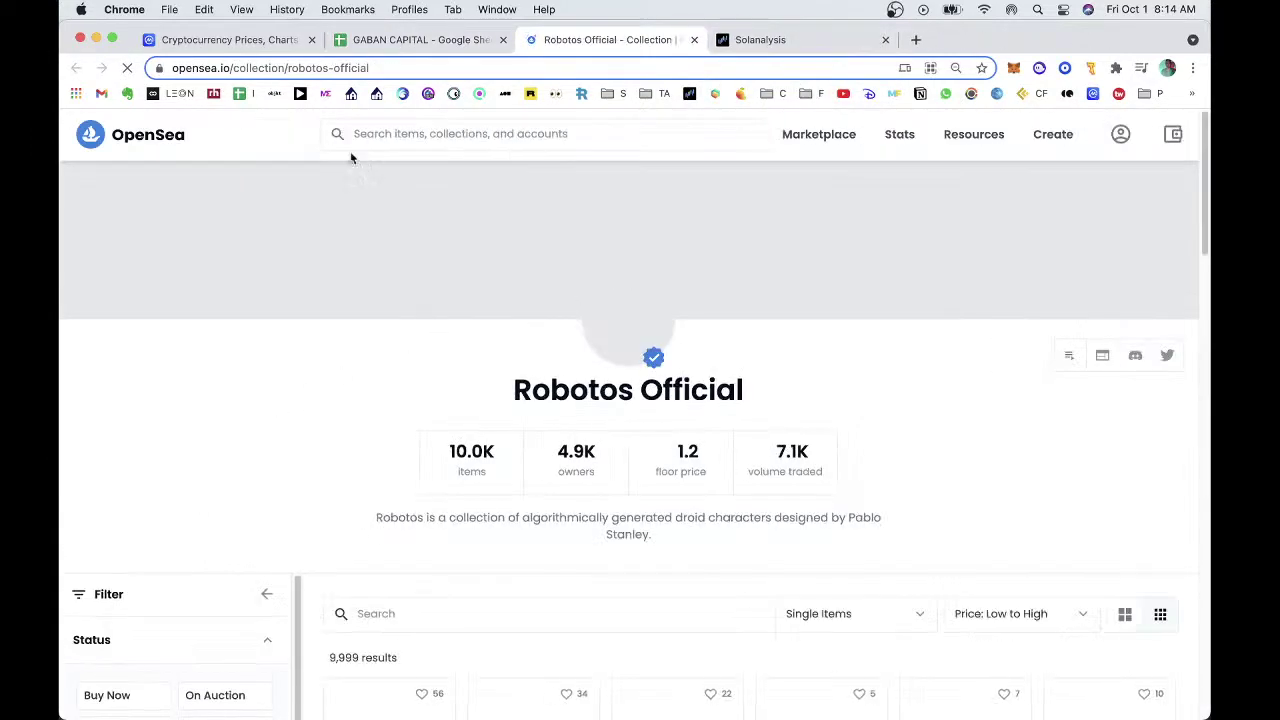
key(super+w)
click(438, 478)
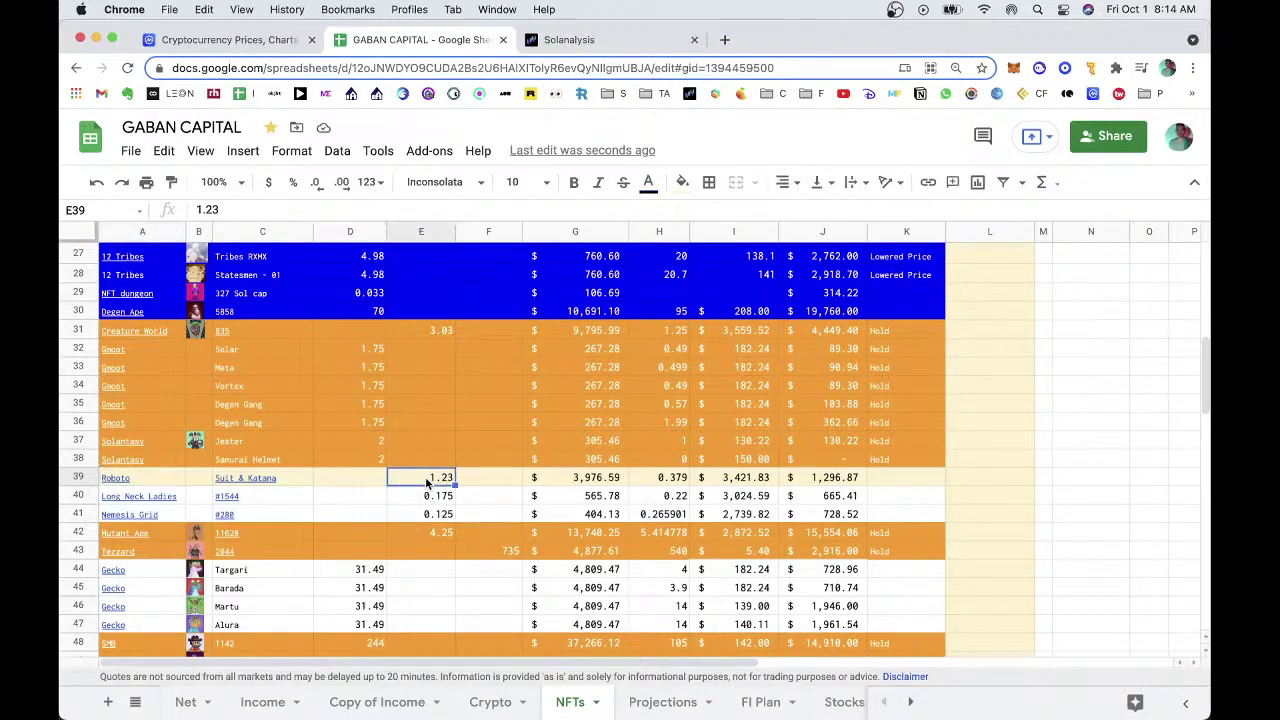
text(1.2)
key(Return)
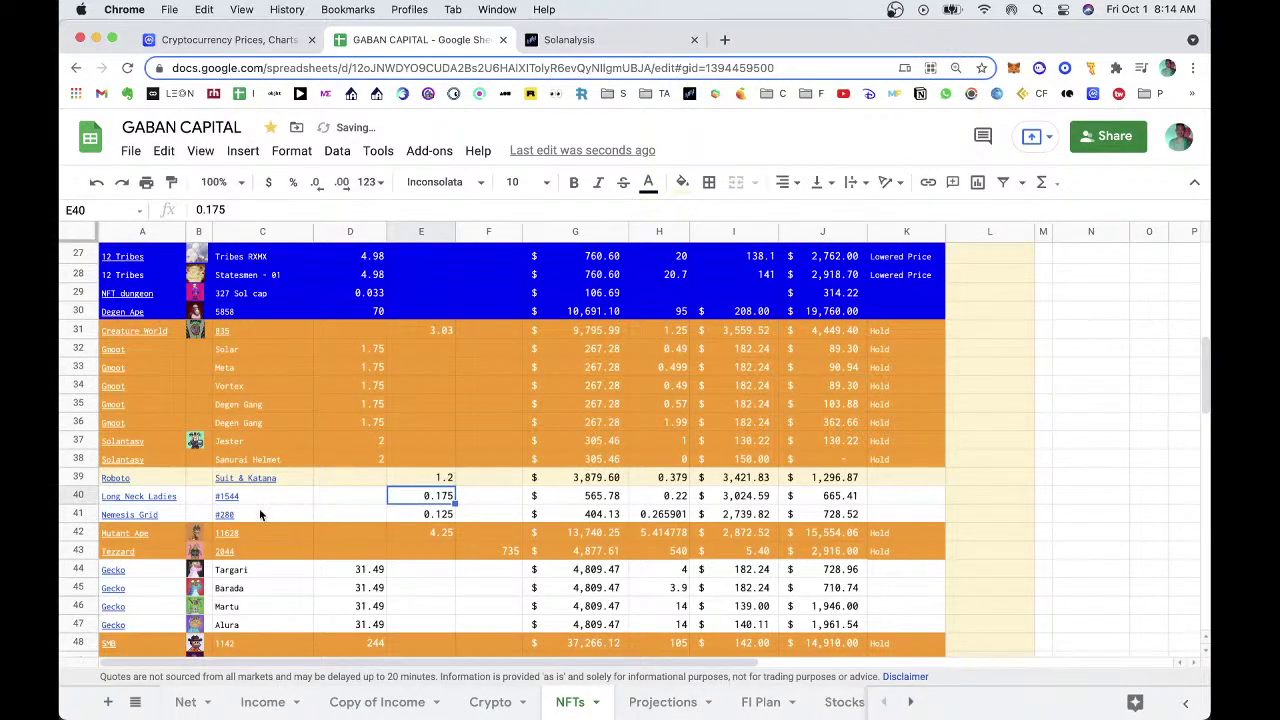
Look up the Long Neckie Ladies floor price on OpenSea through the row 40 link and set E40 to 0.199.
mouse_move(301, 478)
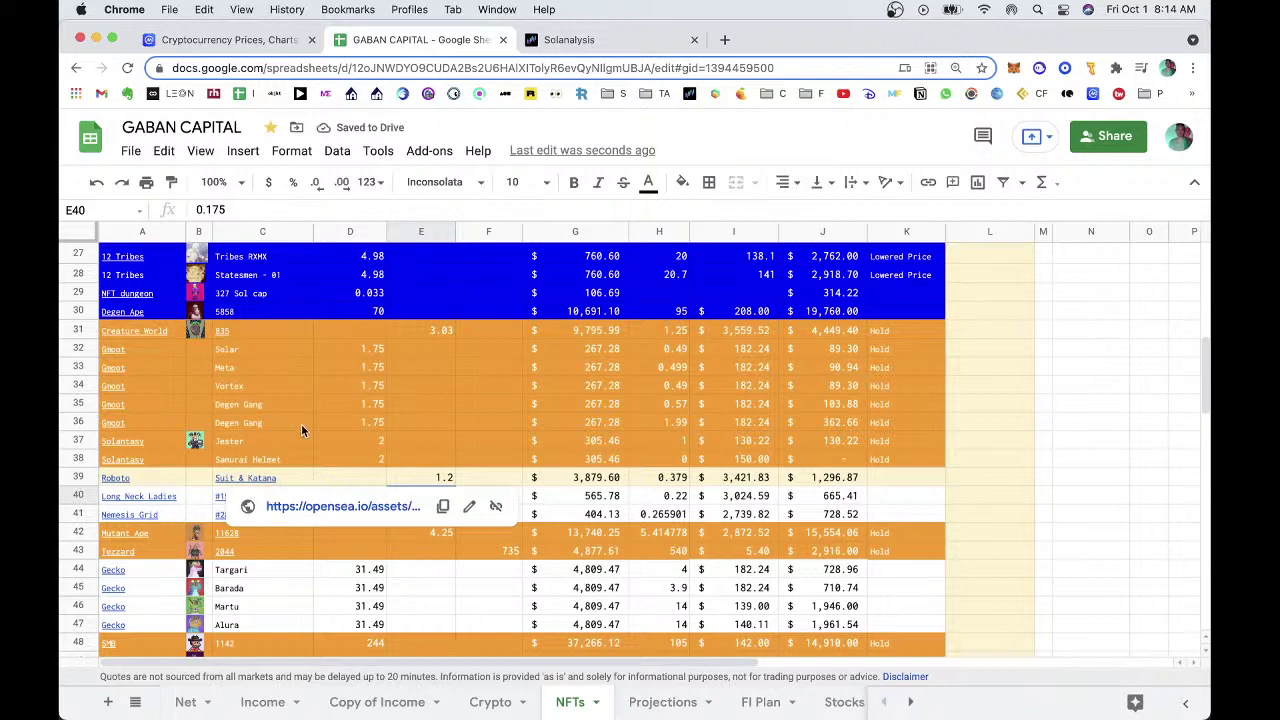
click(301, 430)
click(175, 497)
click(185, 519)
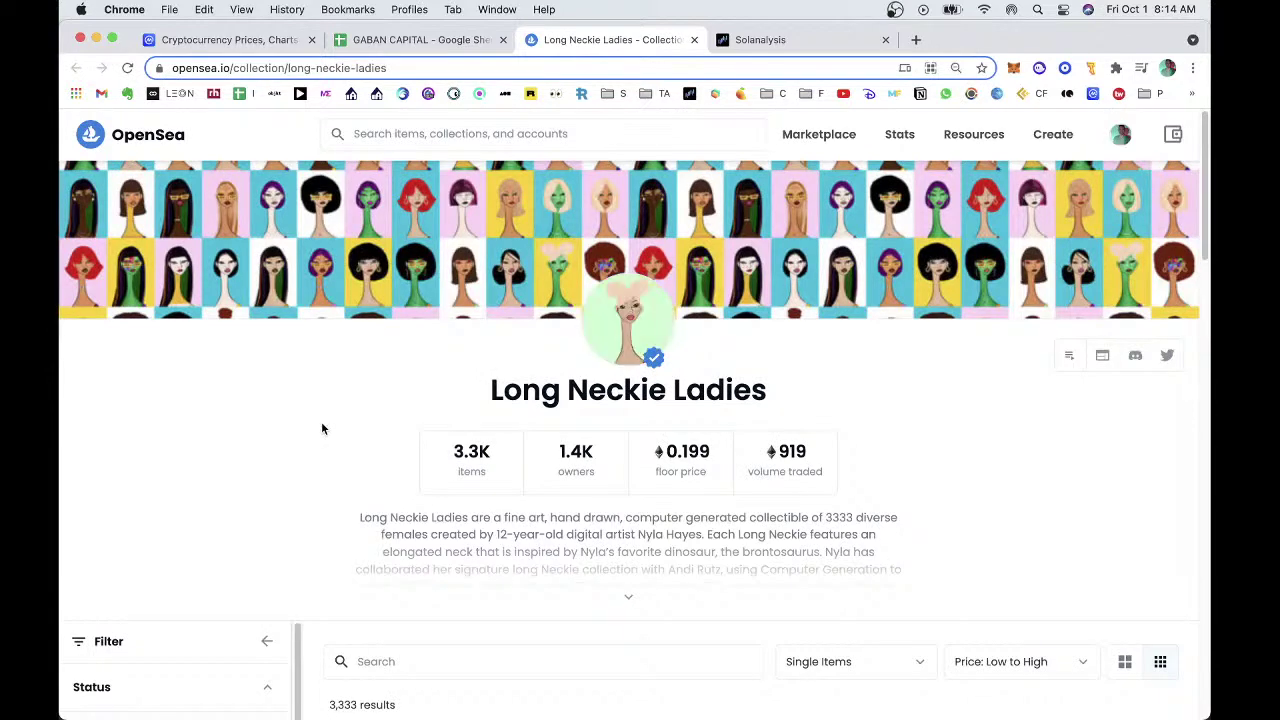
key(super+w)
click(422, 498)
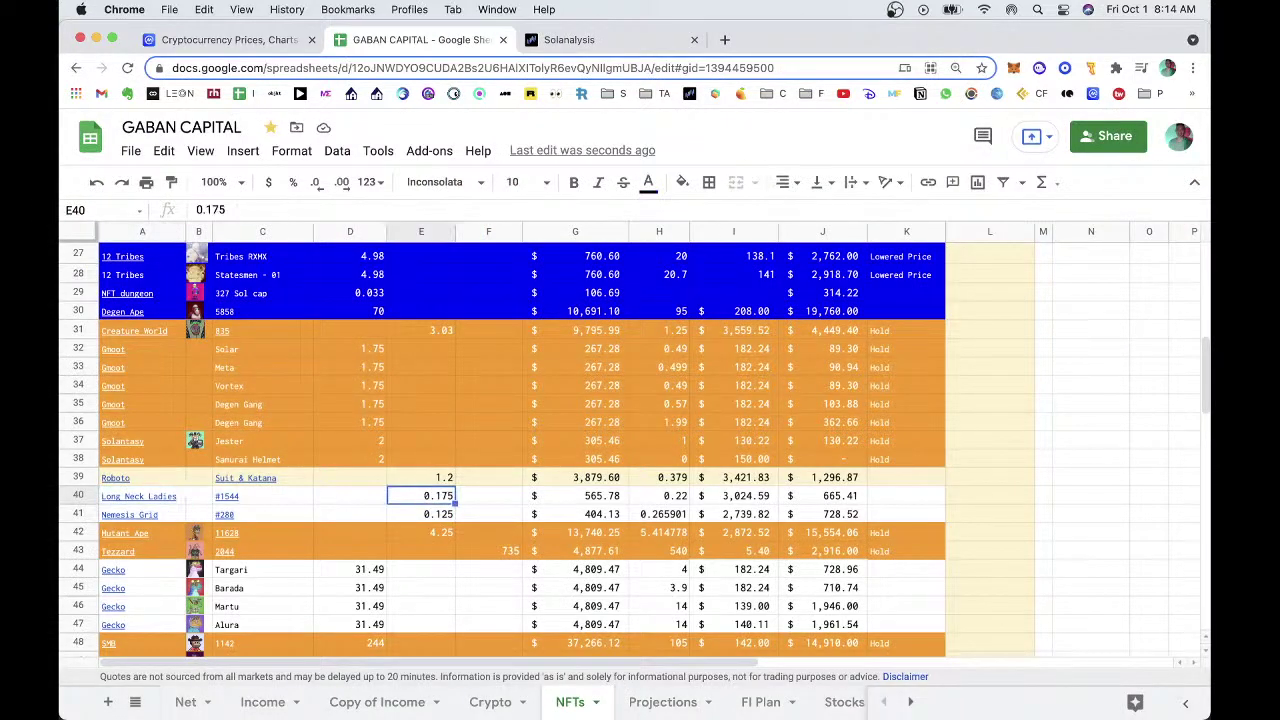
text(.1)
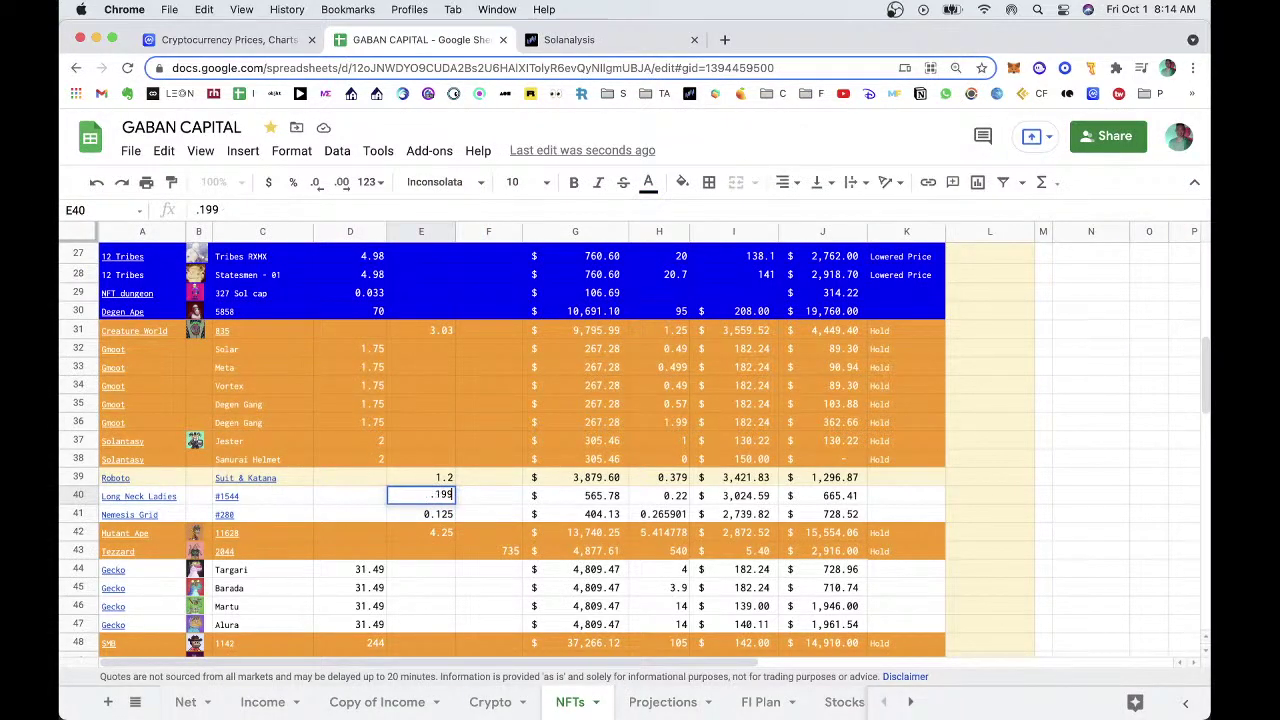
text(99)
key(Return)
key(Right)
key(Right)
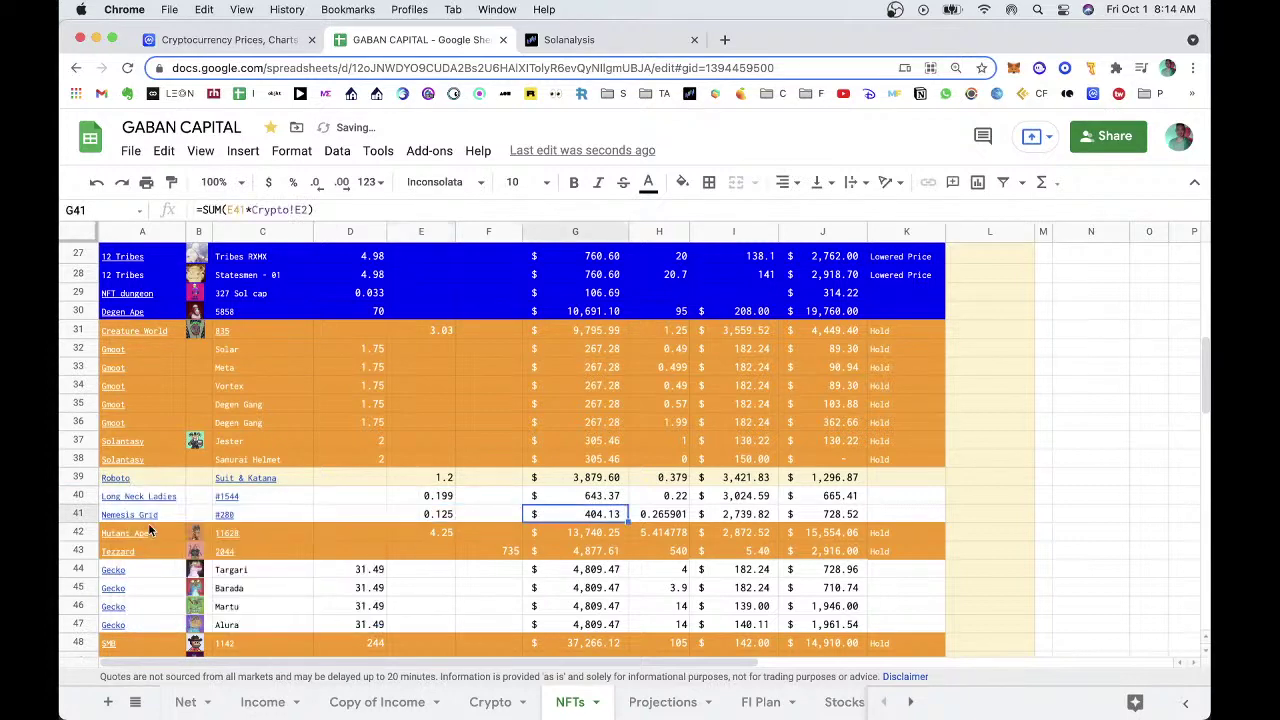
Look up the Nemesis Grid floor price on OpenSea through its row link and set E41 to 0.123.
click(130, 514)
click(217, 578)
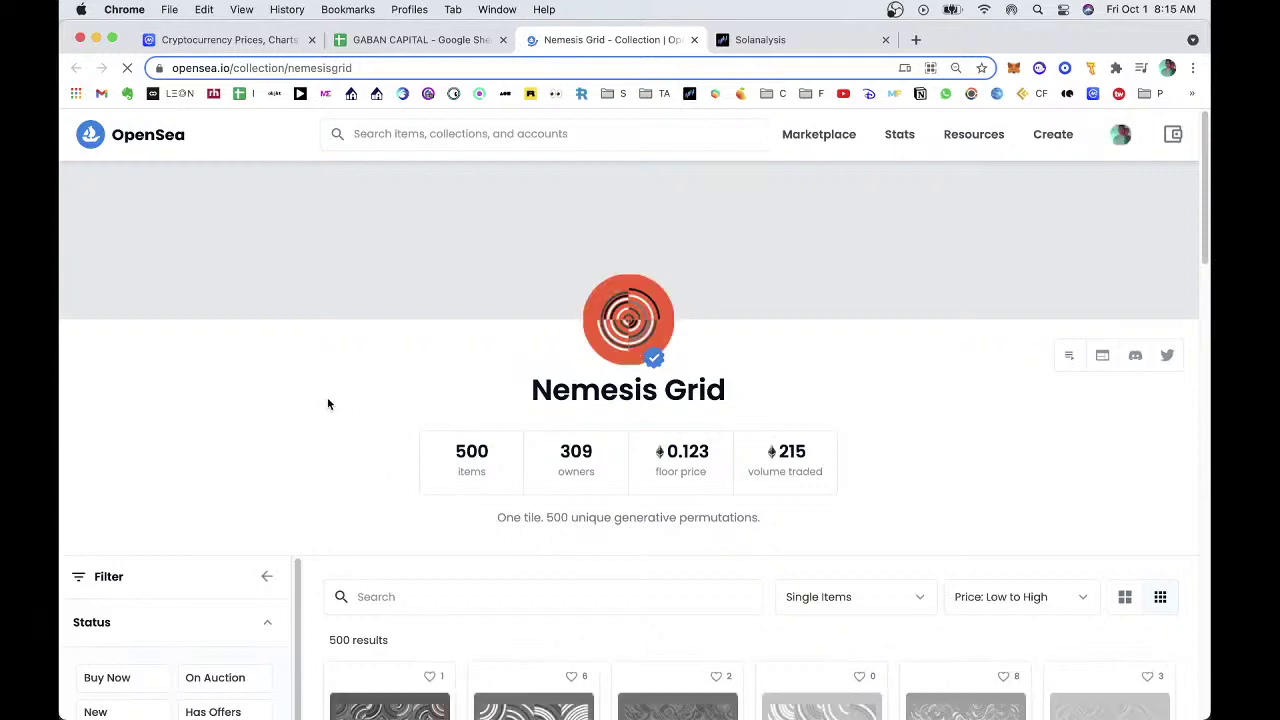
scroll(330, 397, down, 2)
scroll(300, 390, up, 2)
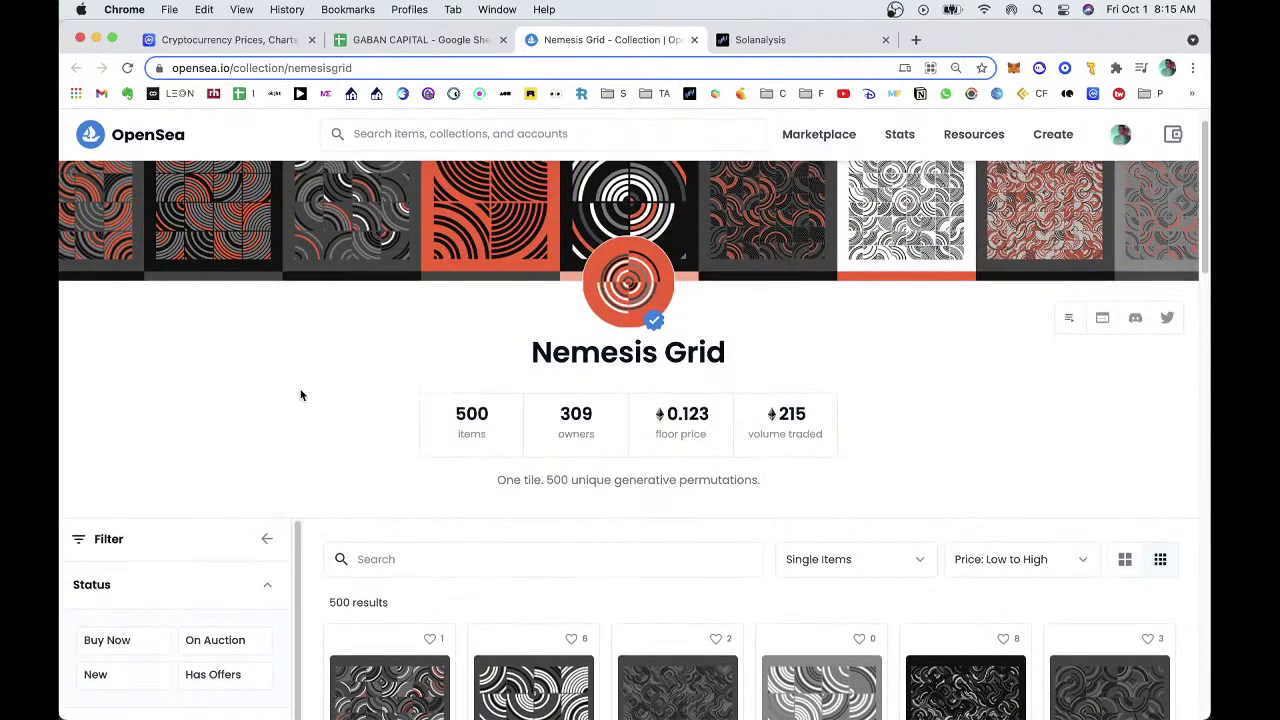
key(super+w)
click(411, 508)
text(0.123)
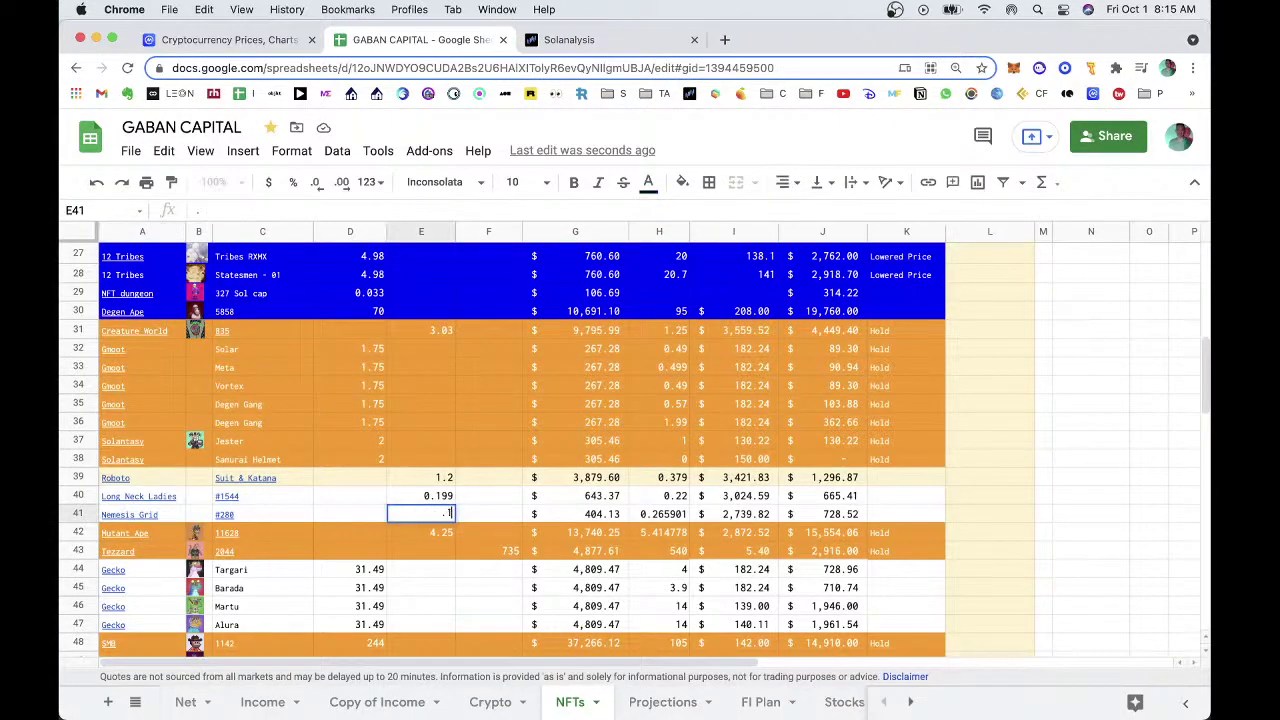
key(Return)
Look up the Mutant Ape Yacht Club floor price on OpenSea and set Mutant Ape's E42 to 4.15.
scroll(496, 462, down, 3)
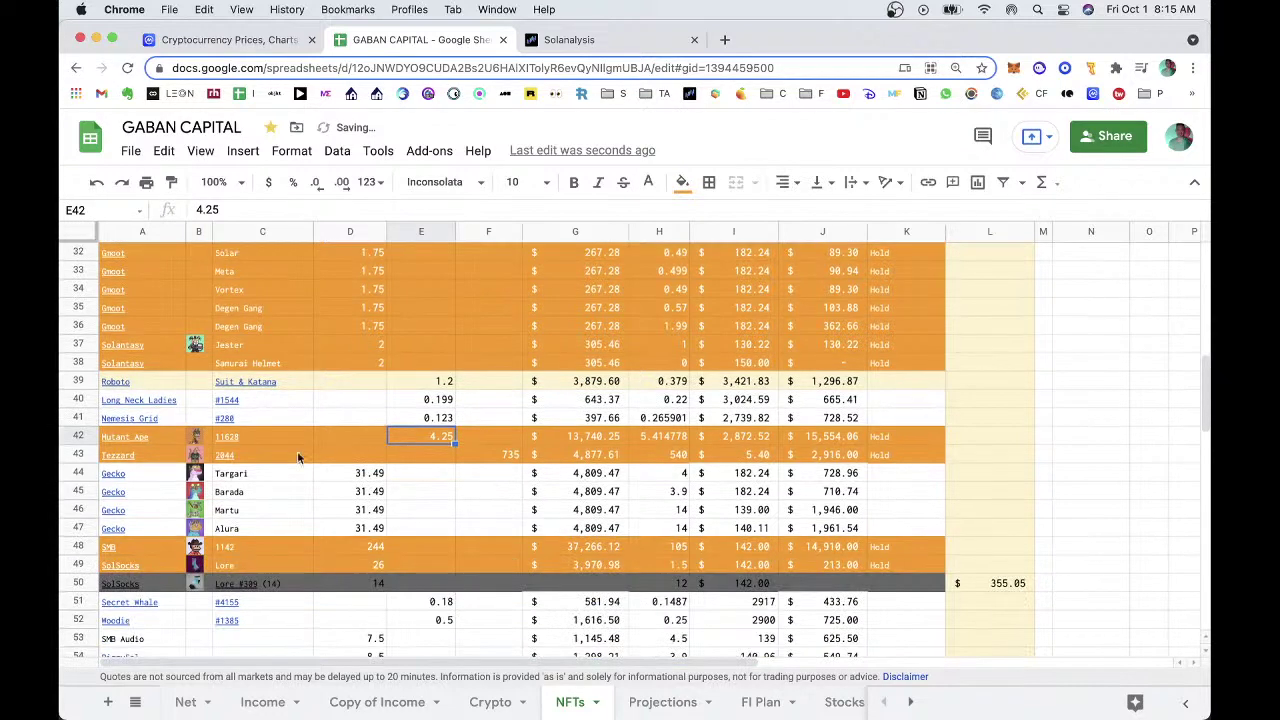
click(126, 438)
click(181, 470)
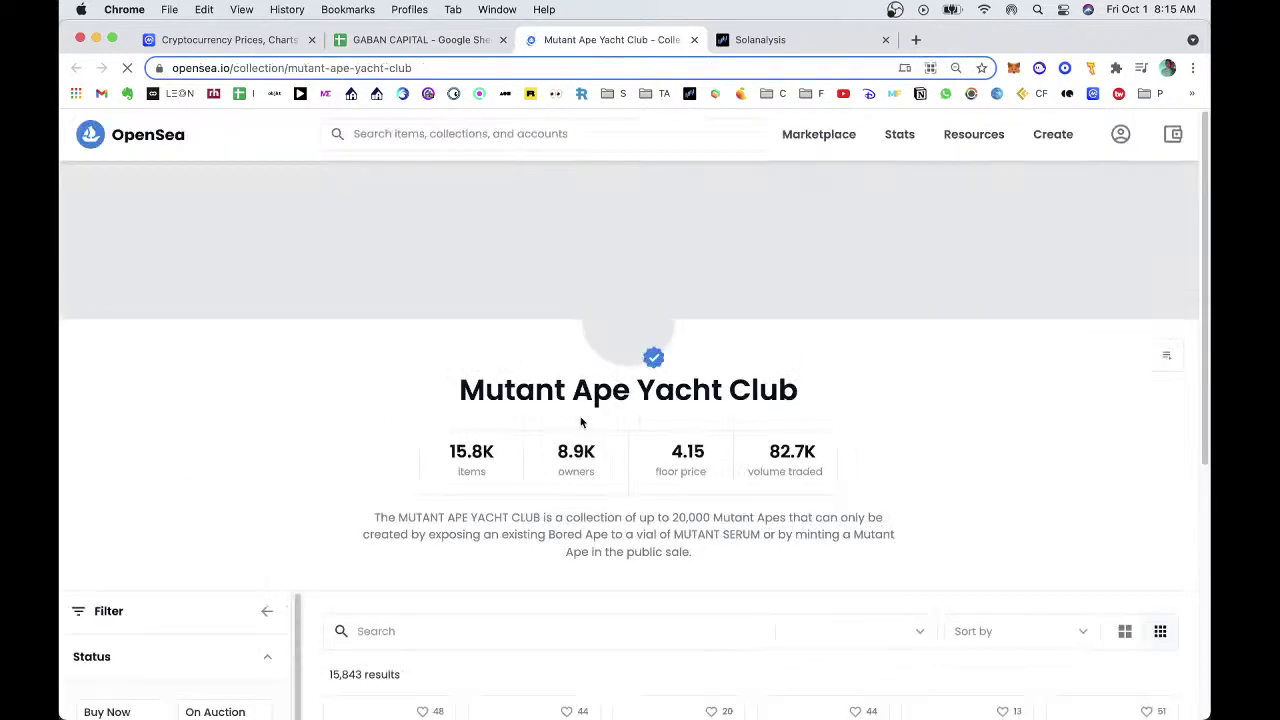
scroll(334, 413, down, 5)
scroll(334, 409, up, 3)
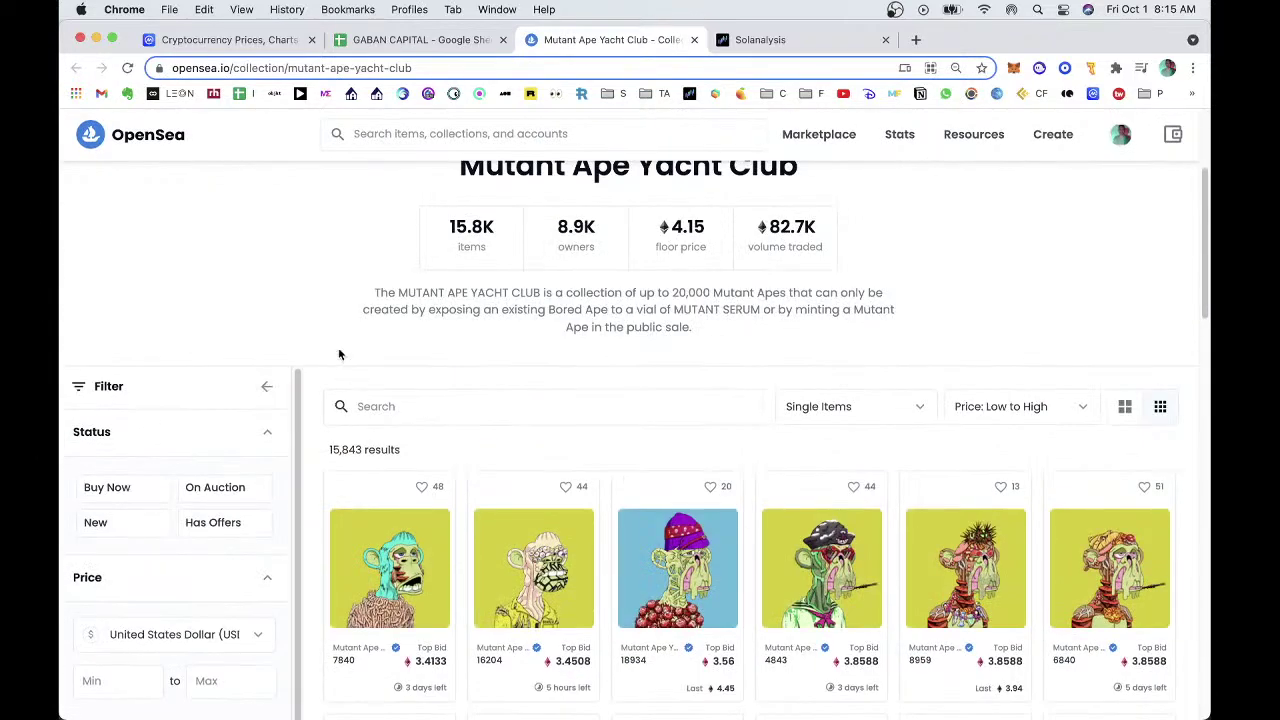
scroll(338, 349, up, 1)
scroll(336, 351, down, 3)
scroll(293, 358, up, 1)
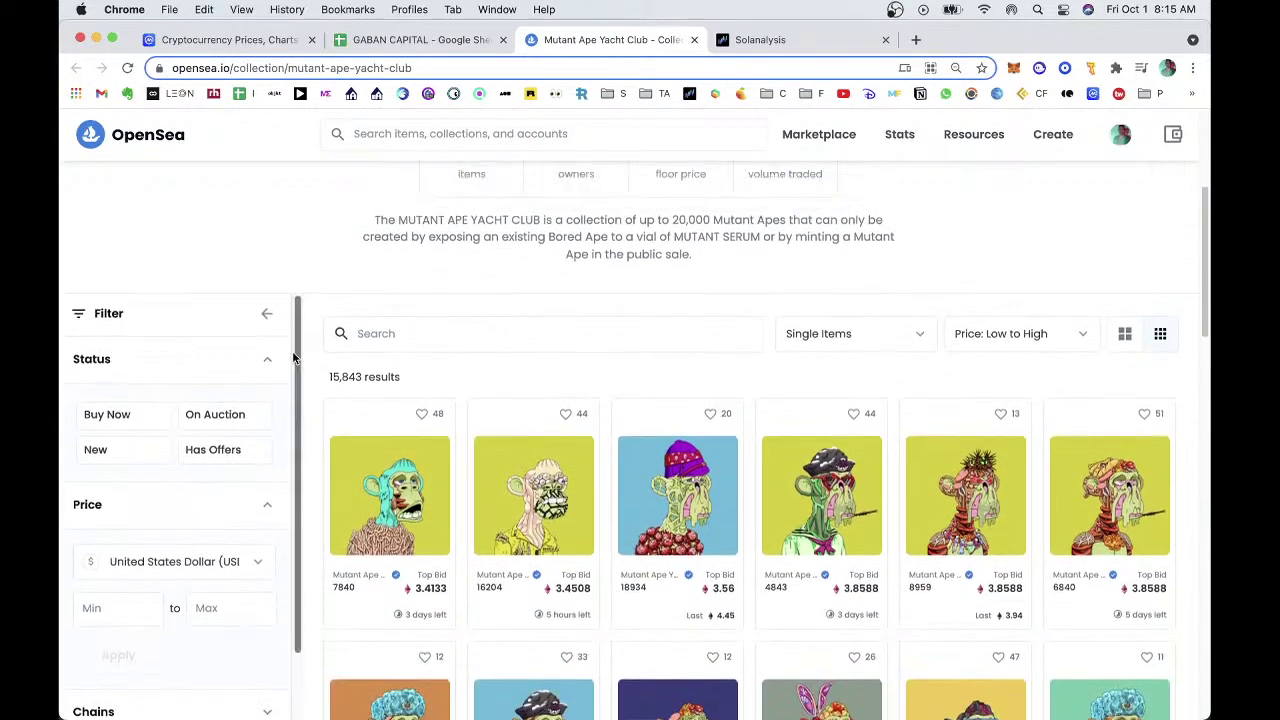
scroll(300, 356, up, 3)
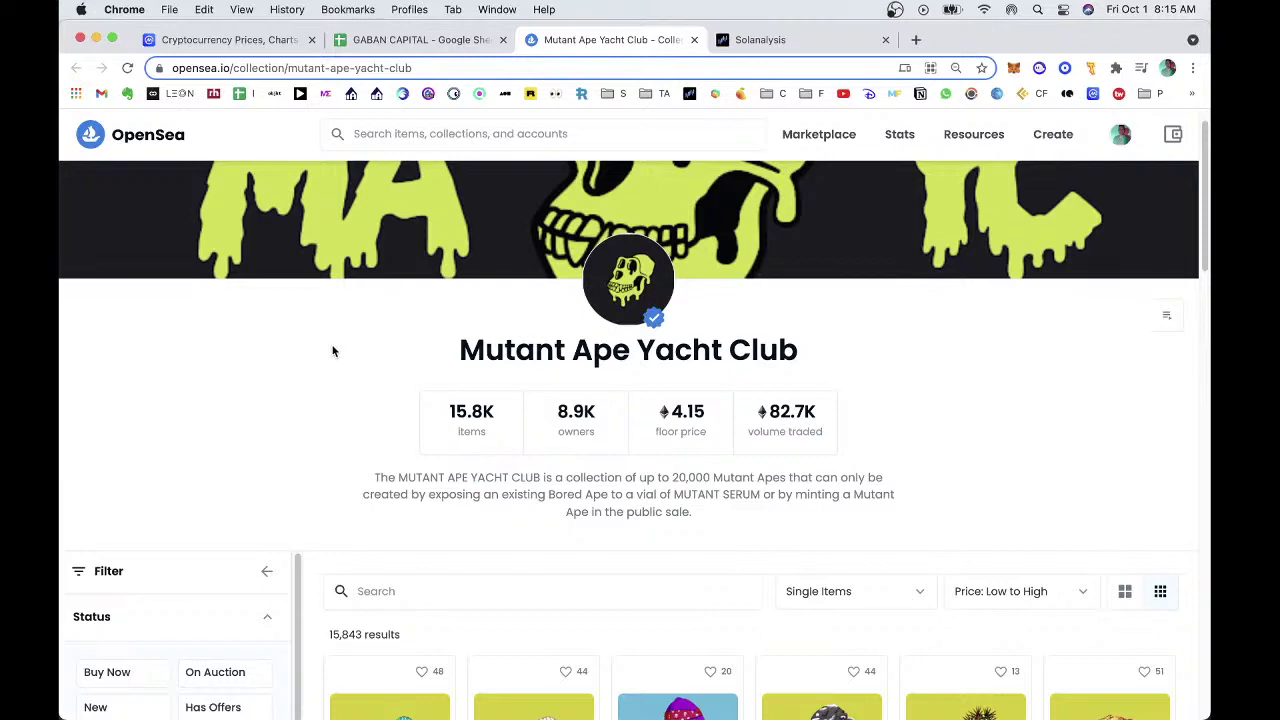
key(cmd+w)
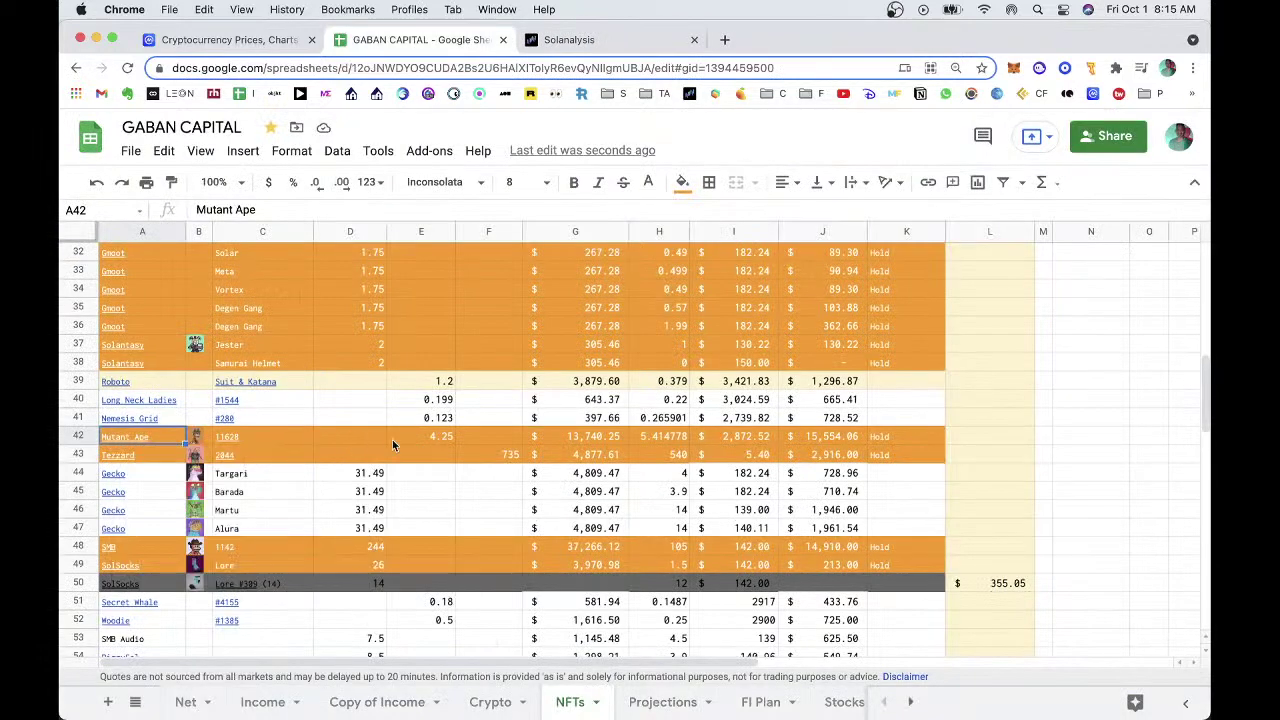
click(400, 437)
text(4)
key(Return)
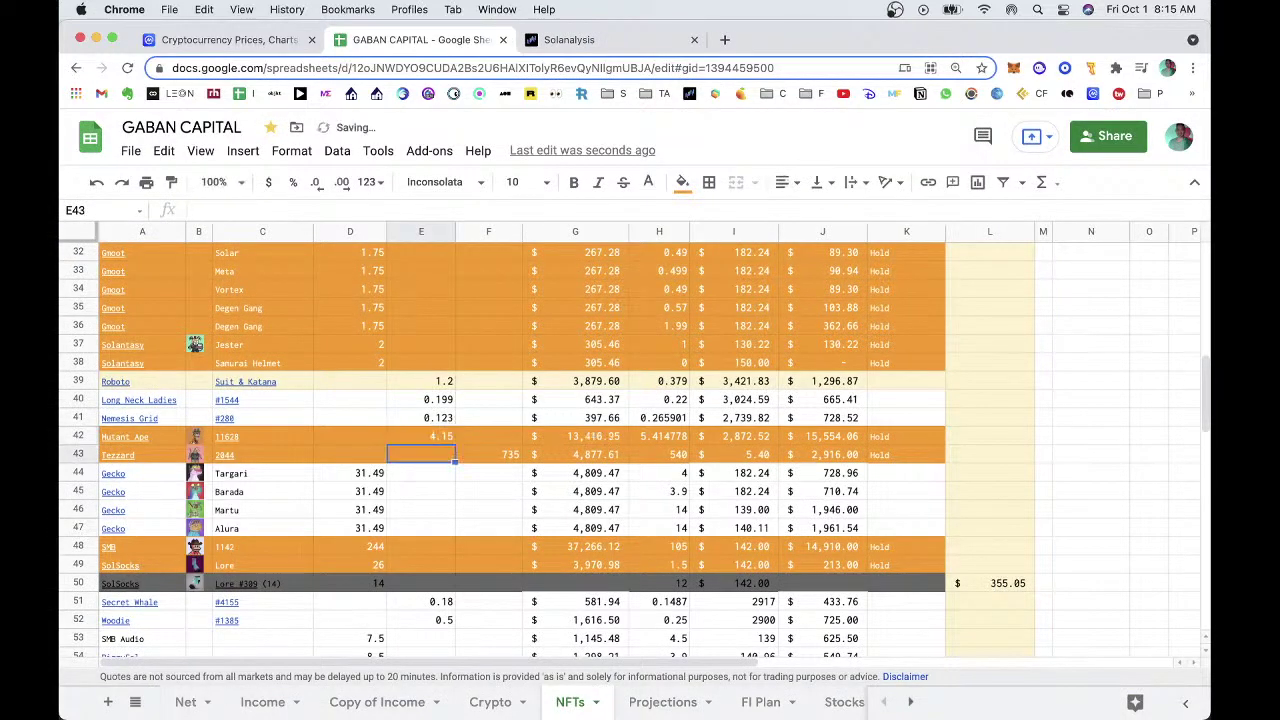
Look up the cheapest Tezzardz listing on objkt.com through the row 43 link and set F43 to 739.
click(125, 455)
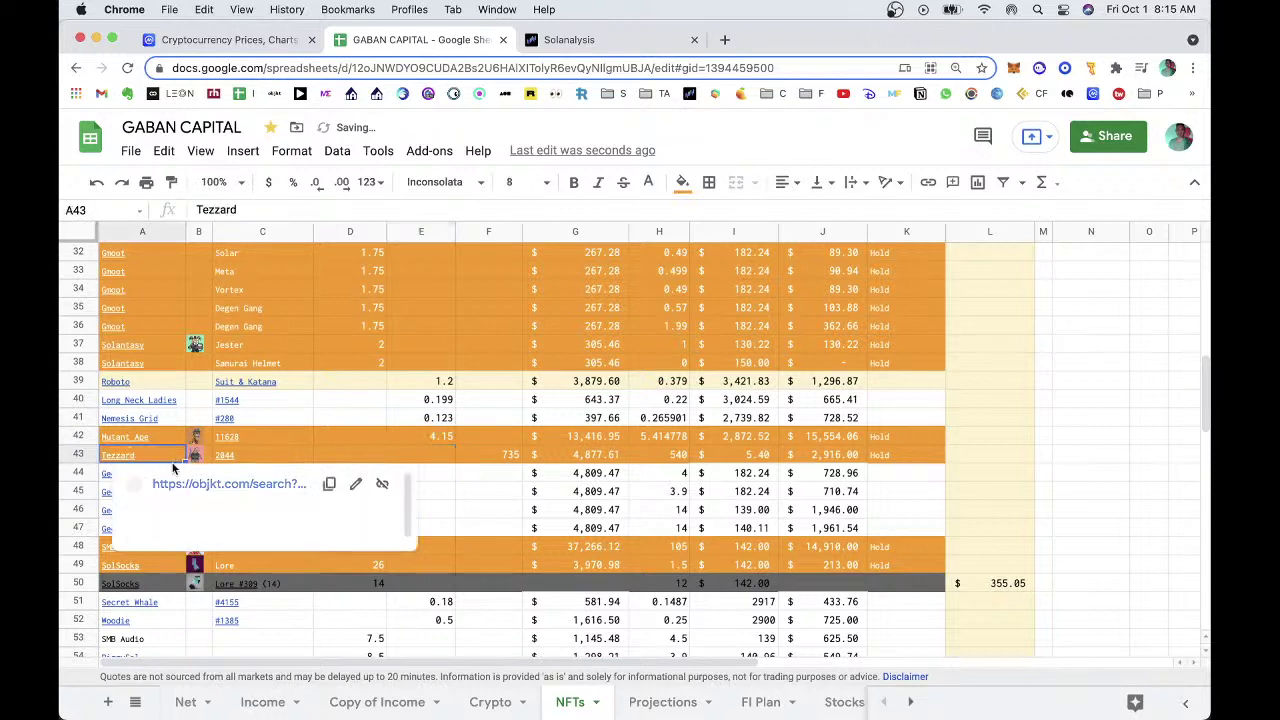
click(180, 479)
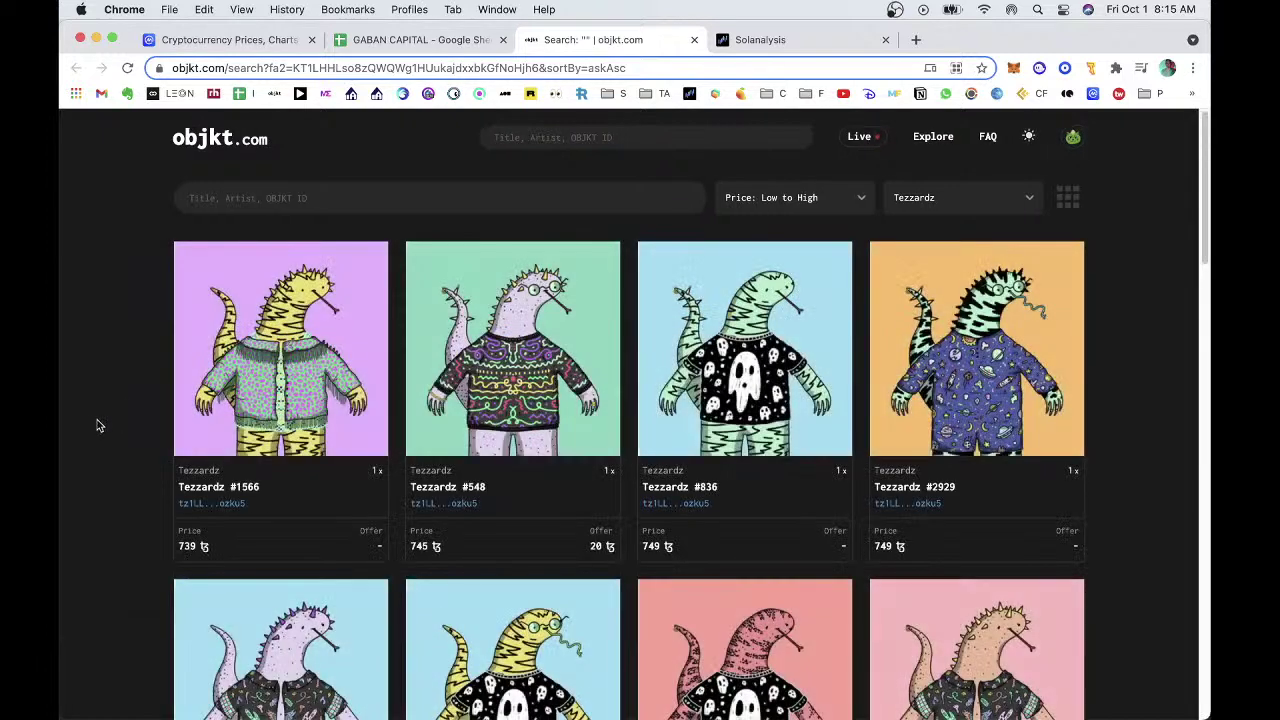
key(super+w)
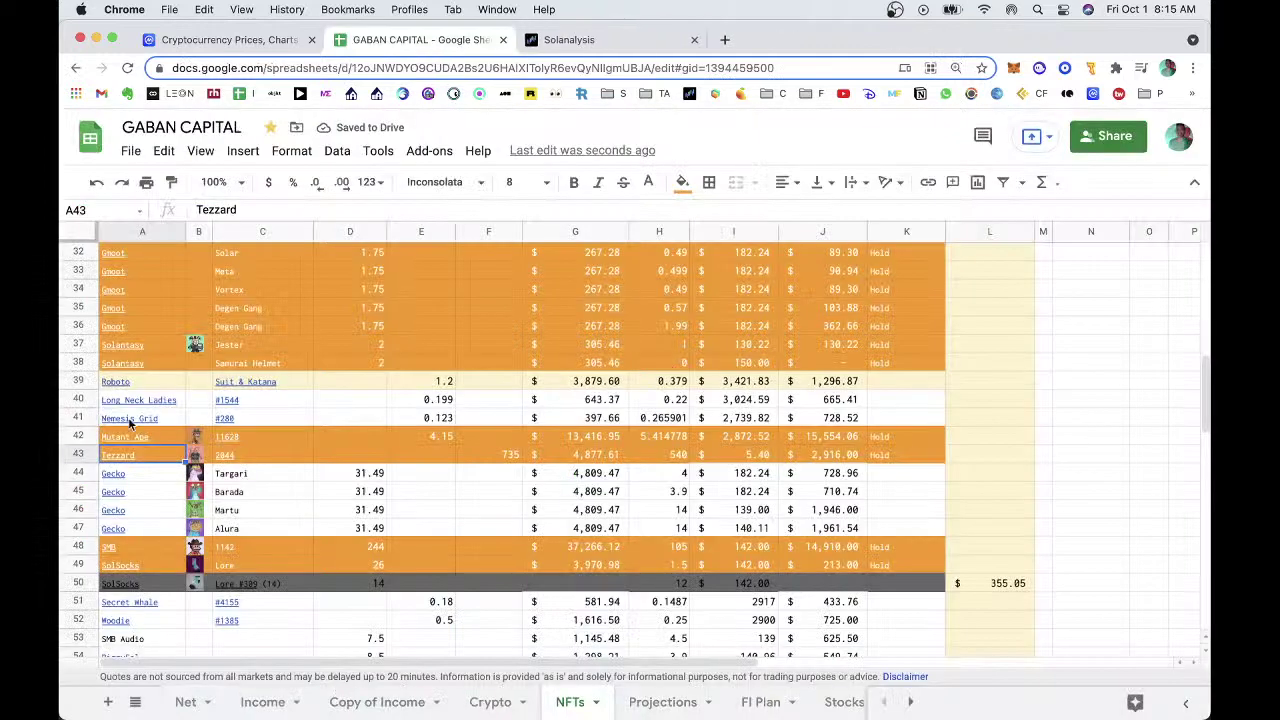
click(487, 460)
text(7)
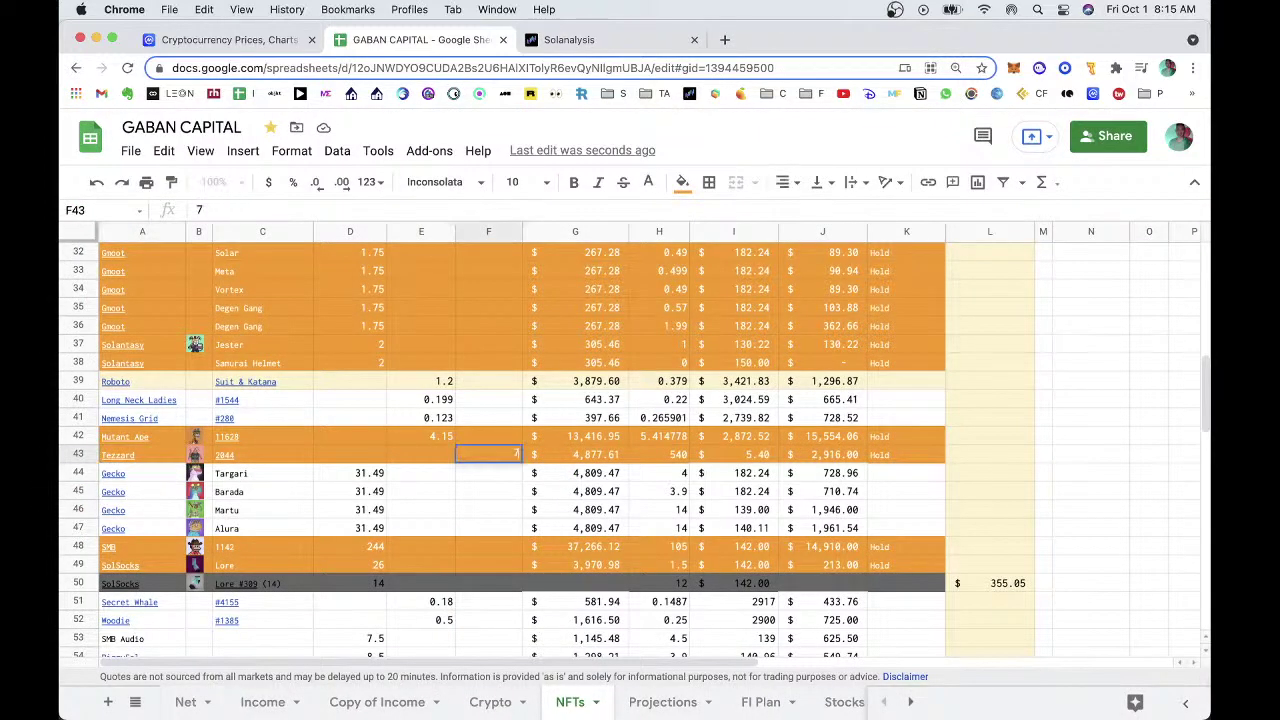
key(Return)
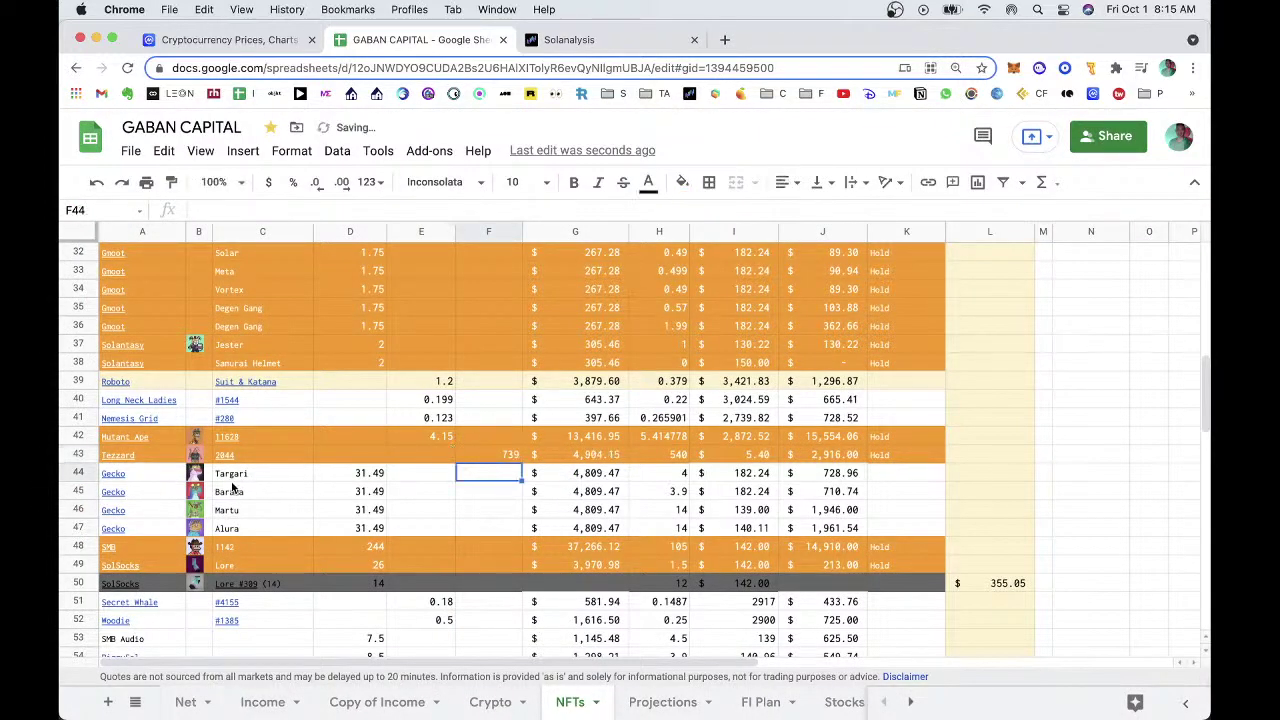
Look up the Galactic Gecko floor price on Solanart and set the first Gecko row, D44, to 30.5.
click(140, 475)
click(170, 508)
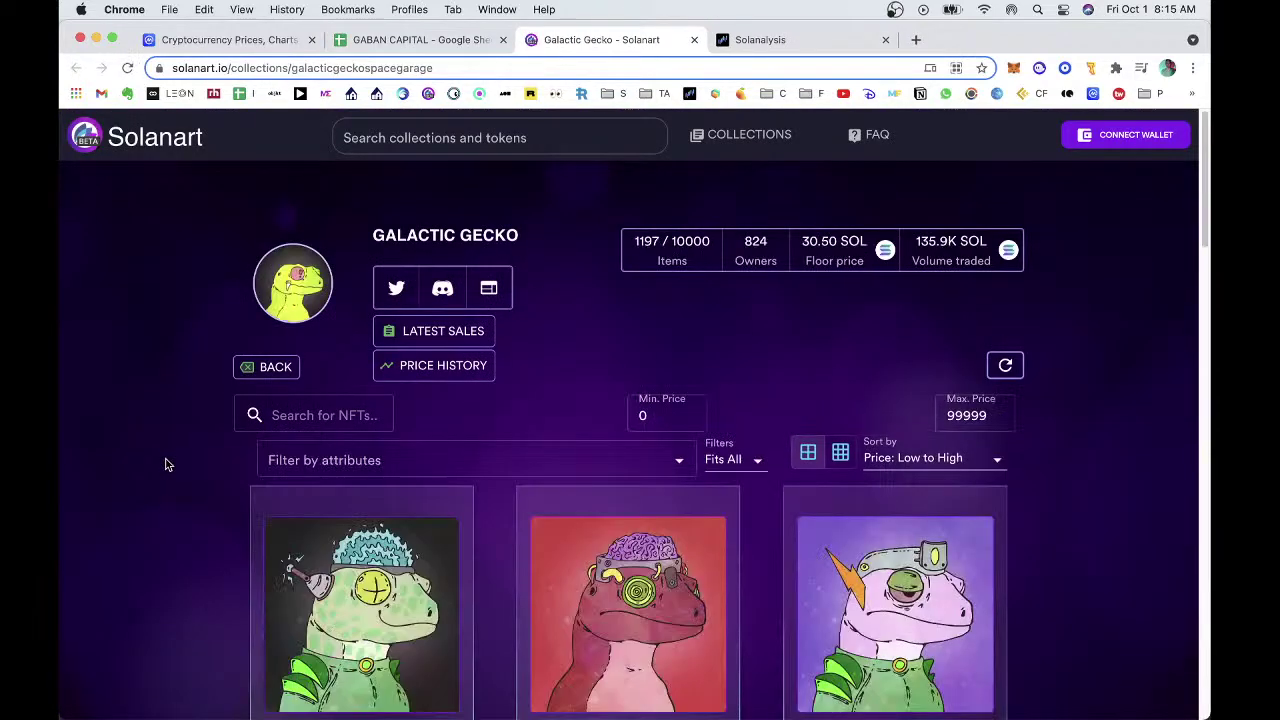
scroll(167, 464, down, 3)
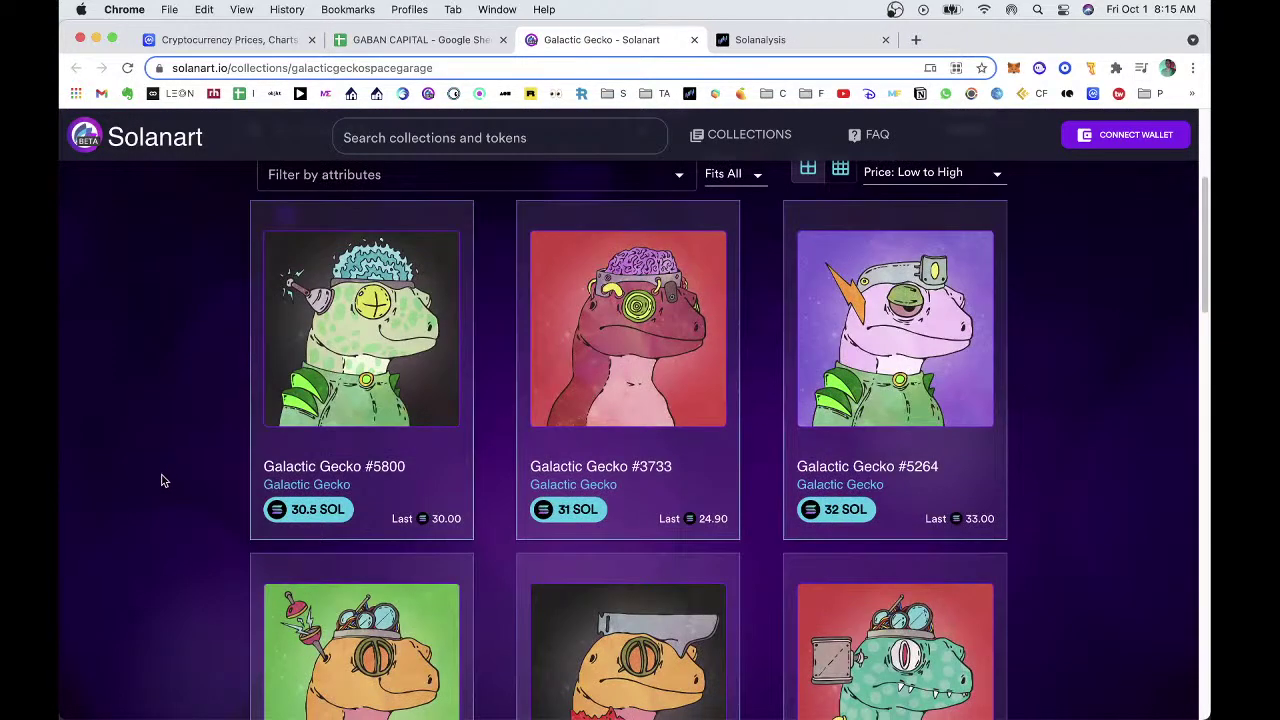
key(super+w)
click(364, 476)
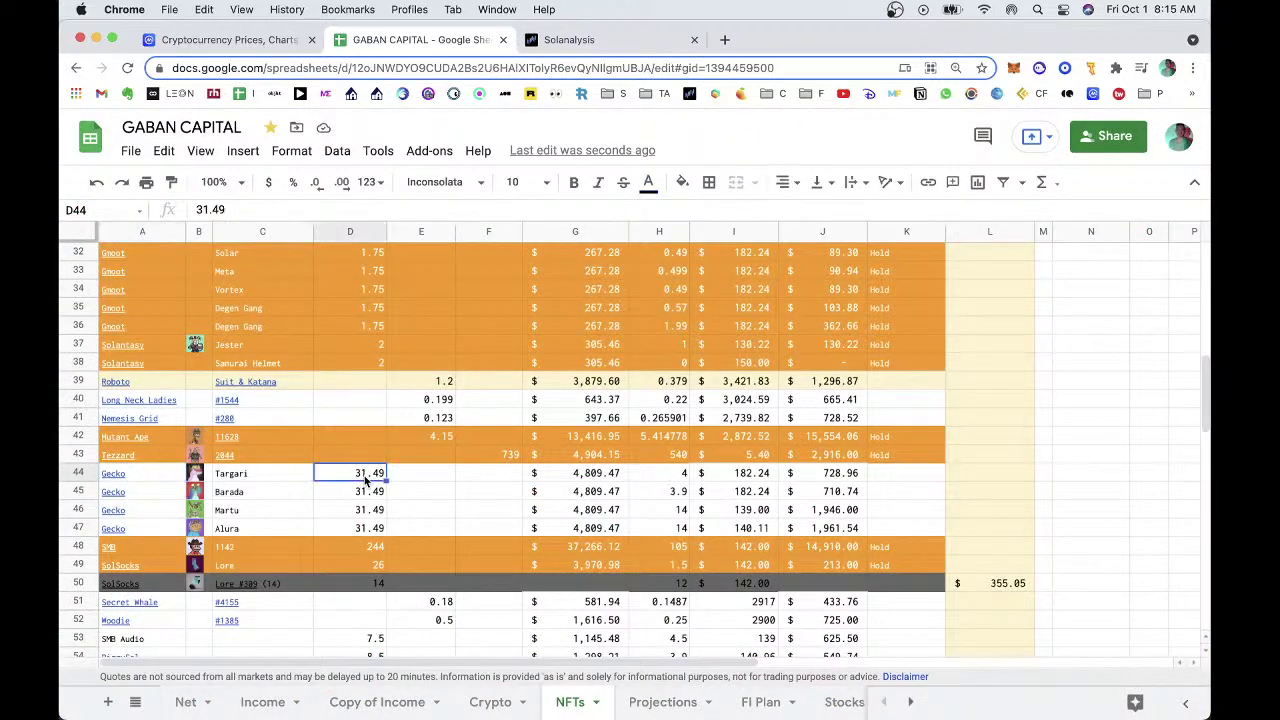
text(30.5)
key(Return)
Copy the 30.5 floor price from D44 into the other three Gecko rows, D45 to D47.
key(Up)
key(super+c)
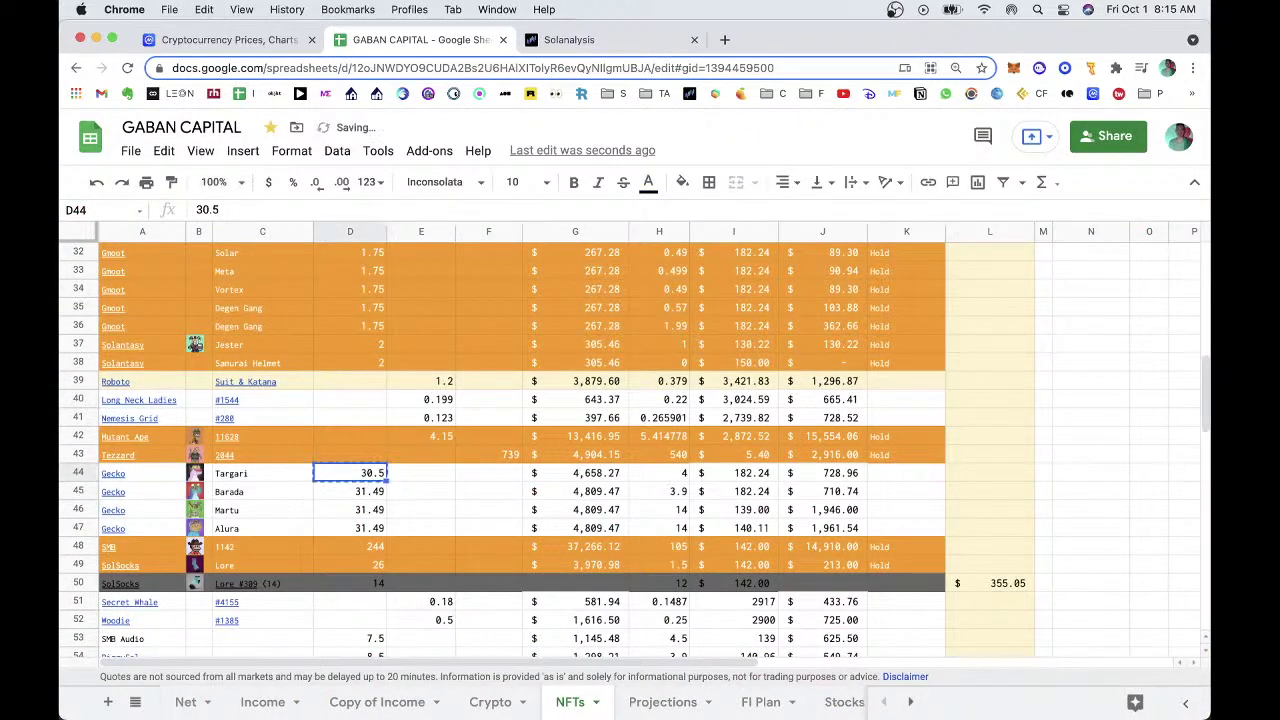
key(Down)
key(super+v)
key(Down)
key(super+v)
key(Down)
key(super+v)
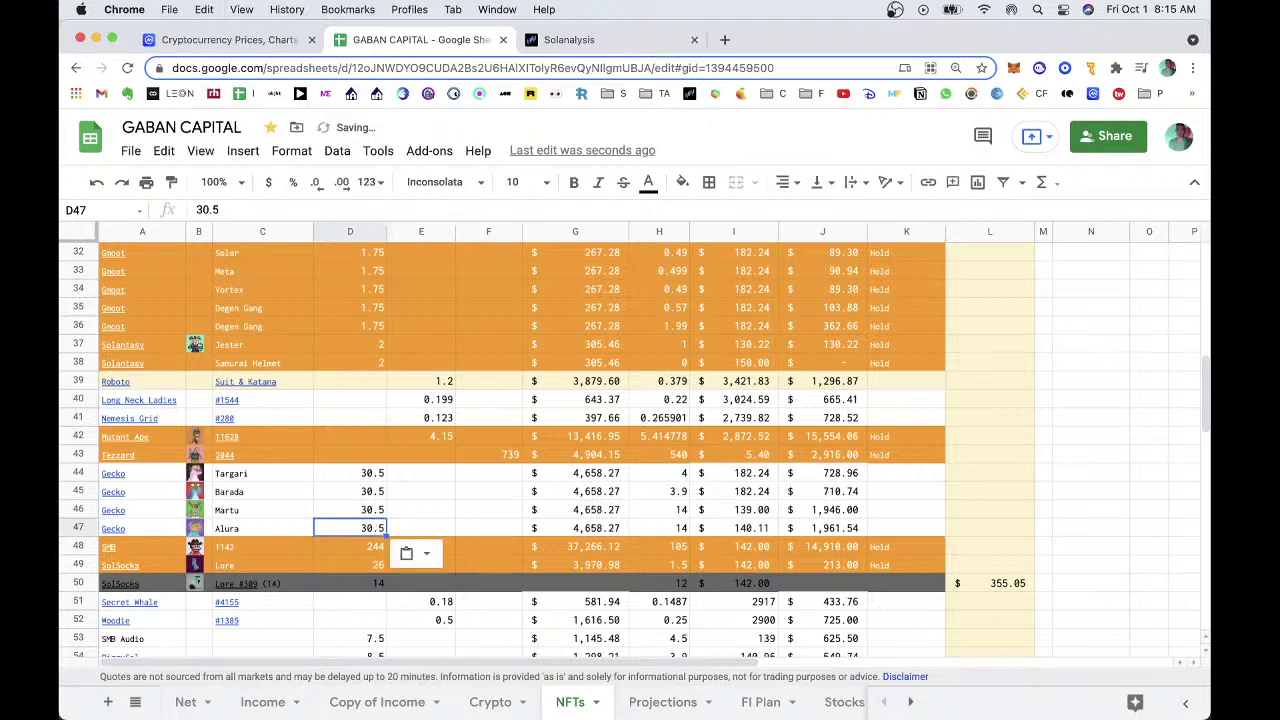
key(Down)
Look up the SMB floor price on the SMB Monkey Market and set D48 to 235.
scroll(470, 436, down, 3)
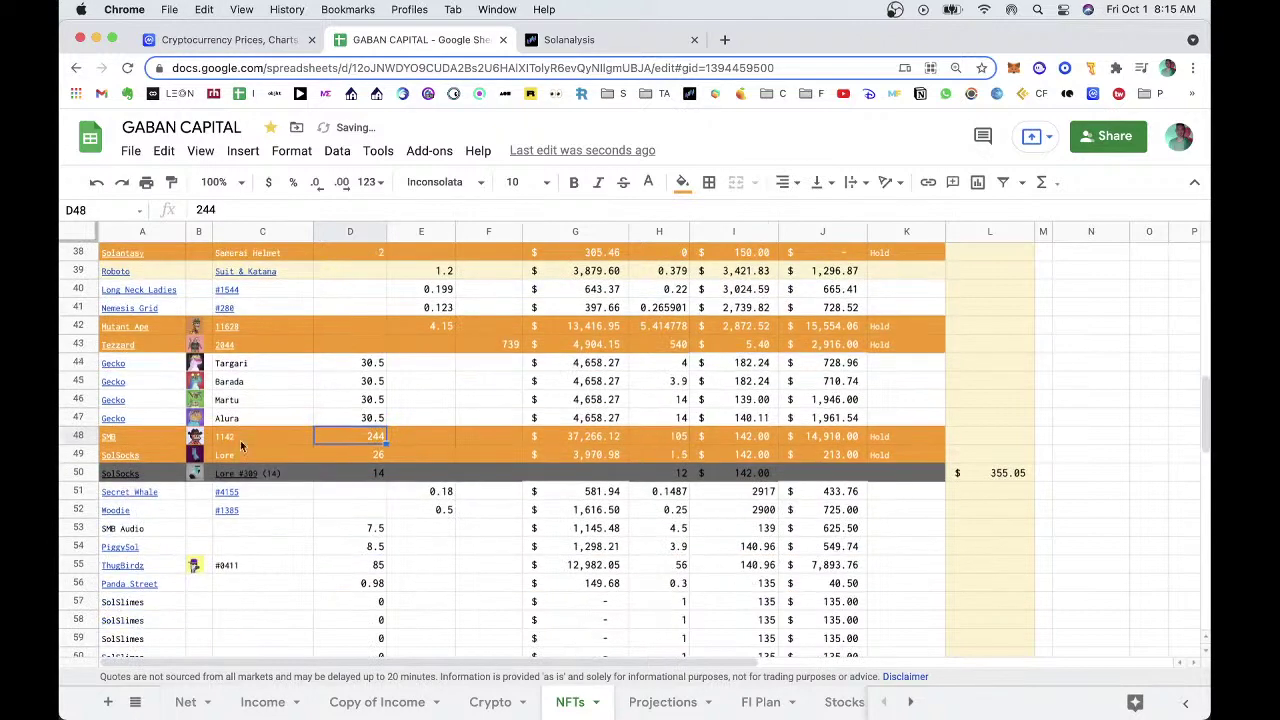
click(144, 432)
click(176, 463)
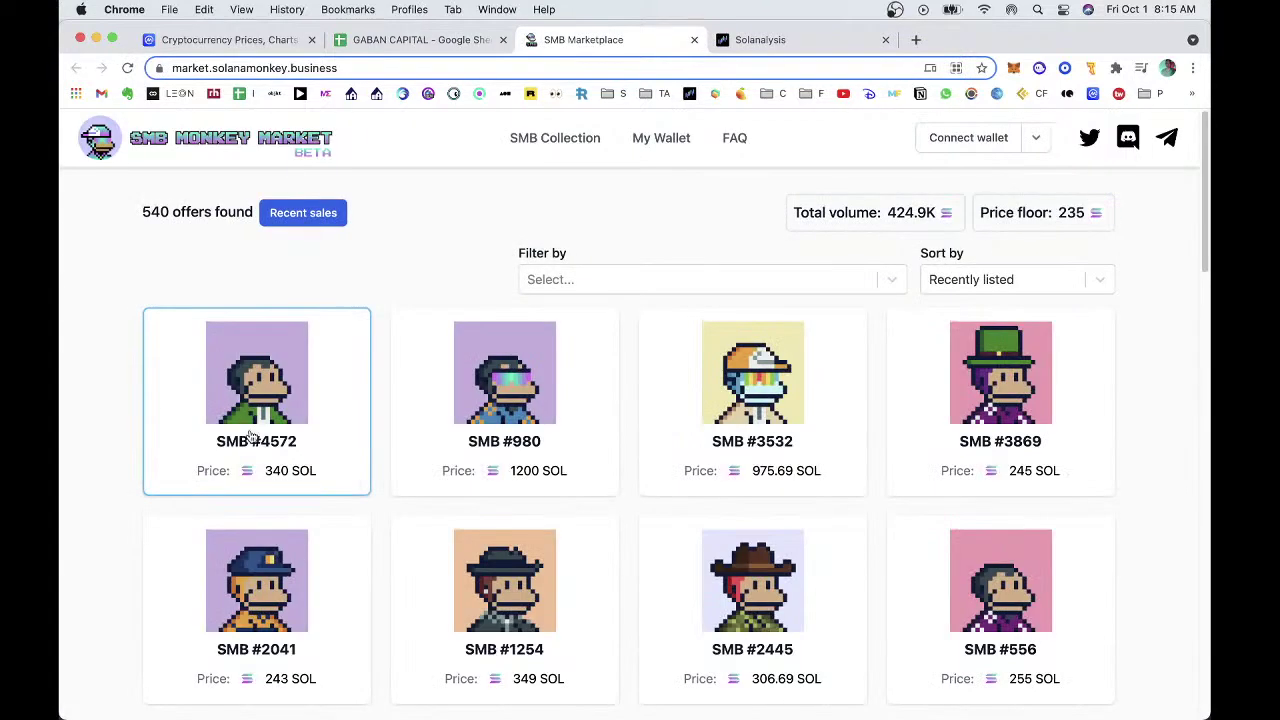
key(super+w)
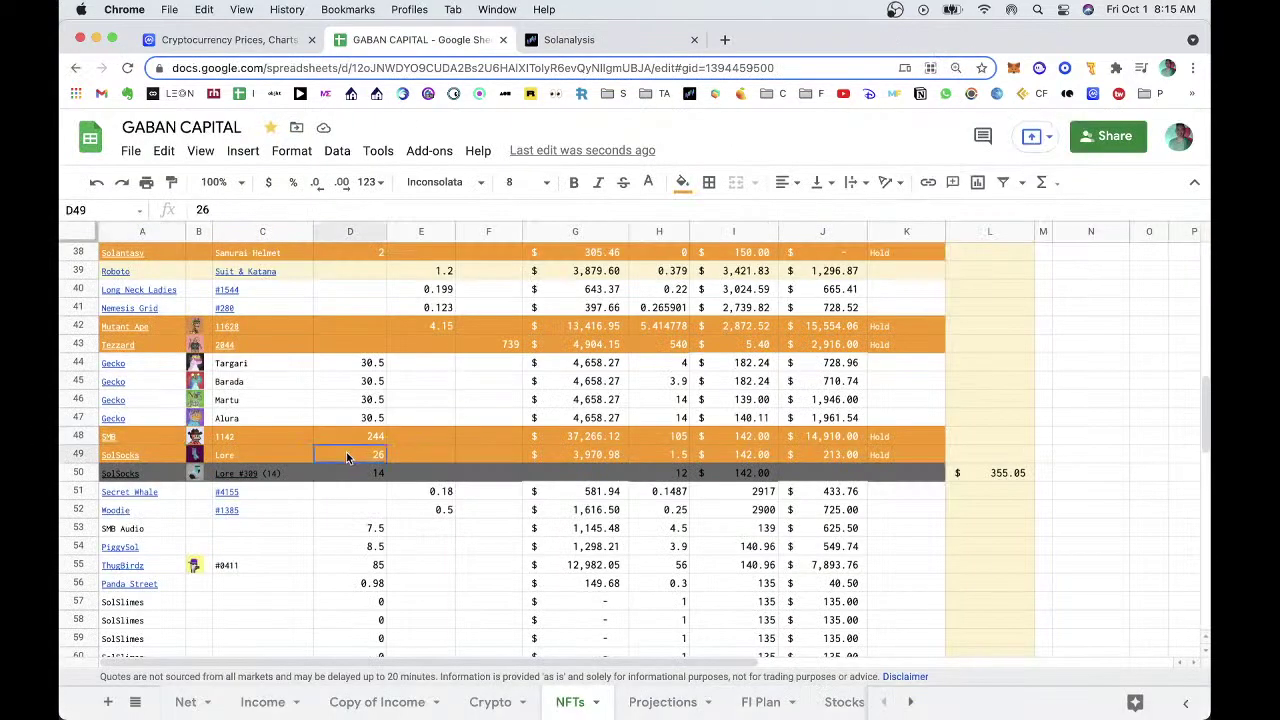
click(356, 433)
text(235)
key(Return)
Look up the SolSocks floor price on Magic Eden through the row 49 link and set D49 to 22.
click(156, 458)
click(182, 483)
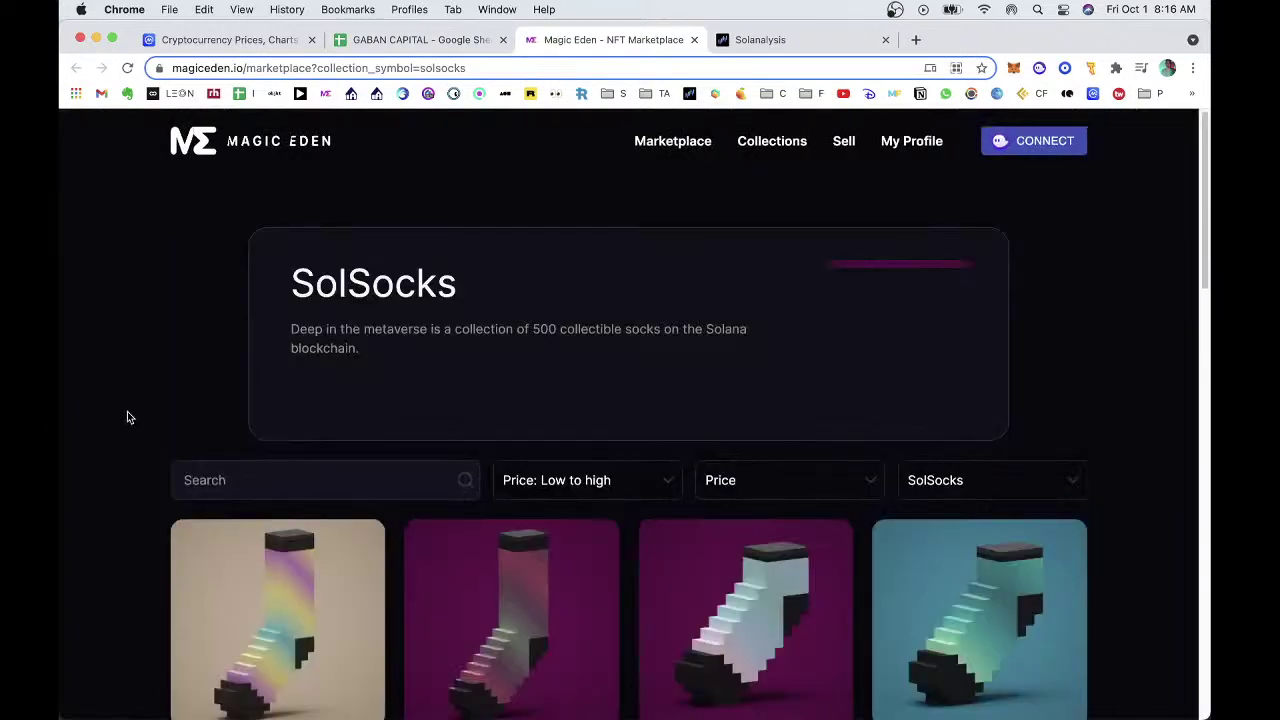
scroll(130, 410, down, 3)
key(super+w)
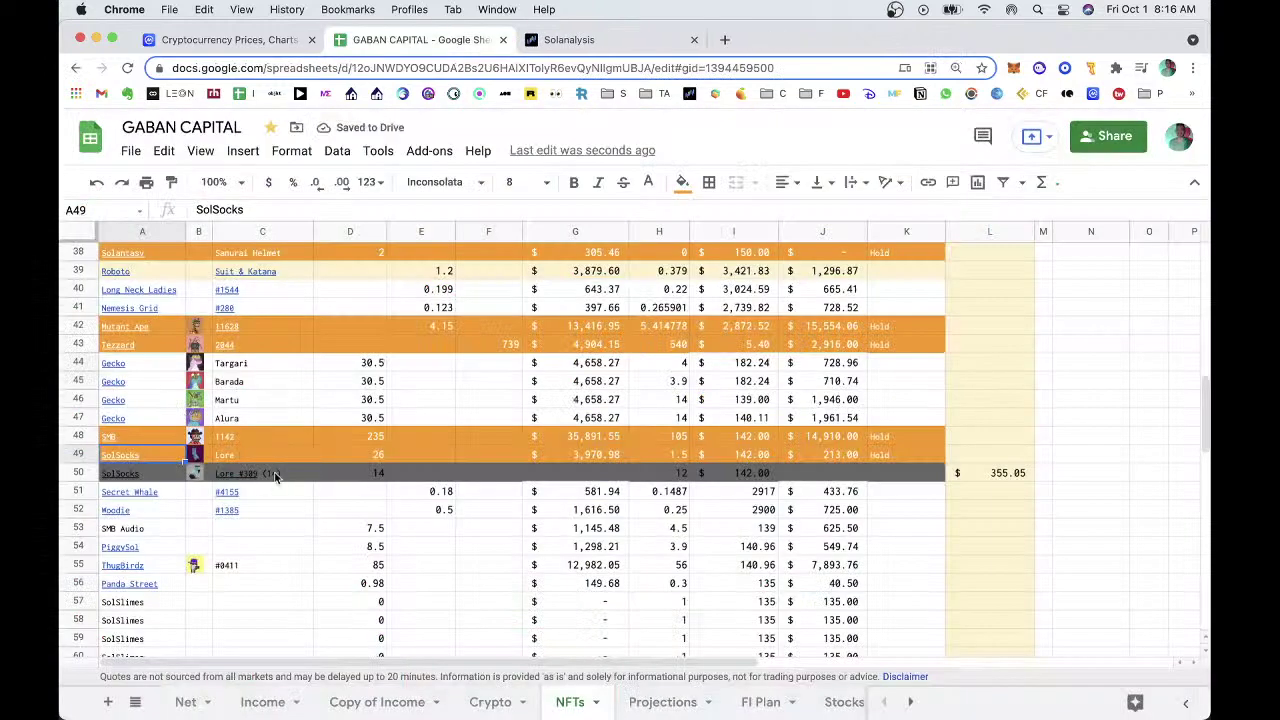
click(334, 456)
text(22)
key(Return)
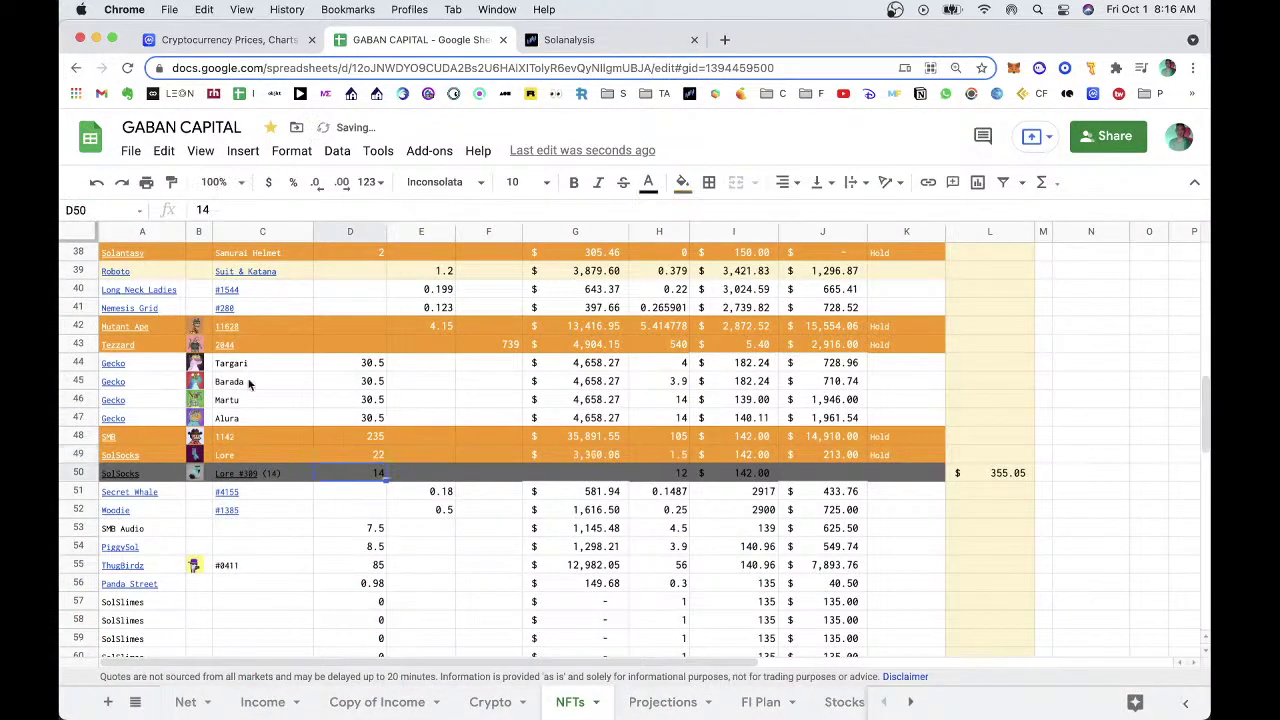
Look up the Secret Society of Whales floor price on OpenSea and set Secret Whale's E51 to 0.199.
click(163, 486)
click(190, 518)
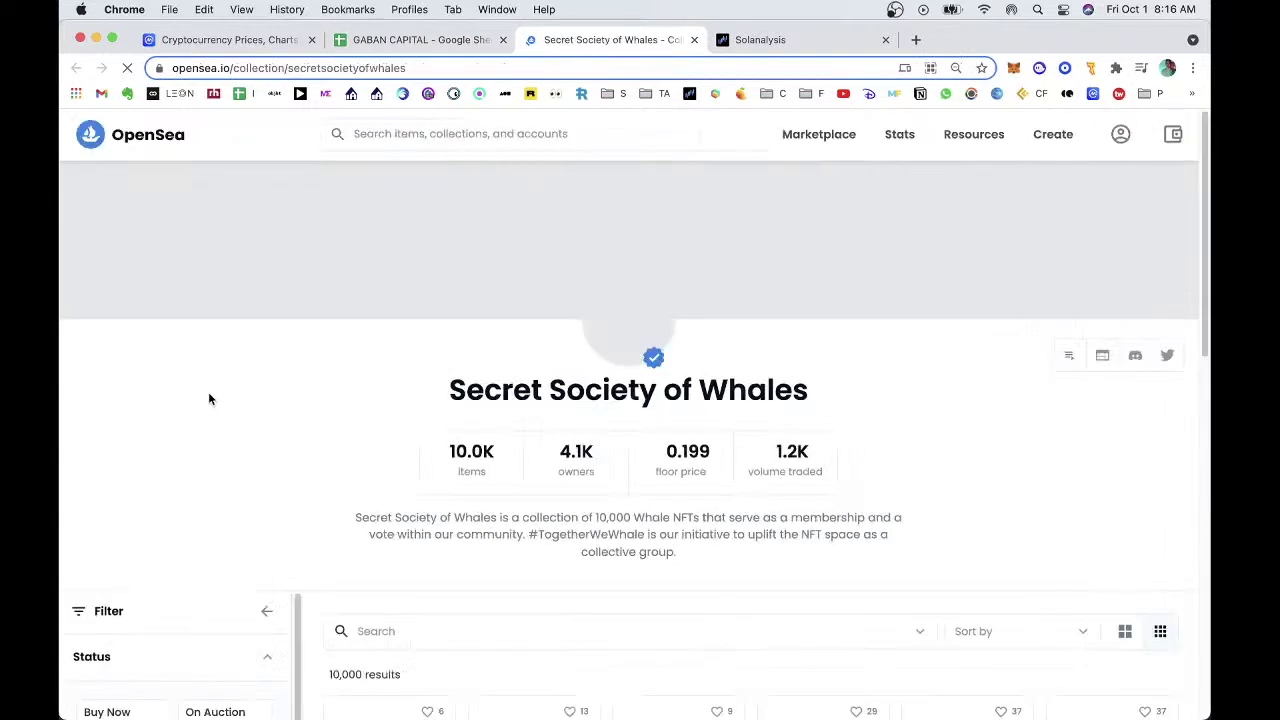
key(super+w)
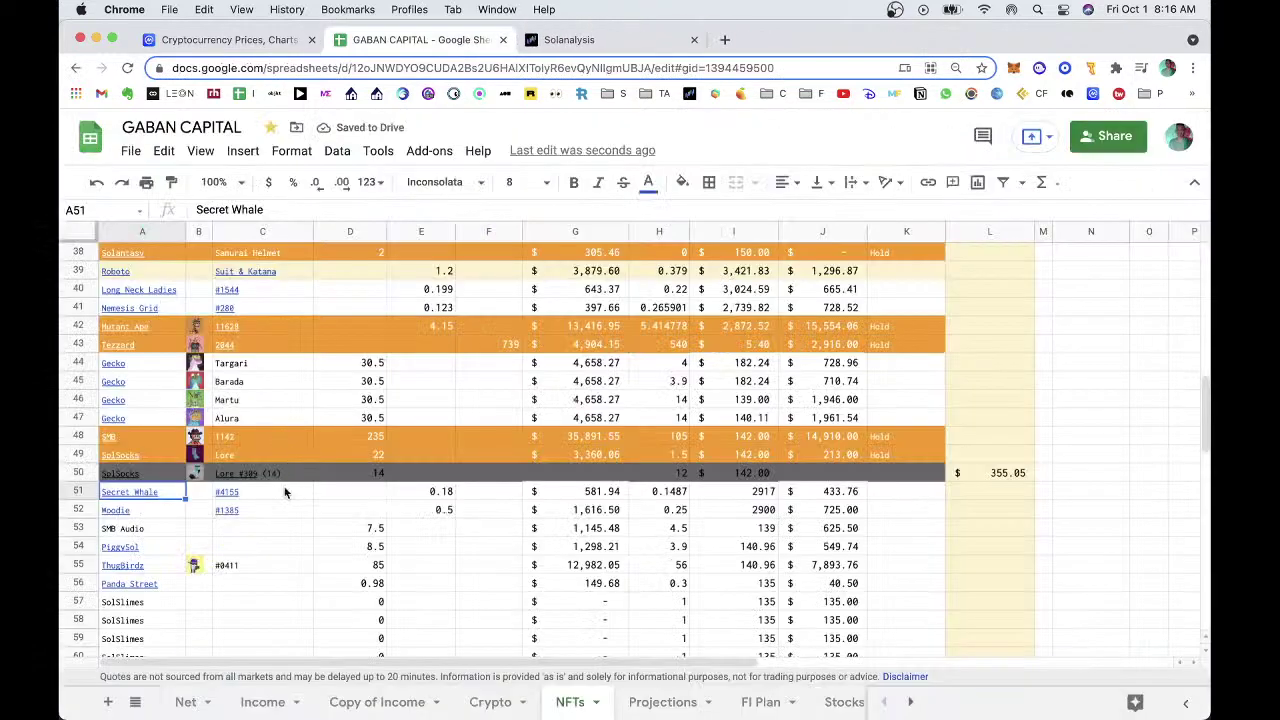
click(427, 496)
text(.)
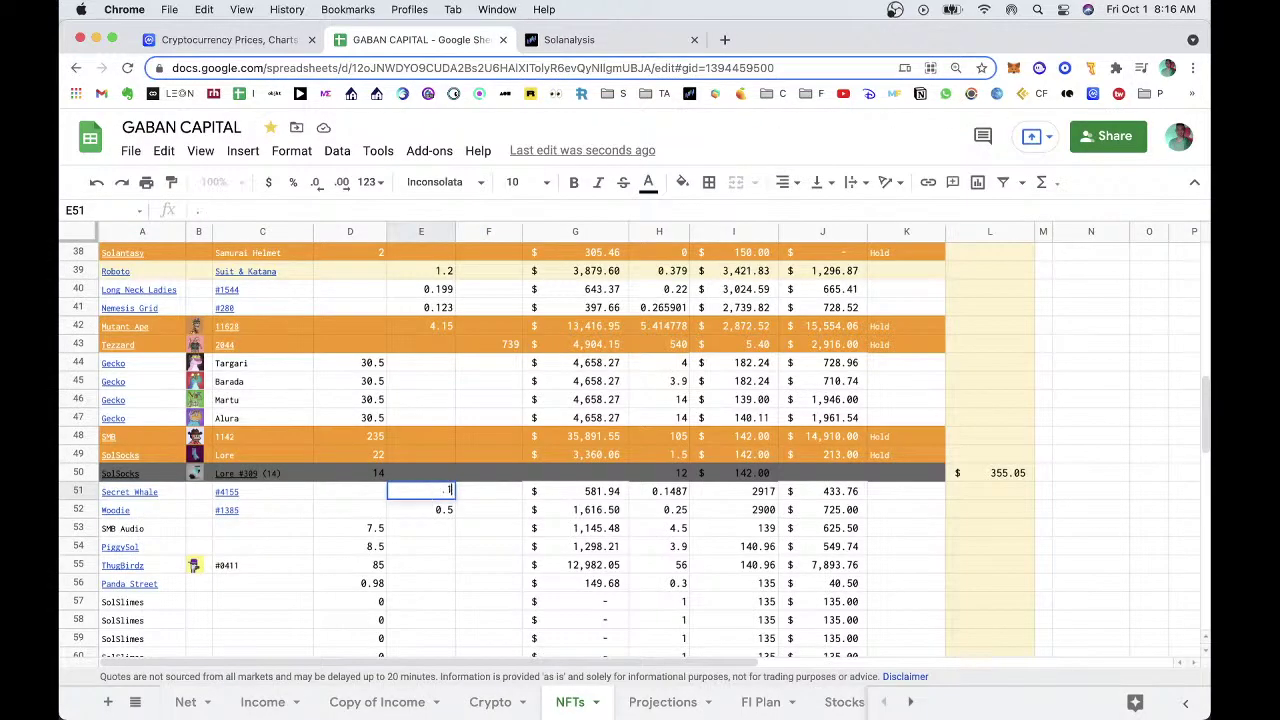
key(Return)
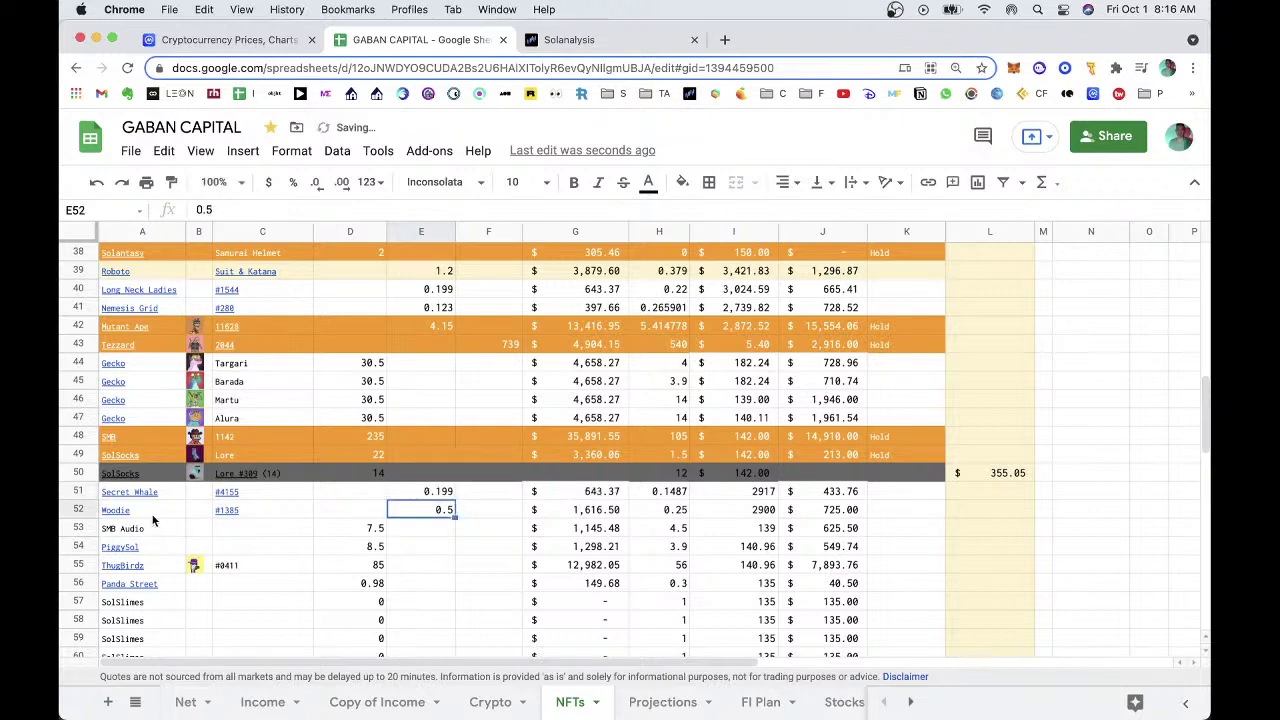
Open the Woodies Generative Characters collection on OpenSea through the Woodie link in row 52 to check its floor price.
click(153, 519)
click(189, 541)
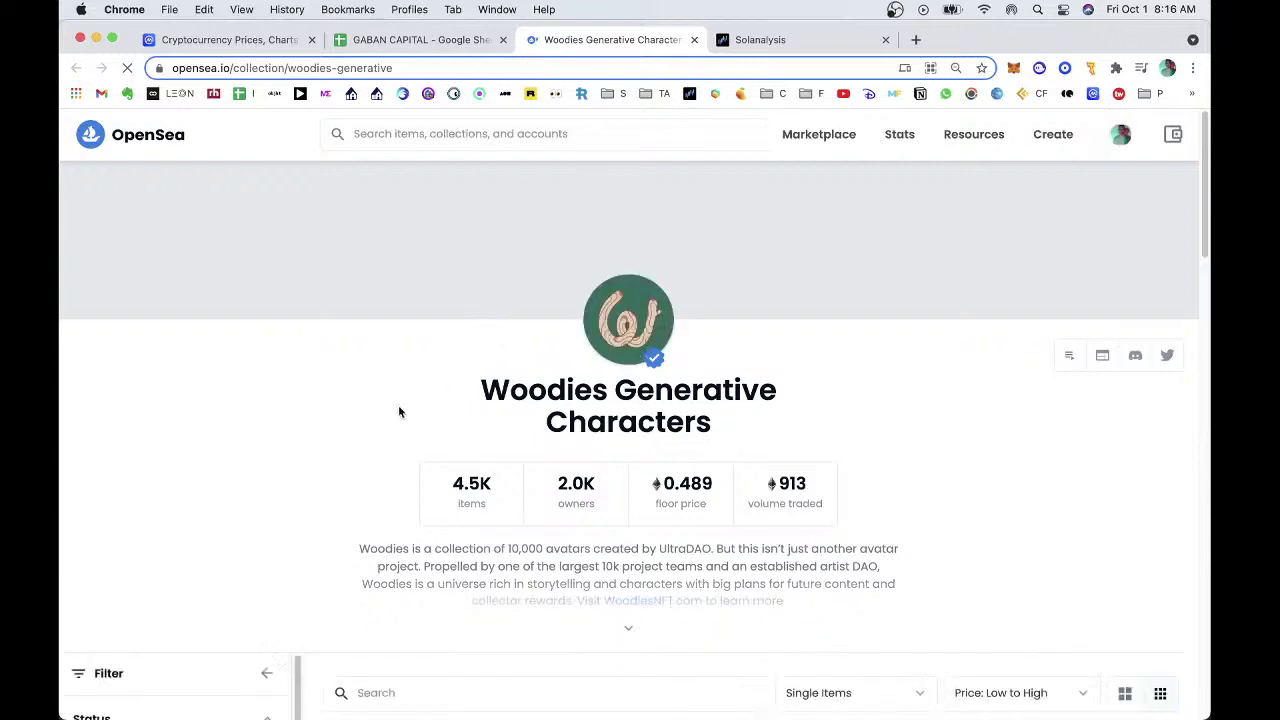
Search Twitter for mekaverse in a new tab, view the MekaVerse profile, and close the tab.
key(super+t)
text(twitter.com)
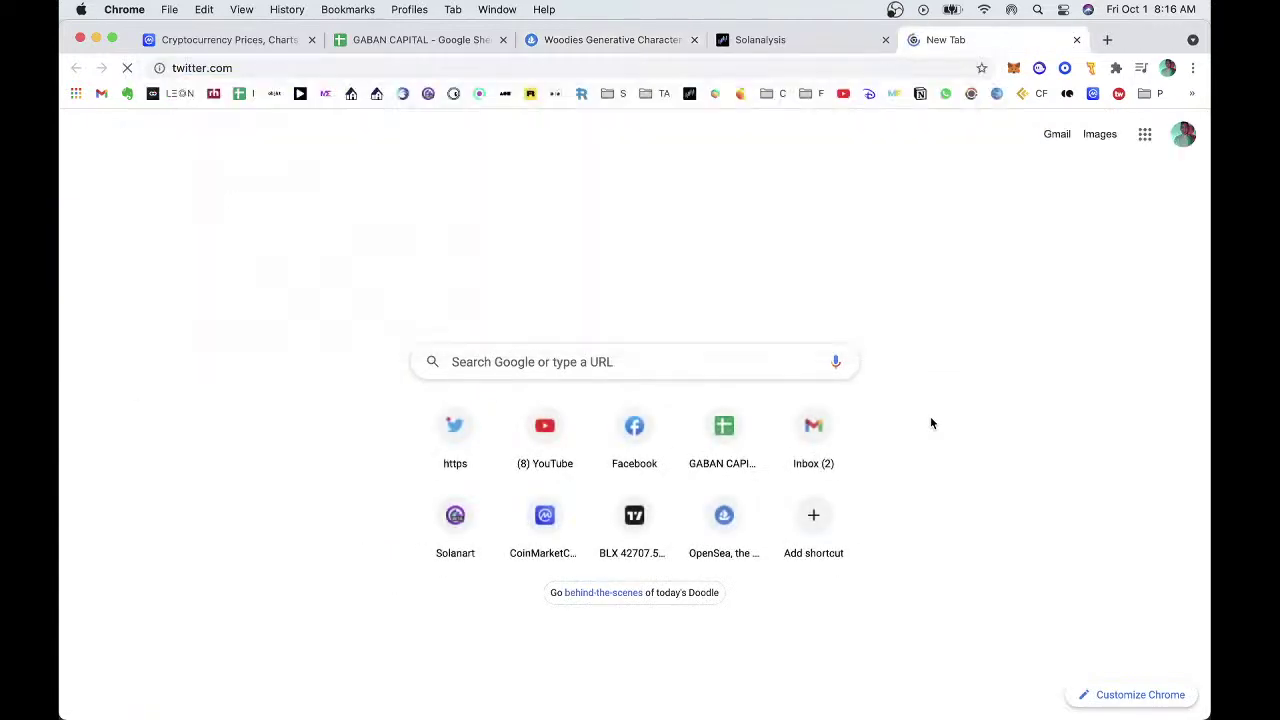
key(Return)
click(898, 144)
text(m ek)
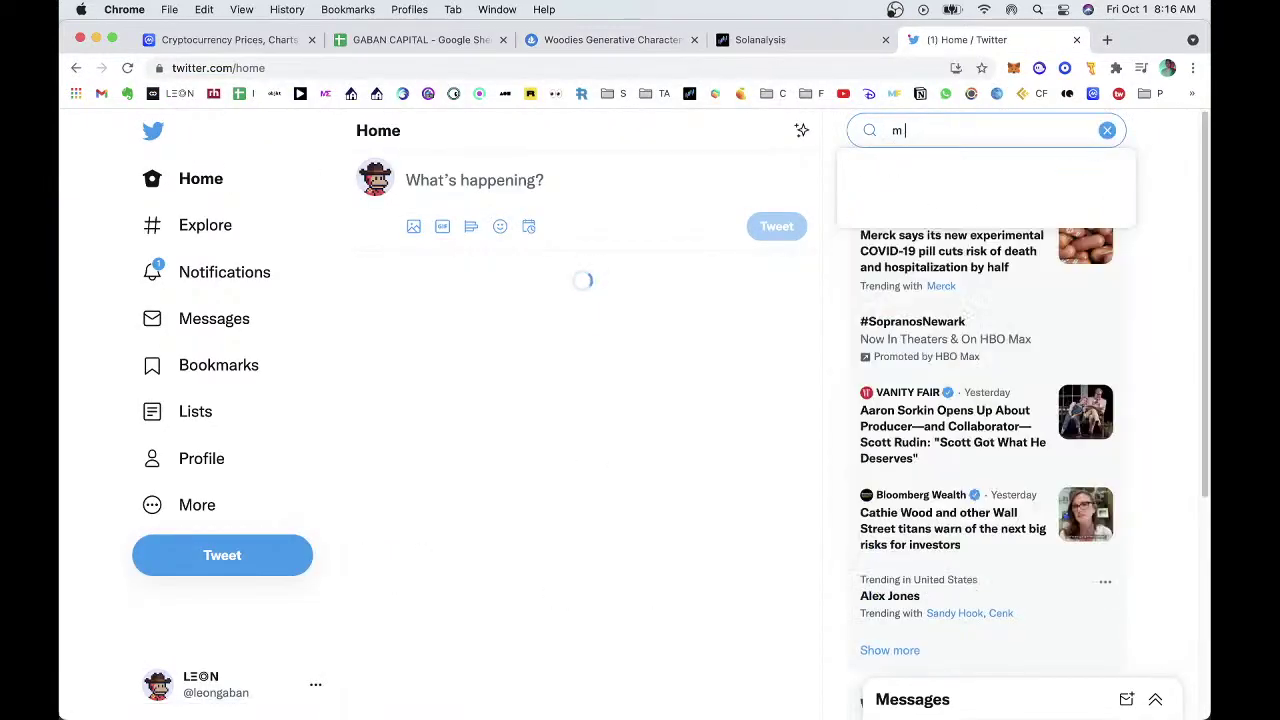
key(BackSpace)
key(BackSpace)
key(BackSpace)
text(e)
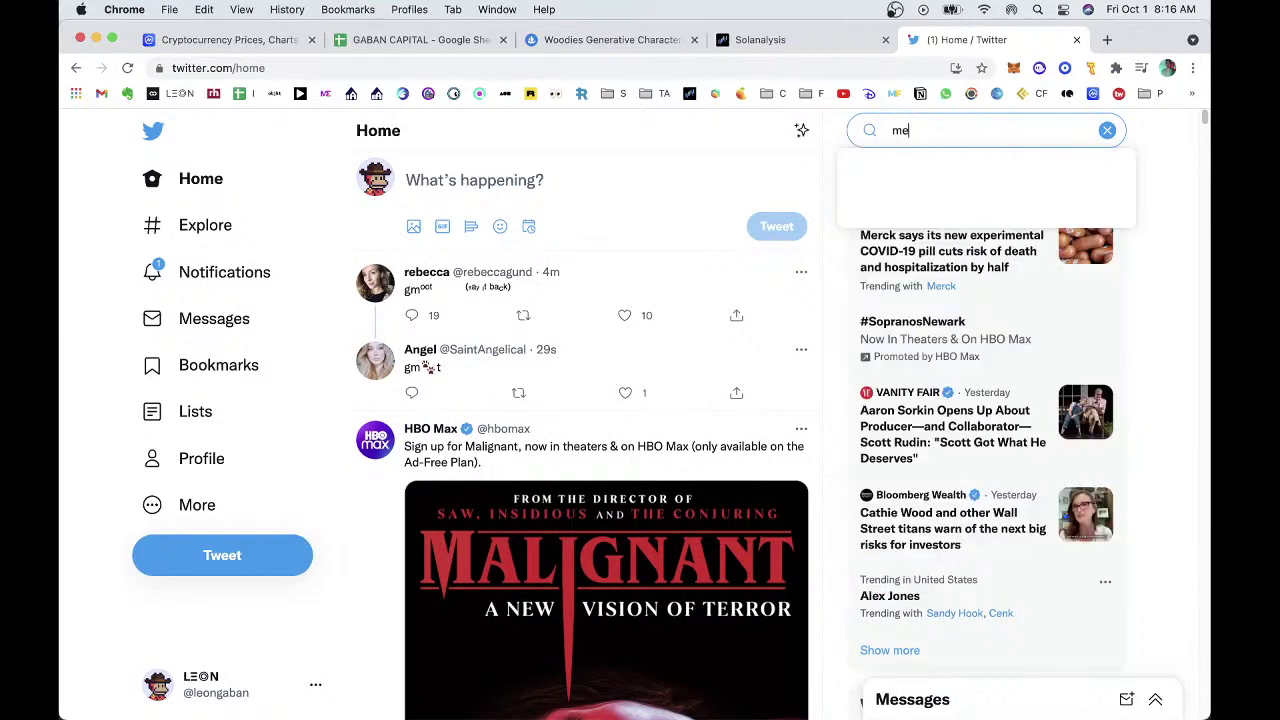
text(kaverse)
key(Return)
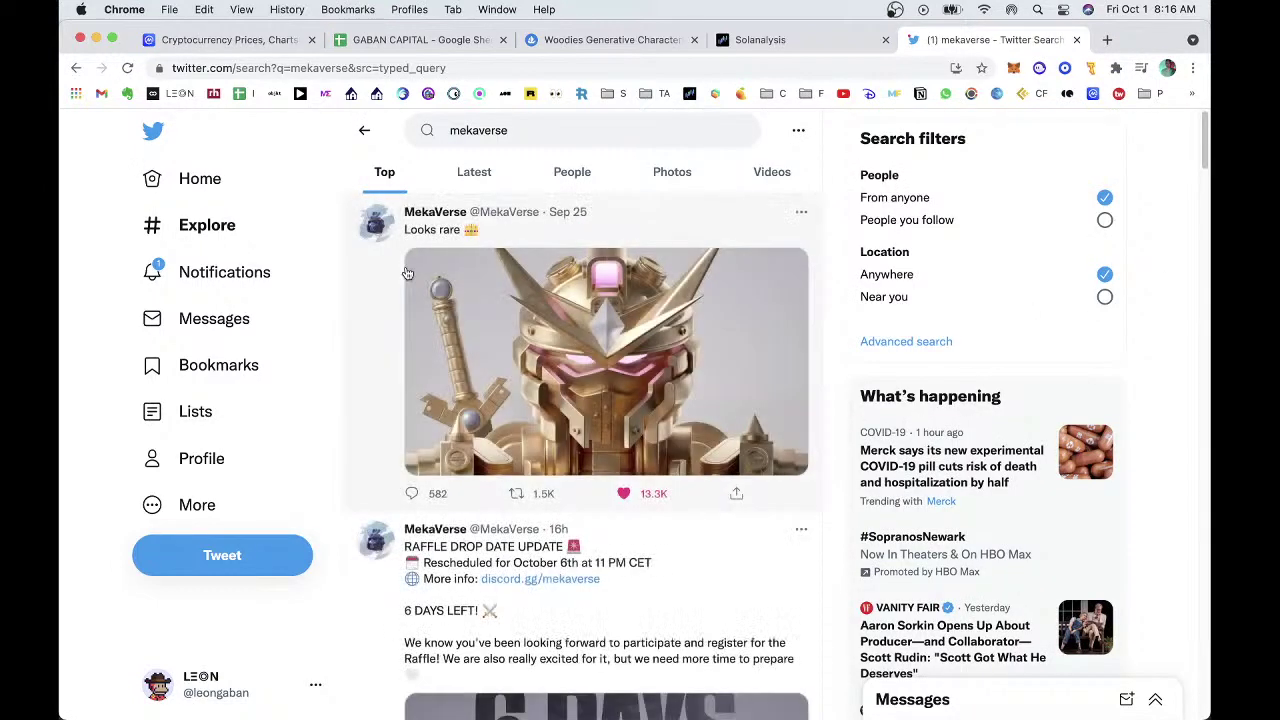
click(437, 211)
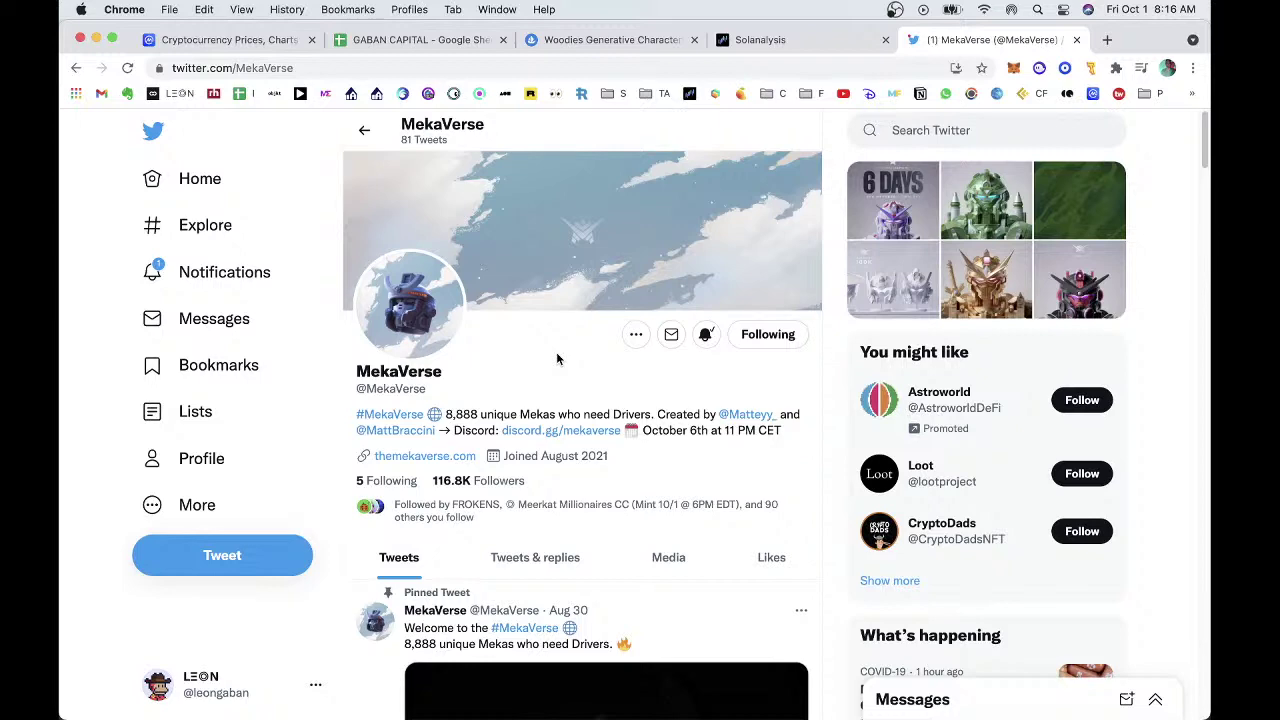
key(super+w)
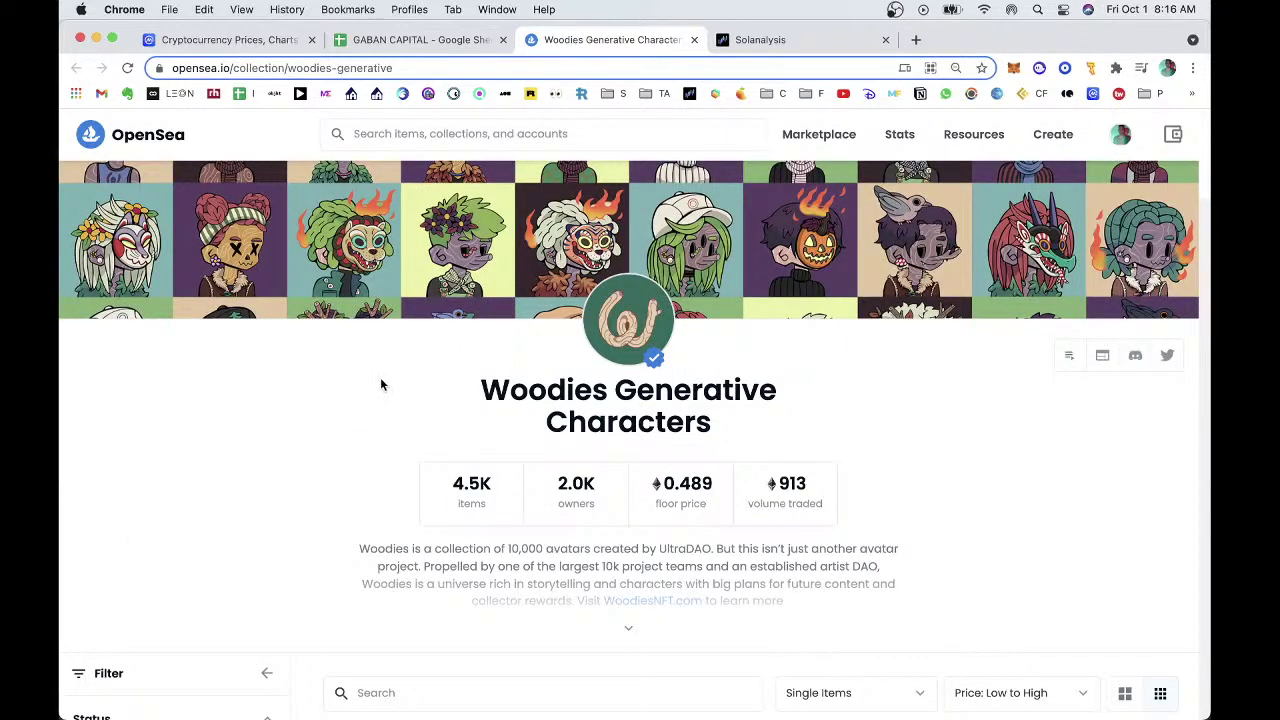
Close the OpenSea collection page and set Woodie's ETH floor price in E52 to 0.489.
key(super+w)
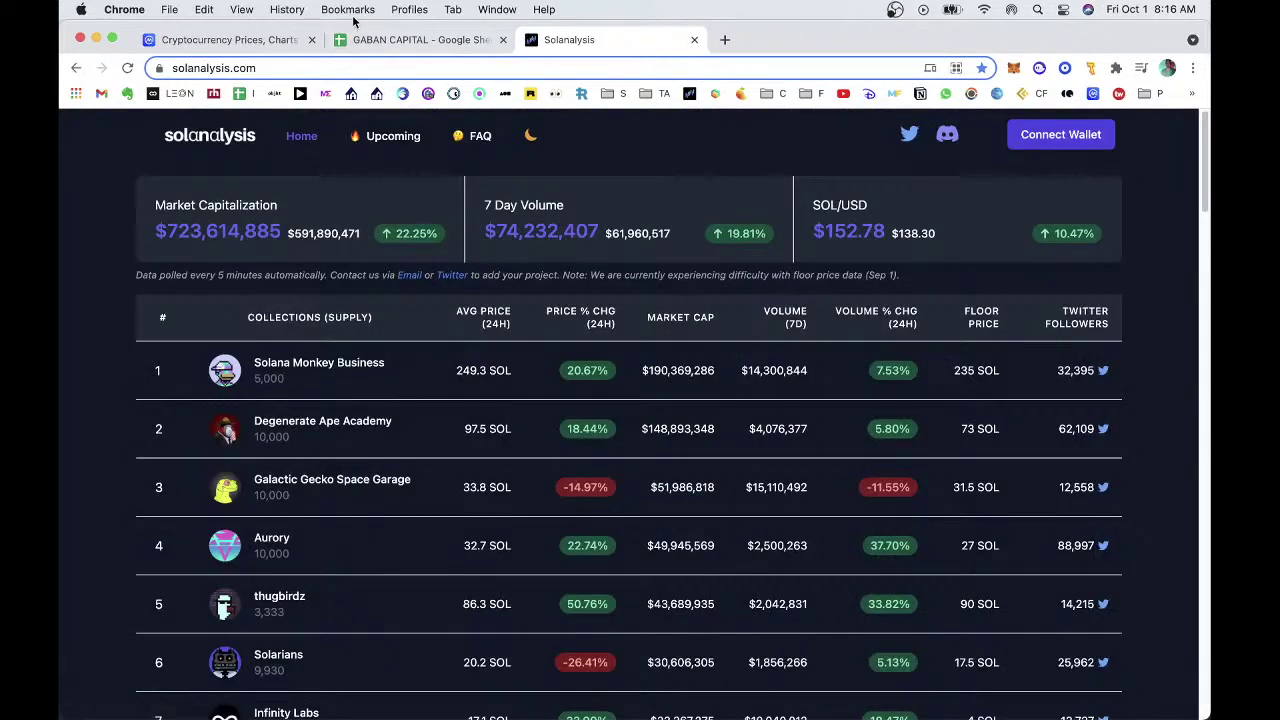
click(380, 40)
click(424, 510)
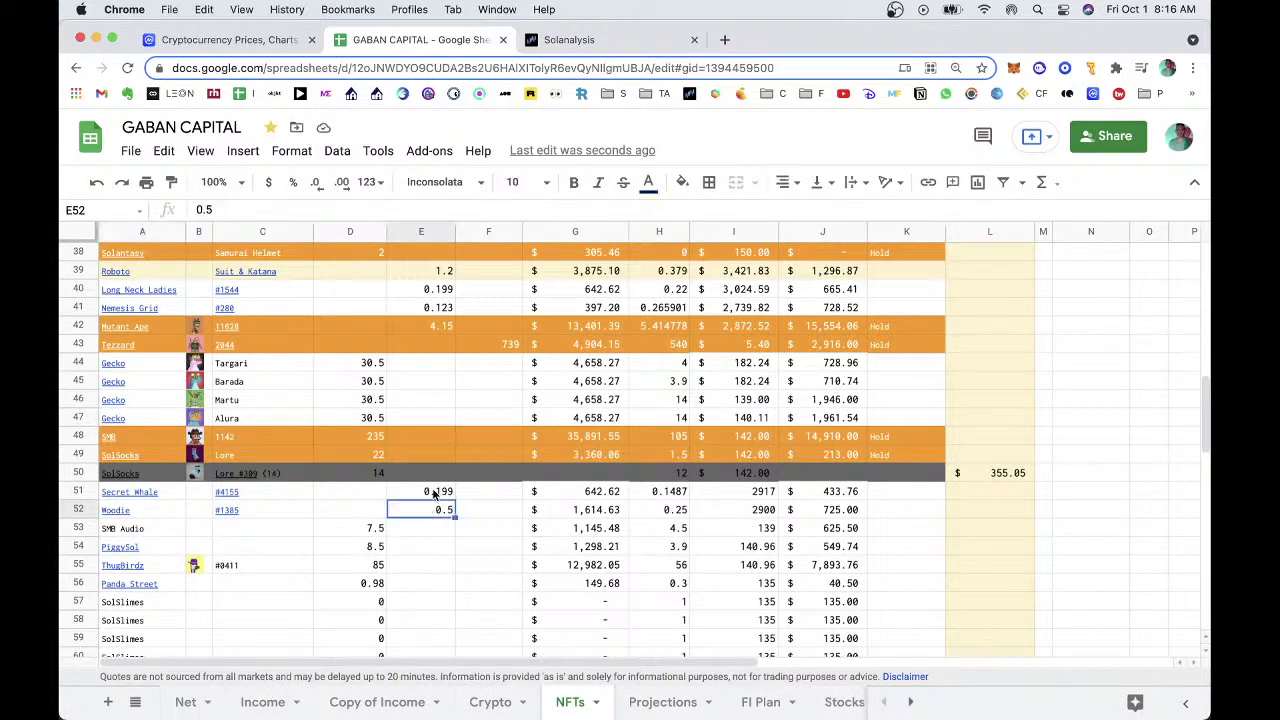
text(0.489)
key(Return)
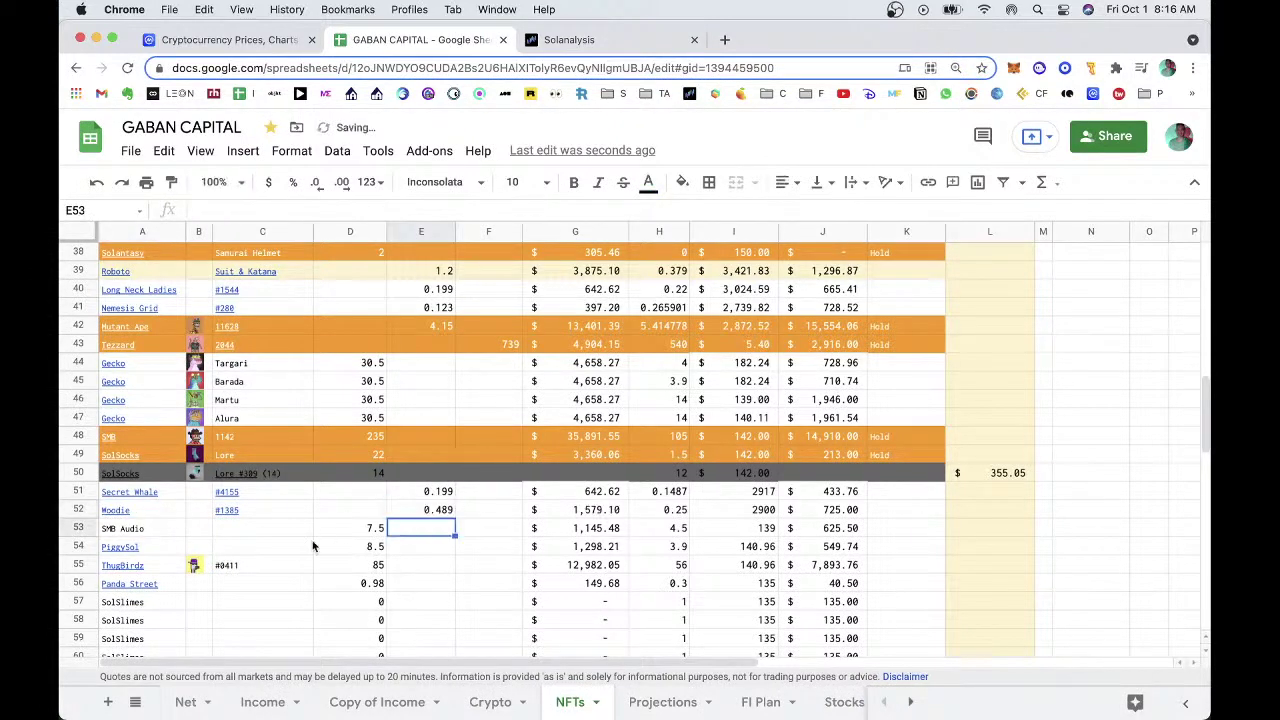
Look up the Piggy Sol Gang floor price on Solanart through the row 54 link and set D54 to 6.51.
click(160, 547)
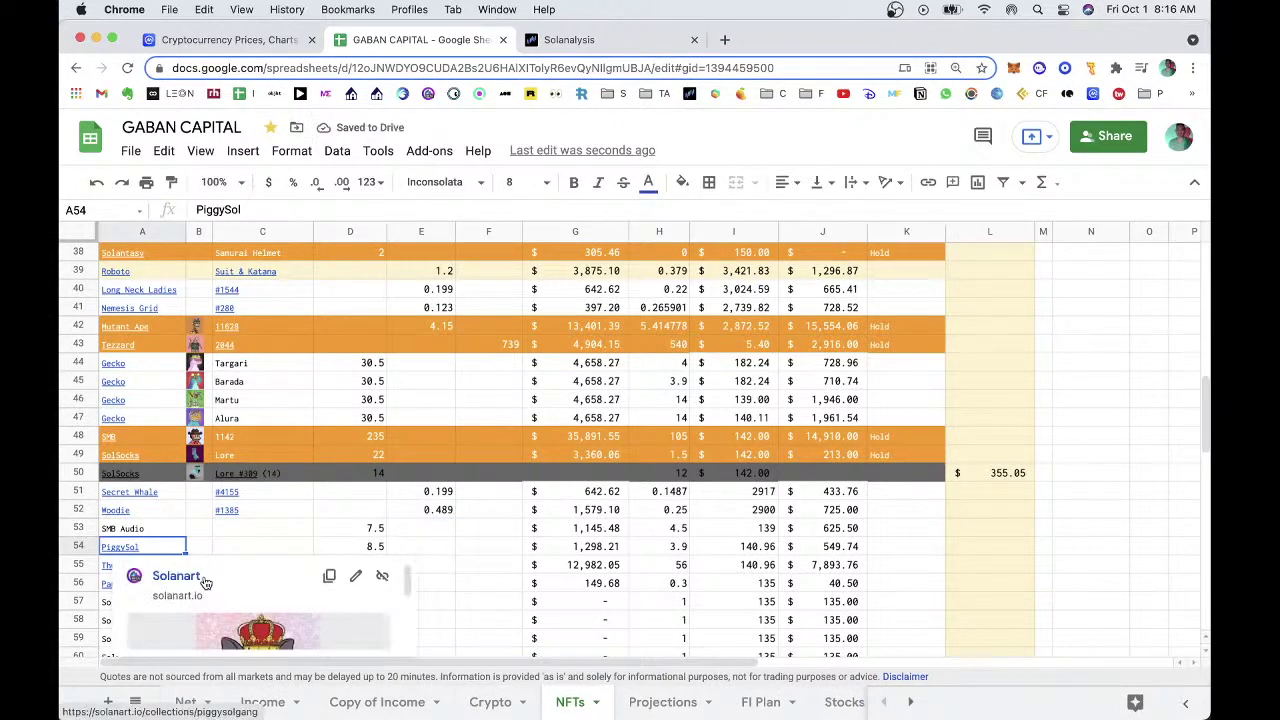
click(205, 566)
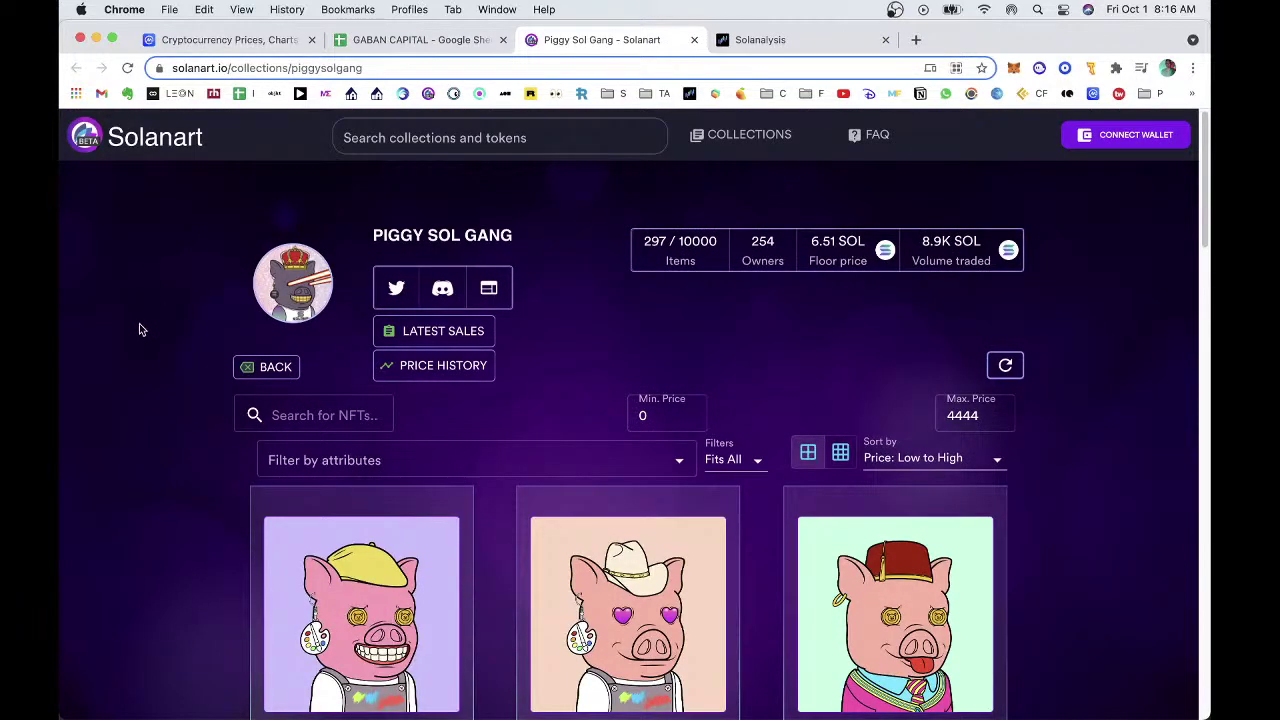
scroll(116, 435, down, 5)
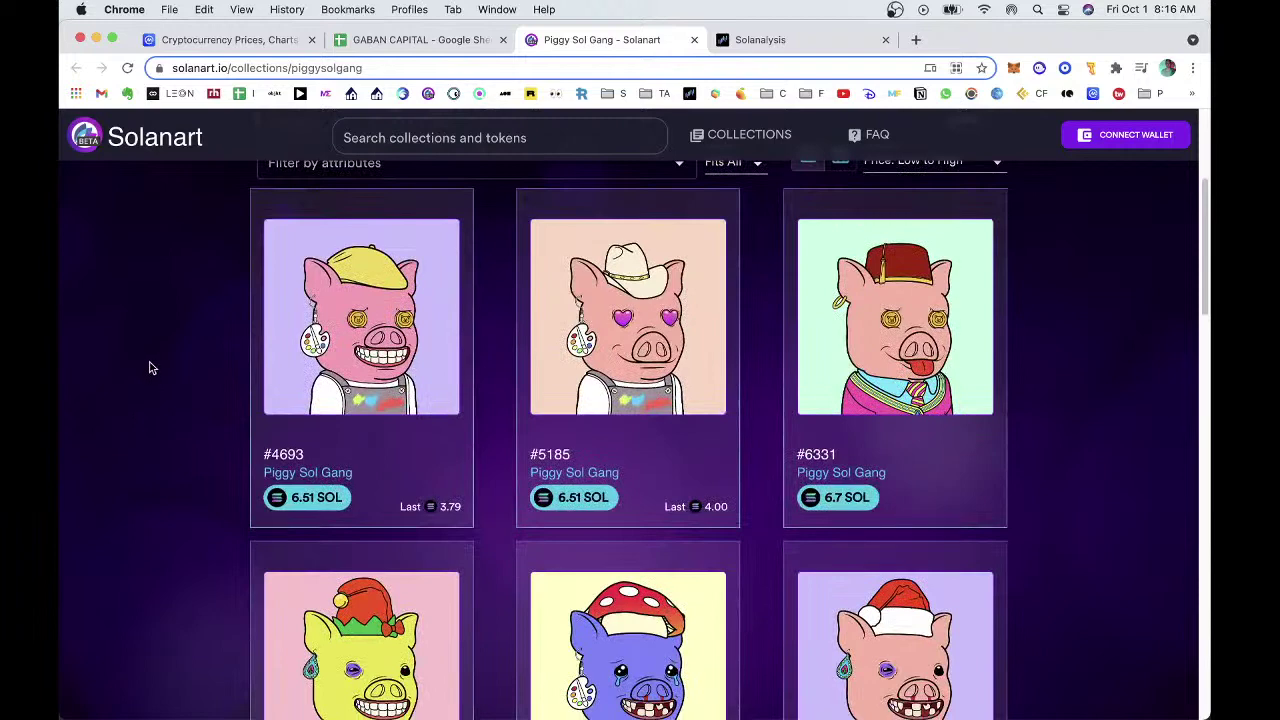
key(super+w)
click(352, 546)
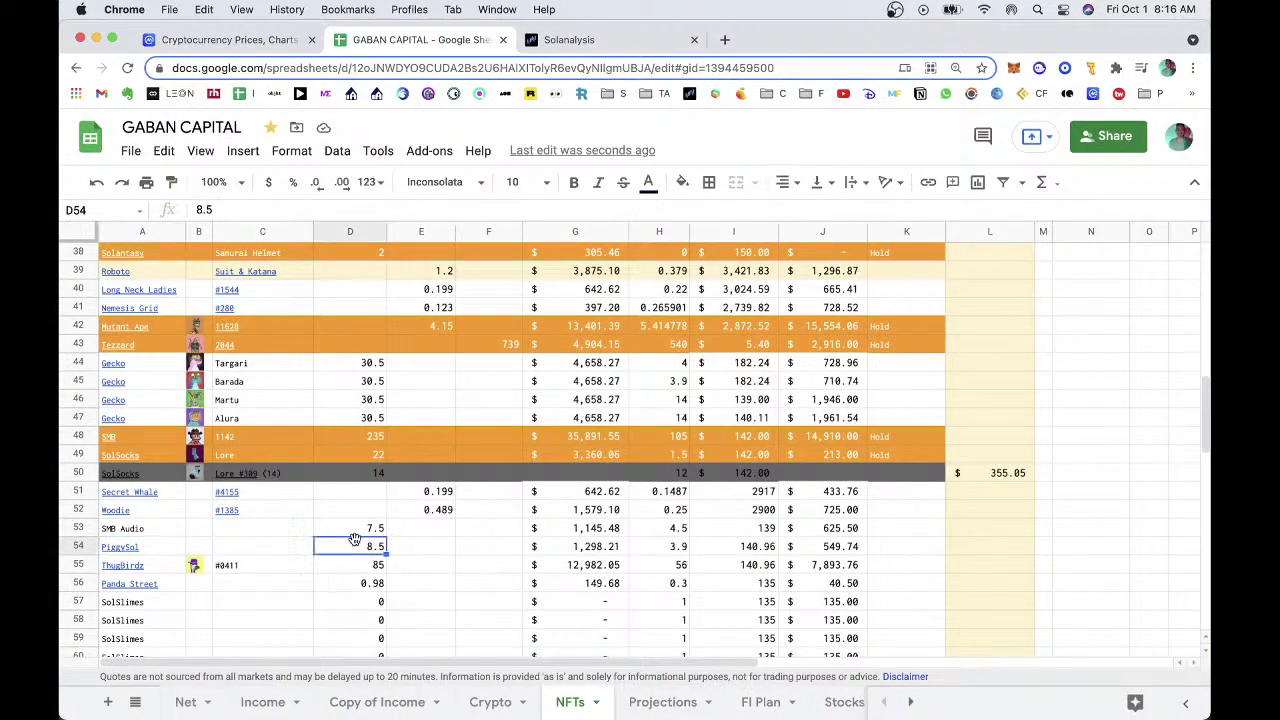
text(6)
key(Return)
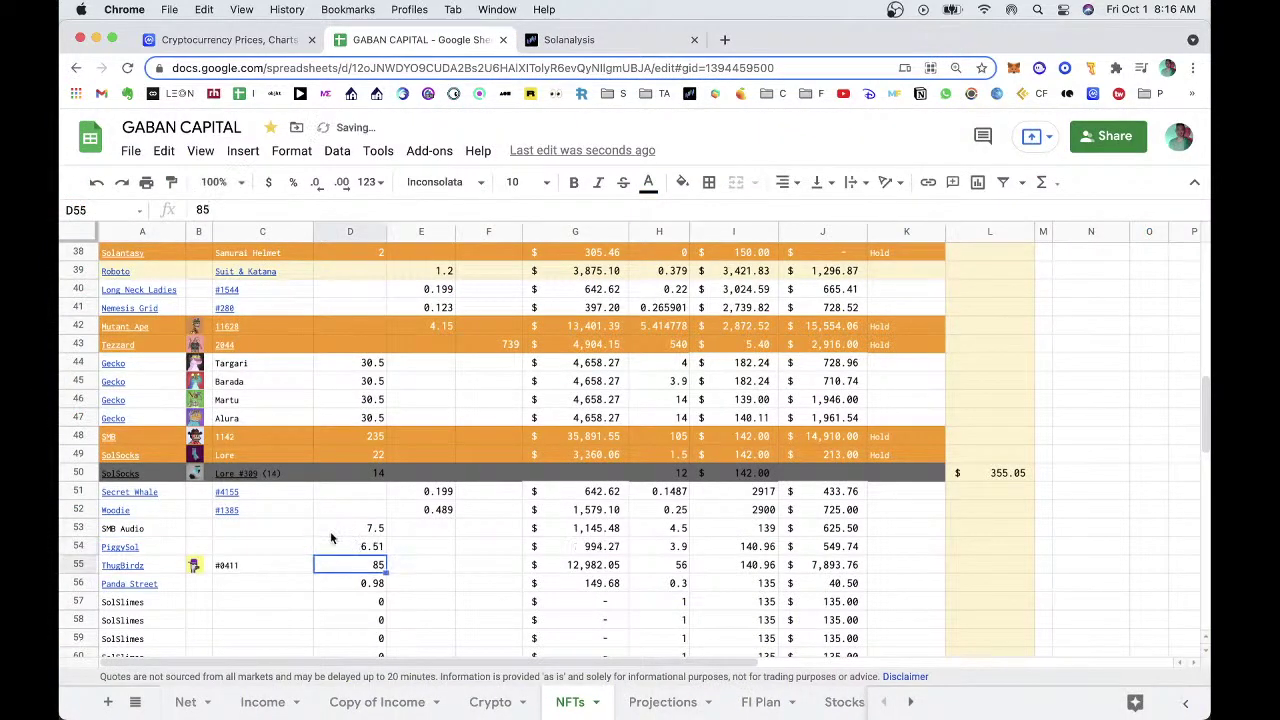
Look up the Thug Birdz floor price on Solanart through the row 55 link and set D55 to 84.
click(145, 566)
click(195, 598)
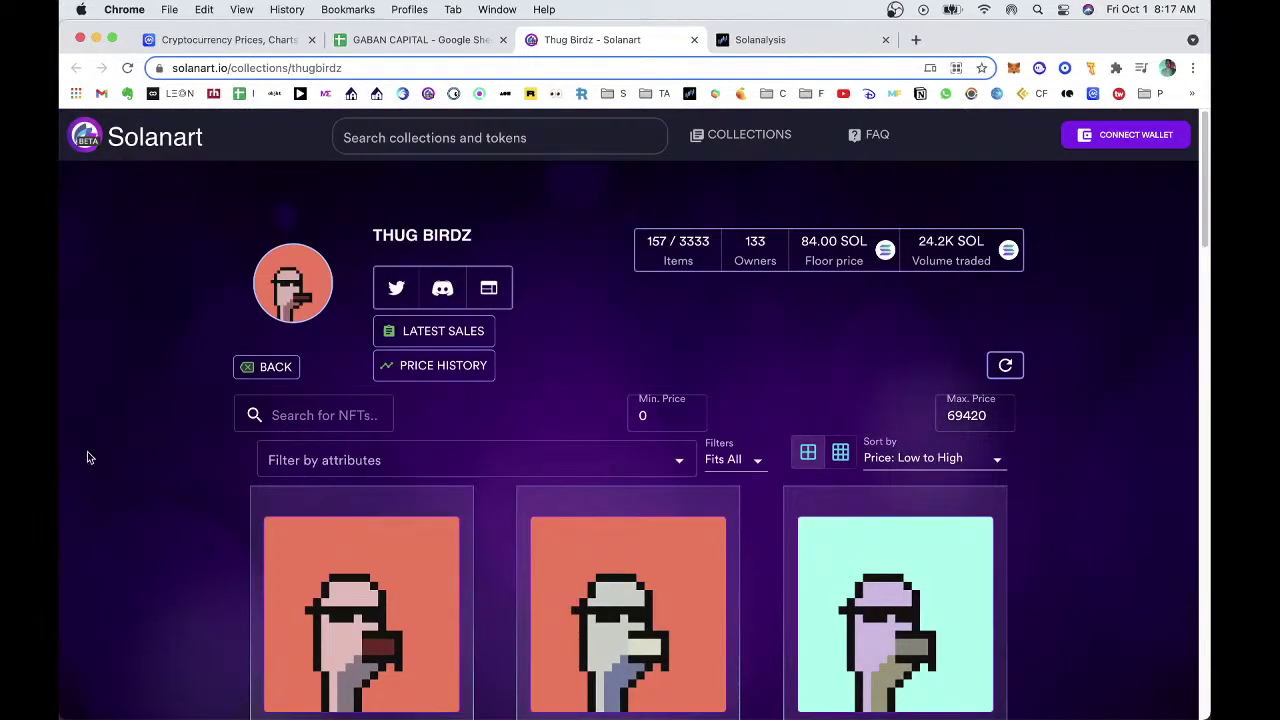
scroll(87, 451, down, 3)
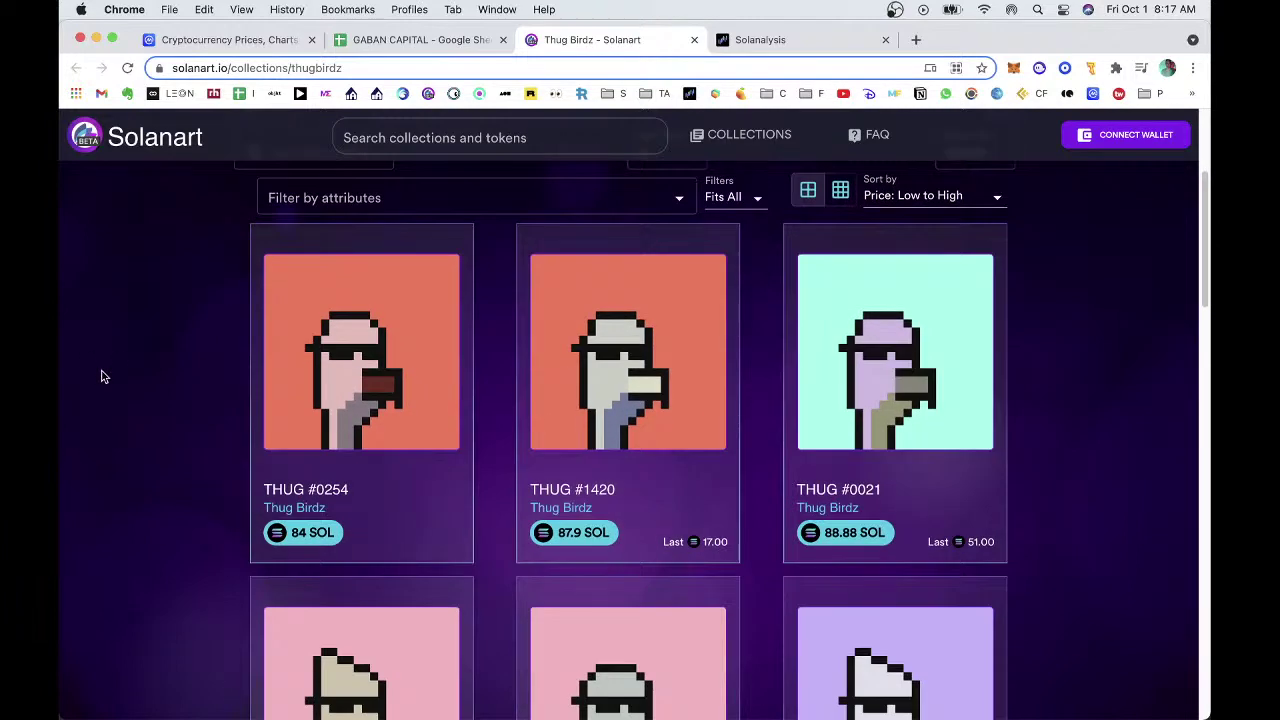
key(super+w)
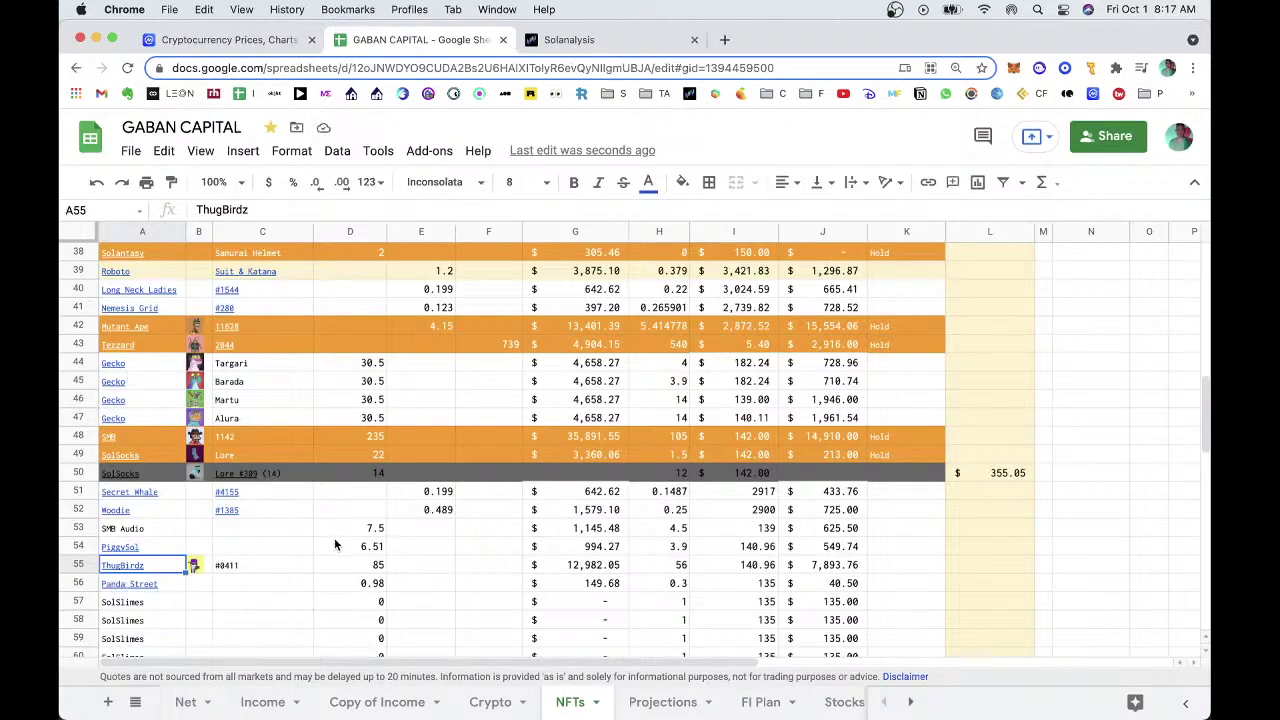
click(350, 566)
key(Return)
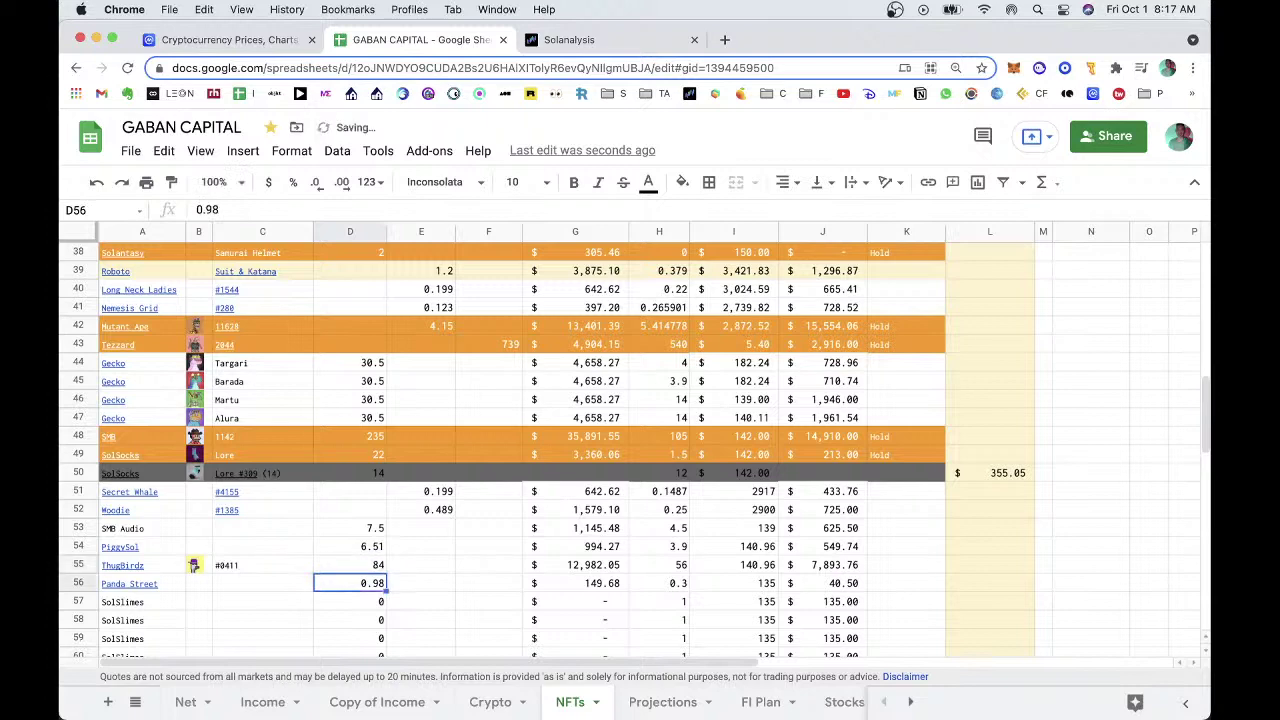
click(661, 565)
Look up the Panda Street floor price on DigitalEyes through the row 56 link and set D56 to 0.96.
scroll(424, 516, down, 5)
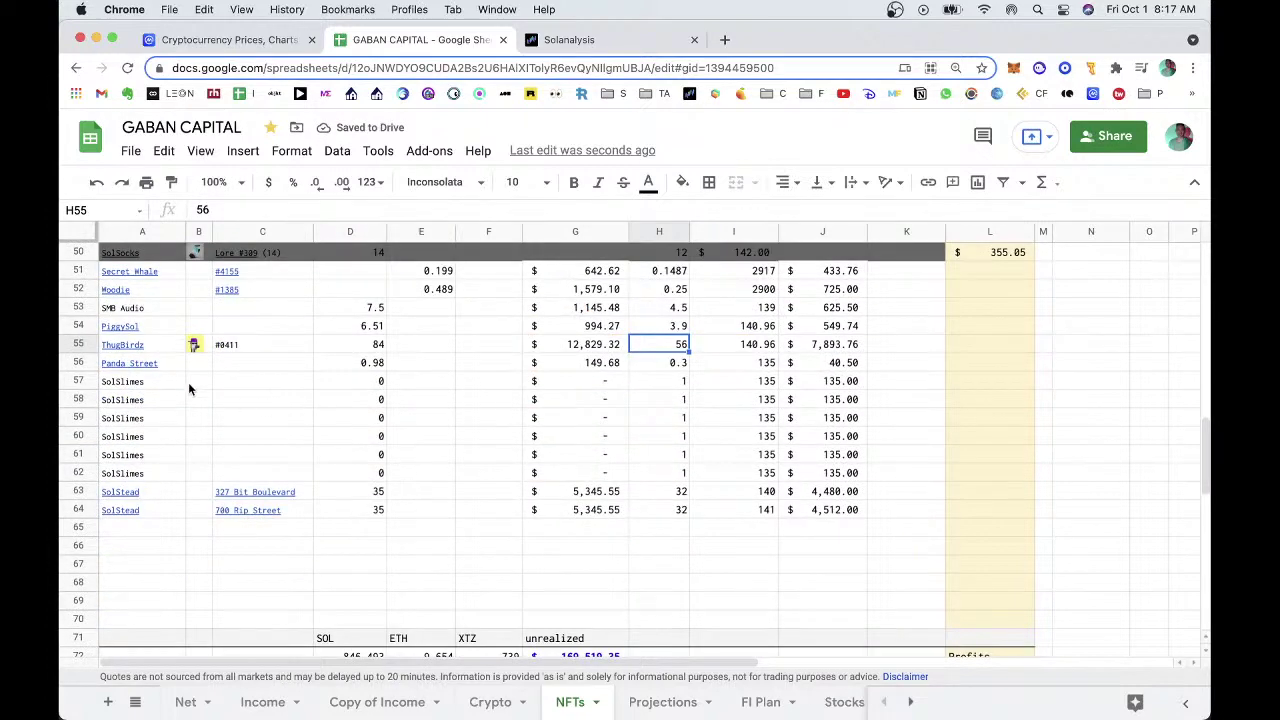
click(150, 363)
click(266, 392)
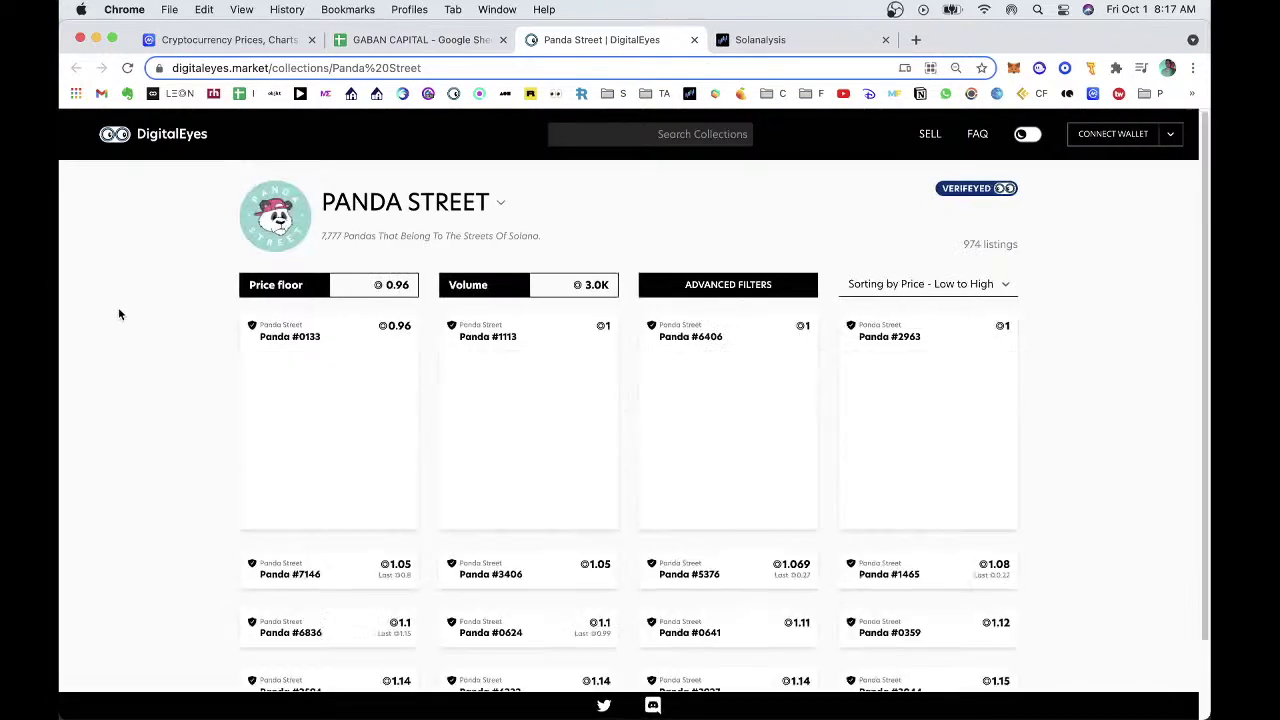
key(super+w)
click(350, 364)
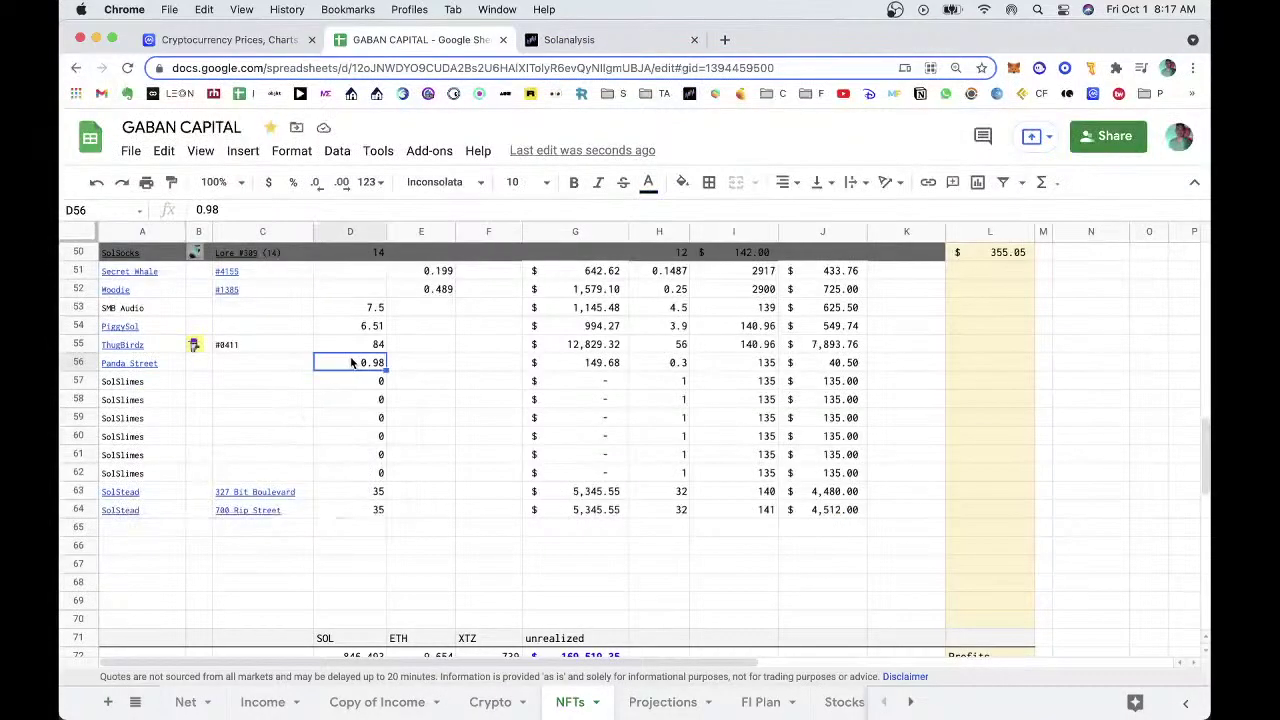
text(0.96)
key(Return)
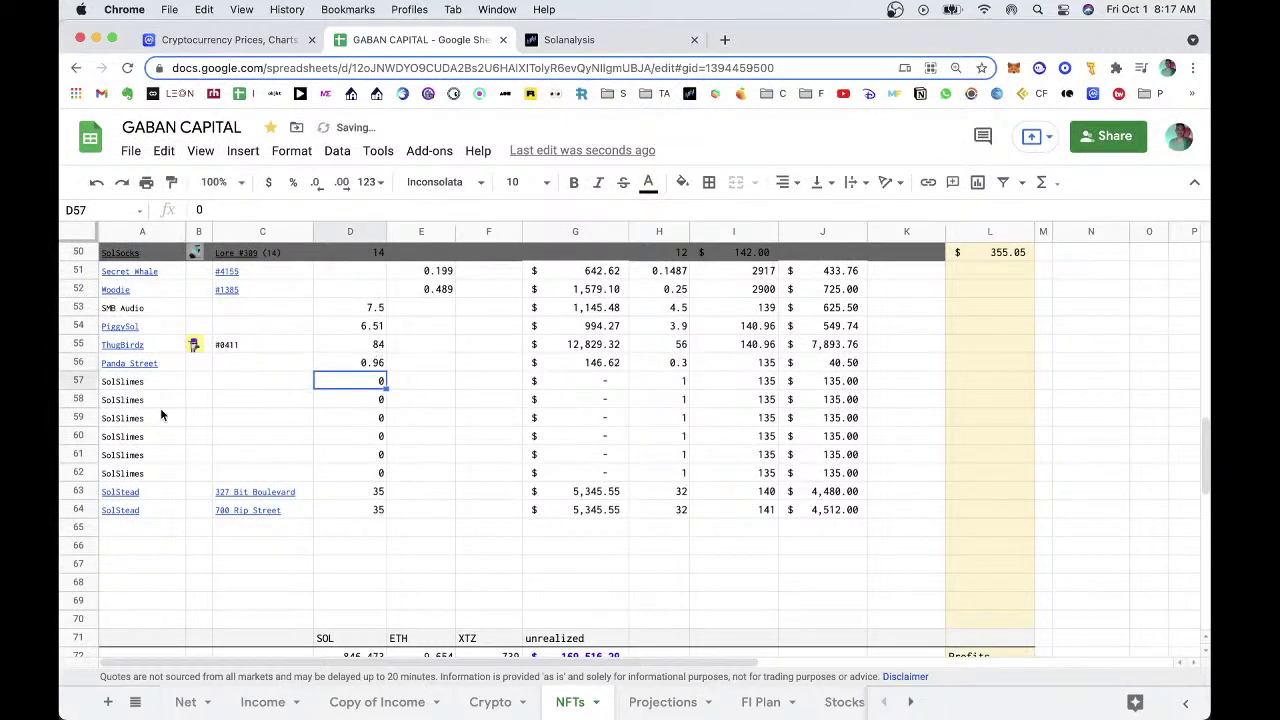
Look up the Solsteads Surreal Estate floor price on DigitalEyes and set both SolStead rows, D63 and D64, to 37.
click(137, 490)
click(185, 521)
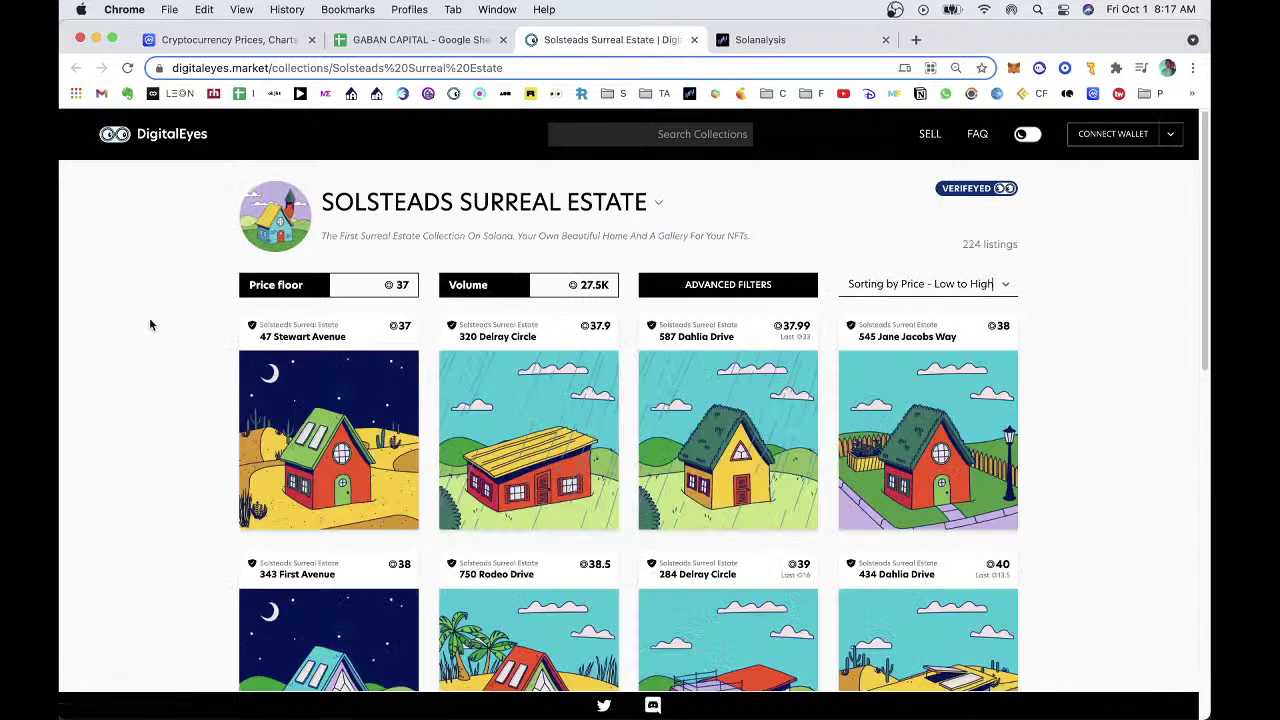
key(super+w)
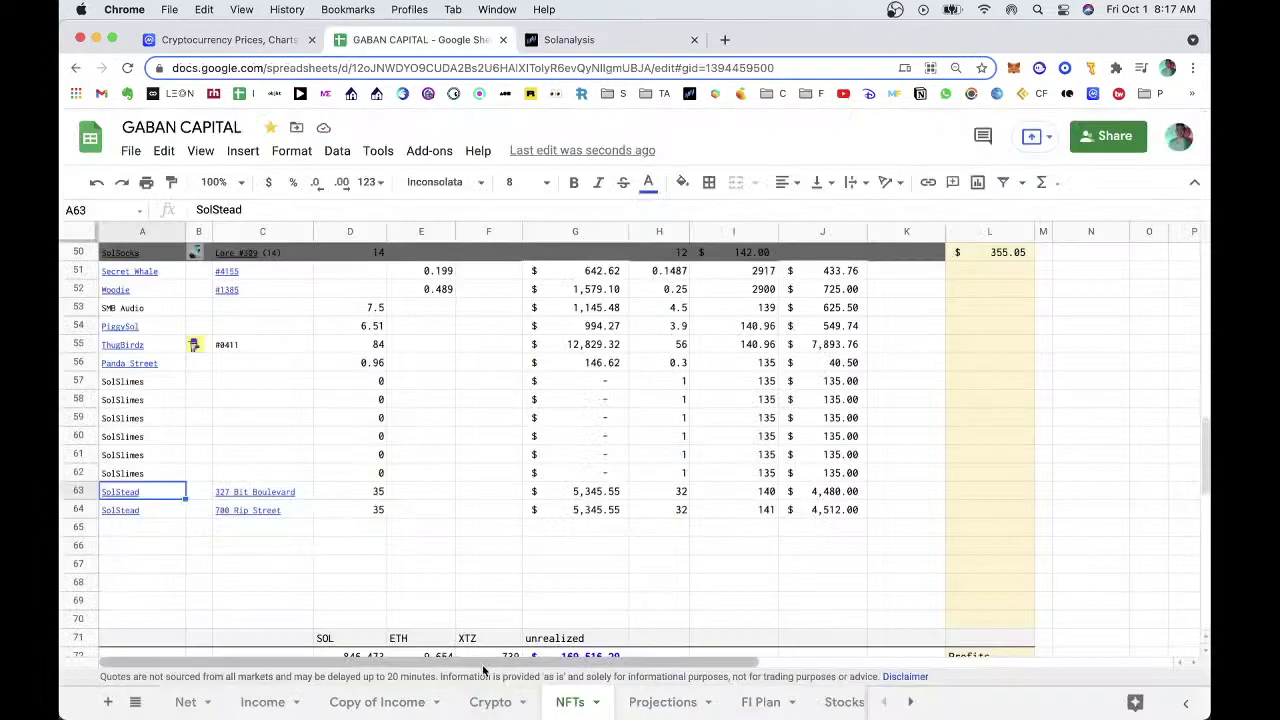
click(344, 492)
text(37)
key(Return)
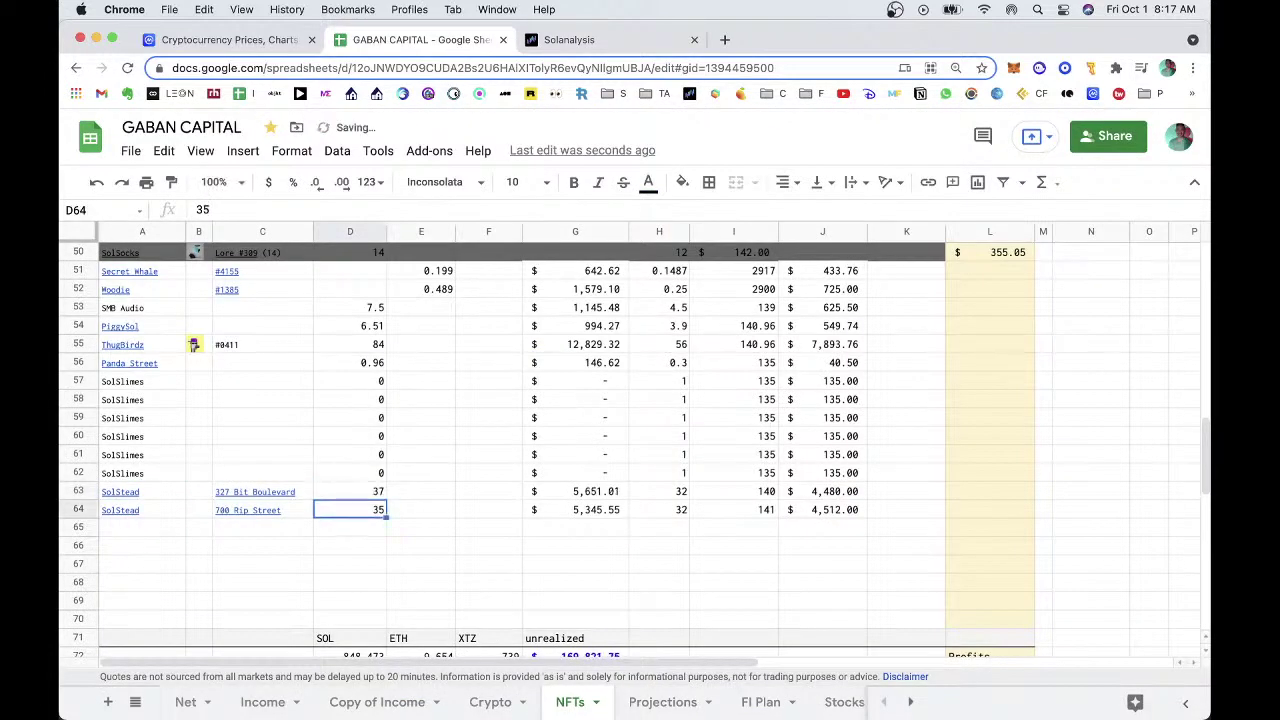
text(37)
key(Return)
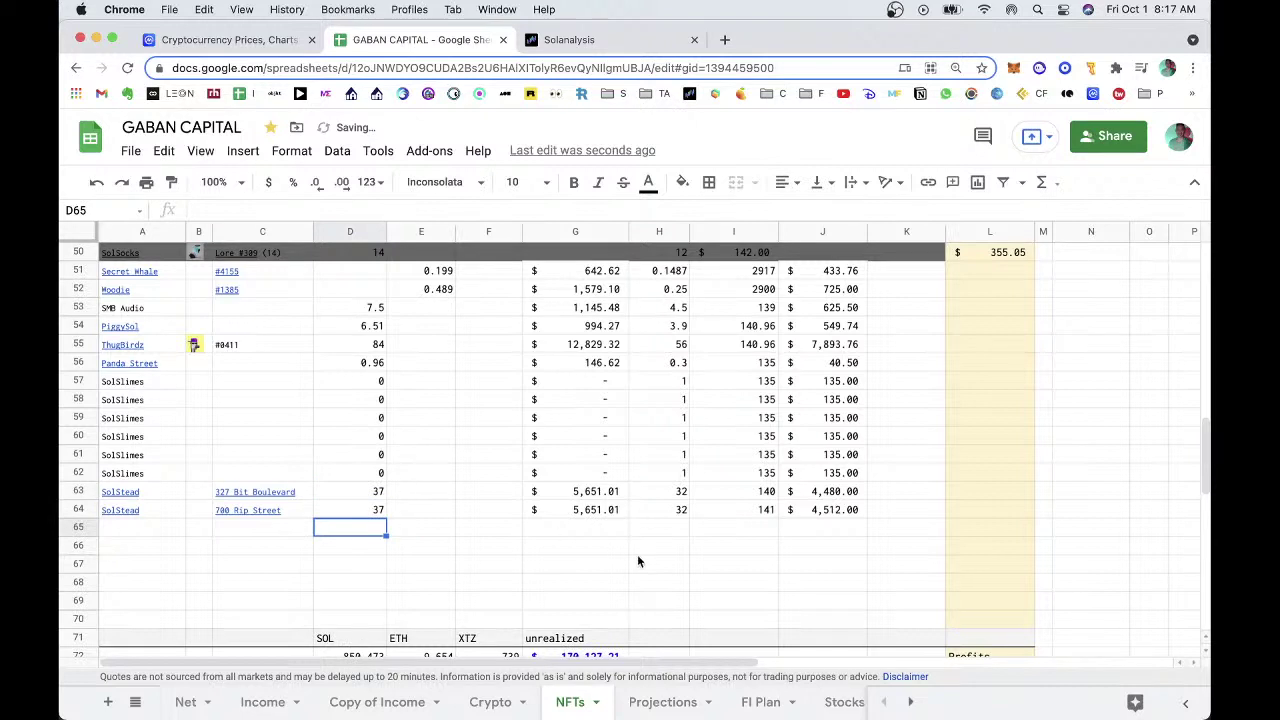
Check the SolStead values in H63:H64 and browse the Solsteads Surreal Estate listings on DigitalEyes, comparing houses and asking prices.
drag(666, 491, 670, 512)
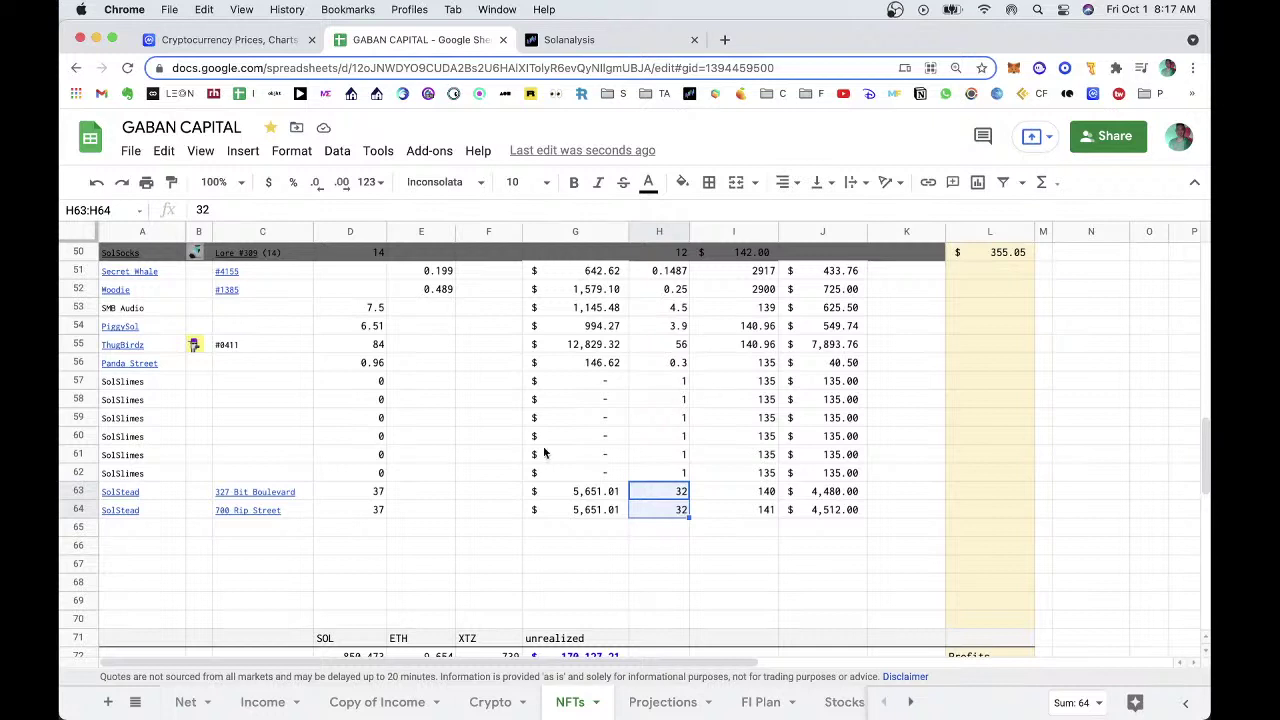
click(148, 491)
click(186, 538)
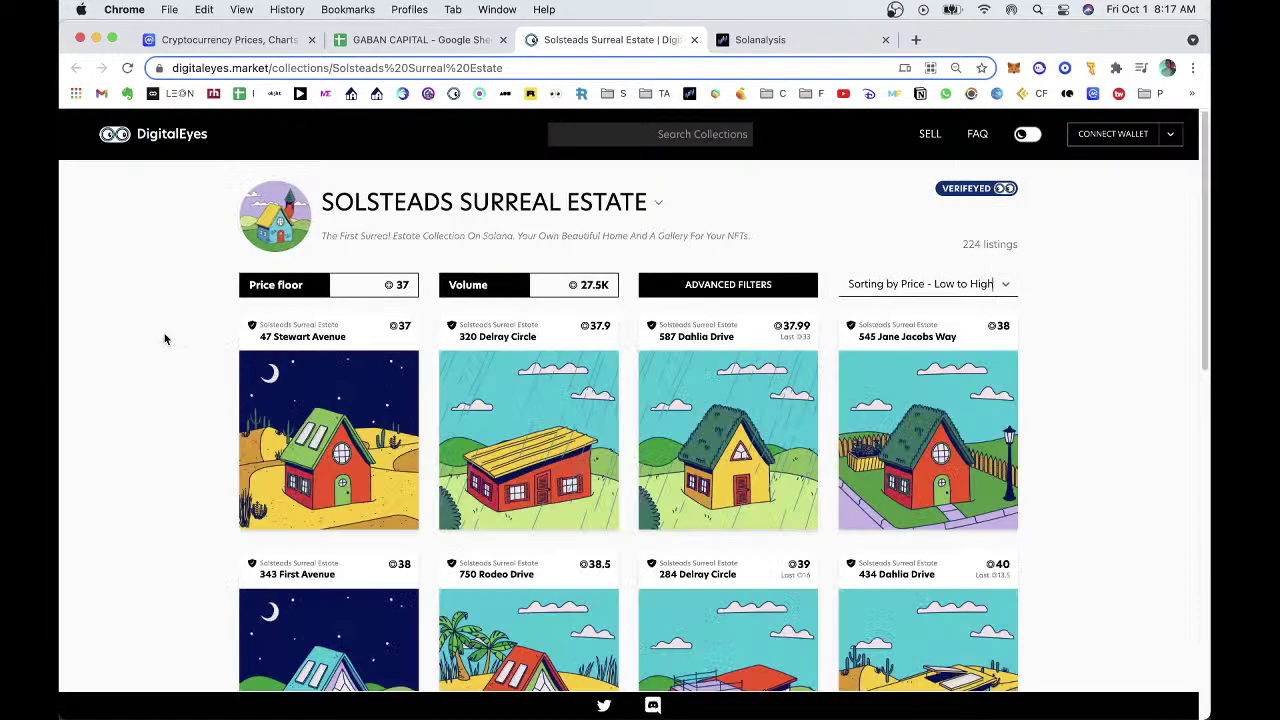
scroll(163, 343, down, 5)
scroll(151, 400, down, 5)
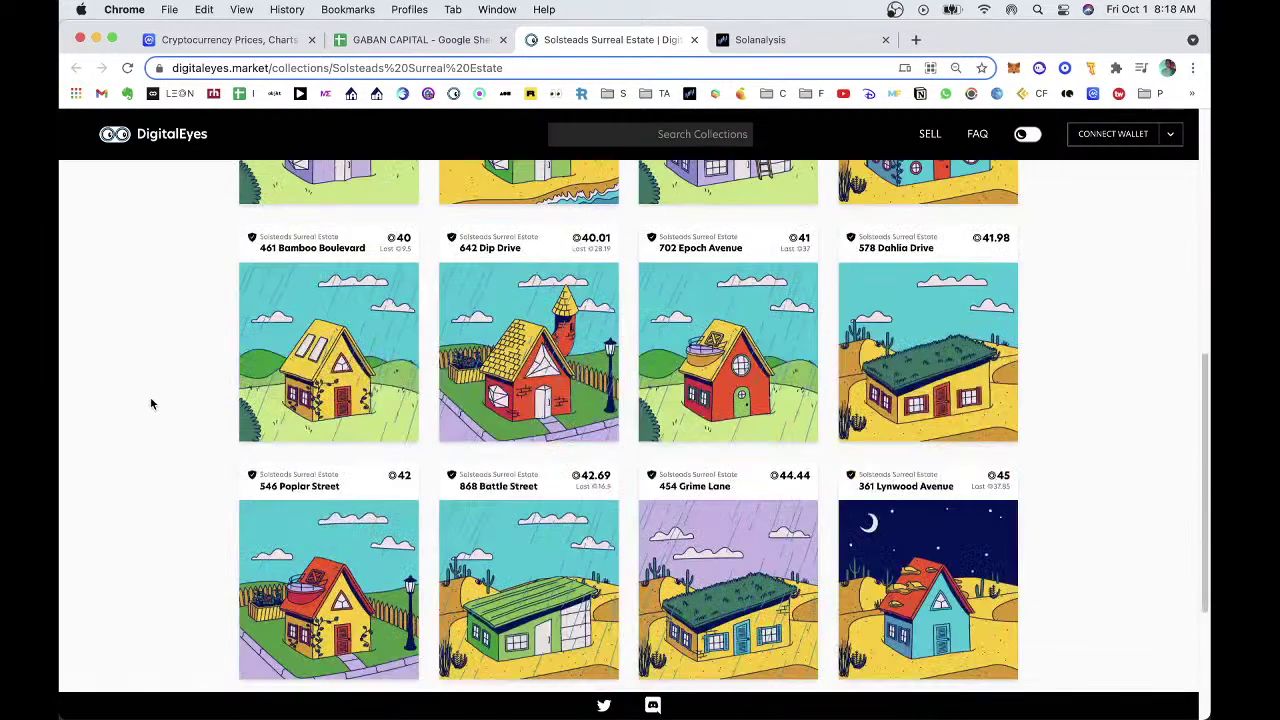
scroll(129, 343, down, 4)
scroll(139, 382, up, 5)
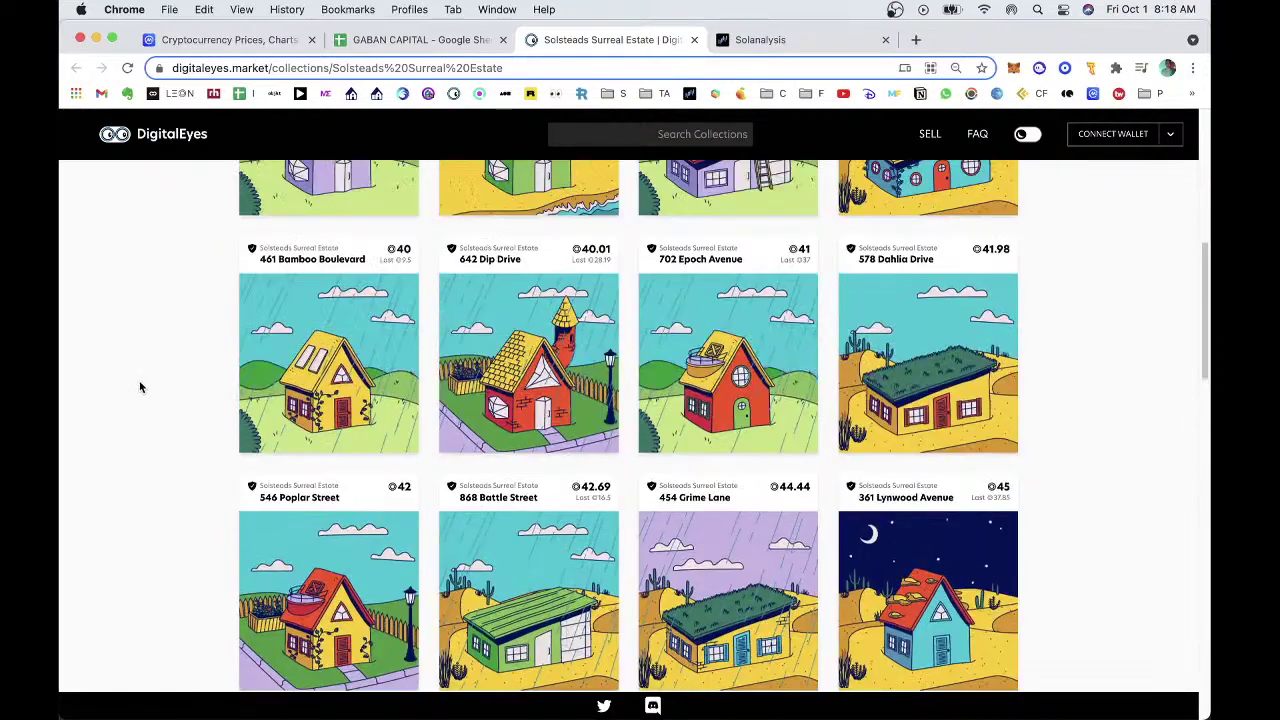
scroll(134, 386, down, 6)
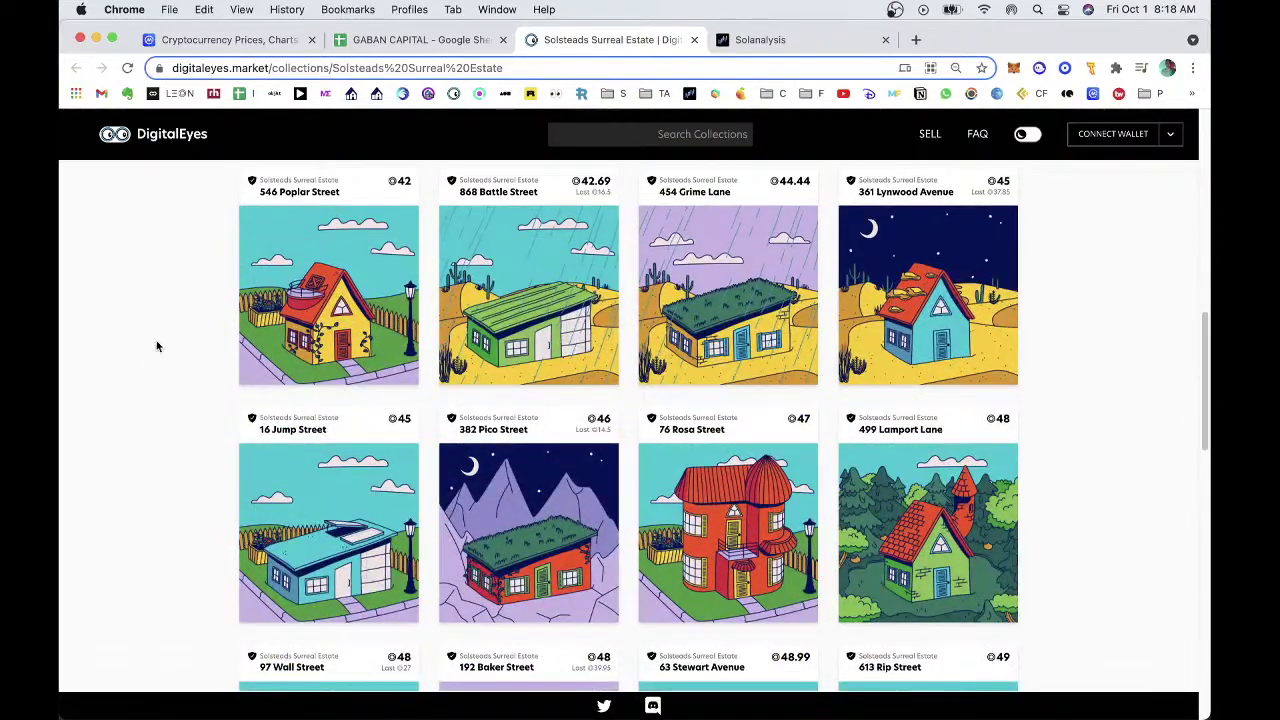
scroll(156, 346, down, 4)
scroll(156, 346, up, 4)
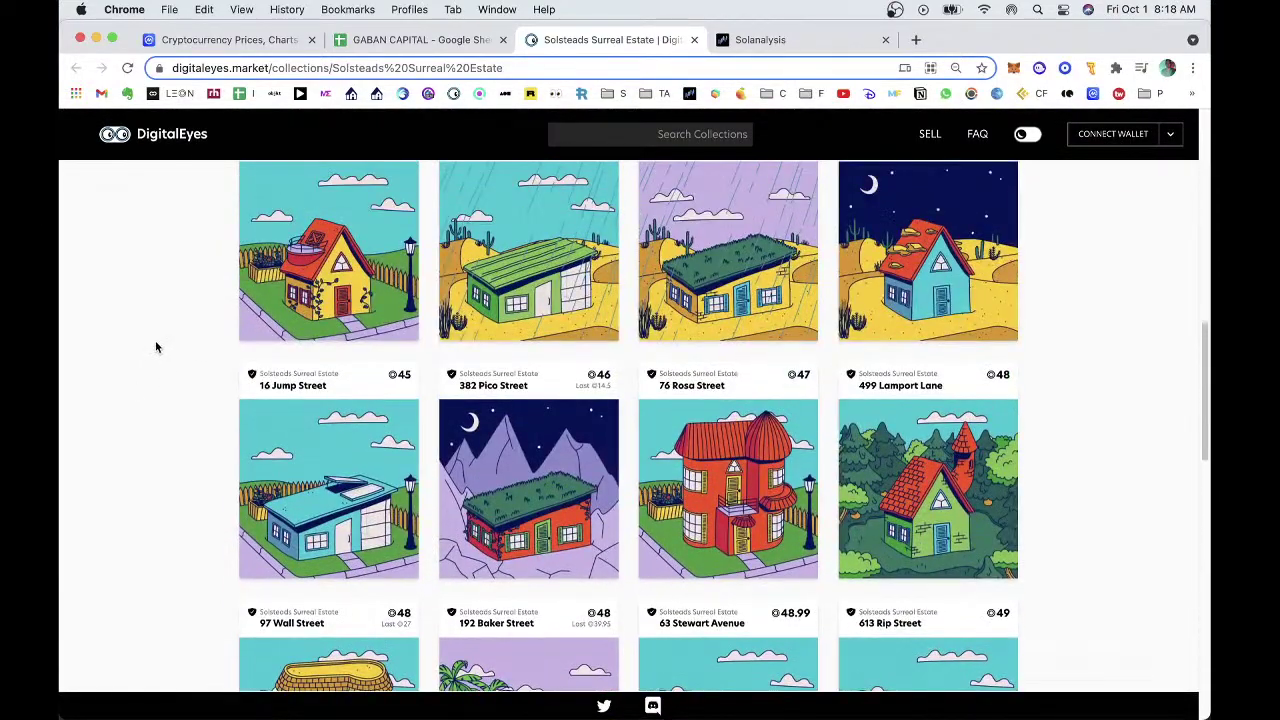
scroll(156, 347, up, 1)
scroll(155, 347, down, 7)
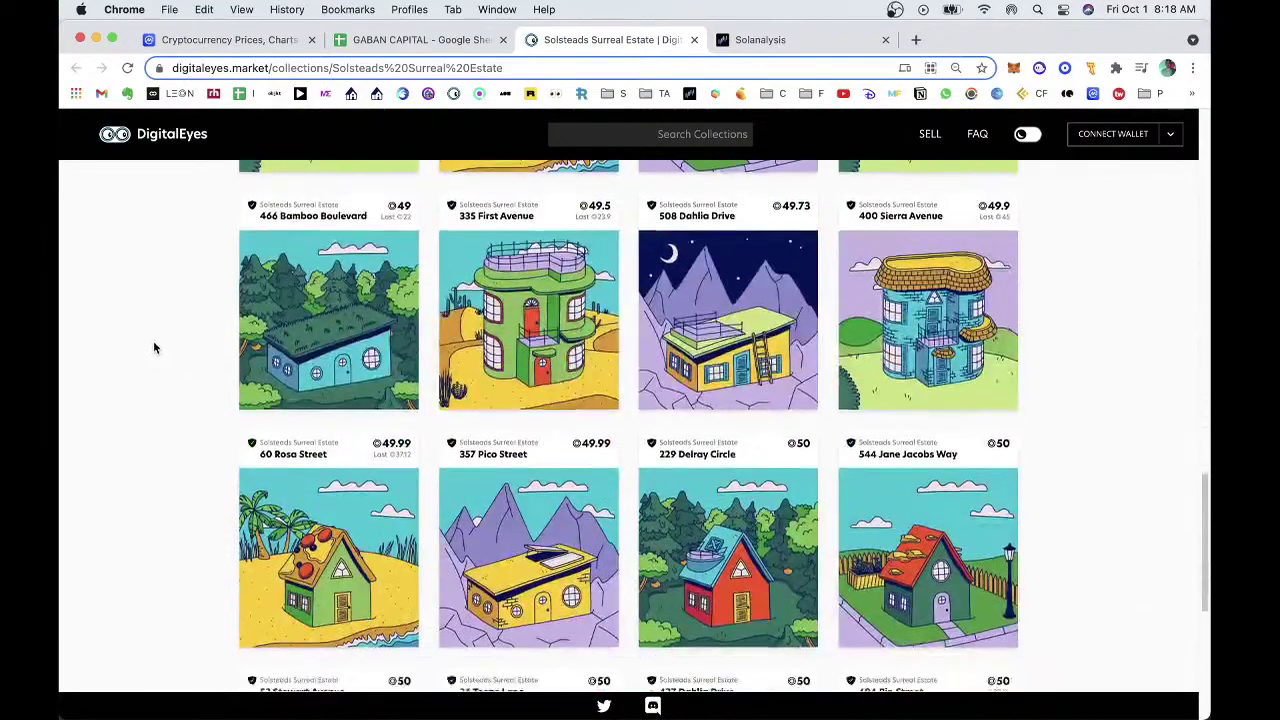
scroll(154, 347, down, 4)
scroll(318, 376, down, 2)
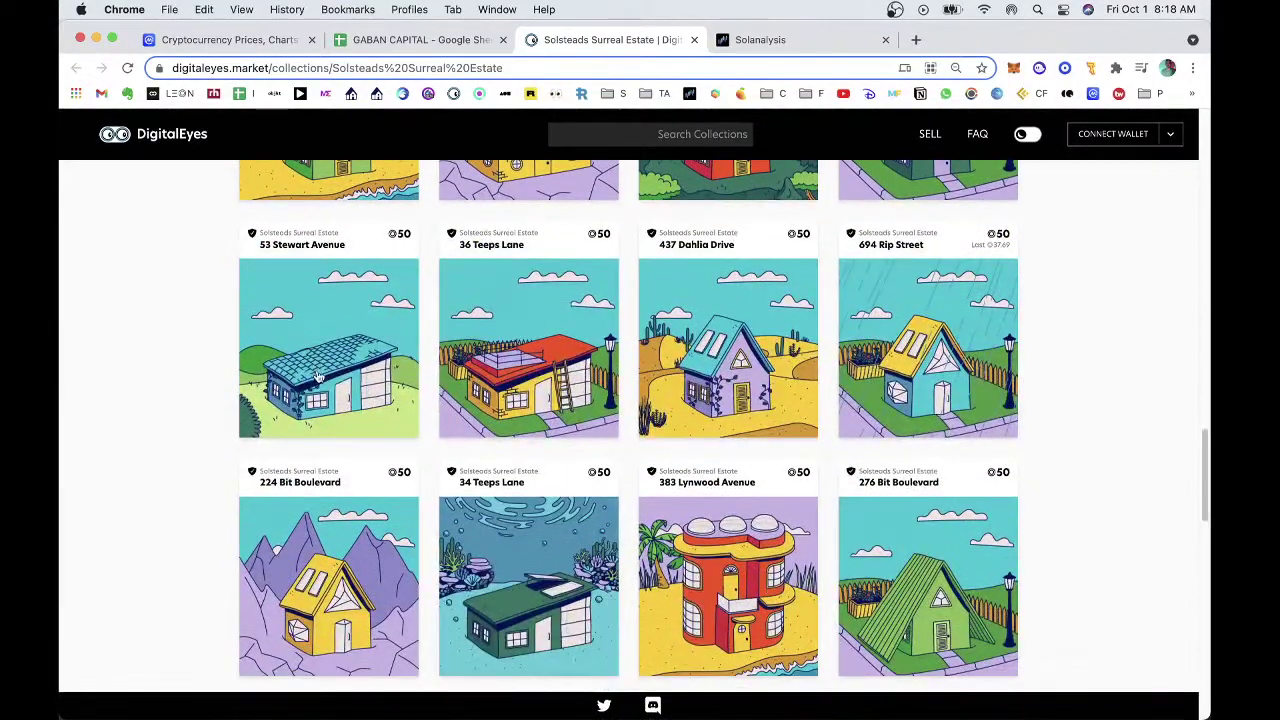
View the listing details of the 53 Stewart Avenue house in the Solsteads Surreal Estate collection.
click(364, 387)
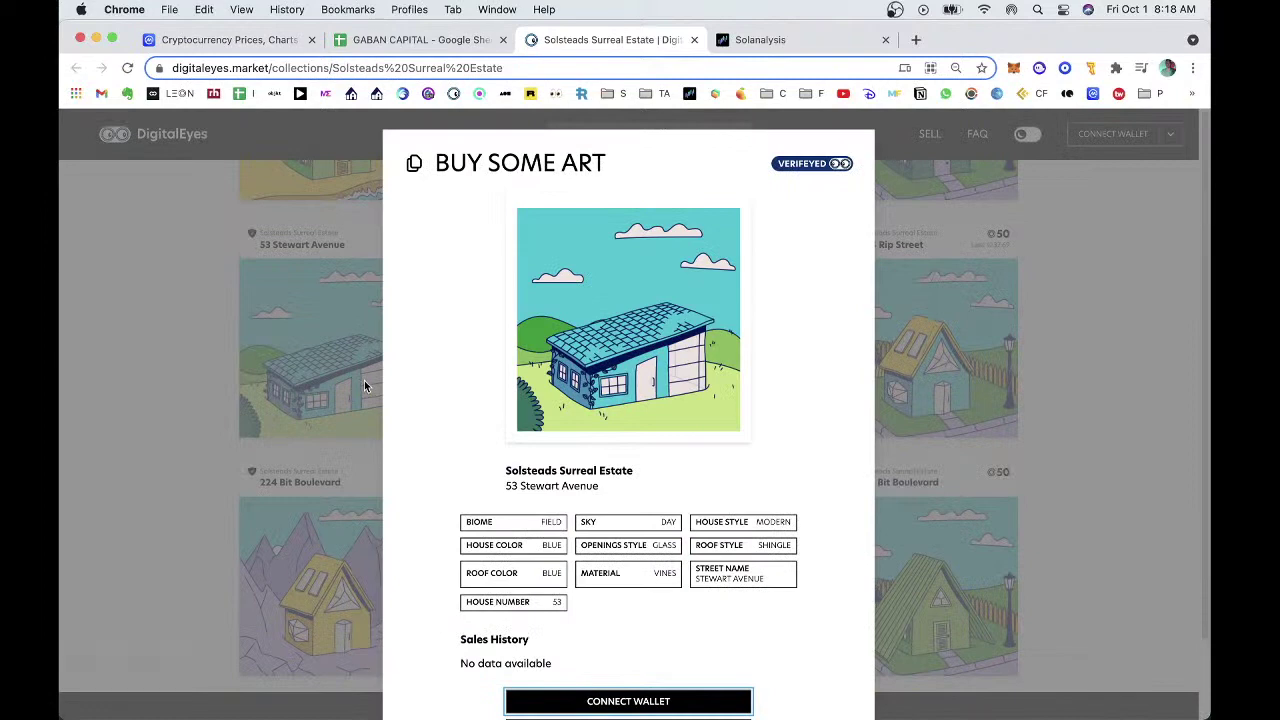
click(1107, 429)
Examine the 327 Bit Boulevard house, its neighbors and its Current Residents gallery on solsteads.com.
click(760, 40)
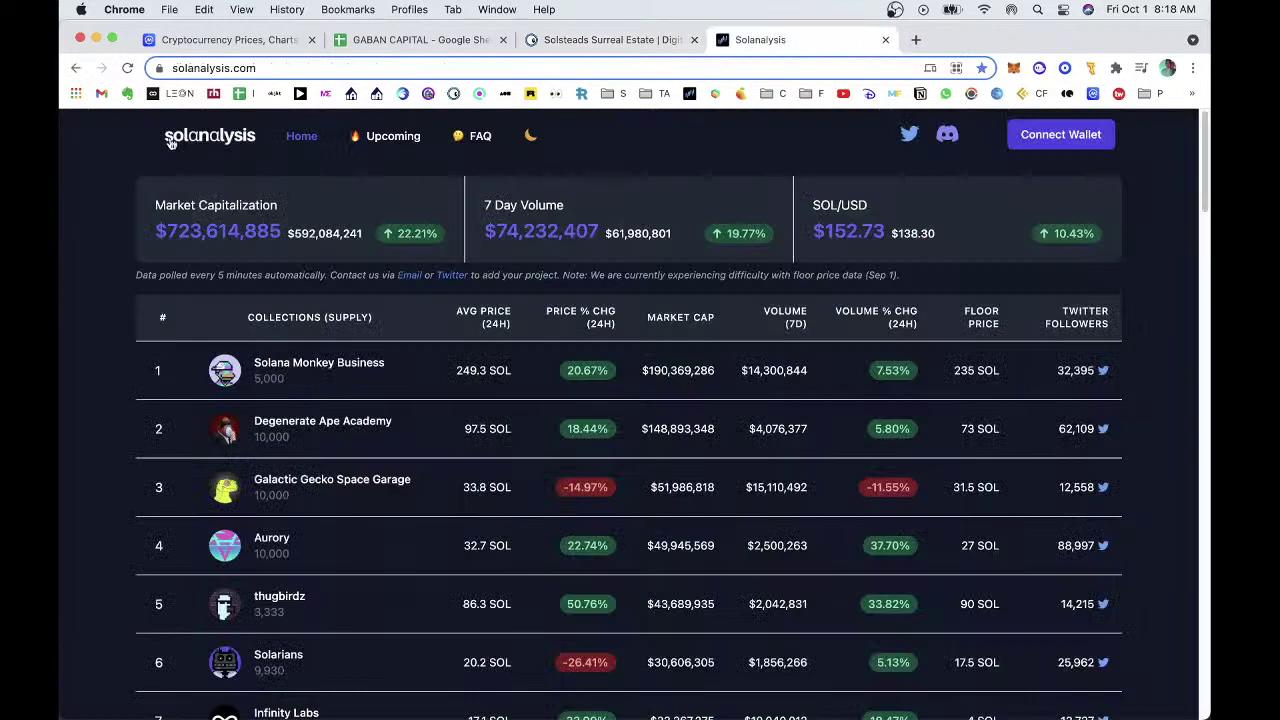
click(350, 94)
scroll(656, 484, down, 3)
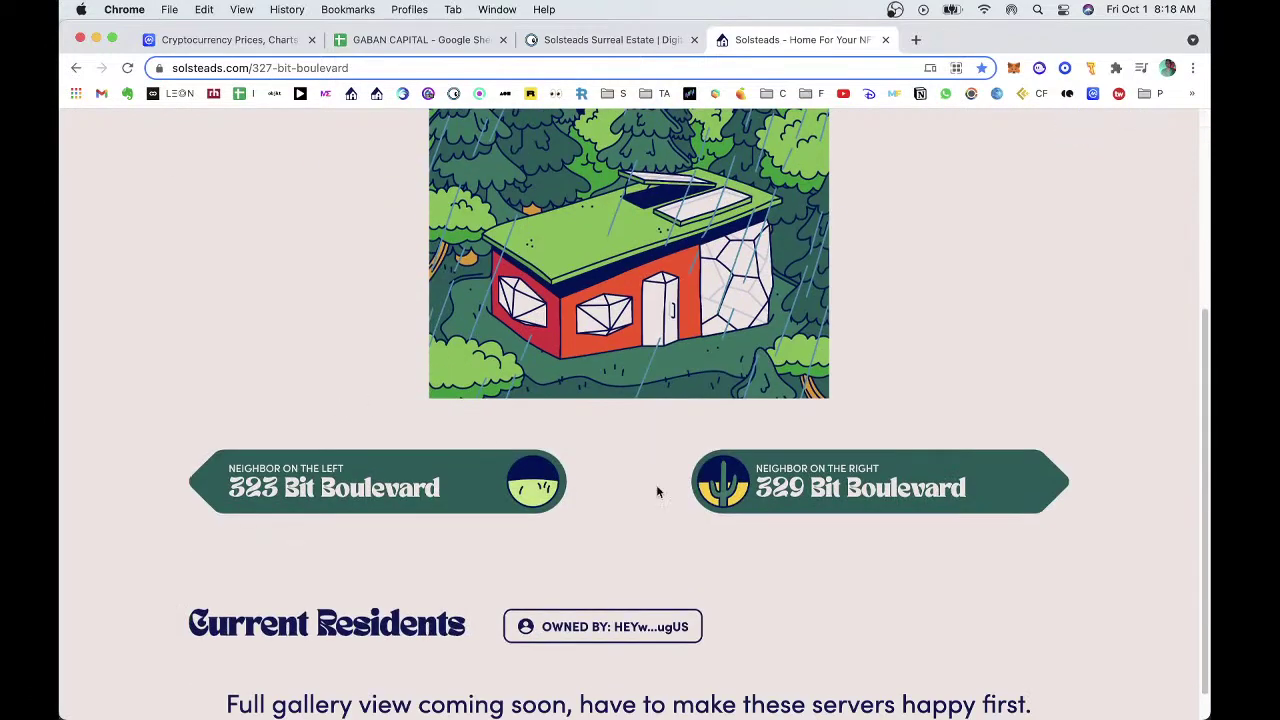
scroll(655, 460, up, 3)
scroll(652, 418, down, 1)
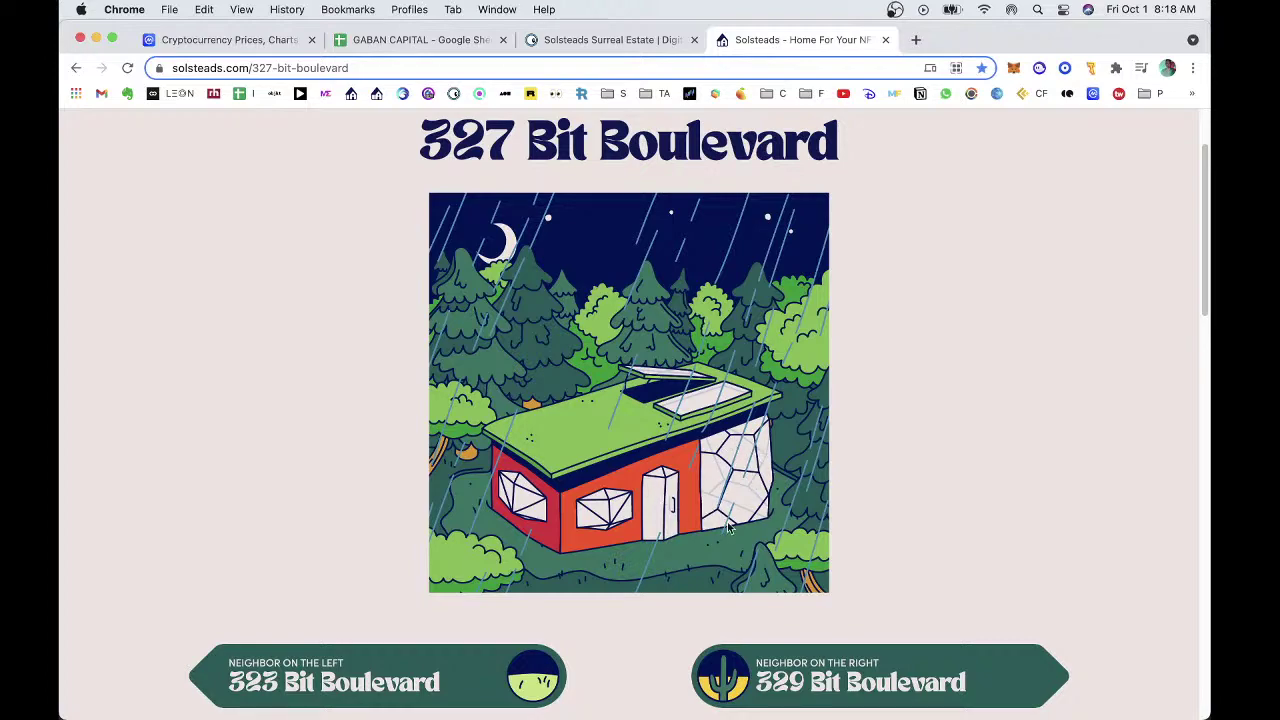
scroll(386, 423, down, 10)
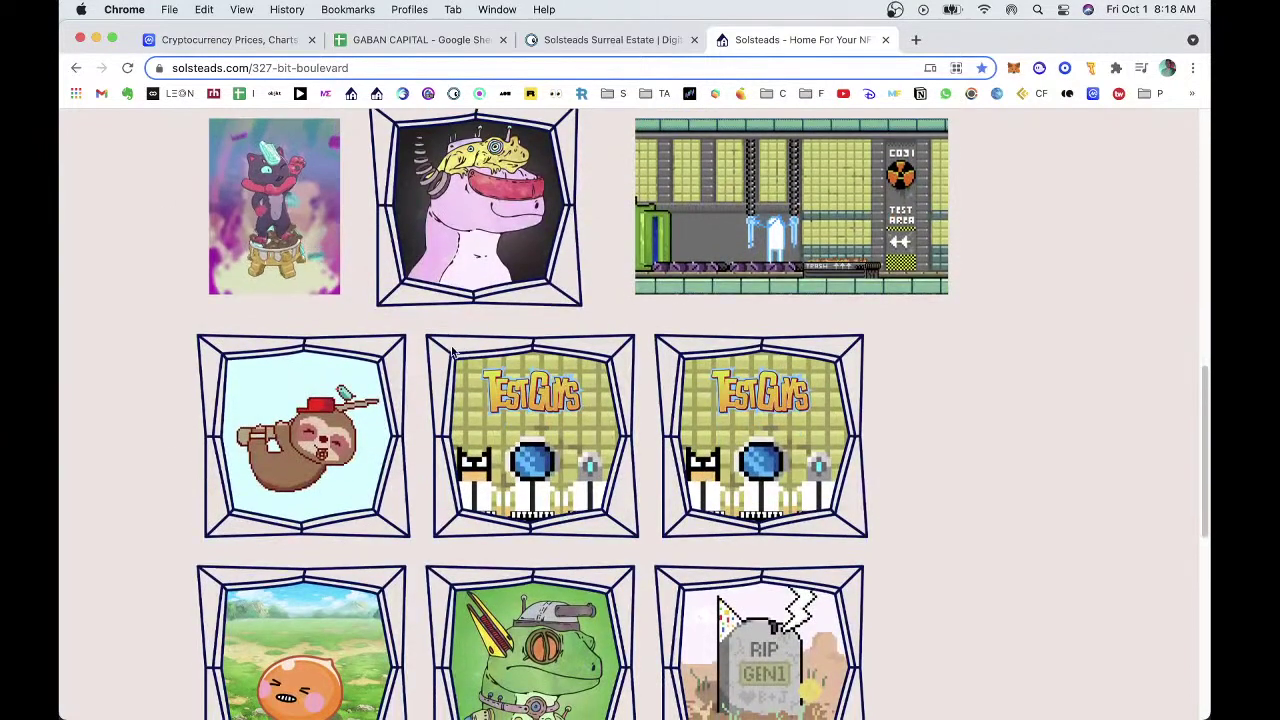
scroll(650, 385, down, 5)
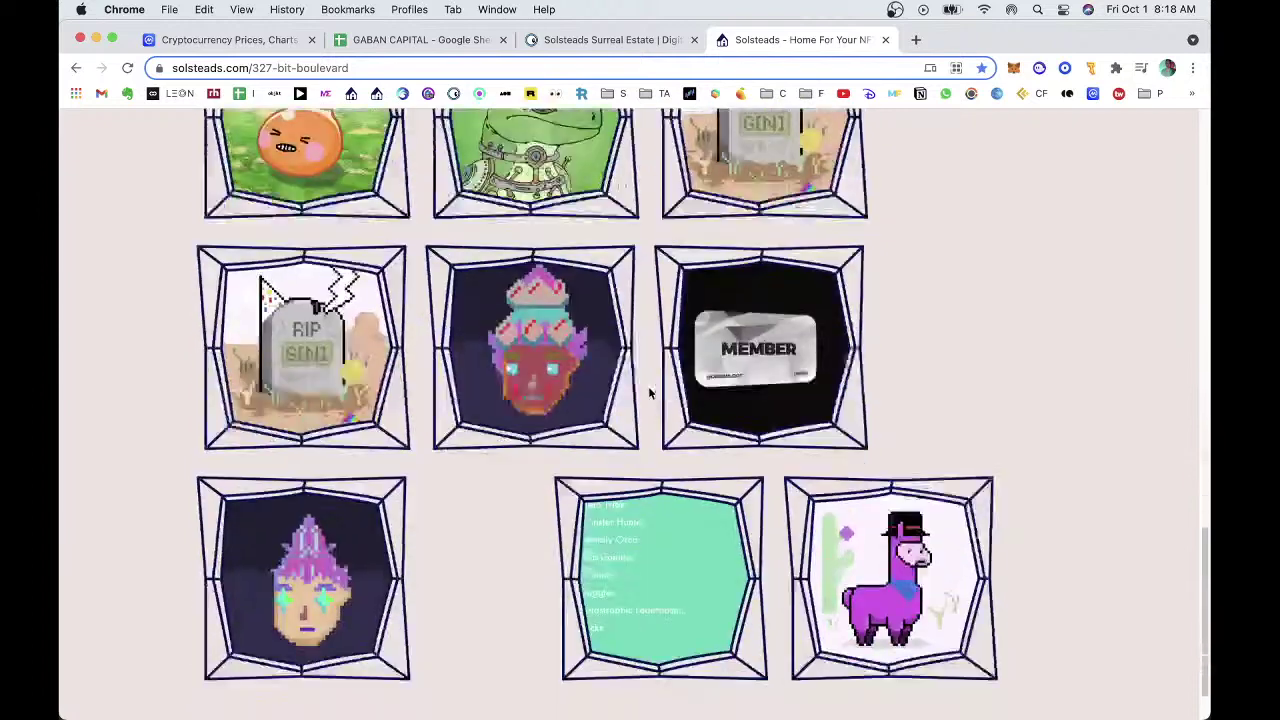
scroll(650, 390, down, 1)
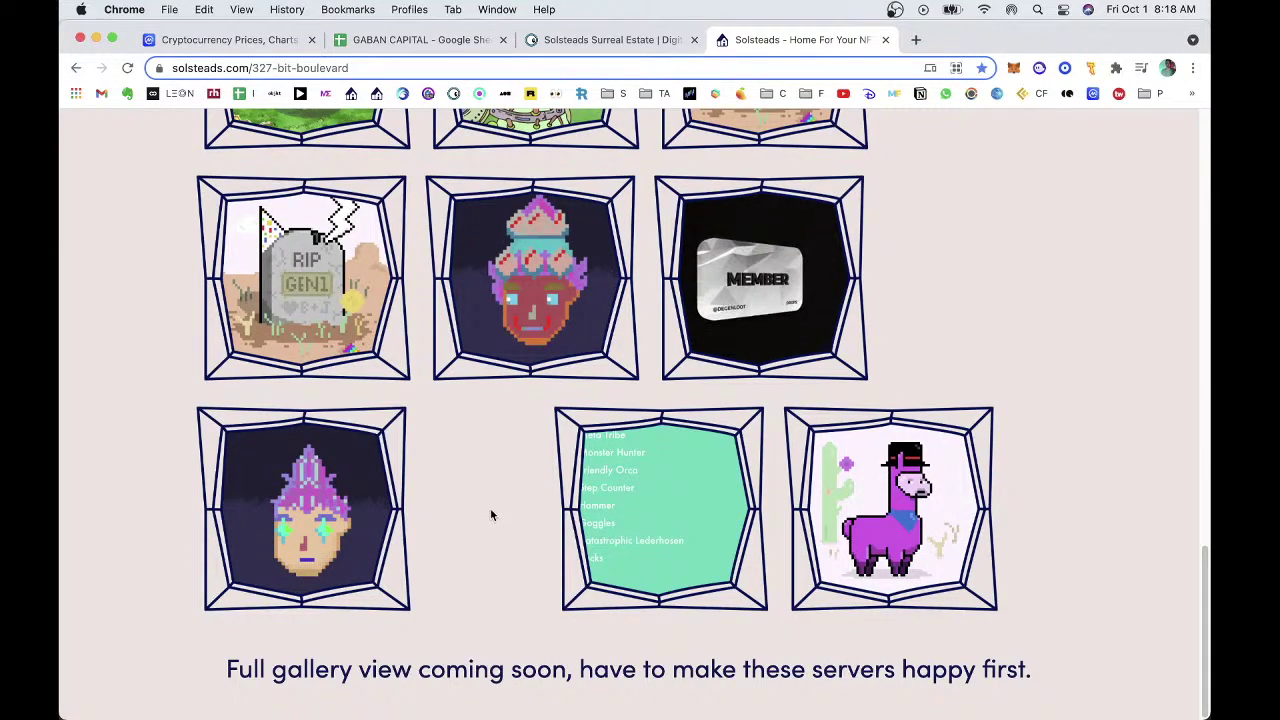
scroll(487, 506, up, 5)
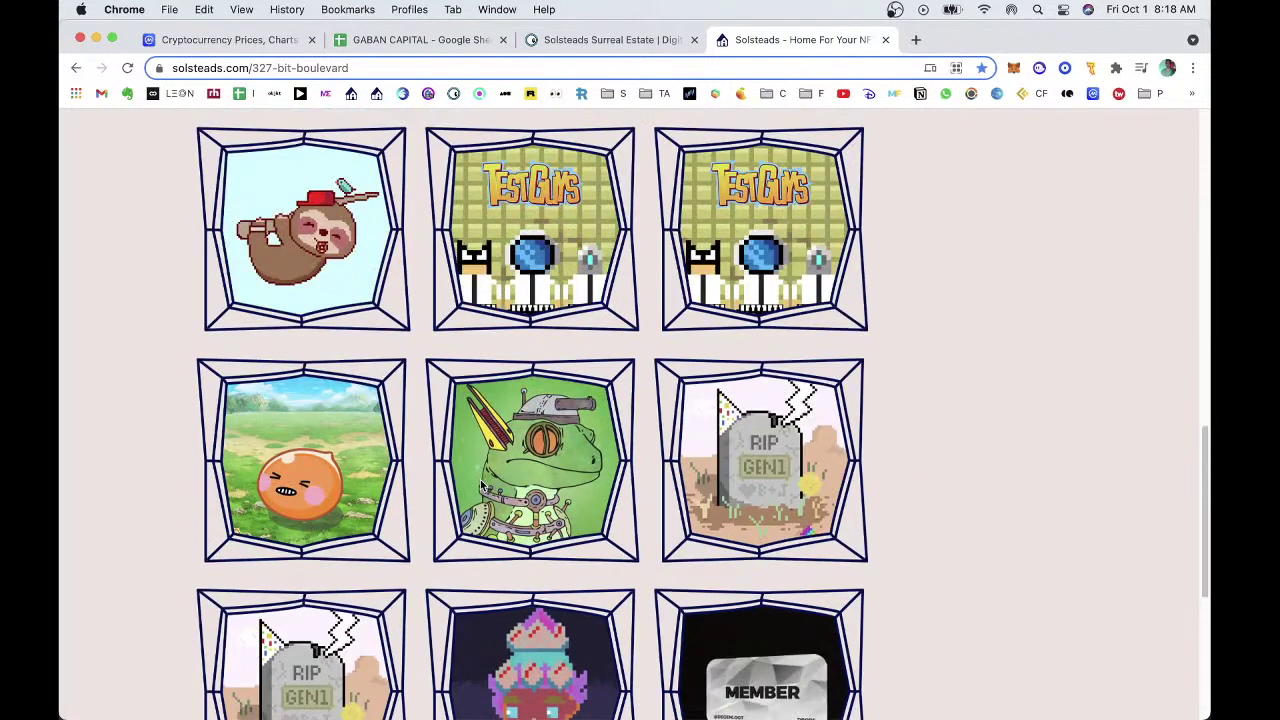
scroll(481, 485, up, 6)
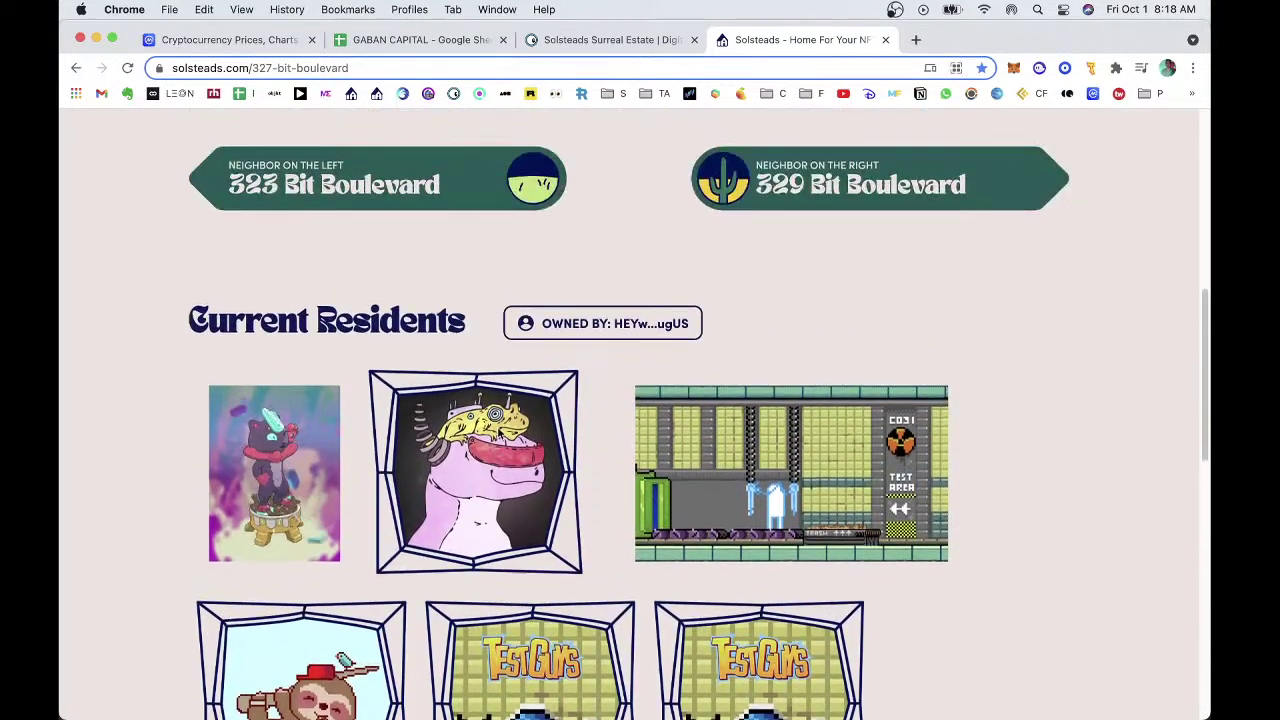
scroll(563, 391, up, 2)
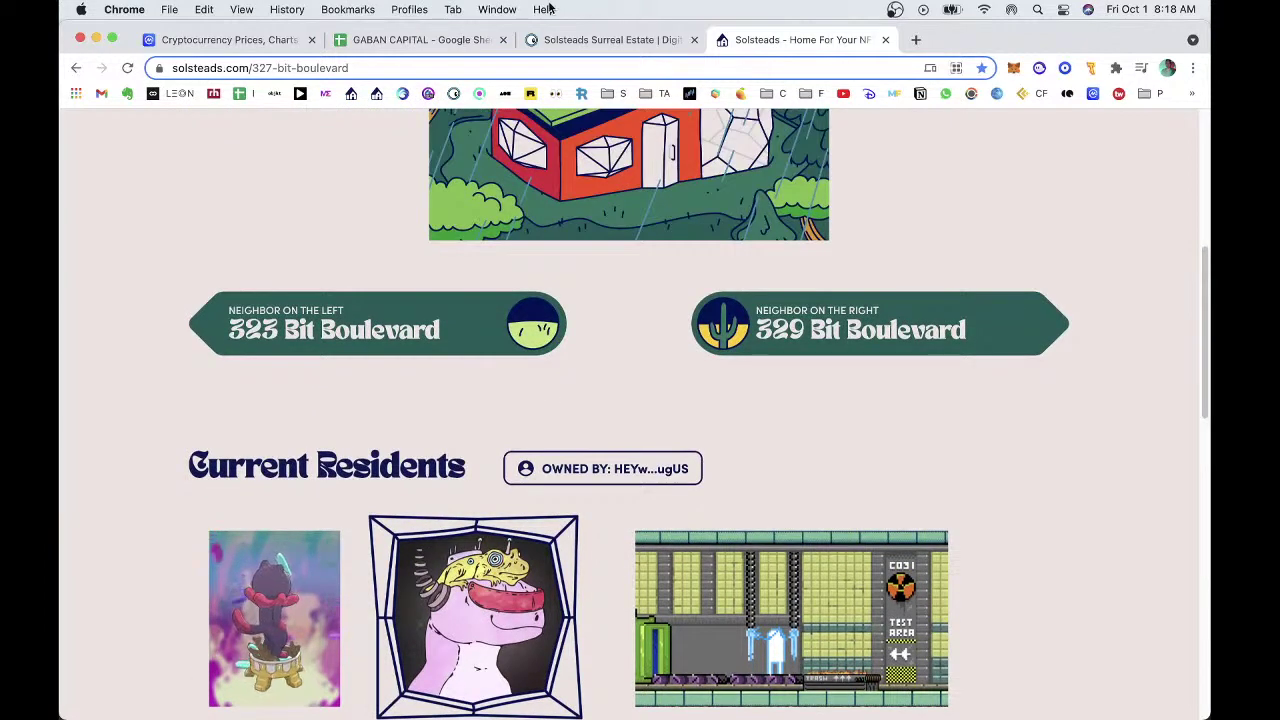
Return to the GABAN CAPITAL sheet and review the SolStead rows and the currency, unrealized, invested and gains totals in rows 72 to 76.
click(423, 38)
click(349, 476)
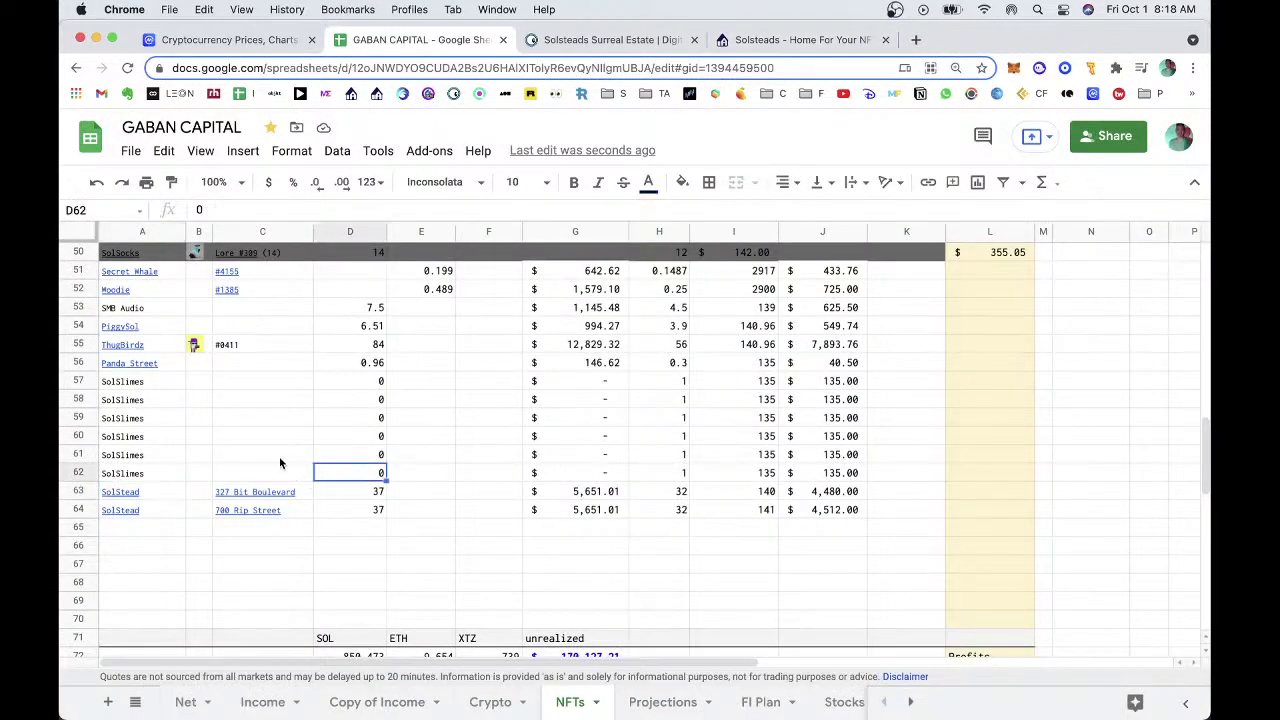
click(284, 456)
click(765, 492)
scroll(700, 470, down, 4)
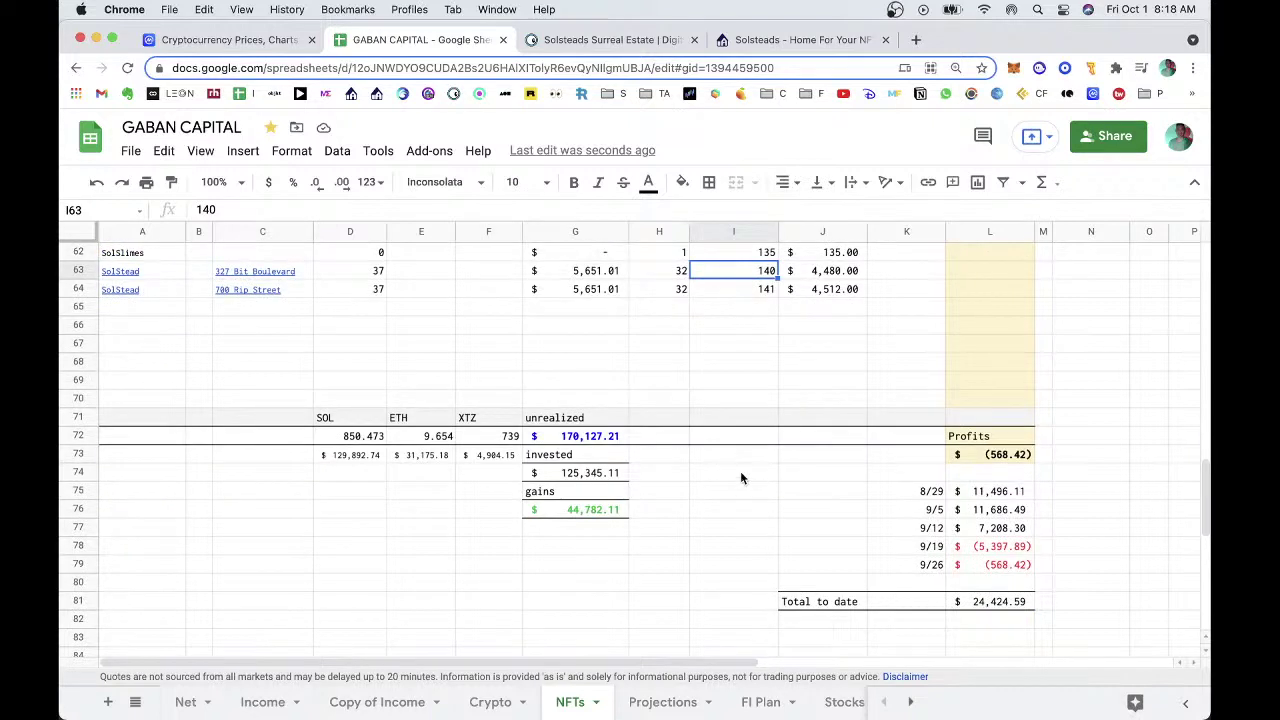
click(576, 510)
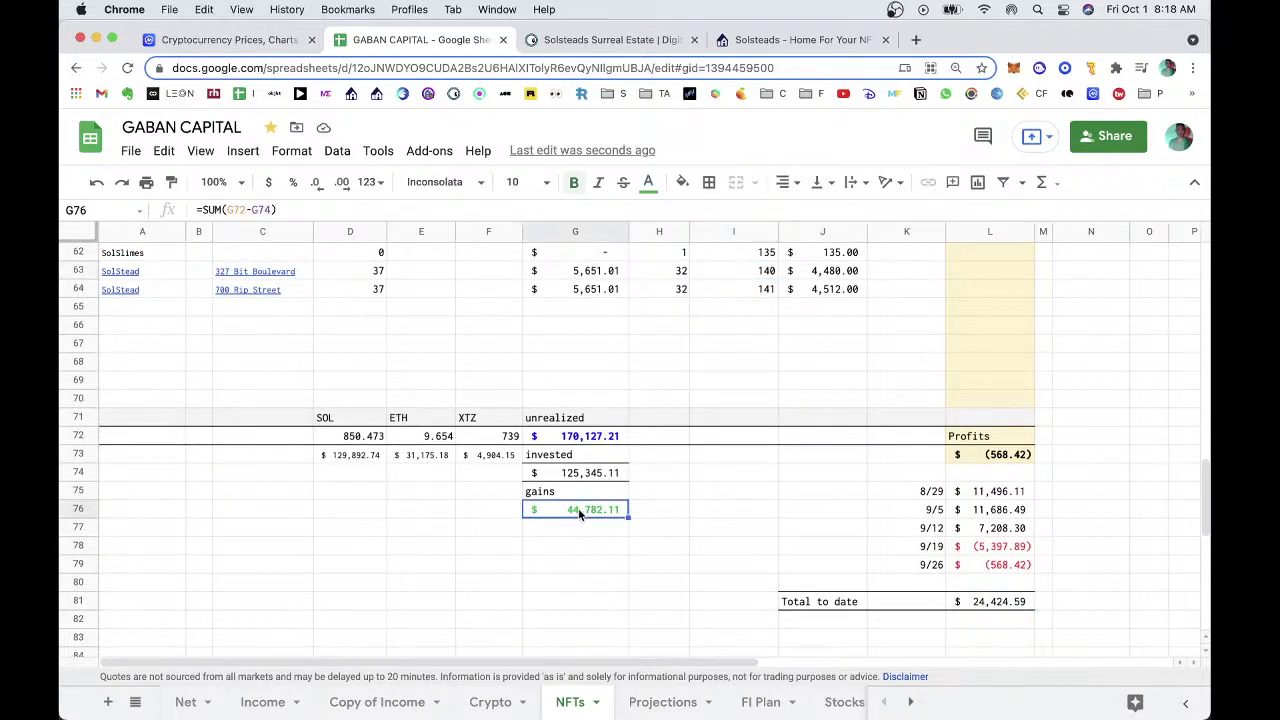
click(648, 581)
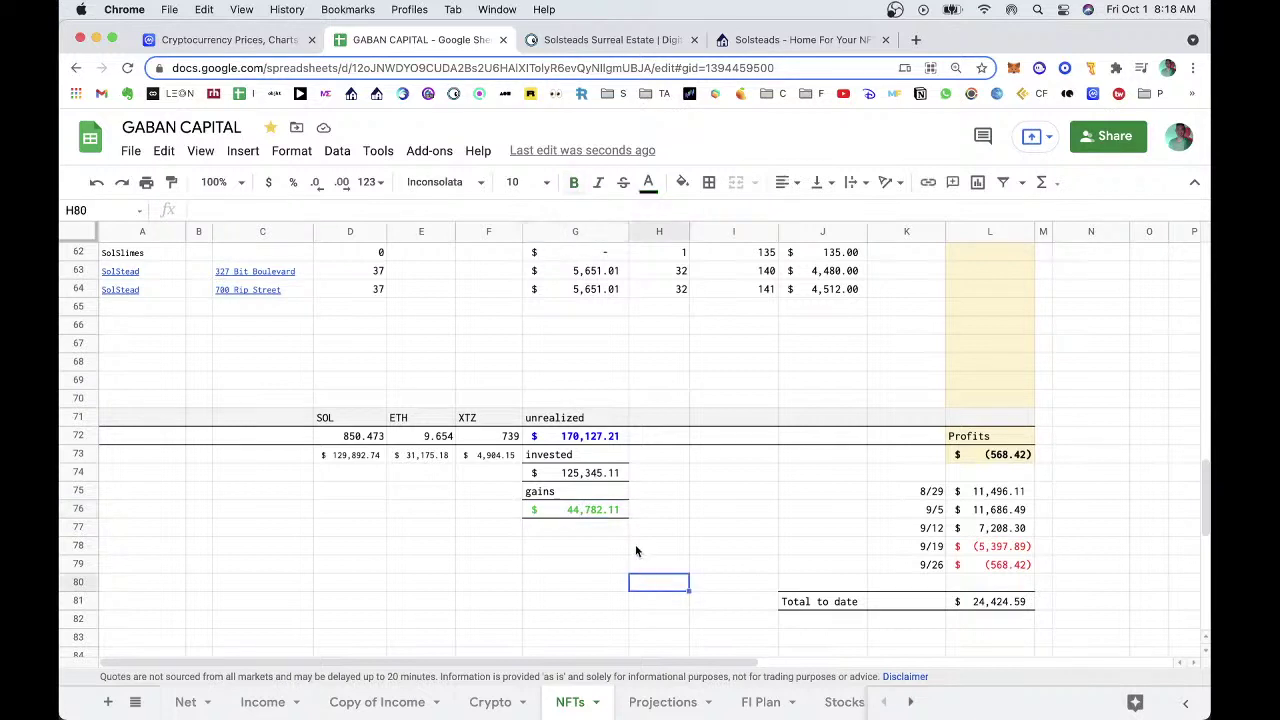
click(368, 438)
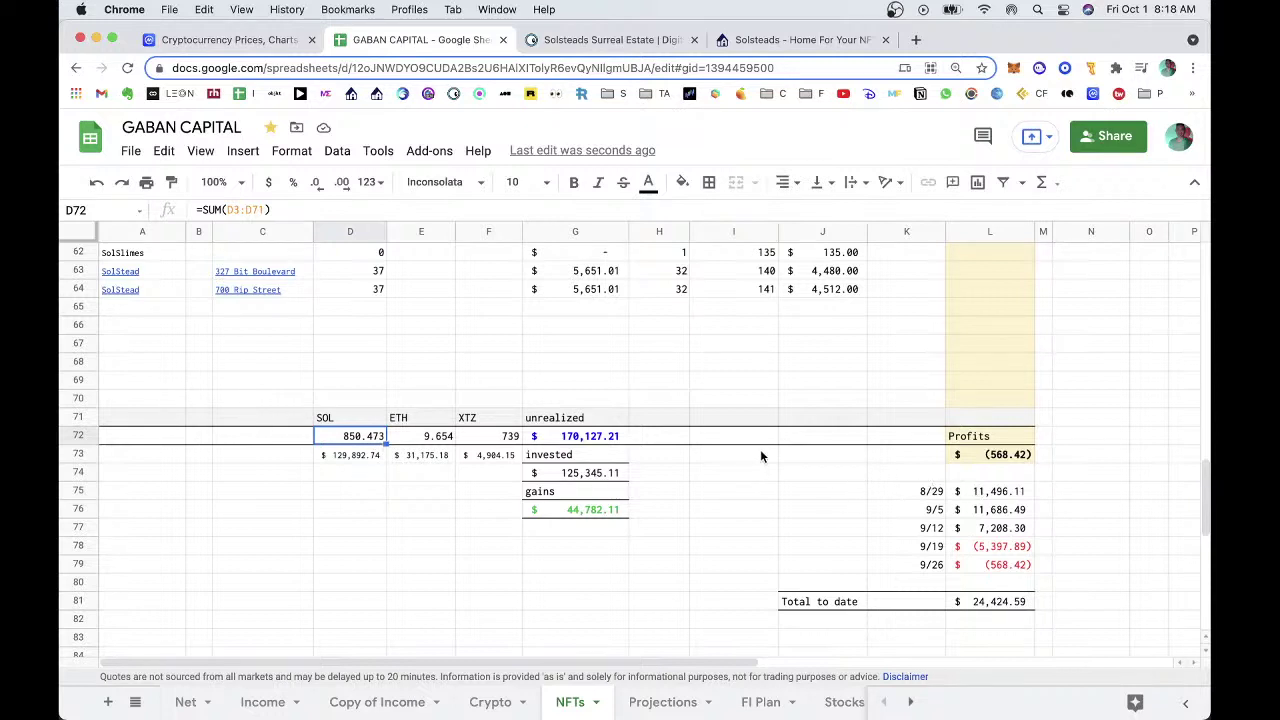
click(738, 420)
scroll(726, 431, up, 1)
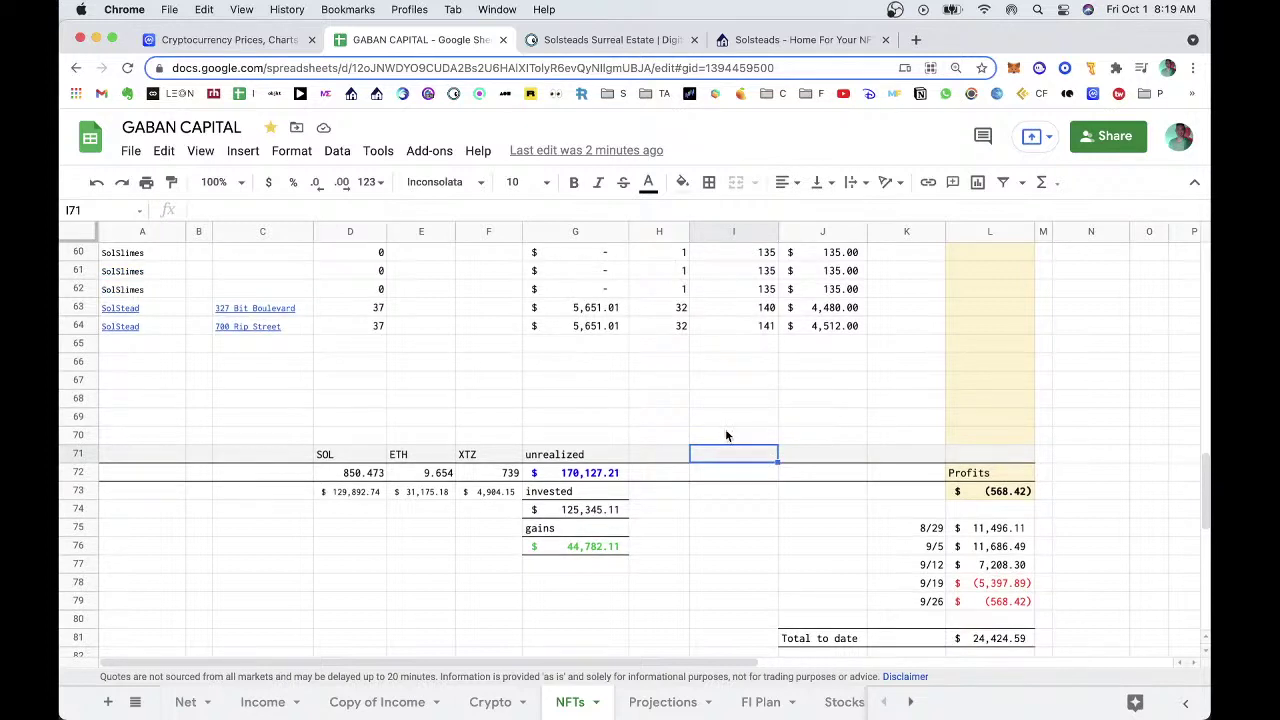
scroll(730, 431, up, 1)
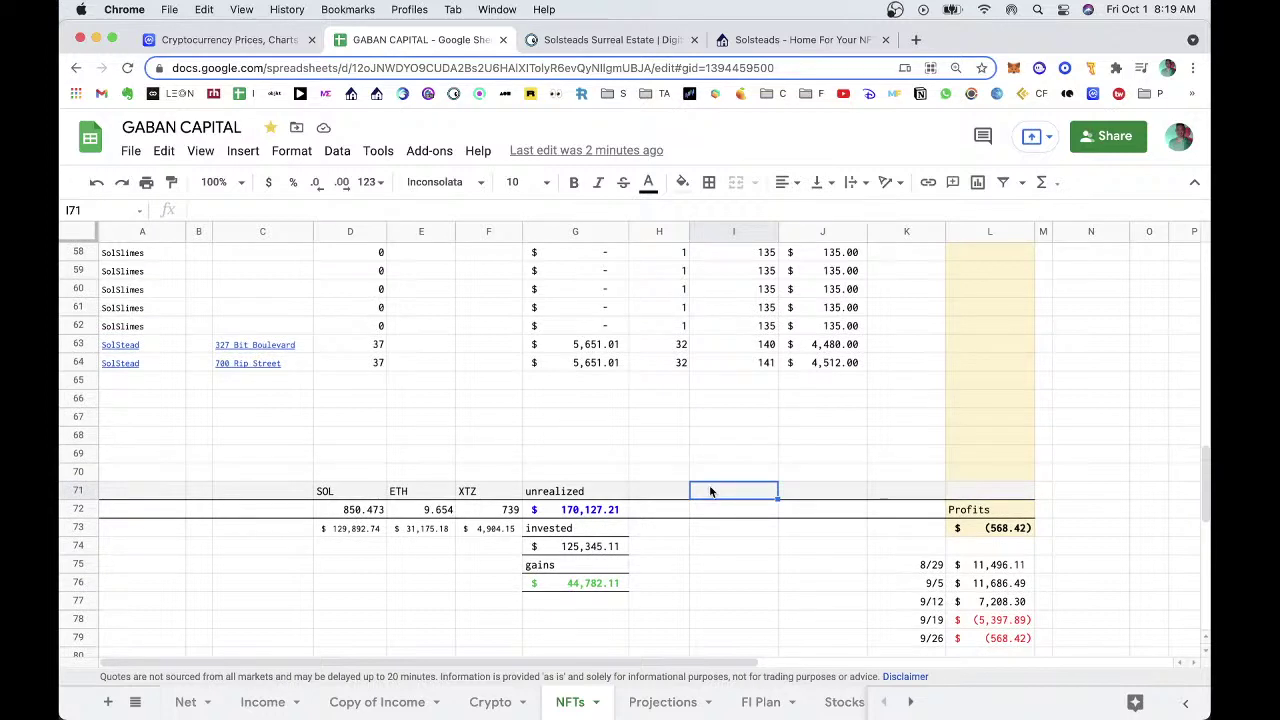
click(757, 506)
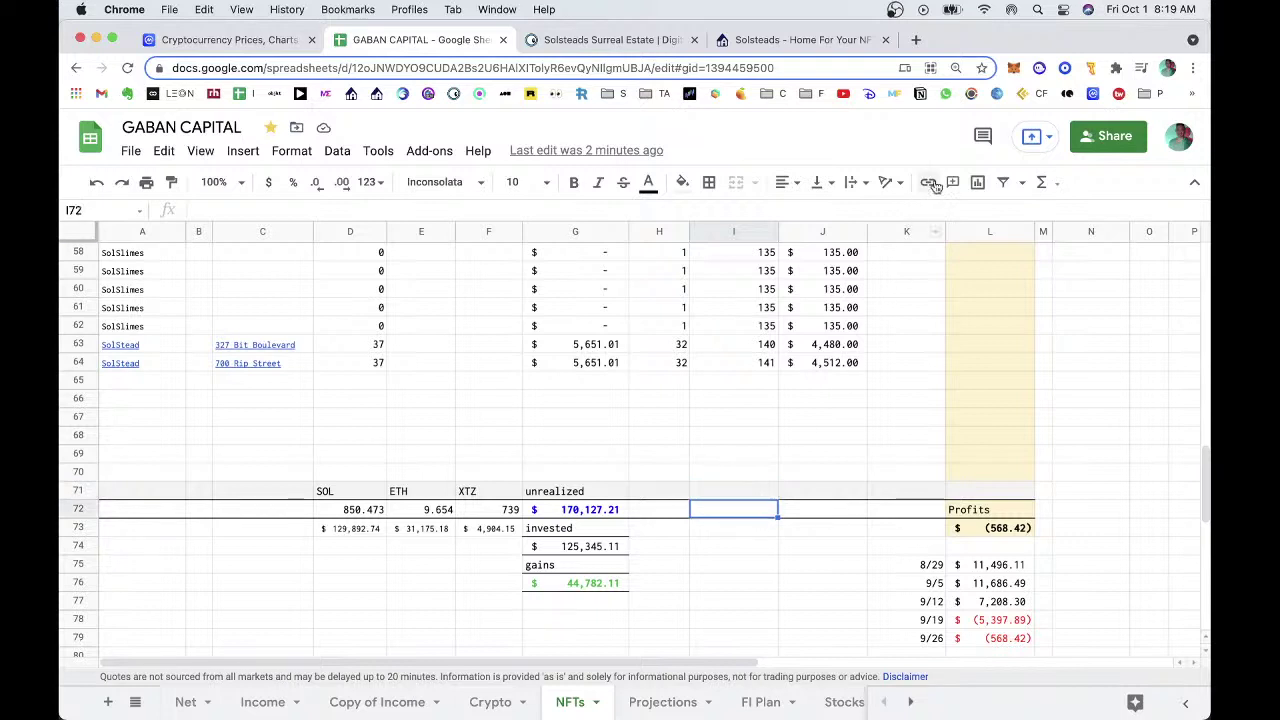
click(1044, 183)
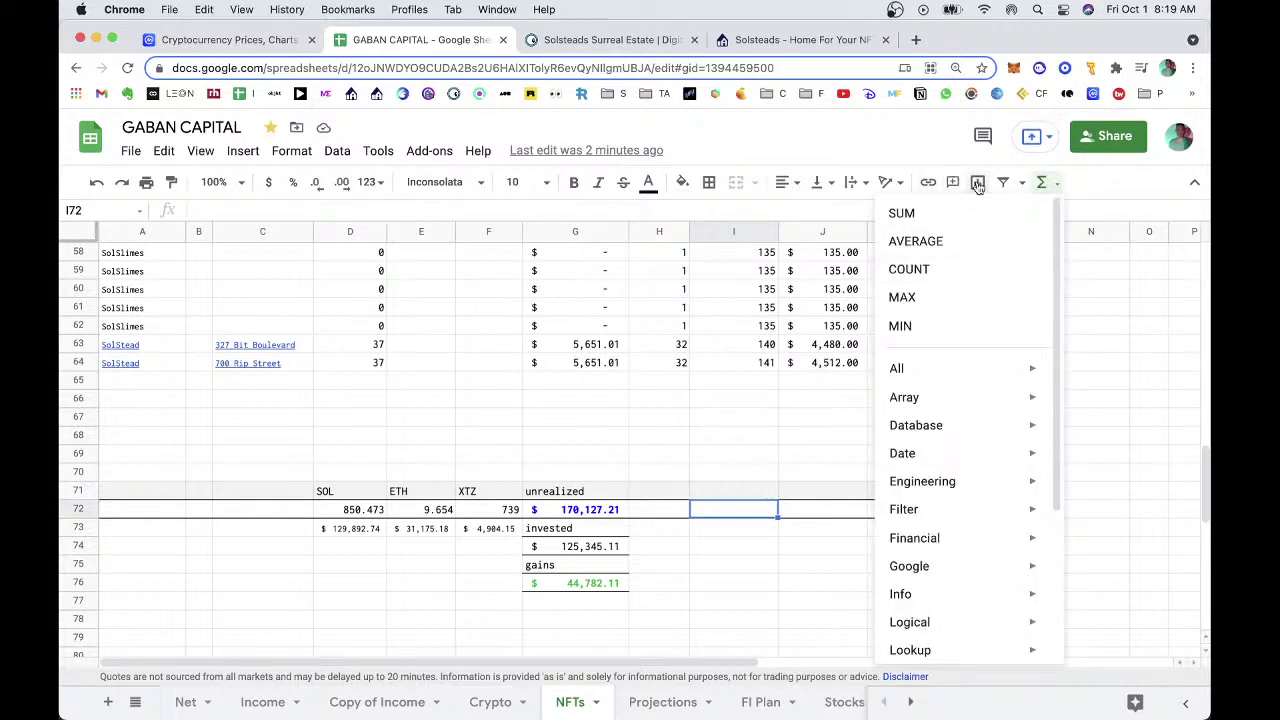
click(944, 215)
click(736, 471)
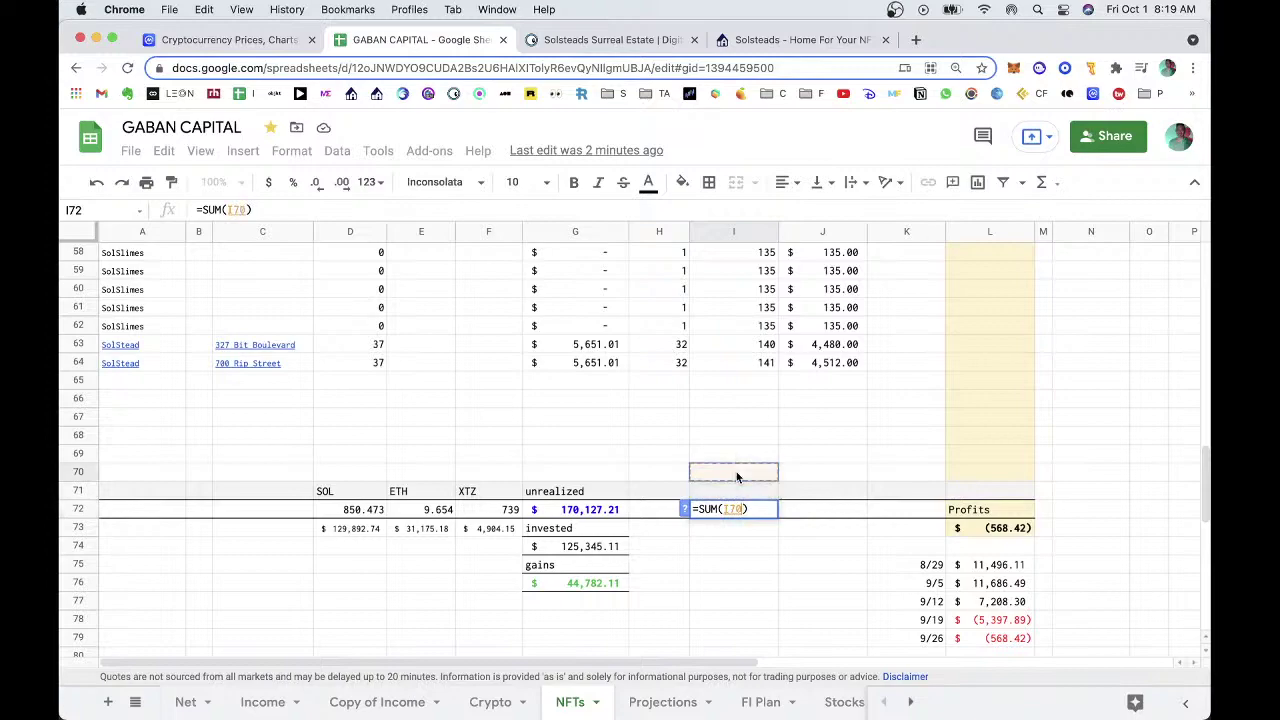
drag(736, 470, 777, 412)
scroll(776, 415, down, 10)
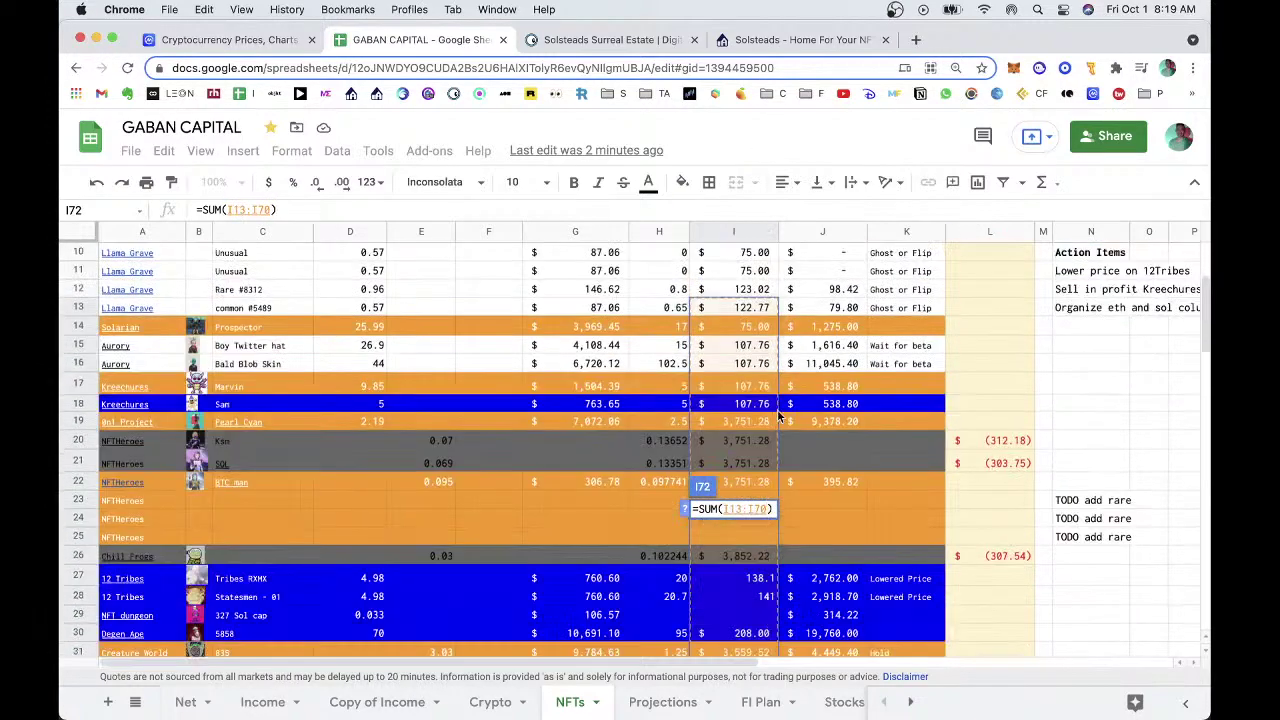
key(Escape)
Add a SUM formula in H72 that totals the purchase amounts in column H above it.
click(682, 515)
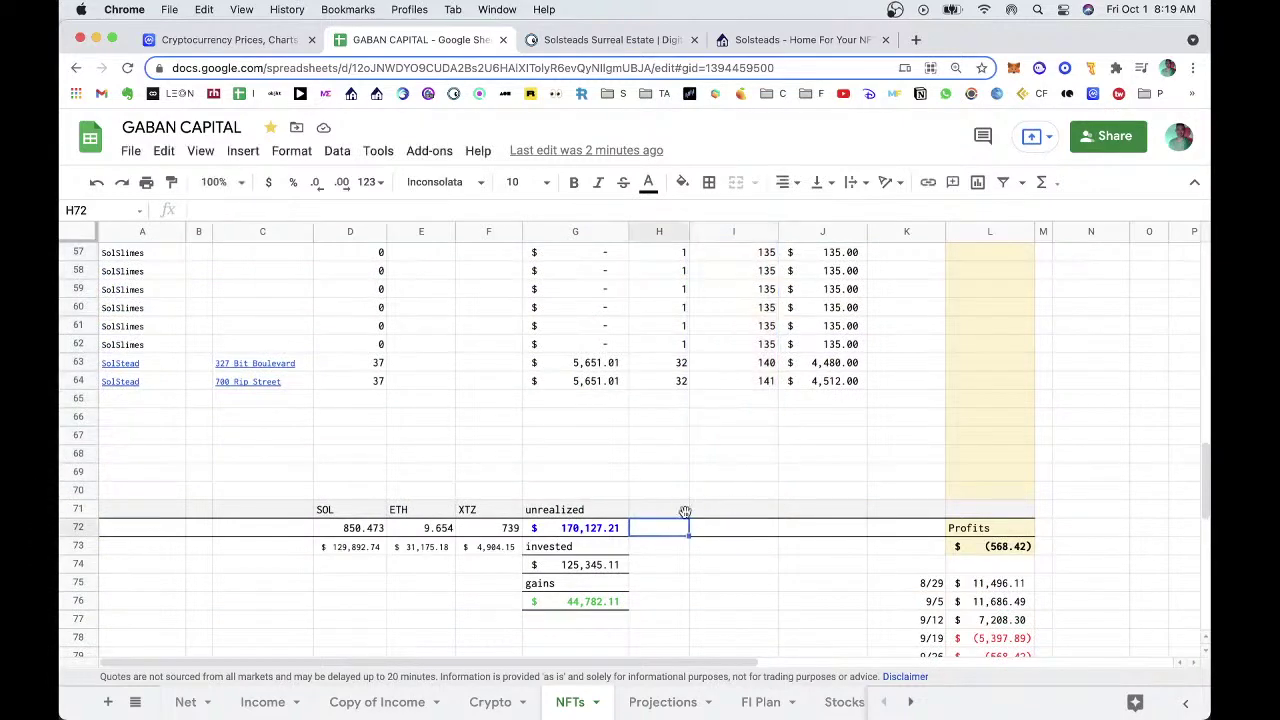
click(1042, 188)
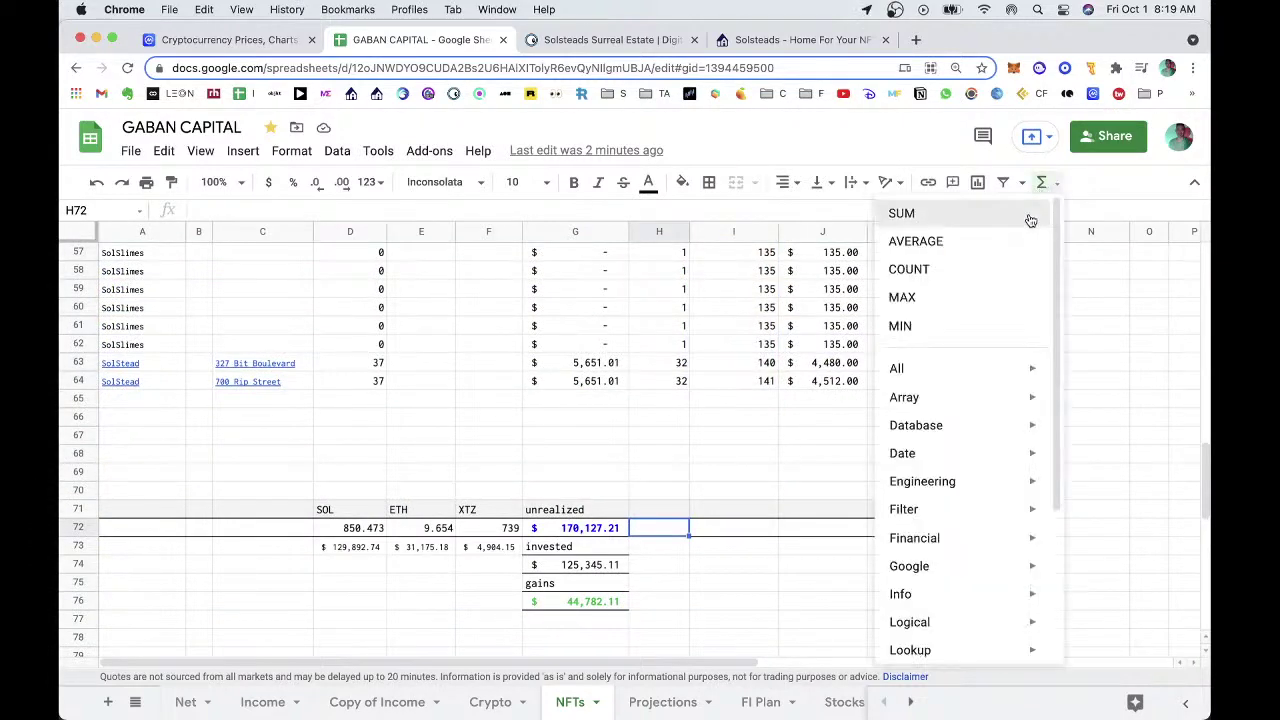
click(1036, 213)
click(660, 483)
drag(660, 483, 675, 295)
key(Return)
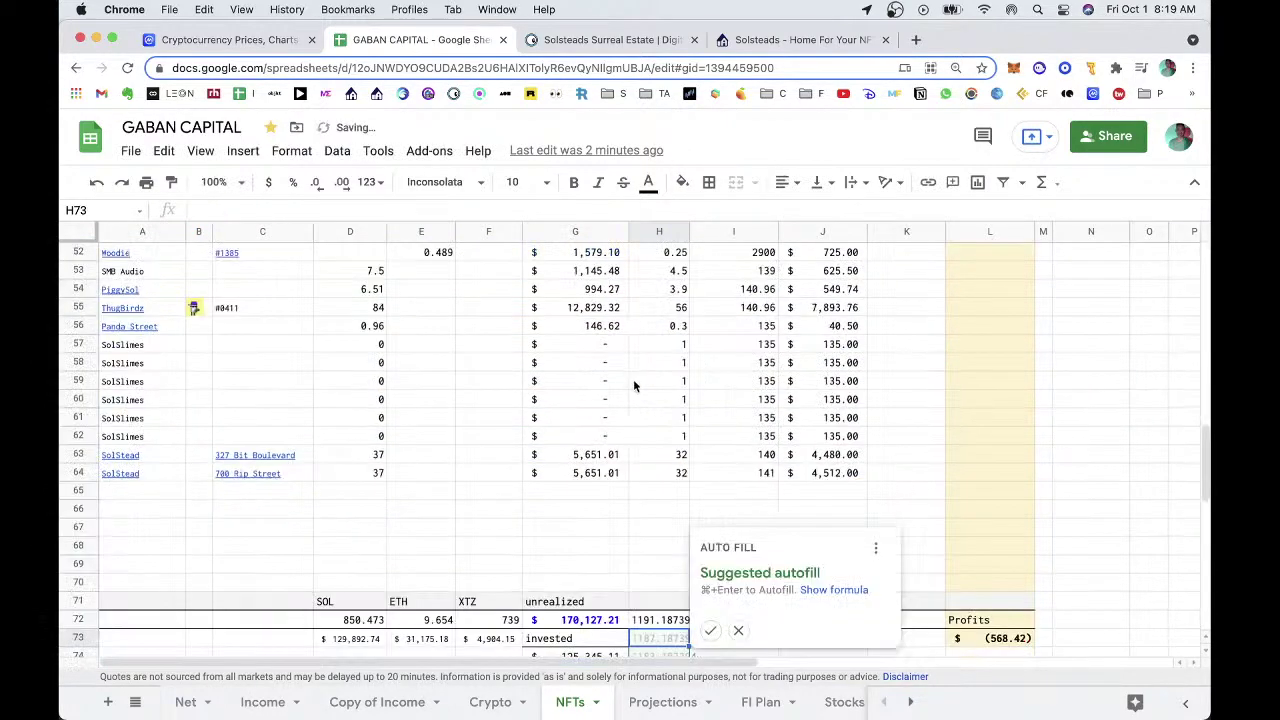
Clear the Tezzard purchase amount in H43.
click(652, 510)
scroll(648, 533, up, 3)
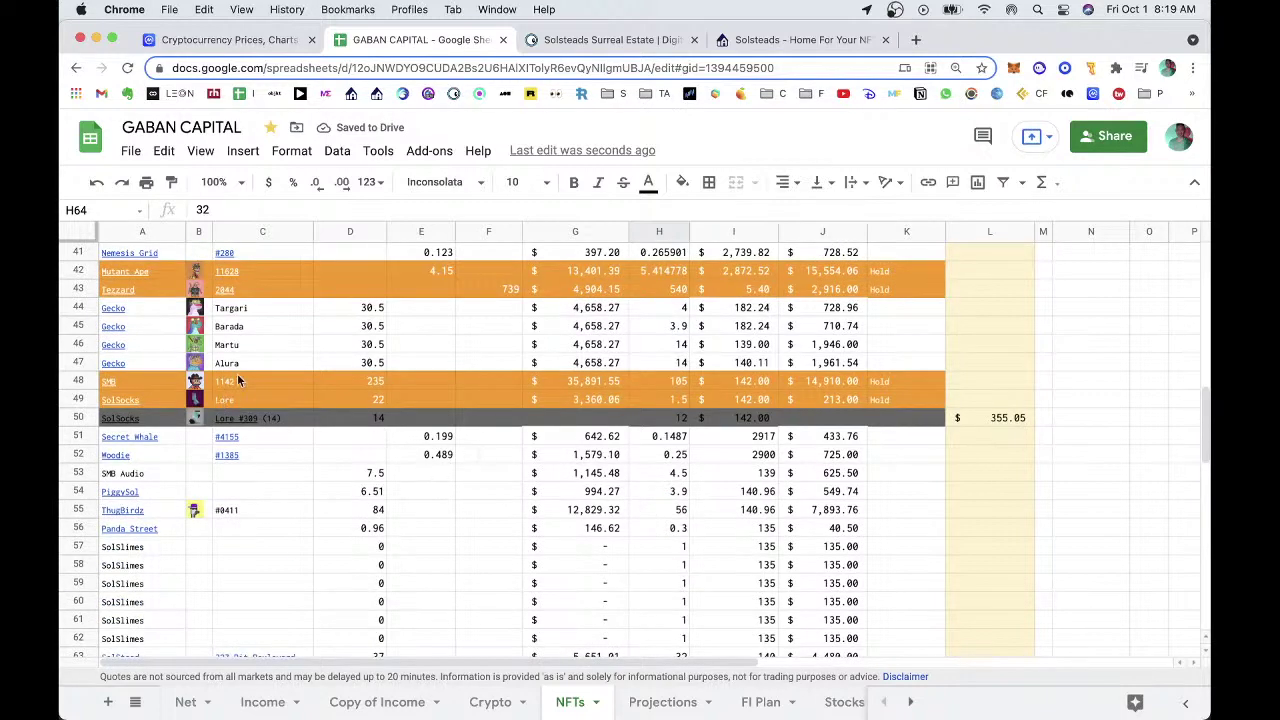
scroll(416, 417, up, 2)
click(668, 360)
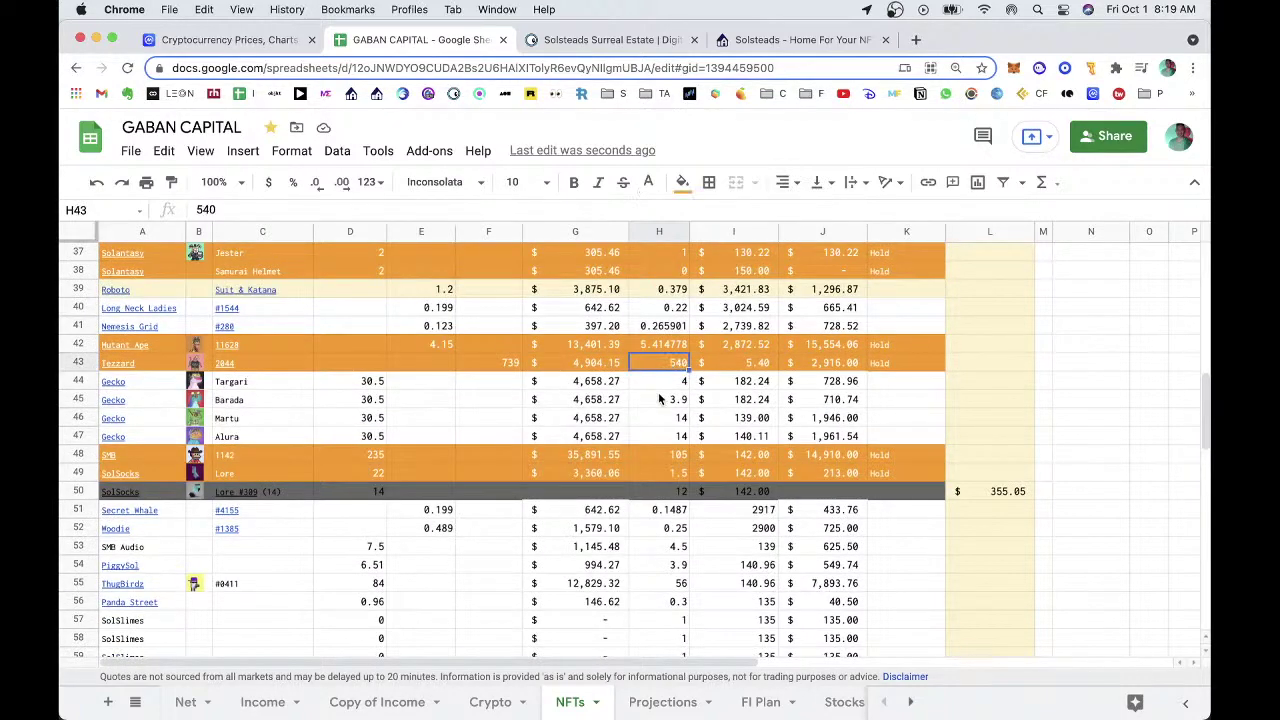
key(BackSpace)
Delete the column H sum from H72.
scroll(641, 433, down, 10)
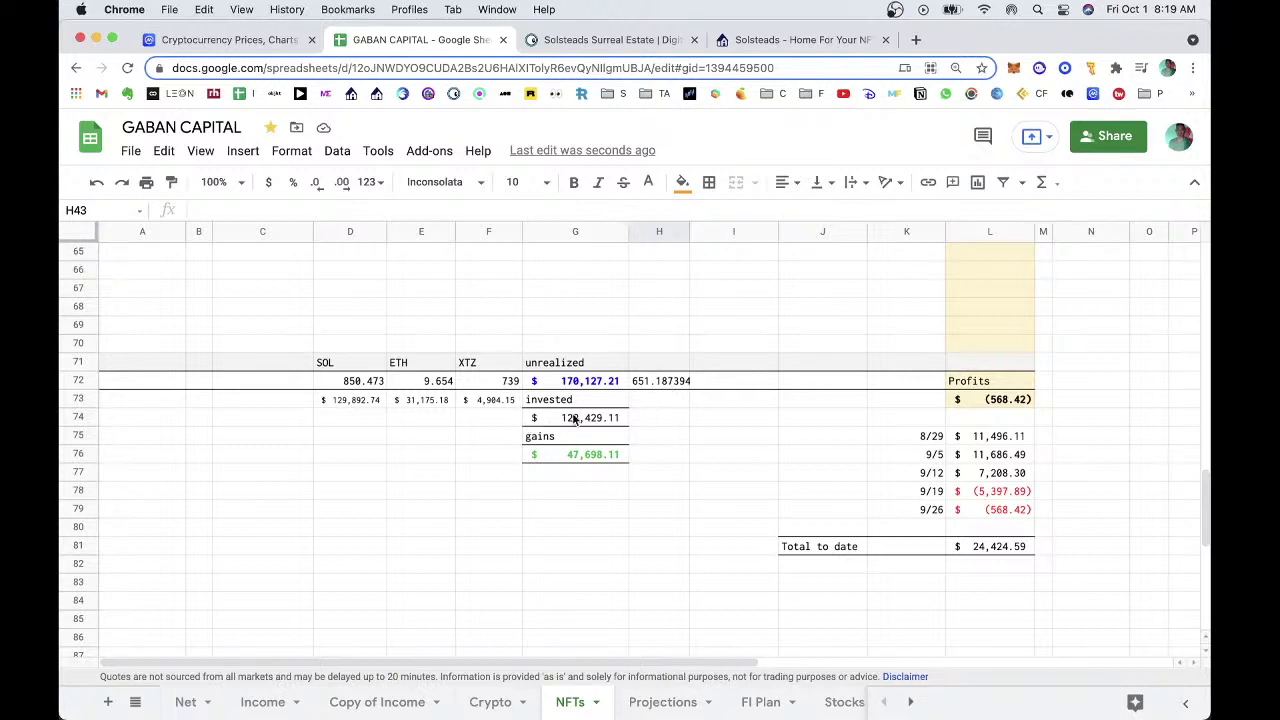
click(664, 384)
key(Delete)
click(725, 440)
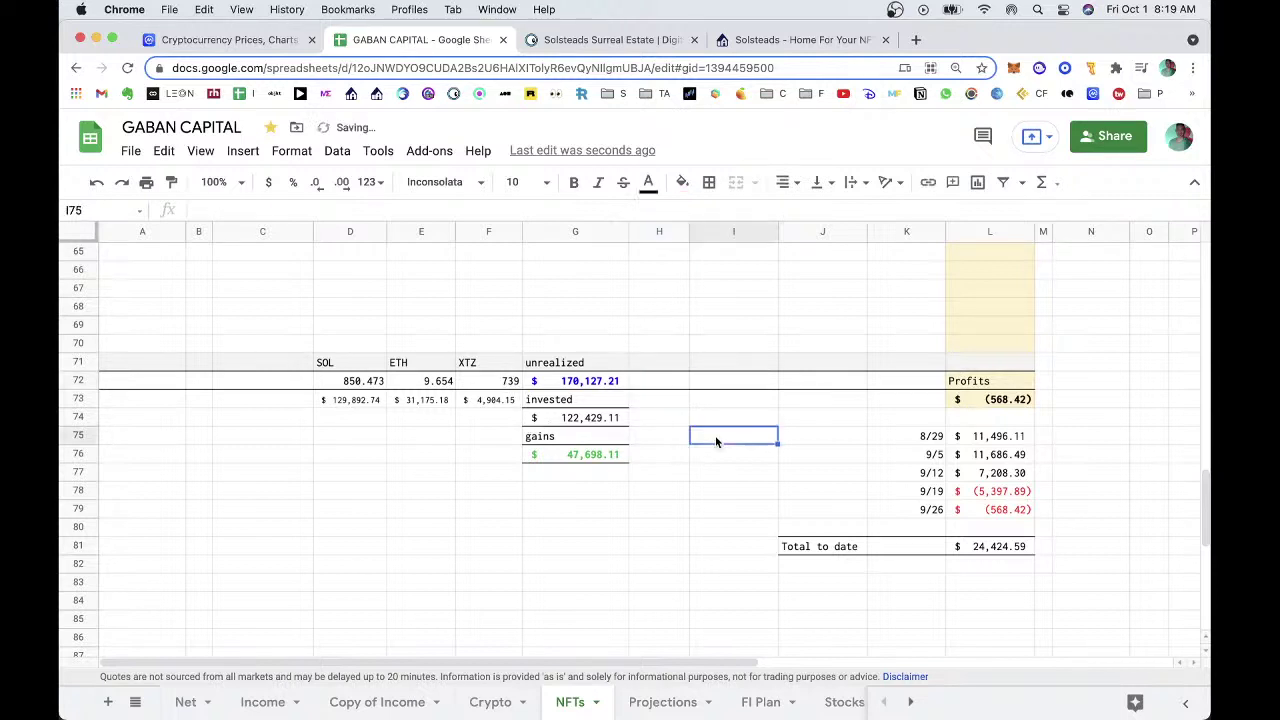
Review the dated weekly profit entries in K75:L79, from 8/29 to 9/26.
drag(1005, 476, 930, 440)
click(967, 456)
click(964, 474)
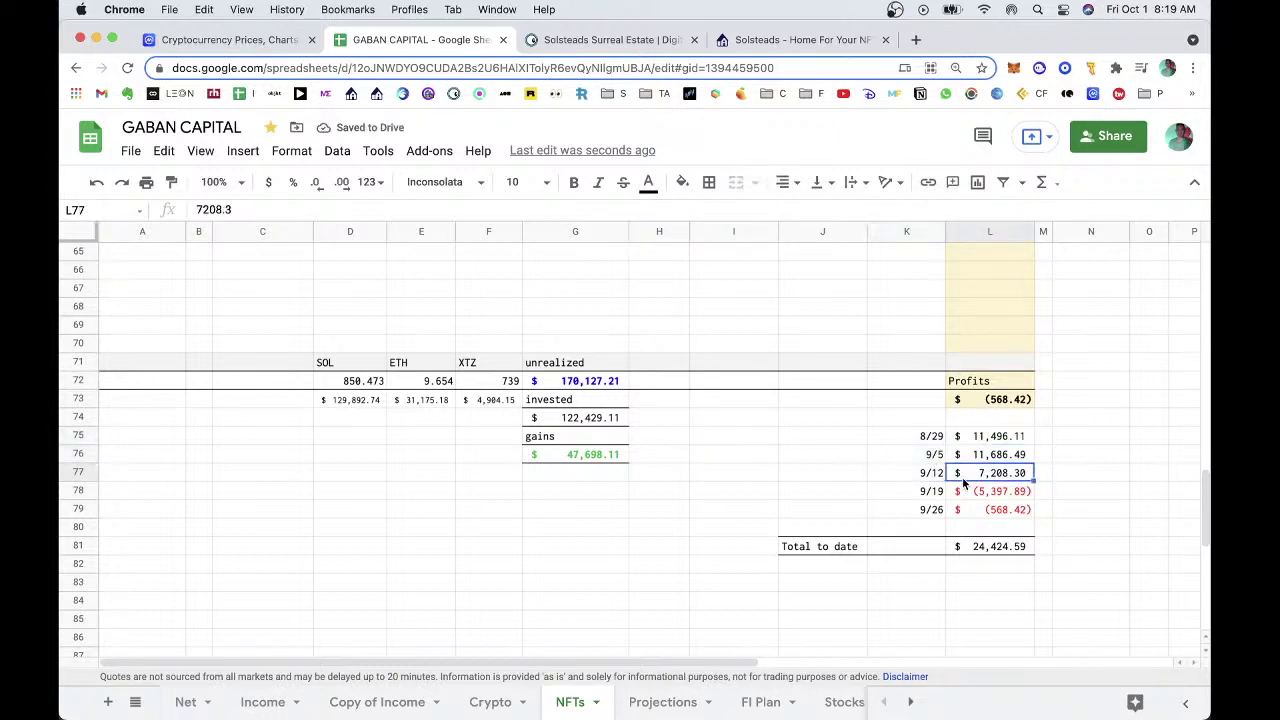
drag(857, 437, 995, 477)
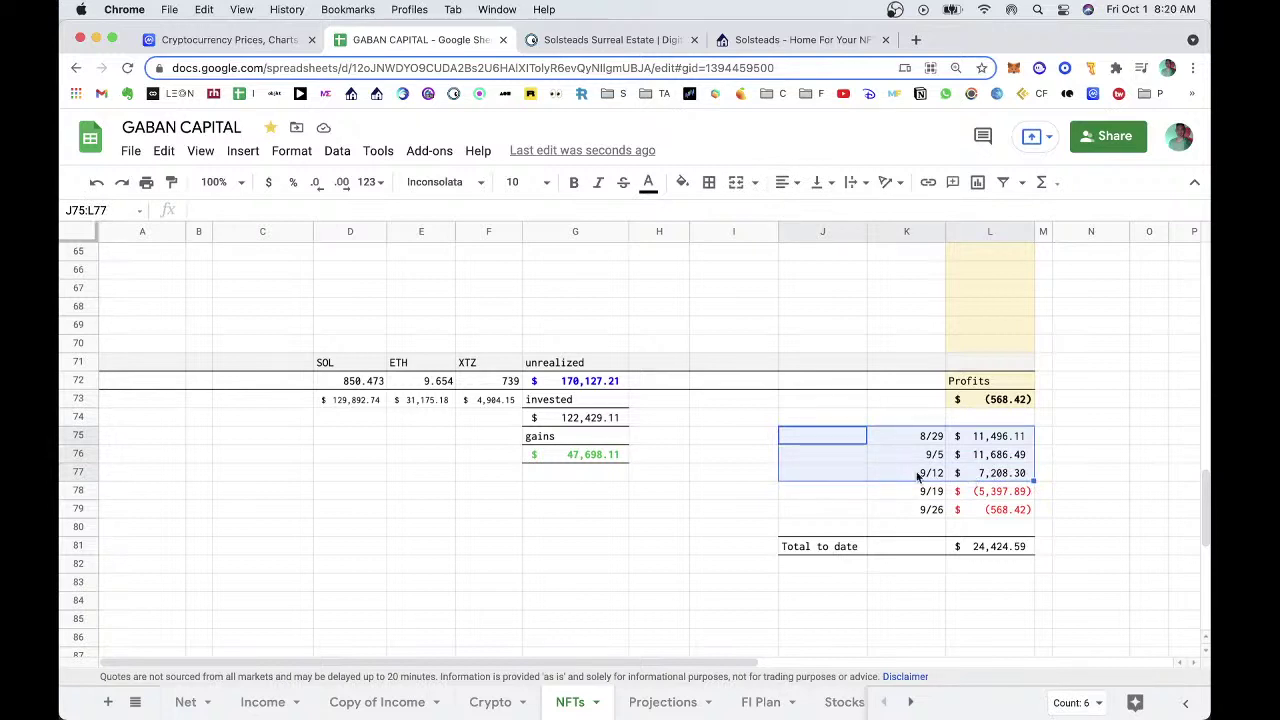
click(998, 492)
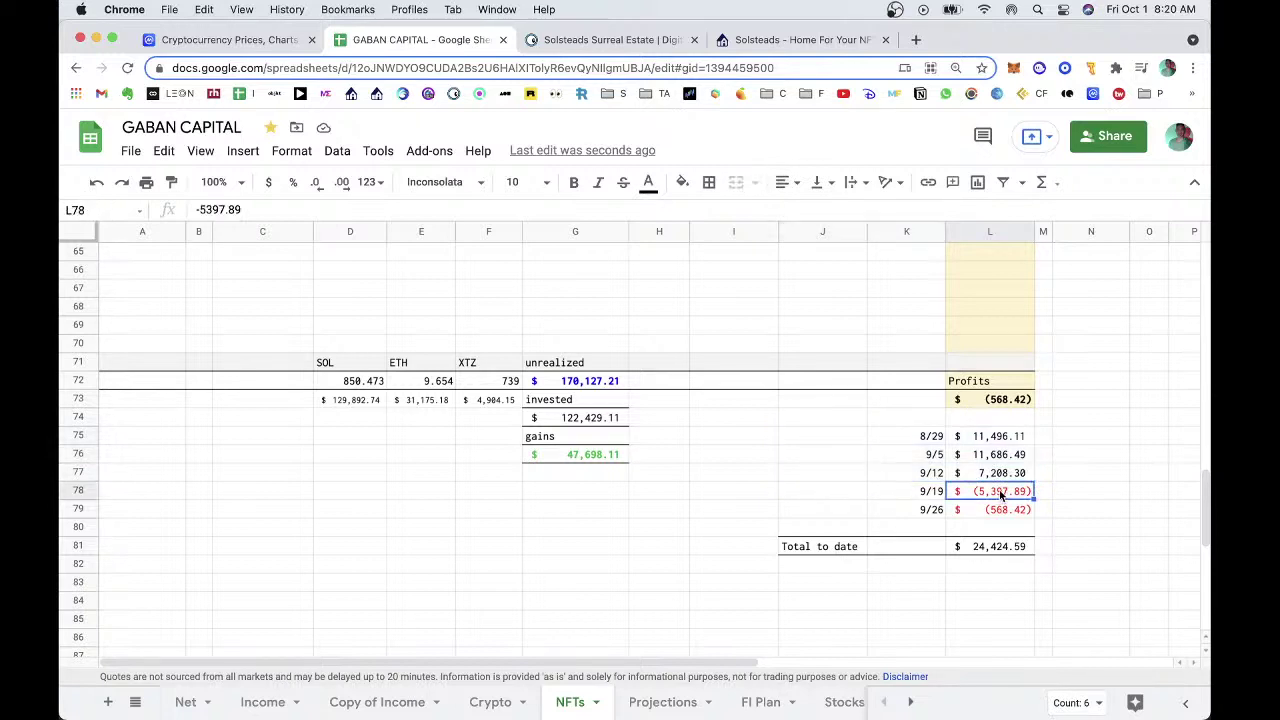
click(967, 508)
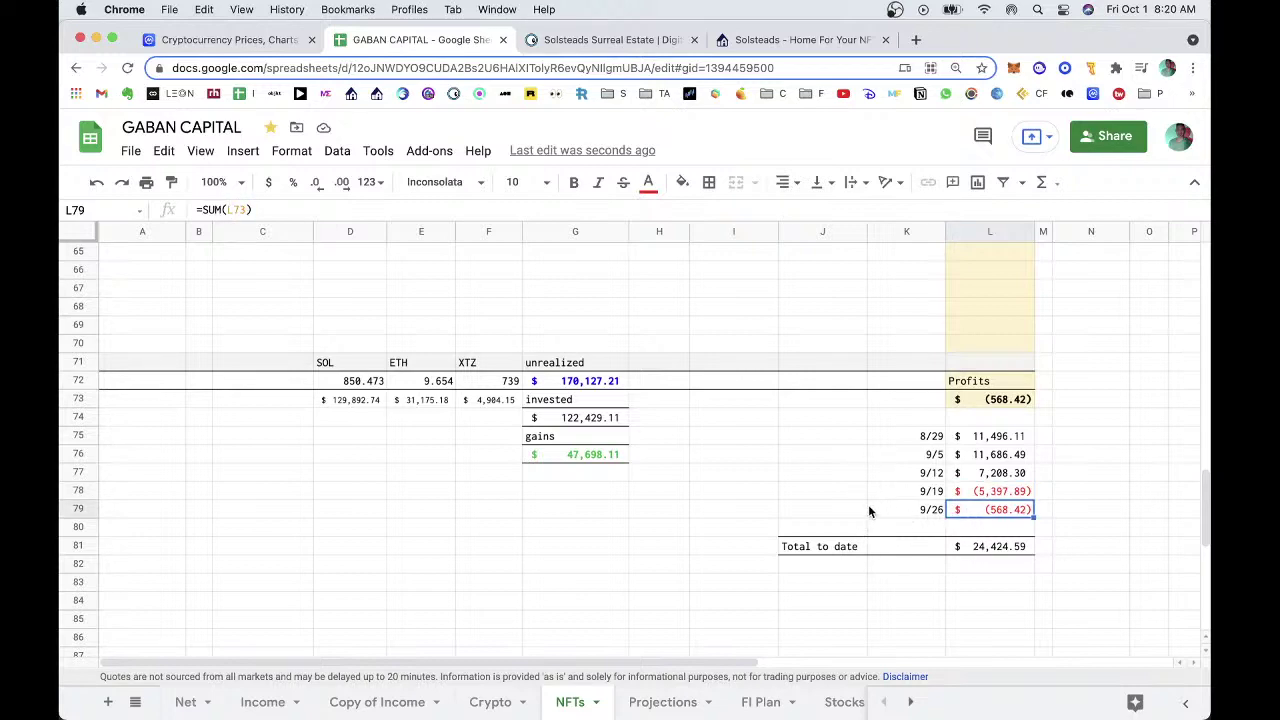
Check the SolSocks profit in L50 and the other profit entries in column L above it.
scroll(868, 512, up, 5)
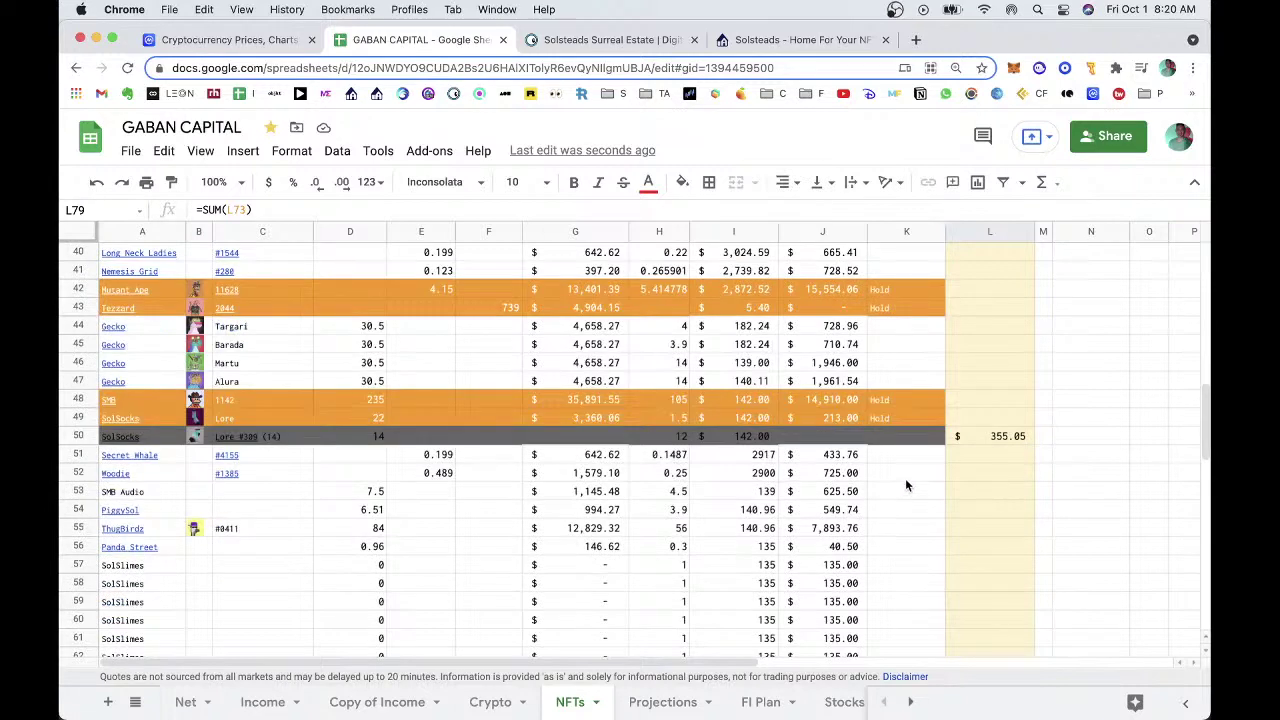
click(1000, 437)
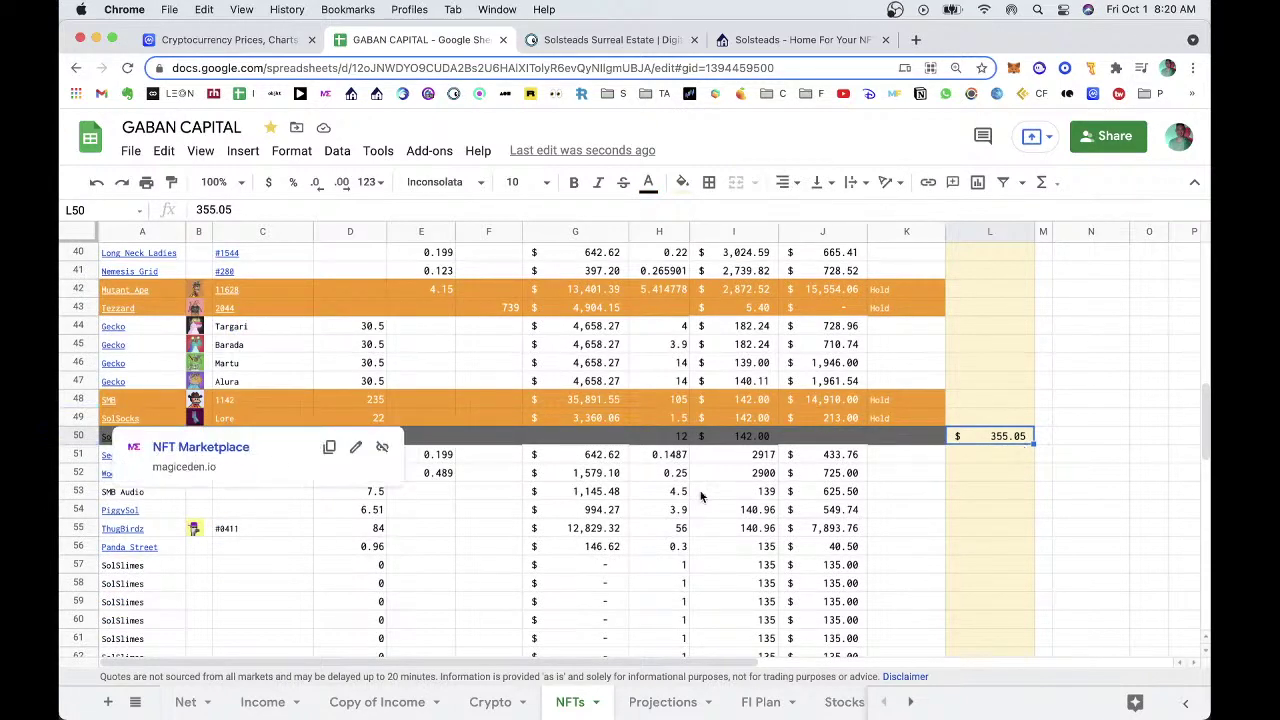
click(802, 459)
click(940, 444)
scroll(808, 496, up, 2)
scroll(808, 496, up, 5)
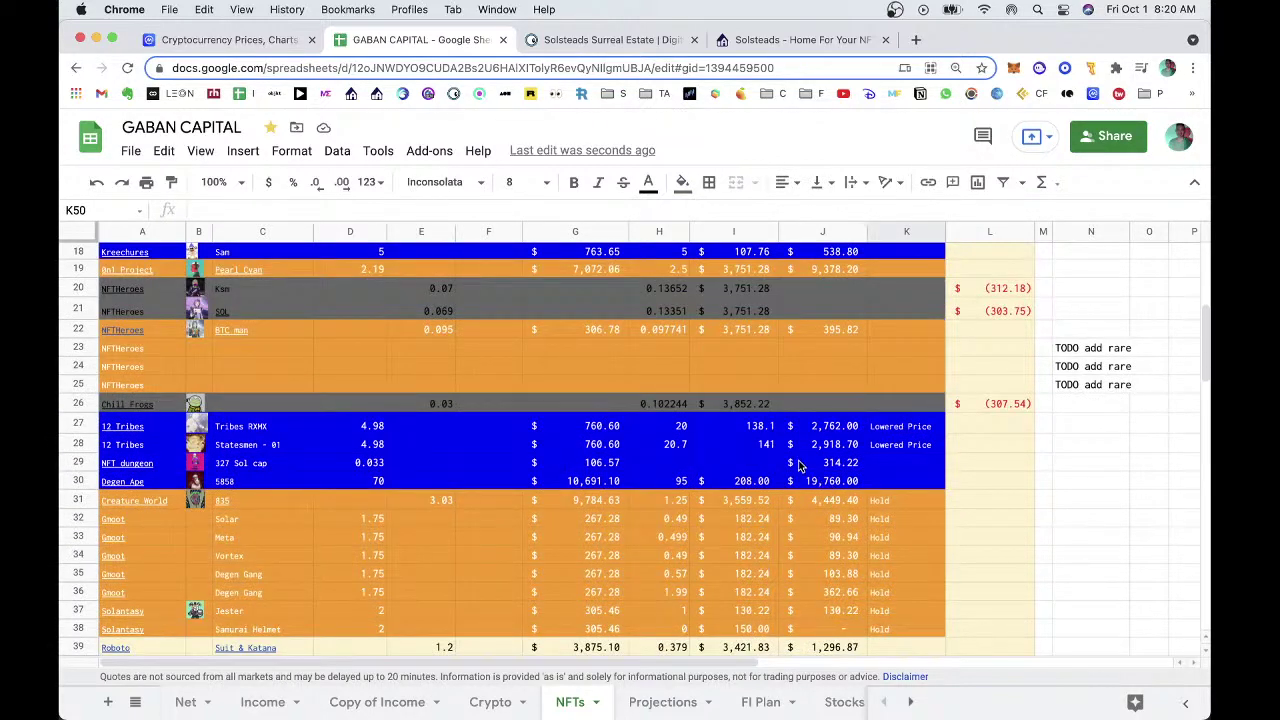
Check the combined NFTHeroes losses in L20:L21 and look over the Kreechures rows.
scroll(797, 465, up, 3)
drag(988, 462, 986, 482)
scroll(855, 527, up, 3)
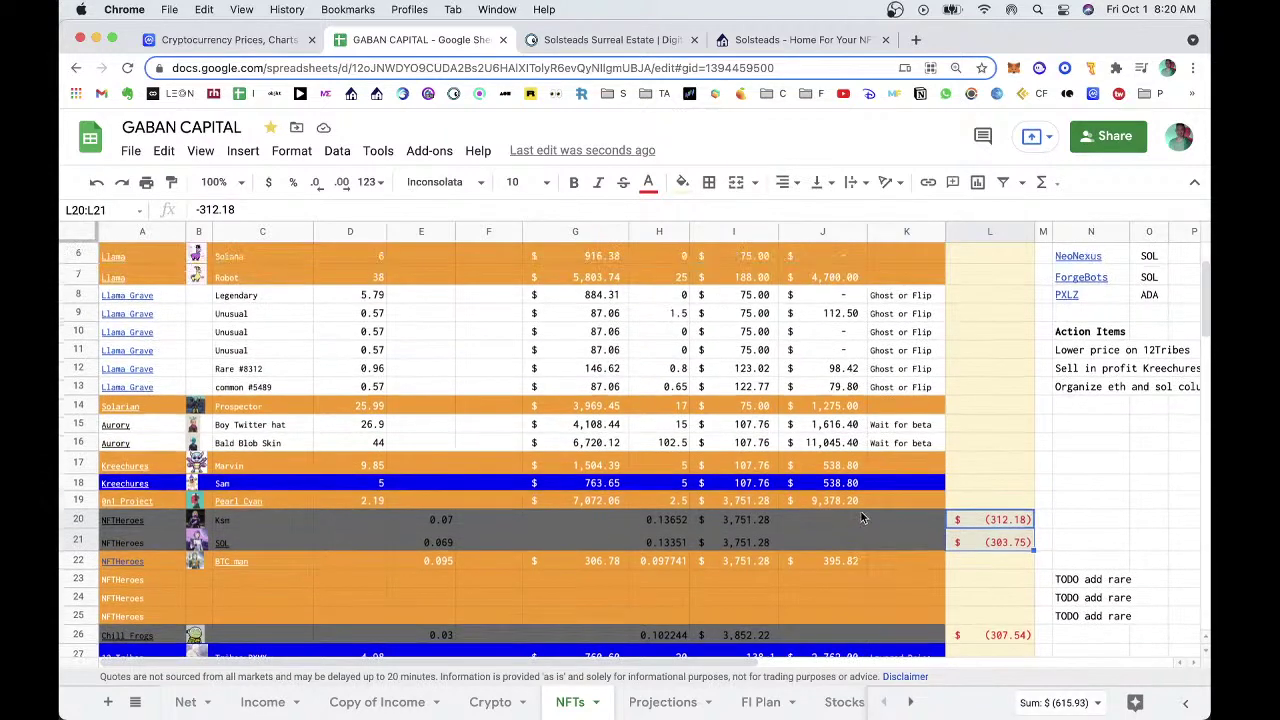
scroll(512, 430, down, 3)
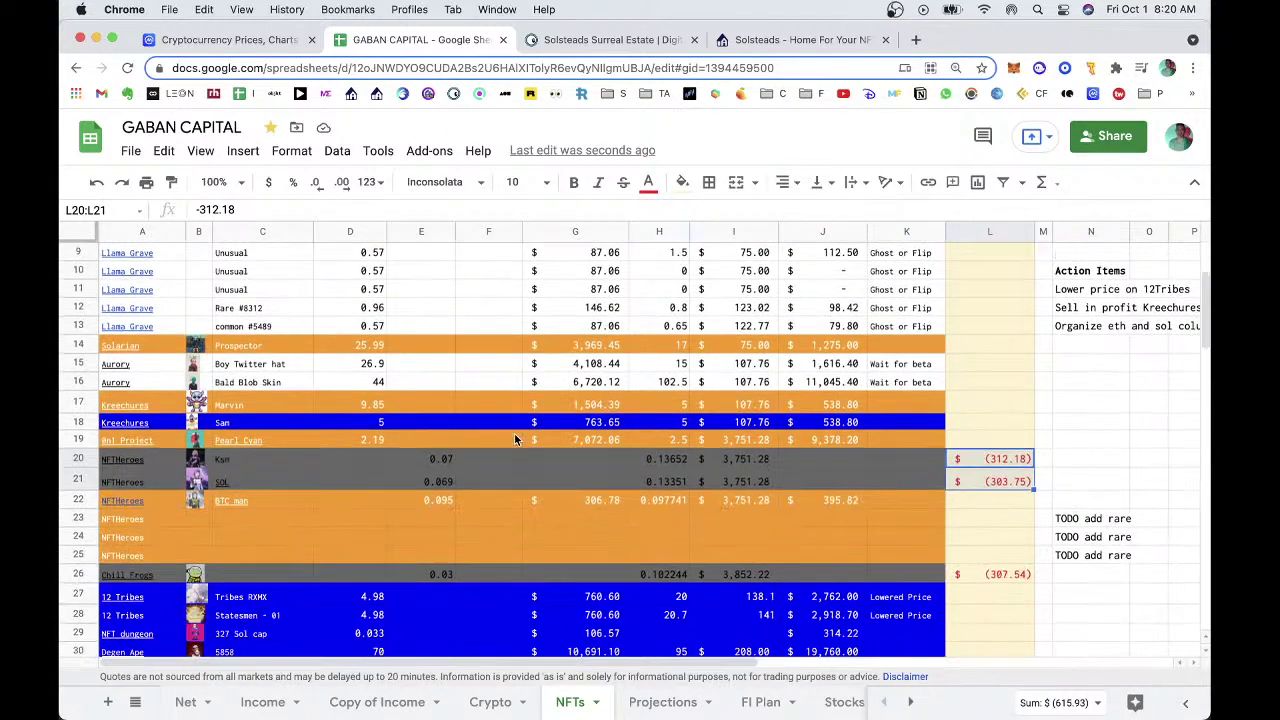
click(362, 422)
click(432, 407)
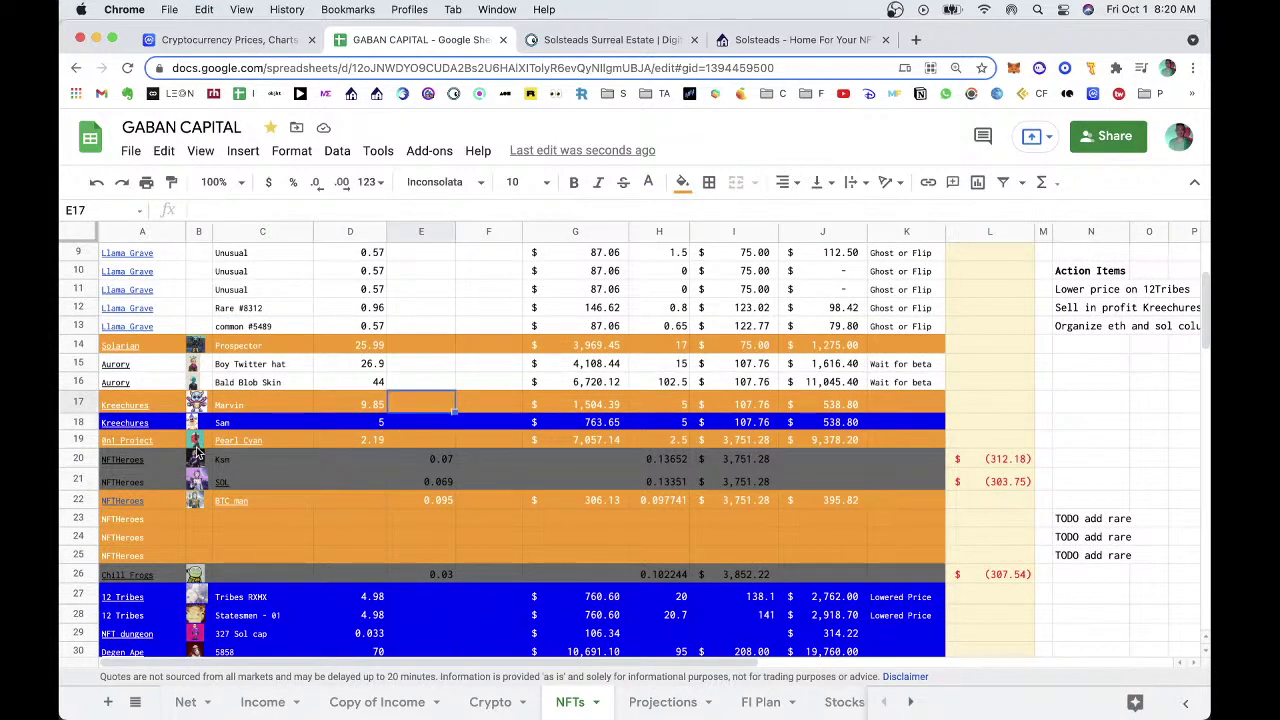
Review the holdings below Chill Frogs, including the Mutant Ape purchase amount in E42.
scroll(311, 443, down, 5)
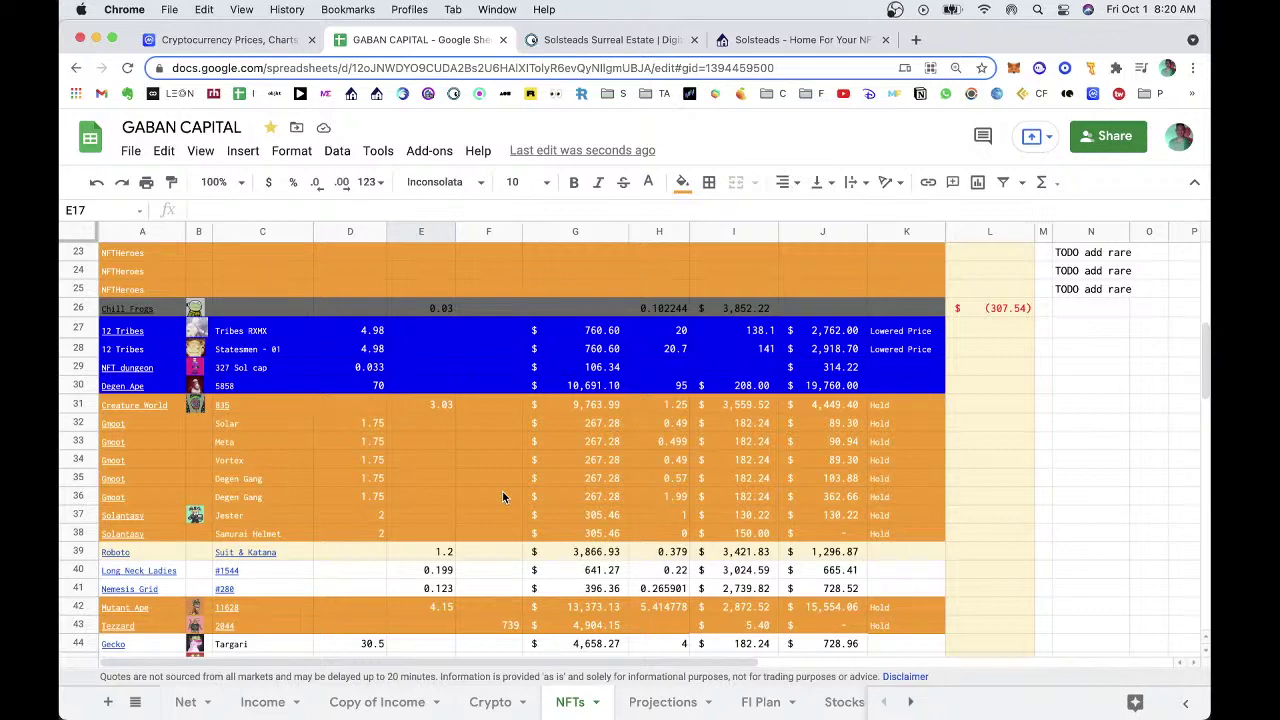
click(492, 463)
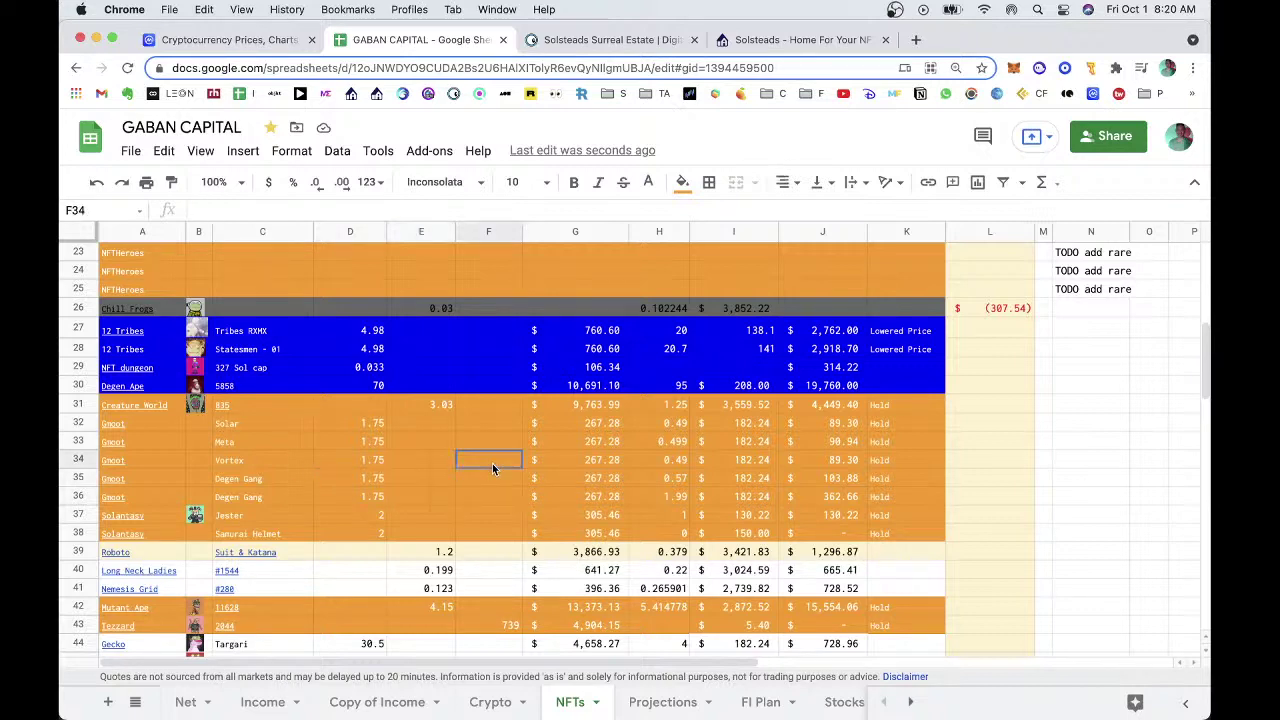
scroll(425, 481, down, 3)
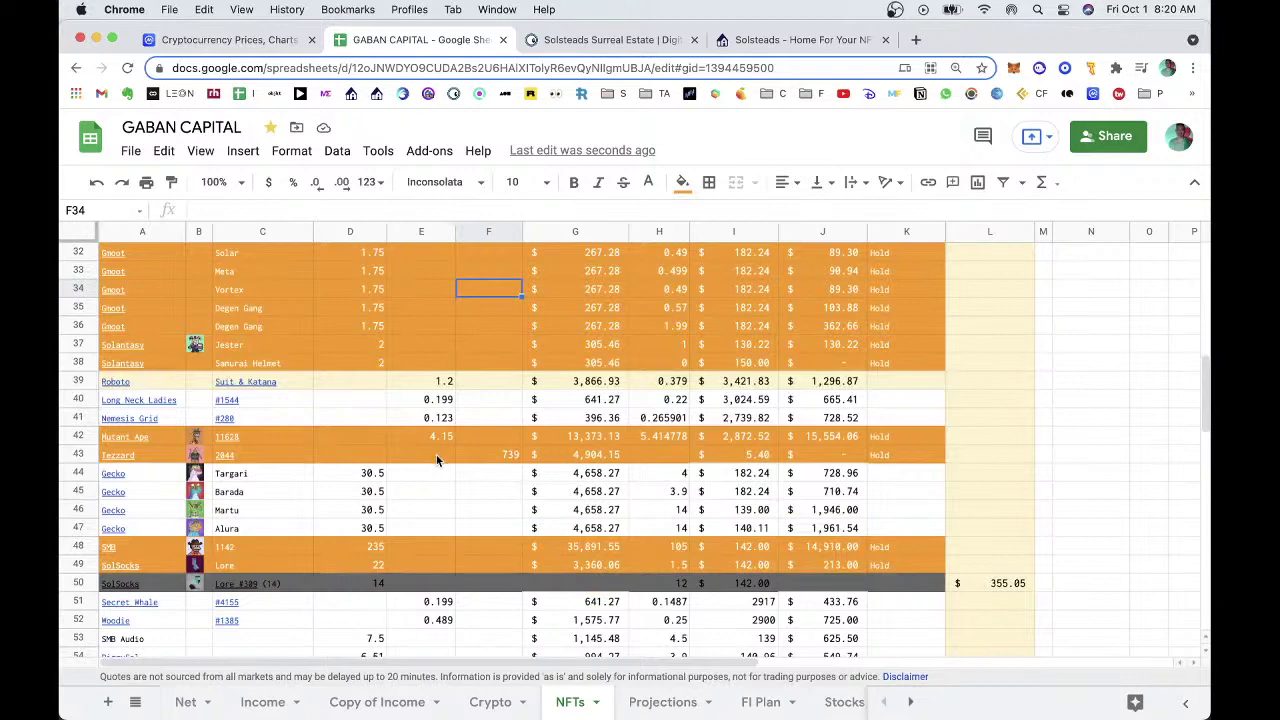
click(437, 459)
key(Up)
scroll(428, 460, up, 4)
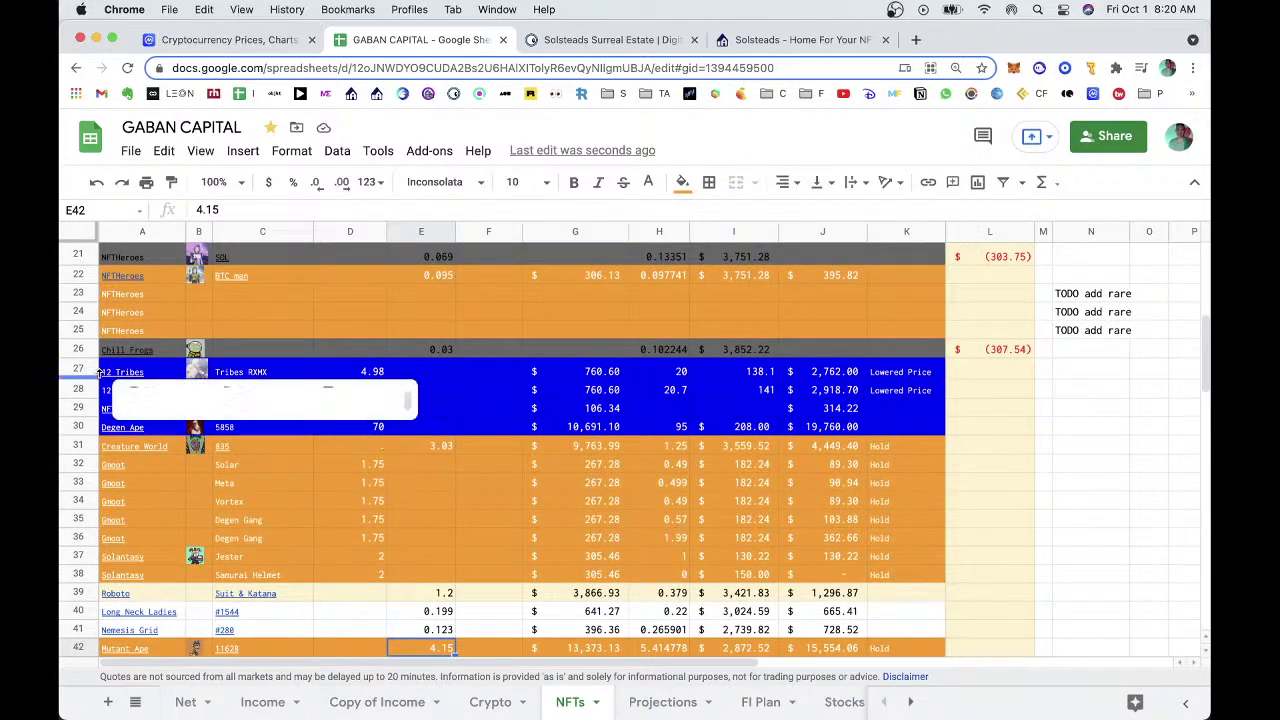
Look over the two 12 Tribes rows and open the linked DigitalEyes collection page from A27.
click(660, 464)
click(160, 372)
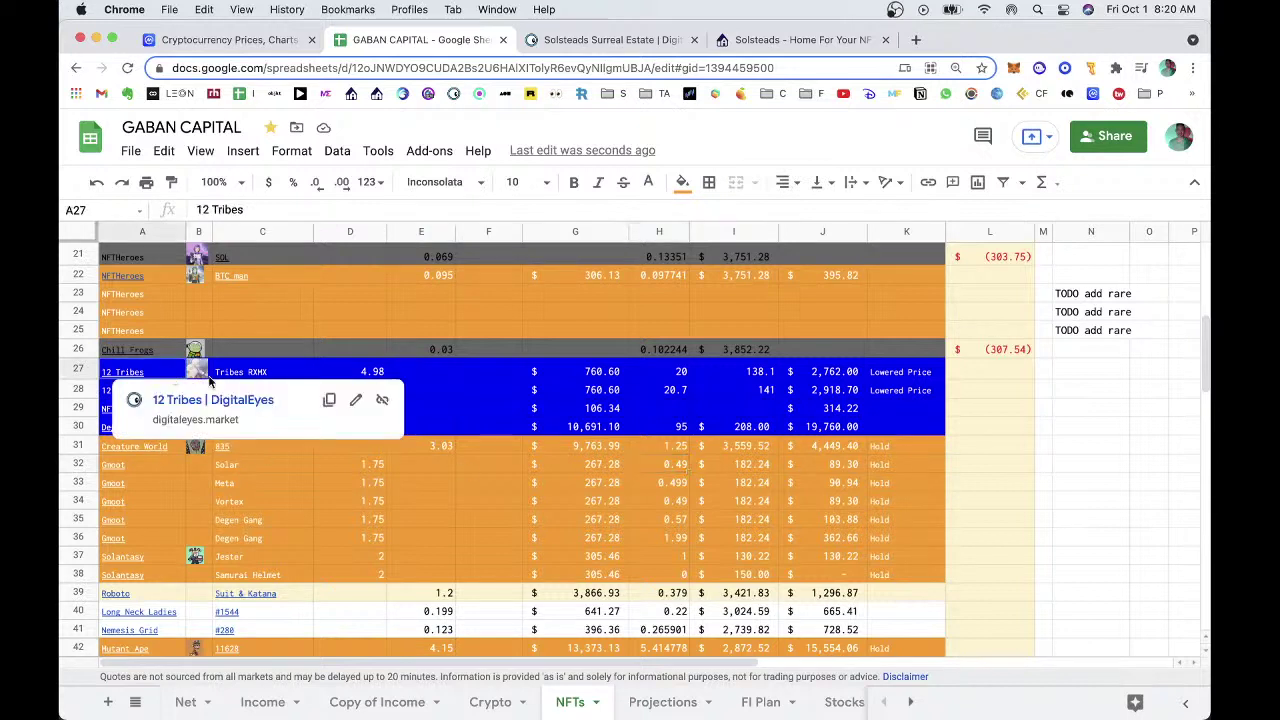
drag(160, 372, 812, 414)
click(172, 416)
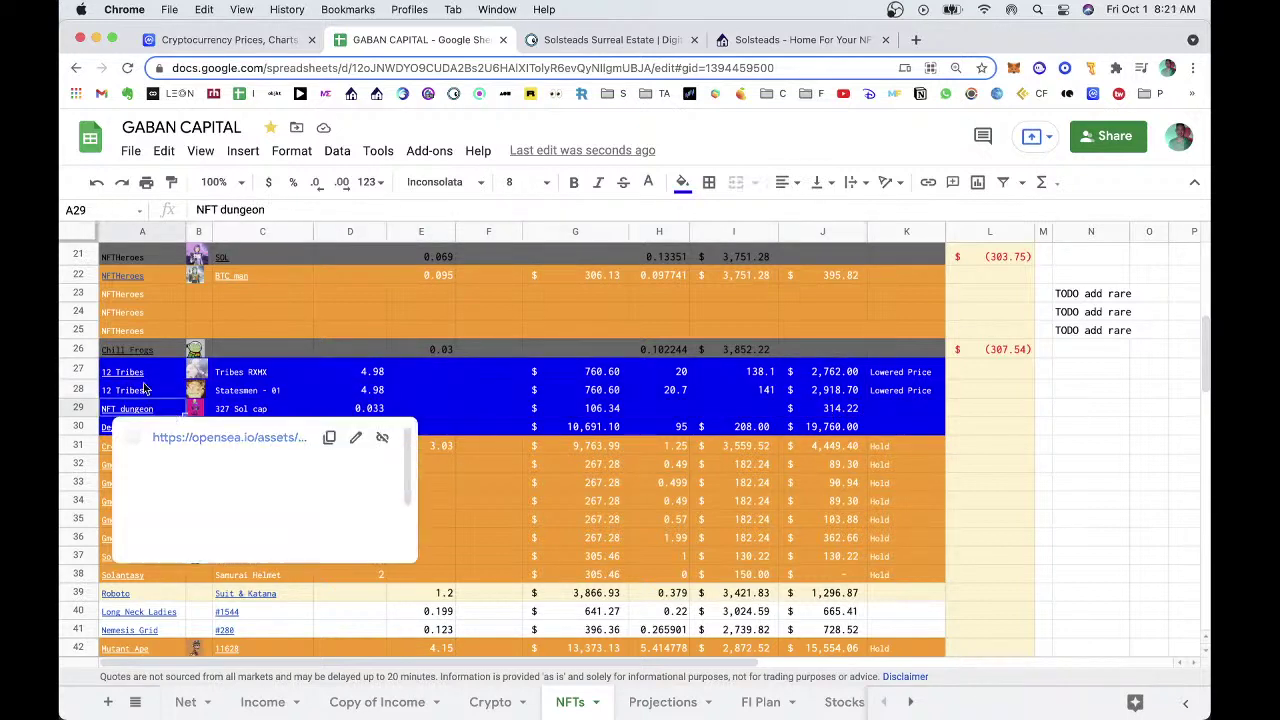
click(150, 374)
click(168, 405)
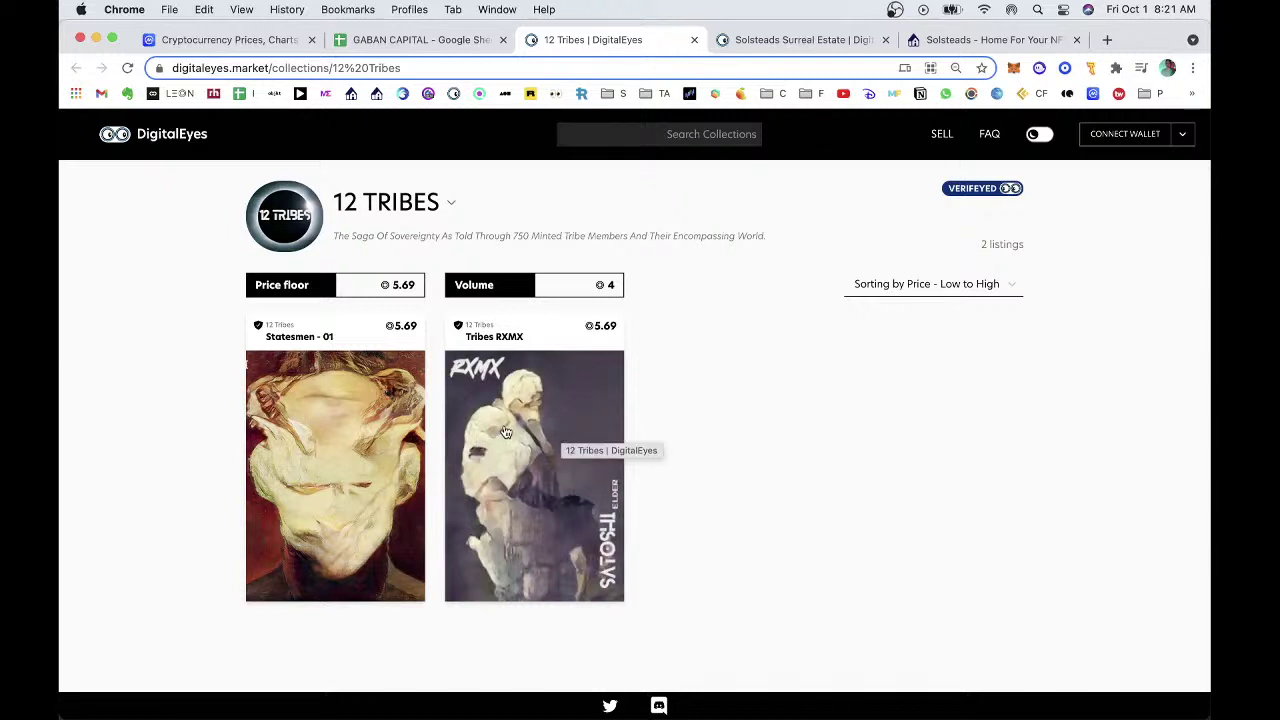
Calculate 5.69*150 to convert the 12 Tribes floor price, and copy the result.
key(alt+space)
text(5.6)
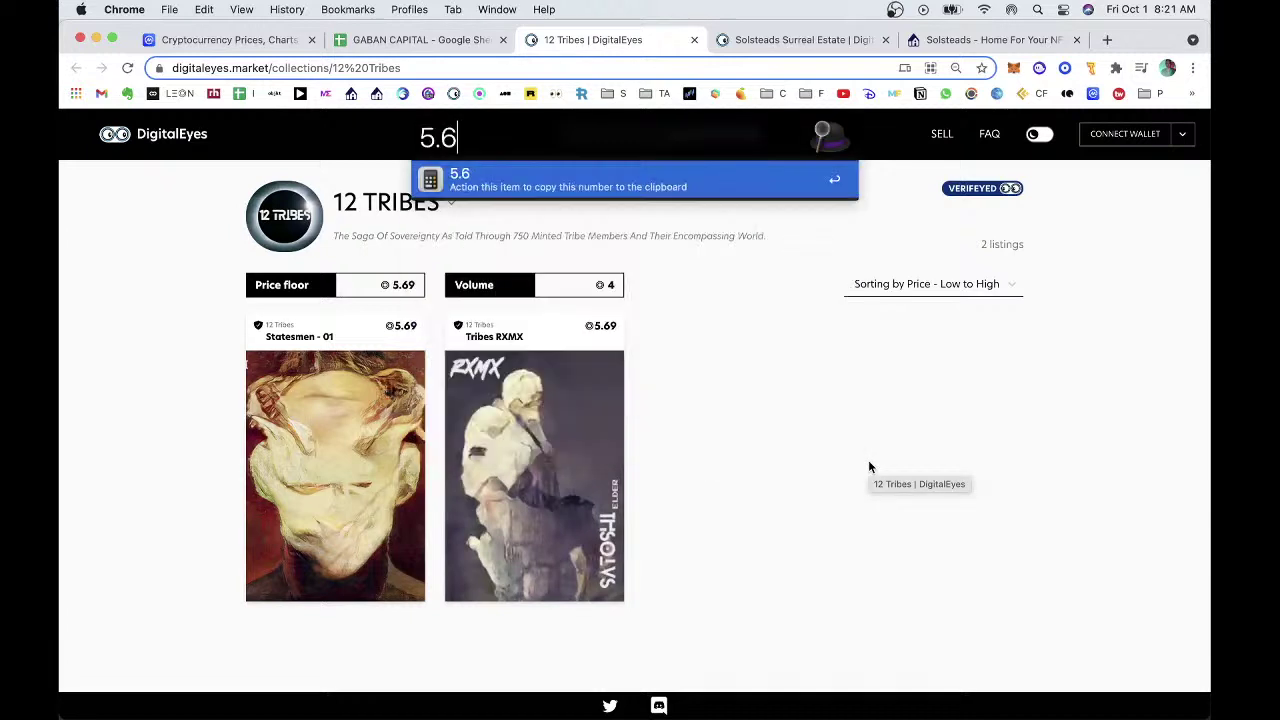
text(9*150)
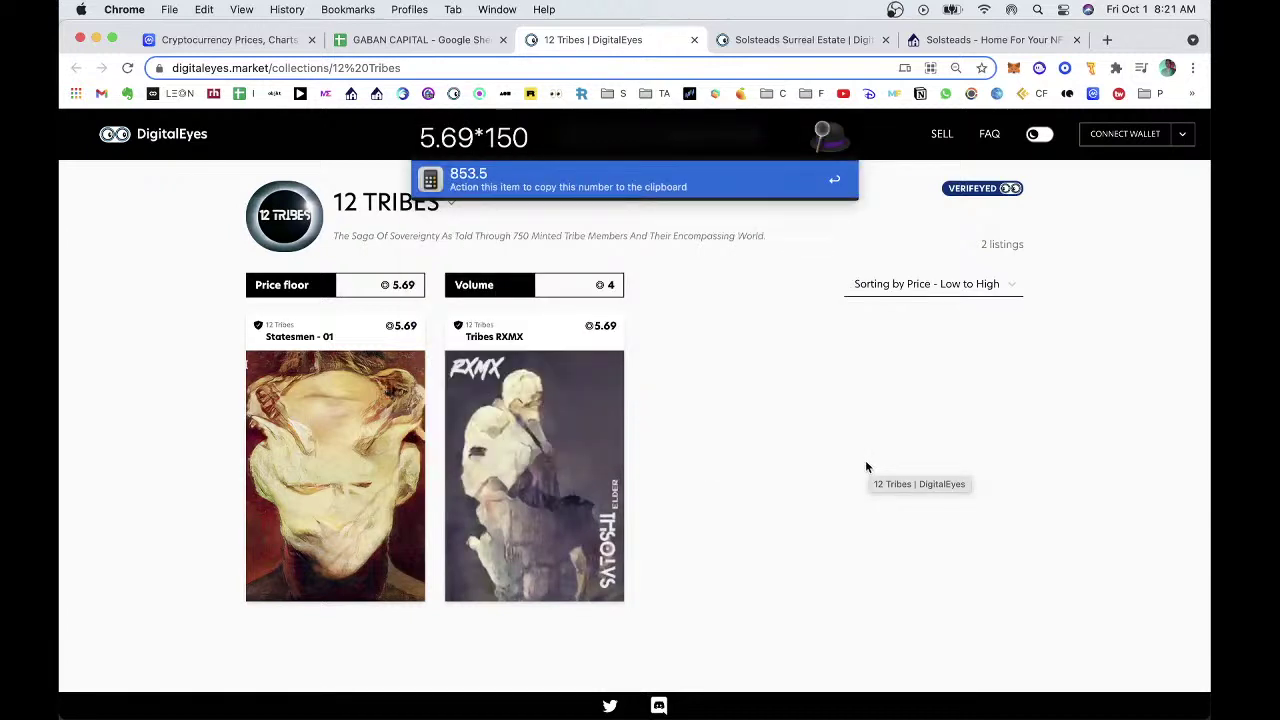
key(Return)
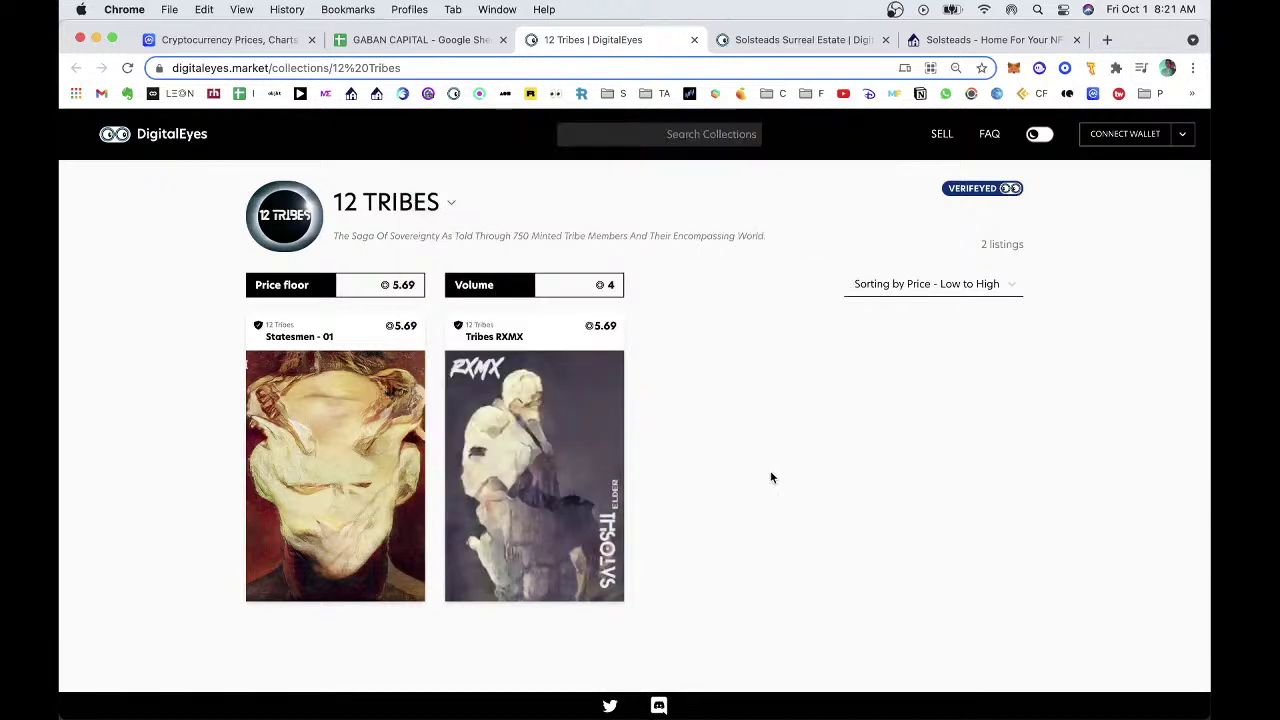
Switch the wallet extension to the Main account and connect it to DigitalEyes to show its NFTs for selling.
click(1040, 69)
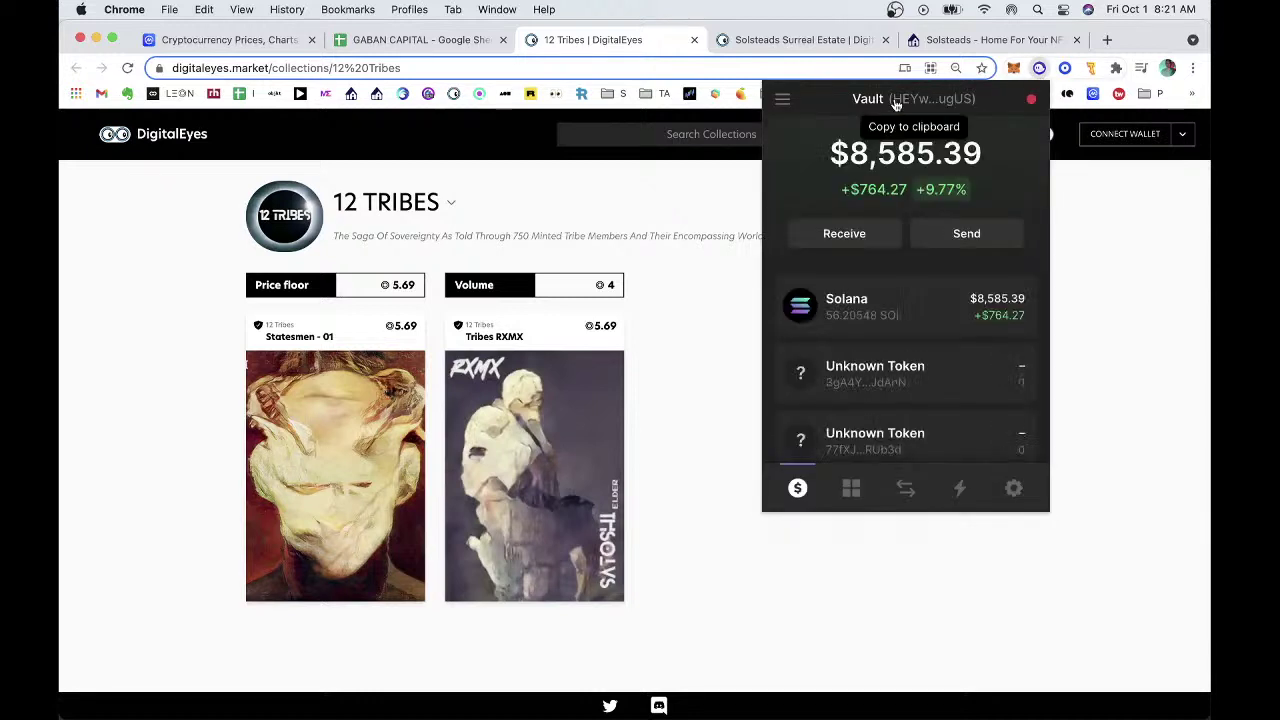
click(782, 99)
click(800, 136)
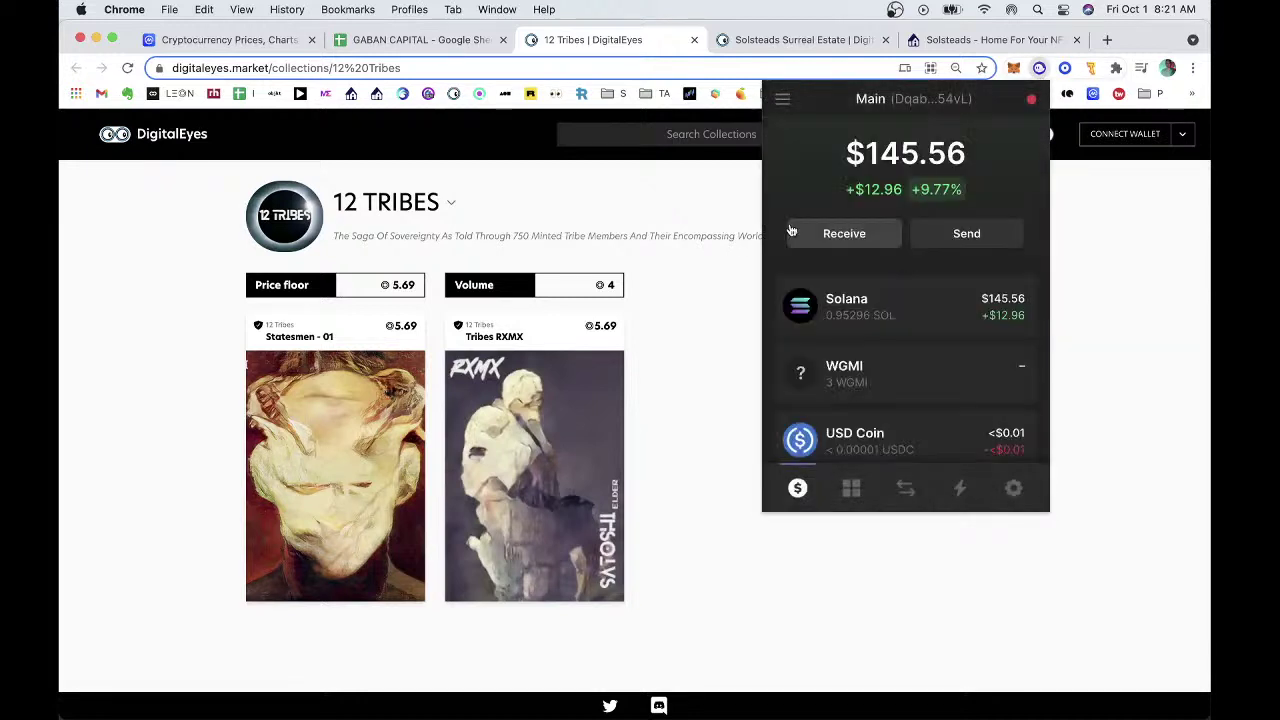
click(700, 238)
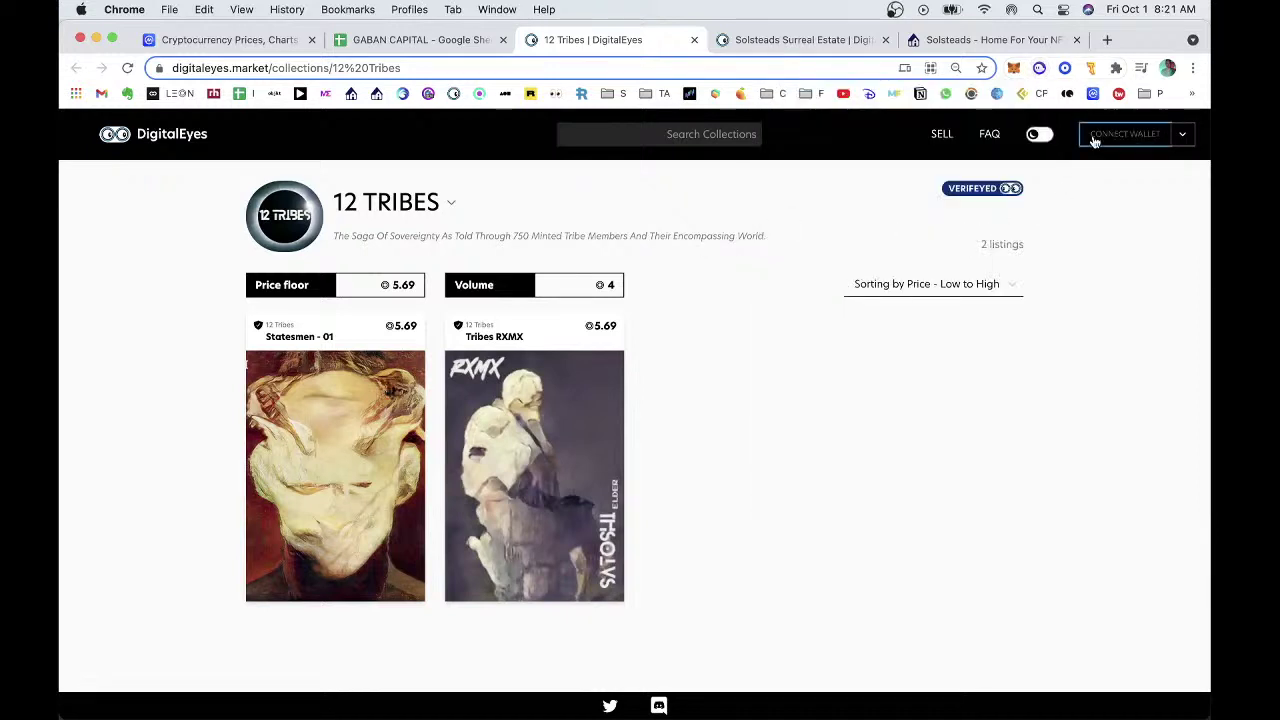
click(922, 134)
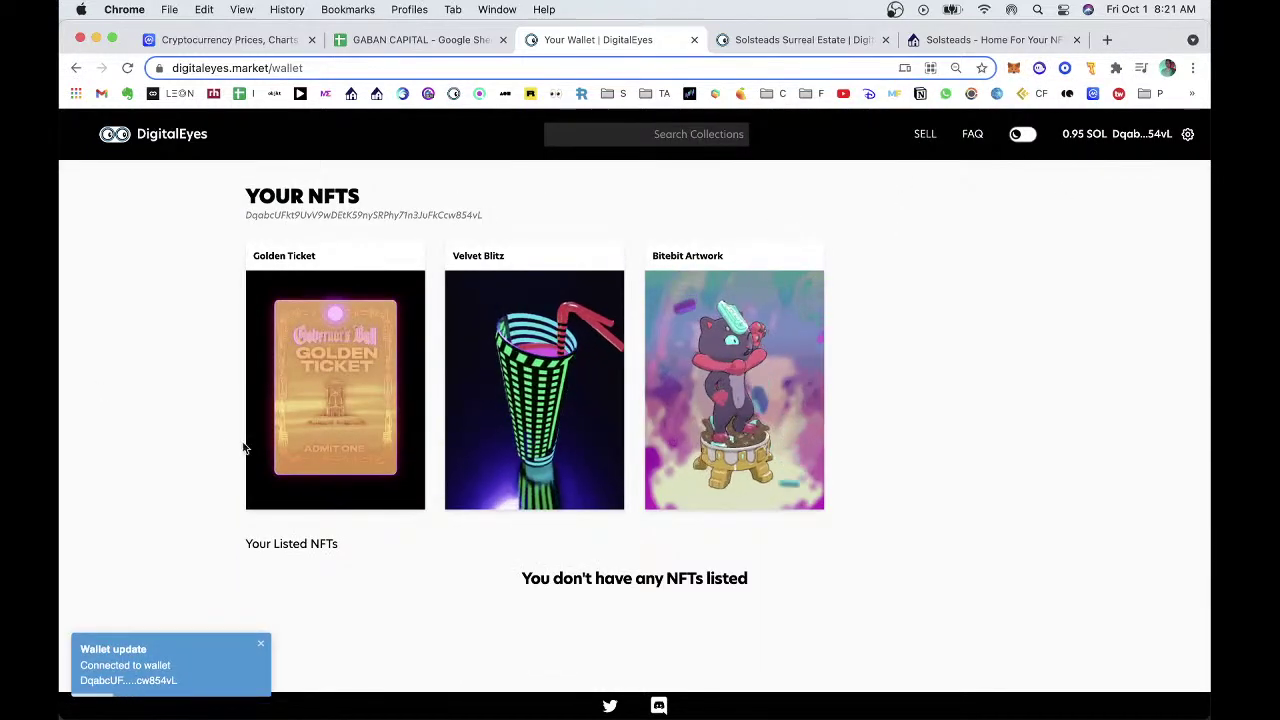
Unlist the Tribes RXMX NFT from the listed NFTs and approve the transaction.
scroll(876, 464, down, 3)
click(583, 481)
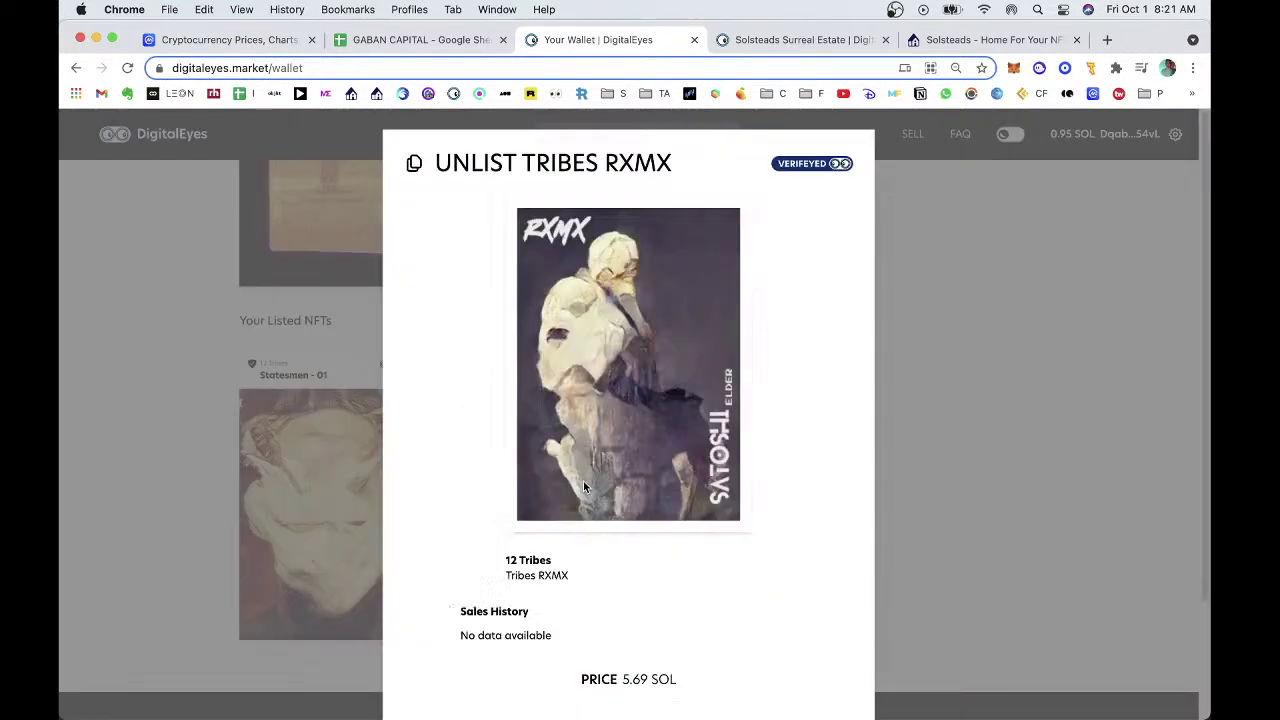
scroll(667, 575, down, 3)
click(645, 641)
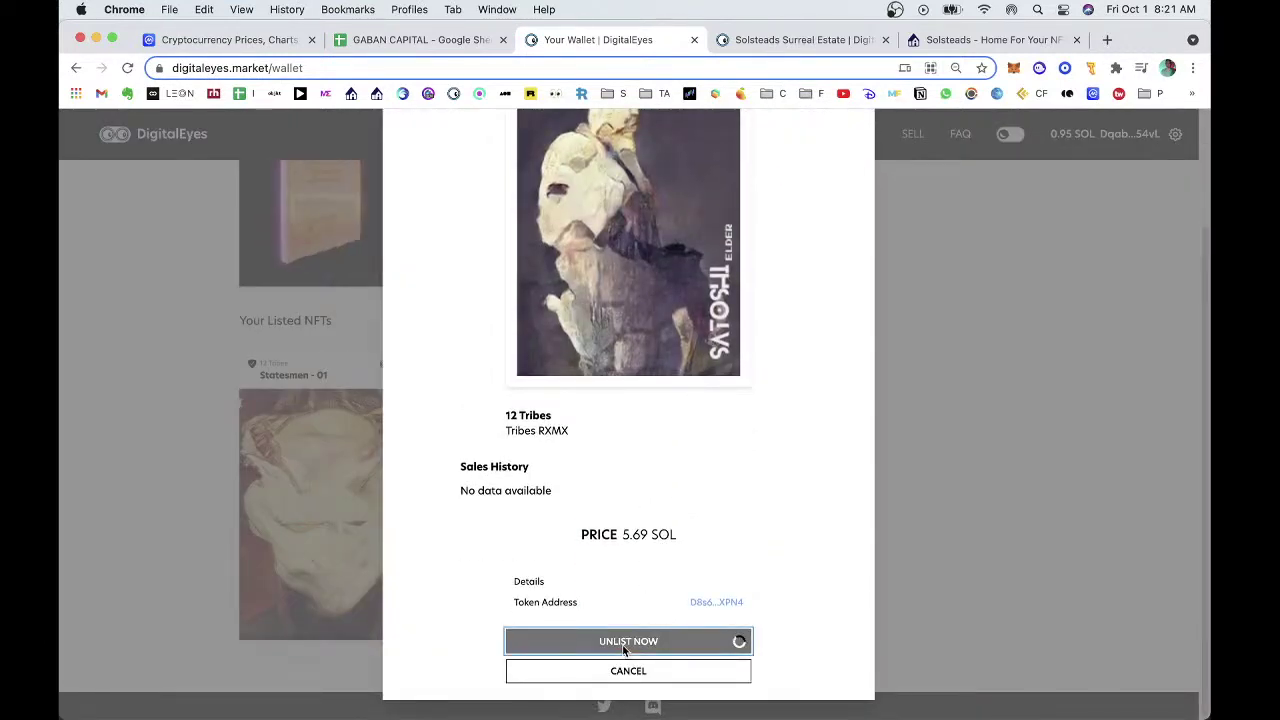
click(1092, 452)
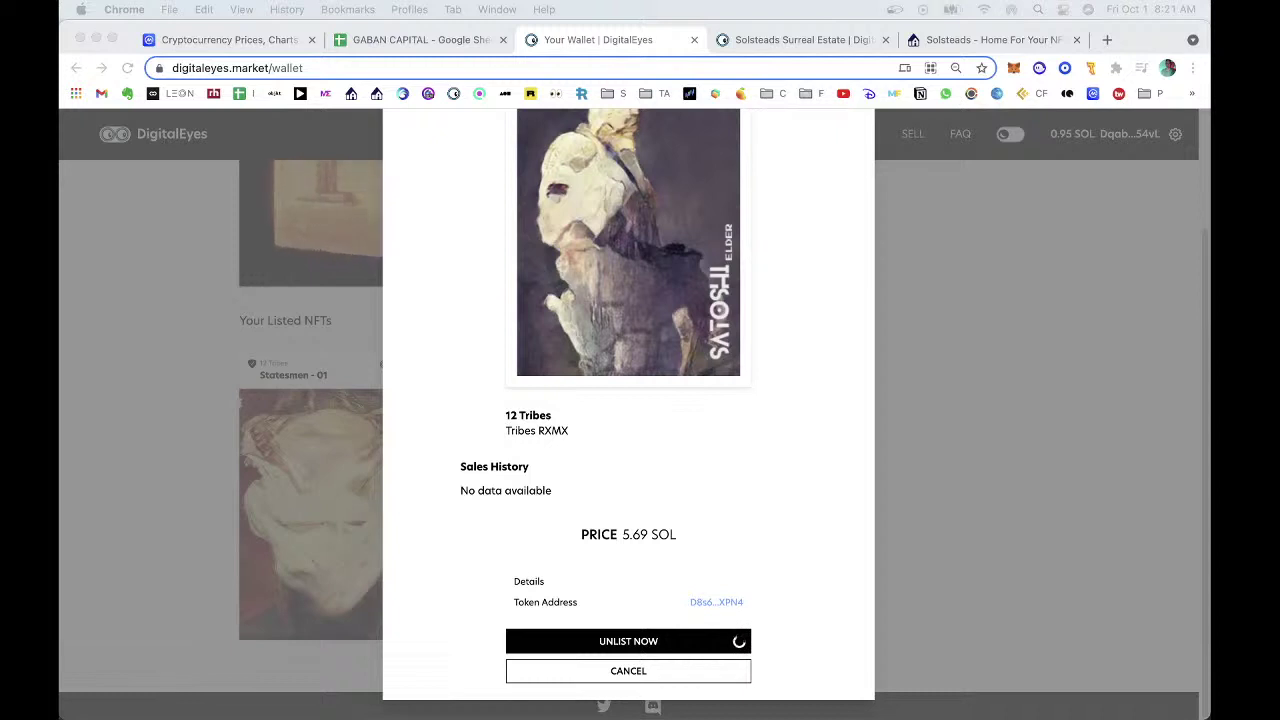
Calculate the percentage increase from .25 to 16 on percentagecalculator.net in a new tab.
click(812, 334)
key(super+t)
text(p)
key(Return)
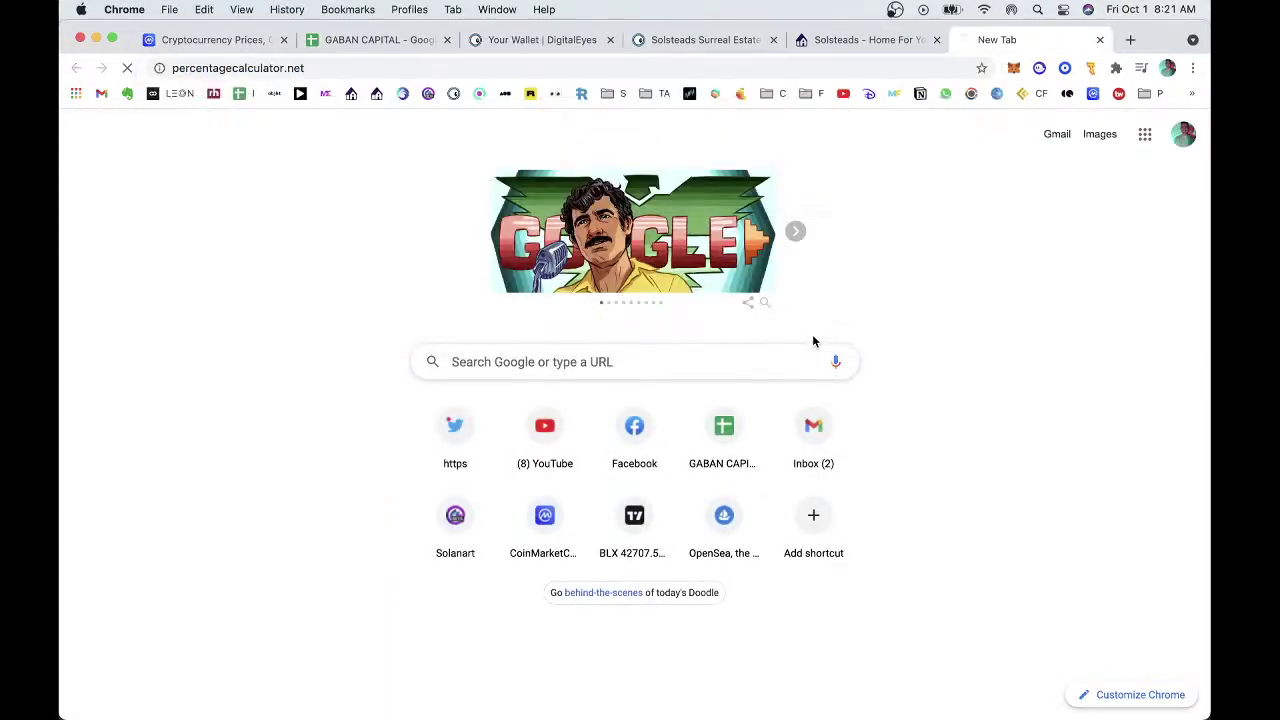
click(425, 565)
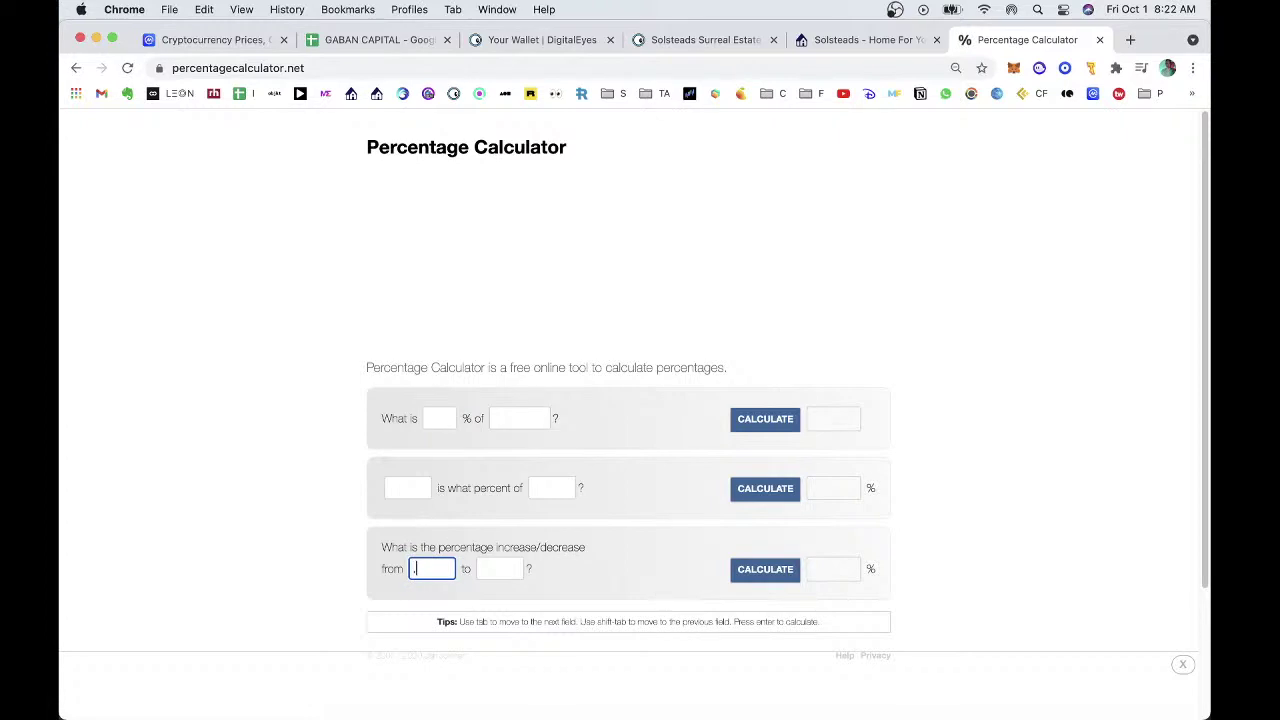
text(.25)
key(Tab)
text(16)
key(Return)
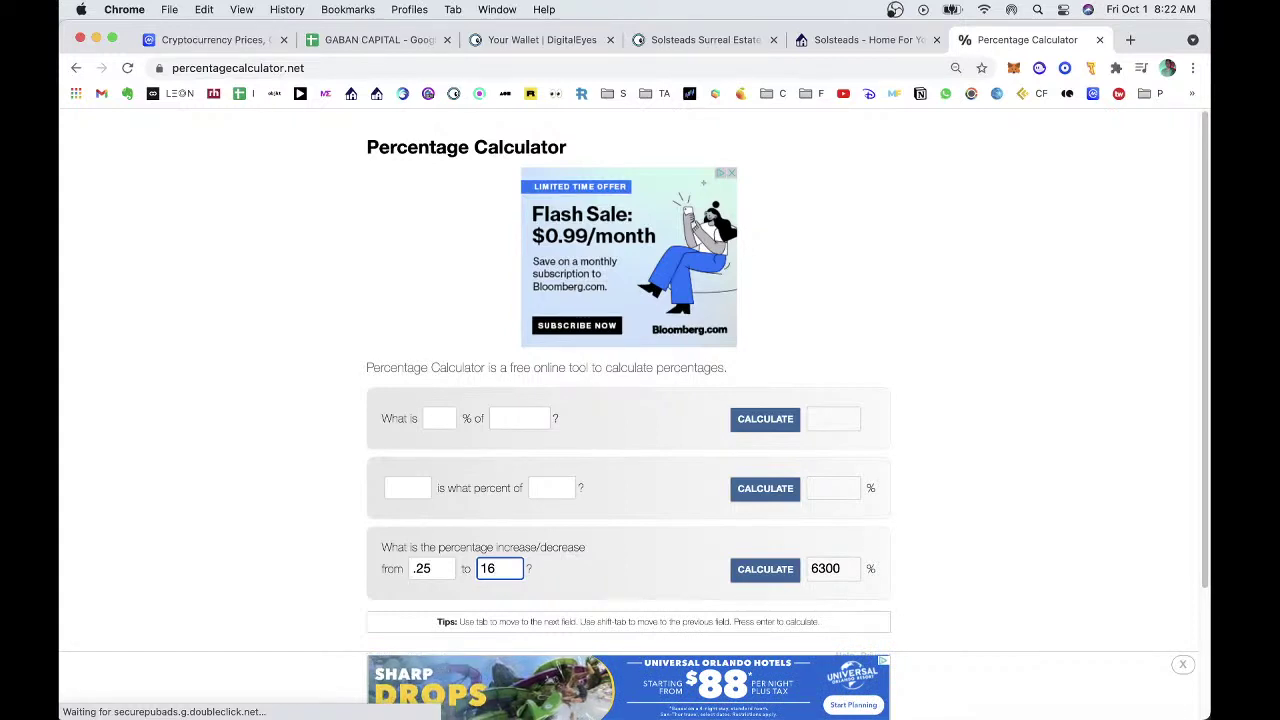
Calculate the percentage increases from .25 to 32 and to 37, and close the percentage calculator.
key(BackSpace)
key(BackSpace)
text(32)
key(Return)
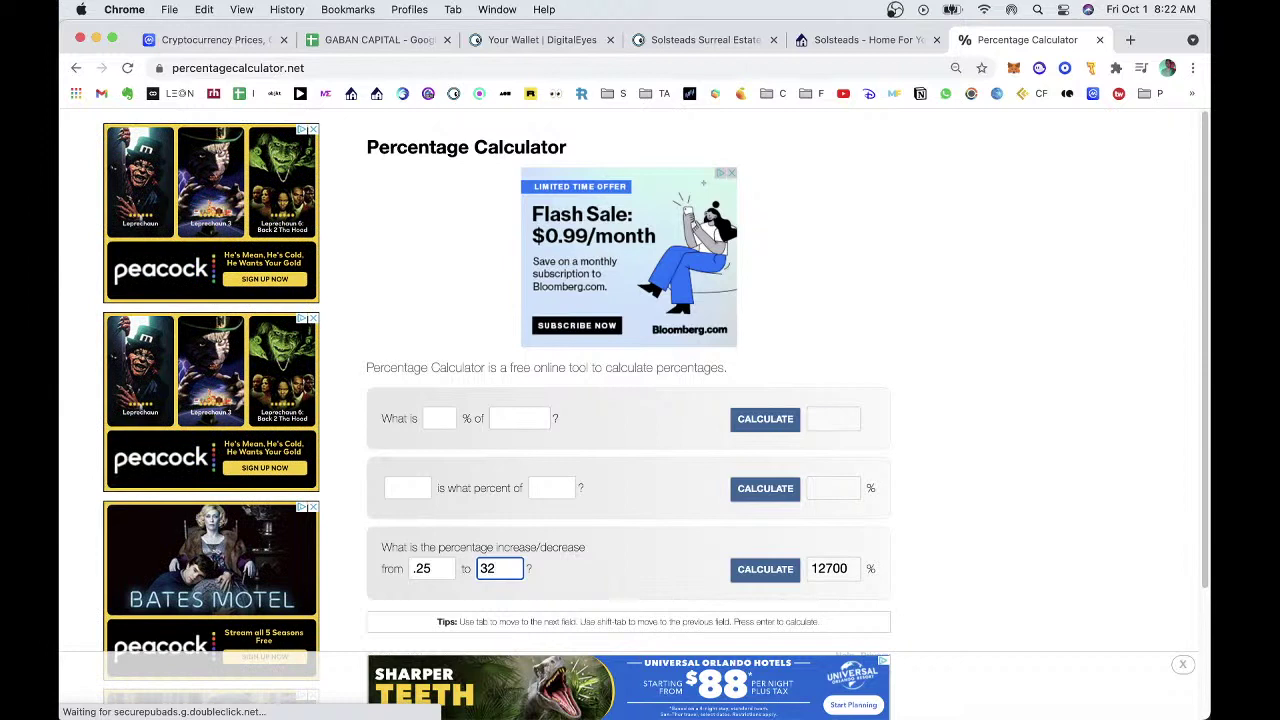
key(BackSpace)
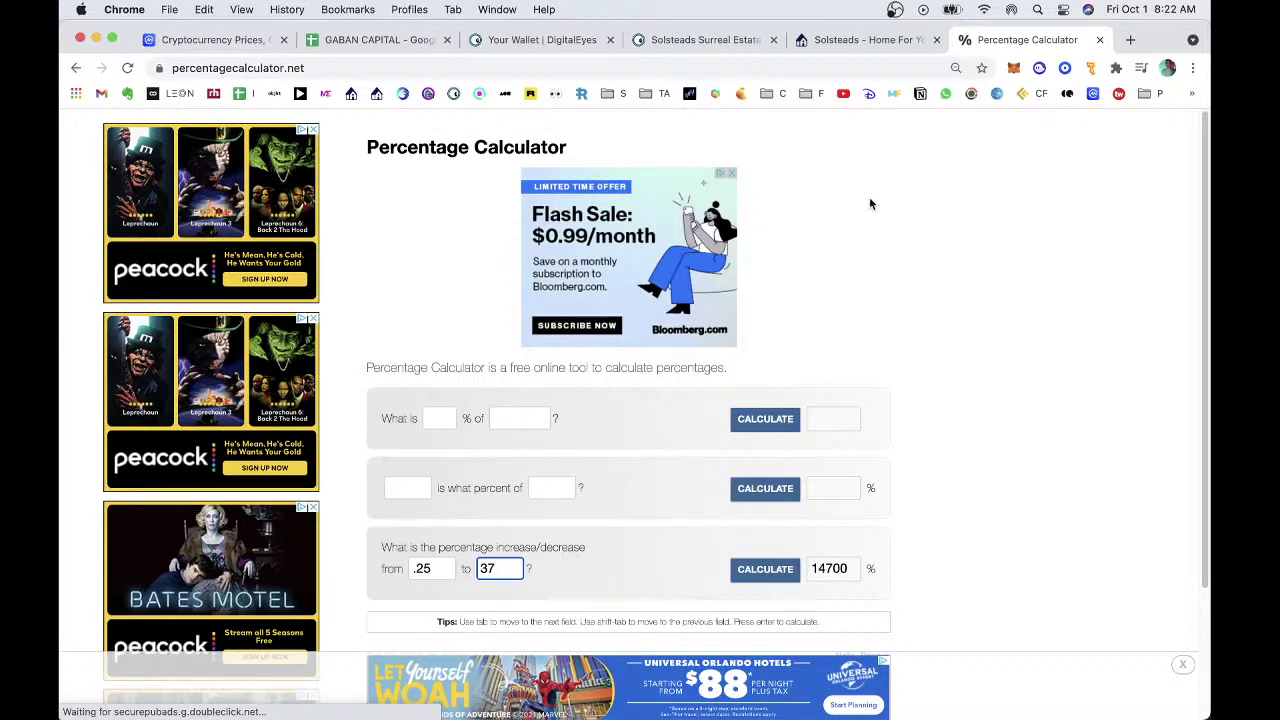
key(super+w)
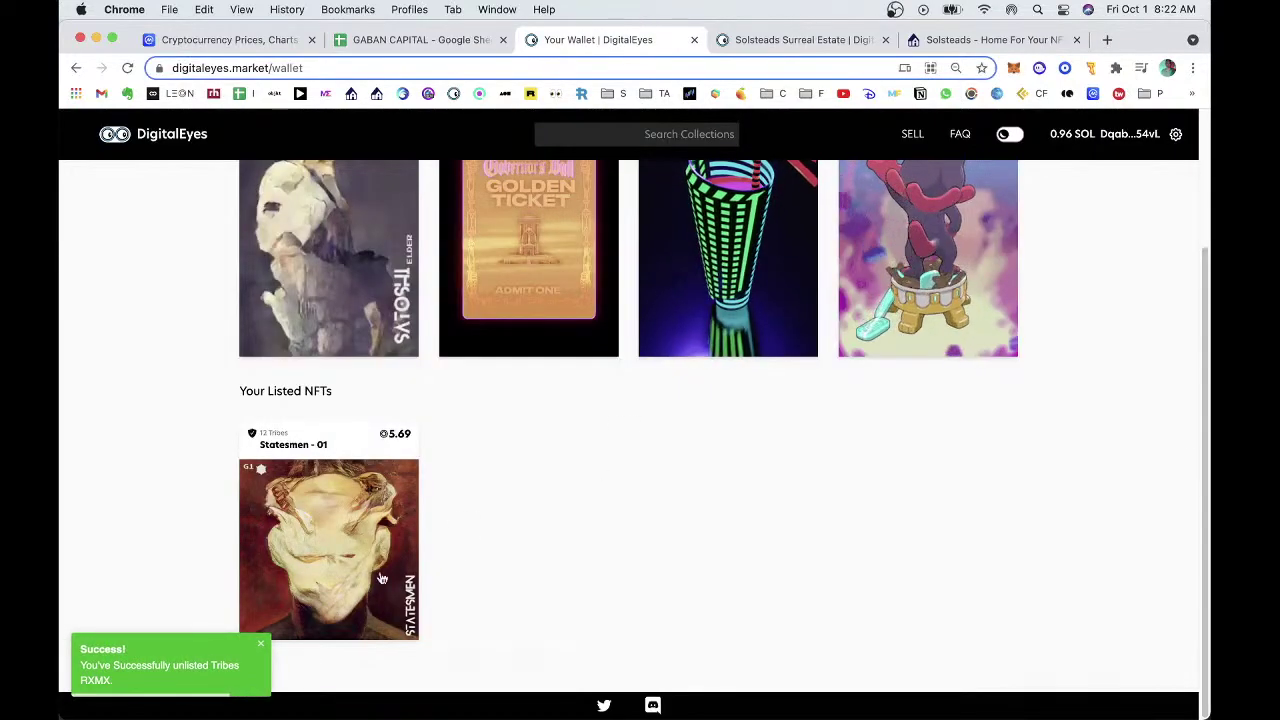
Unlist the Statesmen - 01 NFT from the listed NFTs and approve the transaction.
click(381, 579)
click(690, 698)
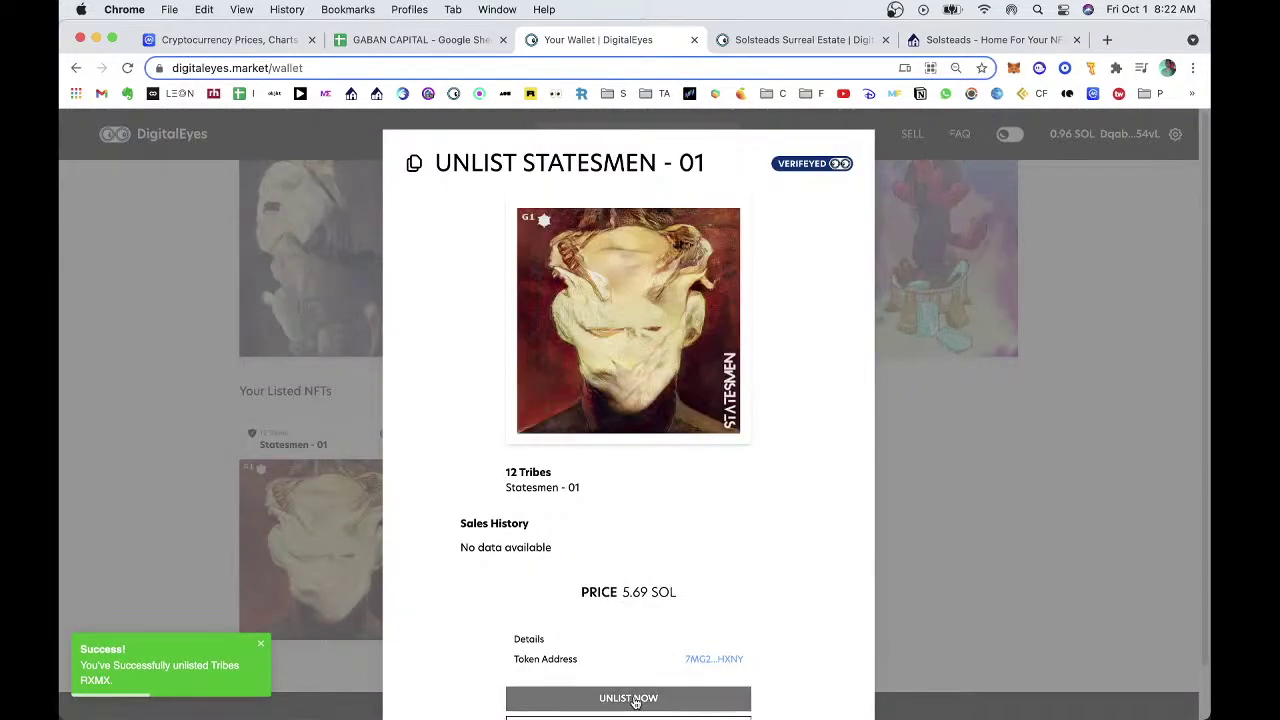
click(1132, 444)
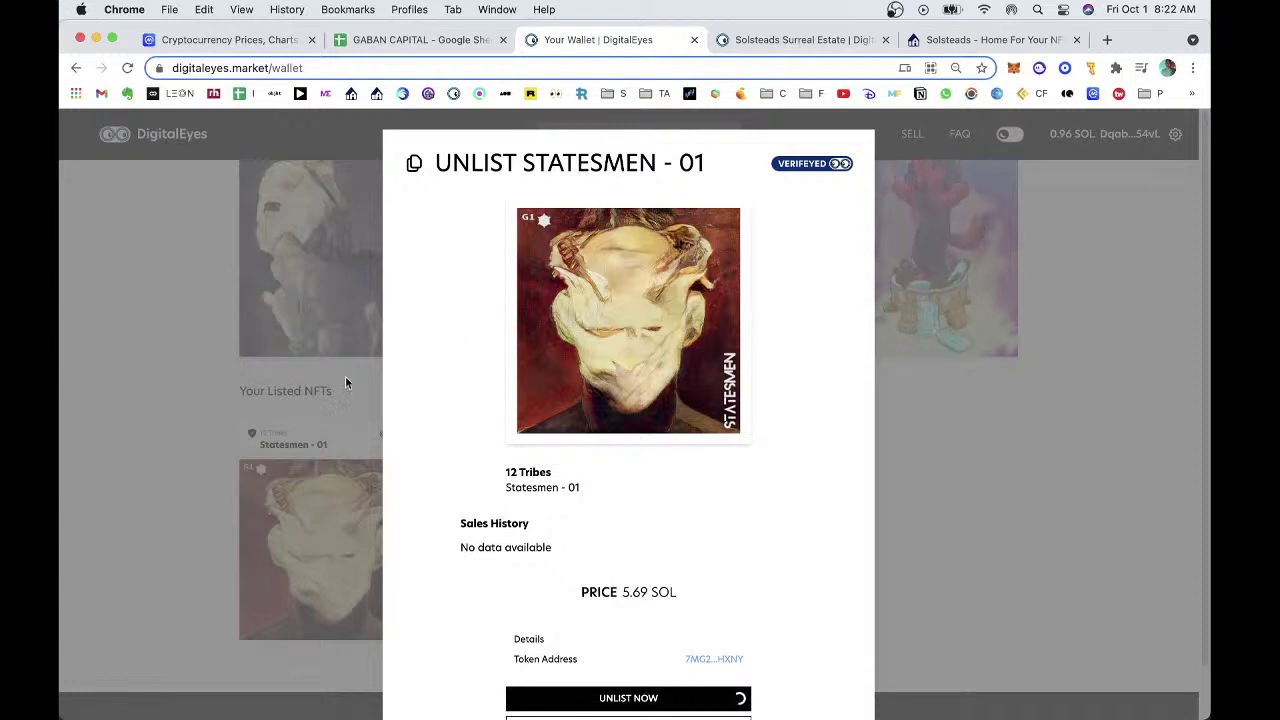
Calculate 20*150 and 15*150 to estimate the NFT's value at those SOL prices.
key(alt+space)
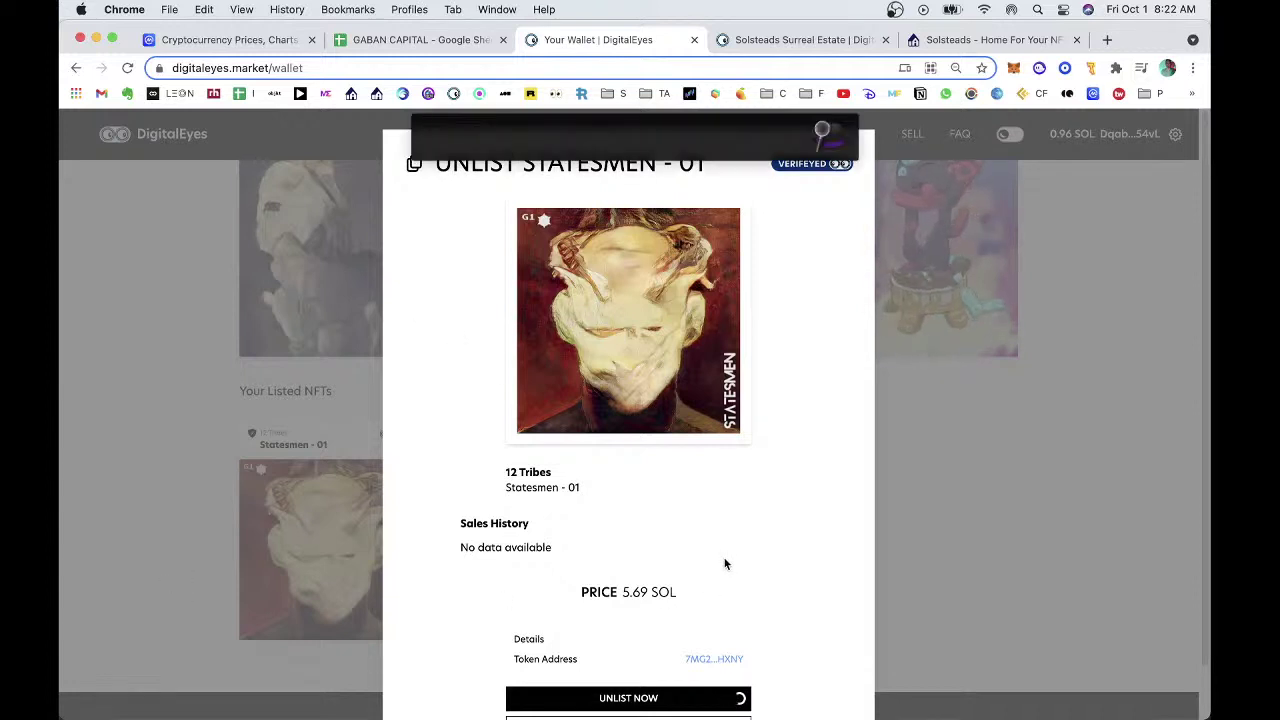
text(20*150)
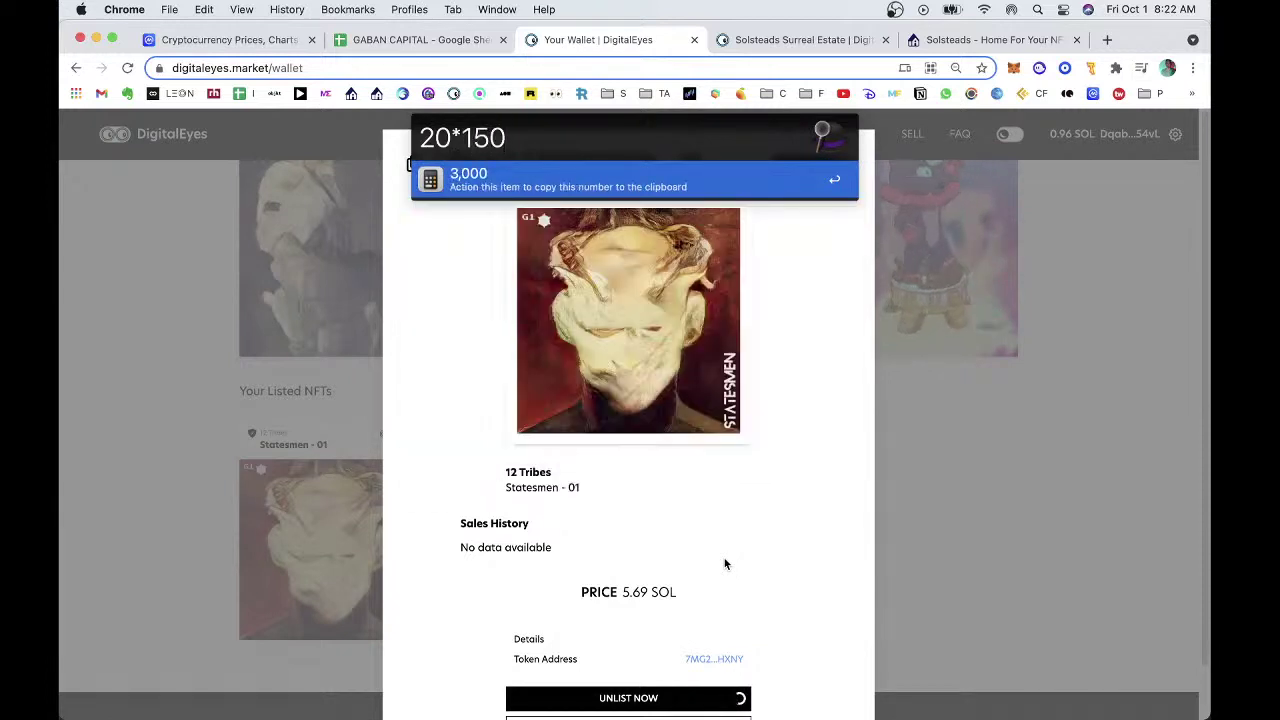
key(Return)
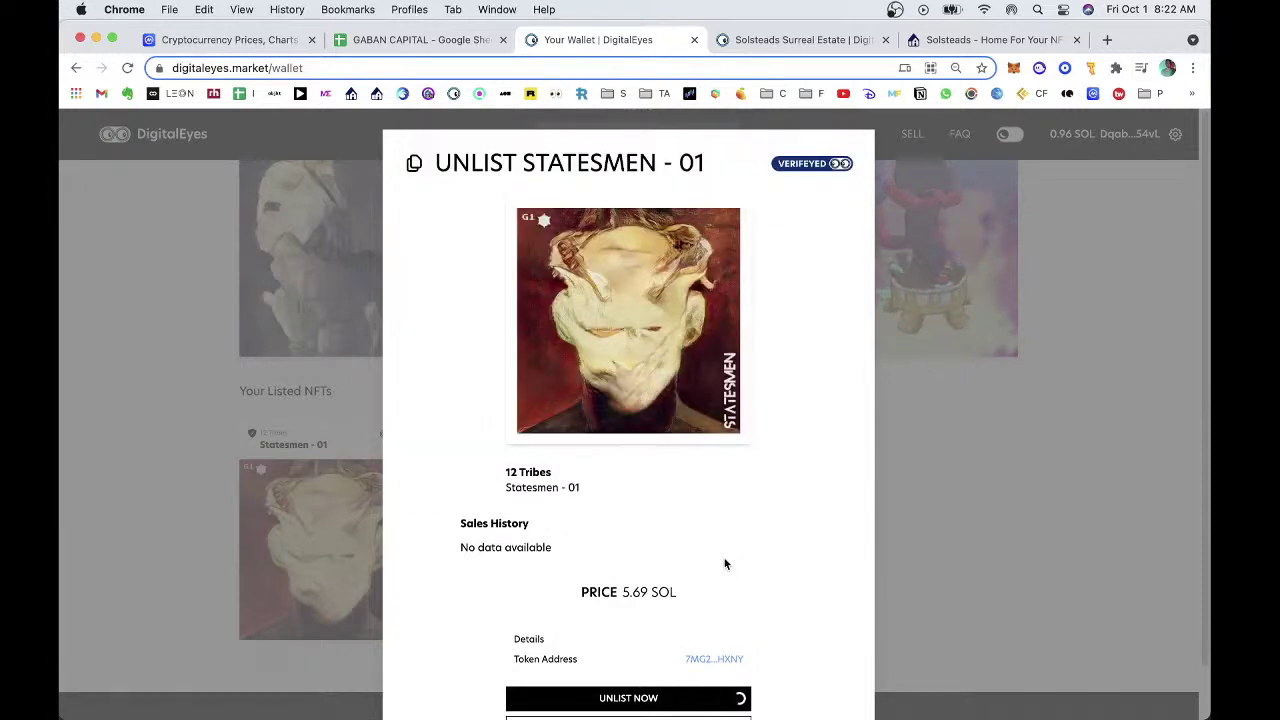
key(alt+space)
text(15)
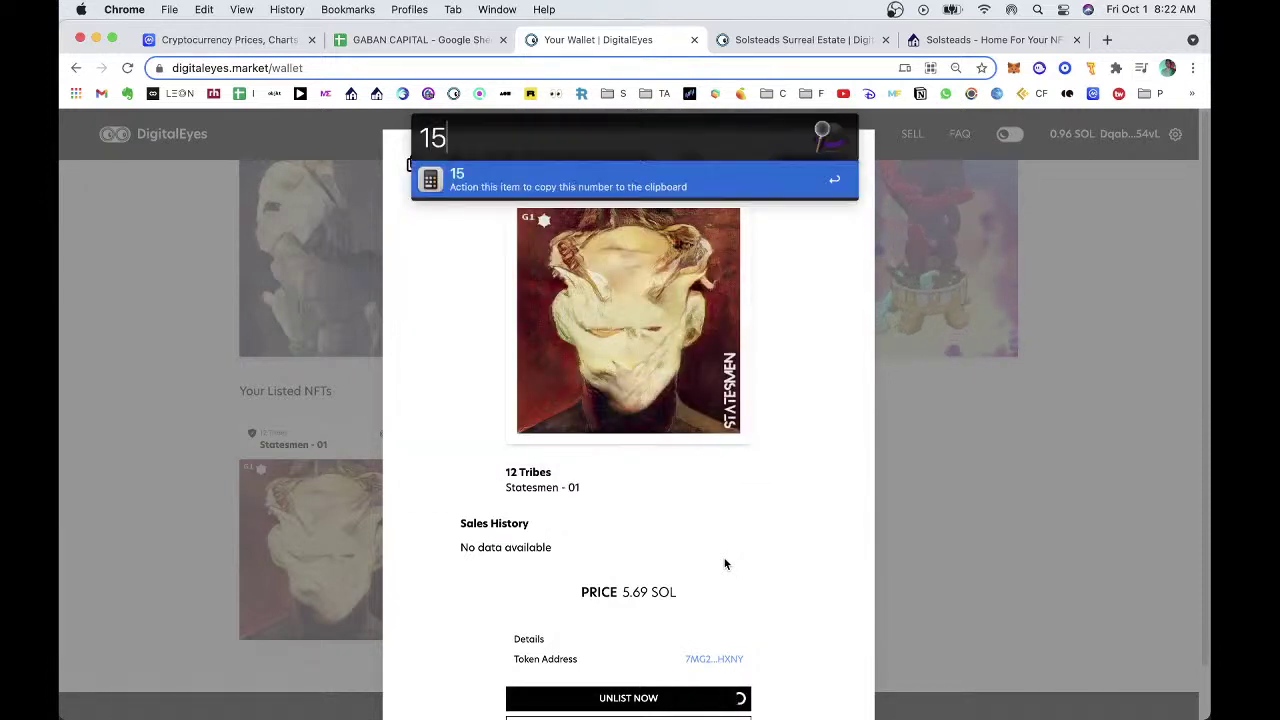
text(*3)
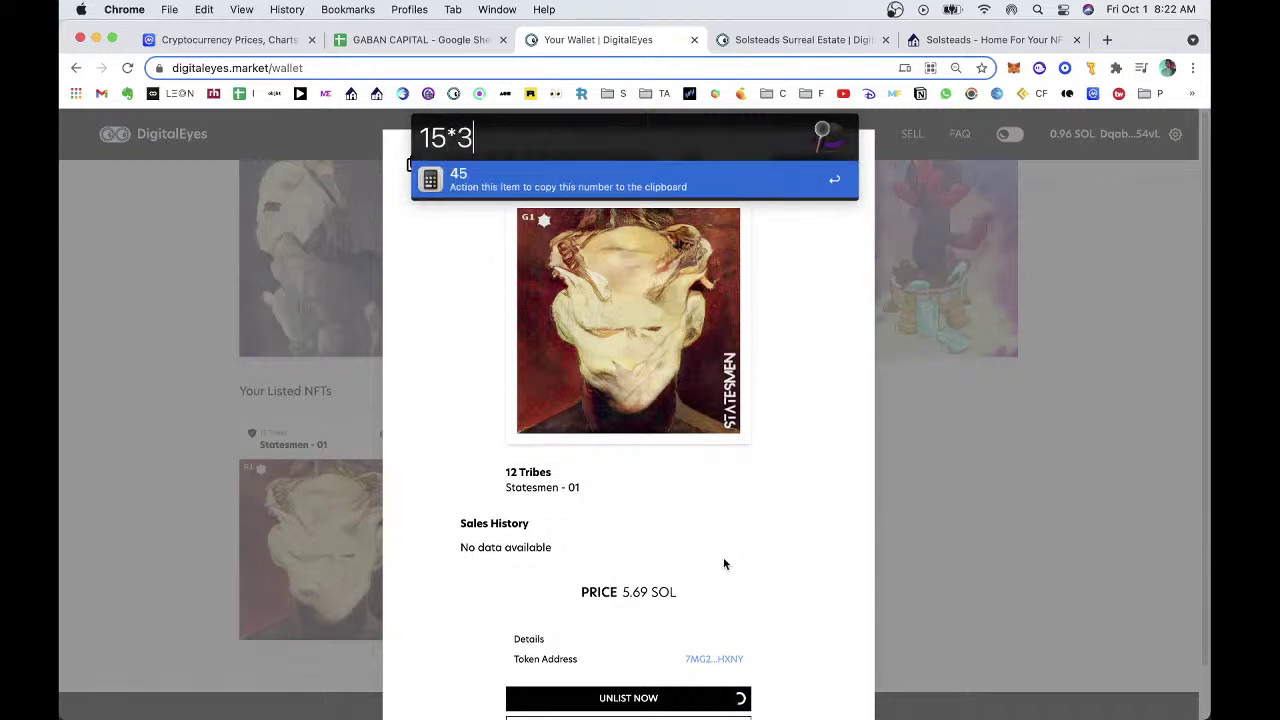
key(BackSpace)
text(150)
key(Escape)
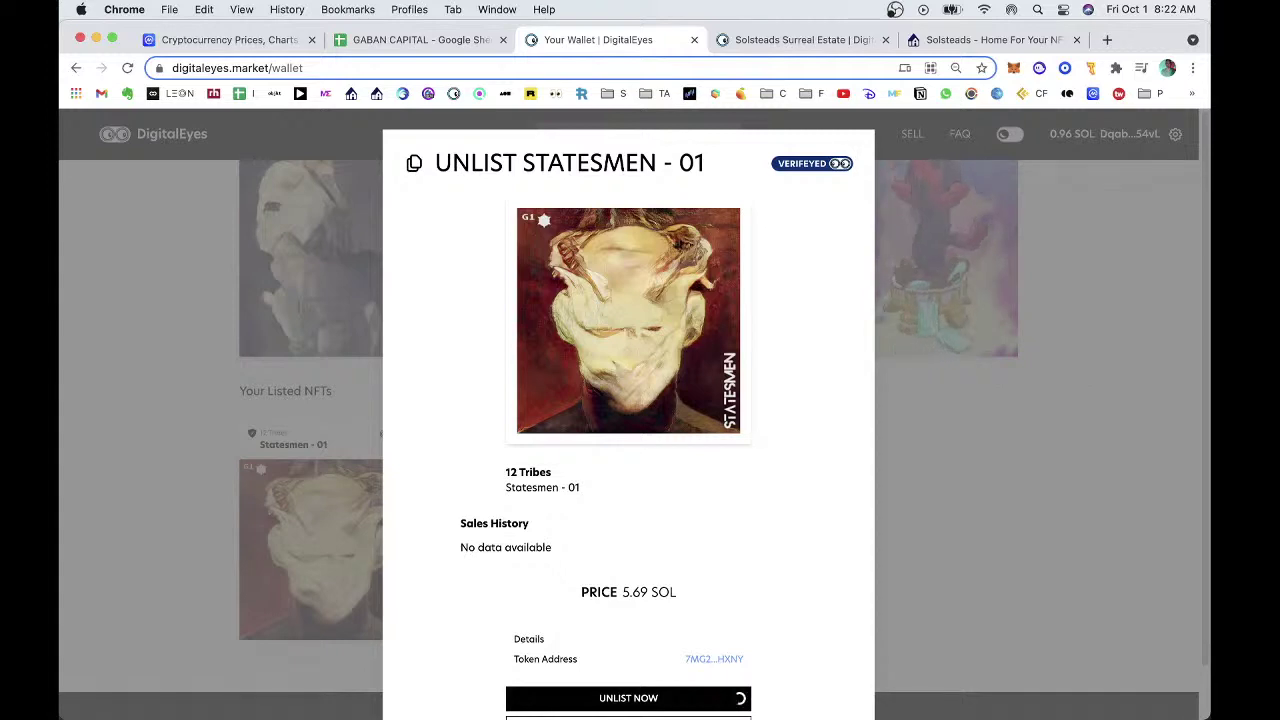
Switch to the GABAN CAPITAL spreadsheet and review the NFT holdings down to the SolStead rows.
click(458, 40)
scroll(557, 516, down, 5)
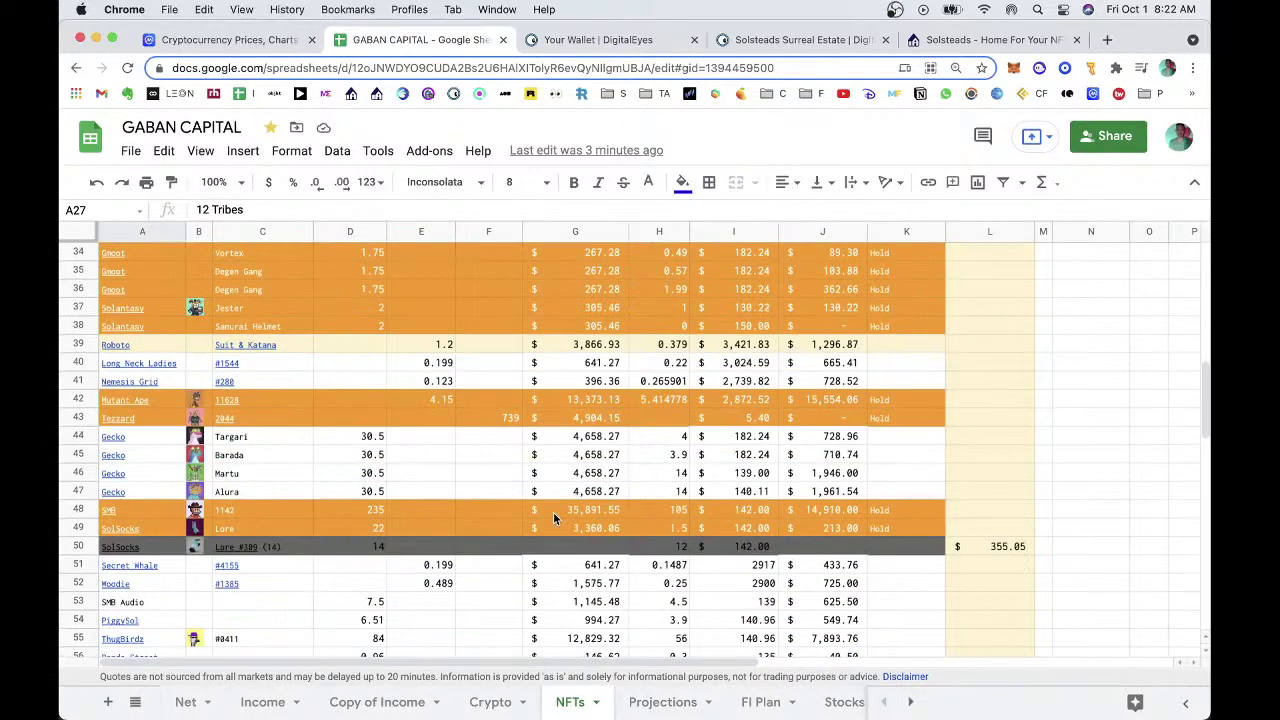
click(555, 512)
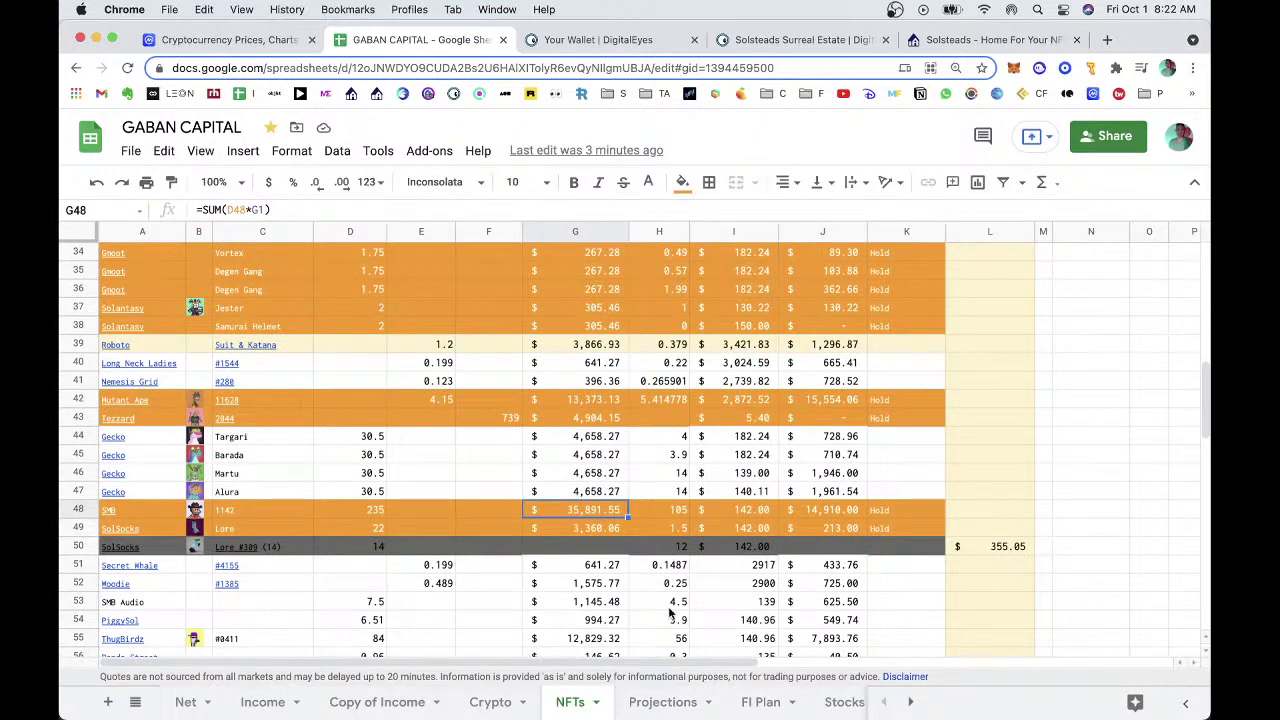
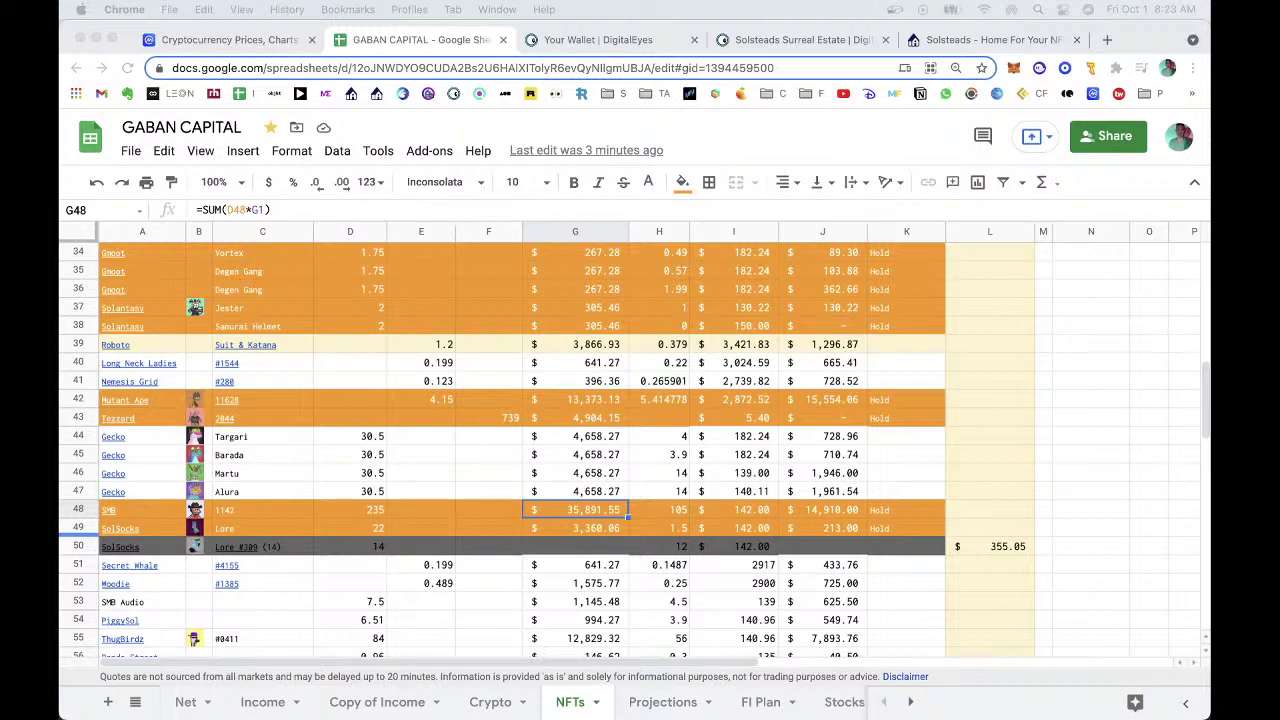
click(824, 493)
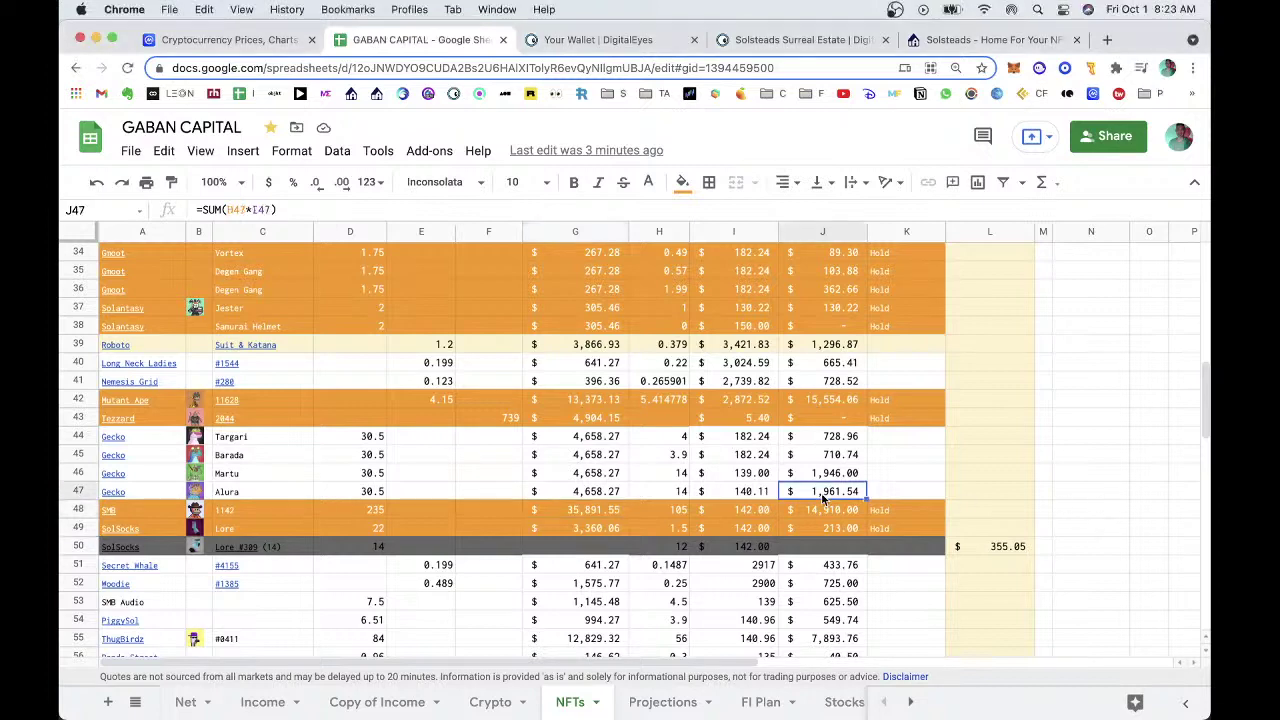
scroll(508, 488, down, 5)
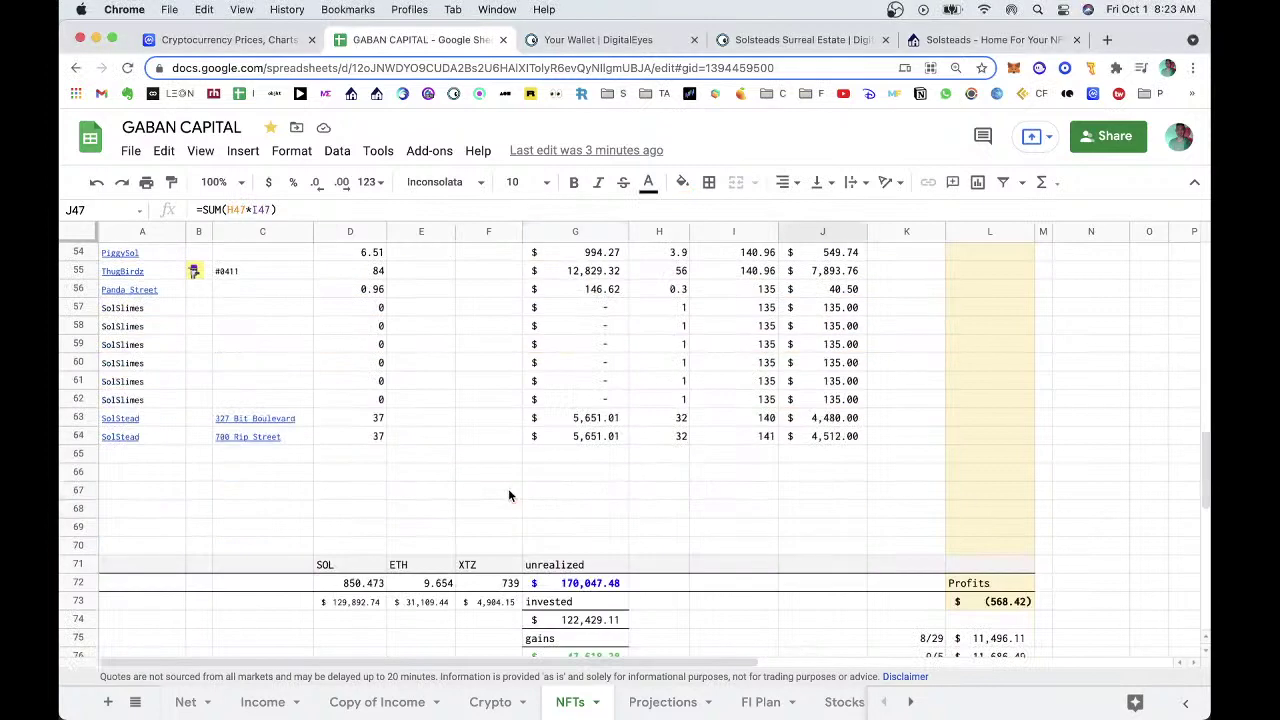
Open the linked Solsteads page for 700 Rip Street from the spreadsheet and examine its current residents.
click(239, 436)
click(272, 462)
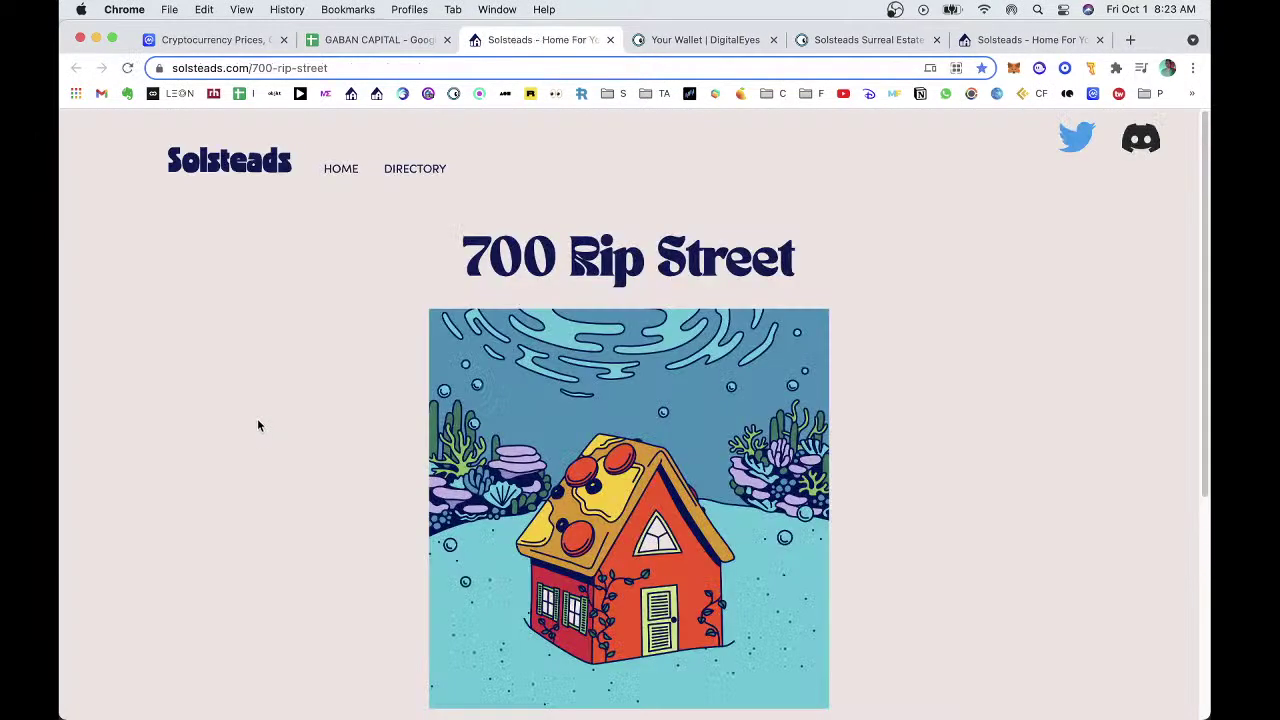
scroll(257, 425, down, 15)
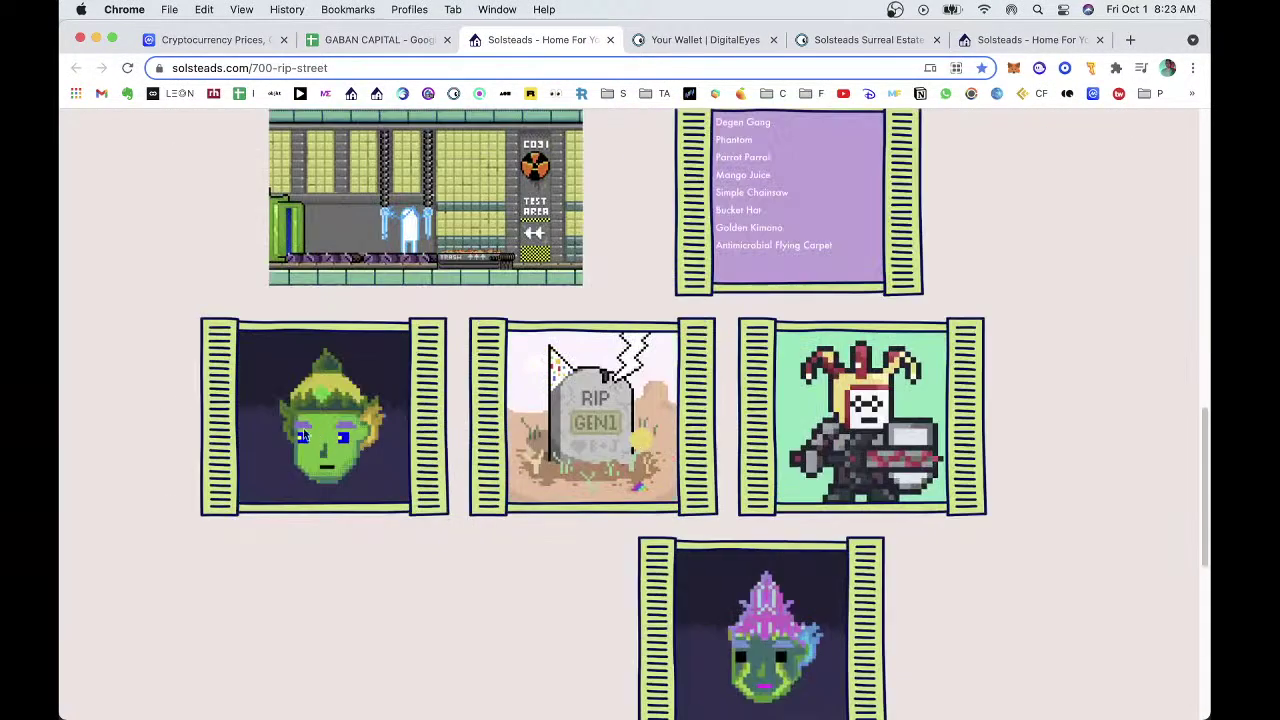
scroll(180, 441, down, 5)
scroll(186, 433, up, 10)
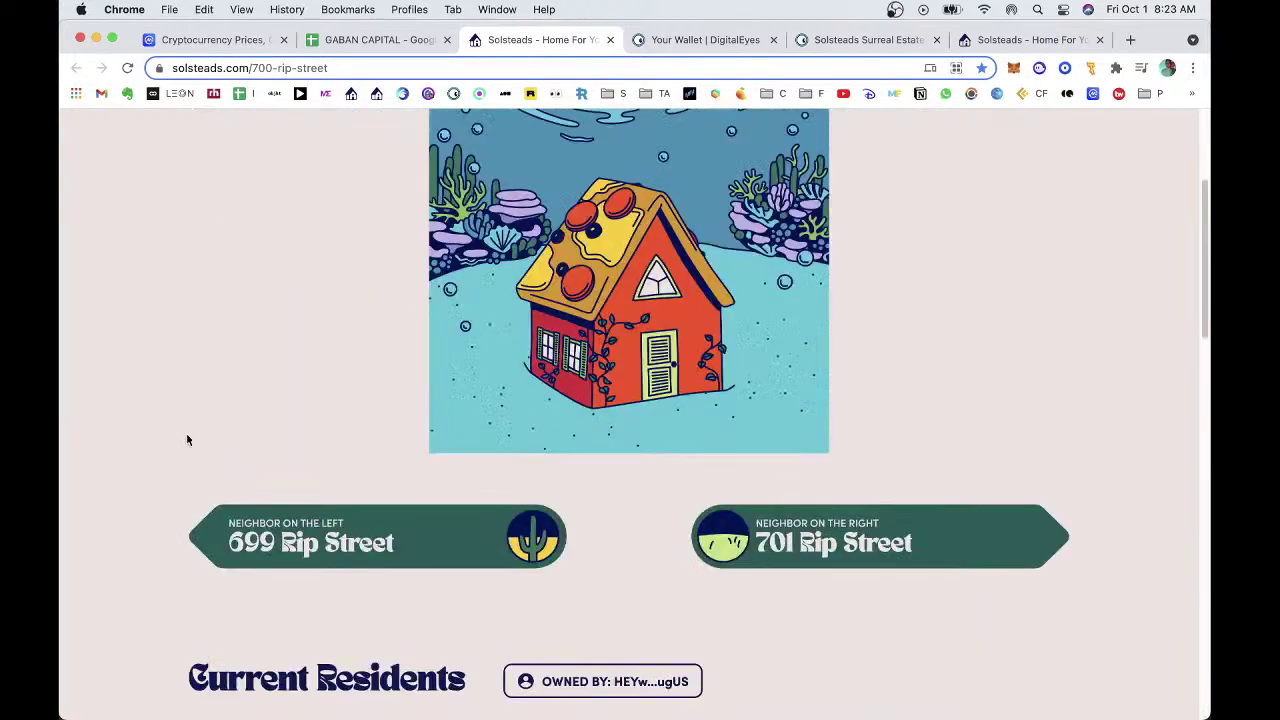
Visit the neighboring 699 Rip Street and look over its house and current residents.
click(360, 530)
scroll(308, 500, down, 3)
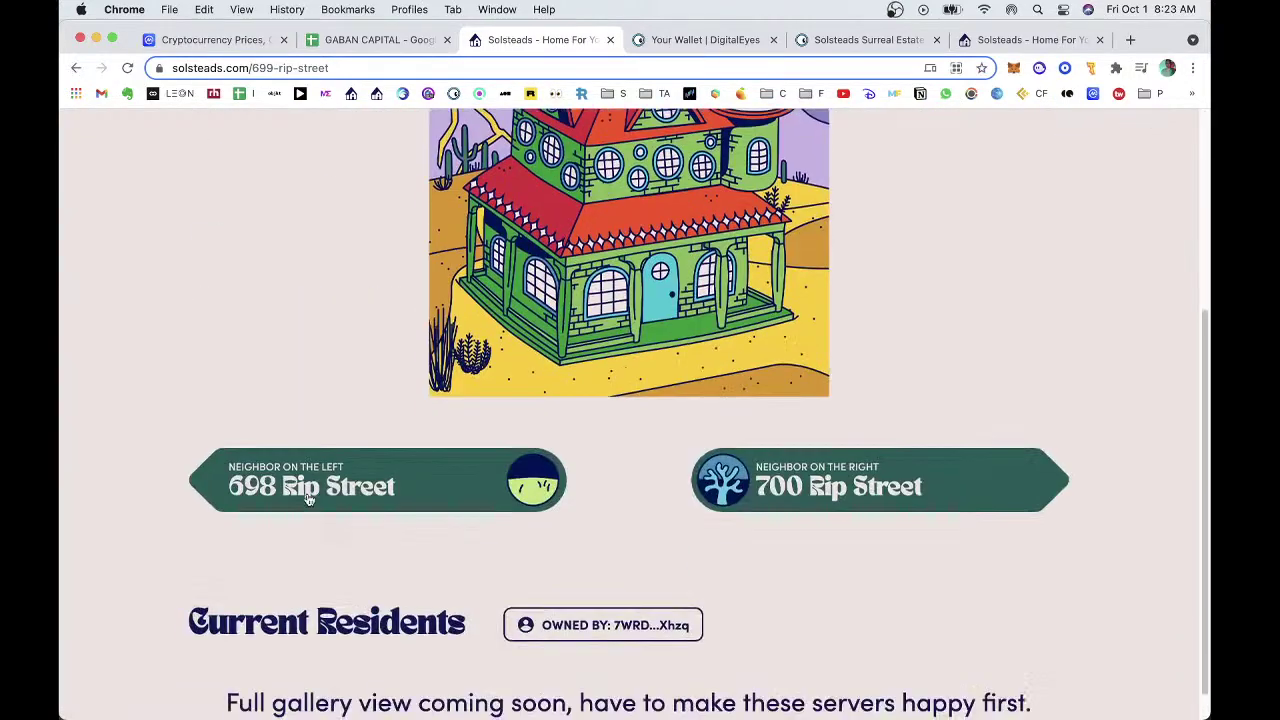
scroll(306, 490, down, 5)
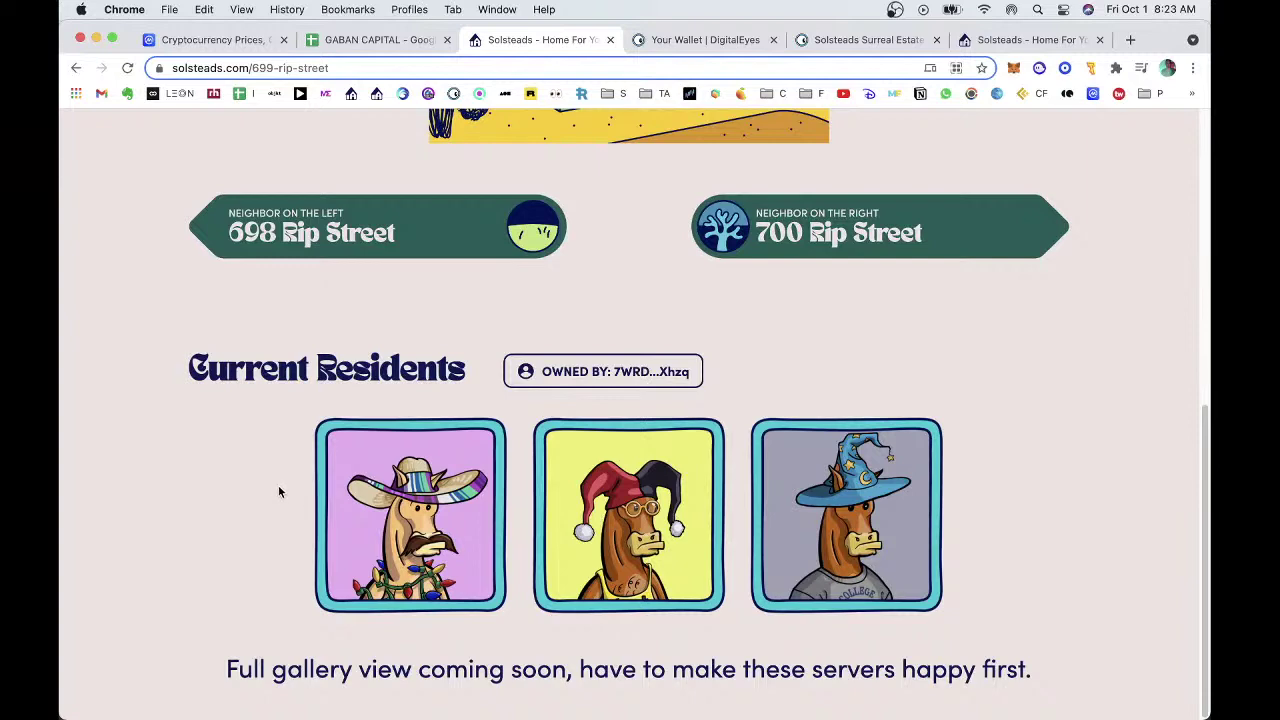
scroll(278, 485, up, 5)
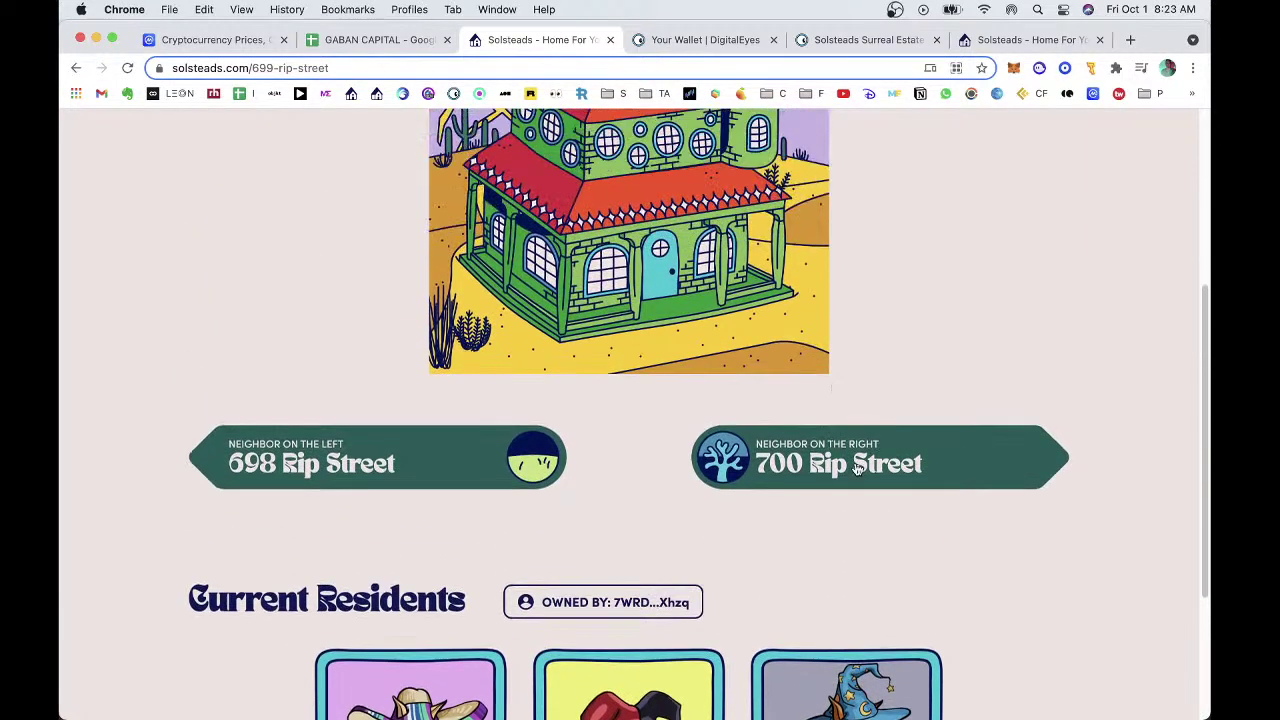
Return through 700 Rip Street to the neighboring 701 Rip Street and examine its residents.
click(857, 469)
scroll(800, 406, down, 10)
click(844, 259)
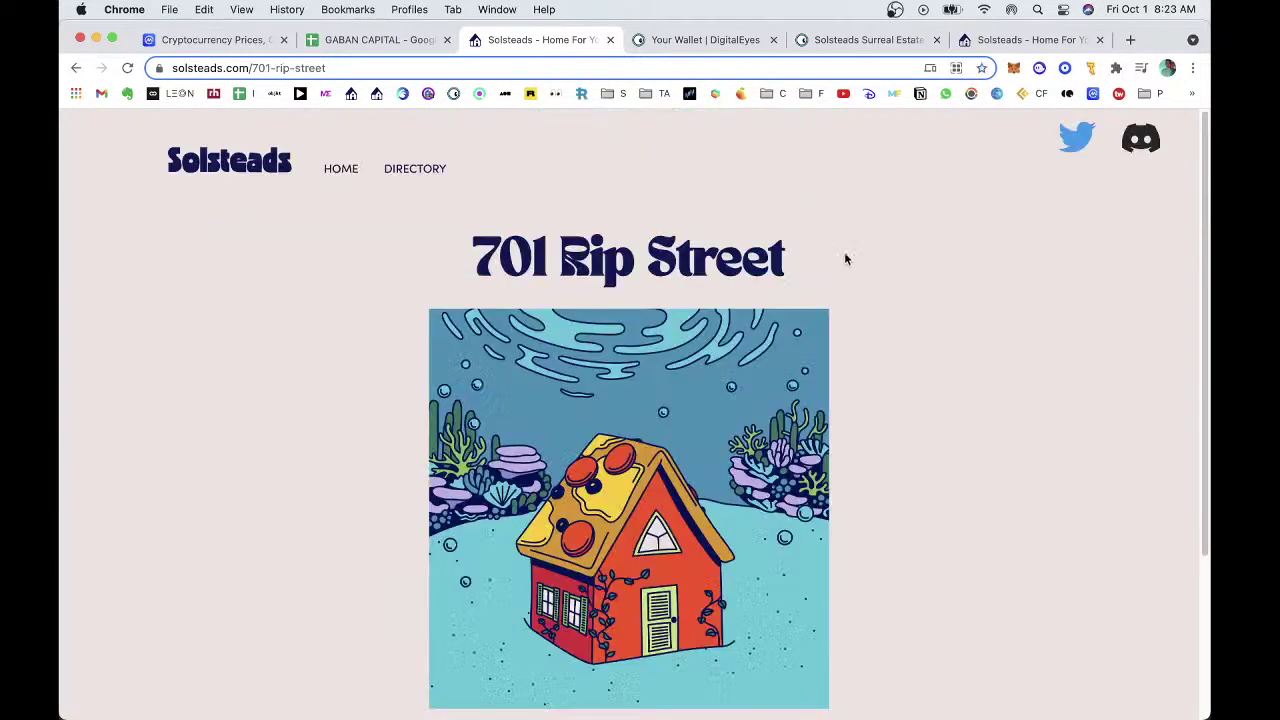
scroll(875, 340, down, 8)
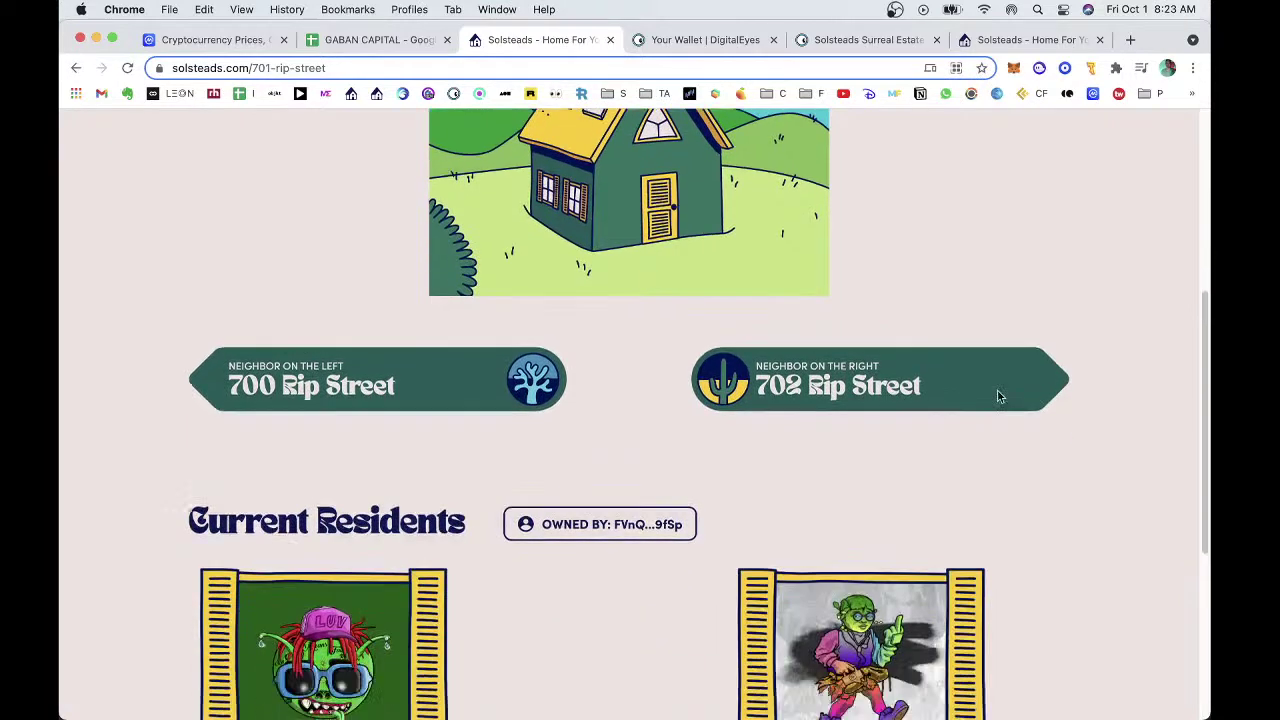
scroll(997, 397, down, 7)
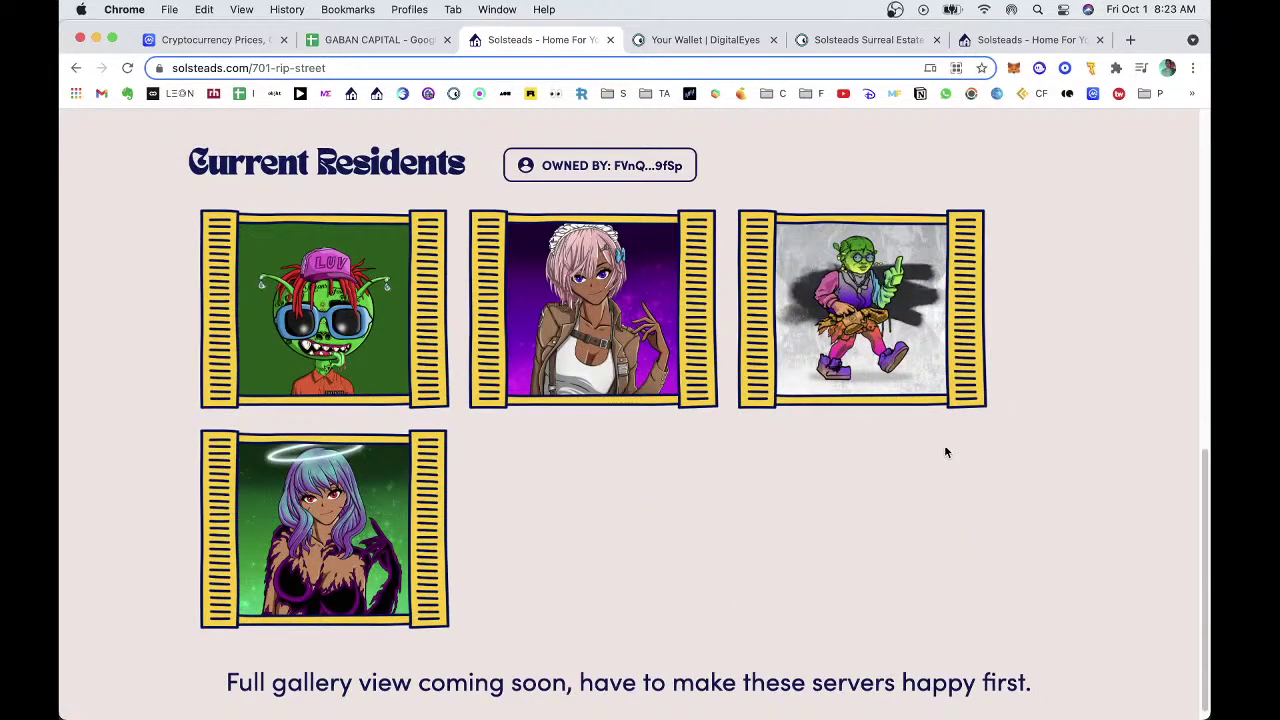
scroll(1037, 562, up, 8)
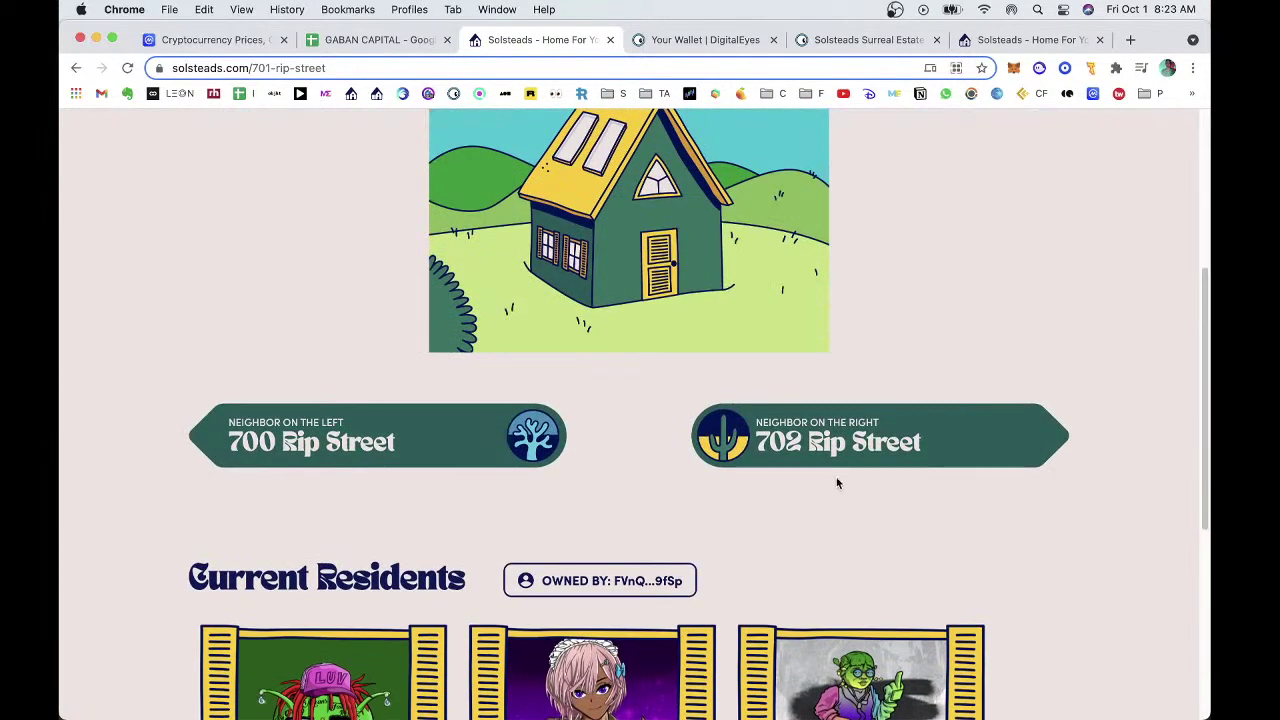
Open the neighboring 702 Rip Street and browse its full gallery of current residents.
click(876, 443)
scroll(877, 417, down, 7)
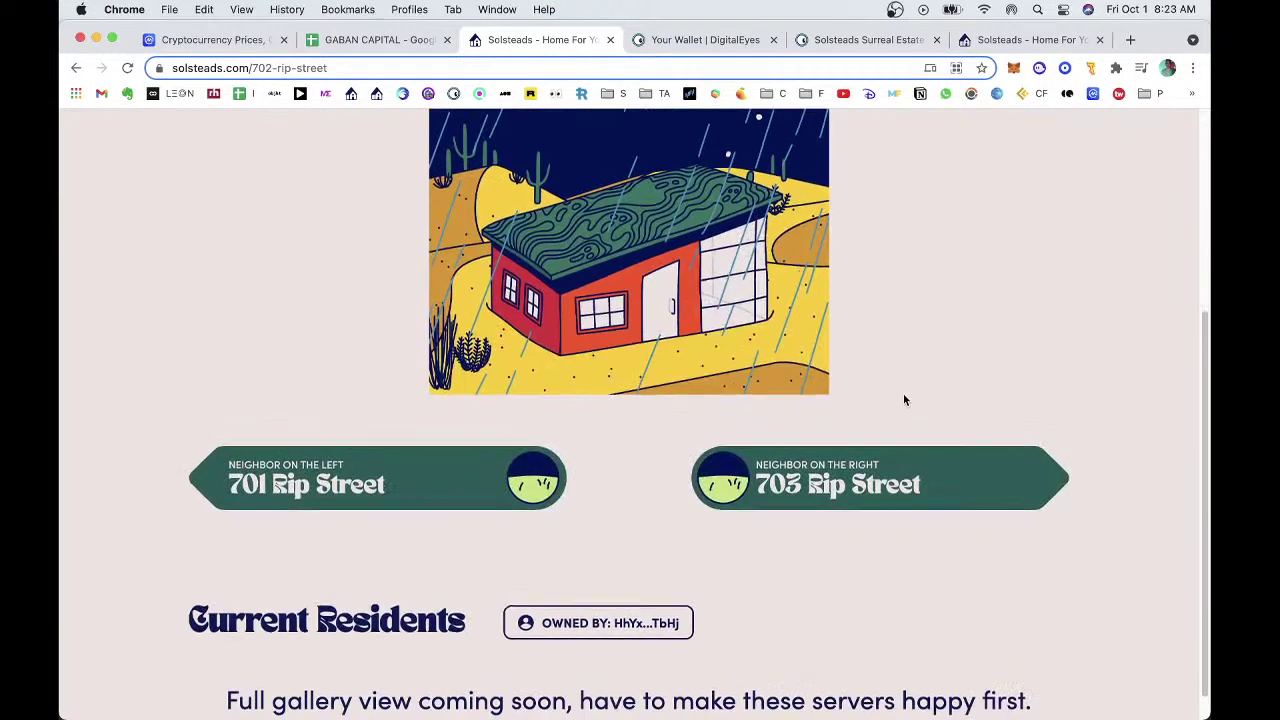
scroll(862, 519, down, 6)
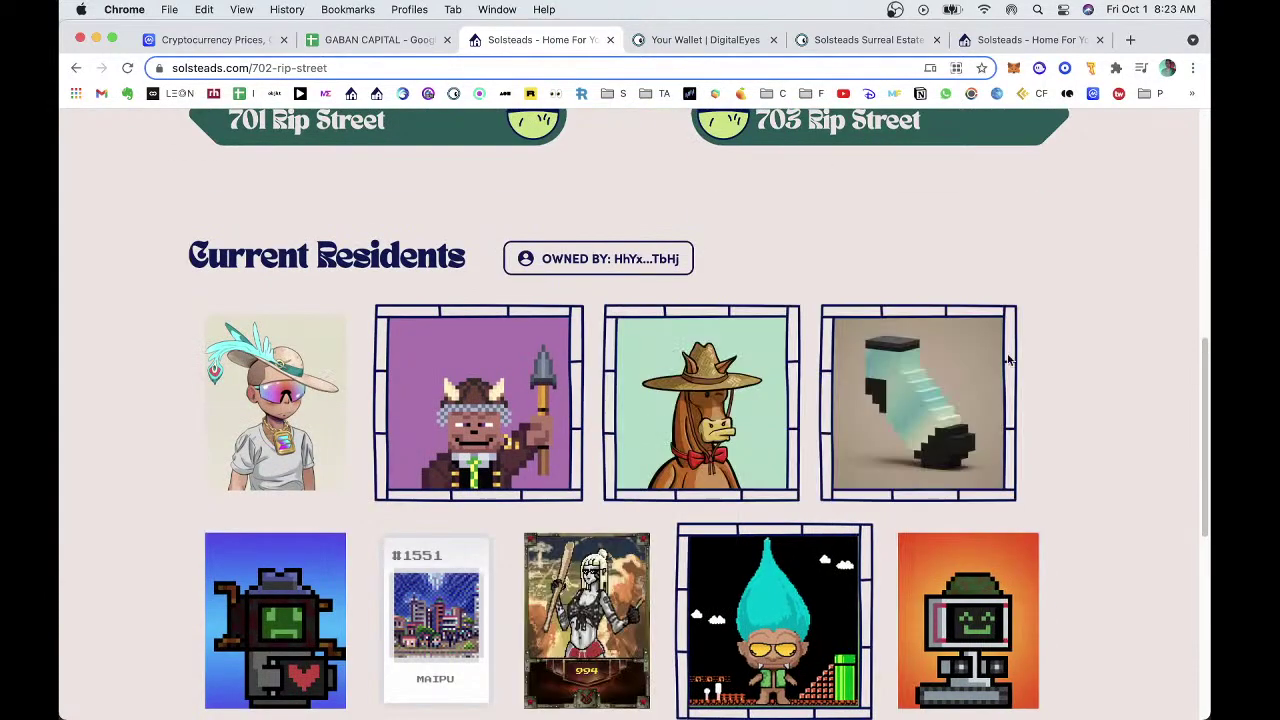
scroll(1045, 373, down, 5)
scroll(1040, 377, down, 2)
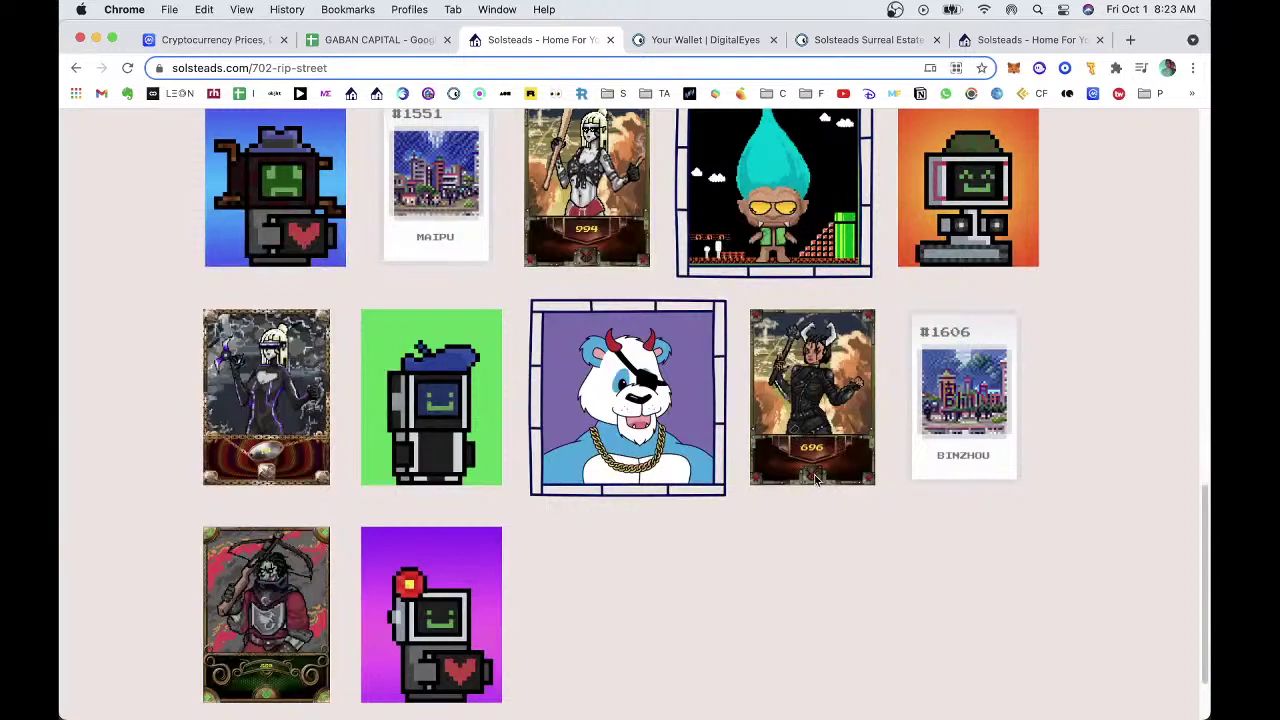
scroll(800, 420, up, 5)
scroll(789, 471, up, 3)
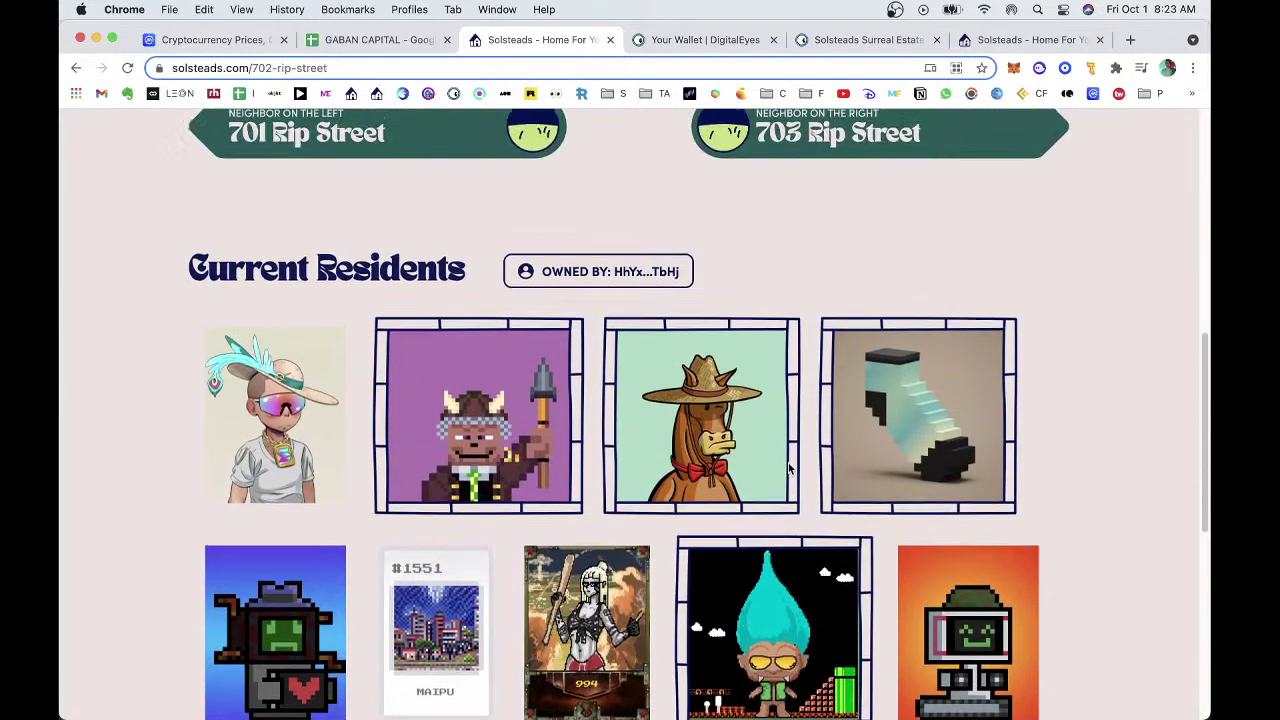
Open the neighboring 703 Rip Street and check its house artwork and sale status.
click(859, 183)
scroll(884, 340, down, 3)
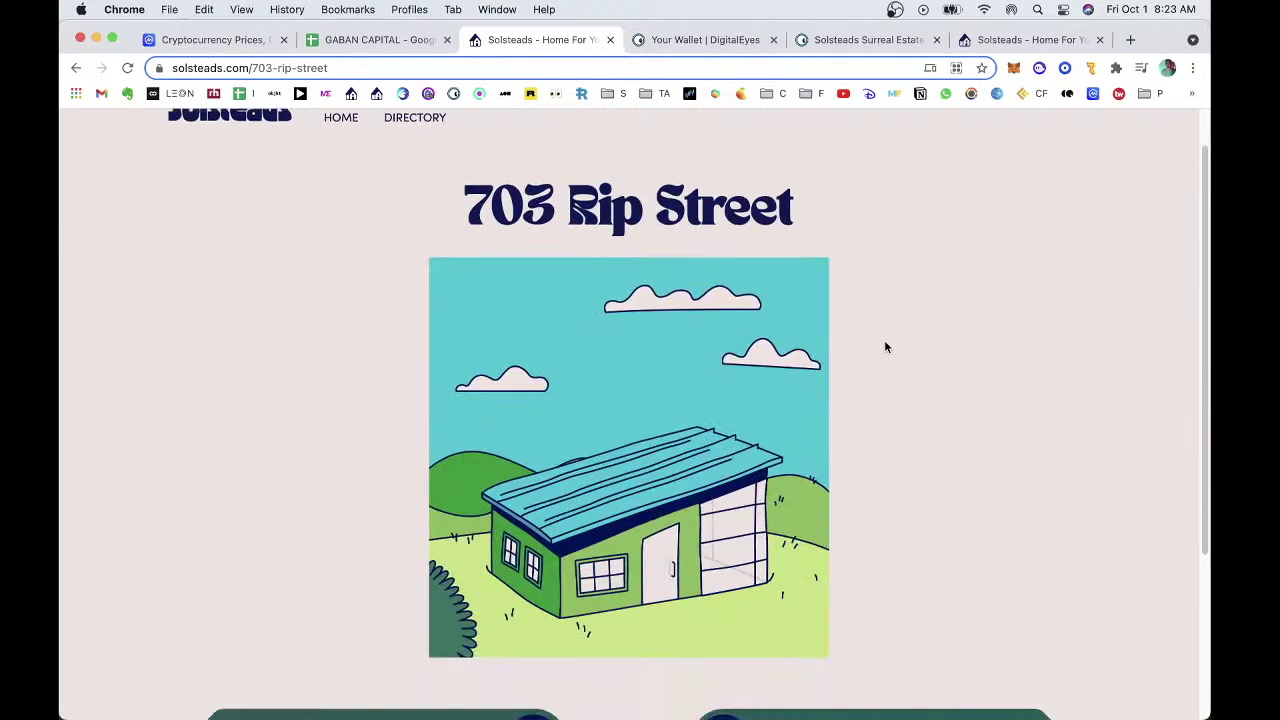
scroll(883, 333, up, 1)
scroll(884, 336, up, 3)
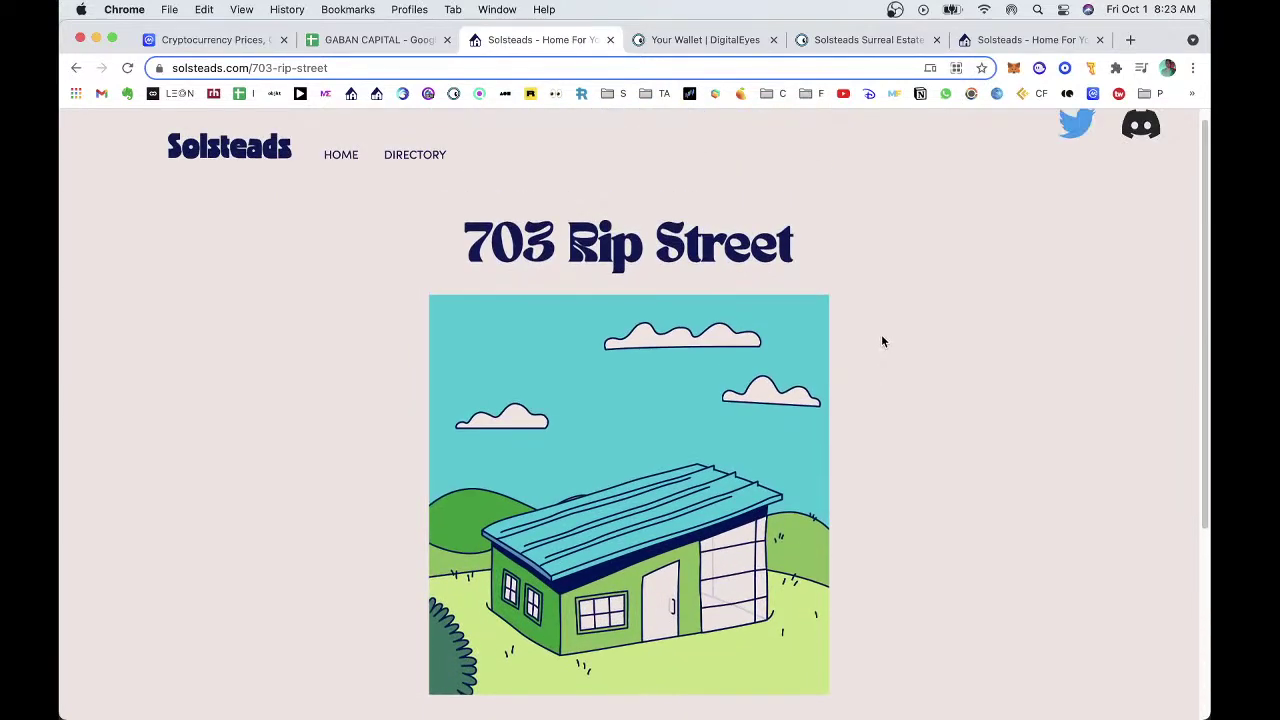
scroll(881, 340, down, 4)
Continue to 707 Rip Street and examine its house artwork and current residents.
click(822, 512)
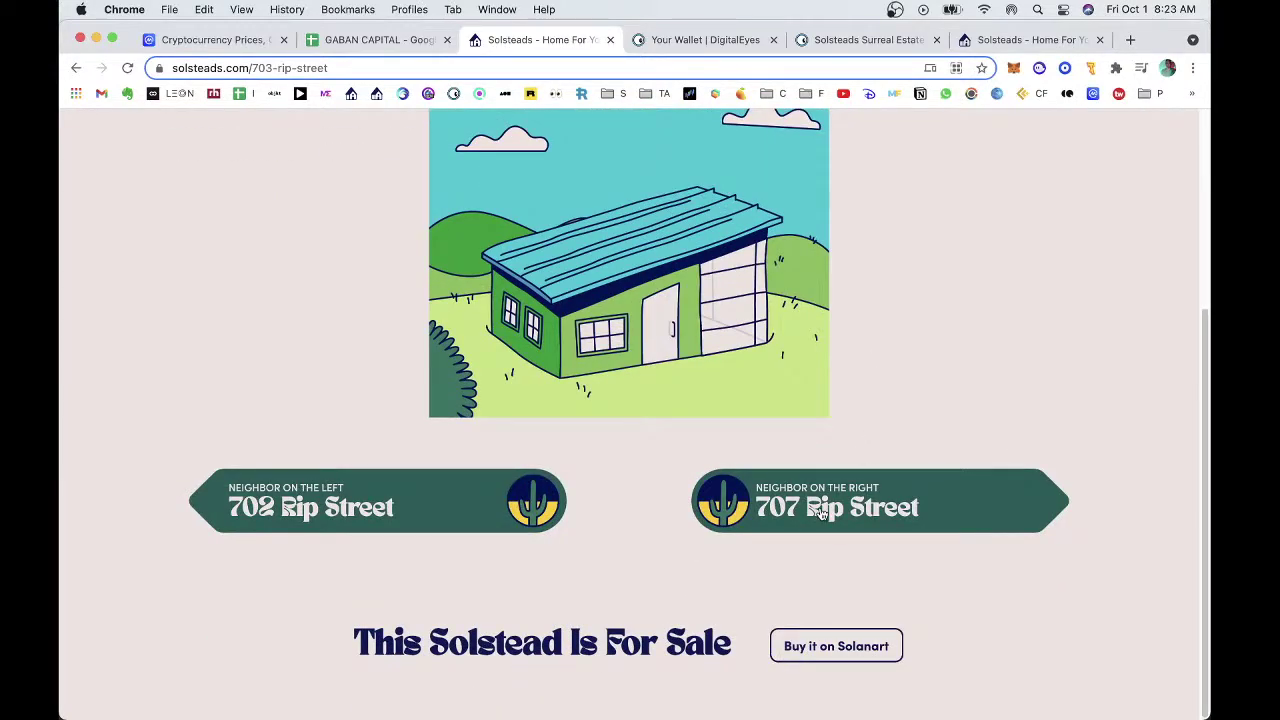
scroll(888, 420, down, 5)
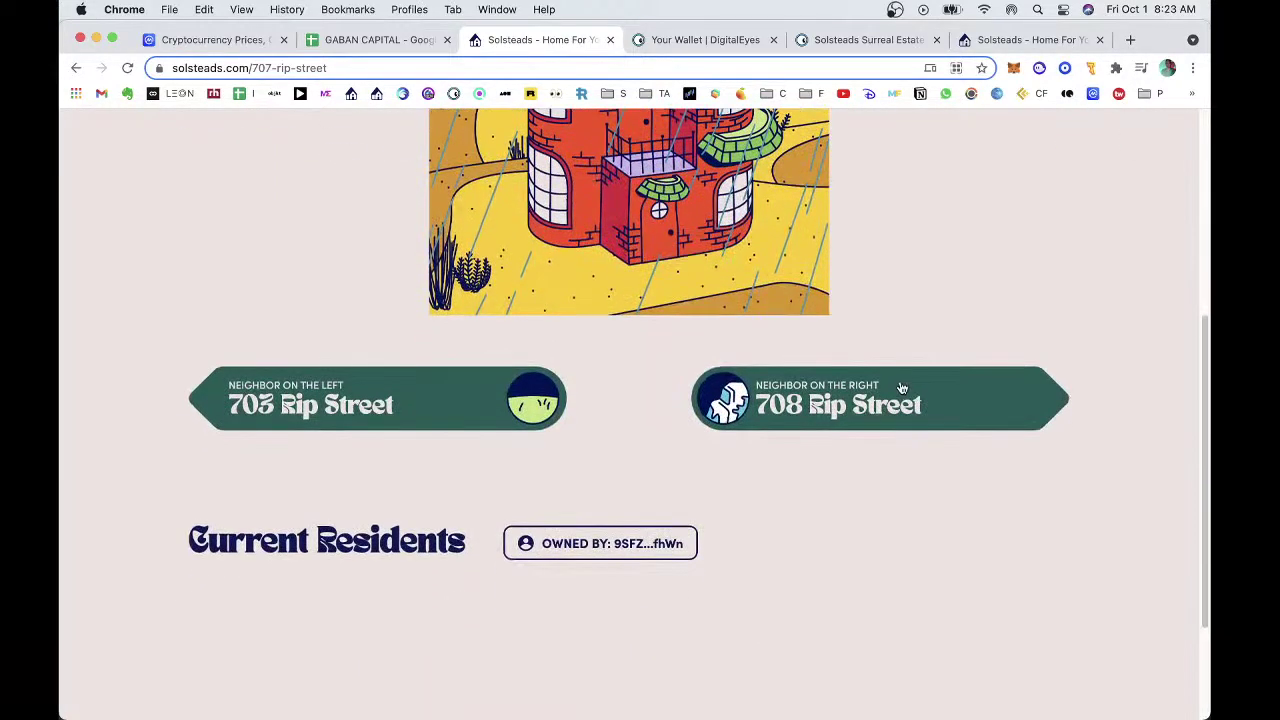
scroll(900, 382, up, 4)
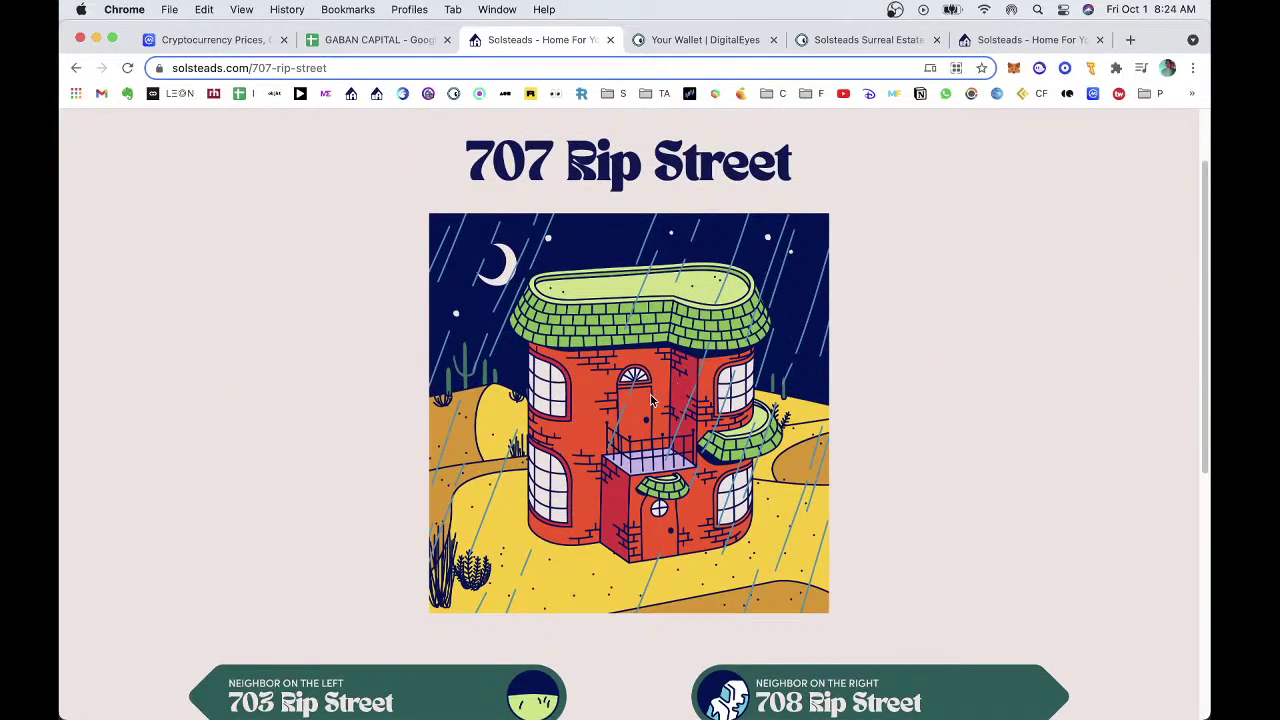
scroll(660, 400, down, 5)
scroll(642, 405, up, 4)
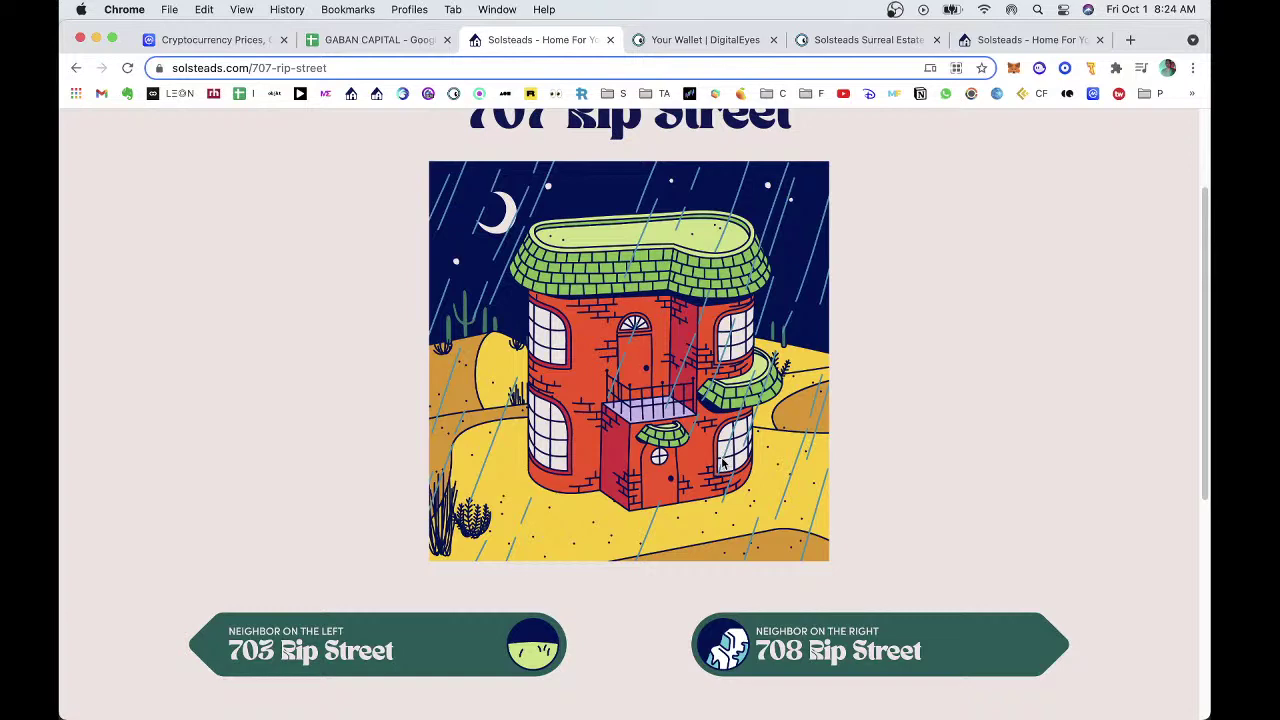
scroll(700, 470, down, 5)
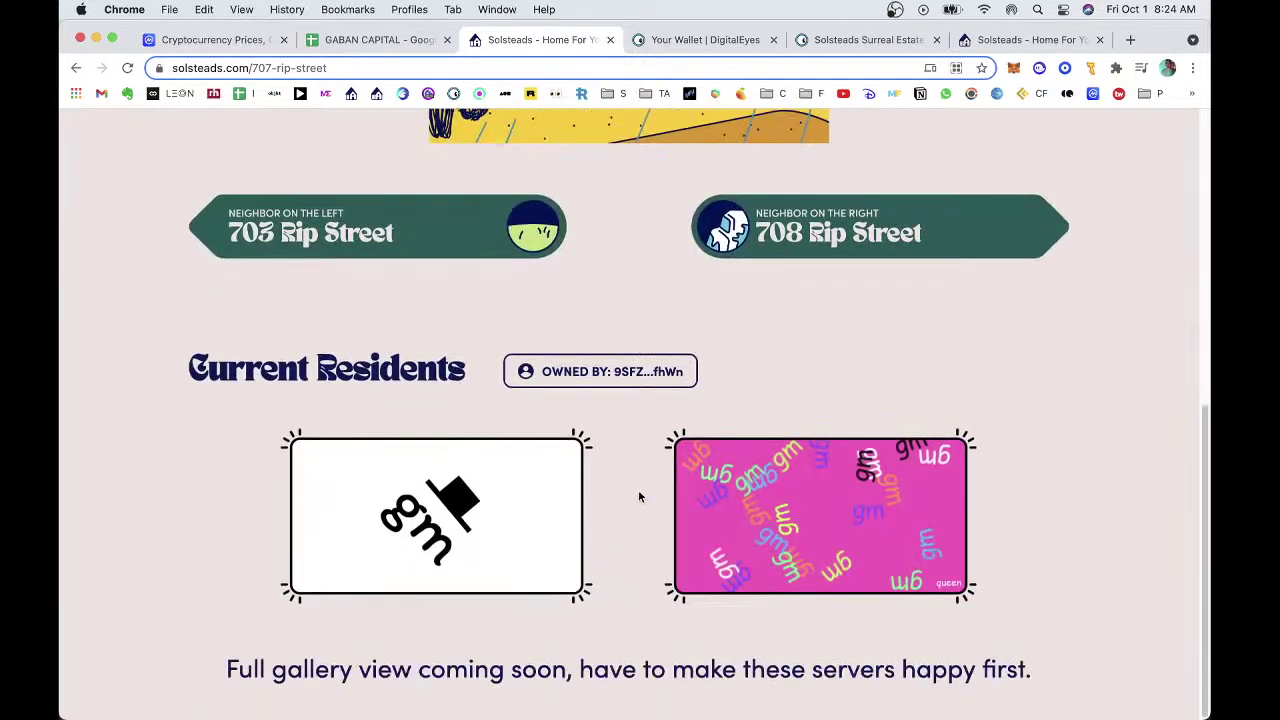
View 708 Rip Street and the neighboring 709 Rip Street, checking the sale status of each.
click(823, 247)
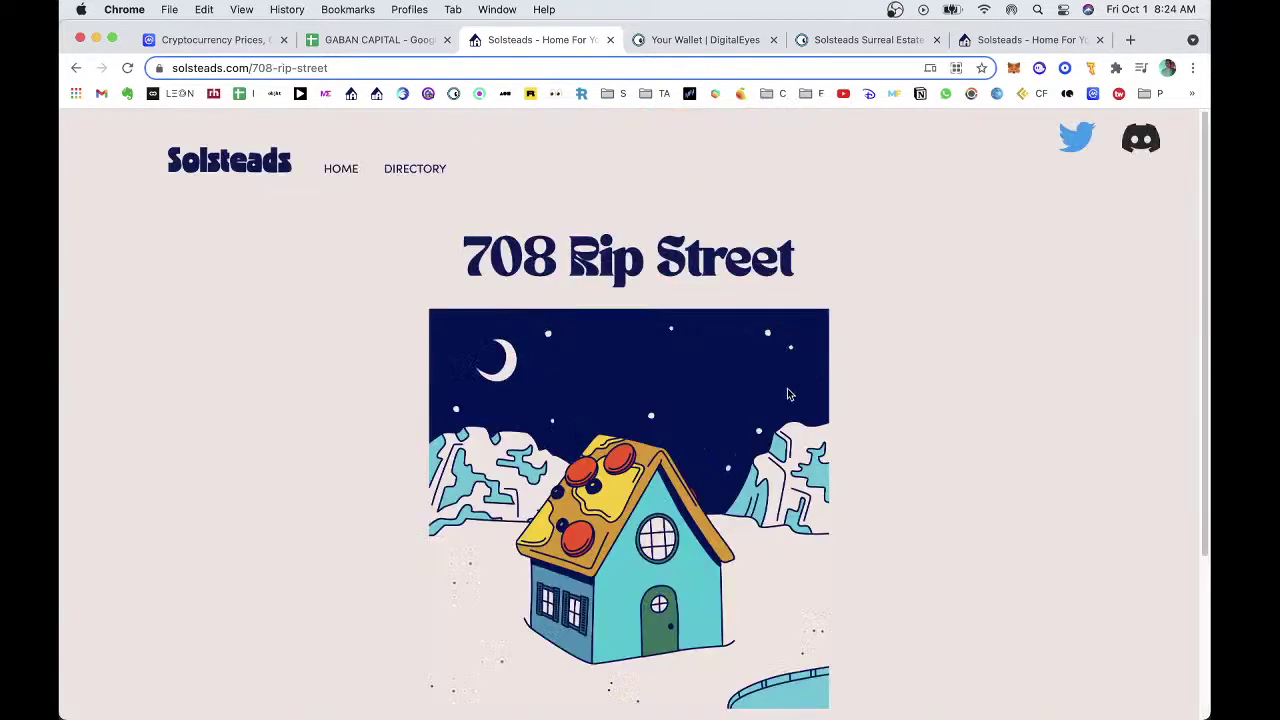
scroll(787, 394, down, 3)
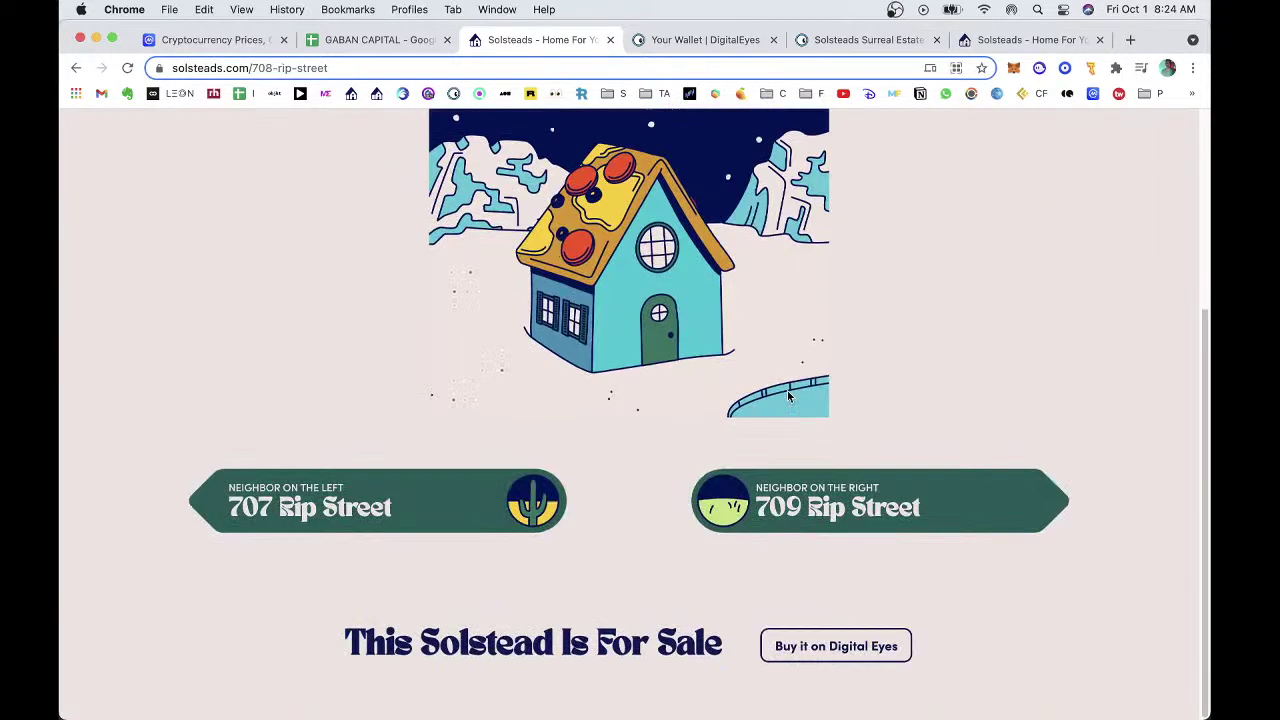
click(789, 497)
scroll(855, 451, down, 3)
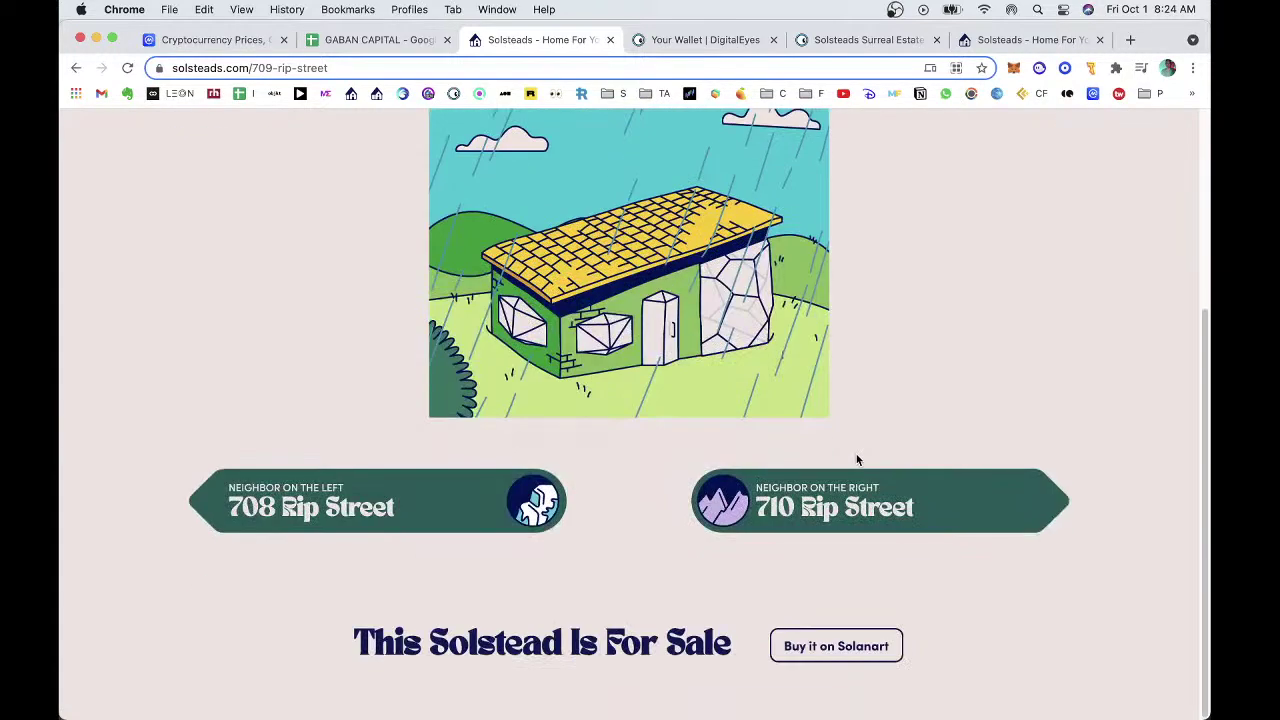
click(835, 505)
scroll(860, 456, down, 3)
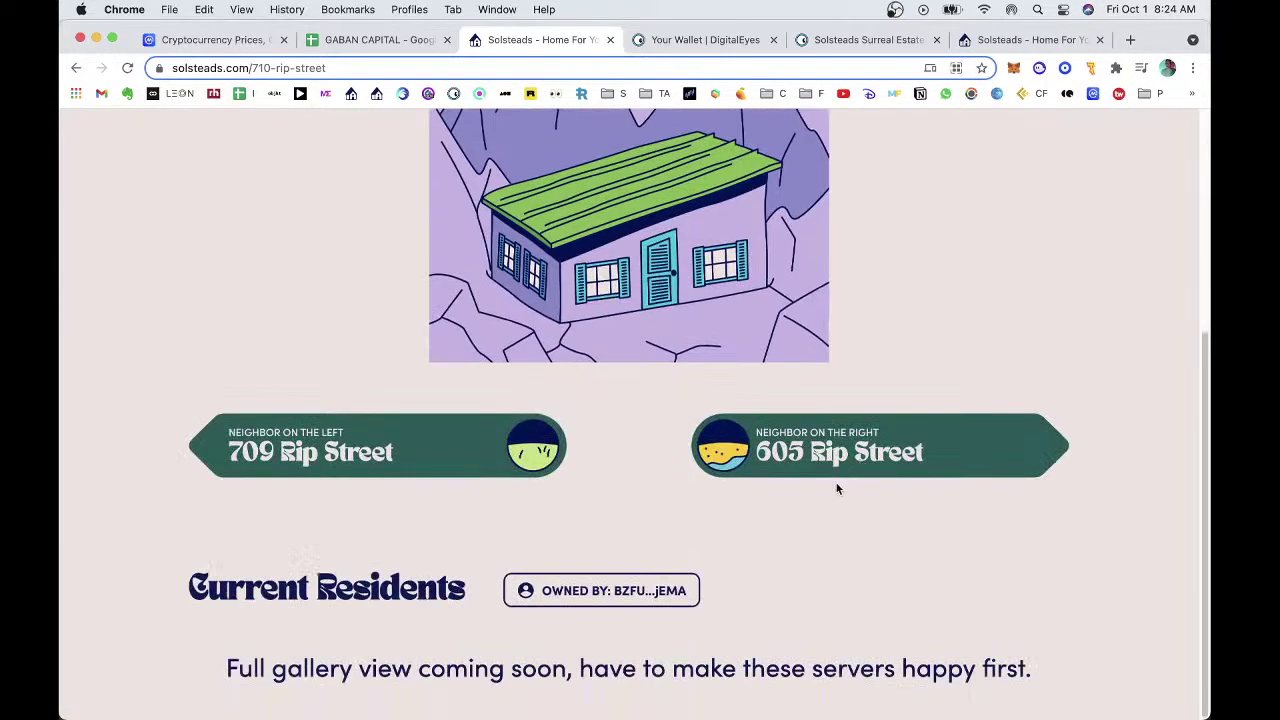
scroll(840, 477, down, 5)
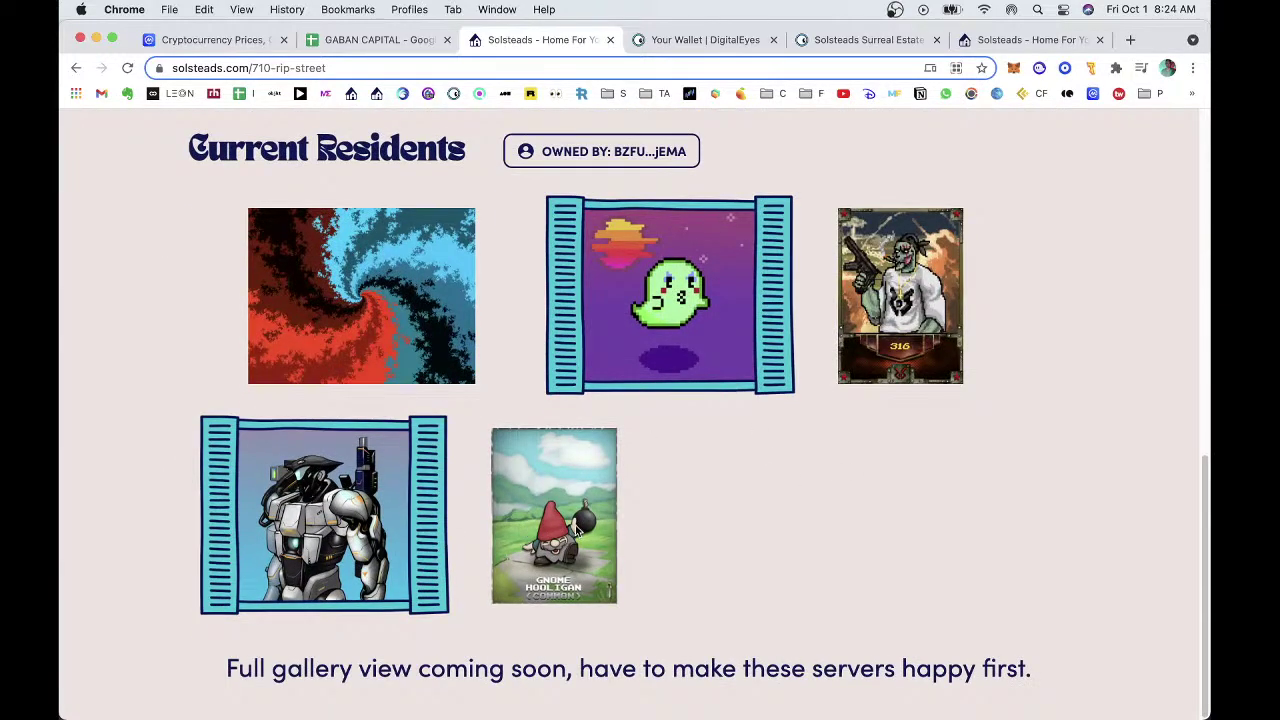
scroll(706, 519, up, 3)
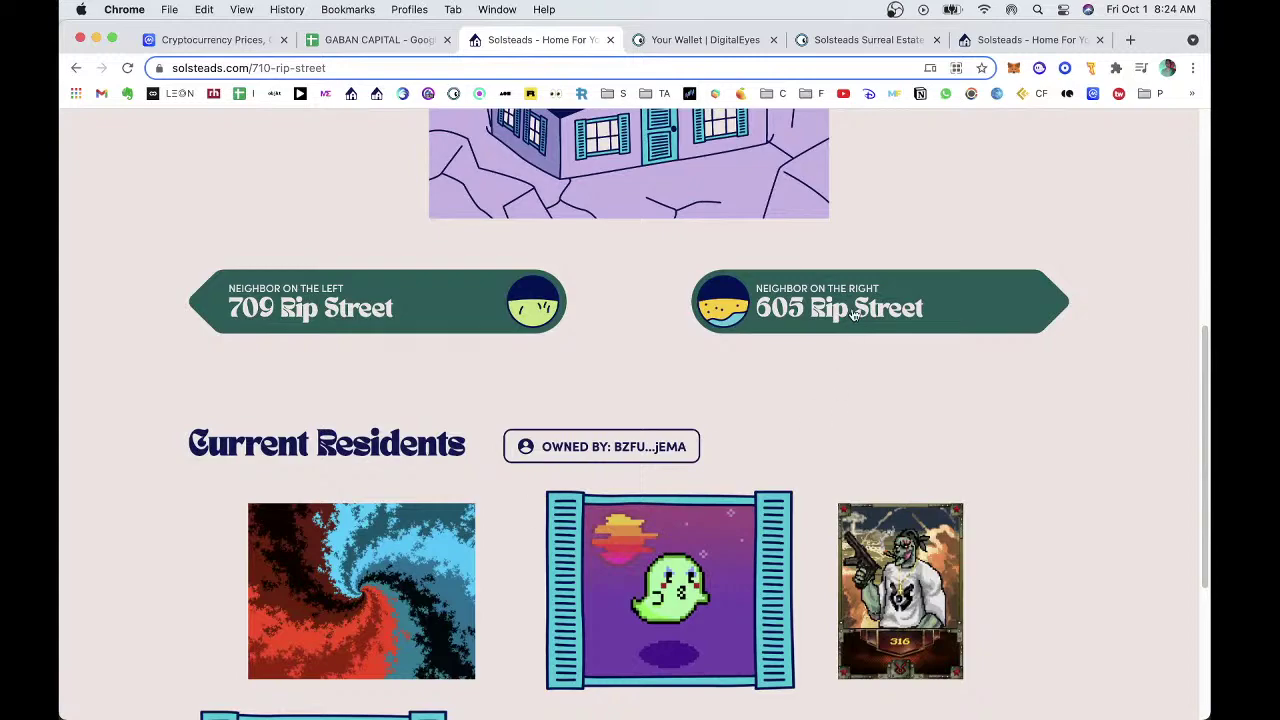
Move on to 605 Rip Street and examine the NFTs displayed as its current residents.
click(853, 314)
scroll(842, 355, down, 4)
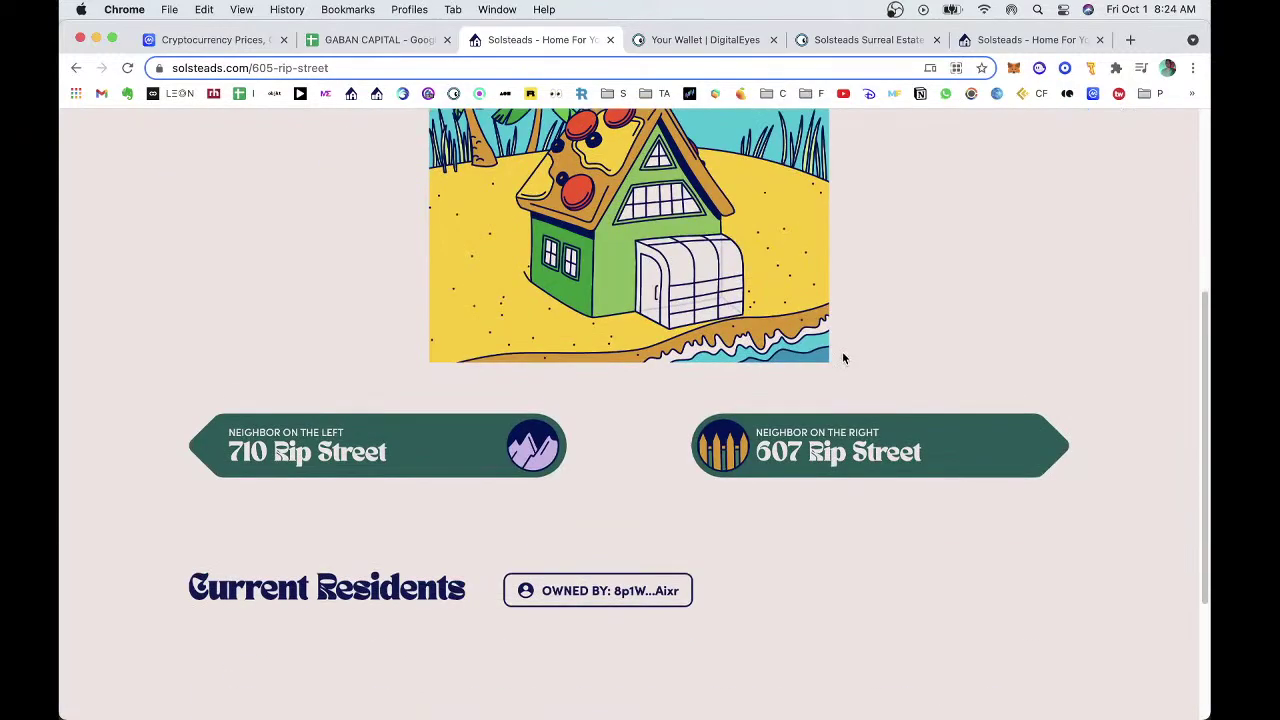
scroll(843, 358, down, 5)
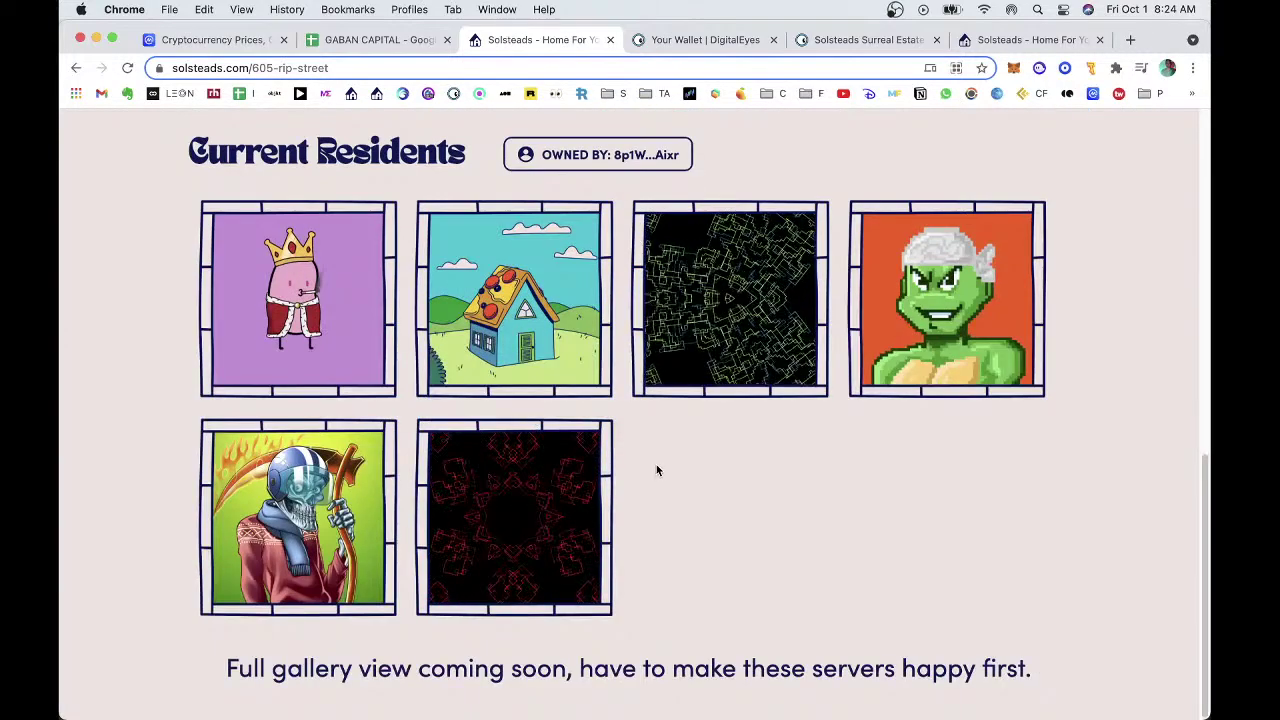
scroll(880, 320, up, 3)
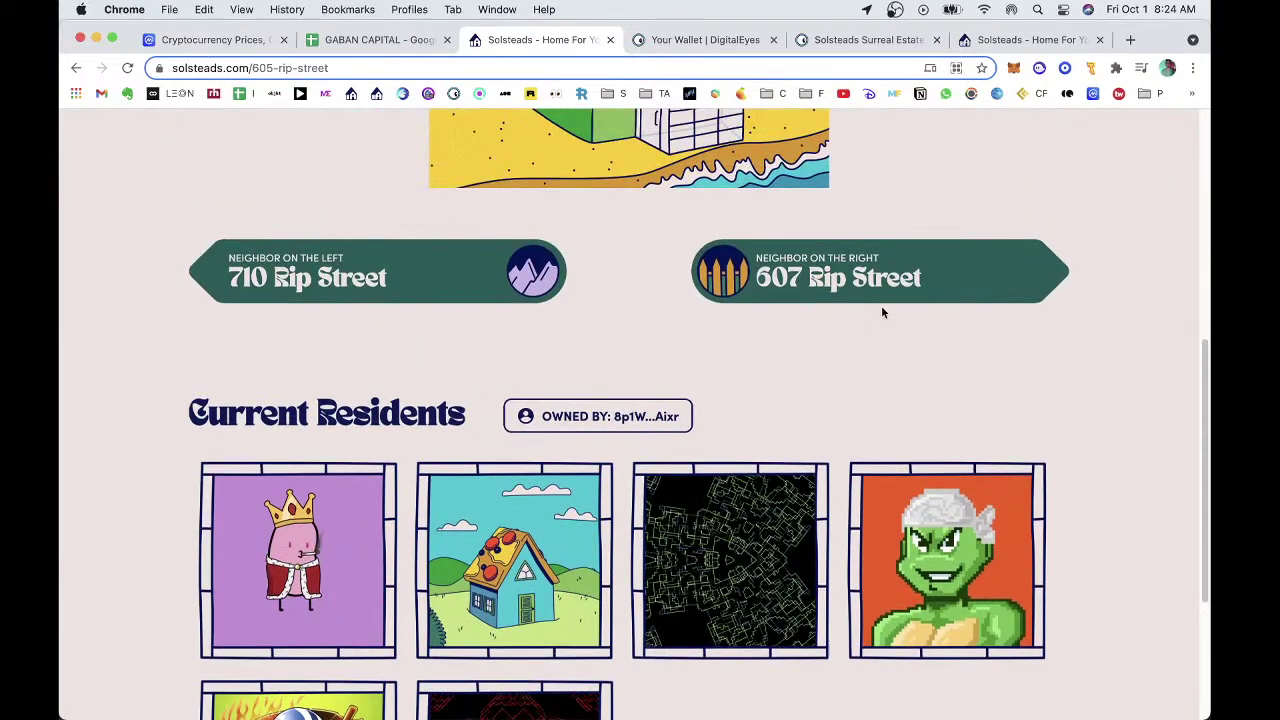
View the neighboring 607 Rip Street with its sale status, and continue to 608 Rip Street.
click(882, 313)
scroll(832, 392, down, 3)
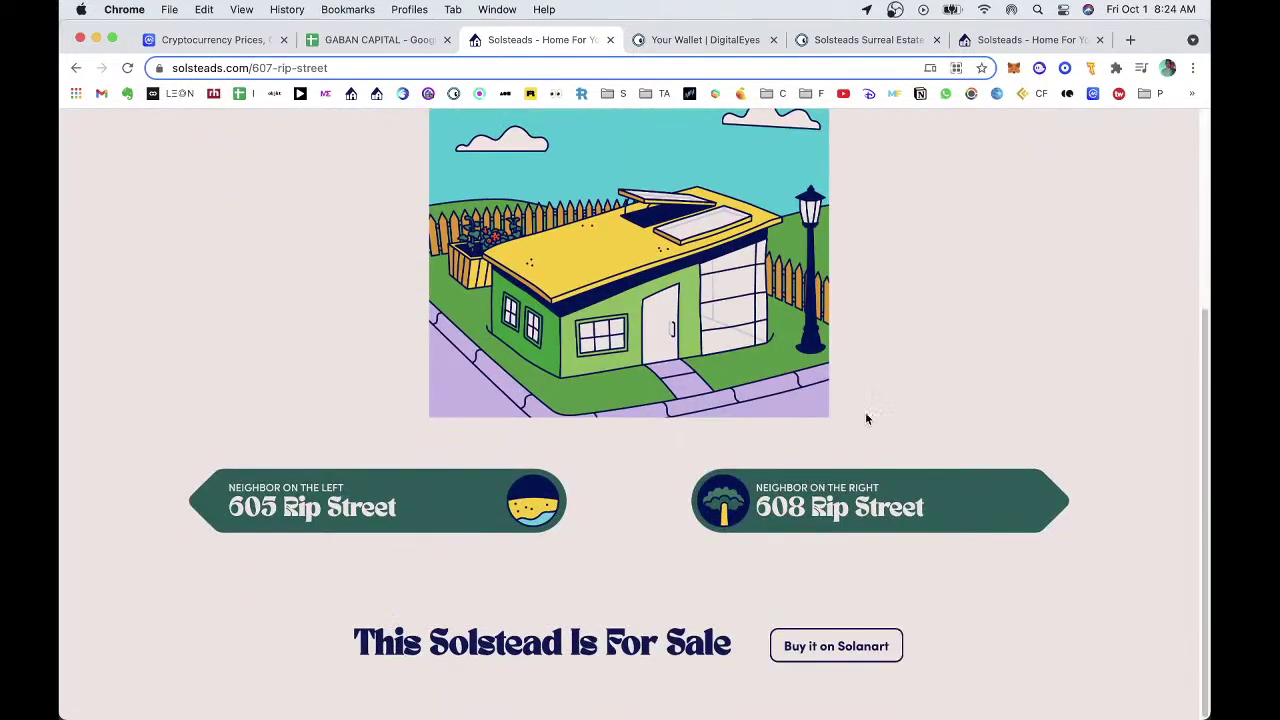
click(840, 490)
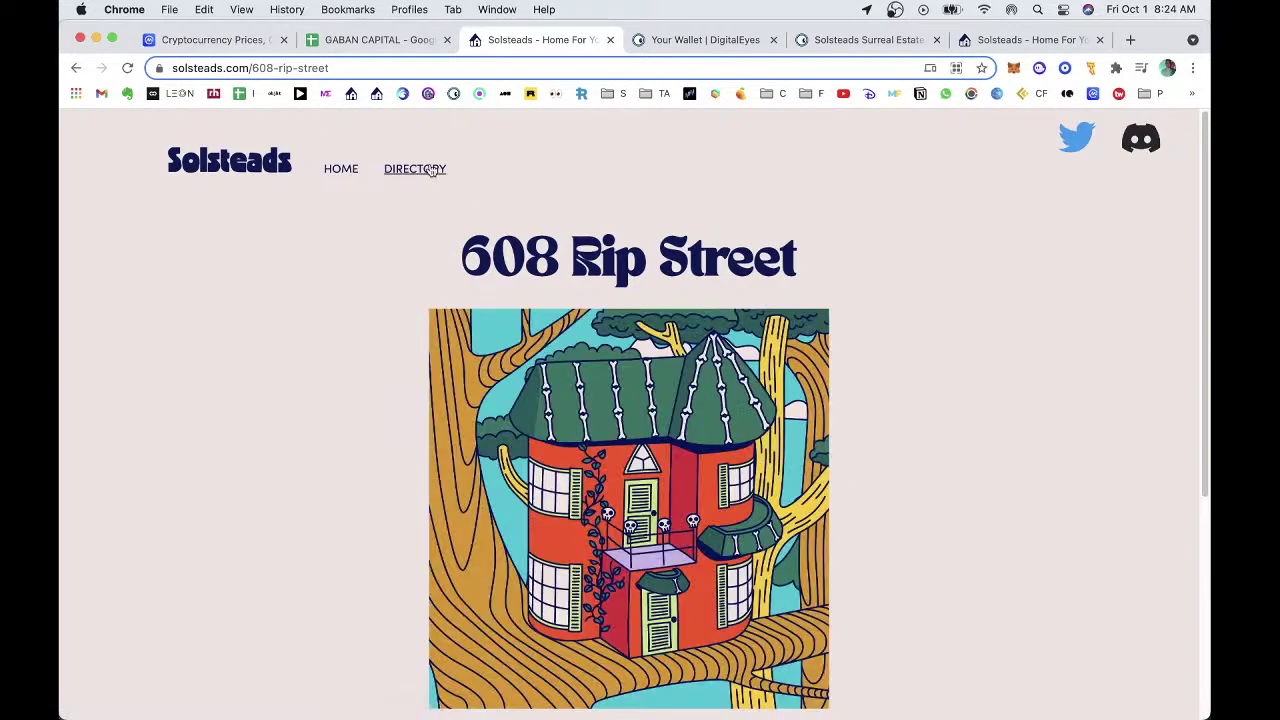
Open the Solsteads street directory and bring up the list of Blaze Boulevard addresses.
click(430, 170)
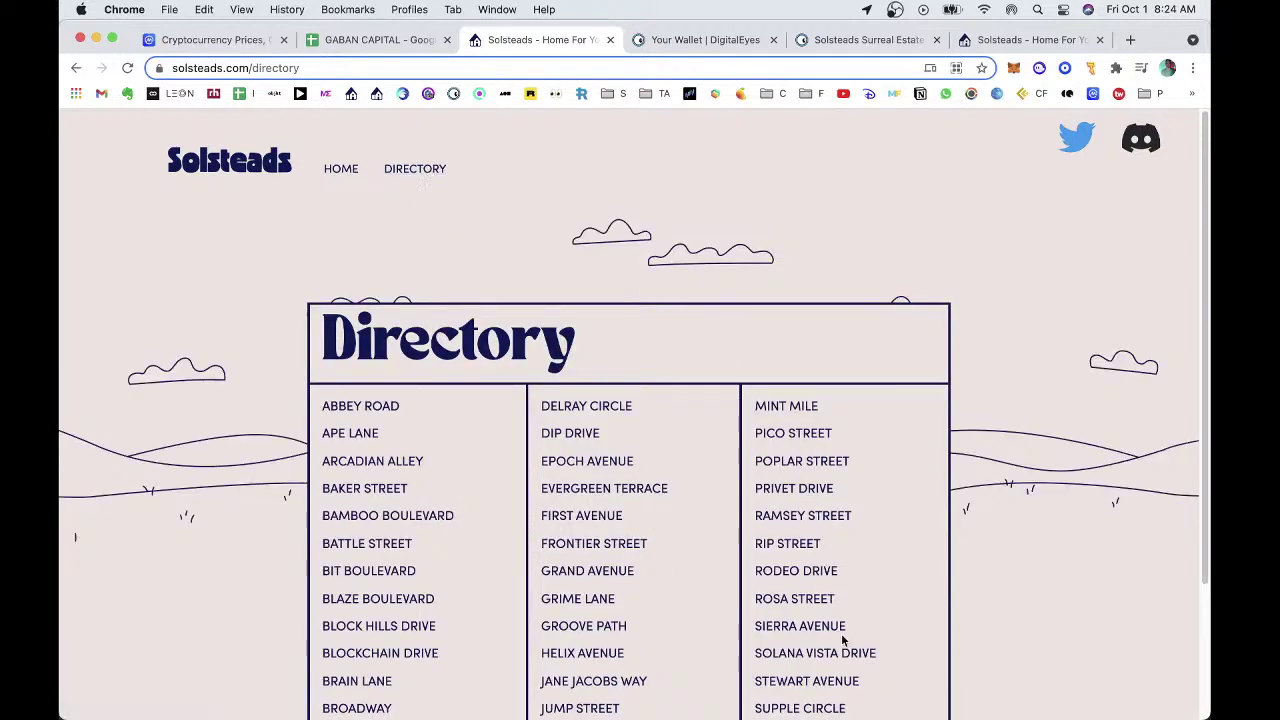
scroll(843, 640, down, 3)
scroll(808, 337, down, 1)
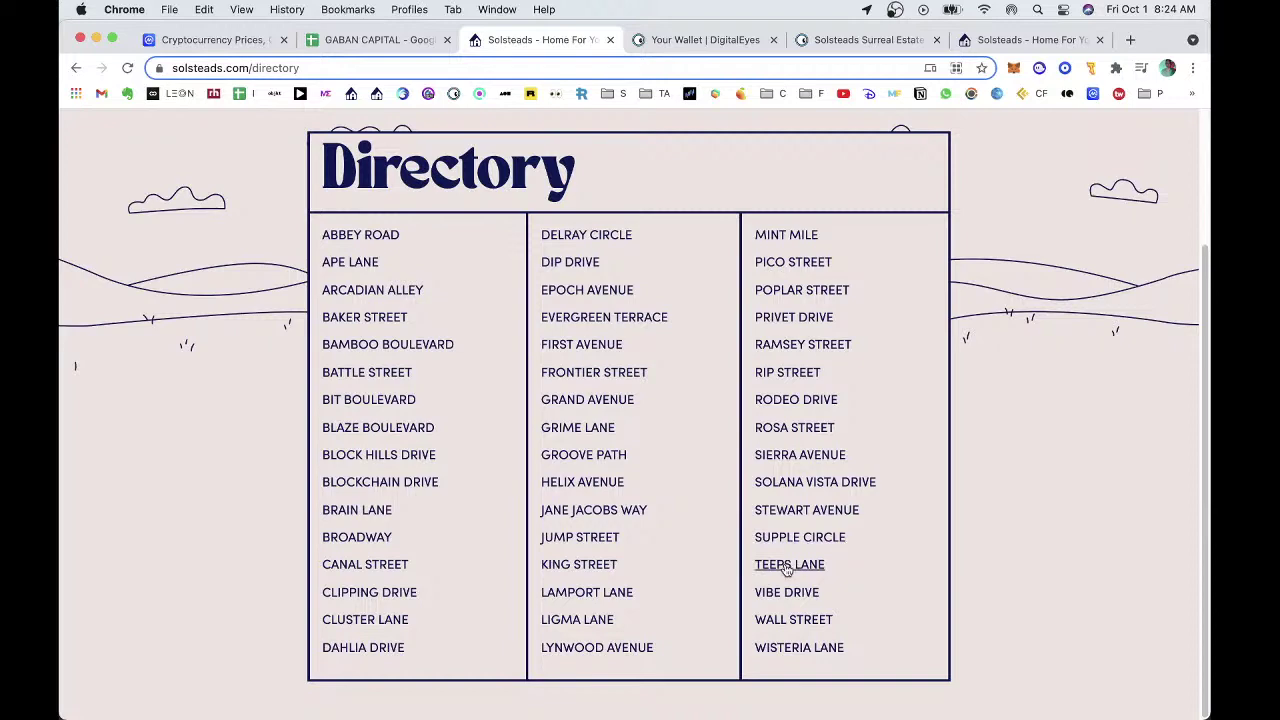
click(412, 432)
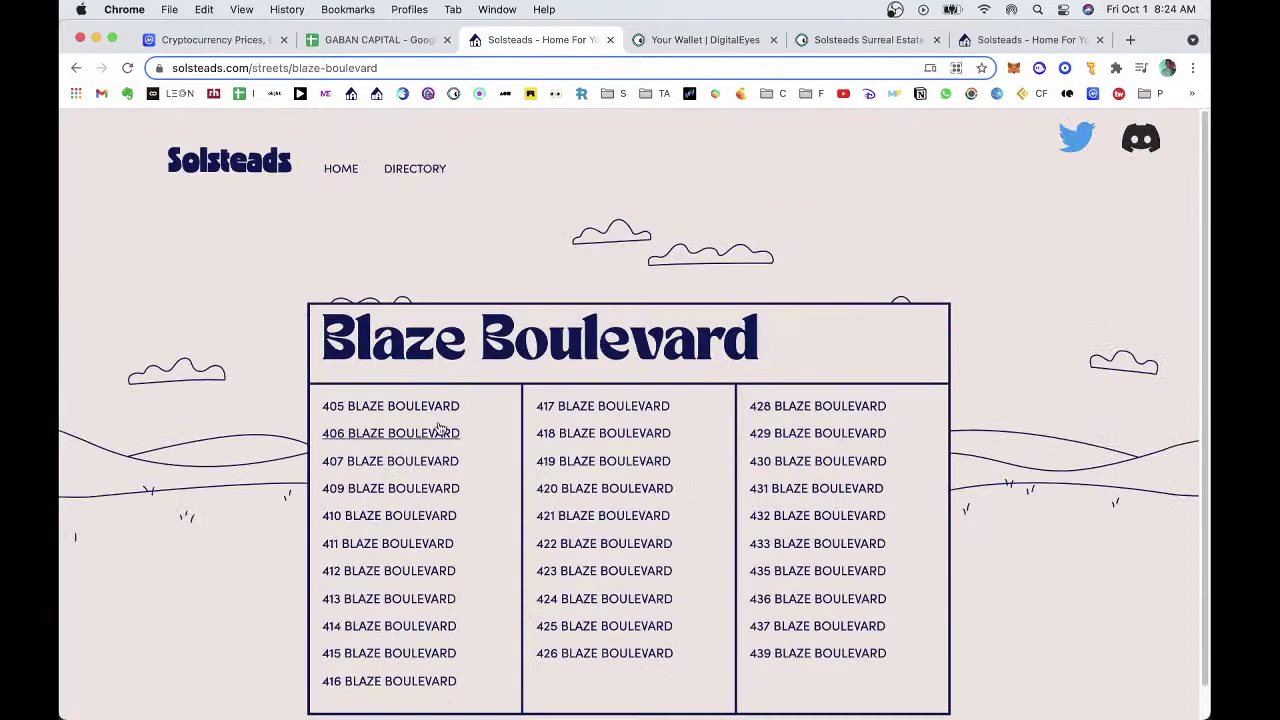
Open 420 Blaze Boulevard and look through all the NFTs displayed as its current residents.
click(596, 498)
scroll(219, 490, down, 4)
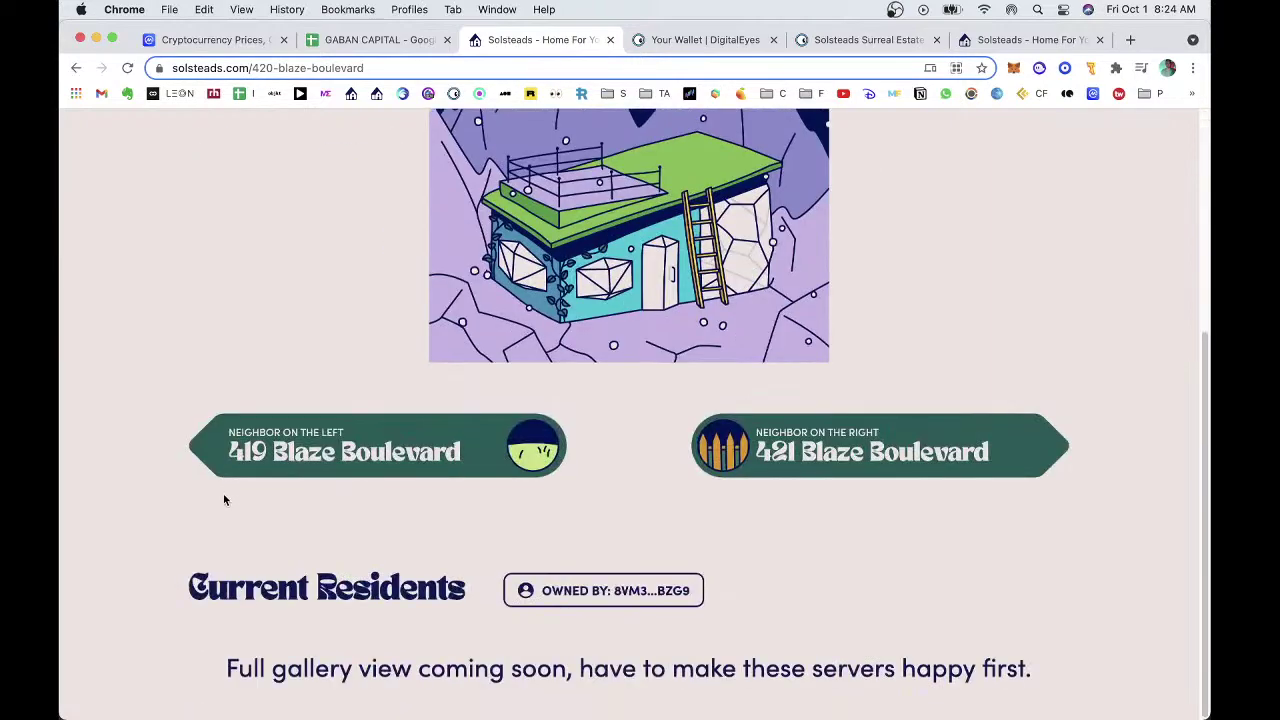
scroll(175, 494, down, 7)
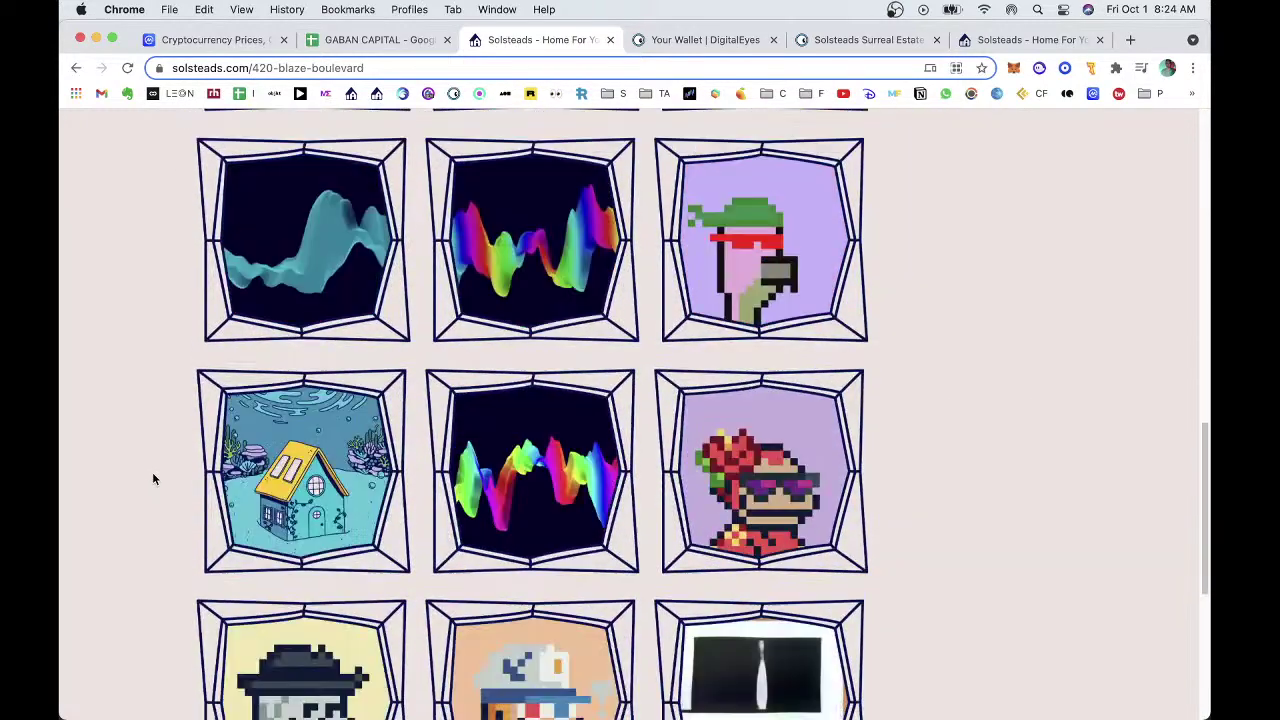
scroll(153, 478, up, 5)
scroll(741, 557, down, 5)
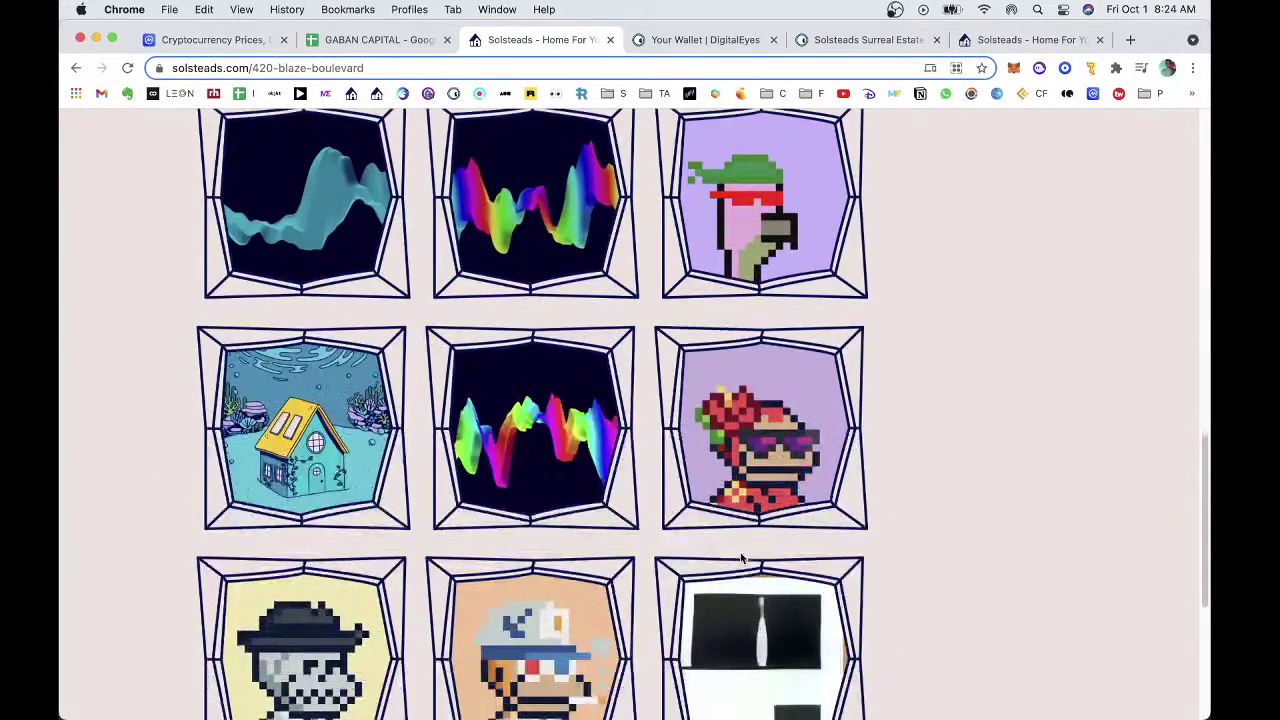
scroll(741, 557, down, 3)
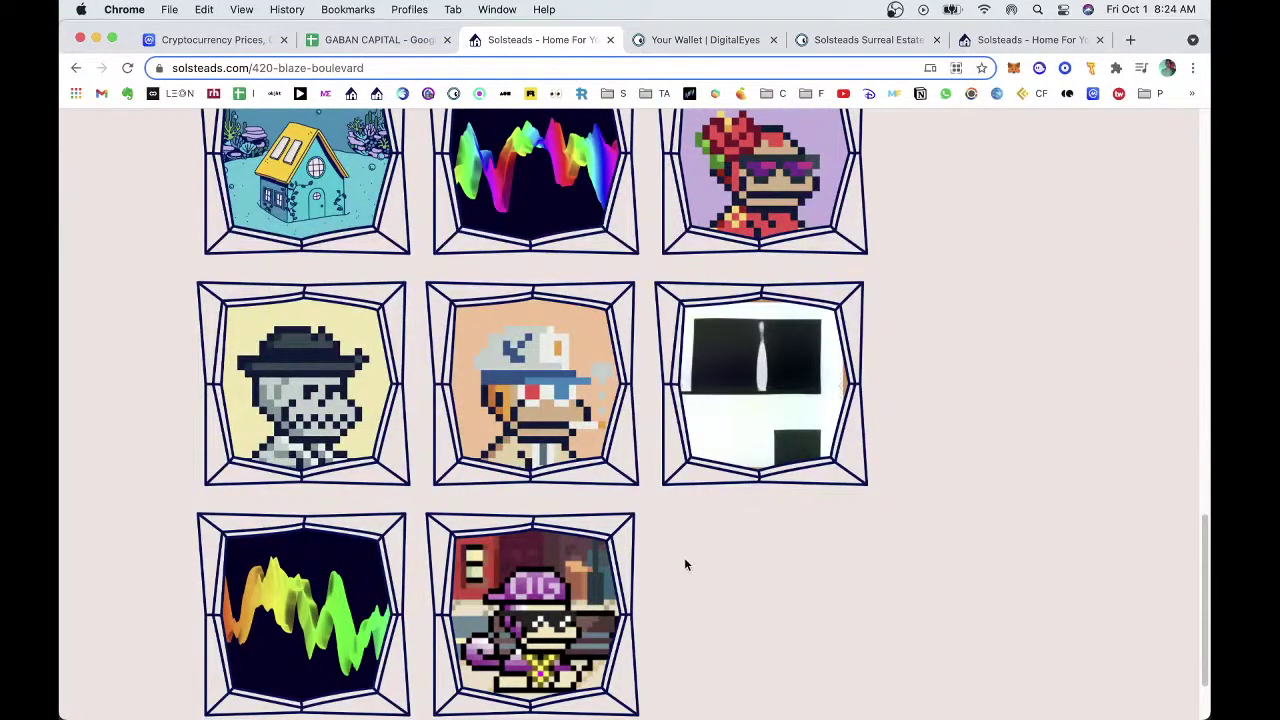
scroll(675, 563, down, 1)
scroll(417, 514, up, 8)
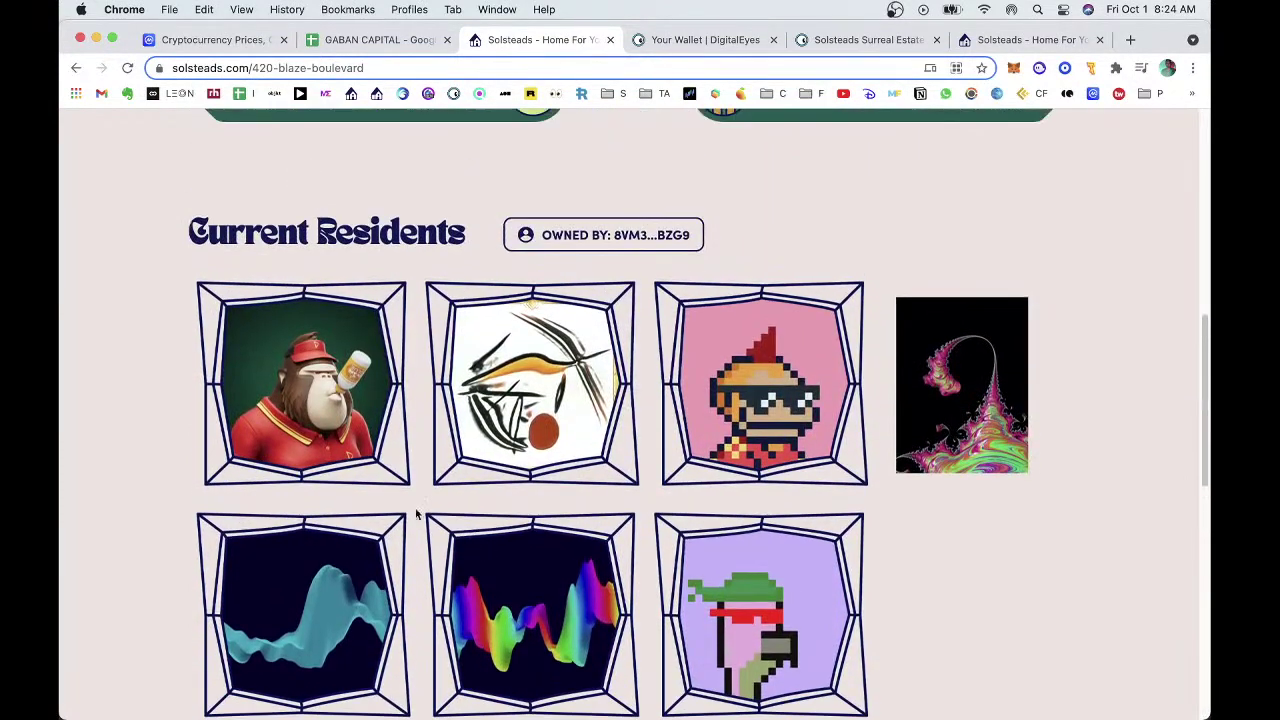
scroll(401, 425, up, 4)
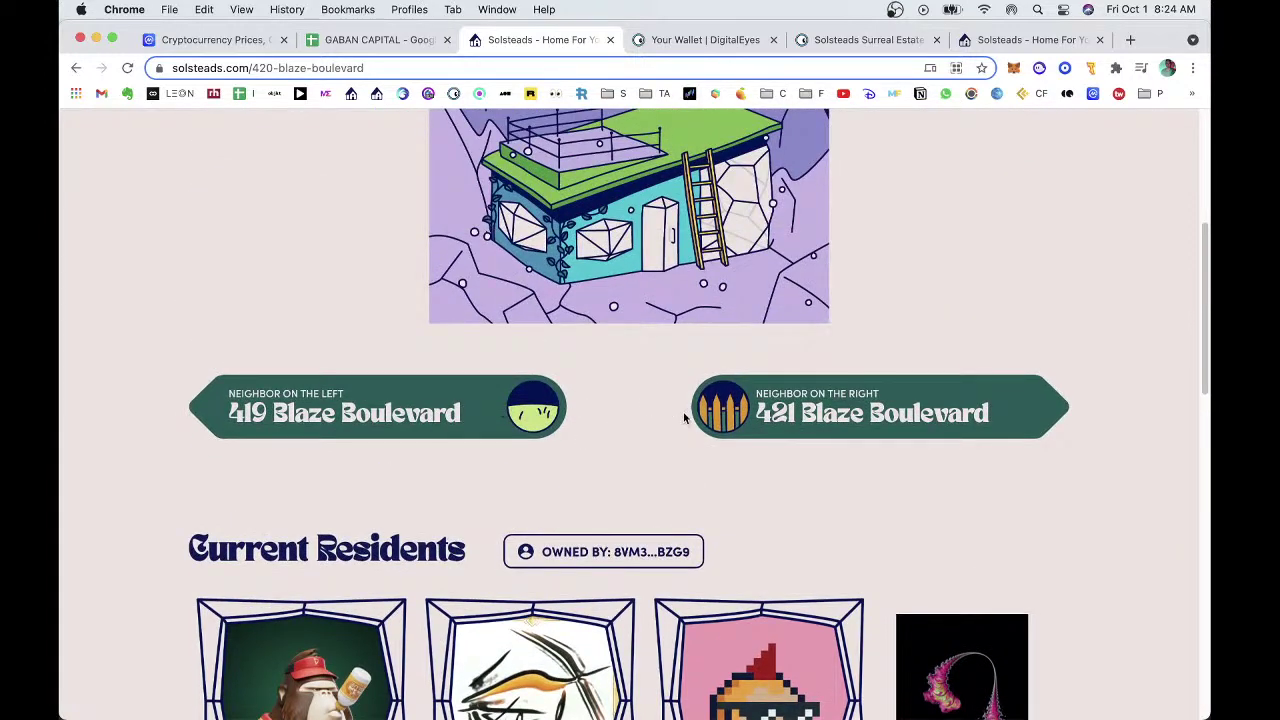
Check the sale status of the neighboring 421 Blaze Boulevard and return to 420 Blaze Boulevard.
click(760, 420)
scroll(98, 405, down, 4)
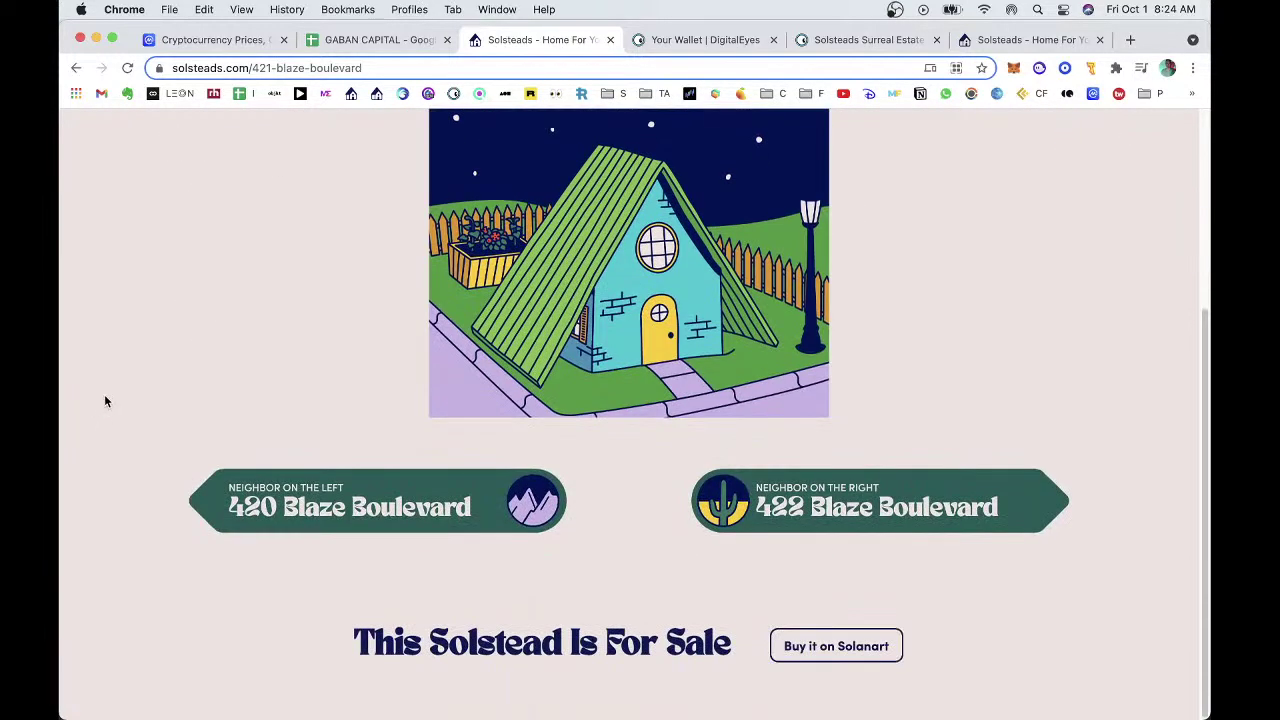
click(265, 487)
scroll(265, 454, down, 5)
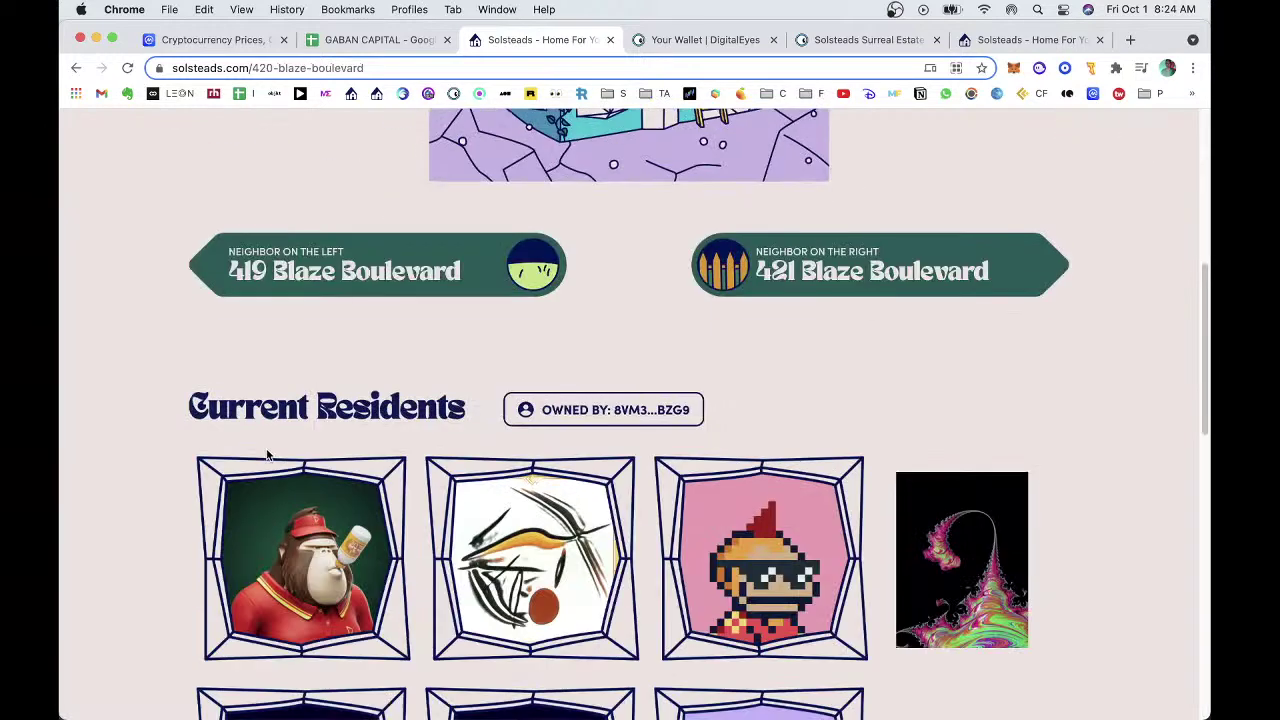
Open the neighboring 419 Blaze Boulevard and examine its house artwork and current residents.
click(352, 282)
scroll(271, 391, down, 3)
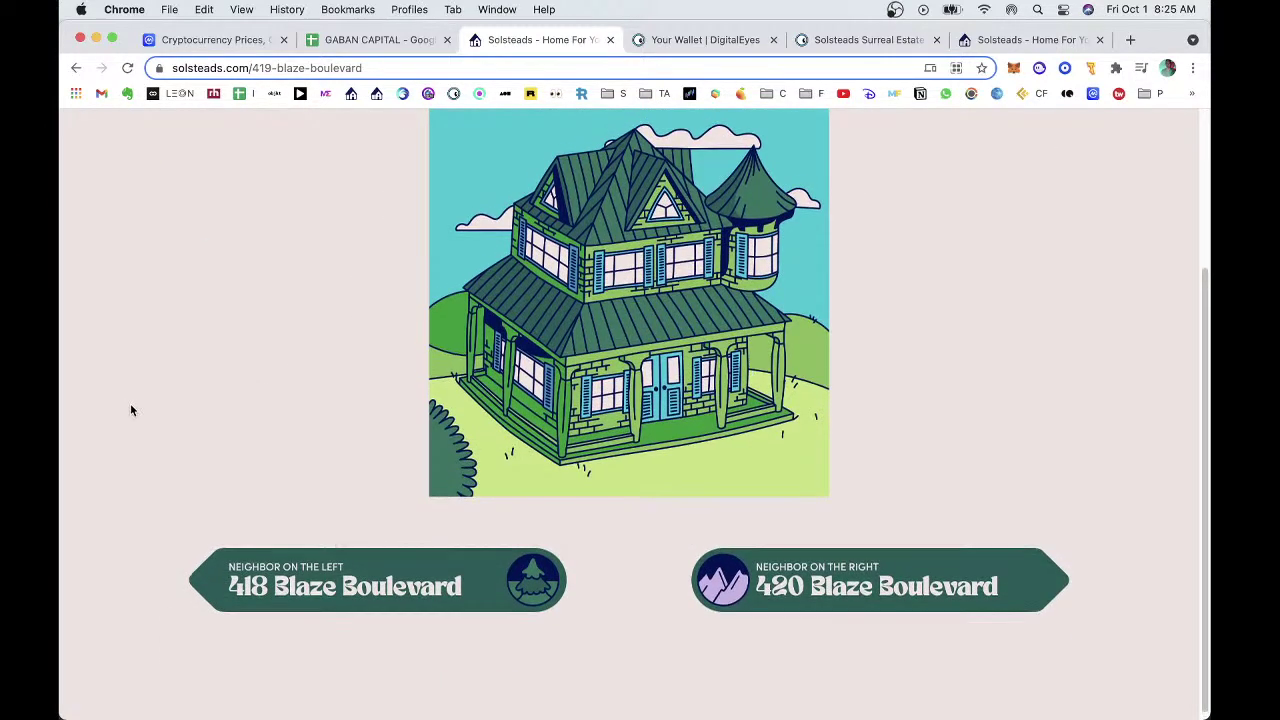
scroll(128, 408, down, 3)
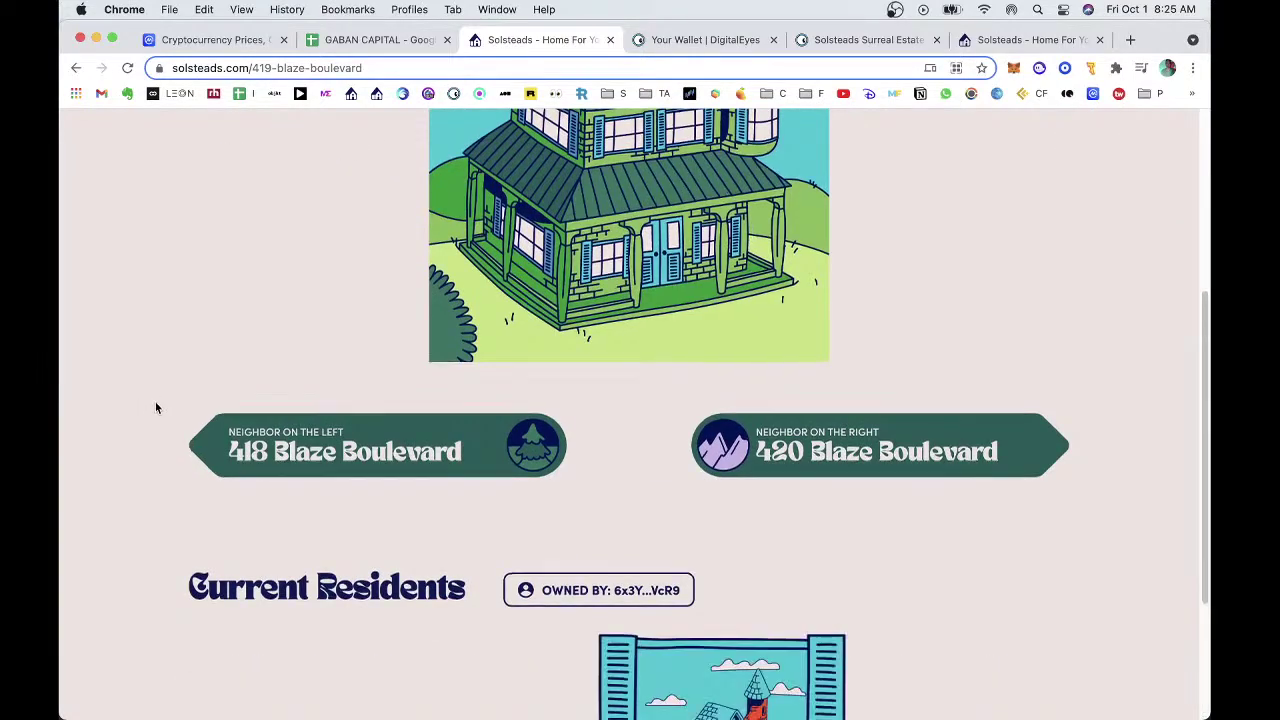
scroll(155, 401, down, 3)
scroll(159, 403, up, 5)
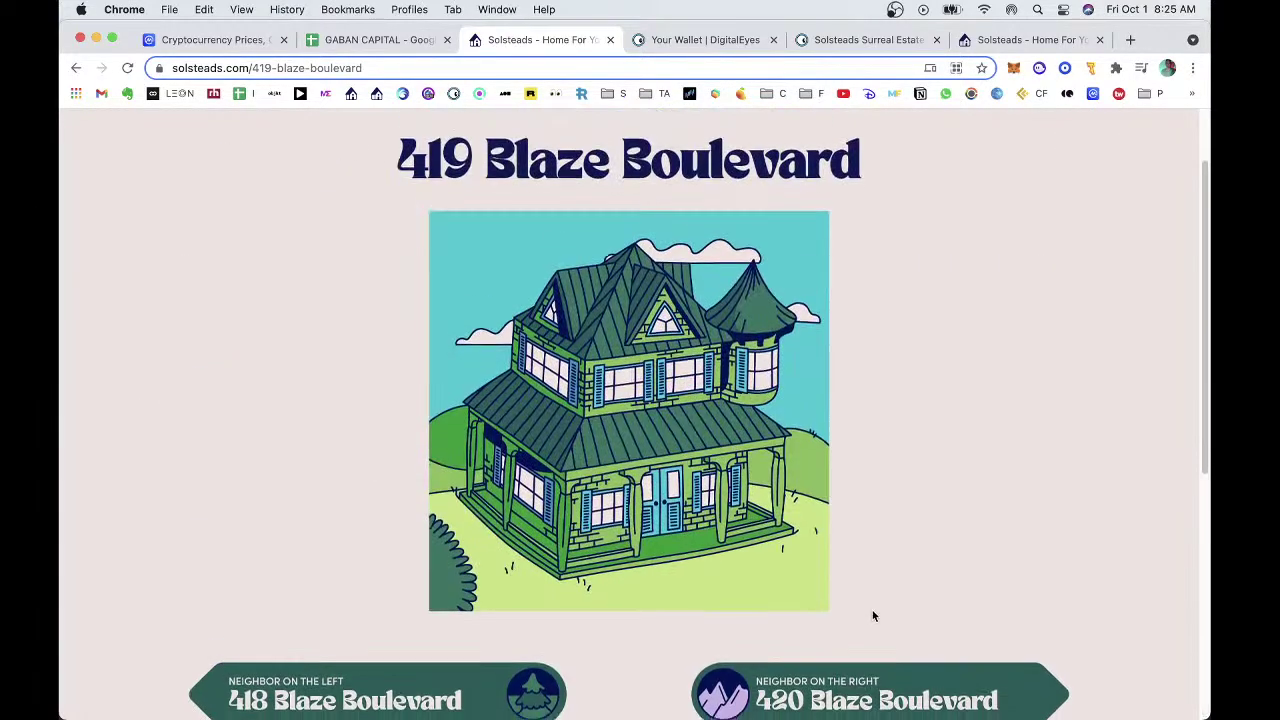
Go back through 420 Blaze Boulevard to 421 Blaze Boulevard and open its sale listing on Solanart.
scroll(872, 610, down, 5)
click(875, 242)
scroll(830, 391, down, 8)
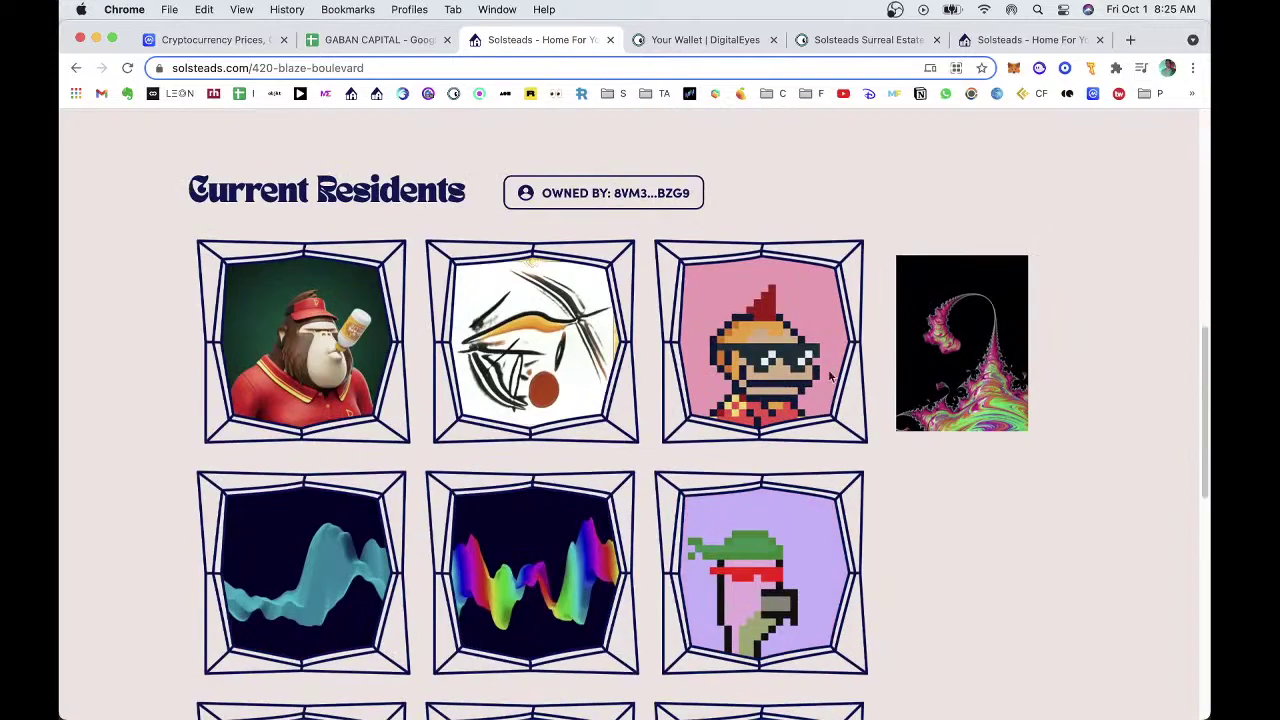
scroll(830, 391, up, 3)
click(826, 368)
scroll(977, 463, down, 3)
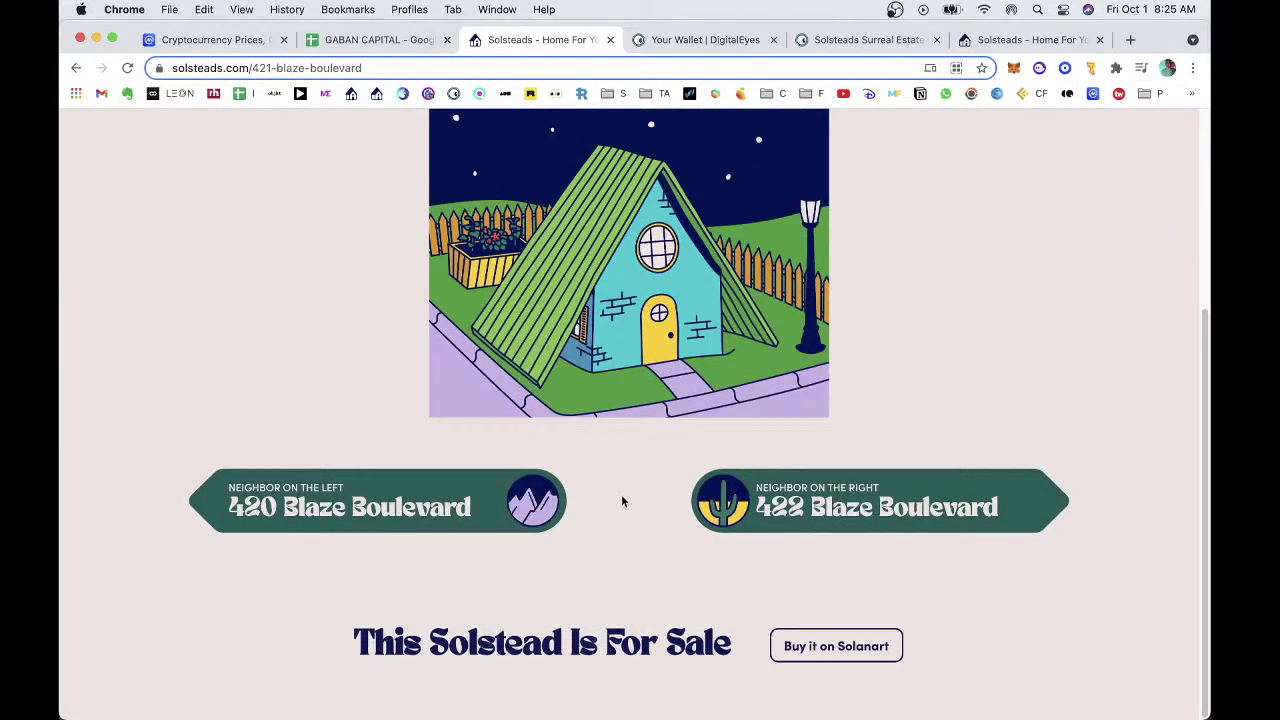
click(847, 648)
Switch from the DigitalEyes wallet to twitter.com and open the "I'll definitely be visiting" reply from the notifications.
click(708, 41)
text(twitter.com)
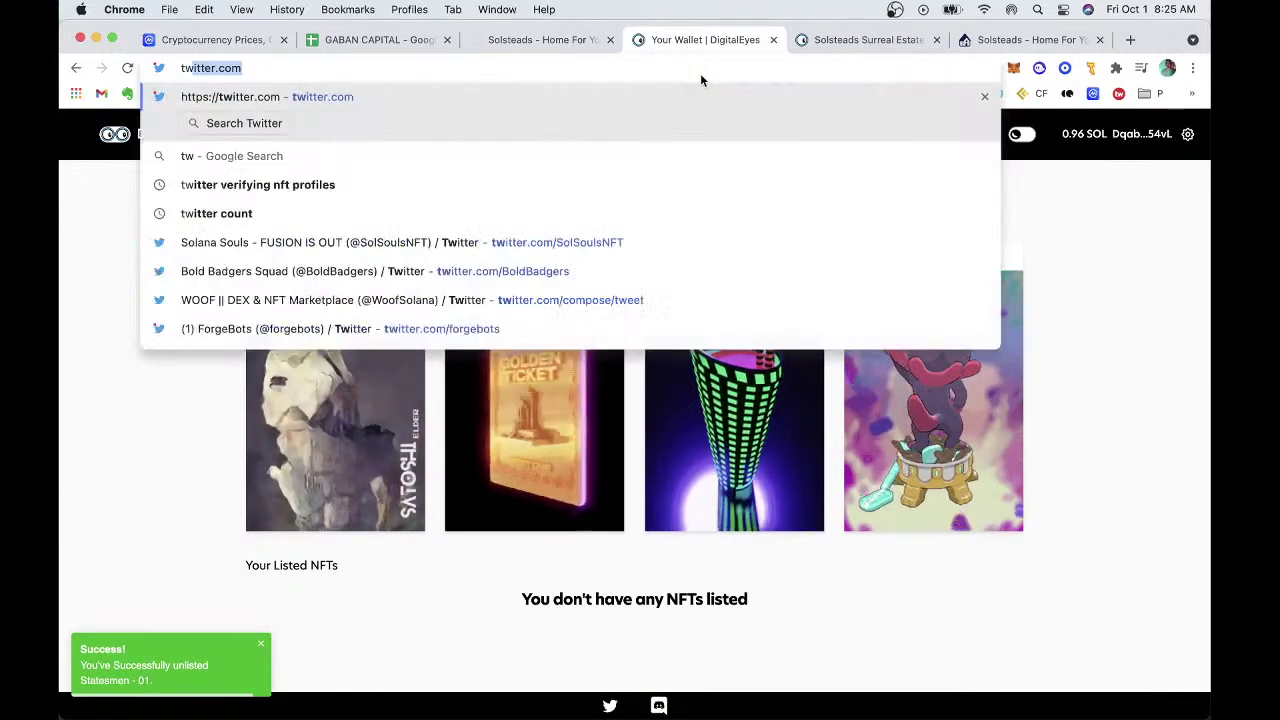
key(Return)
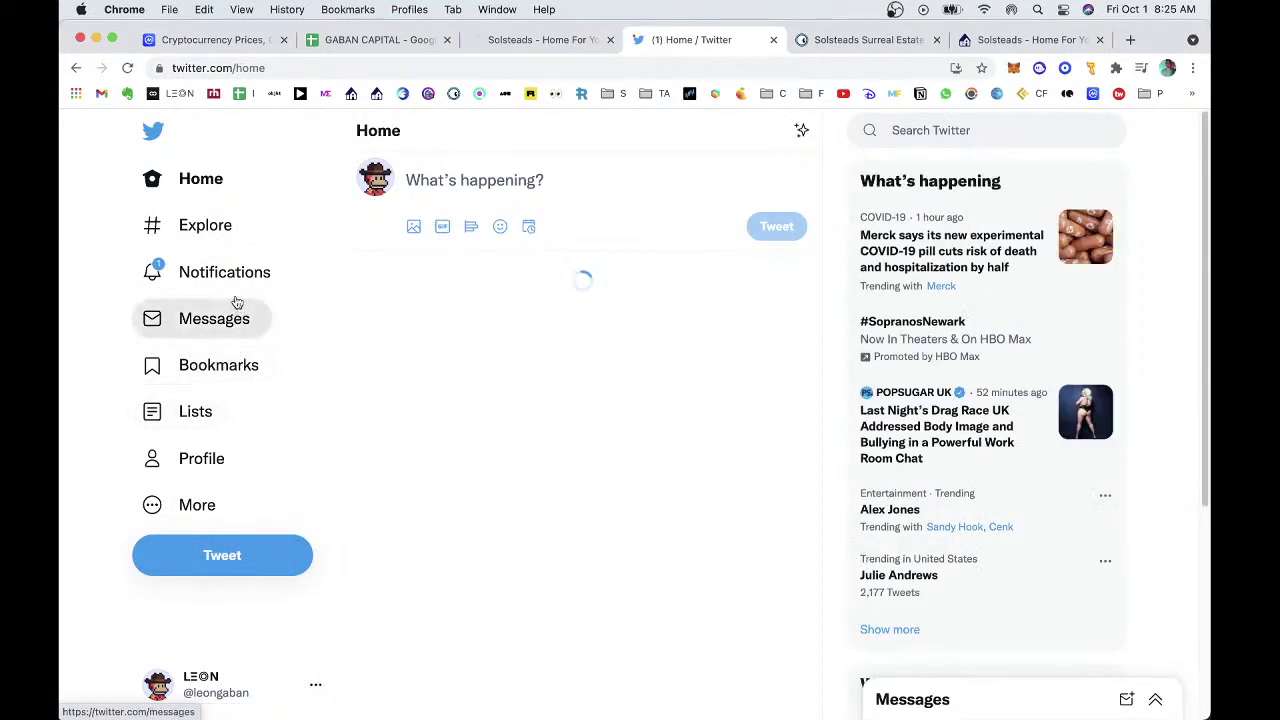
click(235, 282)
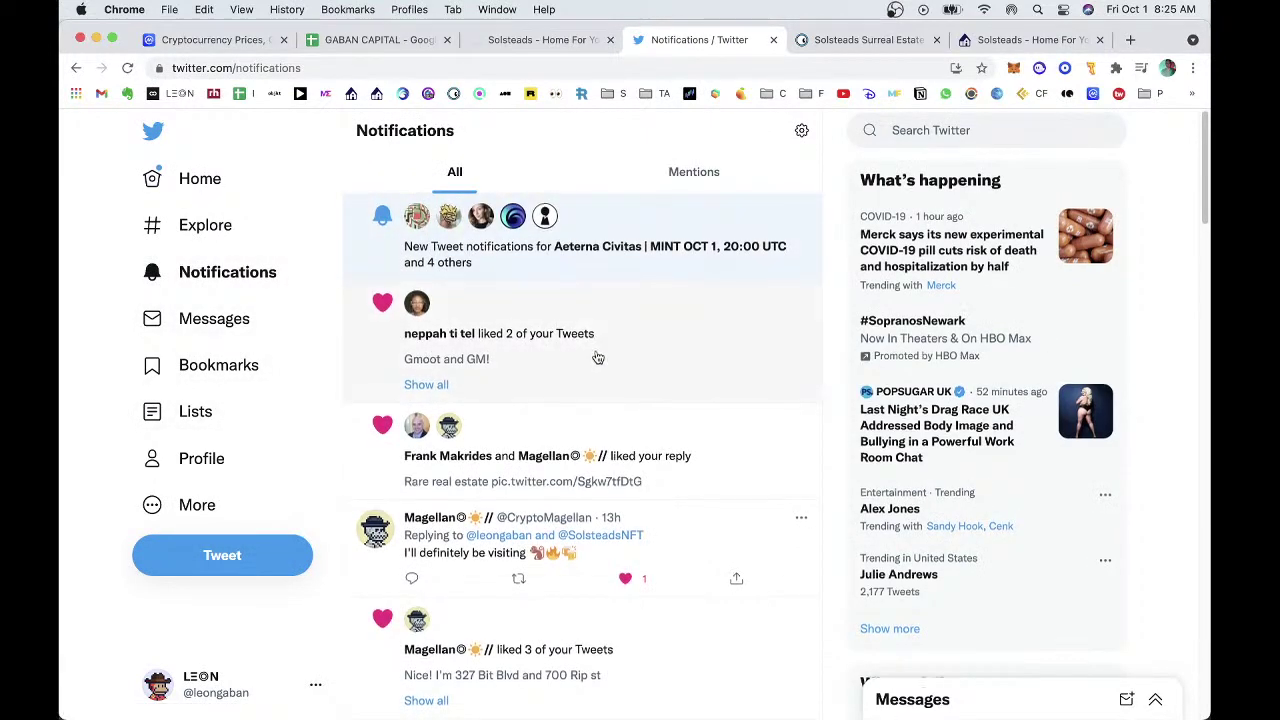
scroll(640, 420, down, 2)
click(701, 452)
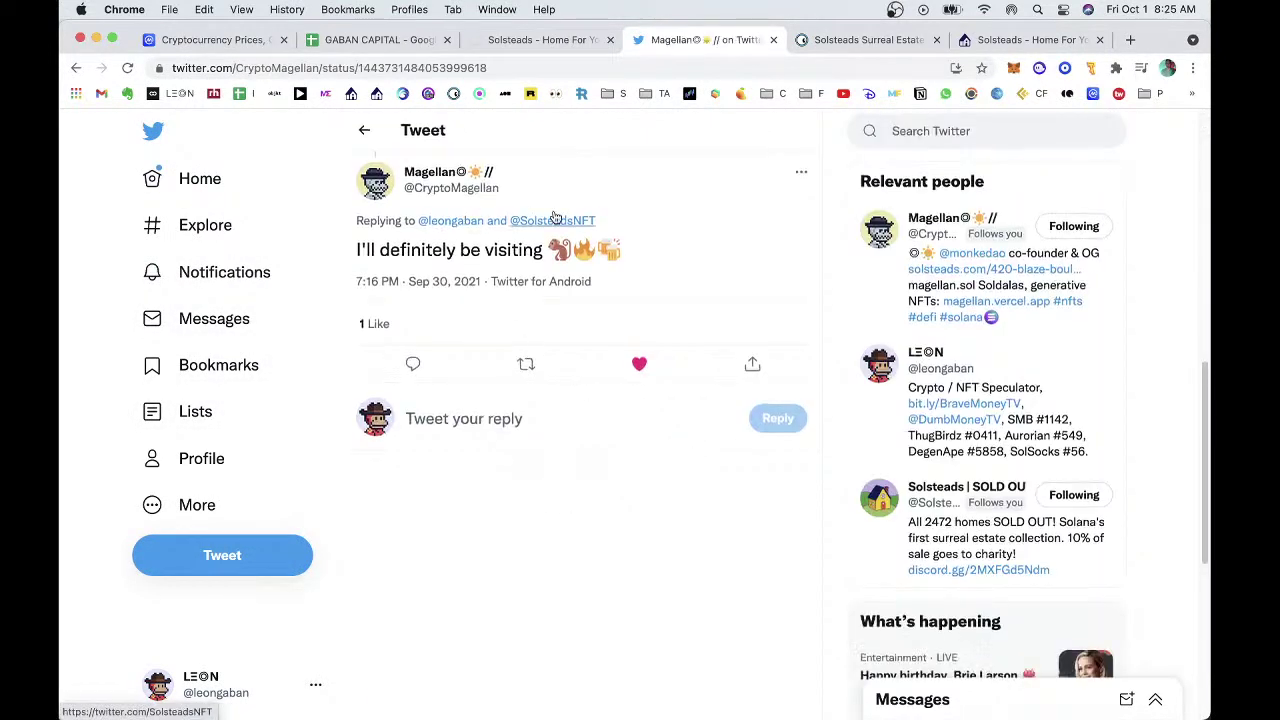
View the reply author's profile, return to the conversation, and open the tweet mentioning 420 Blaze Boulevard.
click(436, 238)
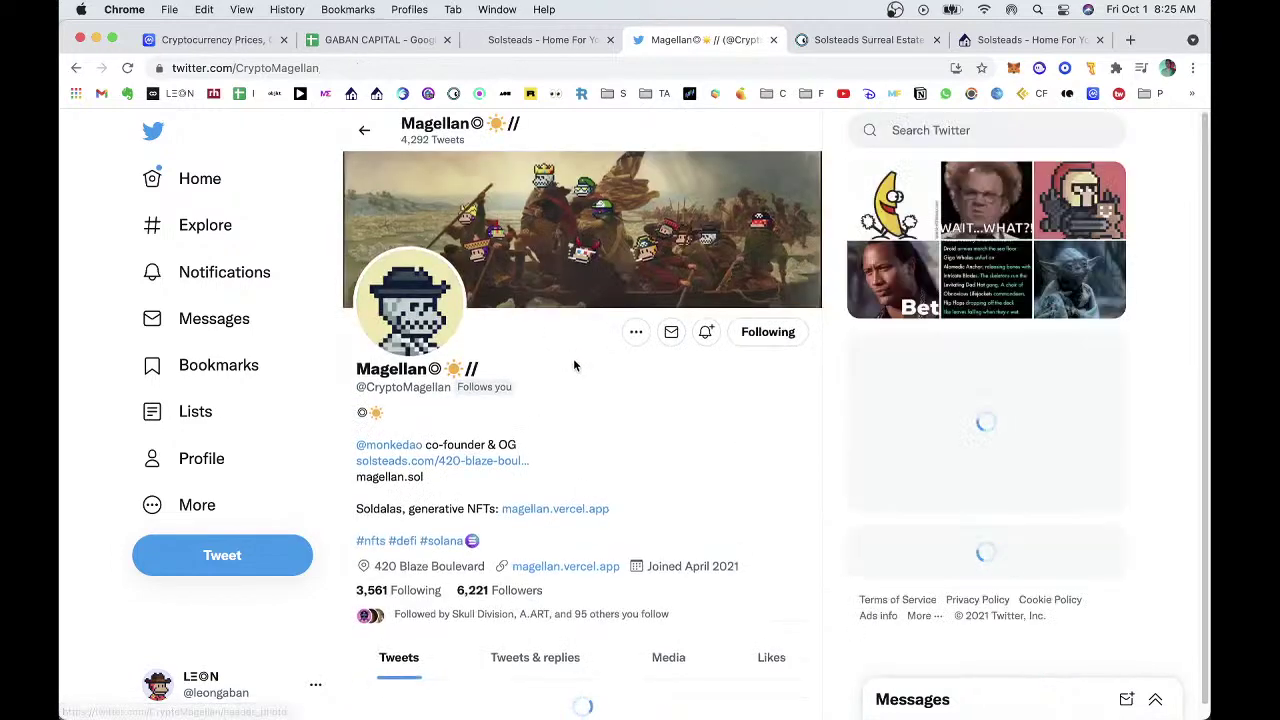
click(355, 130)
scroll(538, 317, up, 5)
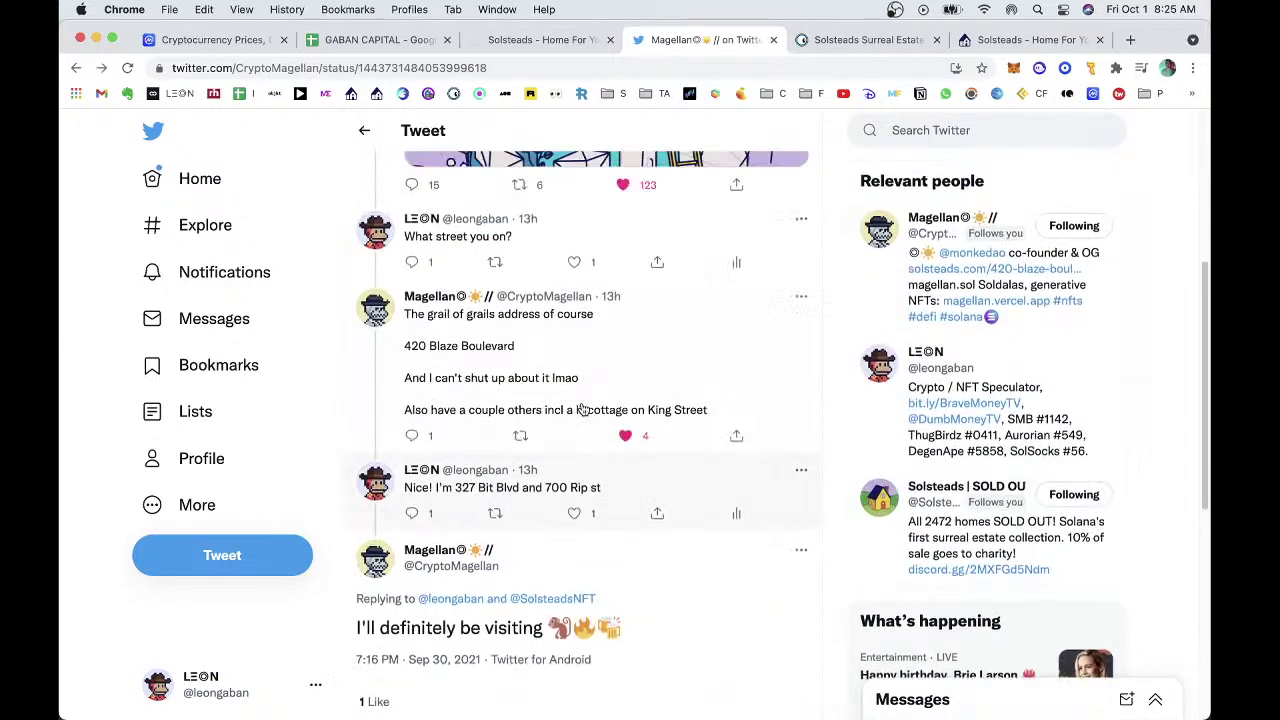
scroll(538, 317, down, 3)
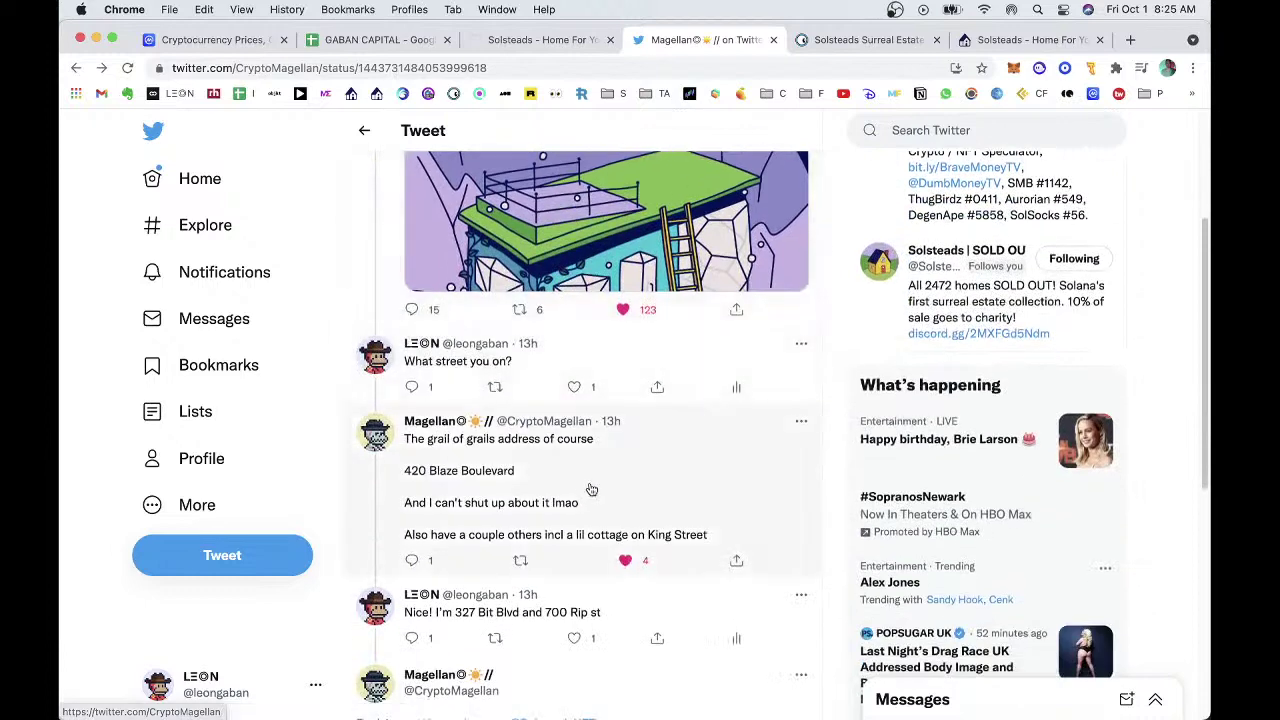
click(591, 480)
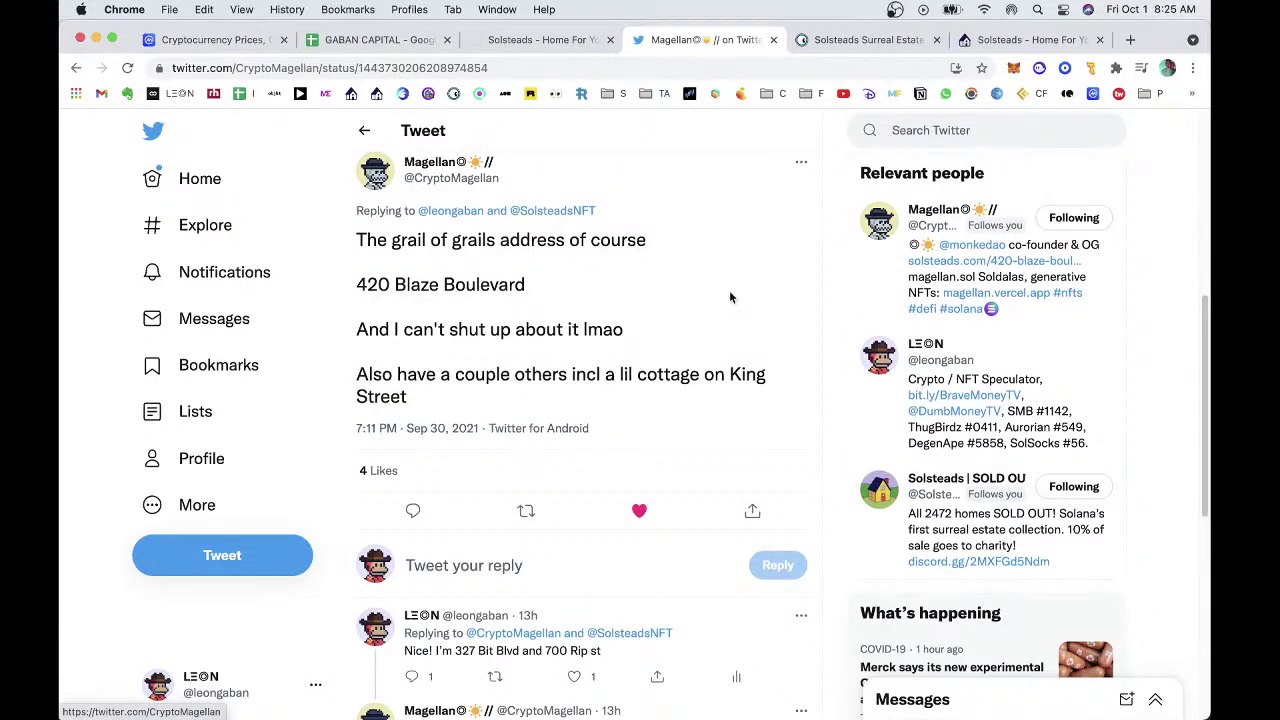
Switch to the Solanart listing for 421 Blaze Boulevard, review its attributes and price, and calculate 99*150.
click(541, 42)
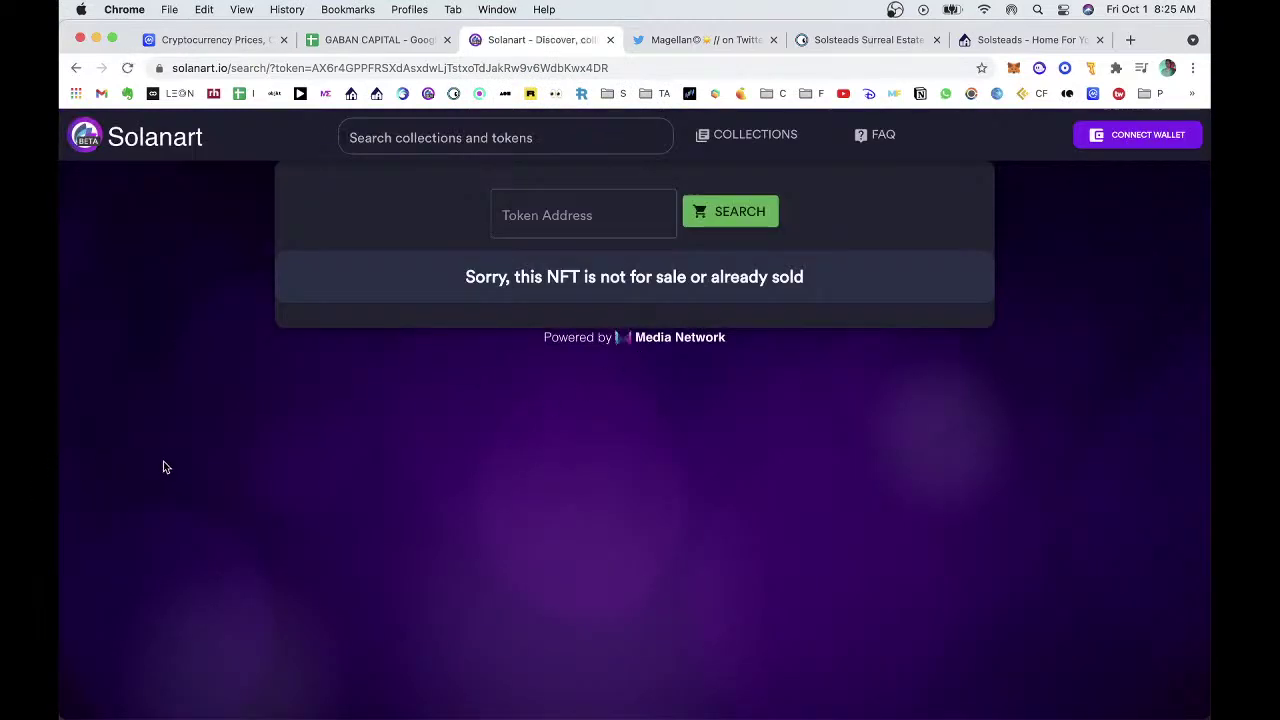
scroll(410, 442, down, 3)
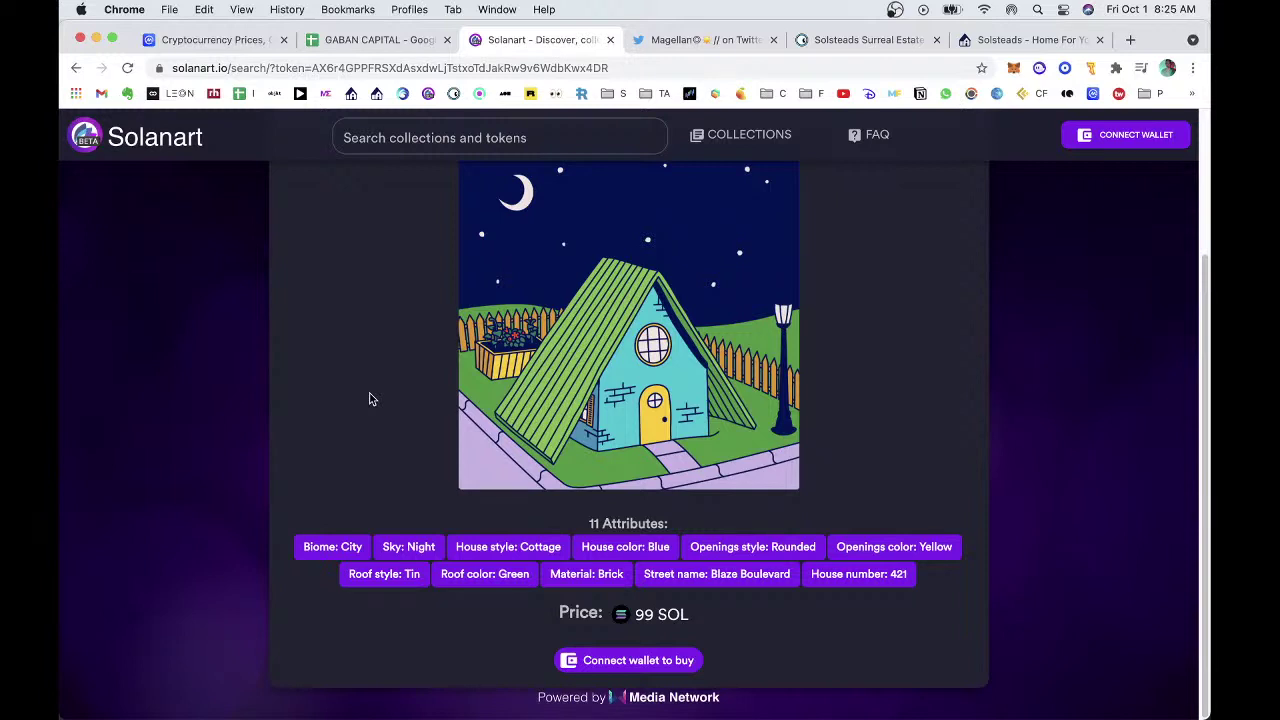
key(alt+space)
text(99)
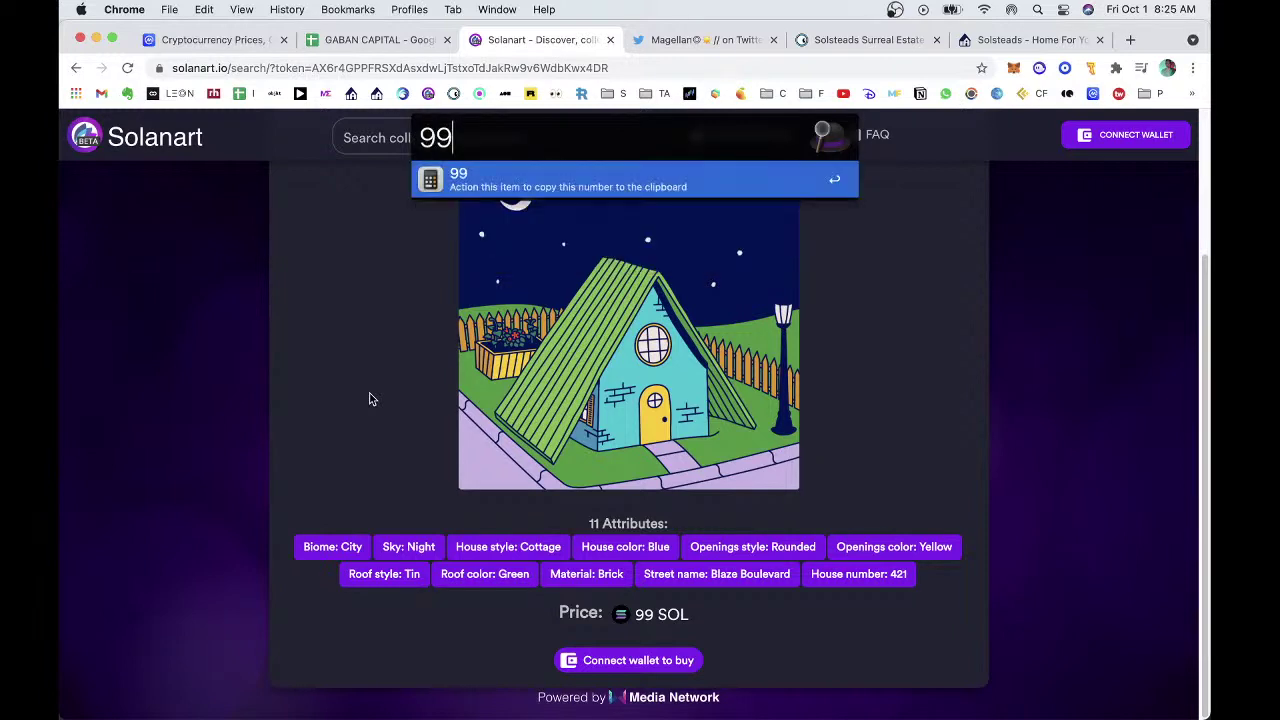
text(*180)
key(BackSpace)
key(BackSpace)
text(50)
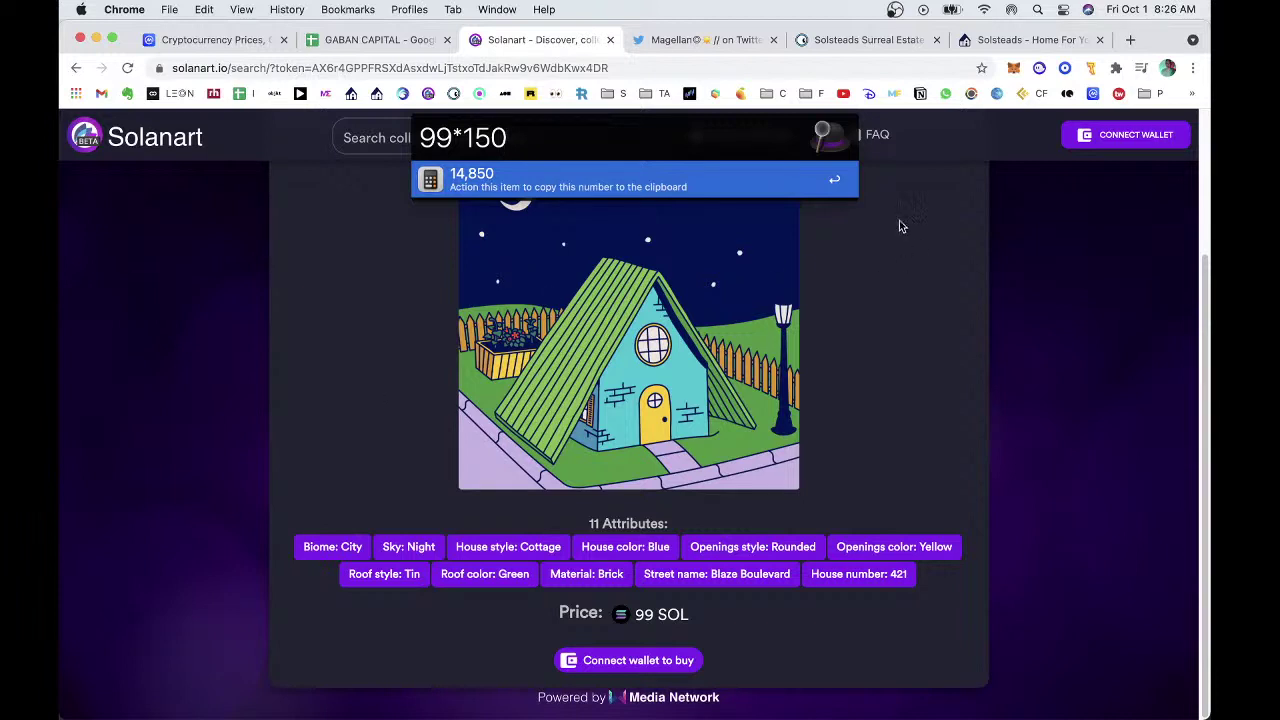
key(Escape)
Switch the Phantom wallet to the Vault account and check its Solana balance.
click(1040, 72)
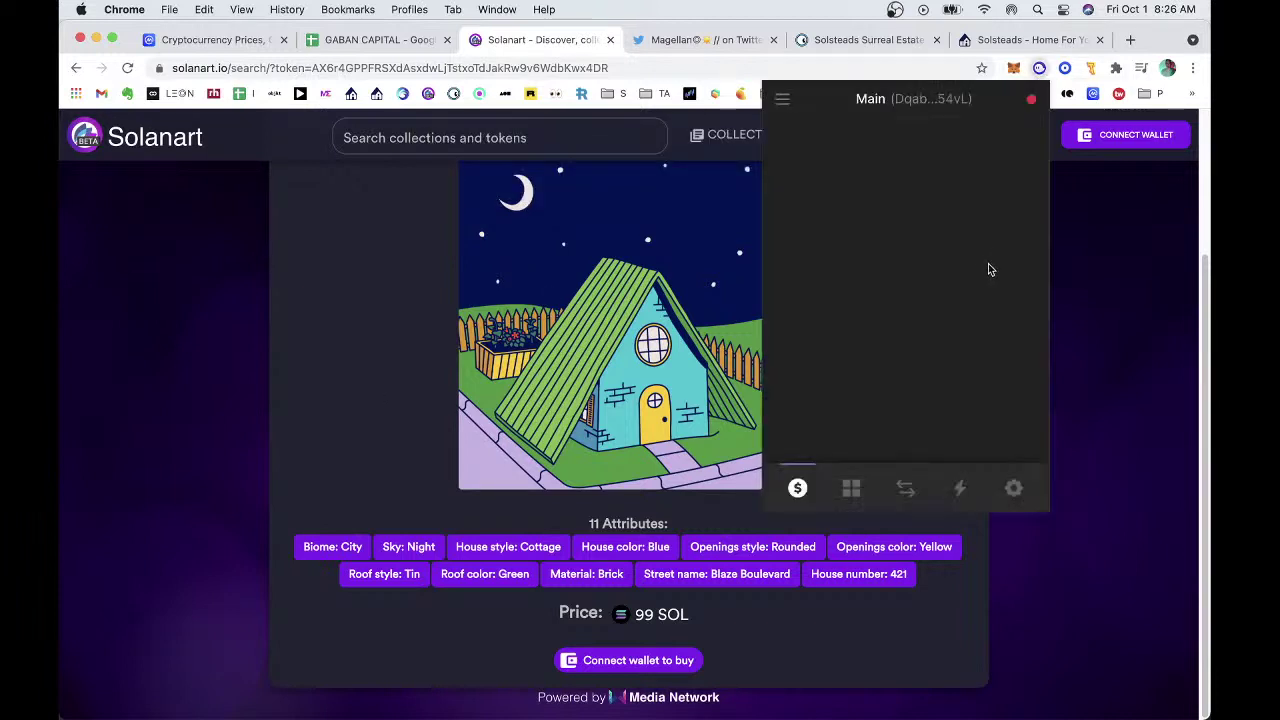
click(776, 99)
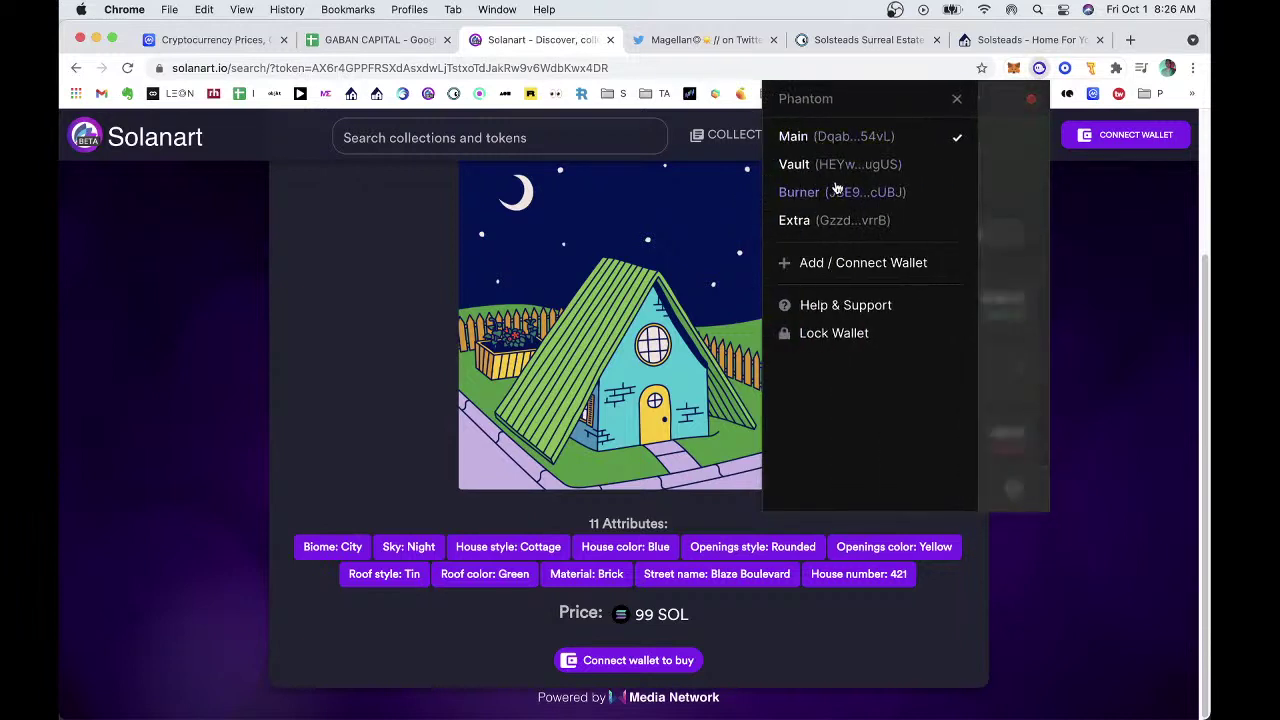
click(836, 165)
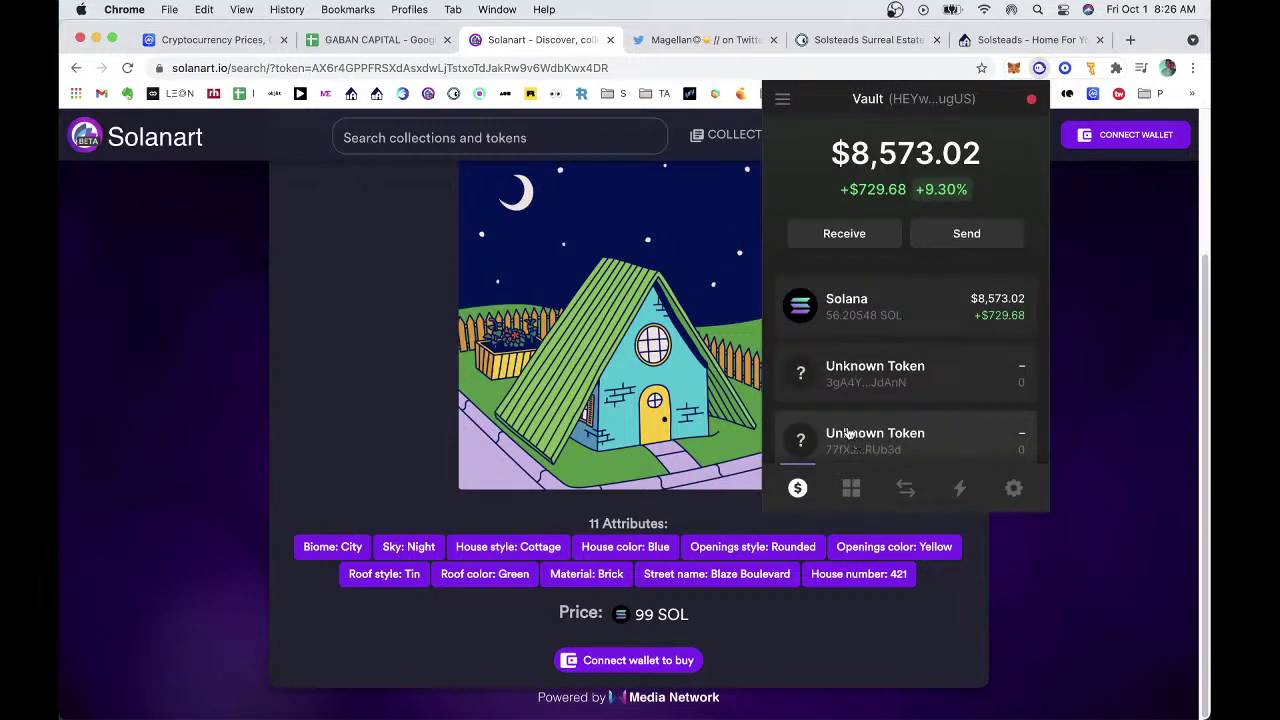
click(336, 358)
Check the SolStead rows in the GABAN CAPITAL spreadsheet and return to the 420 Blaze Boulevard tweet.
click(345, 44)
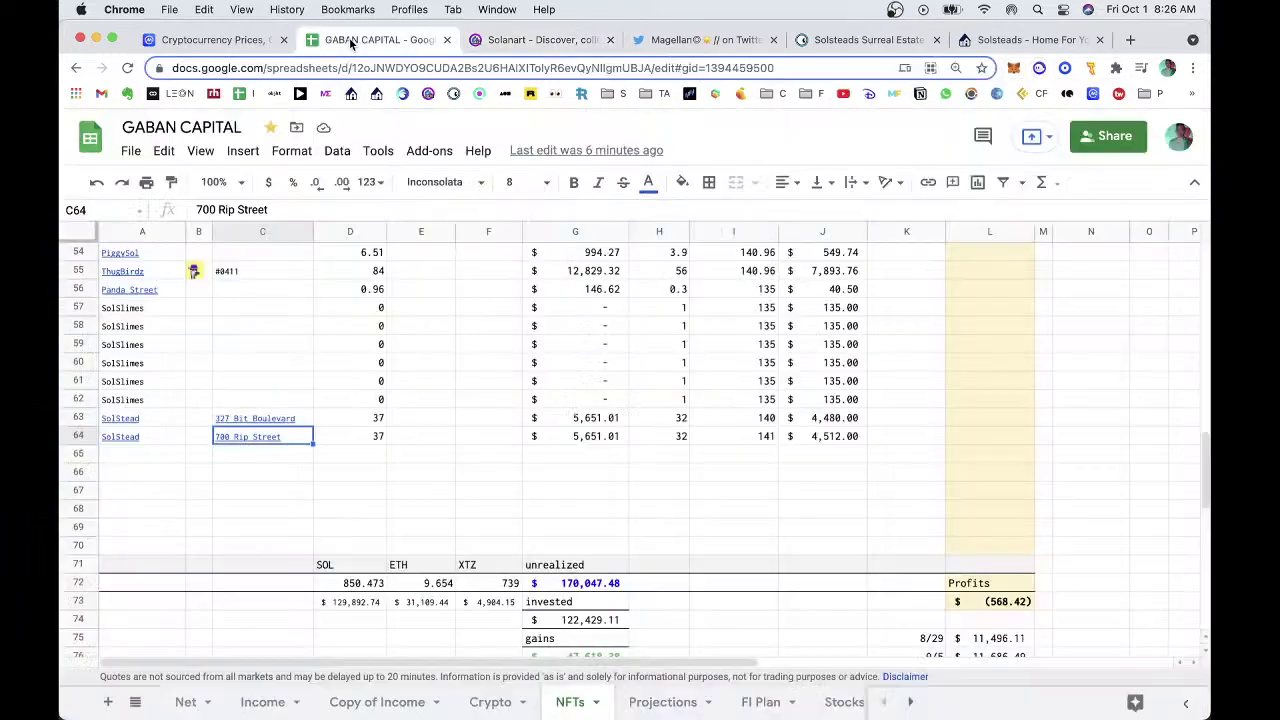
click(690, 42)
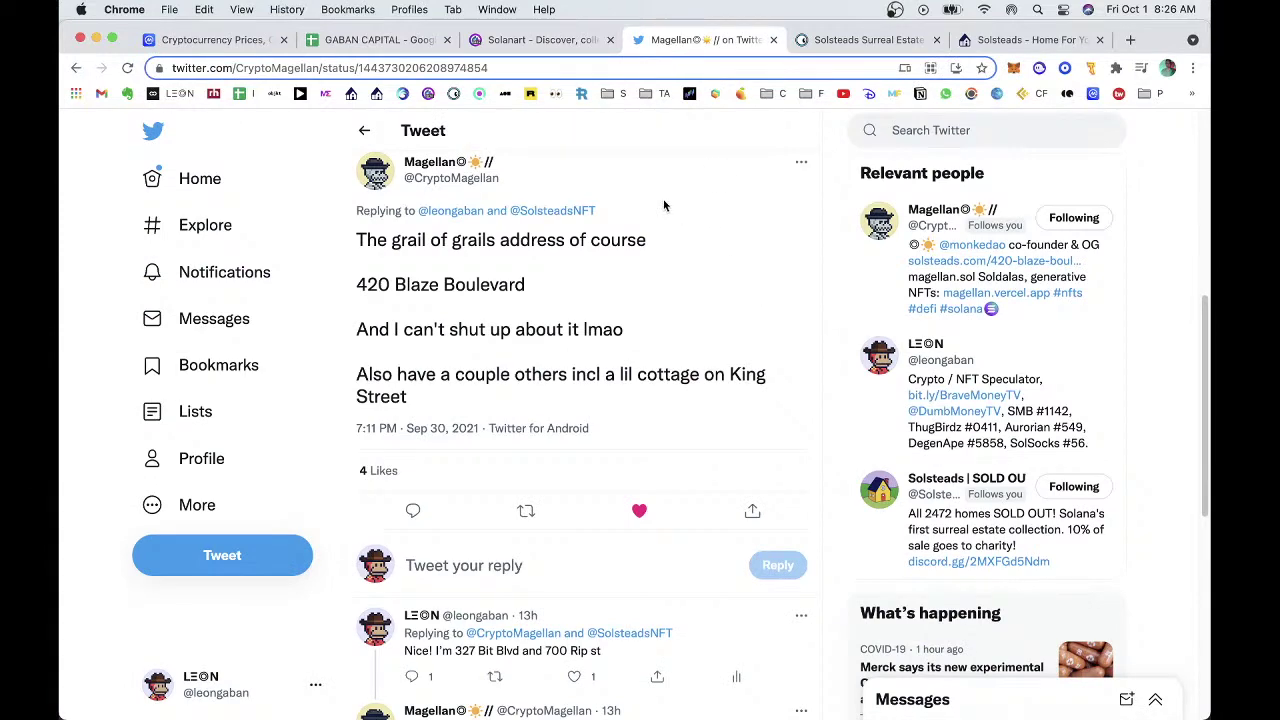
Go back from the Solanart listing to the 420 Blaze Boulevard Solstead page and examine its neighbors and current residents.
click(561, 42)
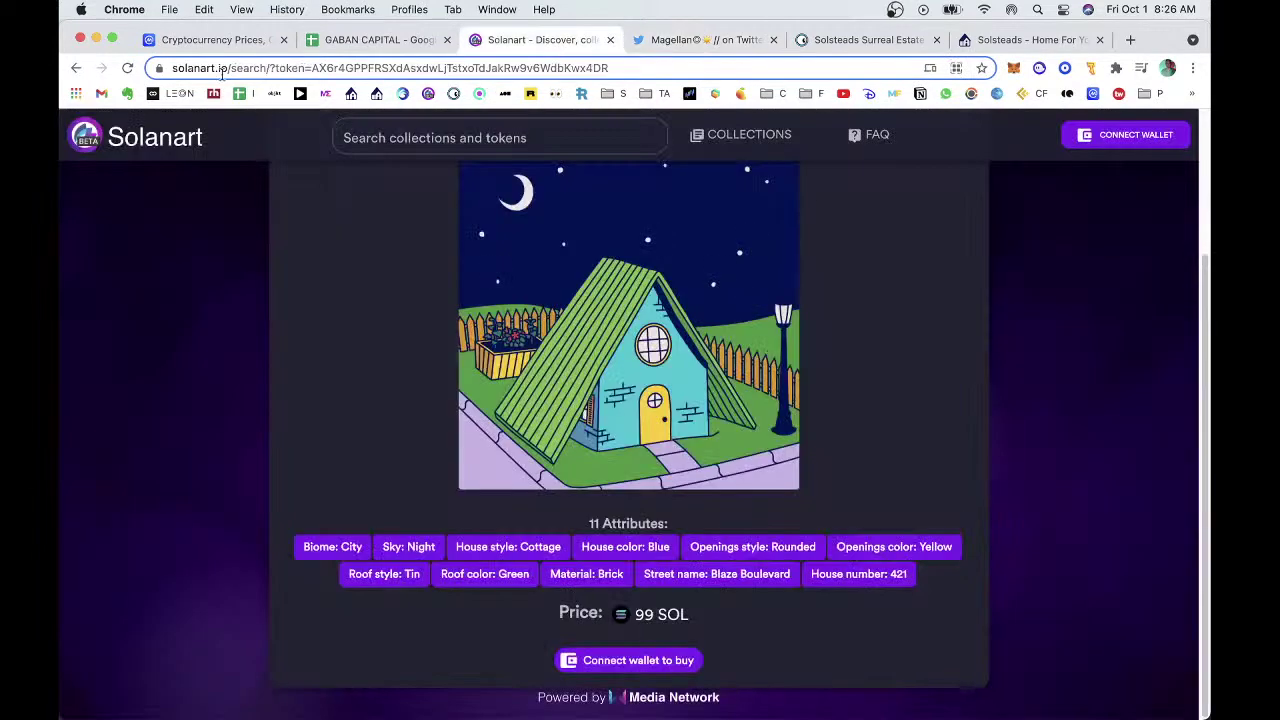
click(77, 69)
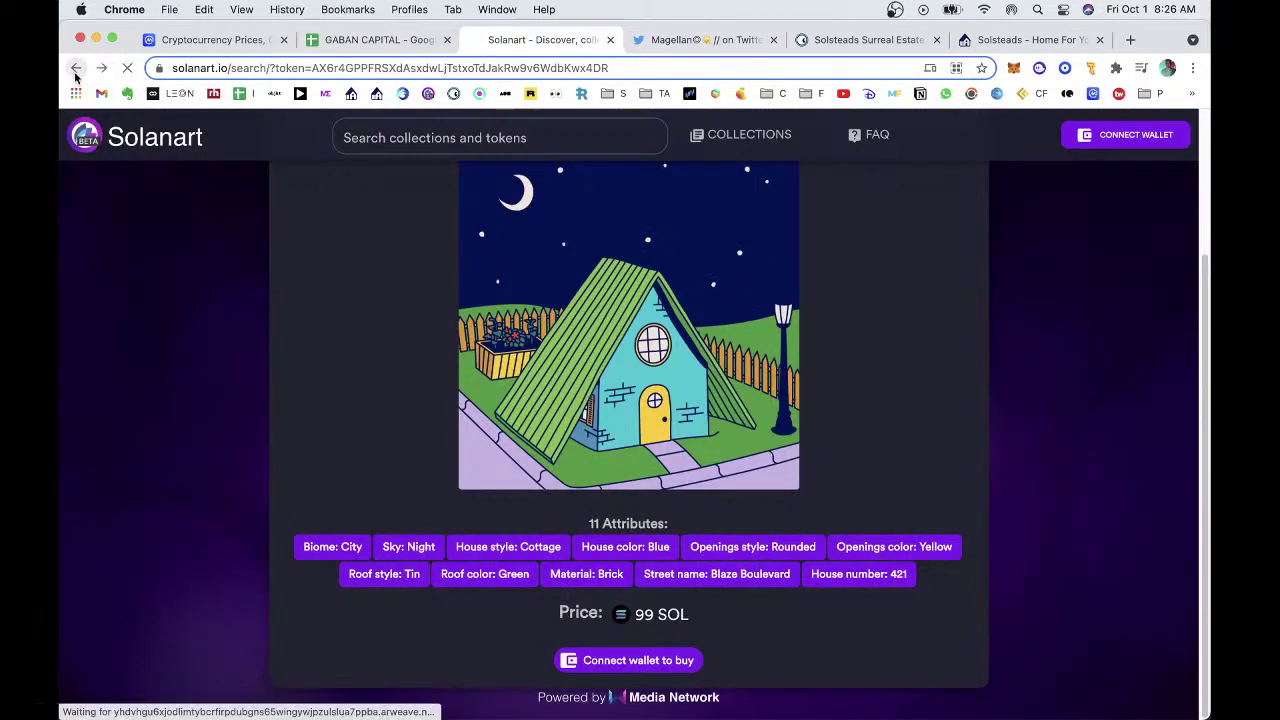
click(77, 69)
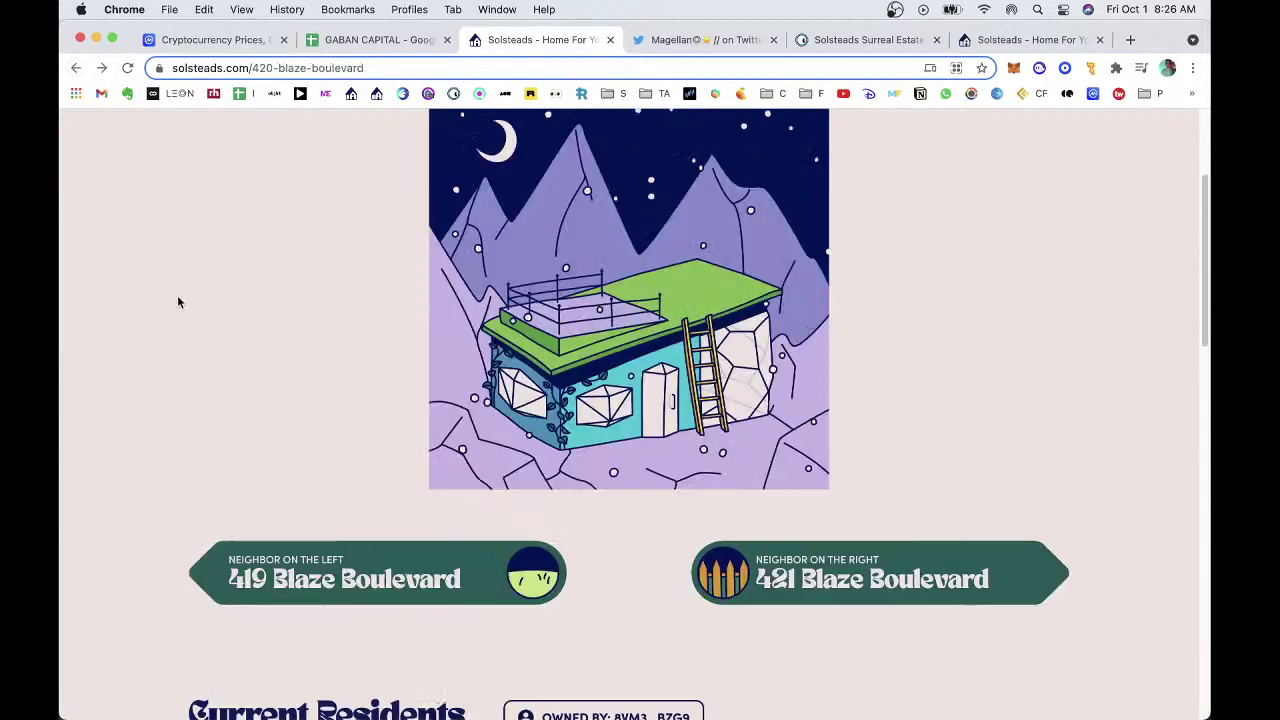
scroll(563, 440, up, 3)
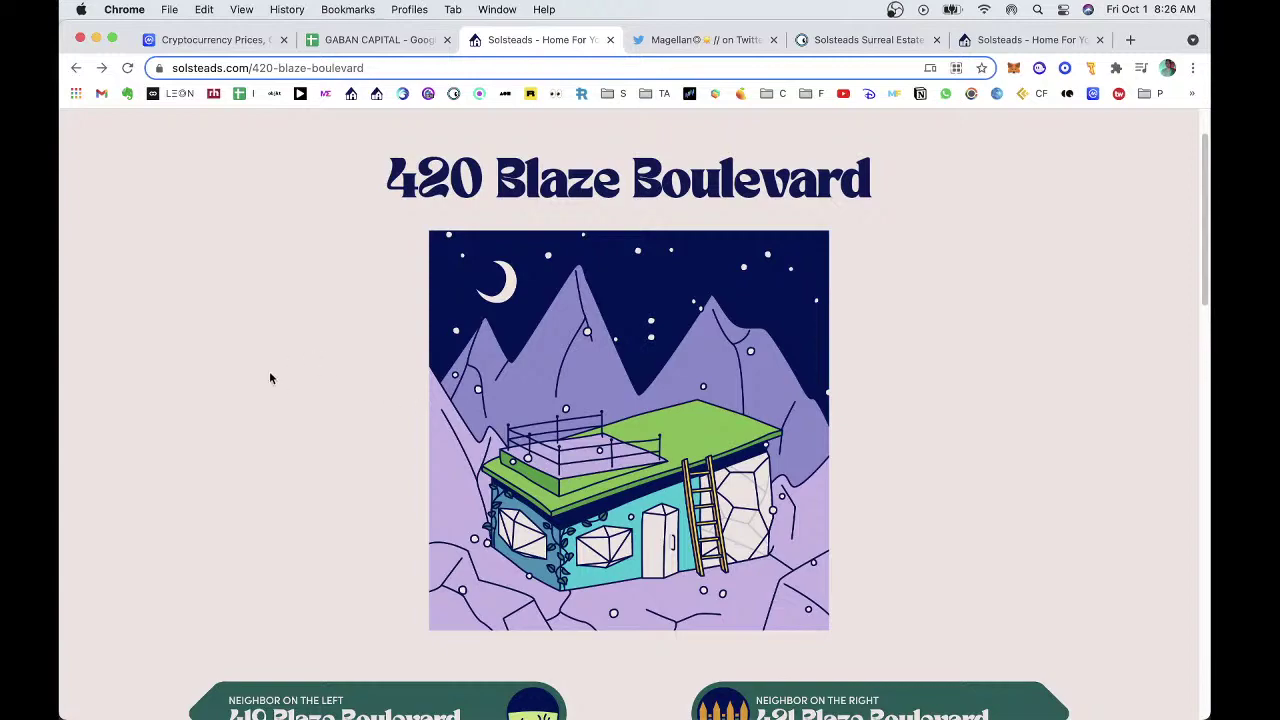
scroll(159, 343, down, 6)
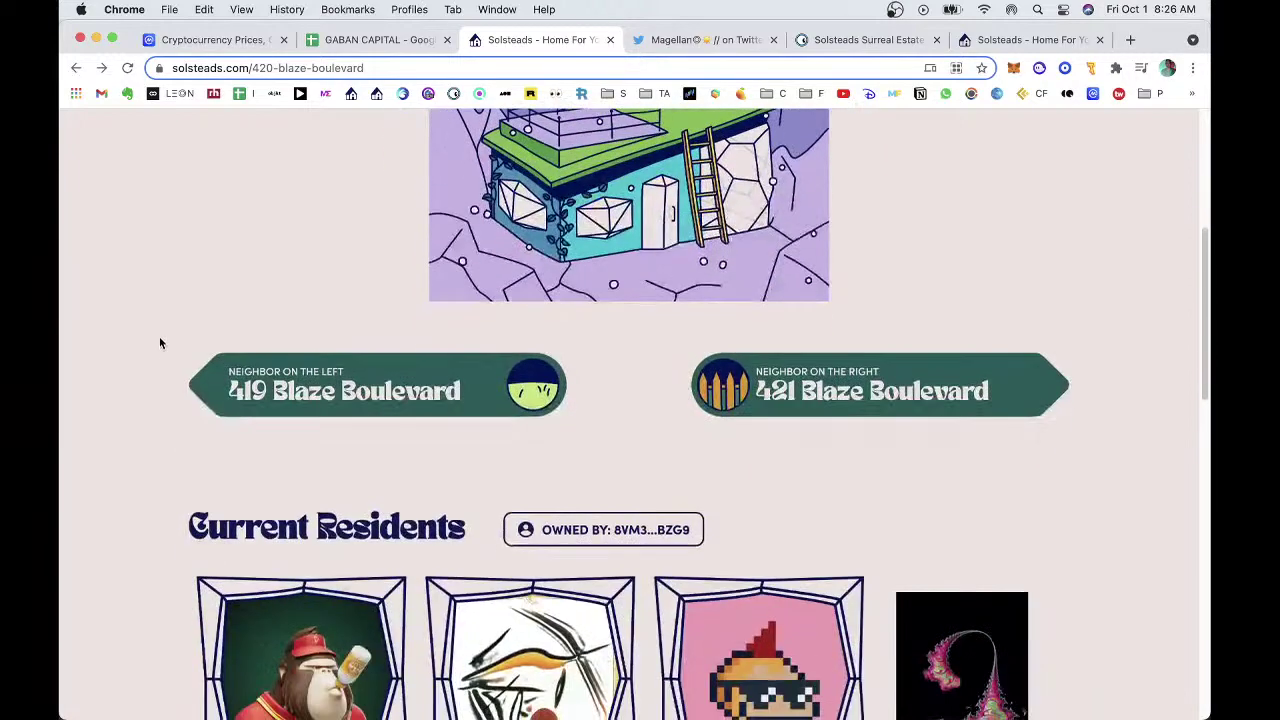
scroll(153, 340, down, 2)
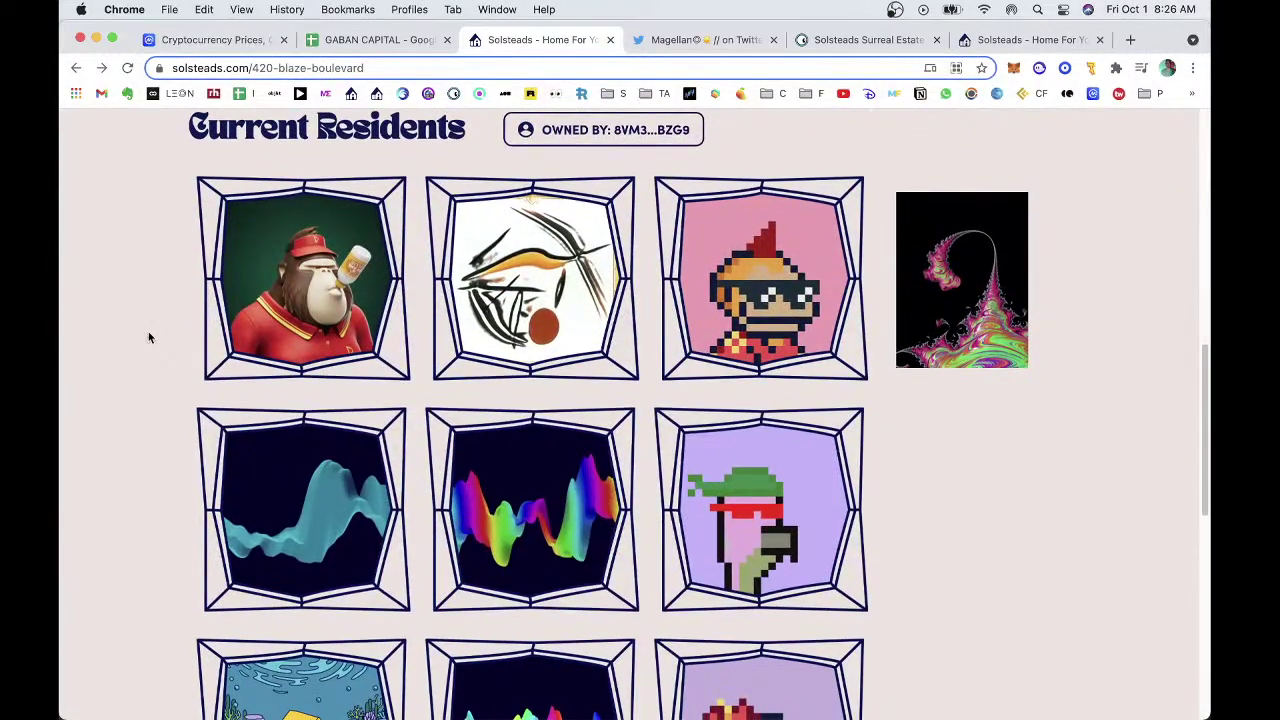
scroll(148, 337, down, 5)
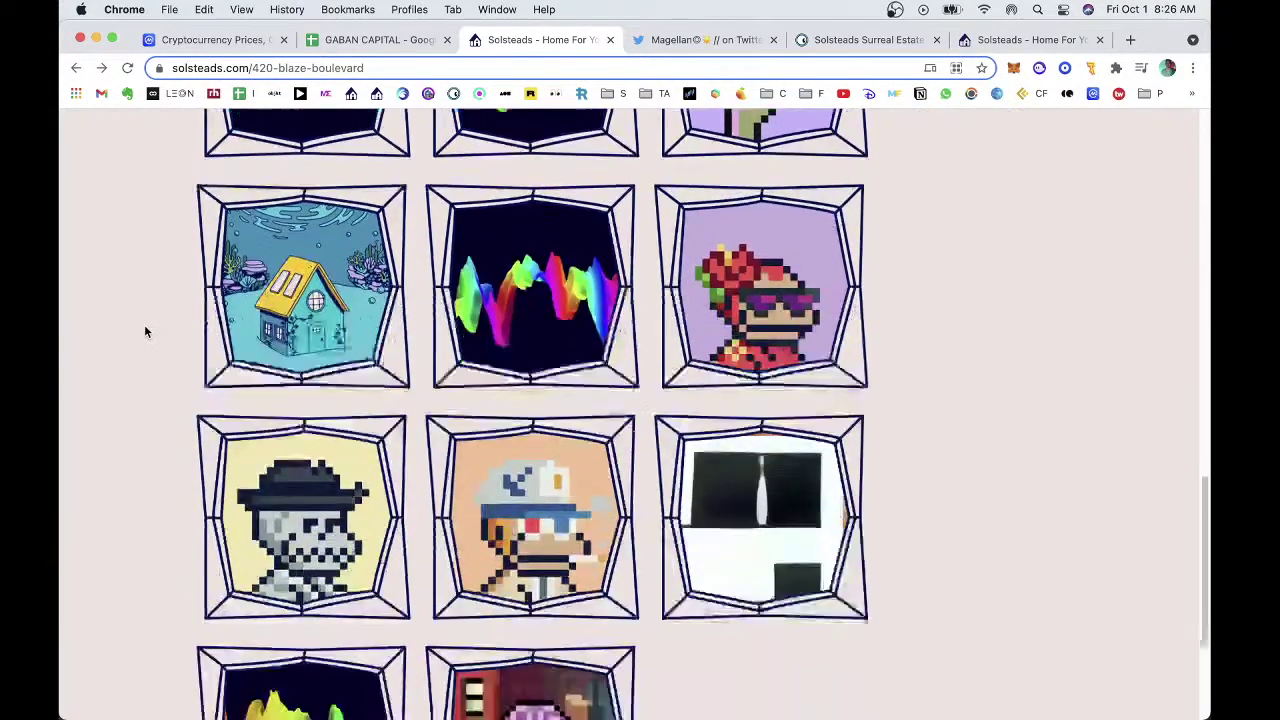
scroll(144, 330, down, 3)
scroll(144, 330, up, 3)
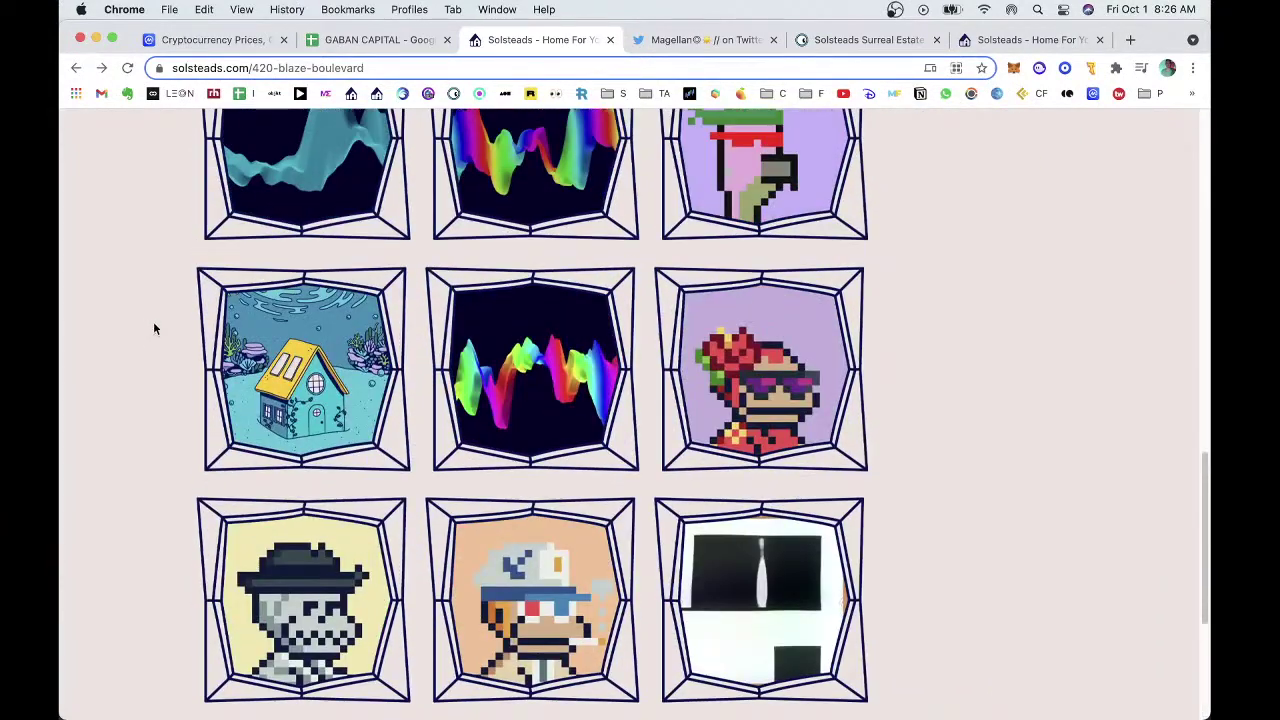
Search for smb and open the SMB Marketplace at market.solanamonkey.business in place of the 420 Blaze Boulevard tweet.
click(665, 42)
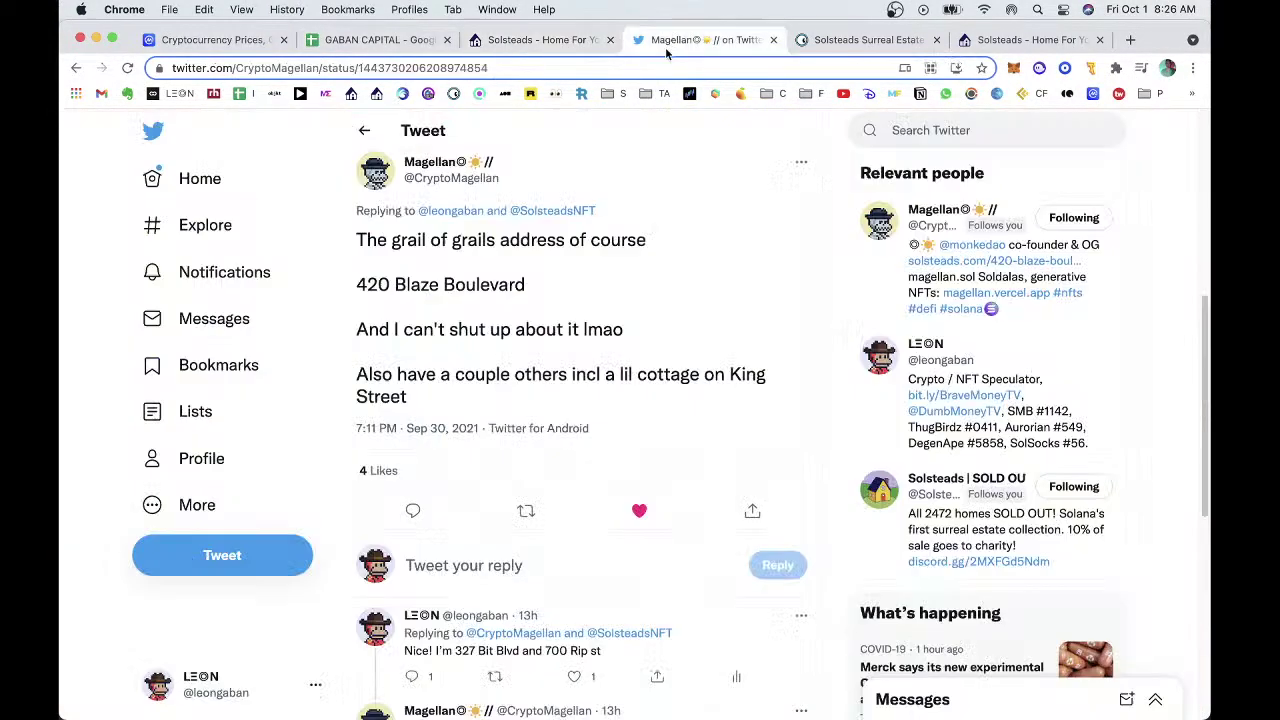
click(649, 67)
text(smb)
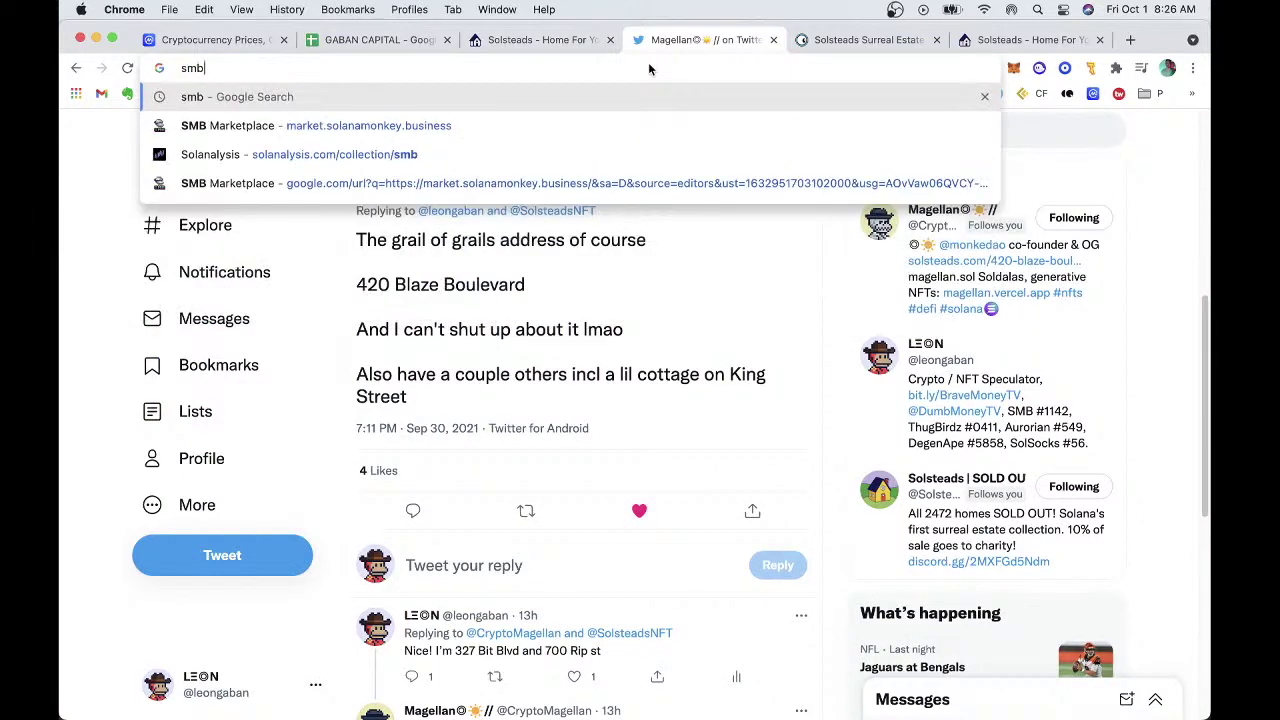
key(Down)
key(Return)
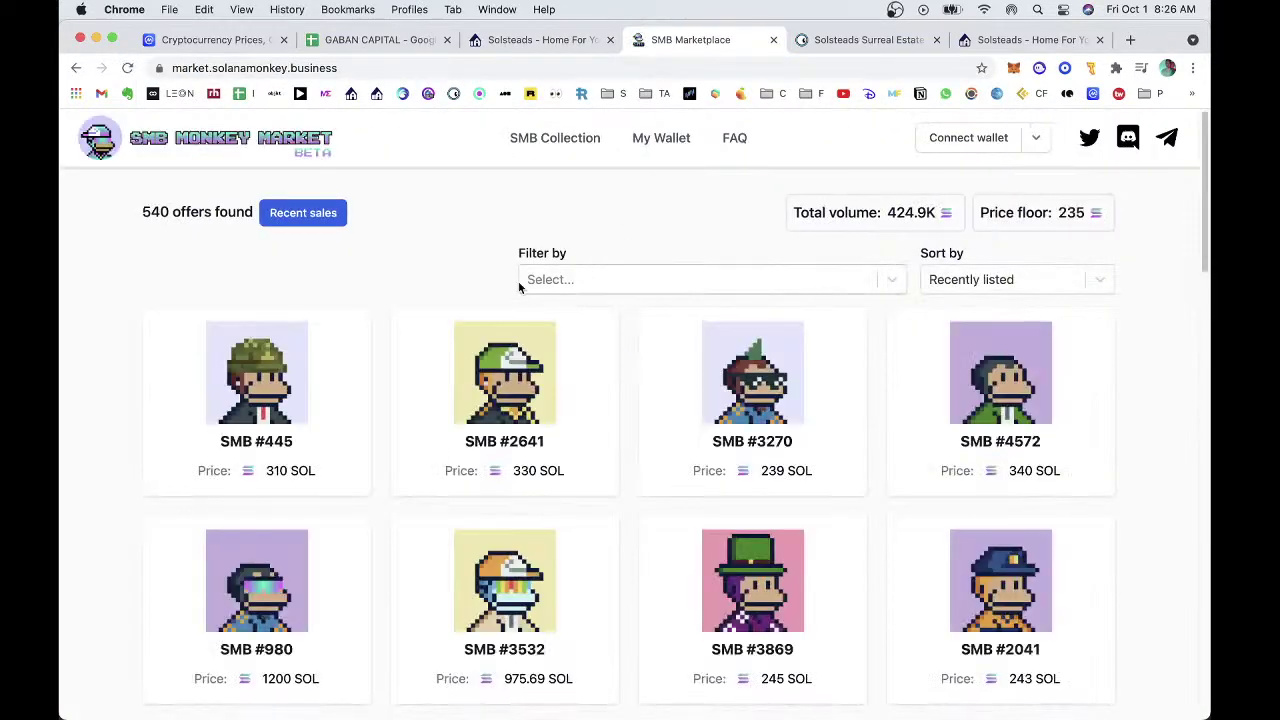
Calculate (235*150)*4+(150*73) in the launcher and copy the result to the clipboard.
key(super+space)
text(235*)
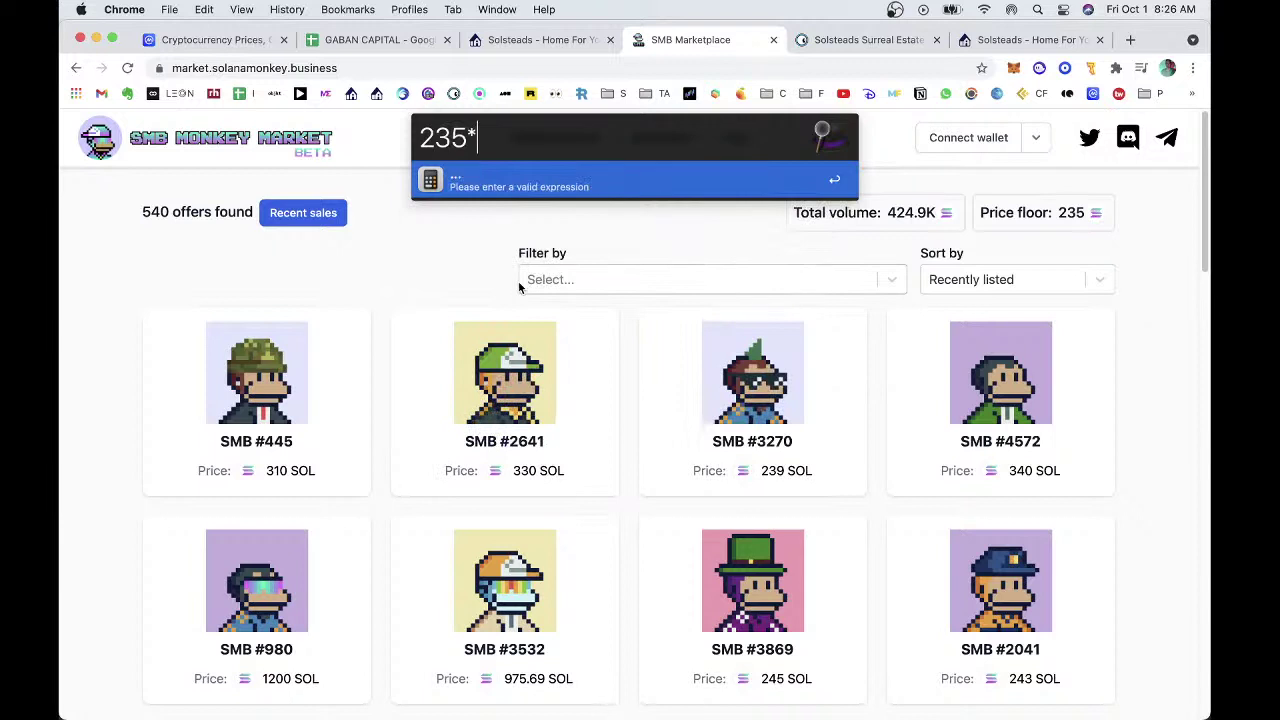
text(150)
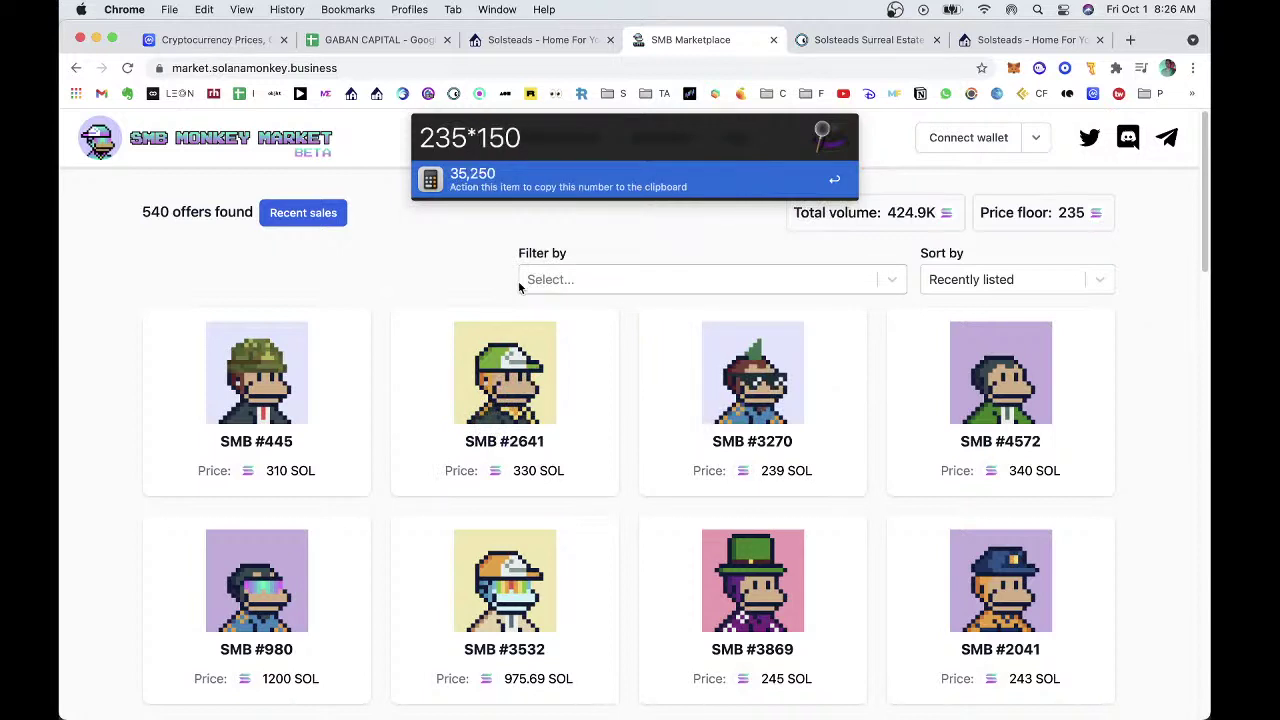
text())
key(super+Left)
text(()
key(super+Right)
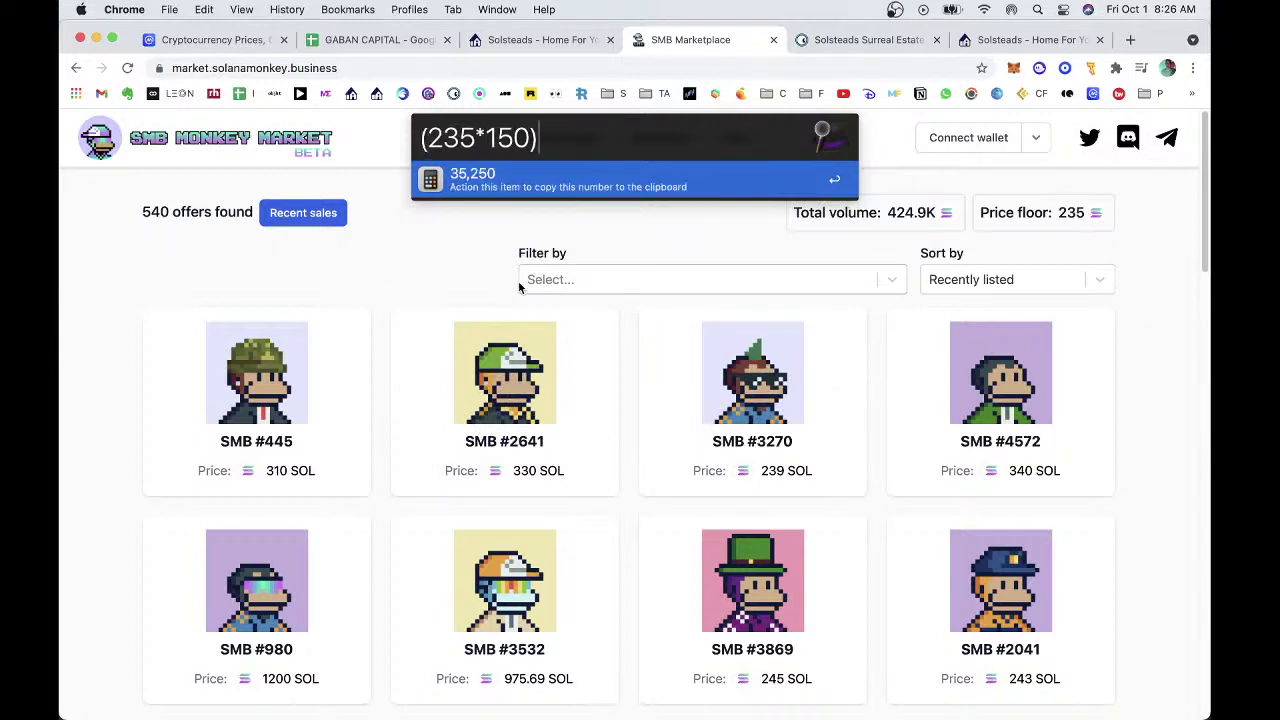
text(*4)
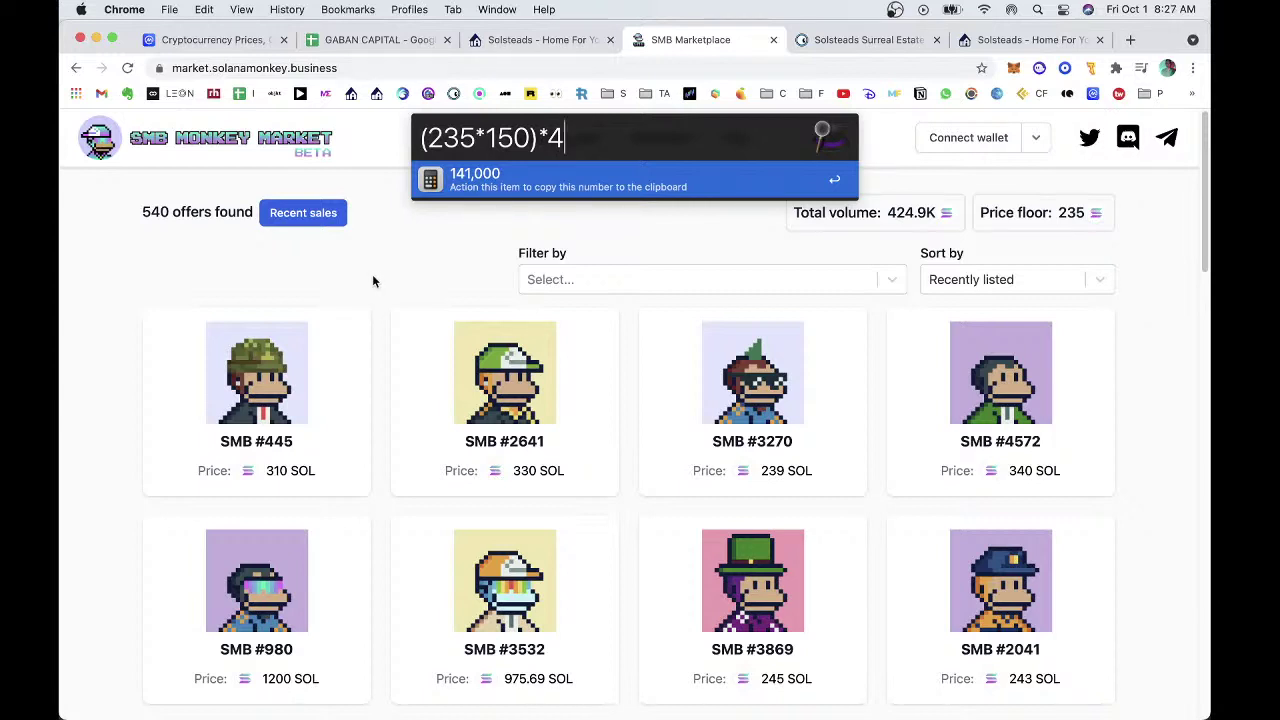
text(()
key(BackSpace)
text(+()
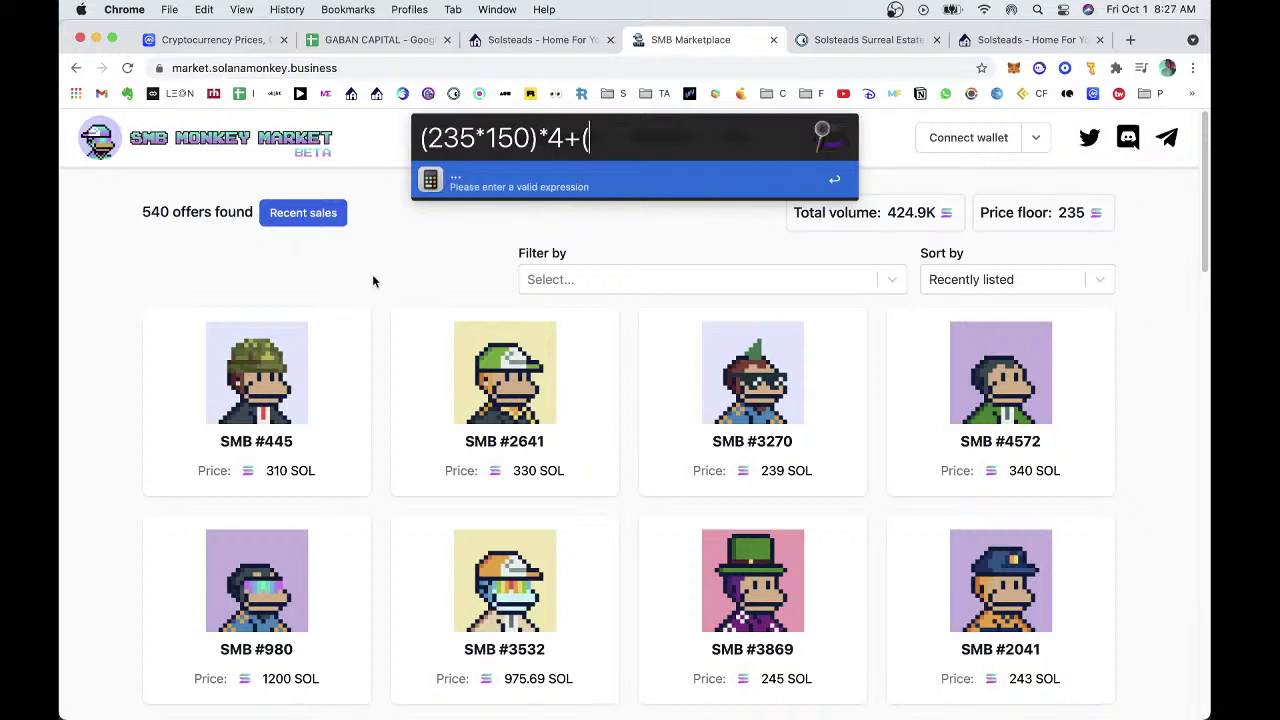
text(150*73))
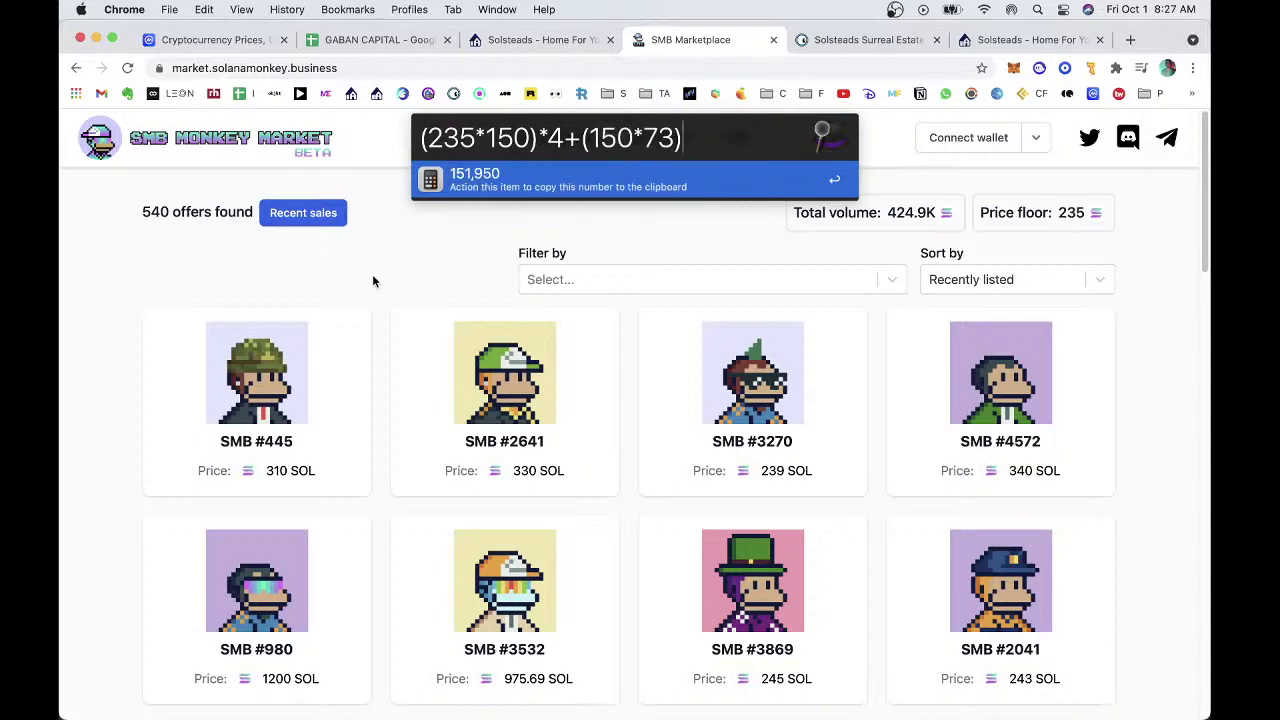
key(Return)
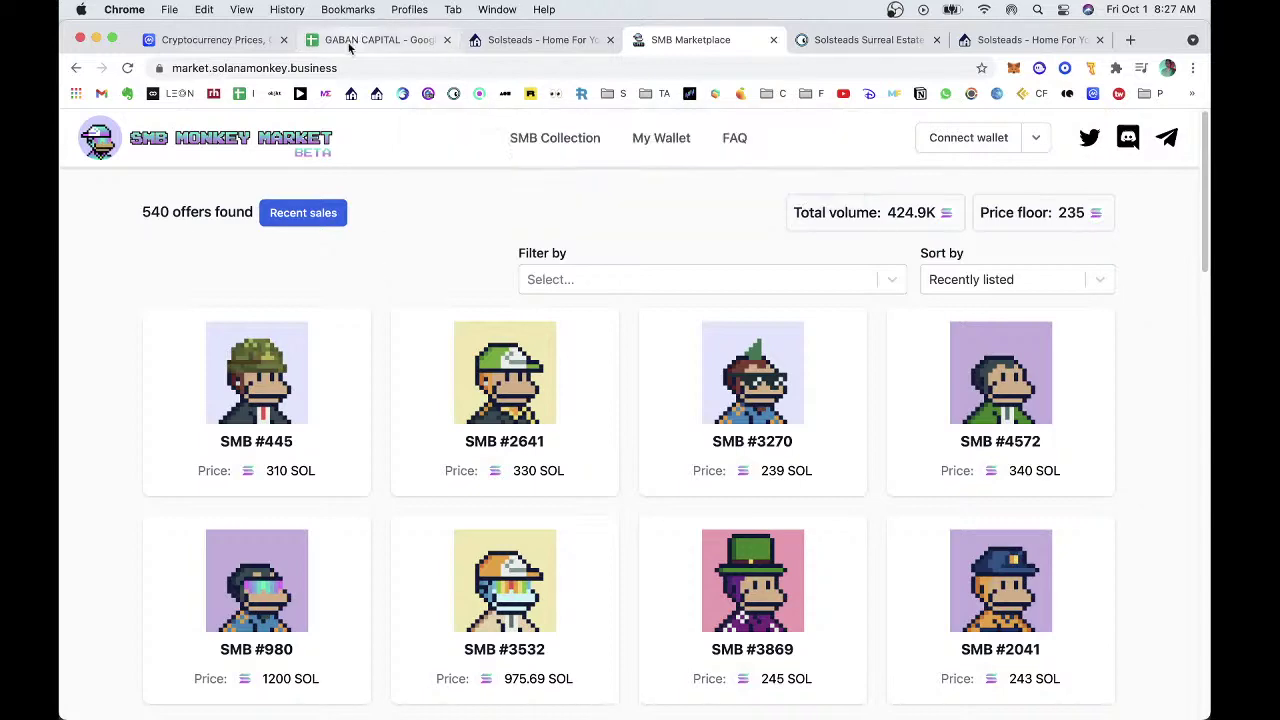
Return to the 420 Blaze Boulevard page, open its neighbor 421 Blaze Boulevard, and review the house image and sale section.
click(360, 40)
click(574, 40)
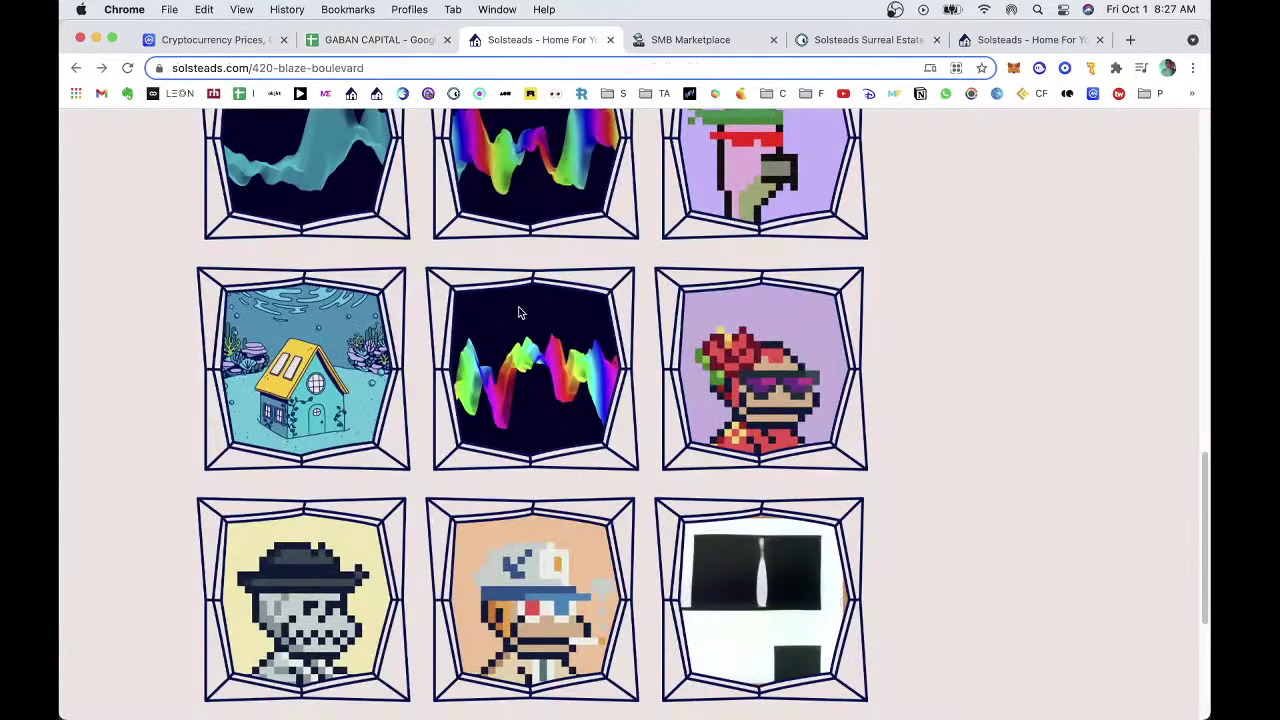
scroll(1029, 234, up, 15)
scroll(762, 240, down, 6)
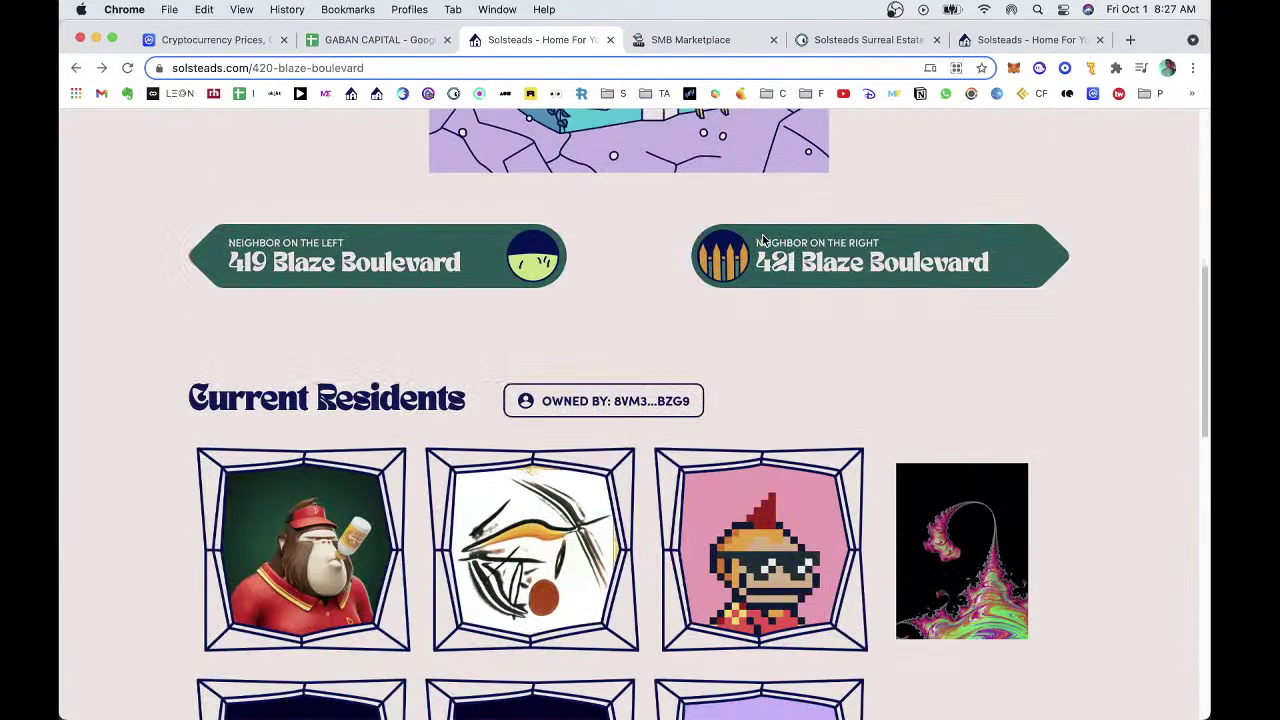
click(789, 263)
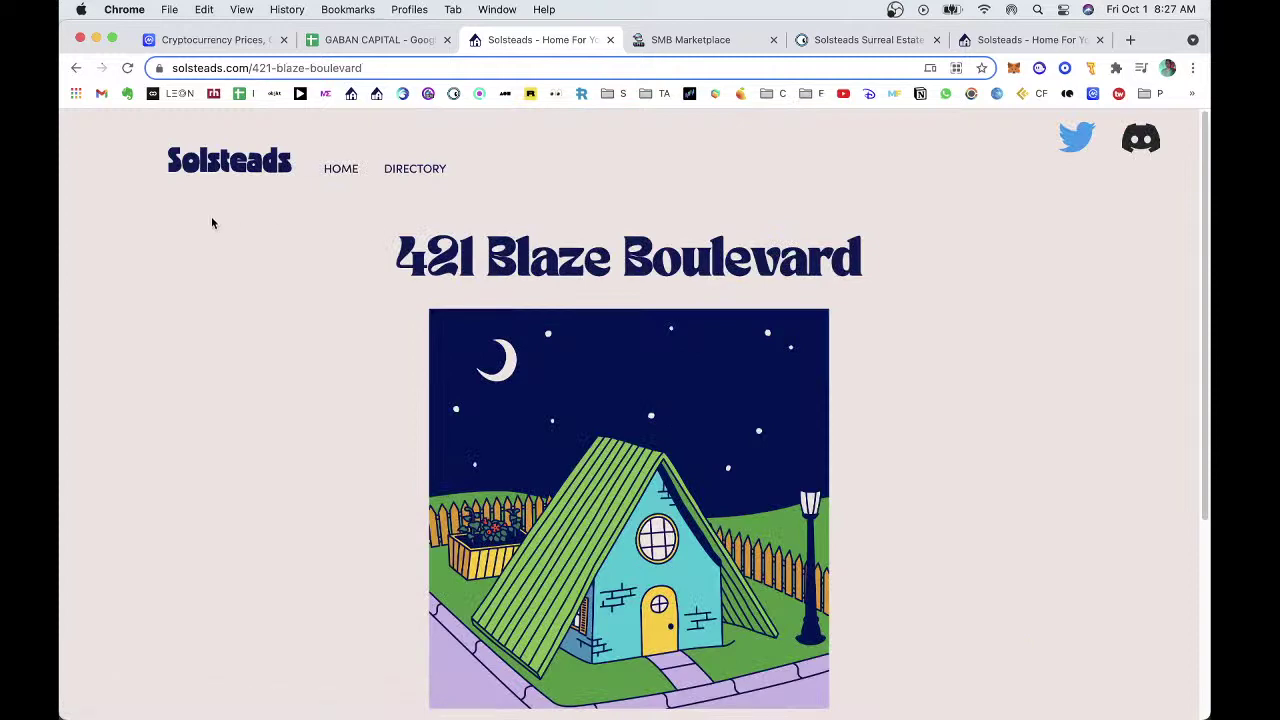
scroll(280, 270, down, 4)
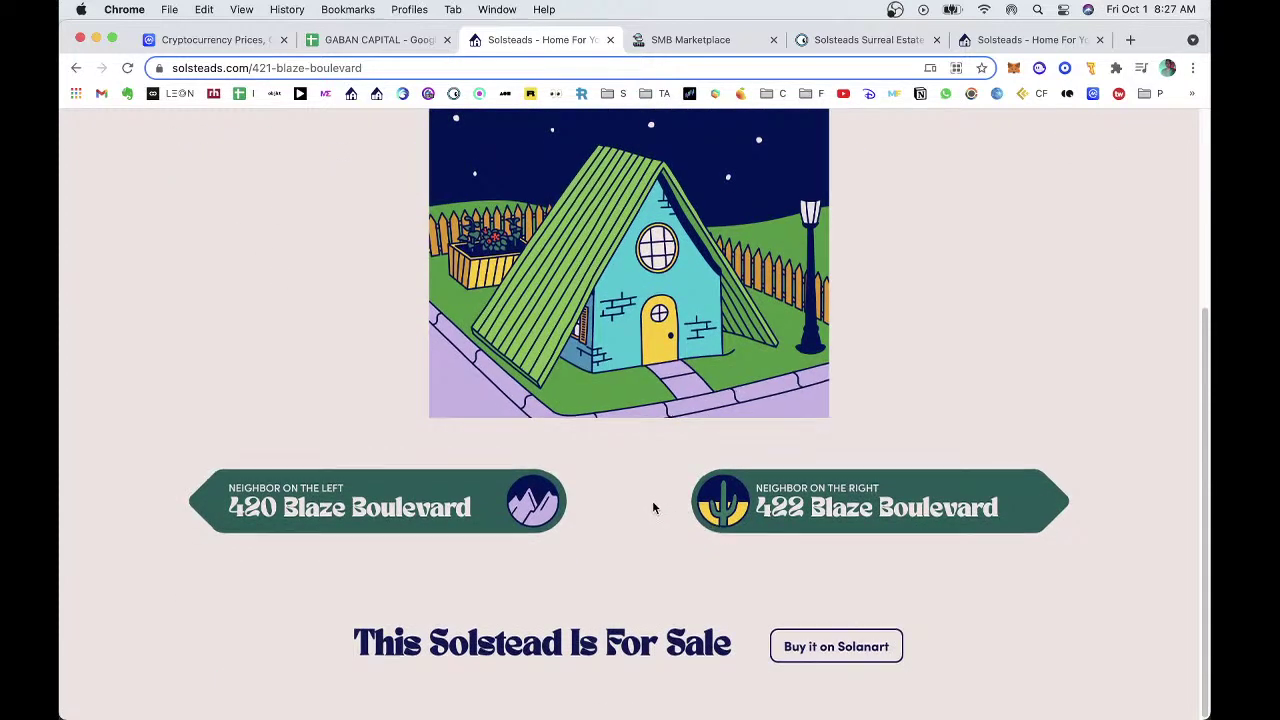
scroll(938, 465, up, 3)
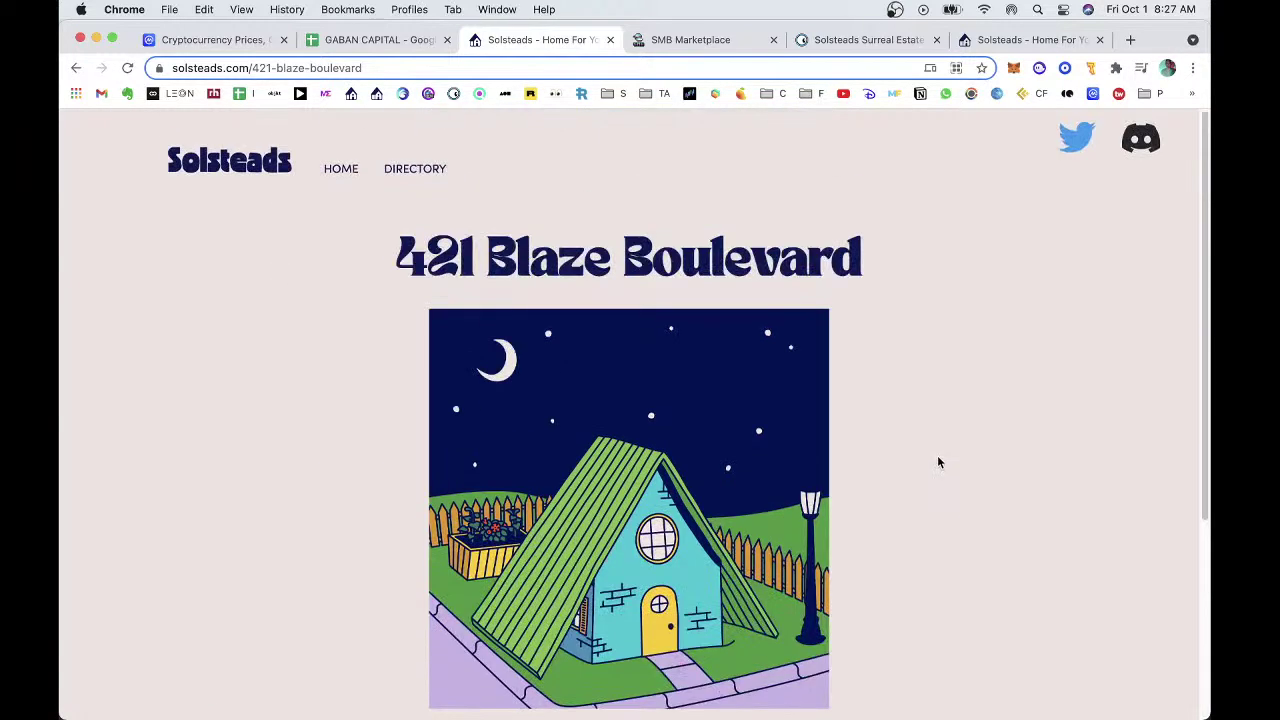
scroll(935, 461, down, 5)
Check the SolSlimes rows on the NFTs sheet of the GABAN CAPITAL spreadsheet and return to the SMB Marketplace.
click(690, 40)
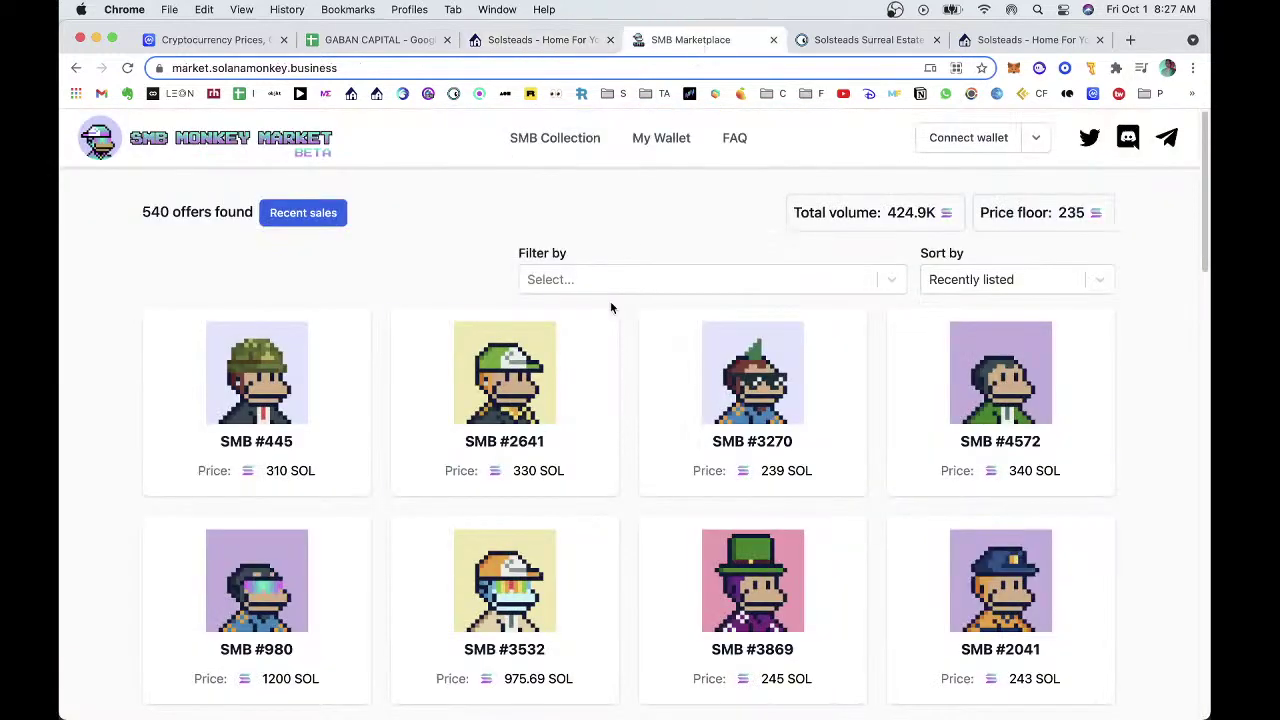
click(405, 40)
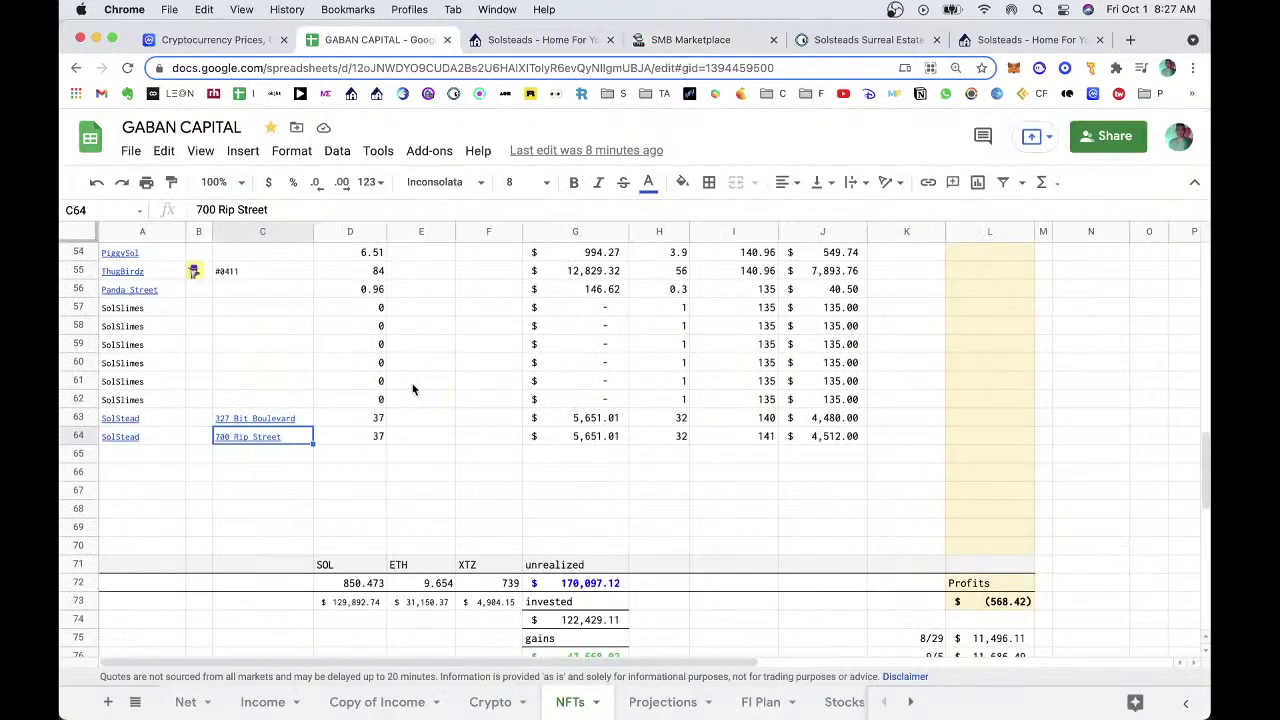
click(341, 514)
click(154, 311)
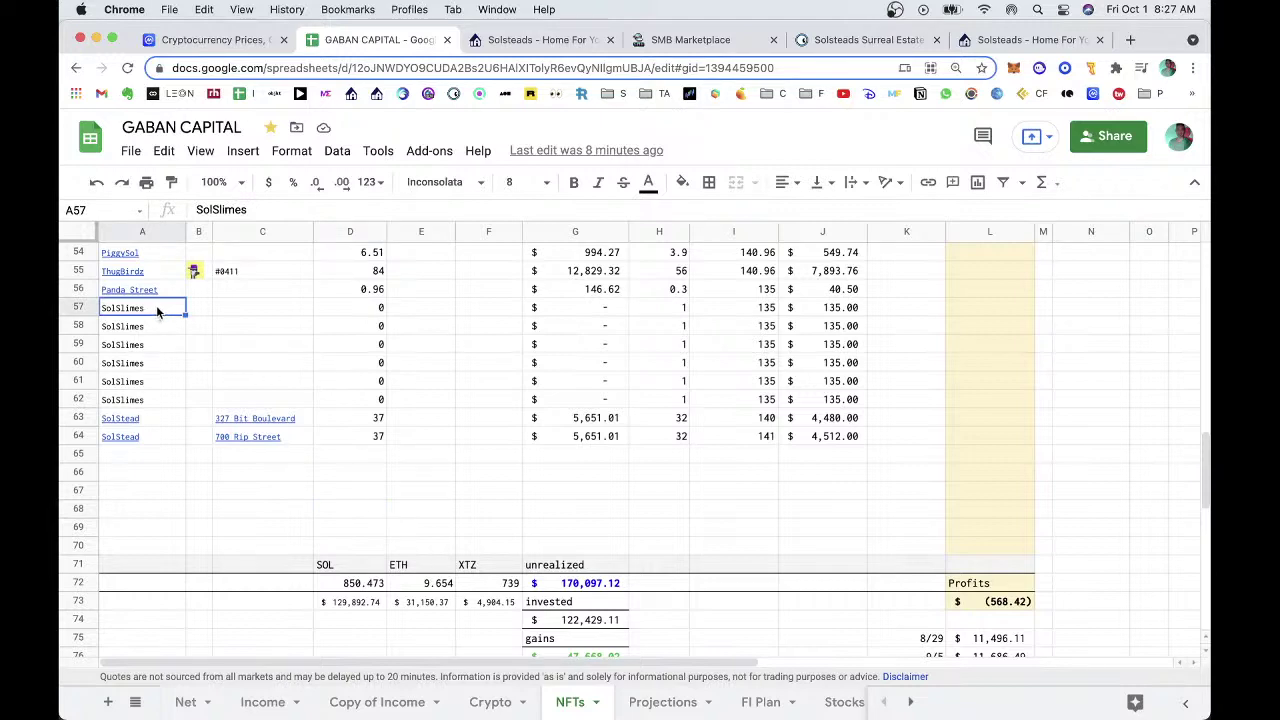
click(550, 40)
key(ctrl+Tab)
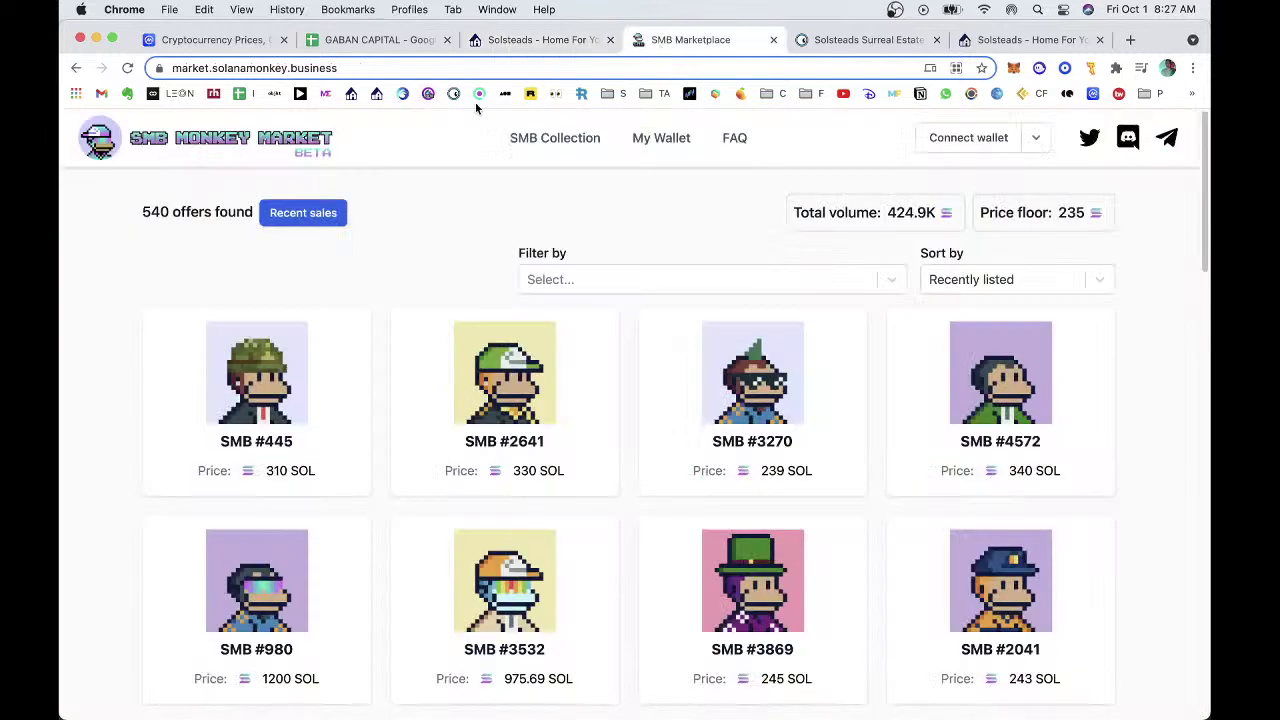
Open the Solsea marketplace and browse its Popular NFTs and Hot Collections sections.
click(403, 93)
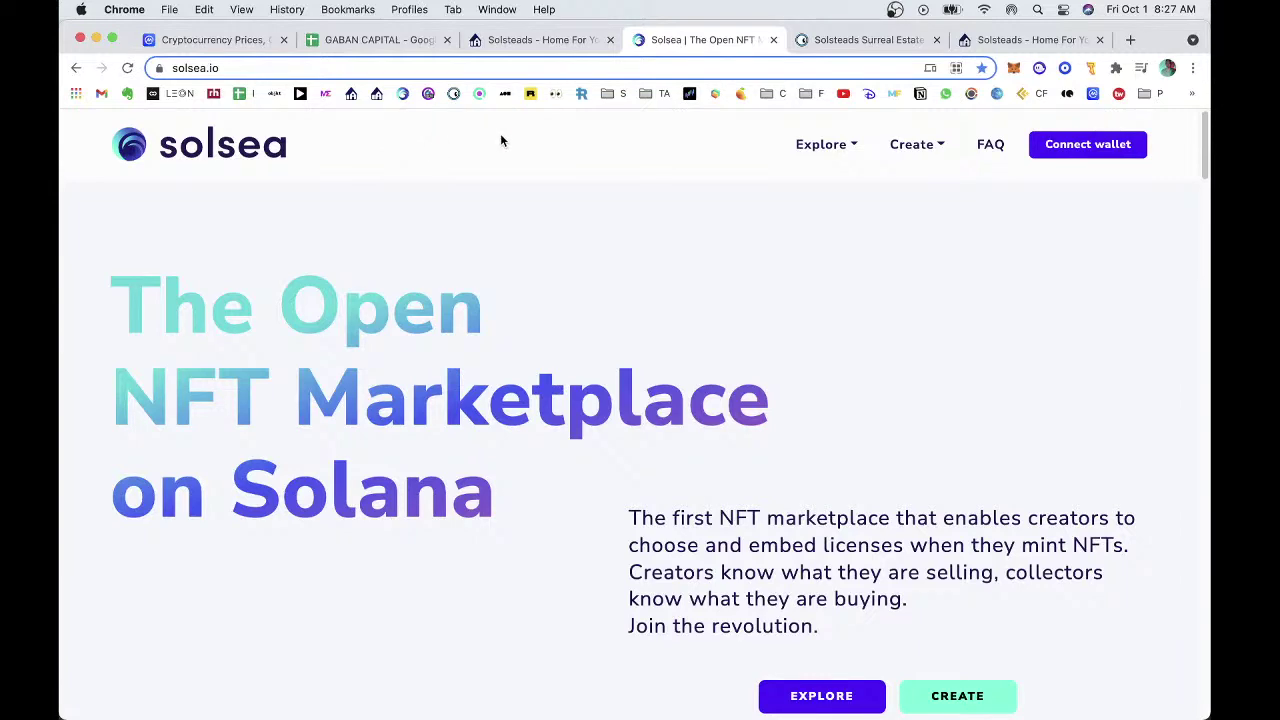
scroll(546, 191, down, 10)
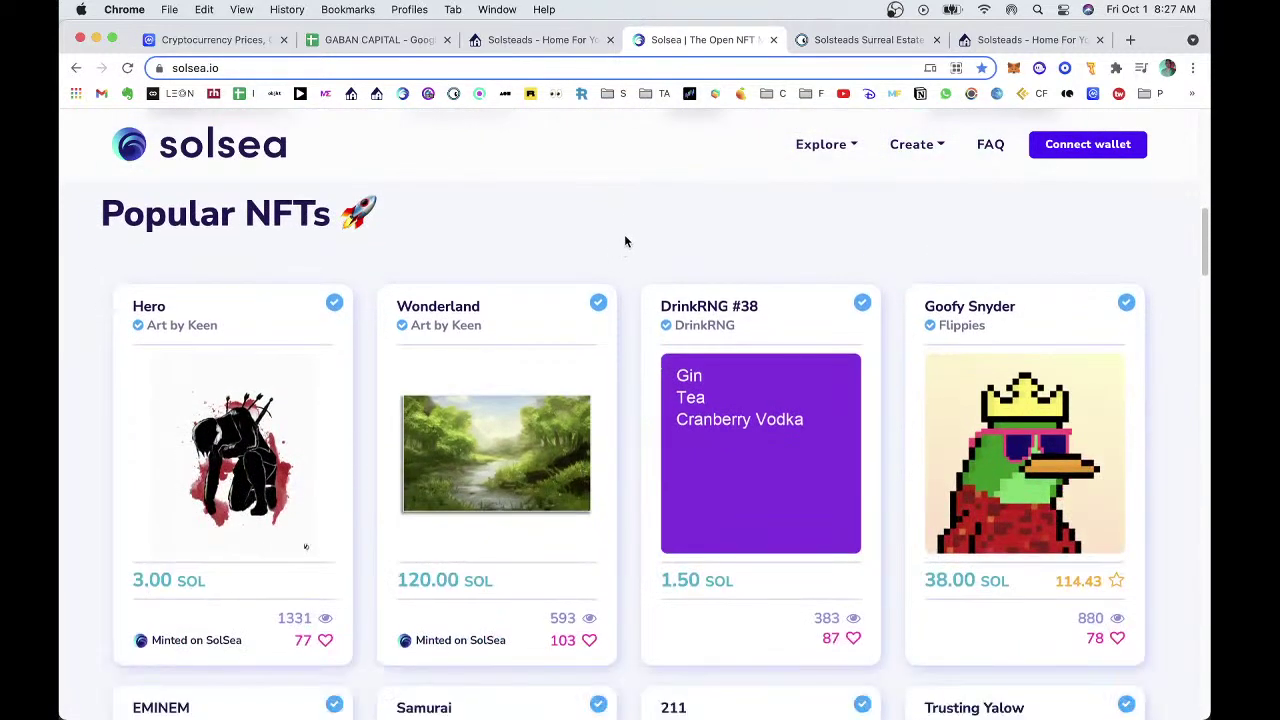
scroll(625, 240, down, 5)
scroll(625, 241, down, 8)
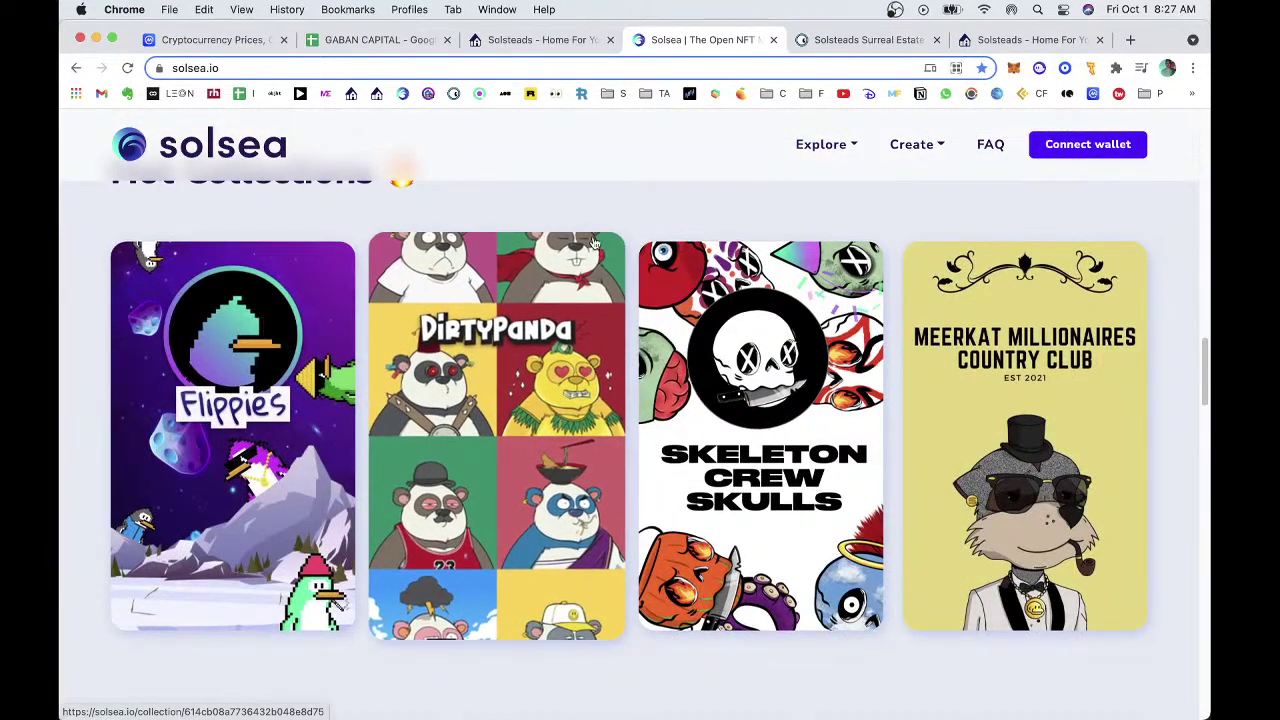
Open the Magic Eden marketplace and browse its Popular Collections and Explore Items sections.
click(325, 93)
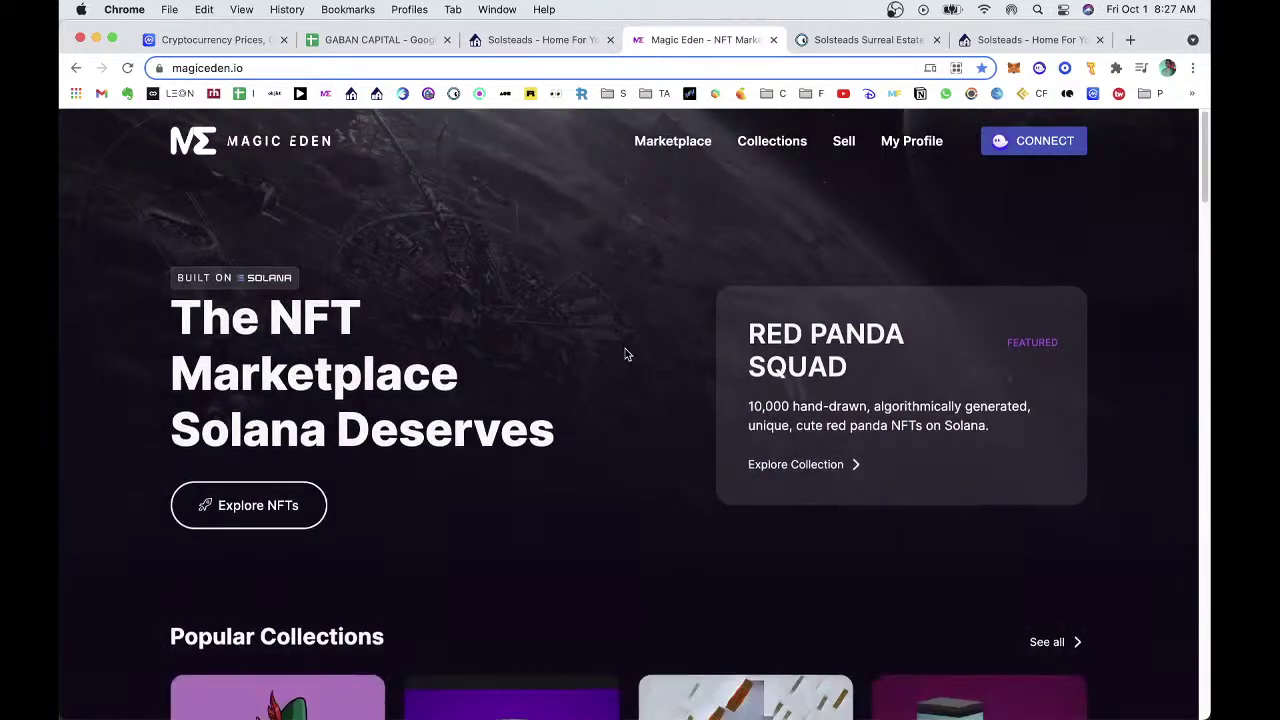
scroll(626, 366, down, 5)
scroll(610, 322, down, 1)
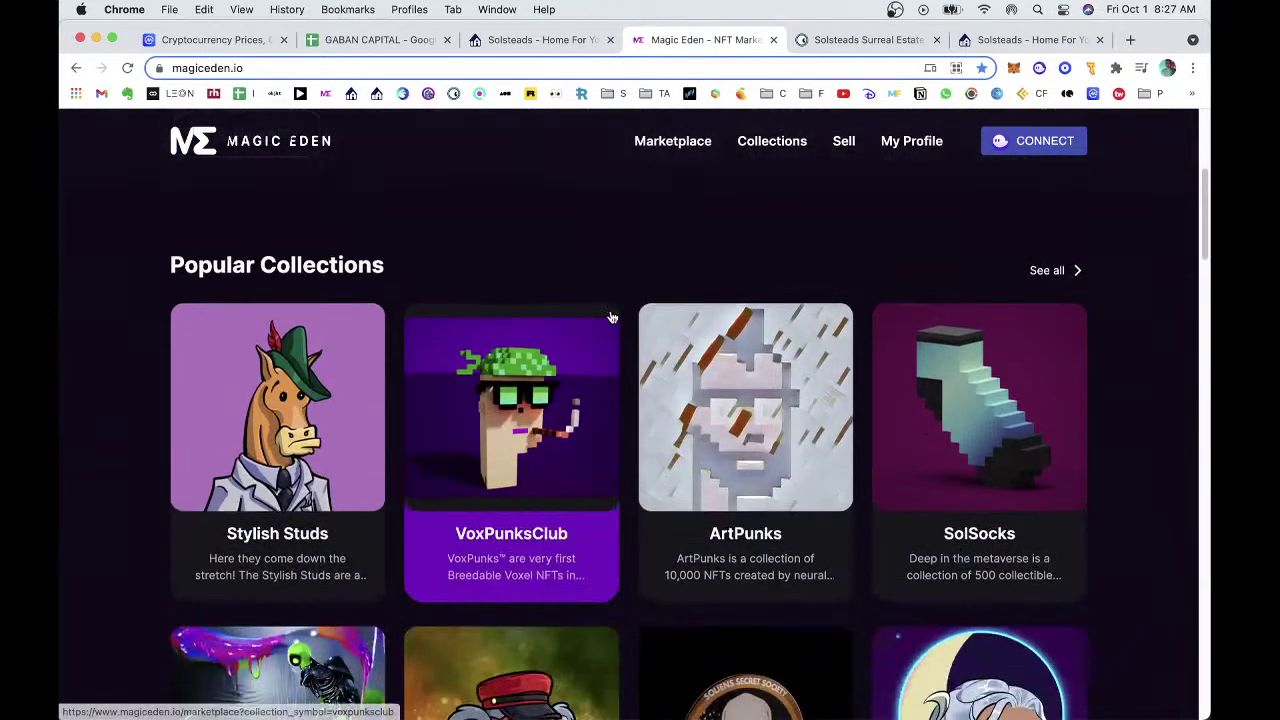
scroll(618, 328, down, 3)
scroll(614, 341, down, 10)
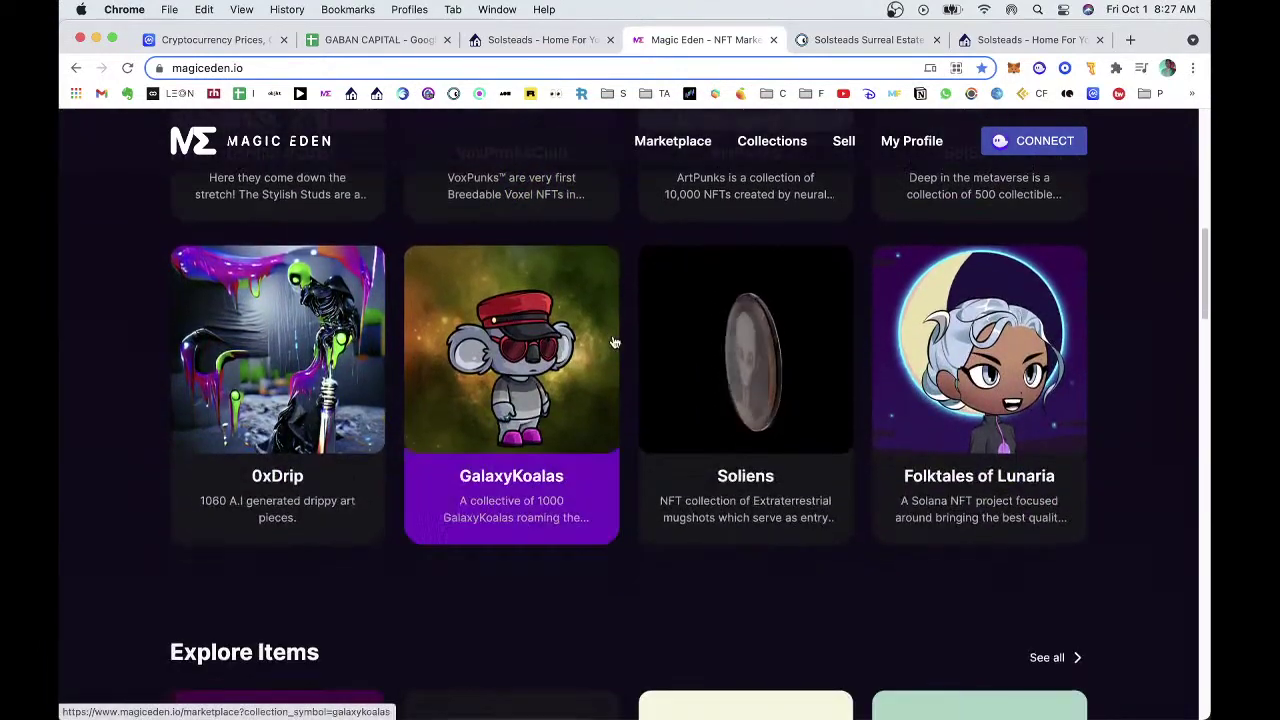
scroll(625, 391, down, 4)
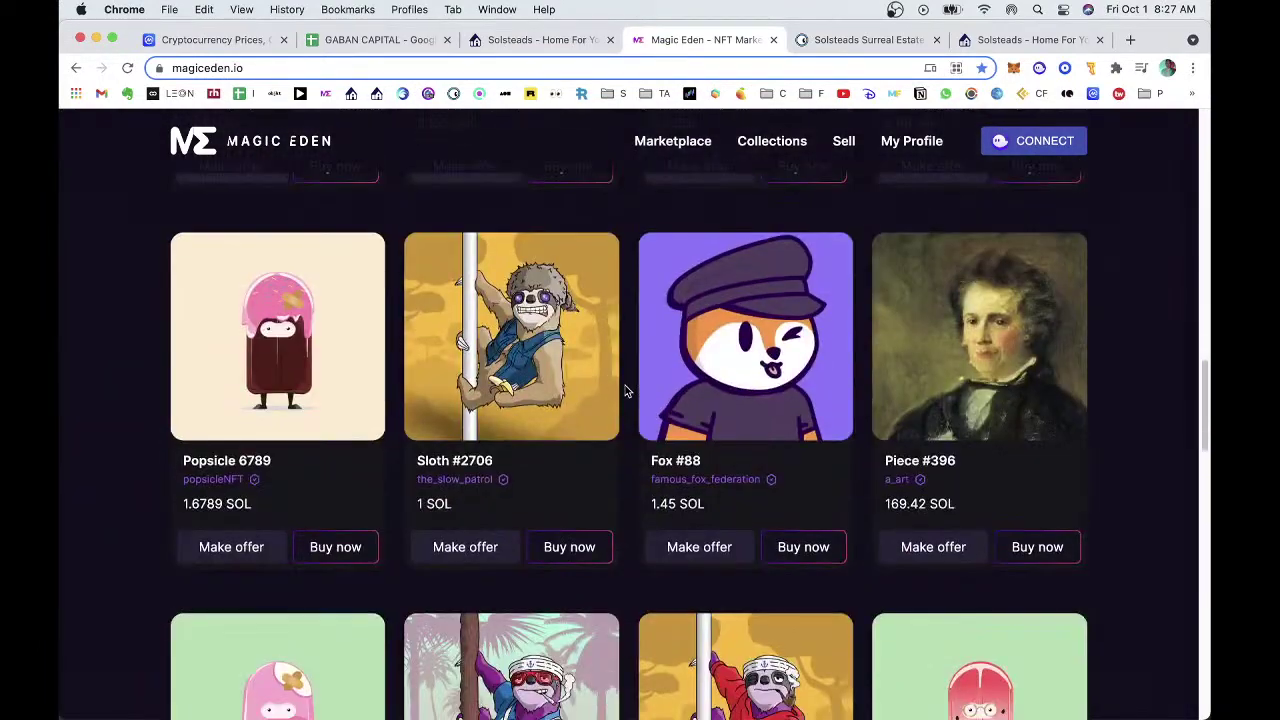
Open the cool_beans item beside Popsicle 6863 under Explore Items in a separate tab.
scroll(625, 385, up, 6)
right_click(1006, 414)
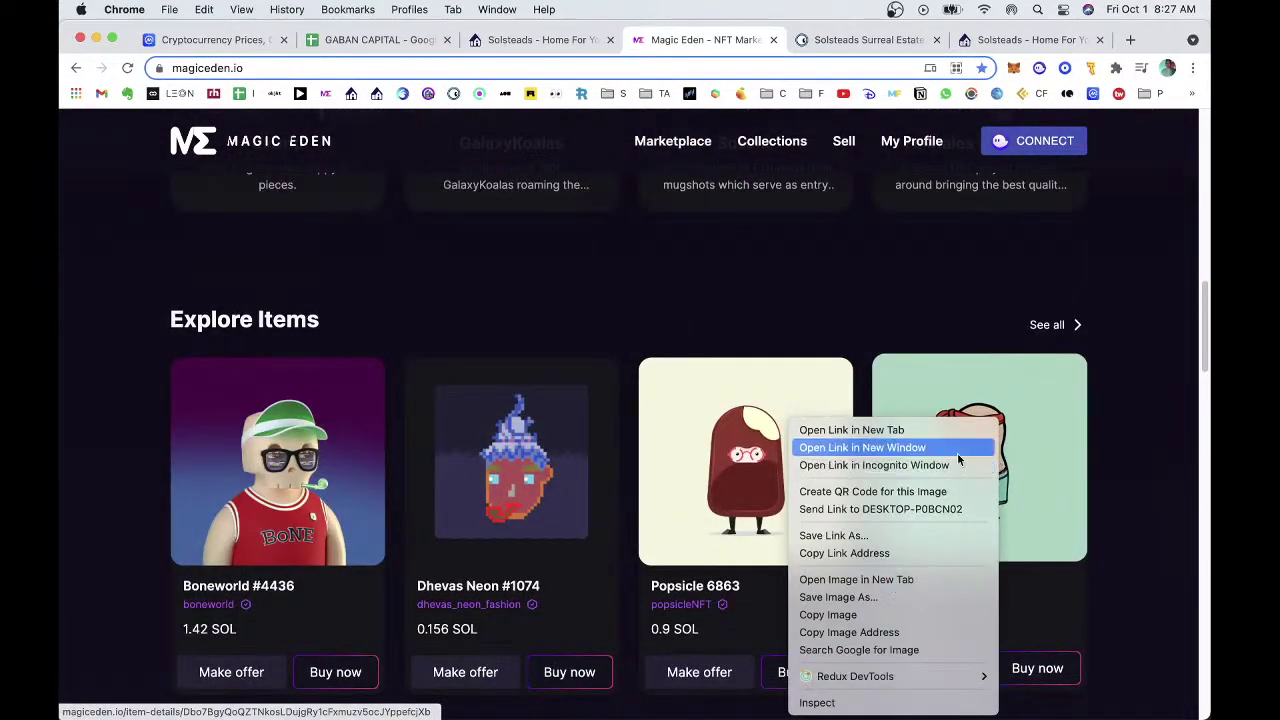
click(913, 430)
Open the Dhevas Neon #1074 listing and review its price, attributes, activity and other items from the collection.
scroll(600, 356, down, 5)
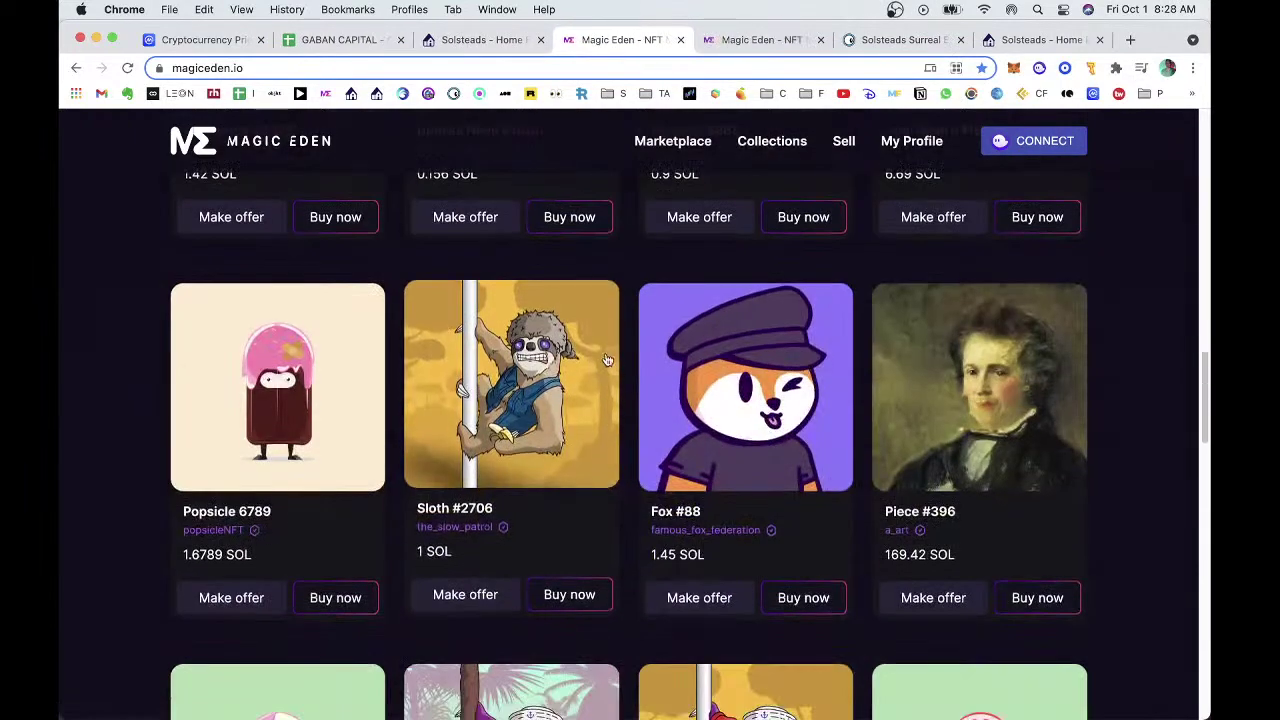
scroll(616, 353, up, 1)
scroll(616, 353, up, 3)
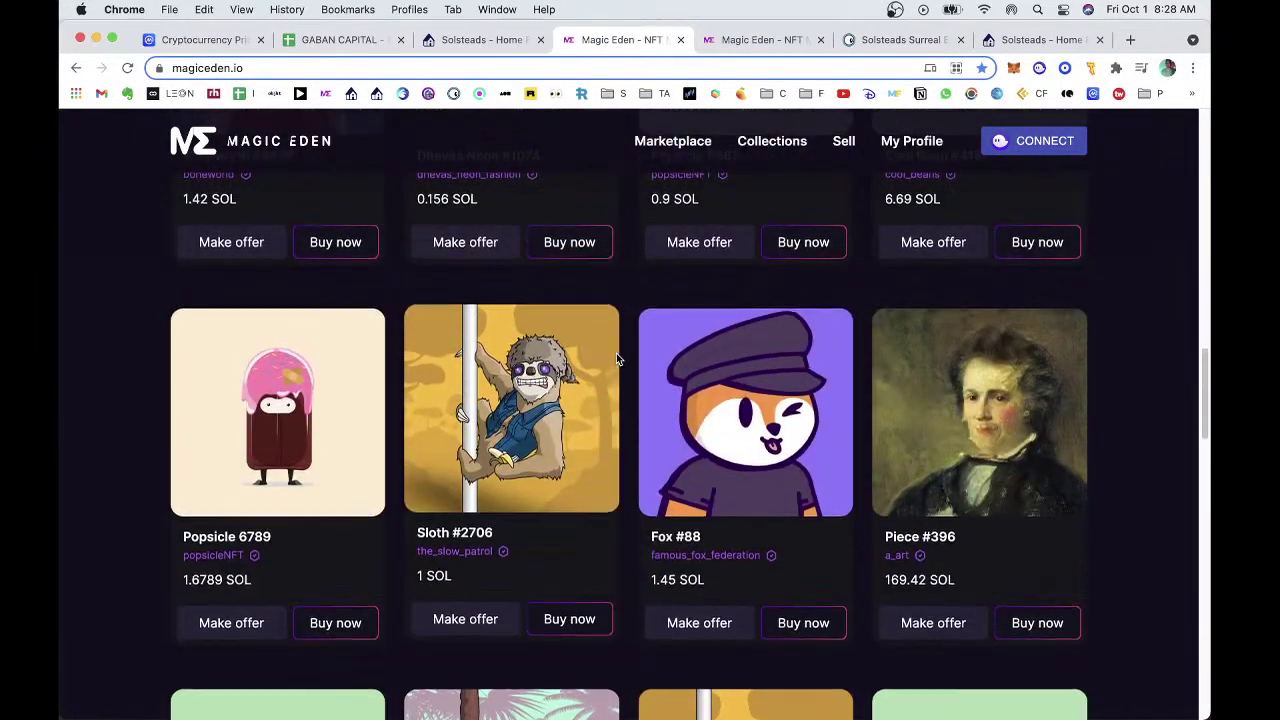
click(571, 268)
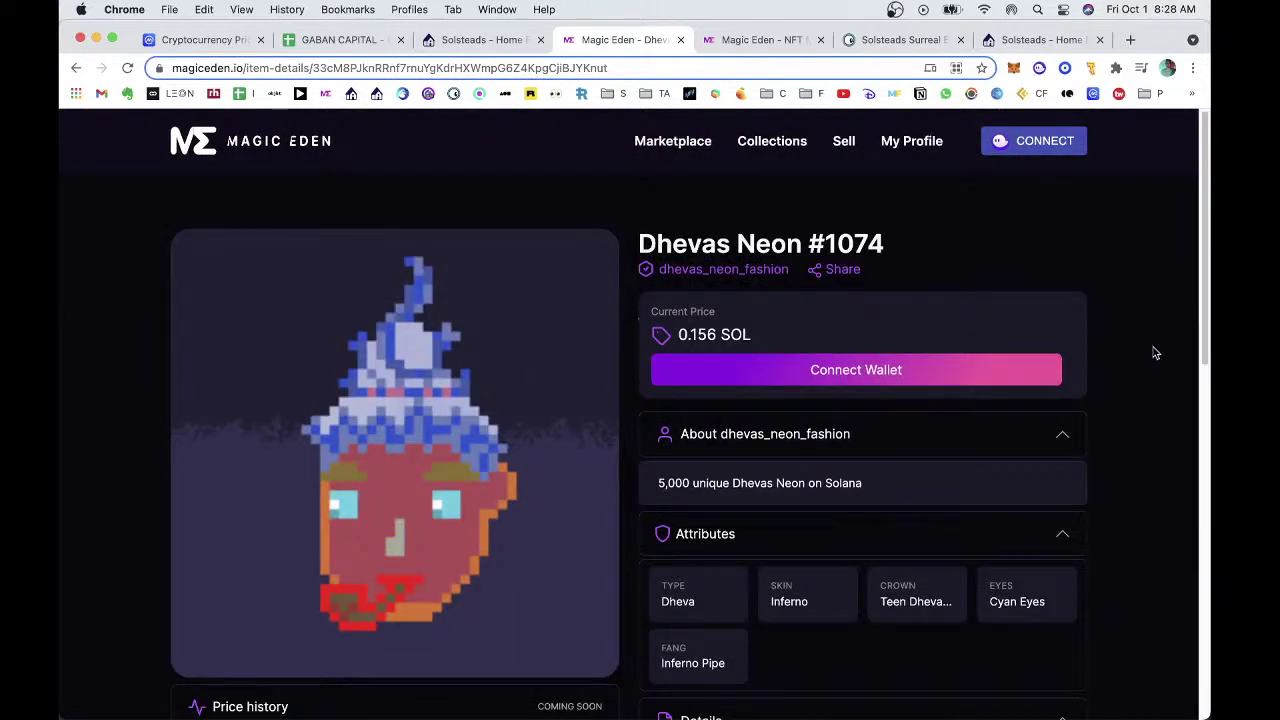
scroll(1127, 355, down, 10)
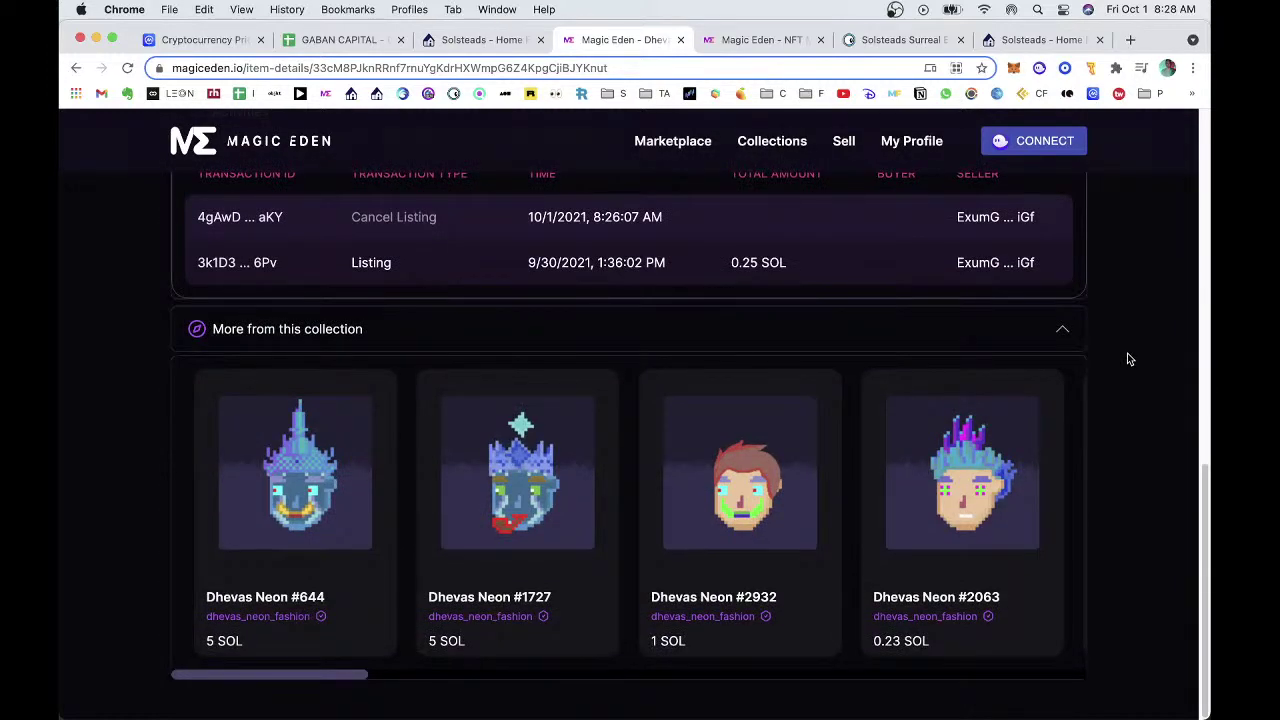
Open the wallet's collectibles and view the first Dhevas NFT that has no preview image.
click(1039, 67)
click(851, 487)
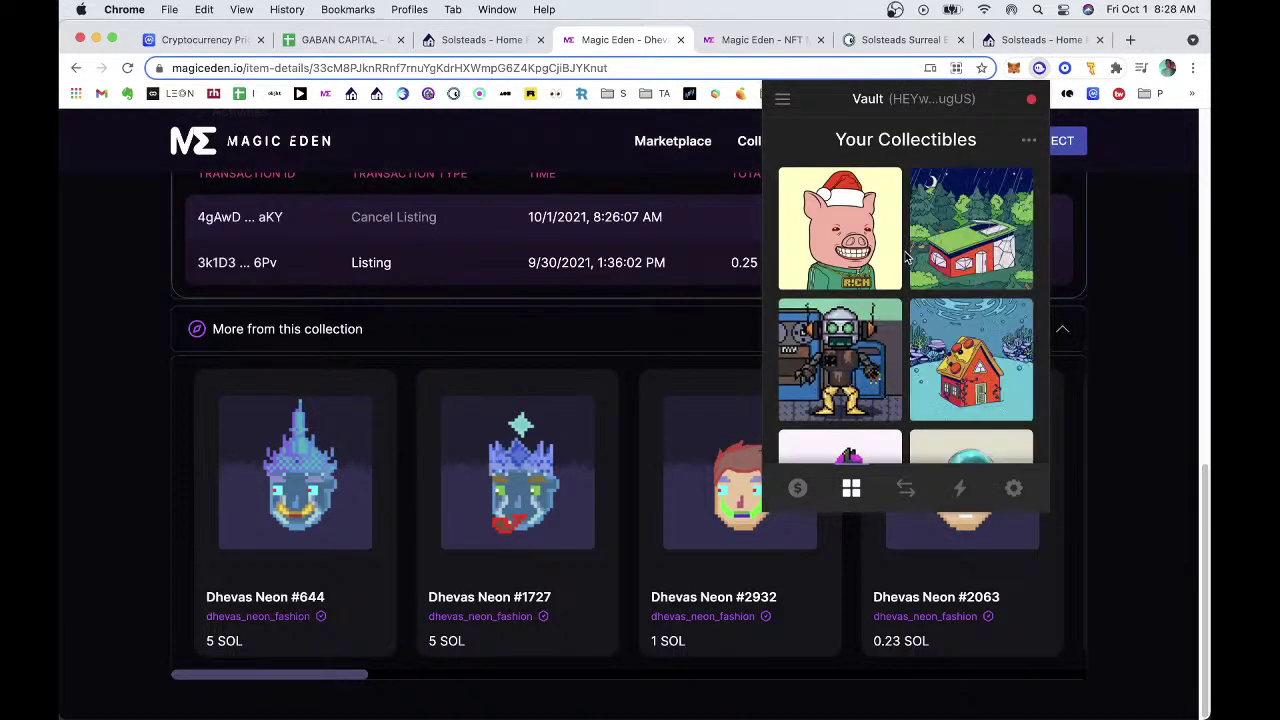
scroll(900, 272, down, 4)
scroll(903, 270, down, 5)
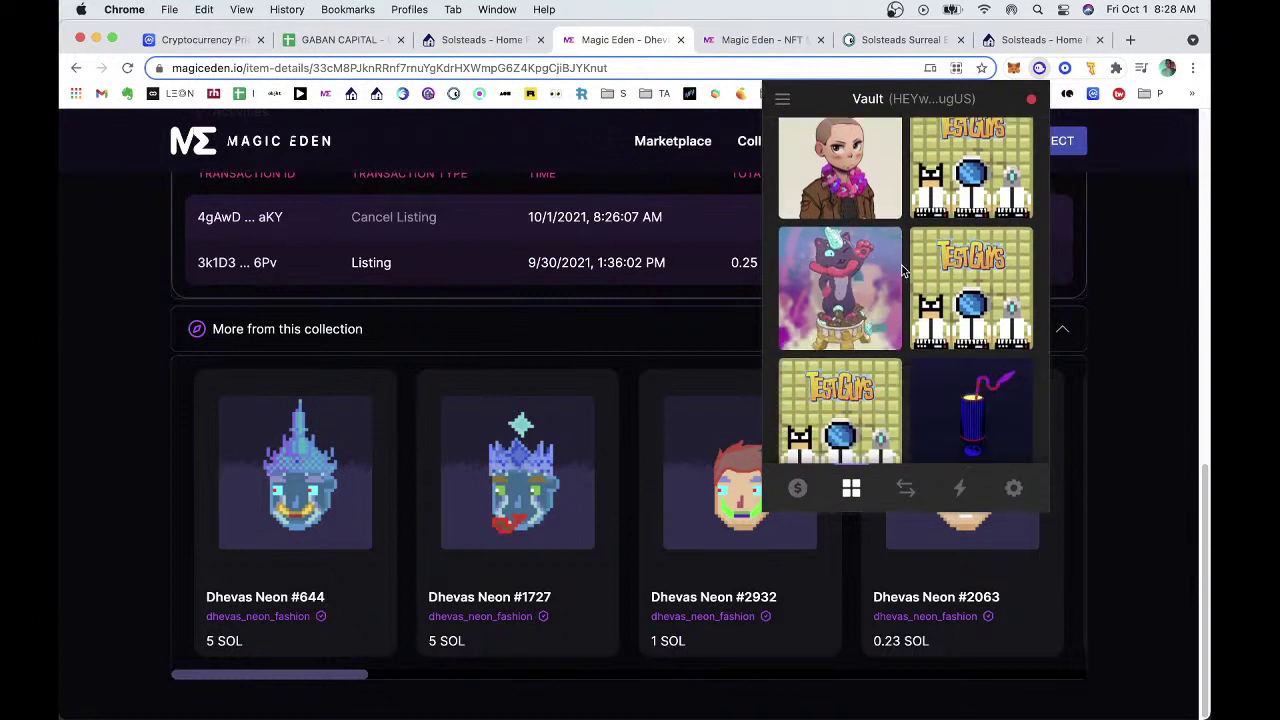
scroll(901, 272, down, 4)
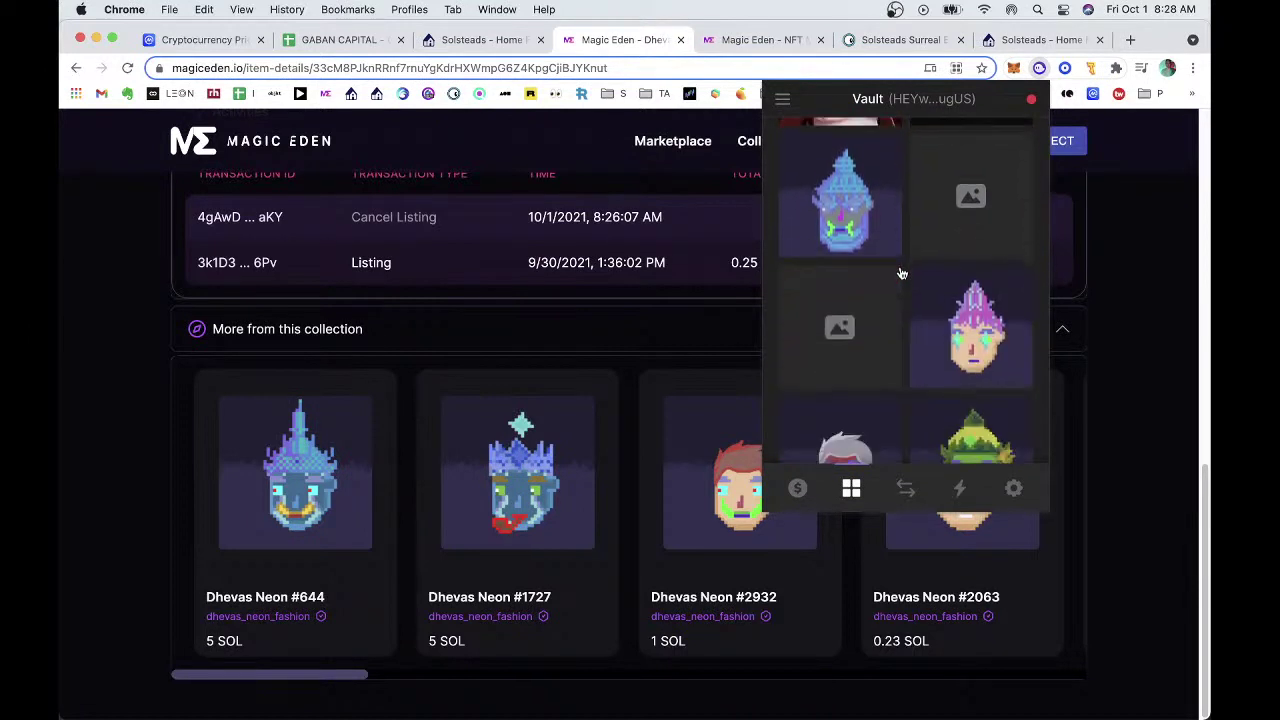
click(1010, 232)
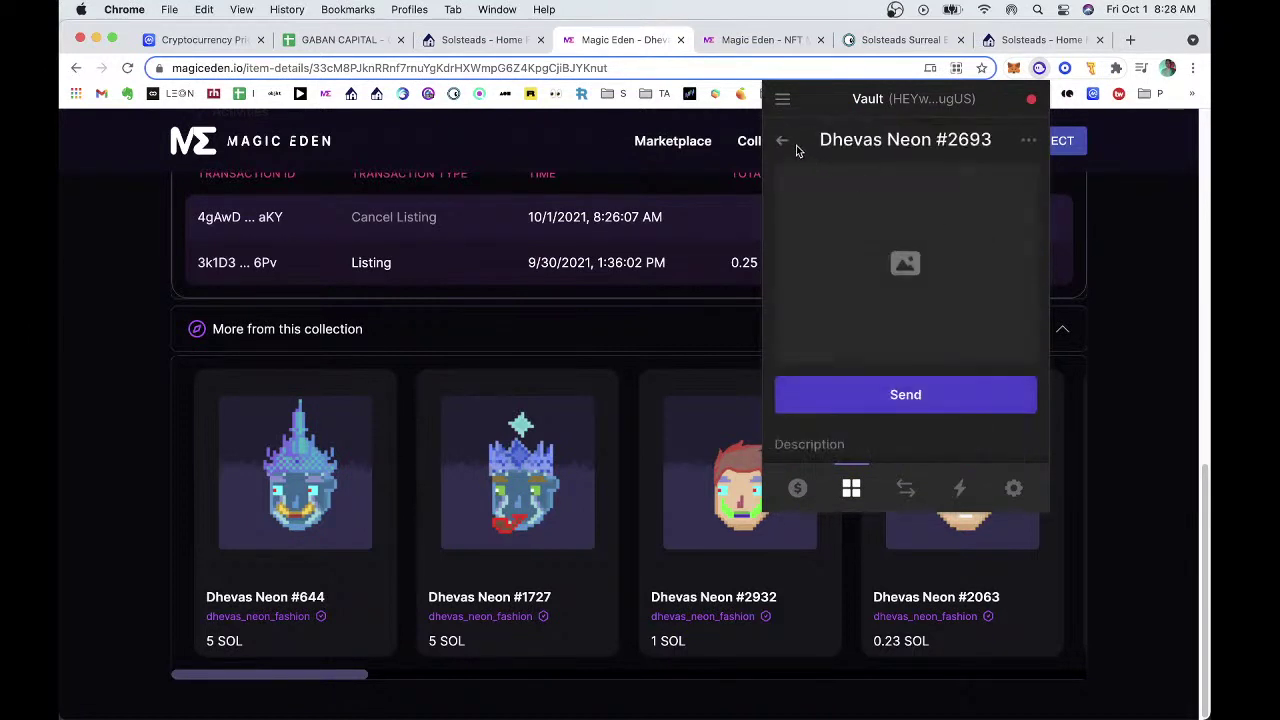
Return to the wallet's collectibles and view the Dhevas NFT without a preview image next to the purple-diamond crown one.
click(780, 143)
scroll(890, 240, down, 6)
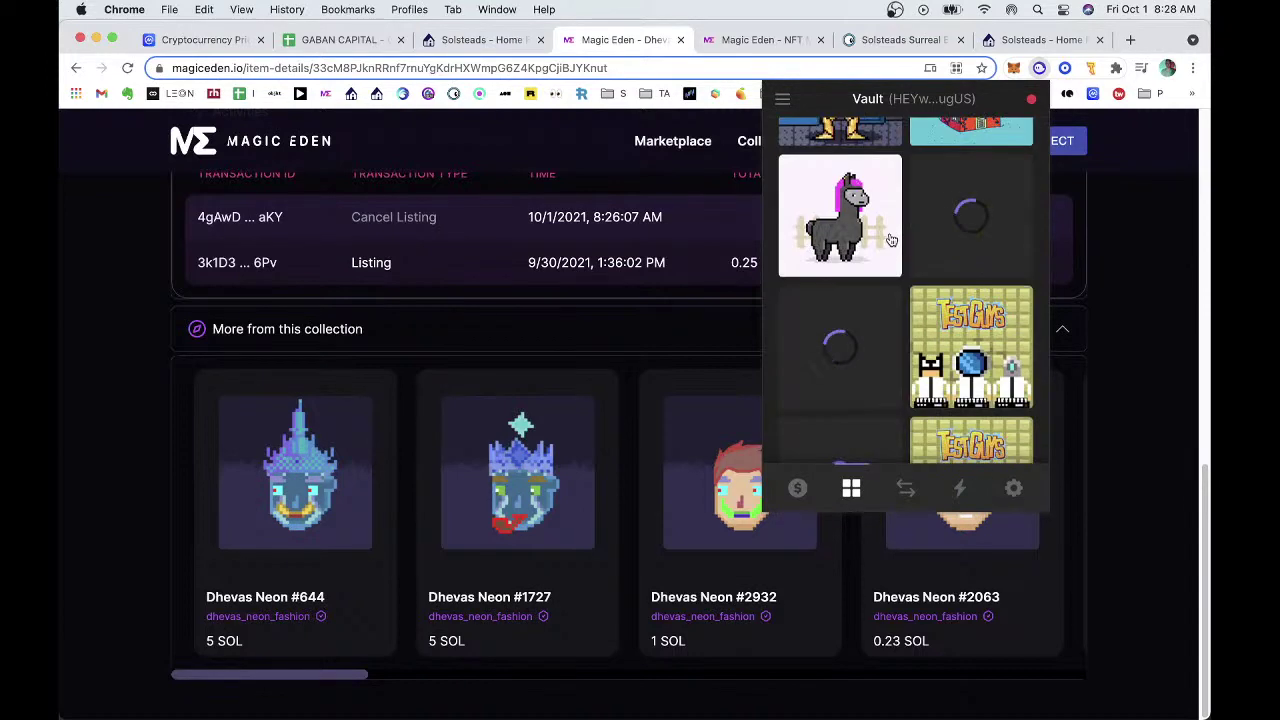
scroll(890, 242, down, 5)
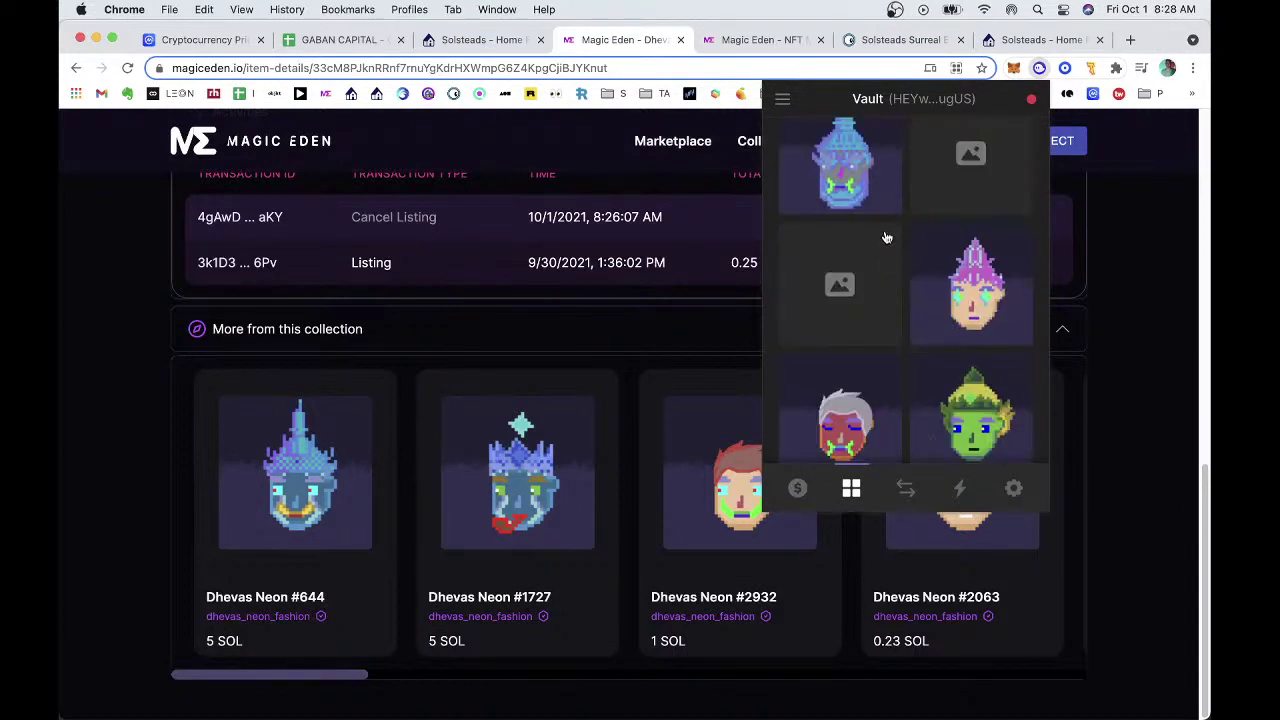
scroll(880, 215, down, 5)
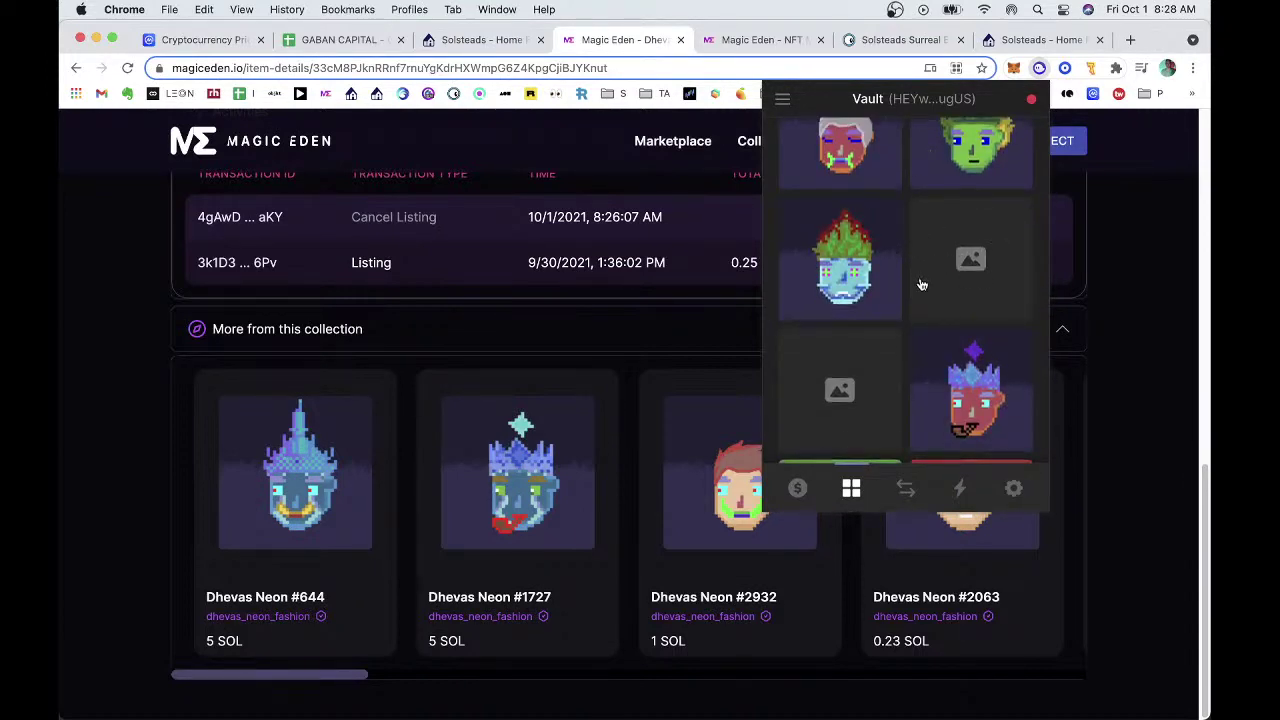
scroll(920, 283, down, 2)
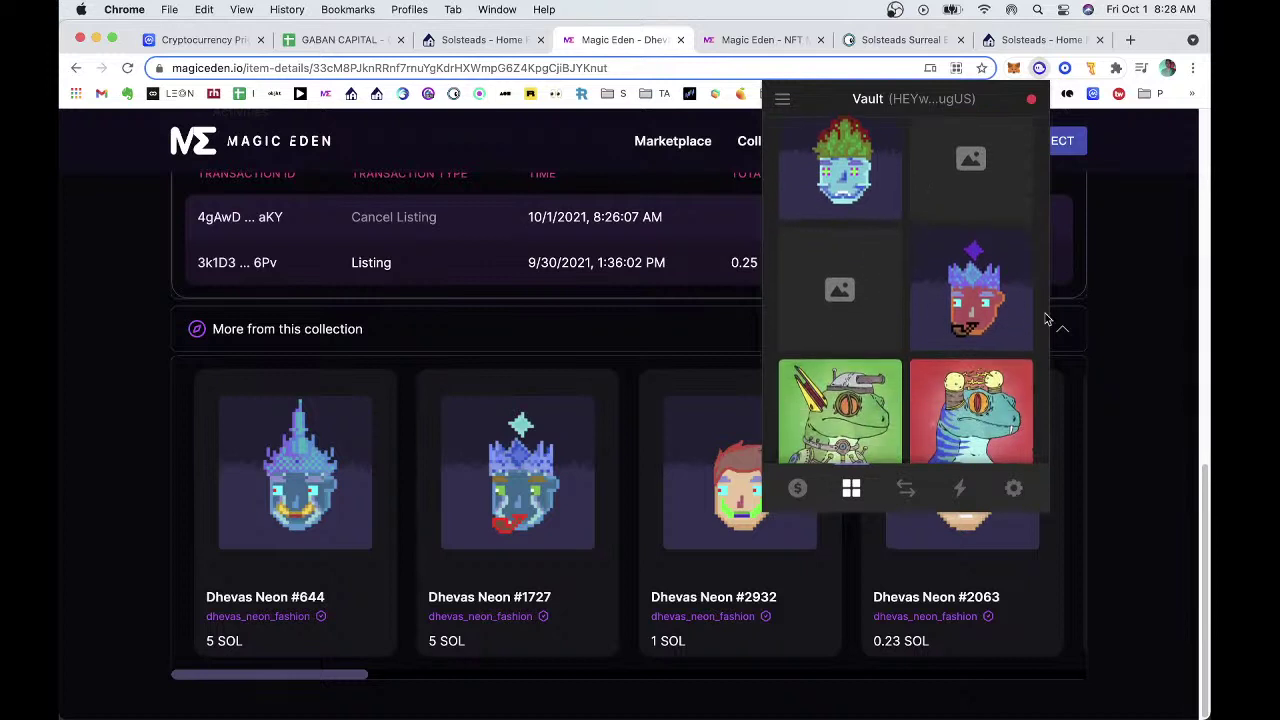
click(858, 300)
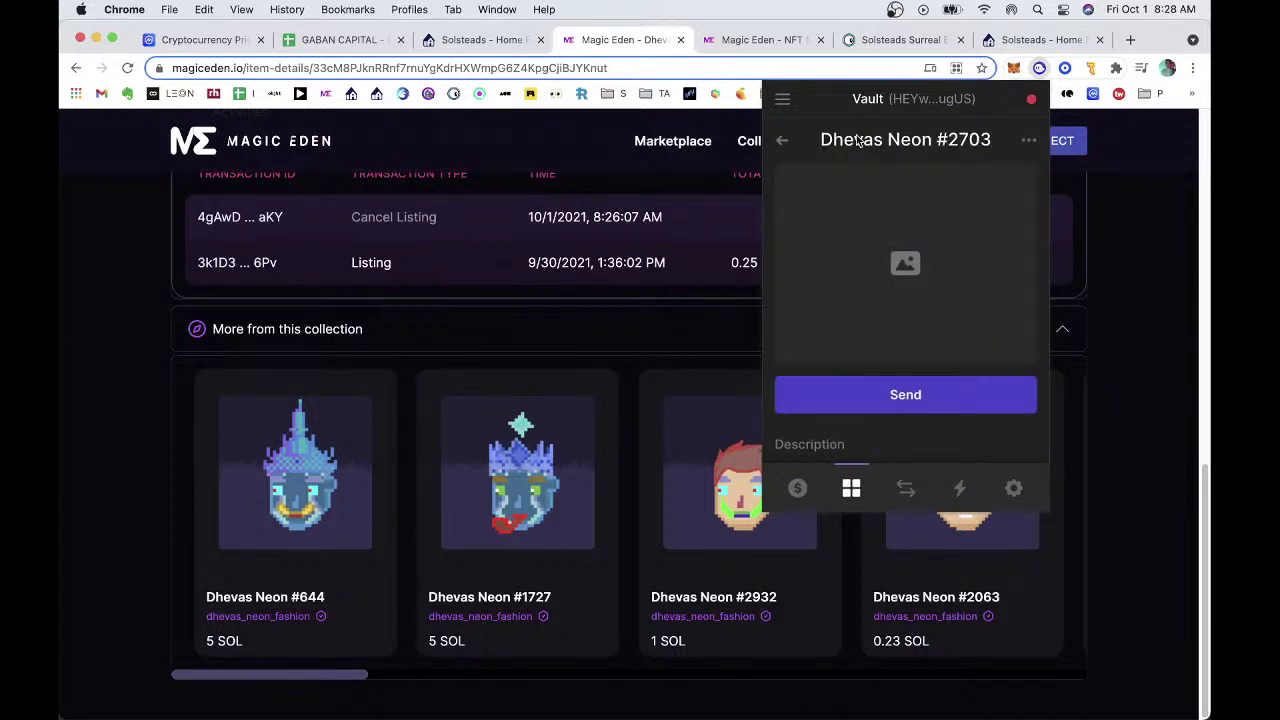
click(620, 68)
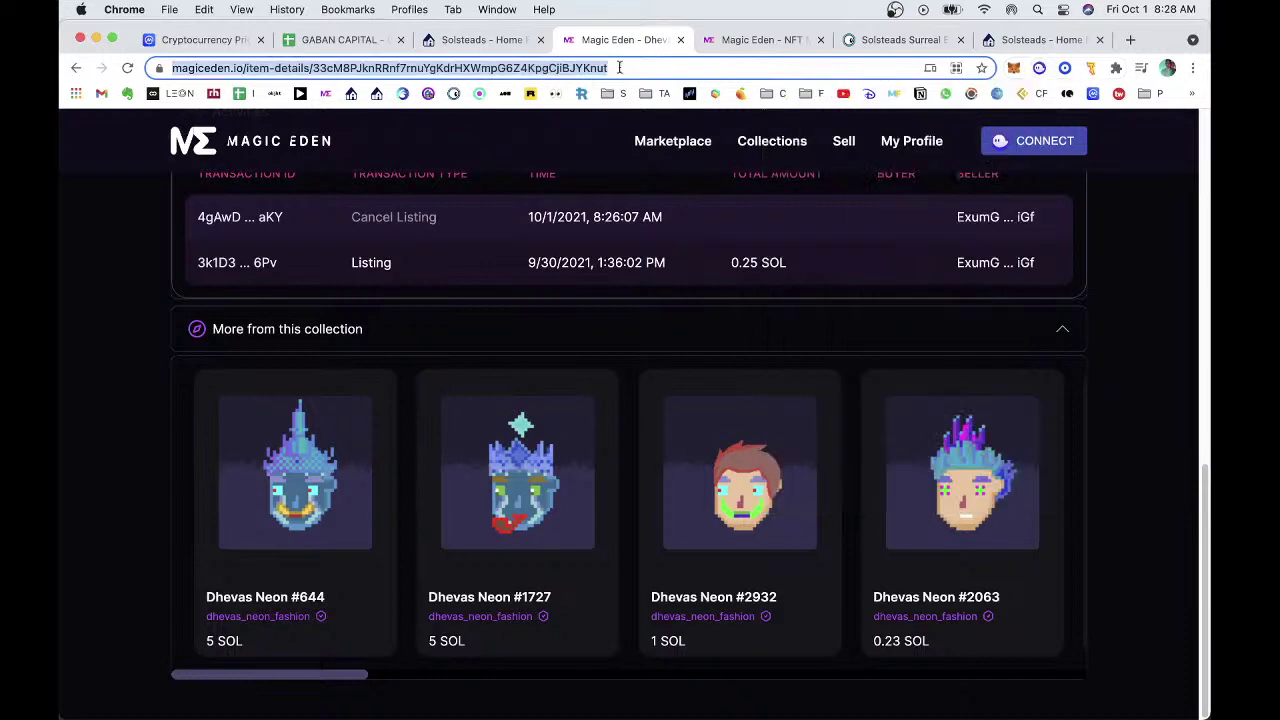
text(Dhevas)
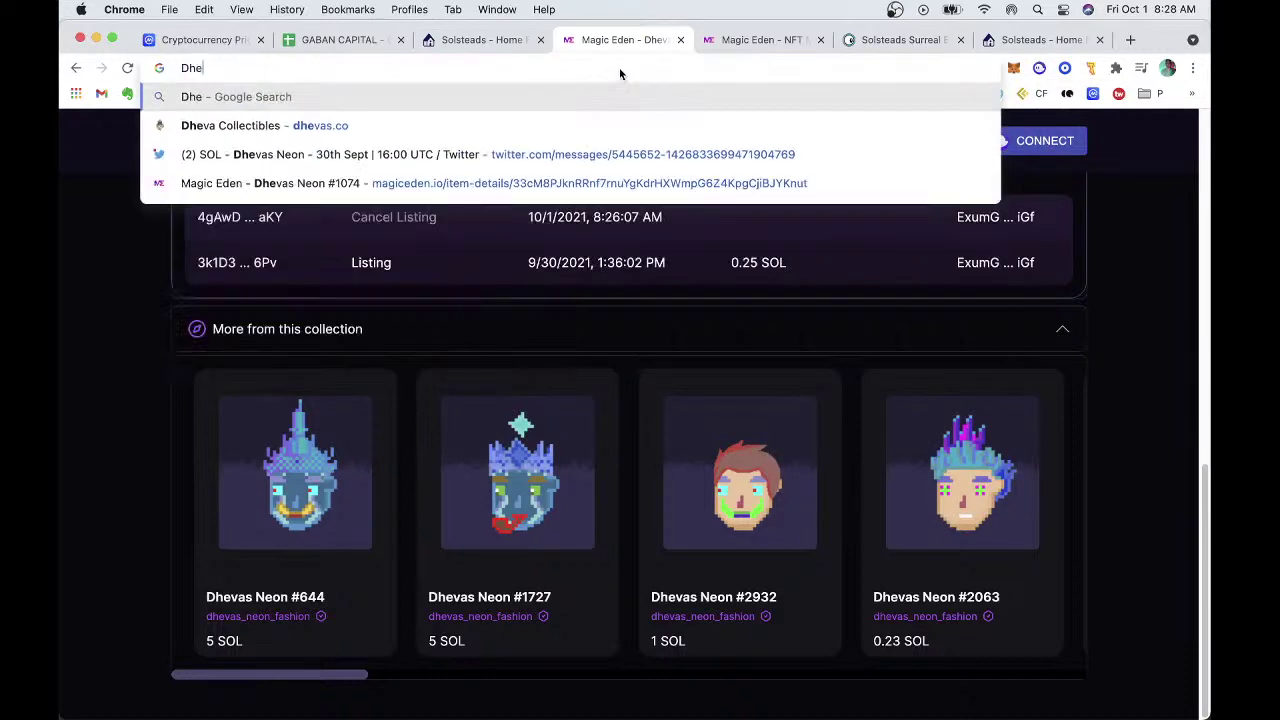
key(BackSpace)
key(BackSpace)
key(BackSpace)
key(BackSpace)
key(BackSpace)
key(BackSpace)
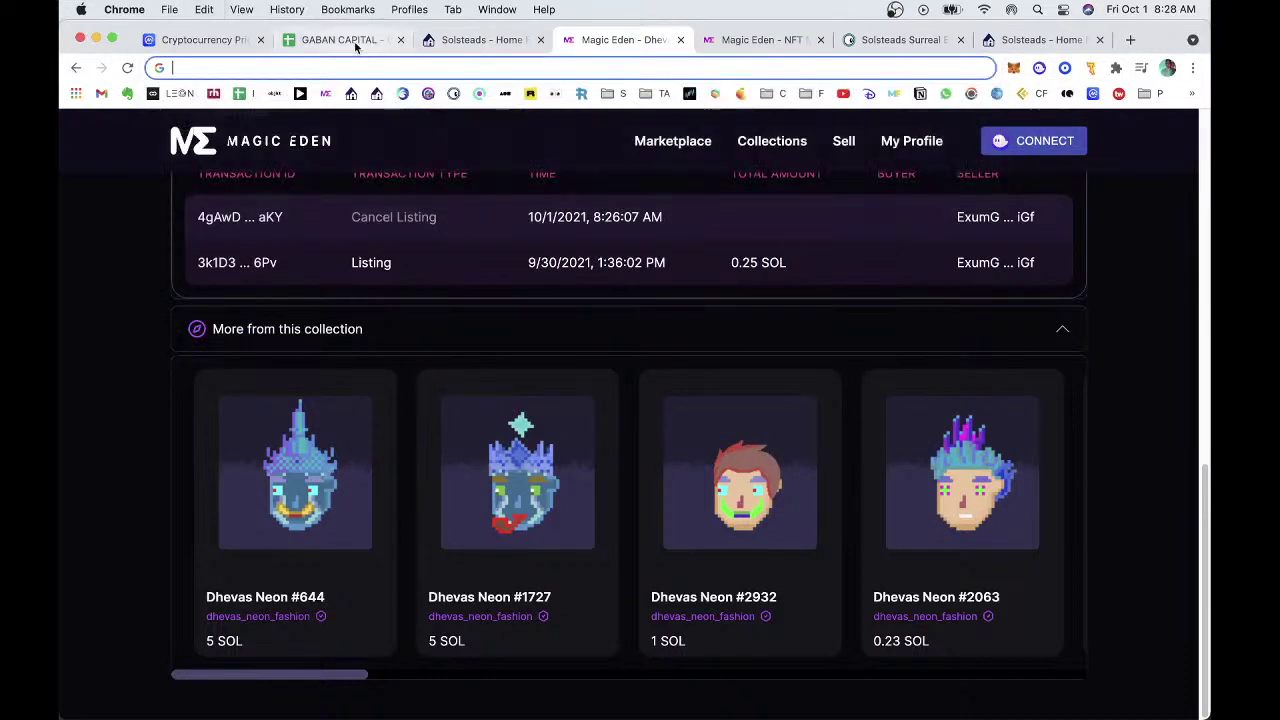
Insert six rows below row 70 on the NFTs sheet of the GABAN CAPITAL spreadsheet.
click(330, 40)
drag(150, 362, 230, 449)
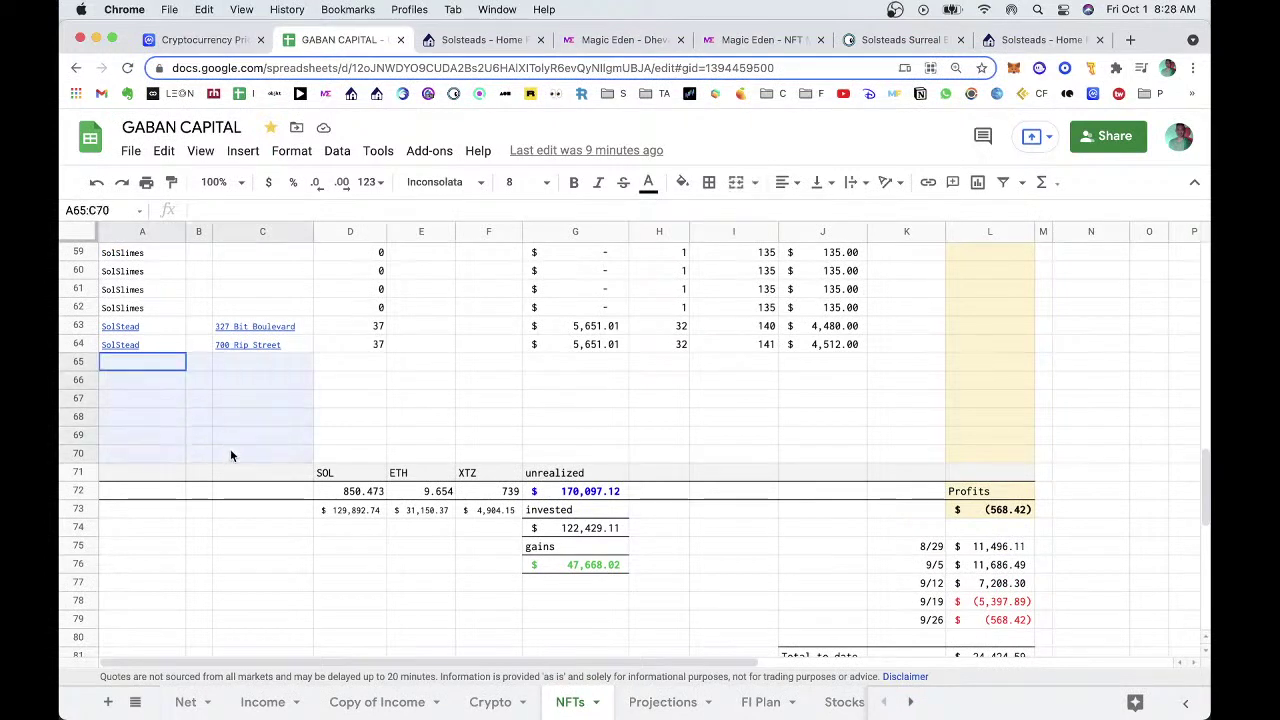
click(248, 153)
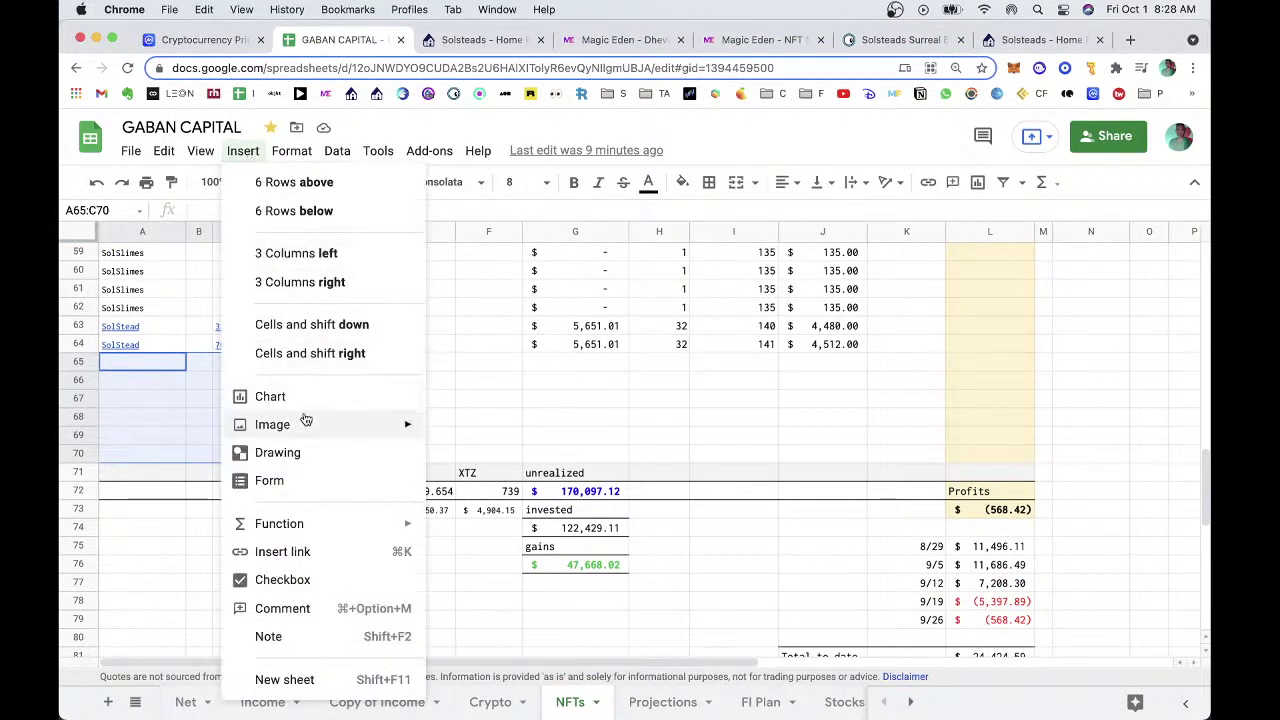
click(355, 212)
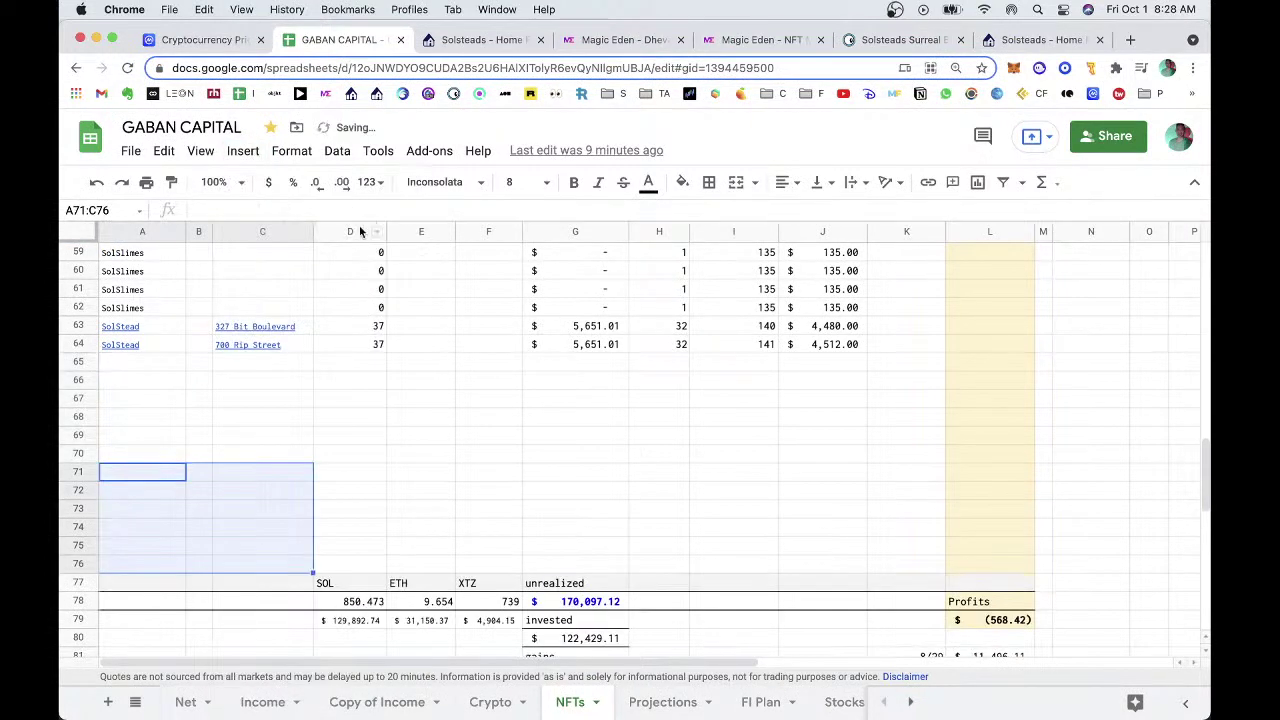
Set the unrealized total in G78 to =SUM(G3:G76) and the invested total in G80 to =SUM(J3:J76).
click(569, 495)
double_click(582, 601)
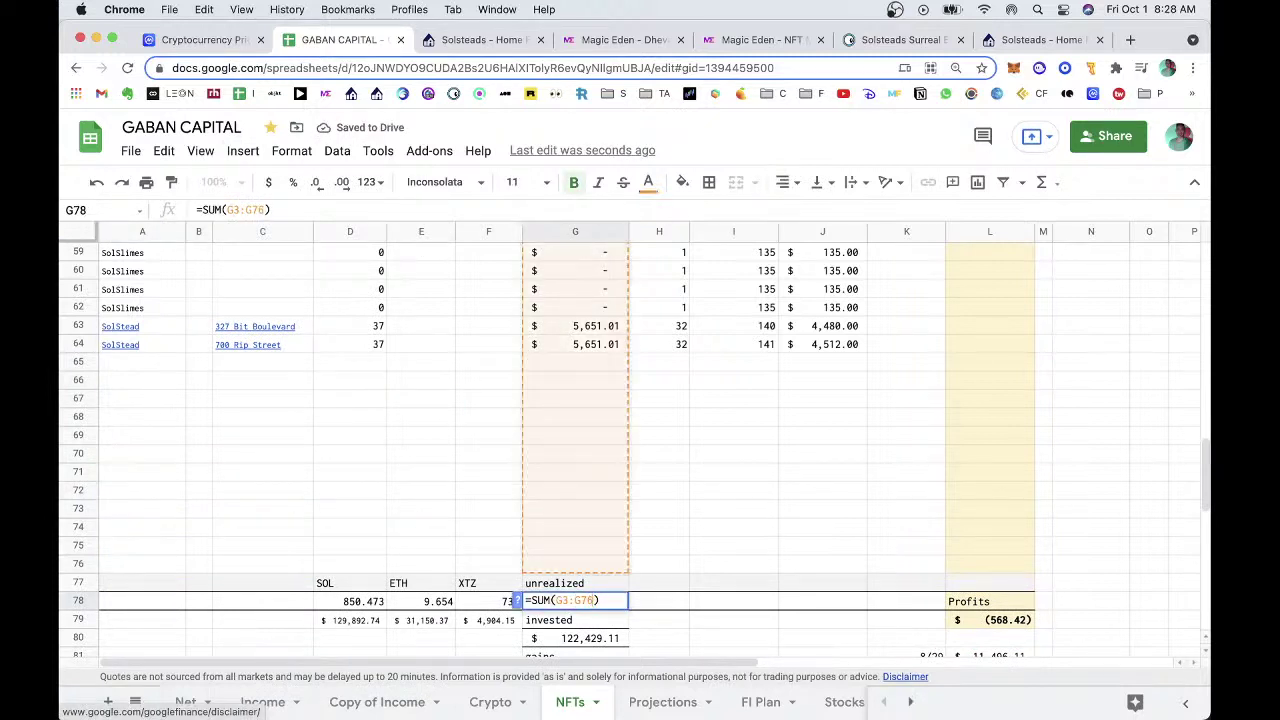
key(Return)
scroll(650, 530, down, 2)
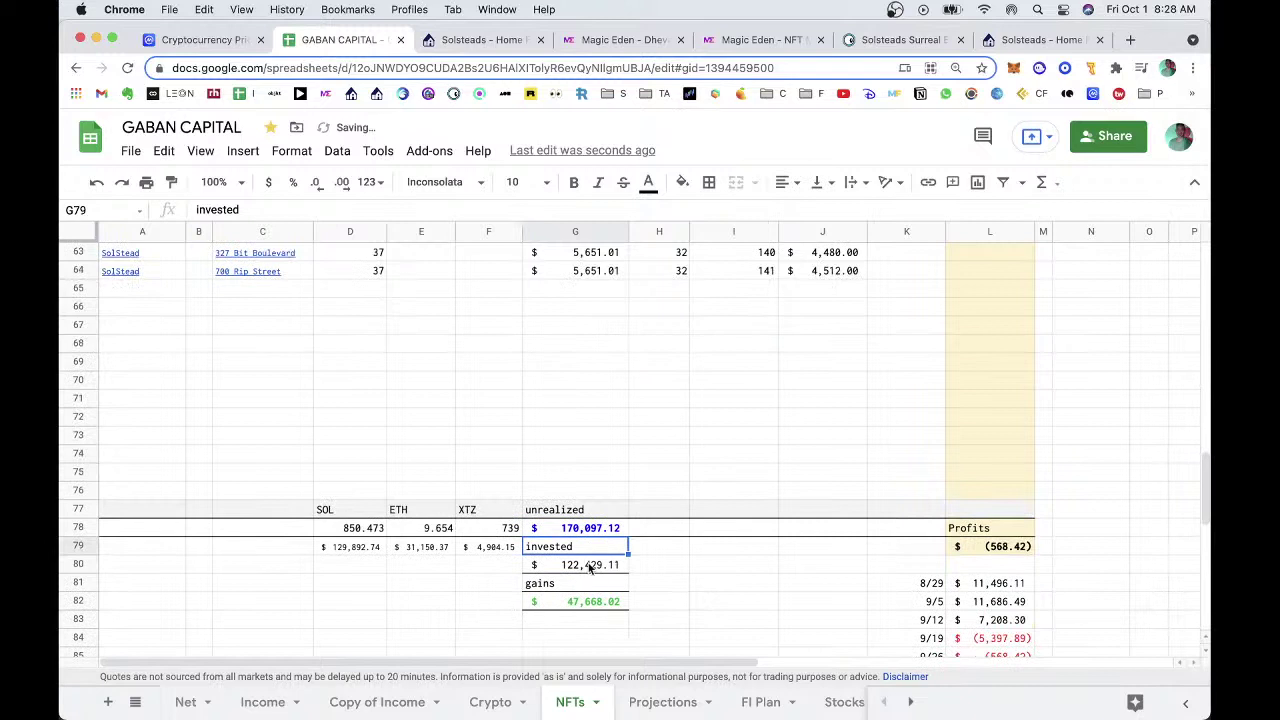
double_click(590, 565)
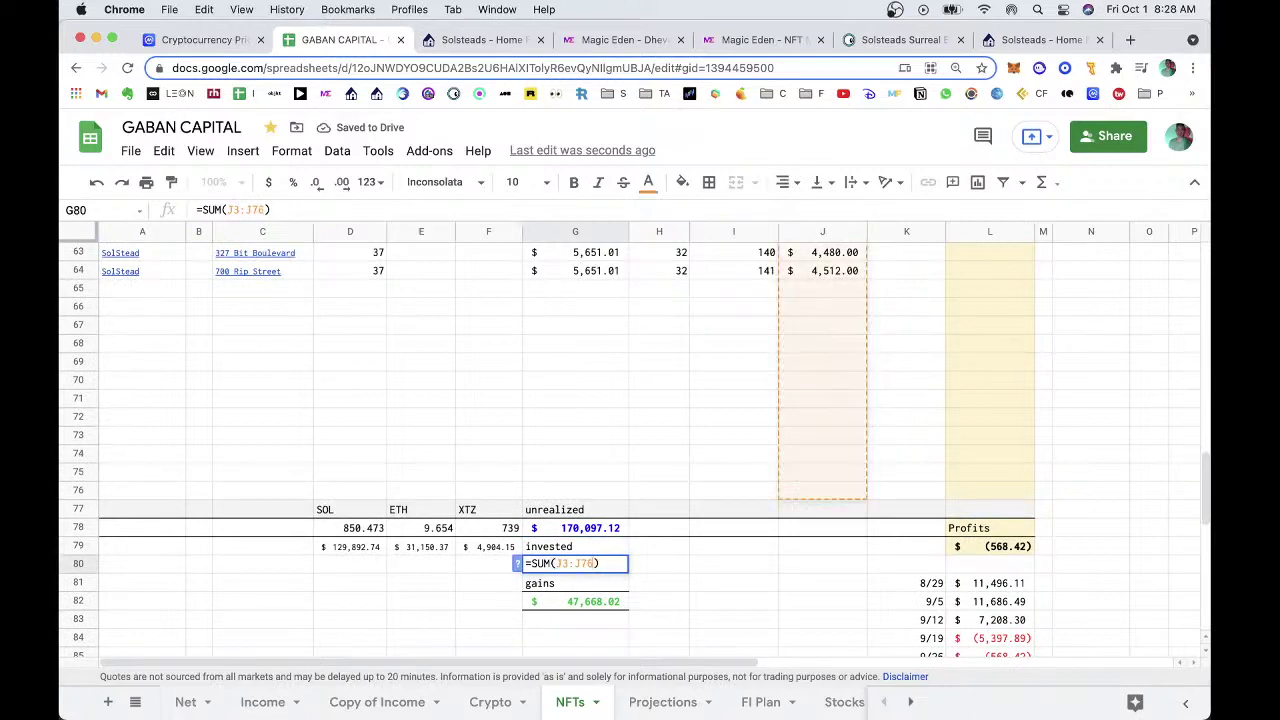
key(Return)
Enter Dhevas in each of the cells A65 to A68.
click(150, 290)
text(Dhevas)
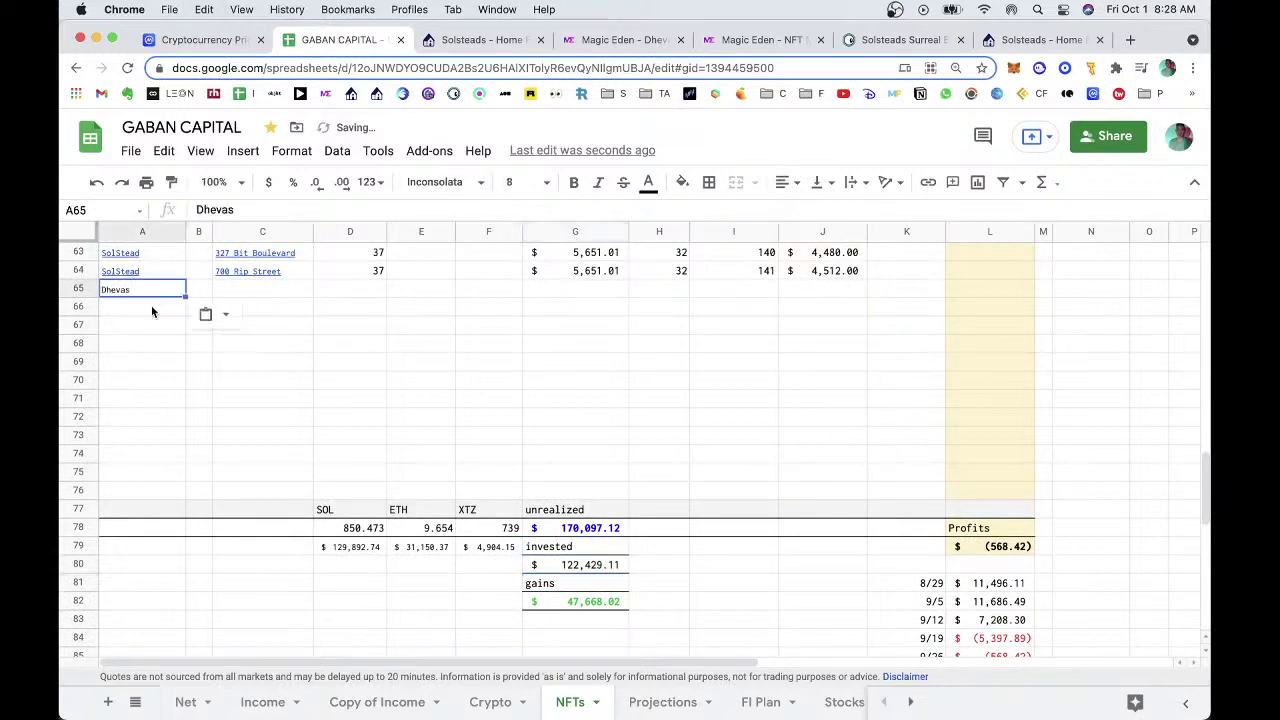
click(151, 305)
text(Dhevas)
click(126, 323)
text(Dhevas)
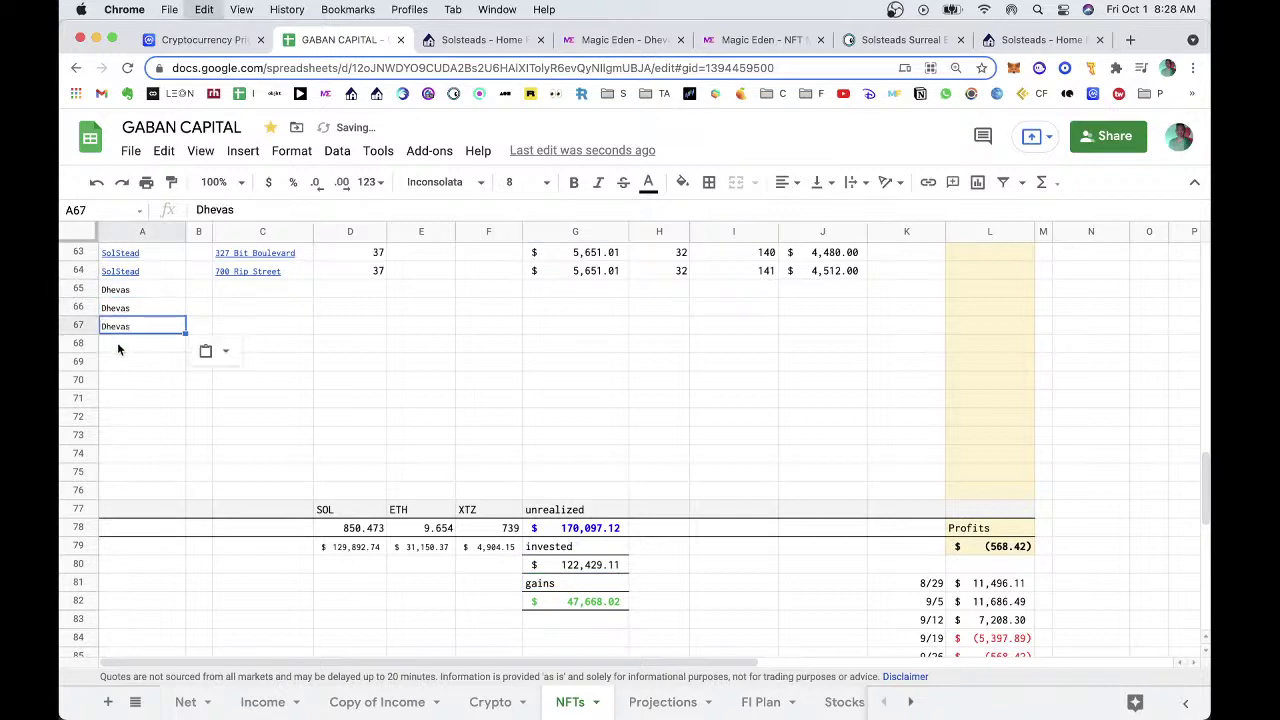
click(117, 342)
text(Dhevas)
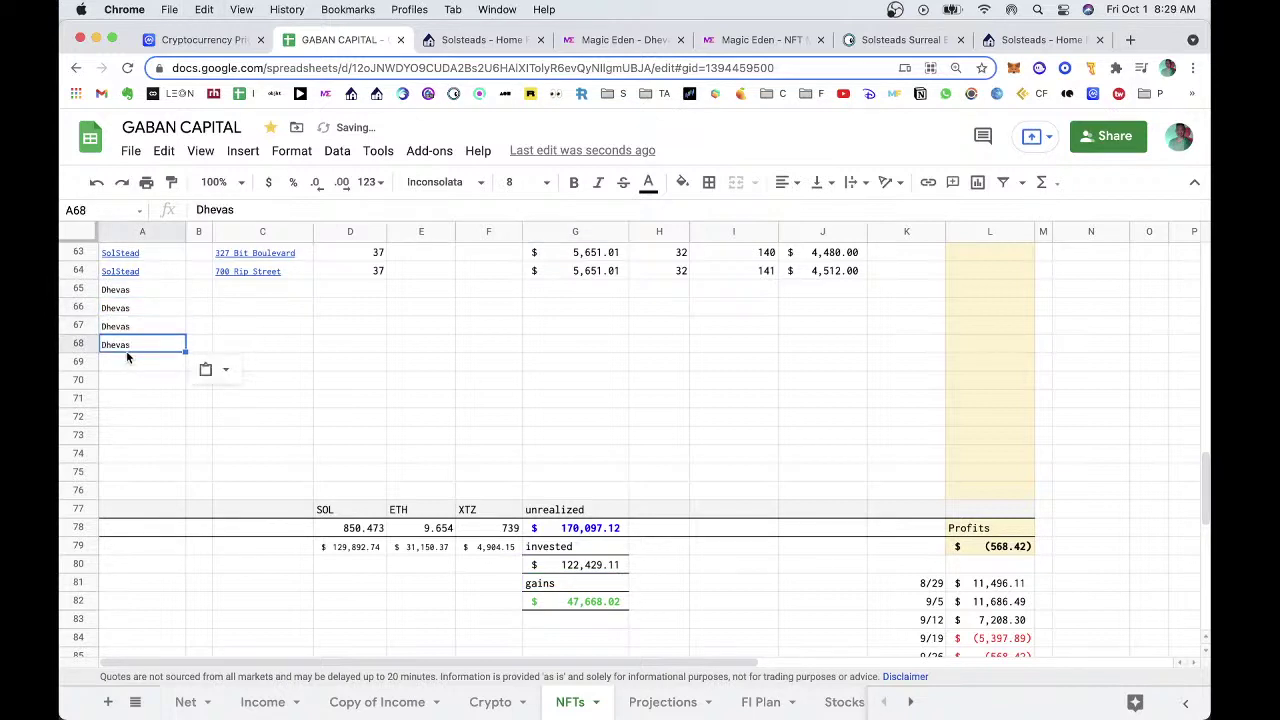
Copy the Dhevas entries down column A to fill A69 through A74.
drag(130, 290, 138, 350)
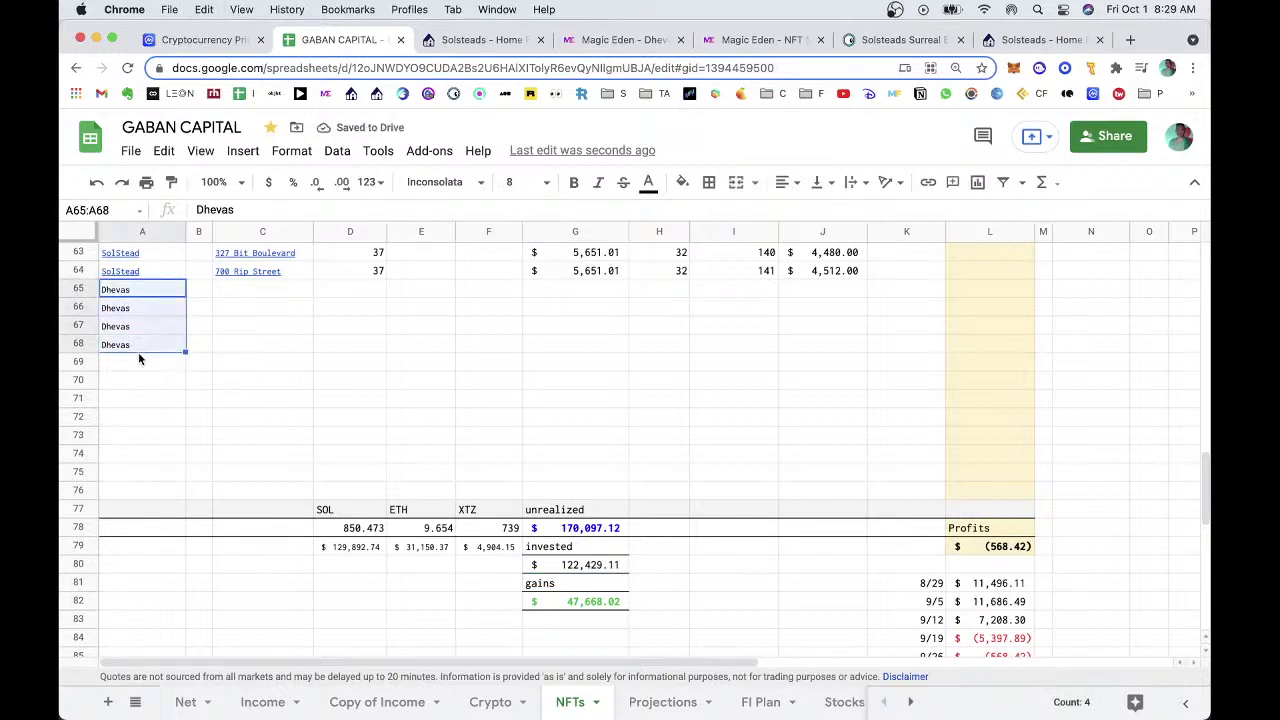
key(super+c)
click(129, 366)
key(super+v)
click(140, 434)
drag(135, 400, 145, 420)
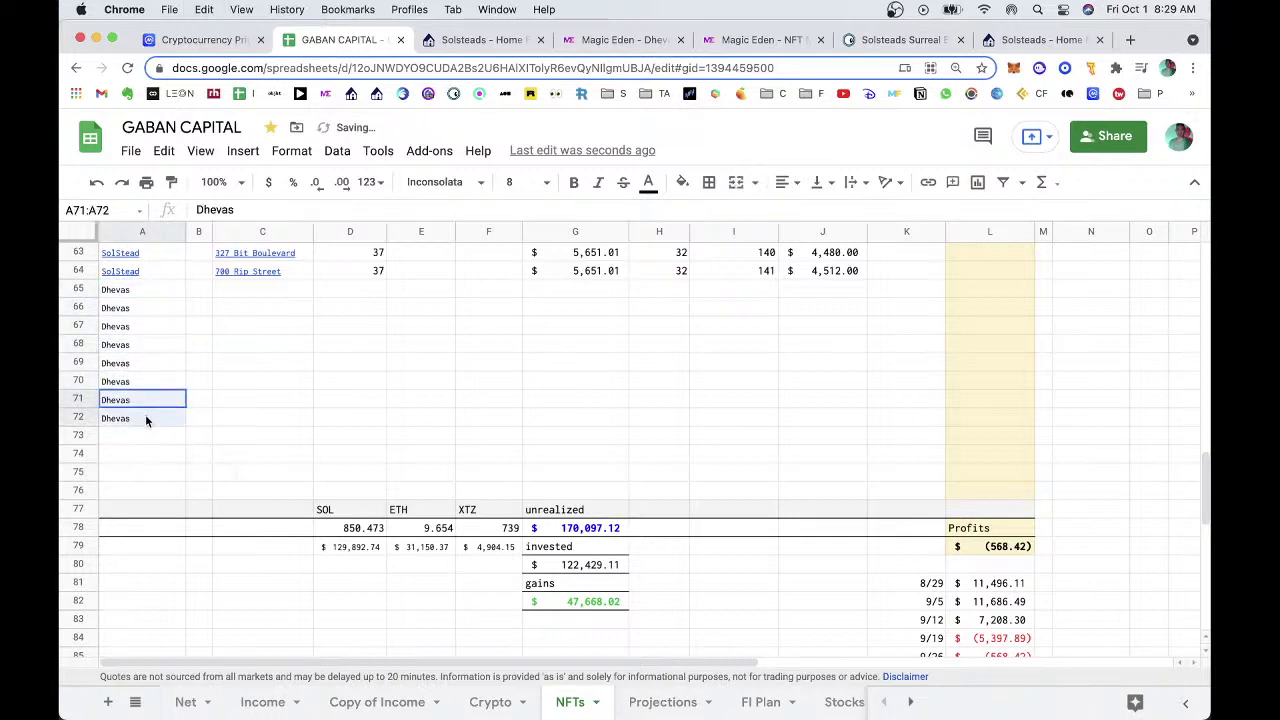
click(120, 441)
key(super+v)
click(510, 461)
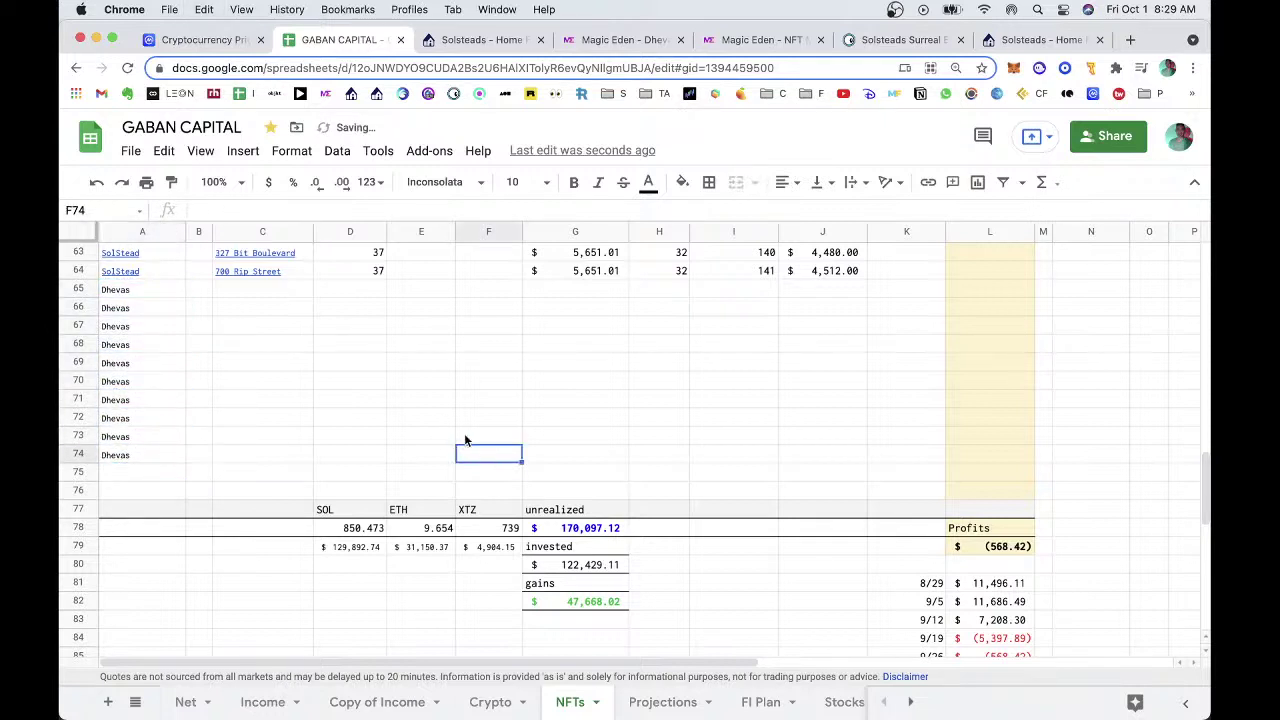
Enter 0.2 in cell H65 for the first Dhevas row.
click(657, 289)
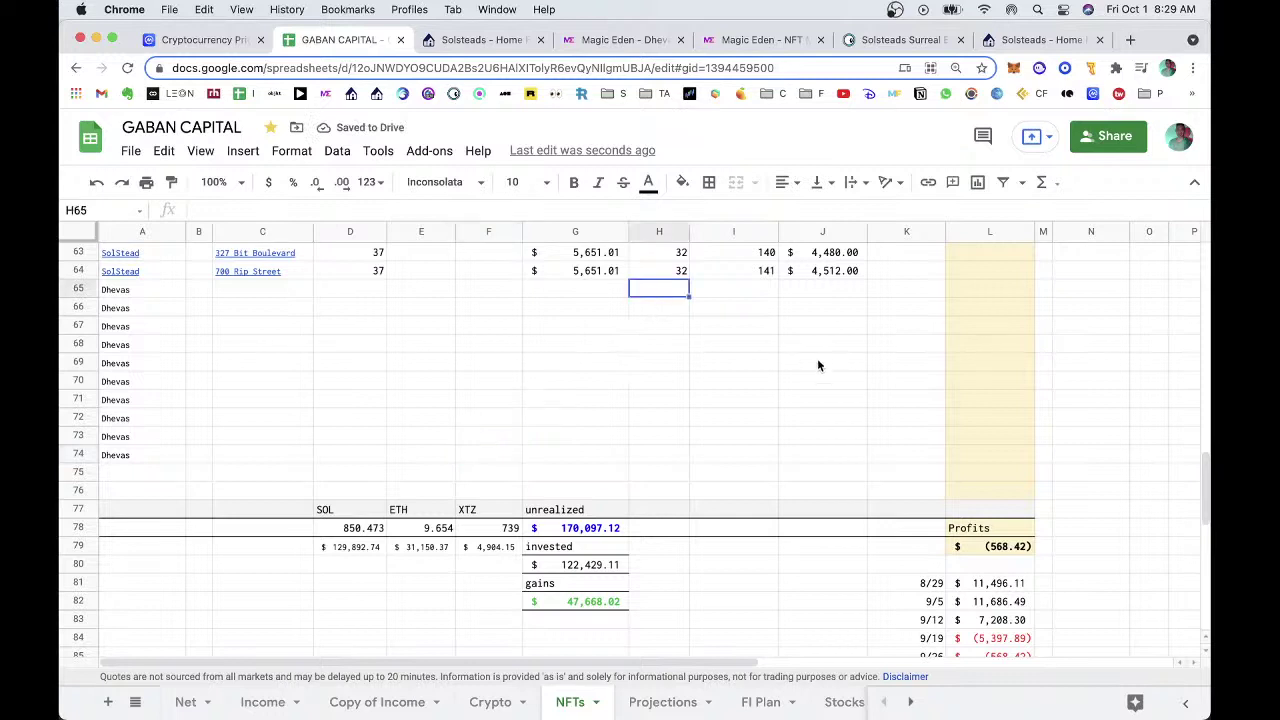
text(0.2)
key(Return)
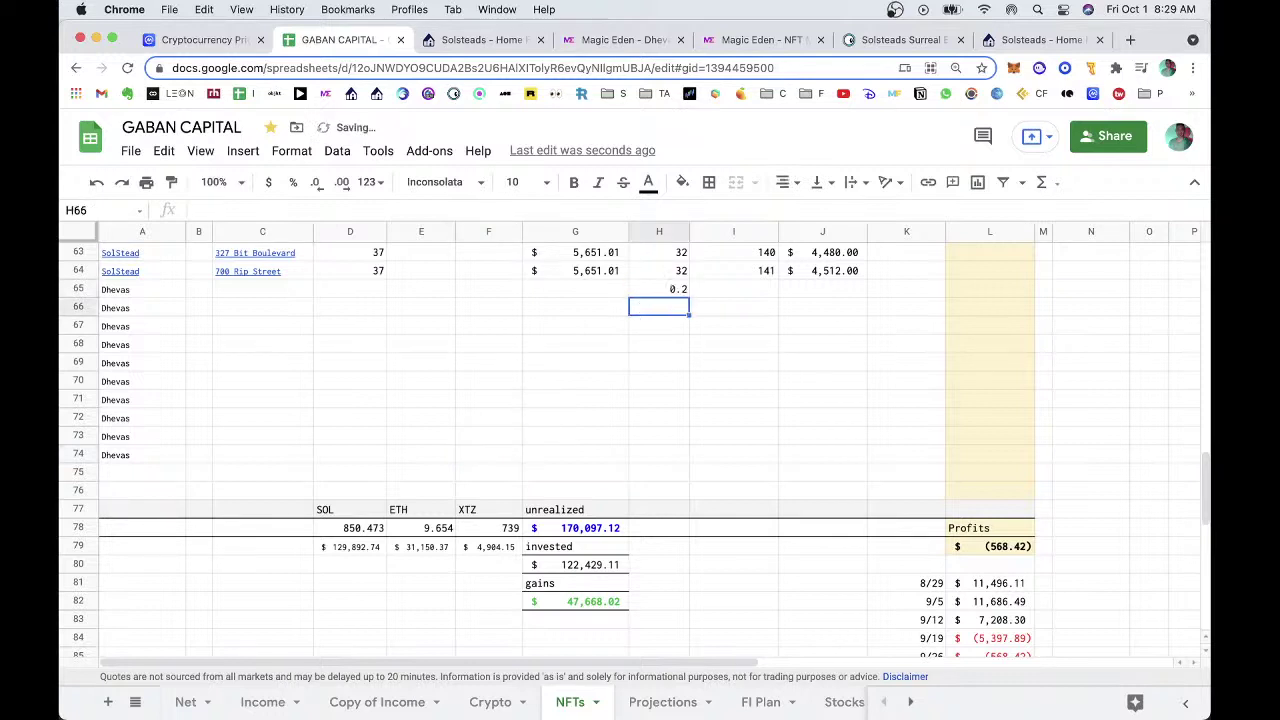
Enter 141 in cell I65 as the SOL price for the first Dhevas row.
key(Up)
click(741, 272)
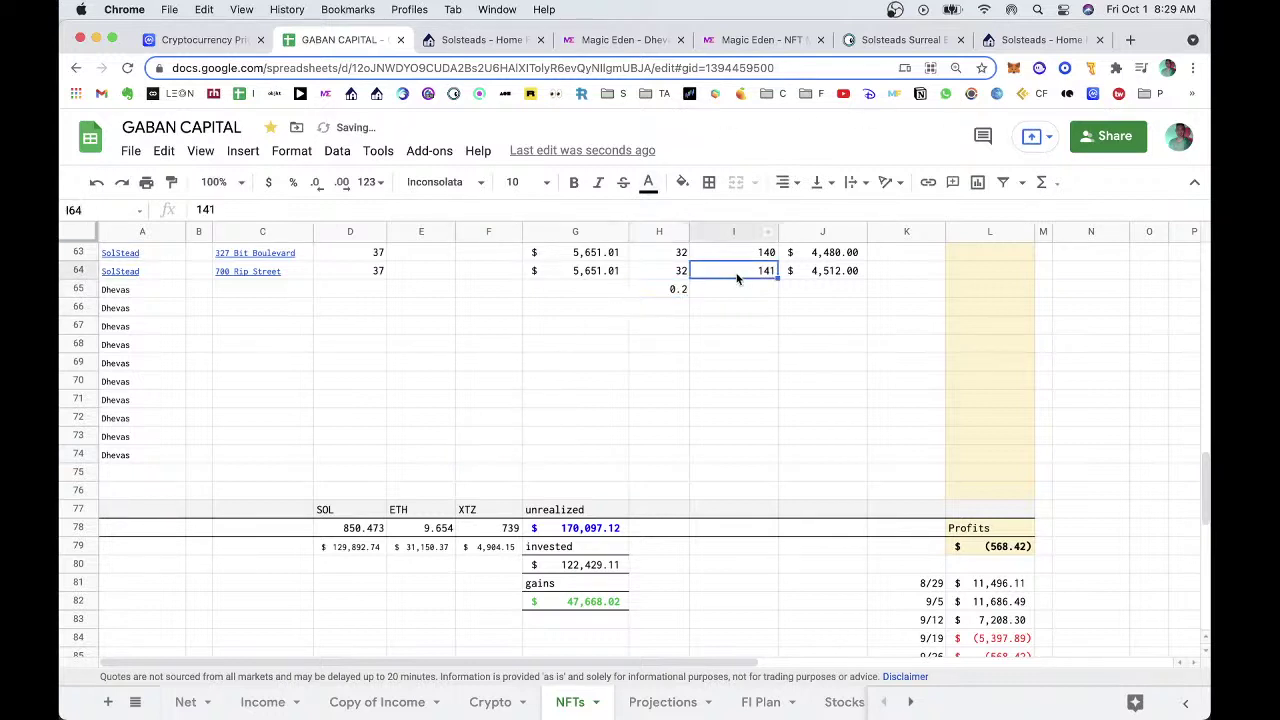
click(737, 290)
text(141)
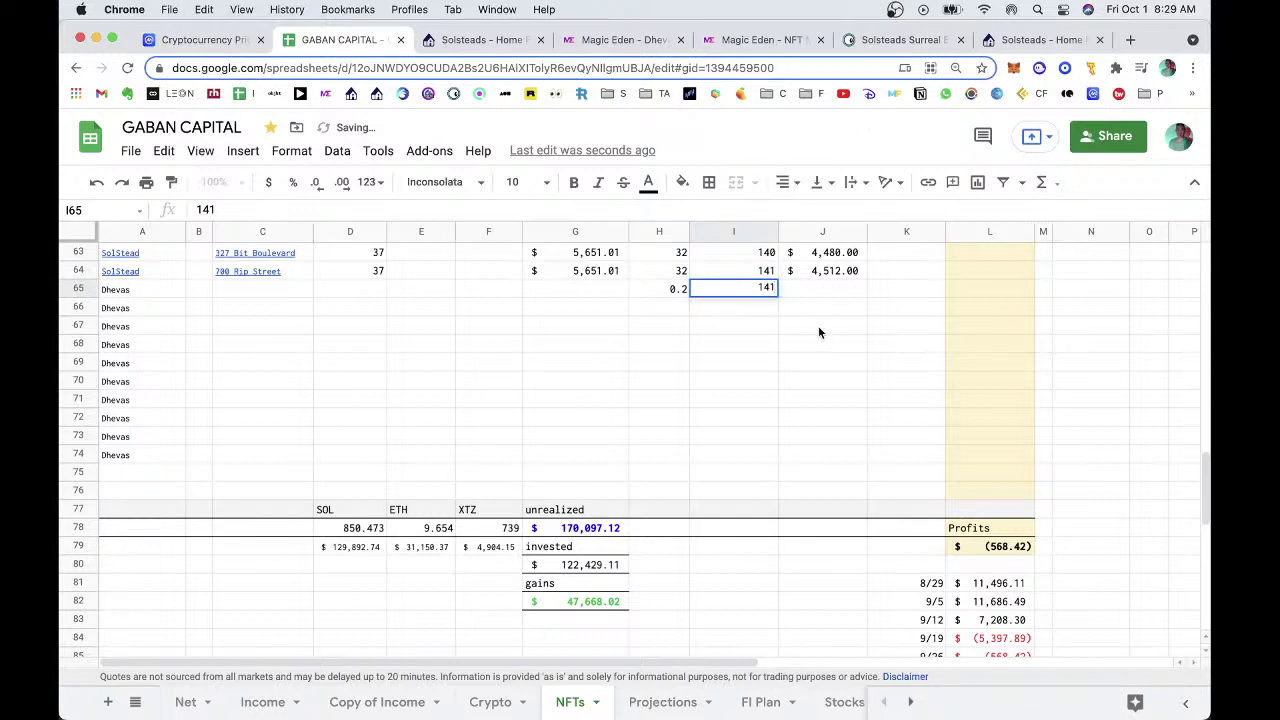
click(818, 326)
click(749, 293)
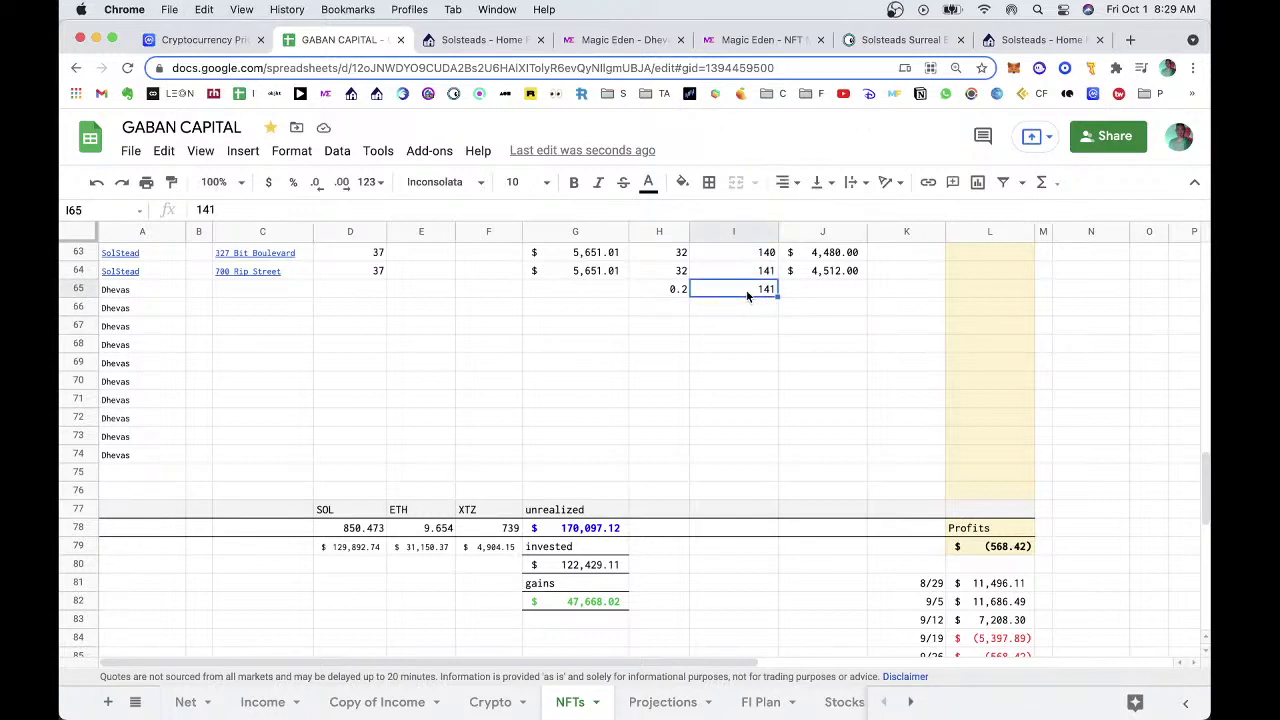
text(1)
key(Return)
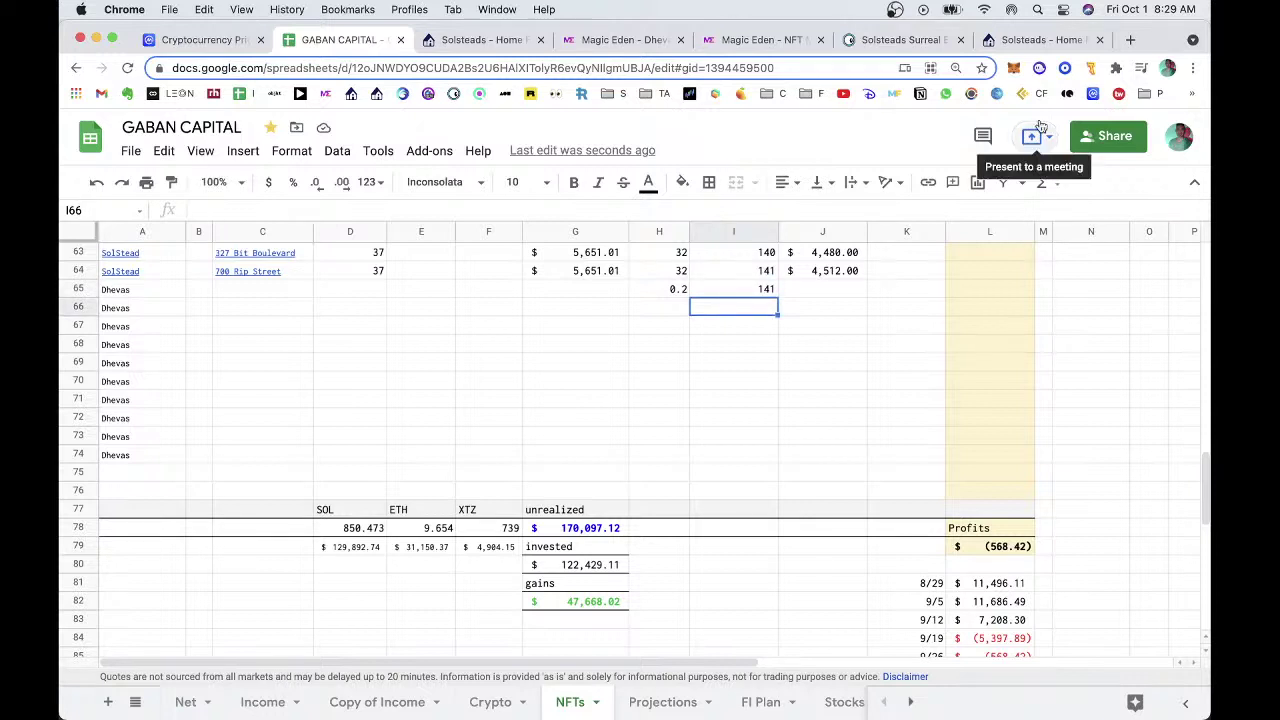
Copy the cost formula from J64 into J65 for the first Dhevas row.
click(826, 271)
key(ctrl+c)
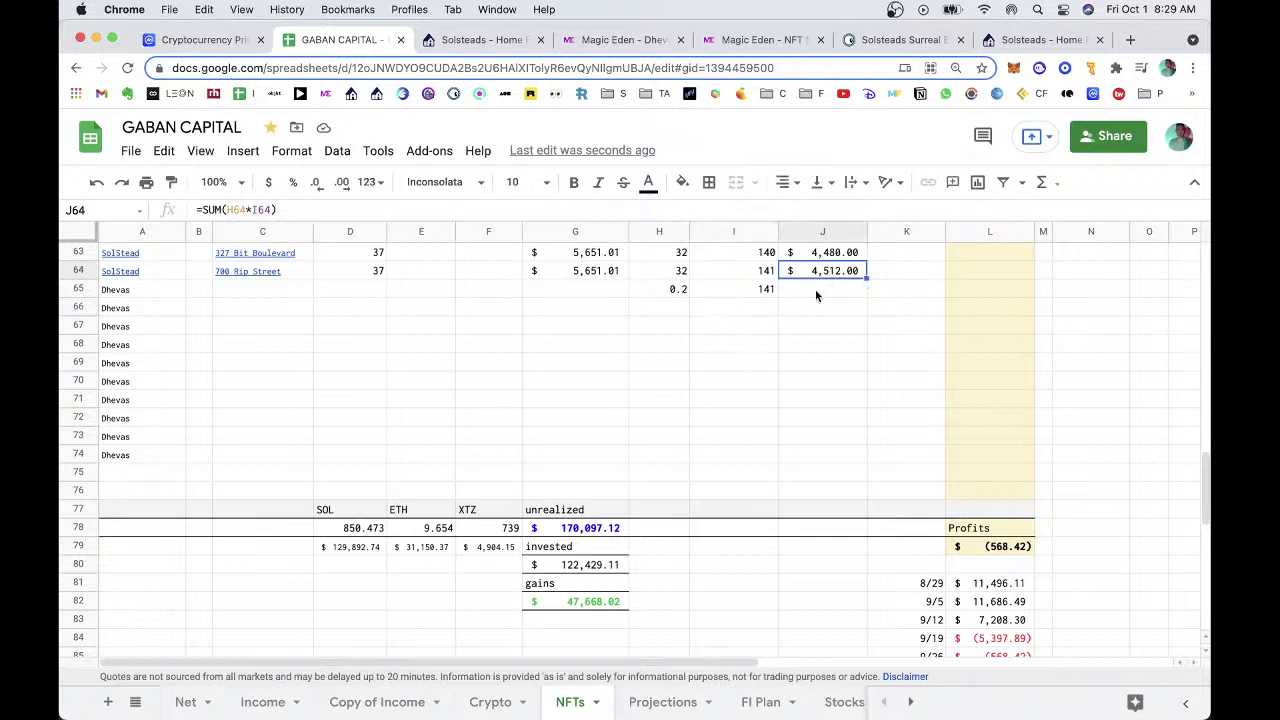
click(816, 287)
key(ctrl+v)
Copy the purchase values and cost formula in H65:J65 into each remaining Dhevas row, 66 through 74.
click(670, 290)
key(shift+Right)
key(shift+Right)
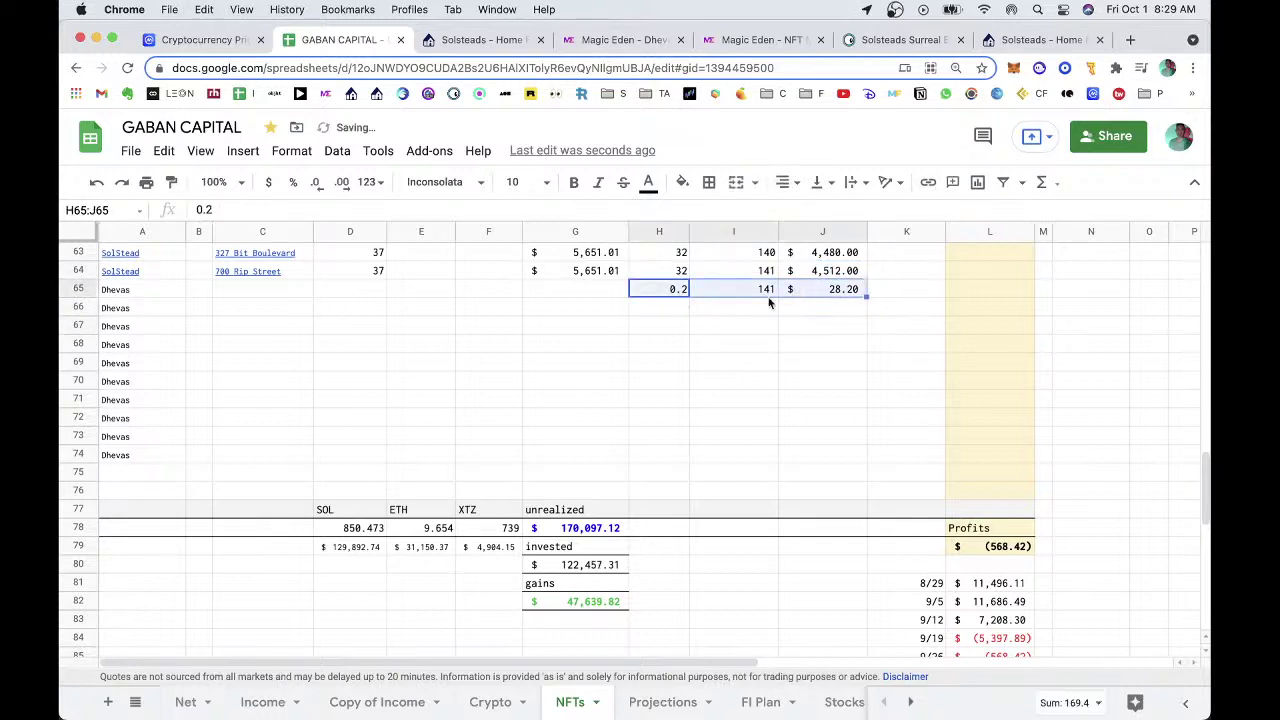
key(ctrl+c)
click(654, 306)
key(ctrl+v)
click(654, 326)
key(ctrl+v)
click(654, 344)
key(ctrl+v)
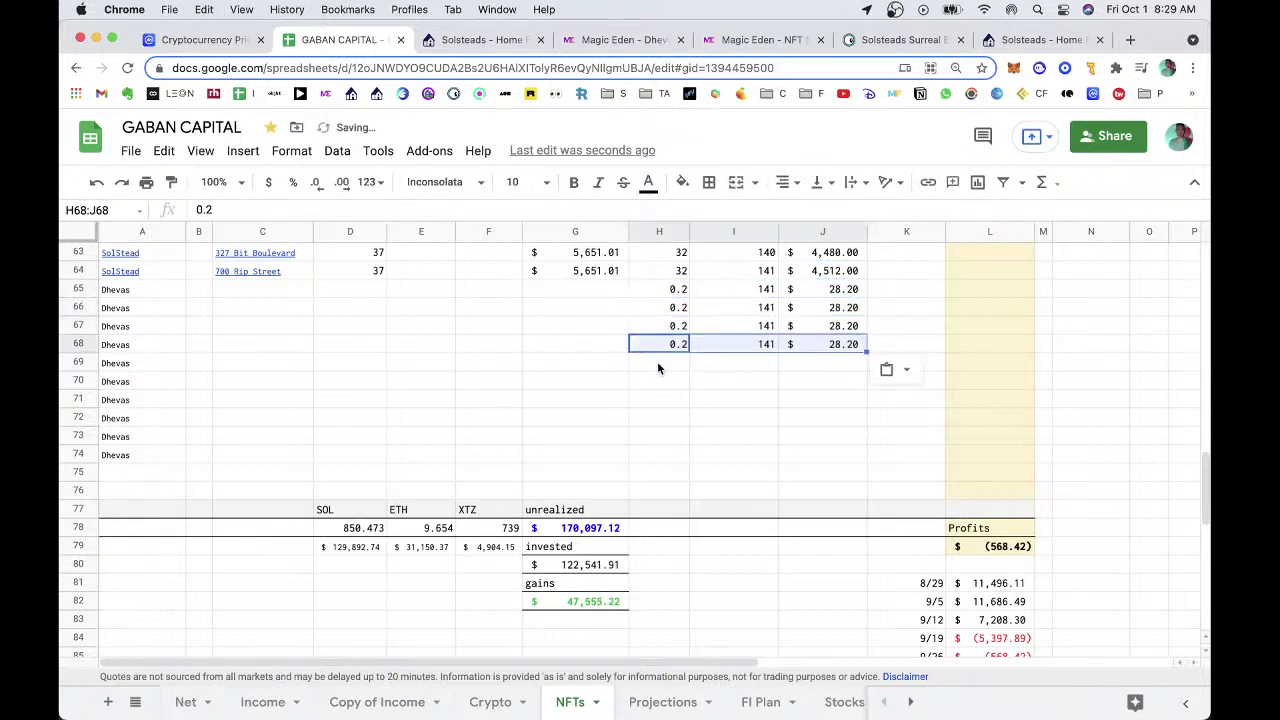
click(657, 361)
key(ctrl+v)
click(652, 378)
key(ctrl+v)
click(648, 403)
key(ctrl+v)
click(652, 420)
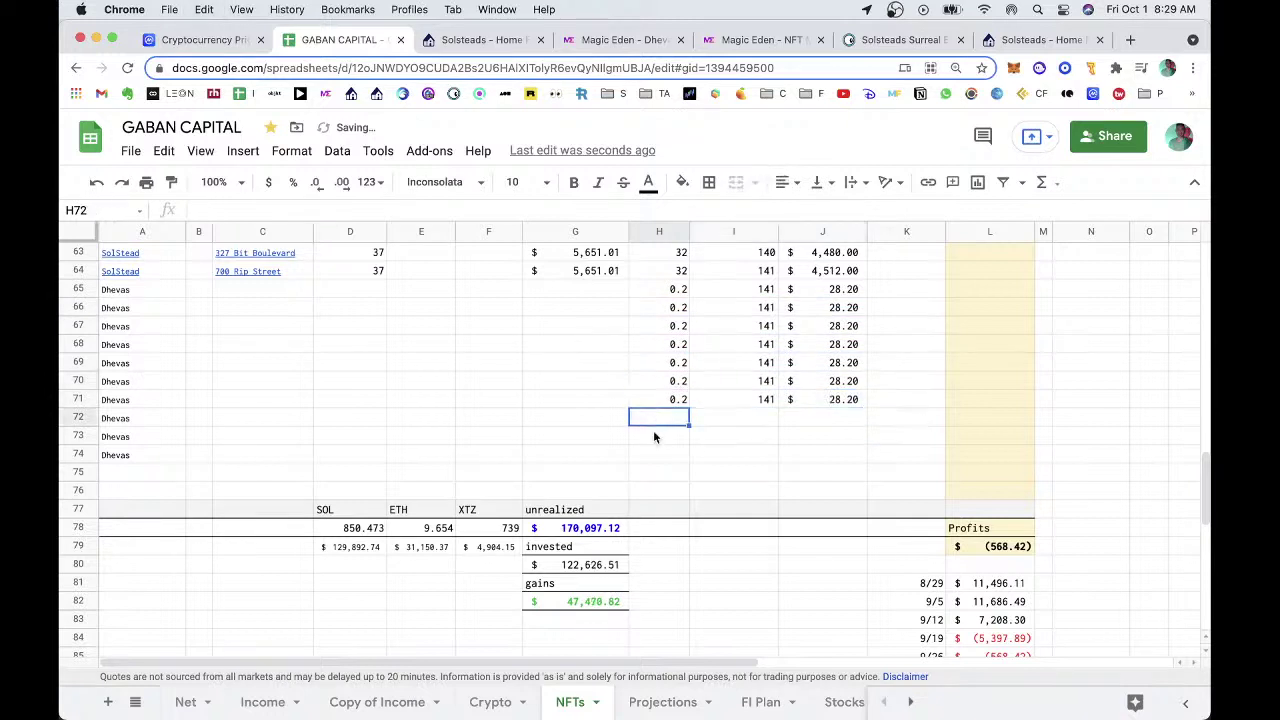
key(ctrl+v)
click(650, 438)
key(ctrl+v)
click(649, 453)
key(ctrl+v)
click(693, 554)
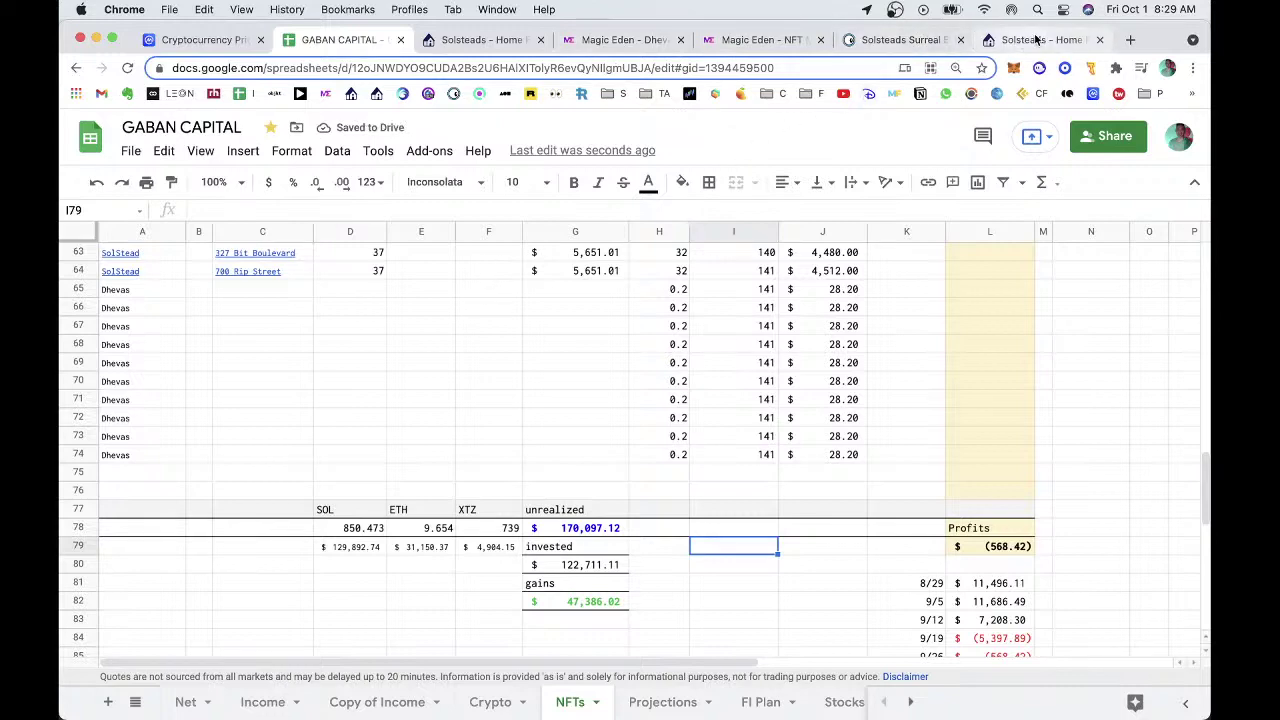
Switch to the Magic Eden page for Dhevas Neon #1074 and review its price, attributes and collection details.
click(580, 41)
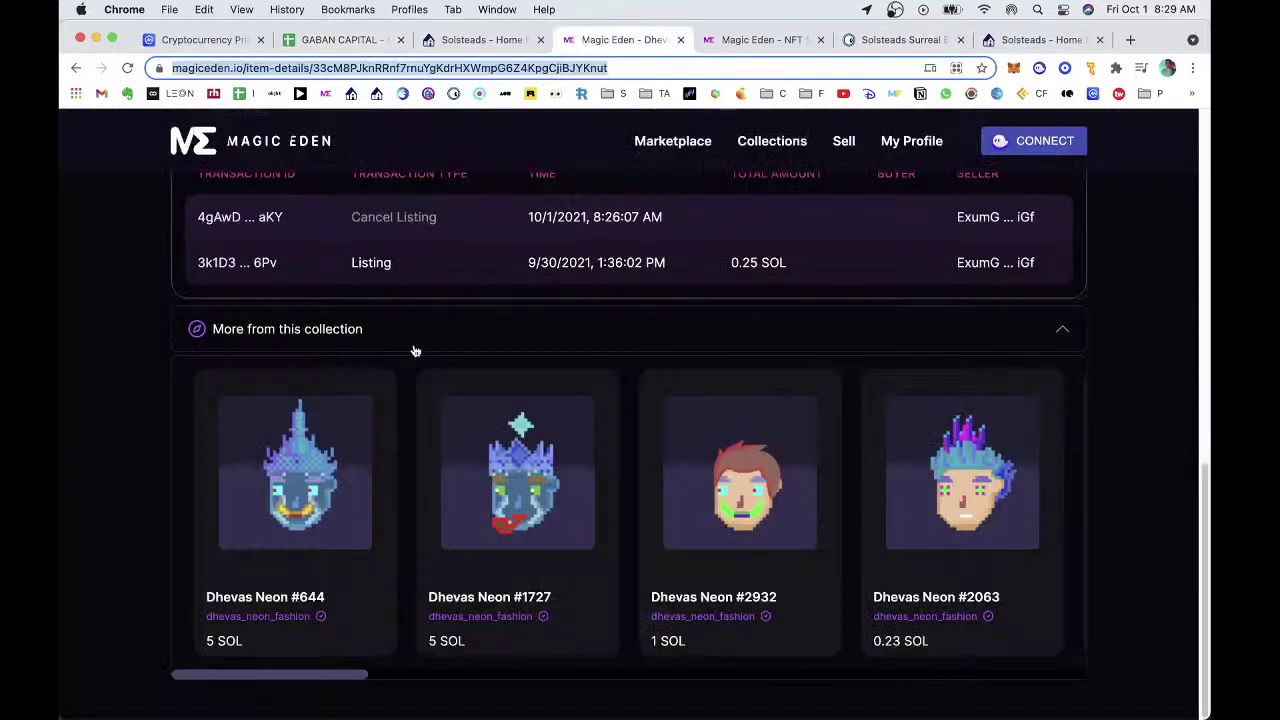
scroll(416, 350, up, 15)
scroll(1067, 270, down, 3)
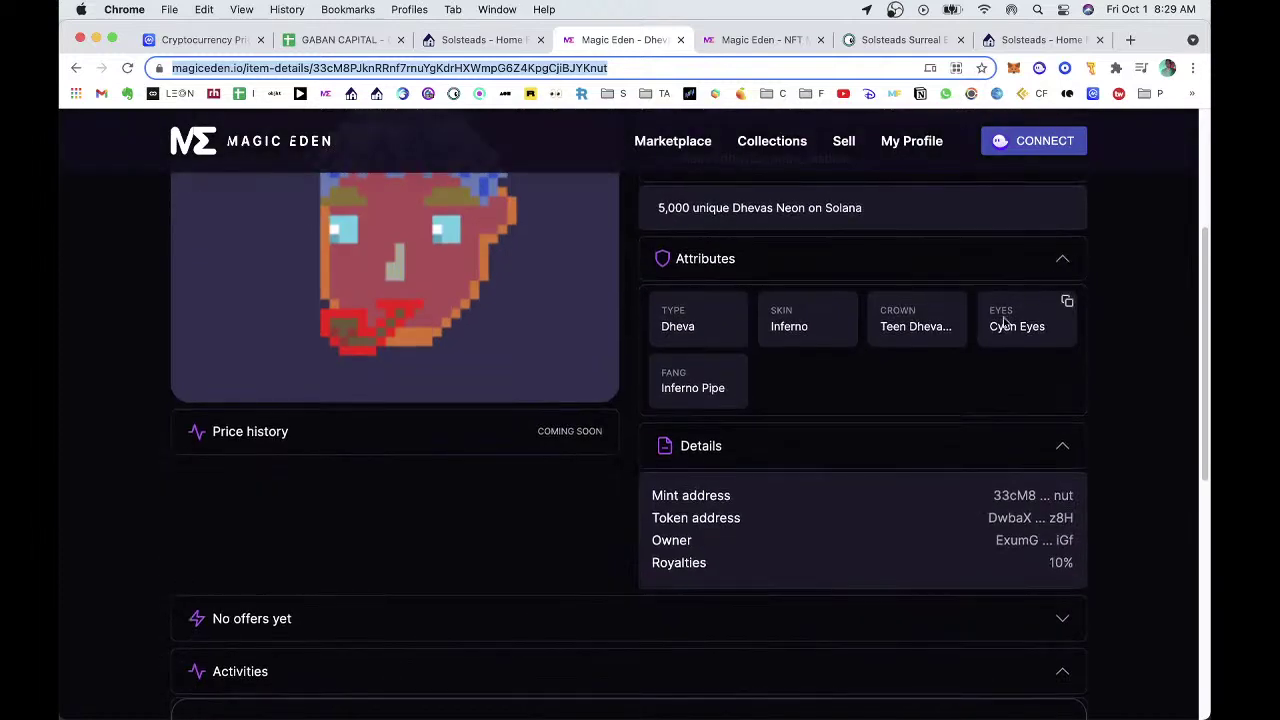
scroll(1063, 303, up, 3)
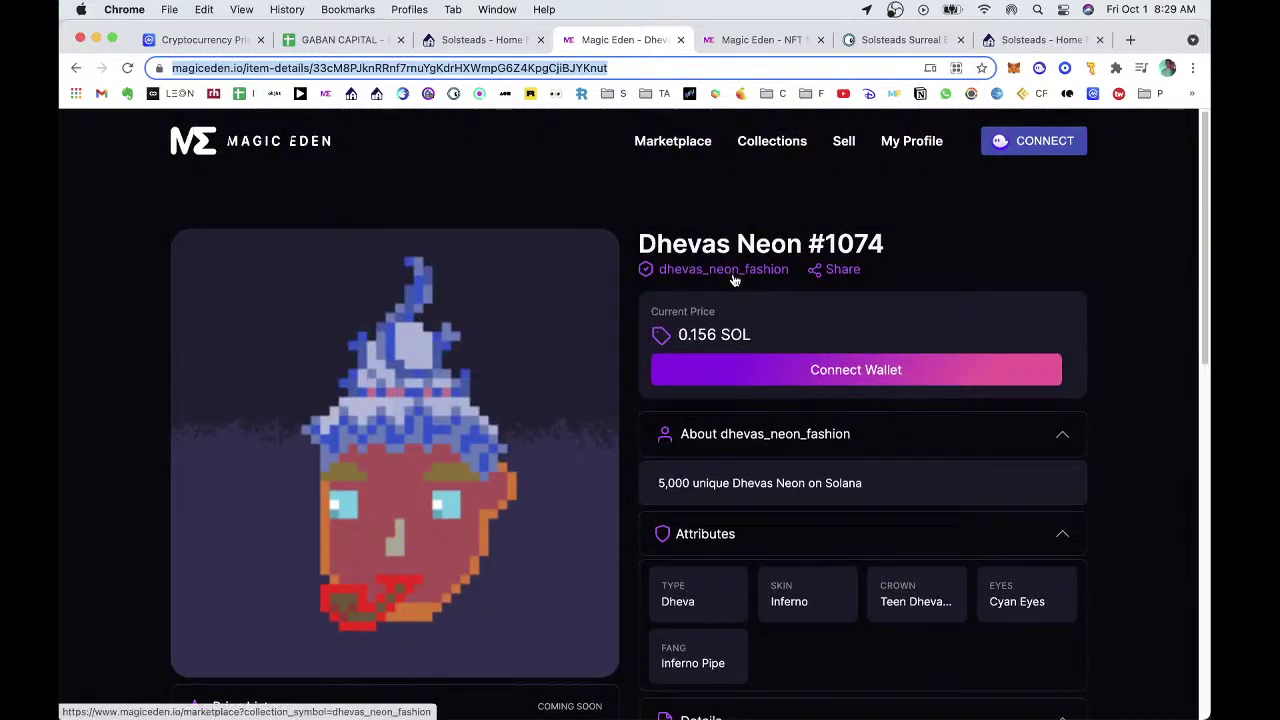
Review the Dhevas Neon #1074 listing's details and activity, and open its dhevas_neon_fashion collection to check the lowest prices.
scroll(766, 390, down, 2)
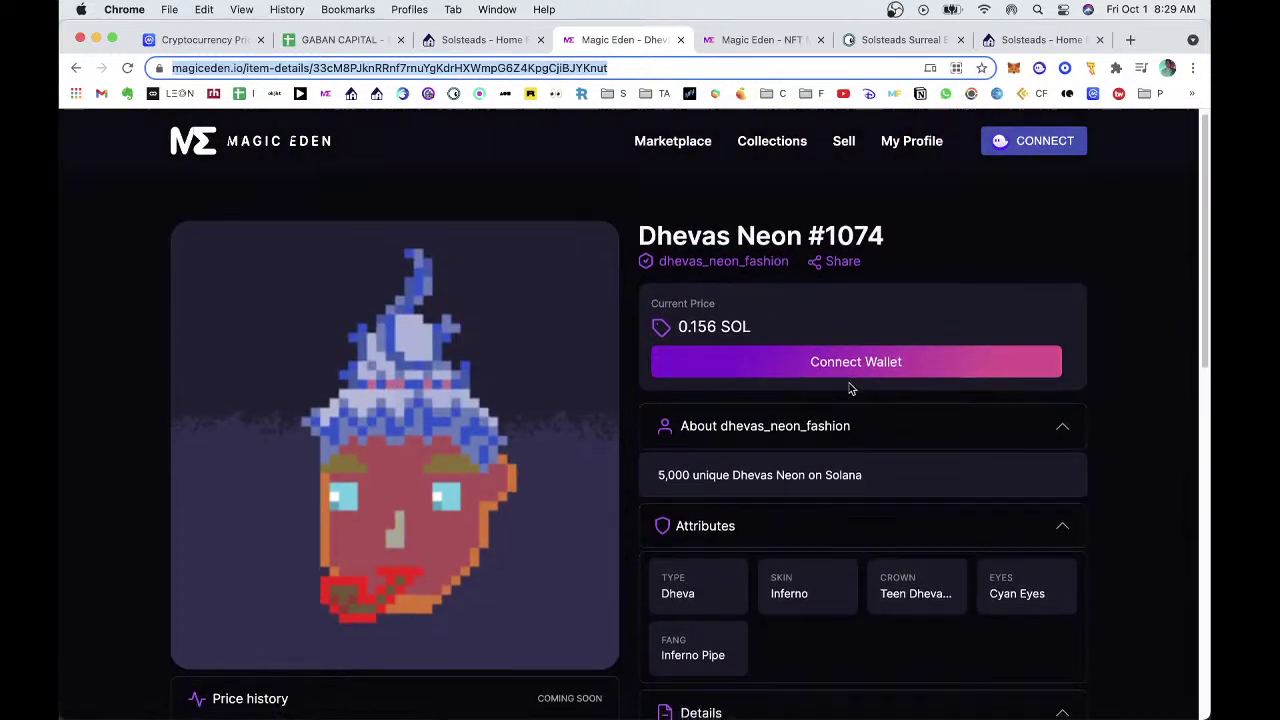
scroll(800, 370, down, 5)
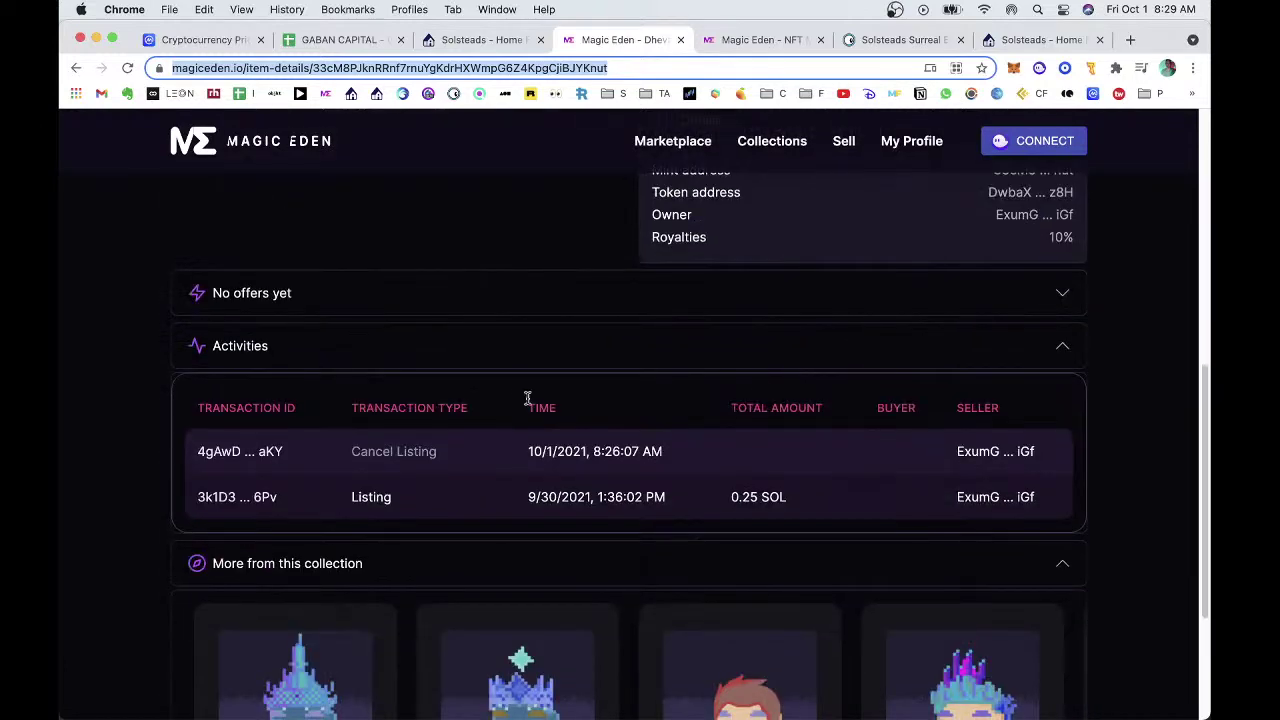
scroll(719, 471, down, 2)
scroll(716, 466, up, 15)
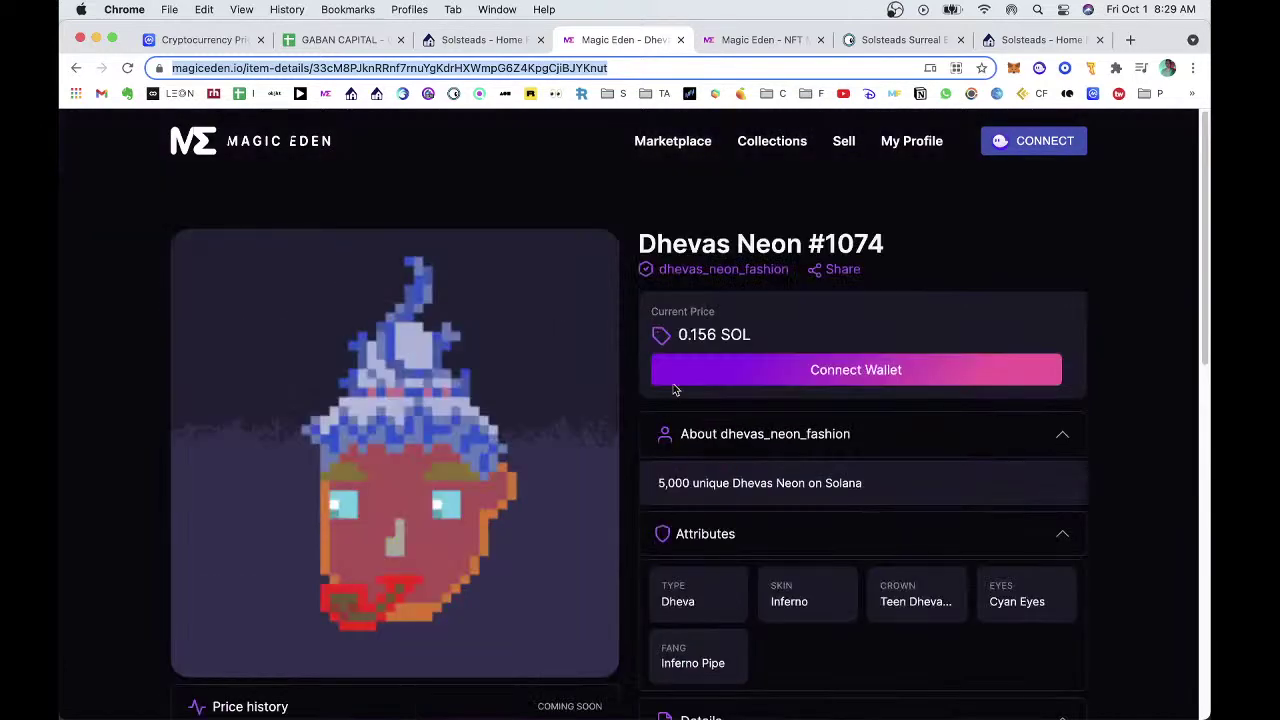
click(703, 271)
scroll(651, 482, down, 3)
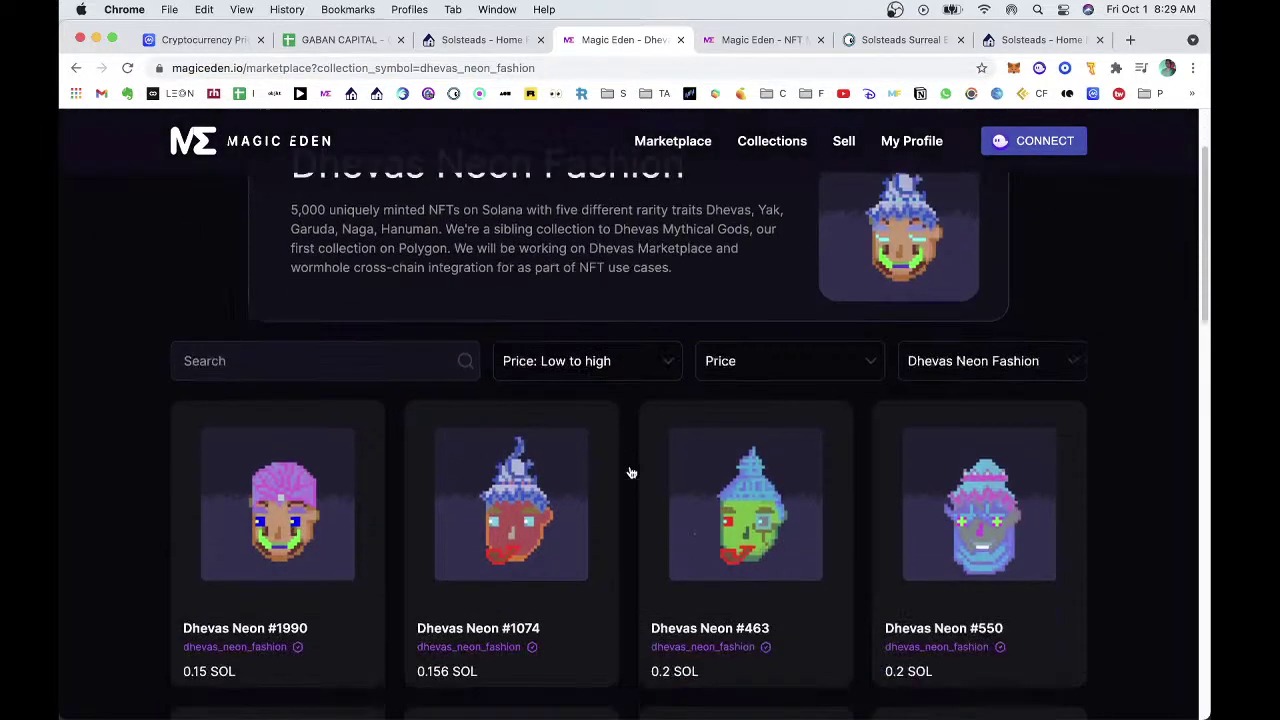
Switch to the GABAN CAPITAL spreadsheet and enter 0.15 in D65 as the first Dhevas row's SOL value.
click(332, 42)
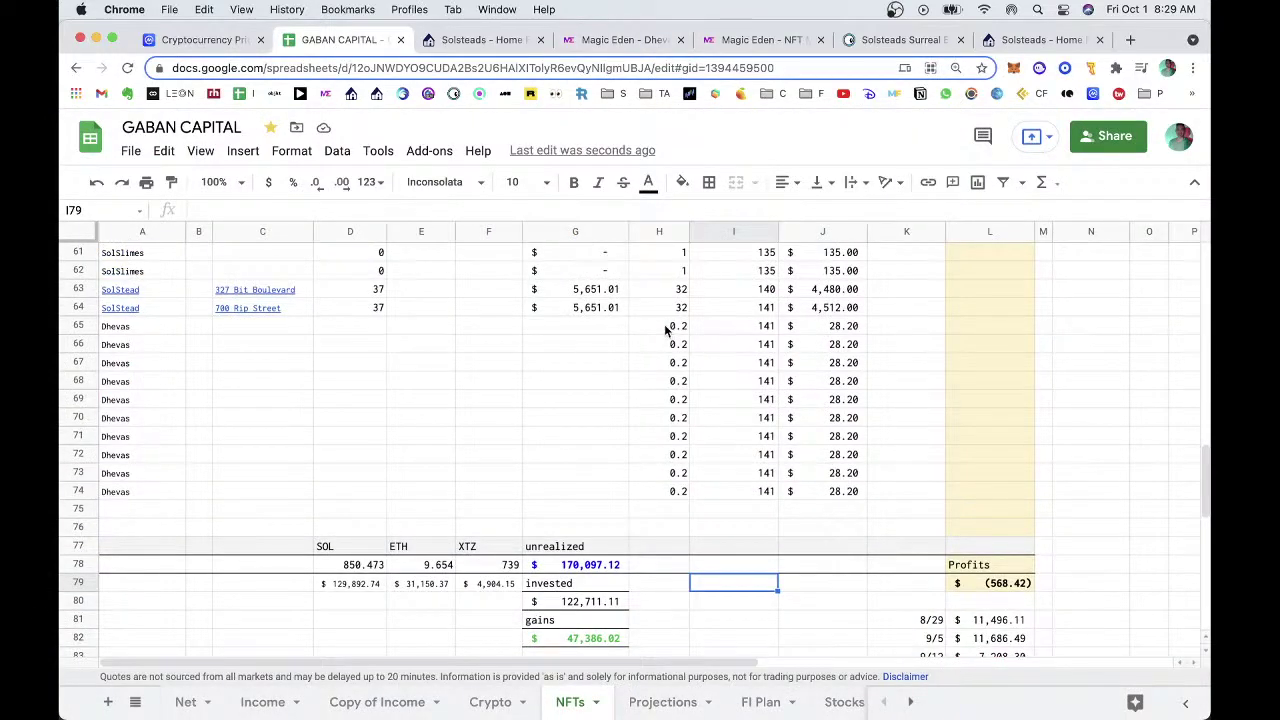
click(666, 330)
click(349, 325)
key(ctrl+v)
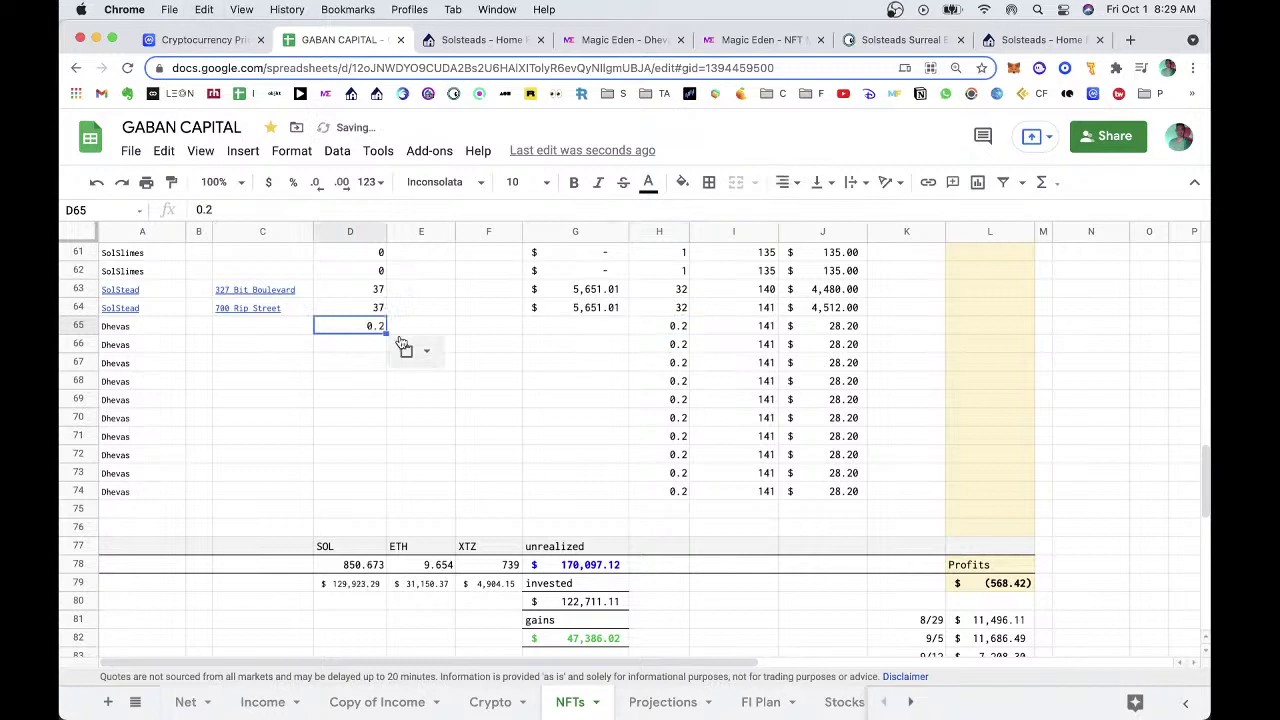
text(.15)
key(Return)
Copy the 0.15 value from D65 into the SOL column of the remaining Dhevas rows, D66 through D74.
text(.15)
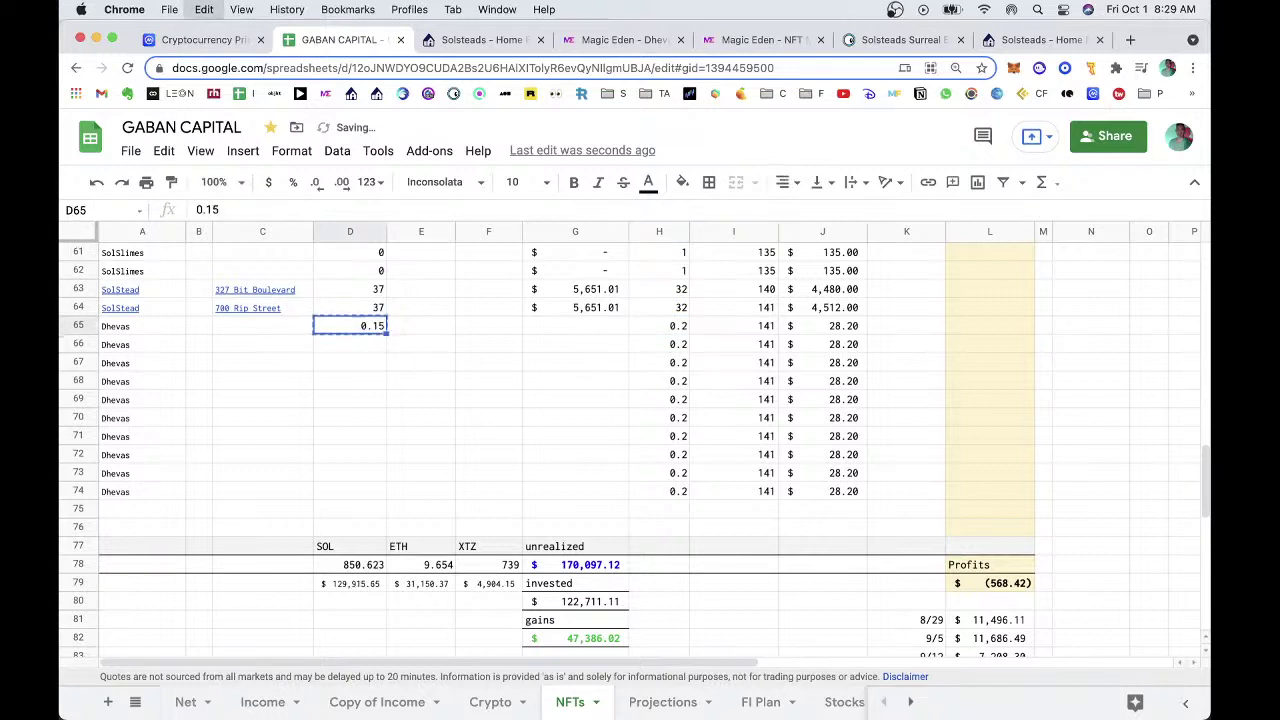
key(Return)
key(ctrl+v)
key(Down)
key(ctrl+v)
key(Down)
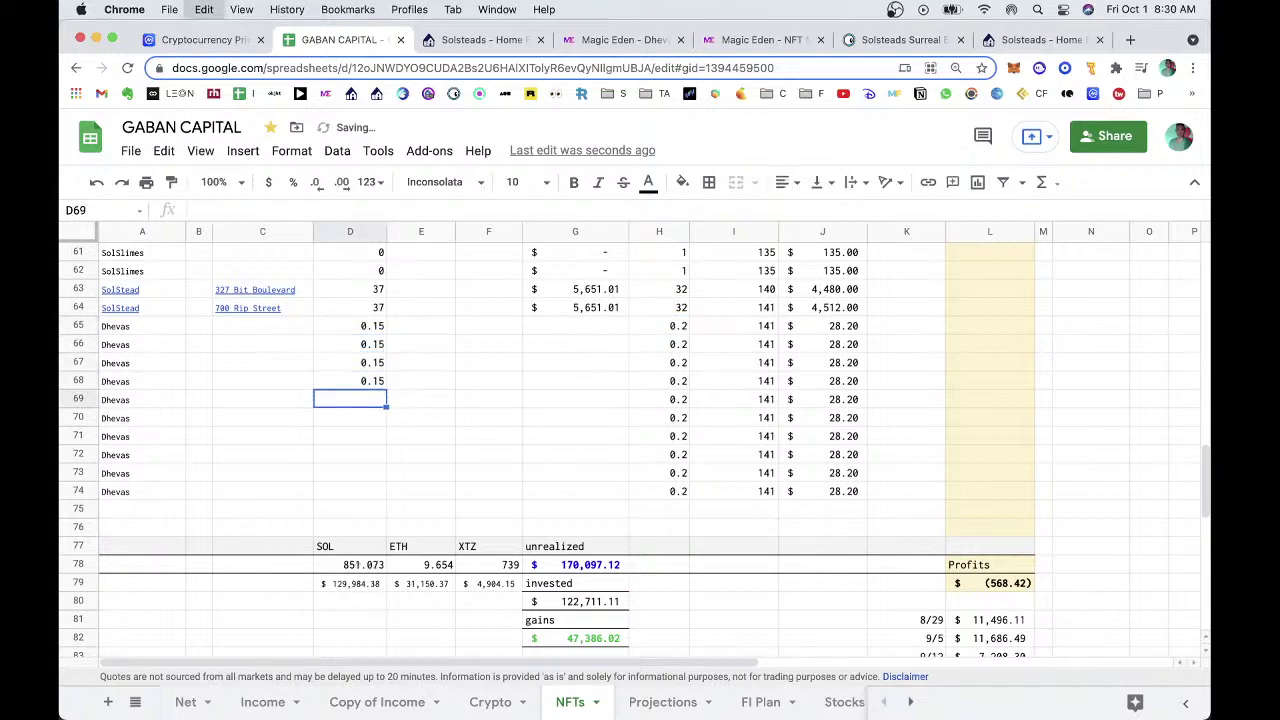
key(ctrl+v)
key(Down)
key(ctrl+v)
key(Down)
key(ctrl+v)
key(Down)
key(ctrl+v)
key(Down)
key(ctrl+v)
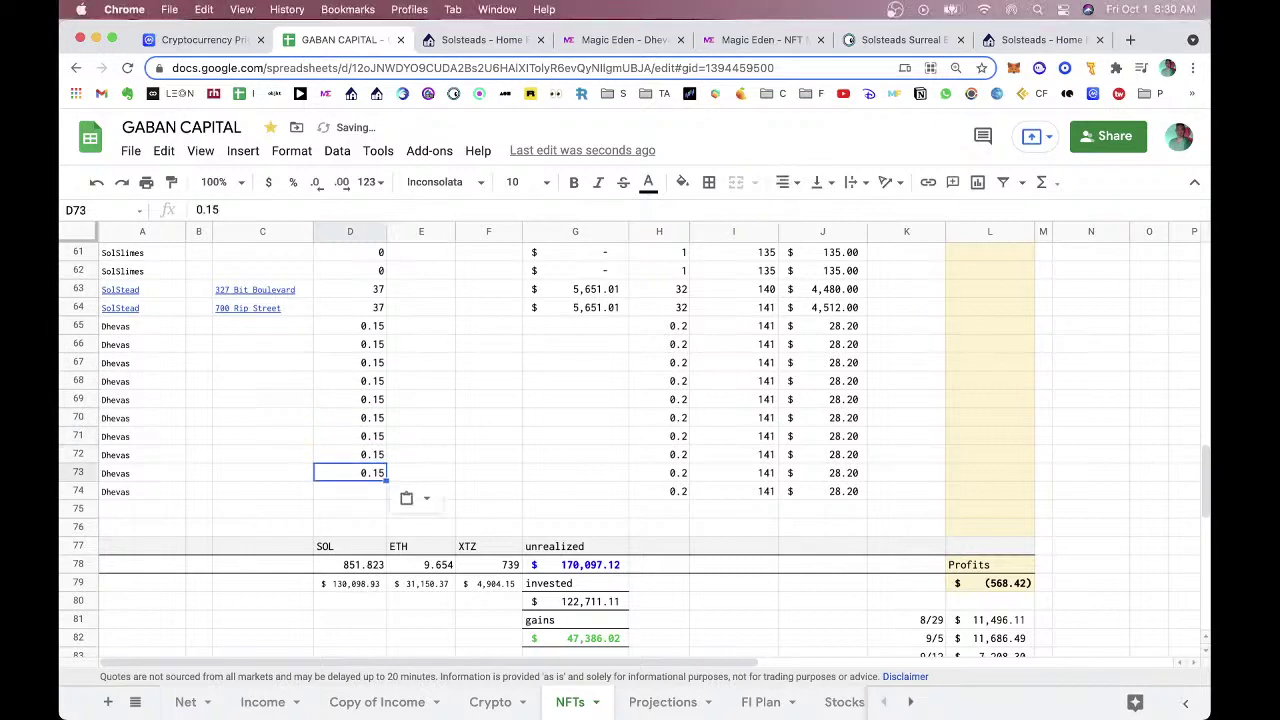
key(Down)
key(ctrl+v)
Copy the dollar value formula from G64 to G65 and correct it to =SUM(D65*G1).
key(Right)
key(Up)
key(Up)
key(Up)
key(Up)
key(Up)
key(Up)
key(Up)
key(Up)
key(Up)
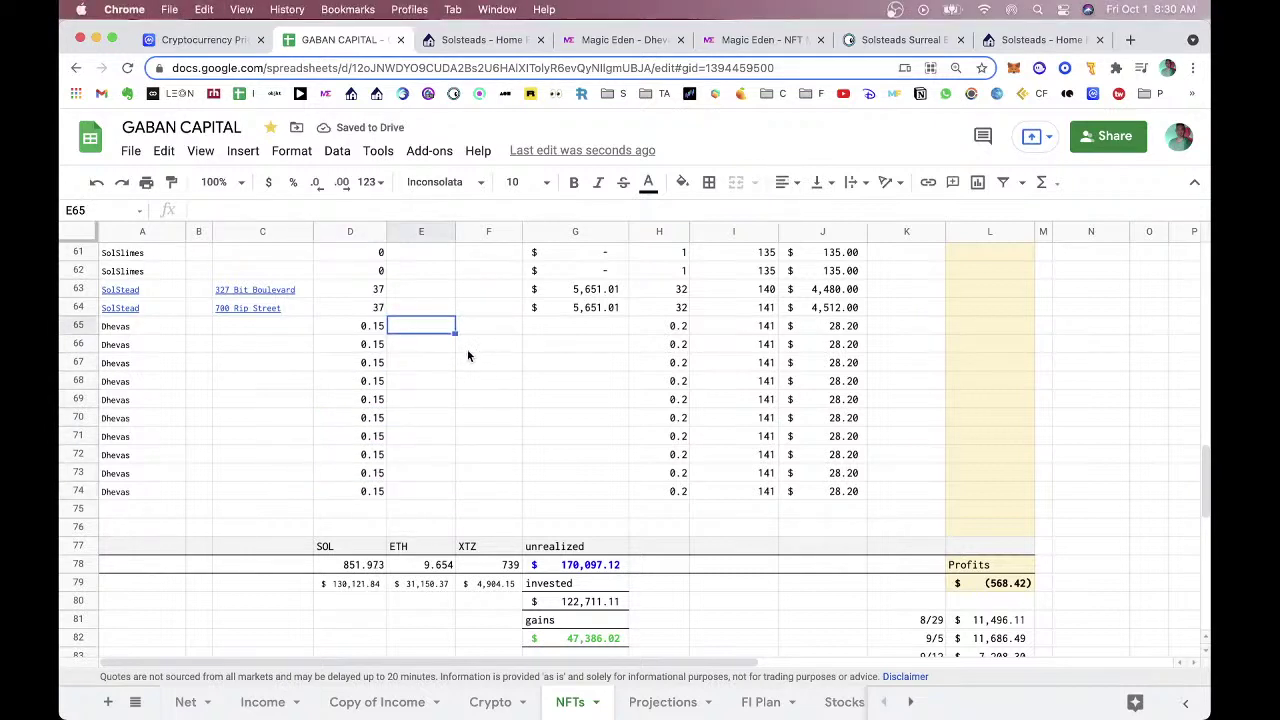
scroll(463, 348, up, 4)
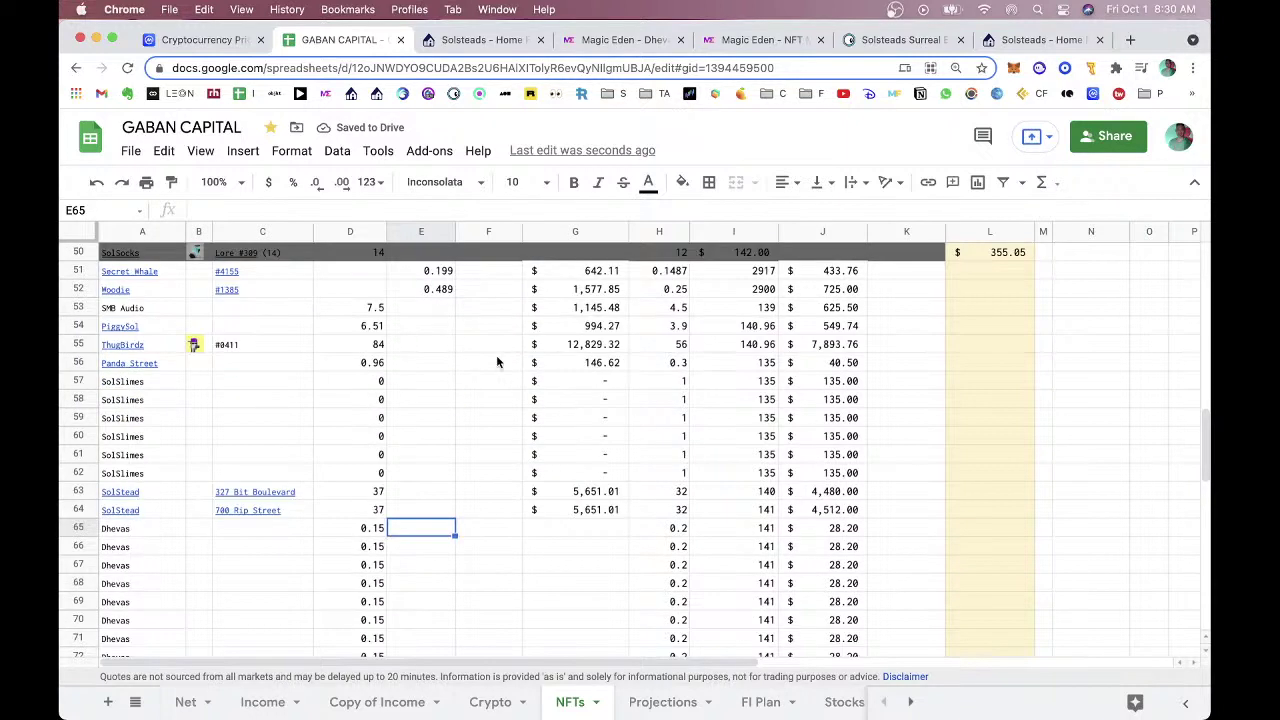
click(561, 512)
key(super+c)
click(573, 527)
key(super+v)
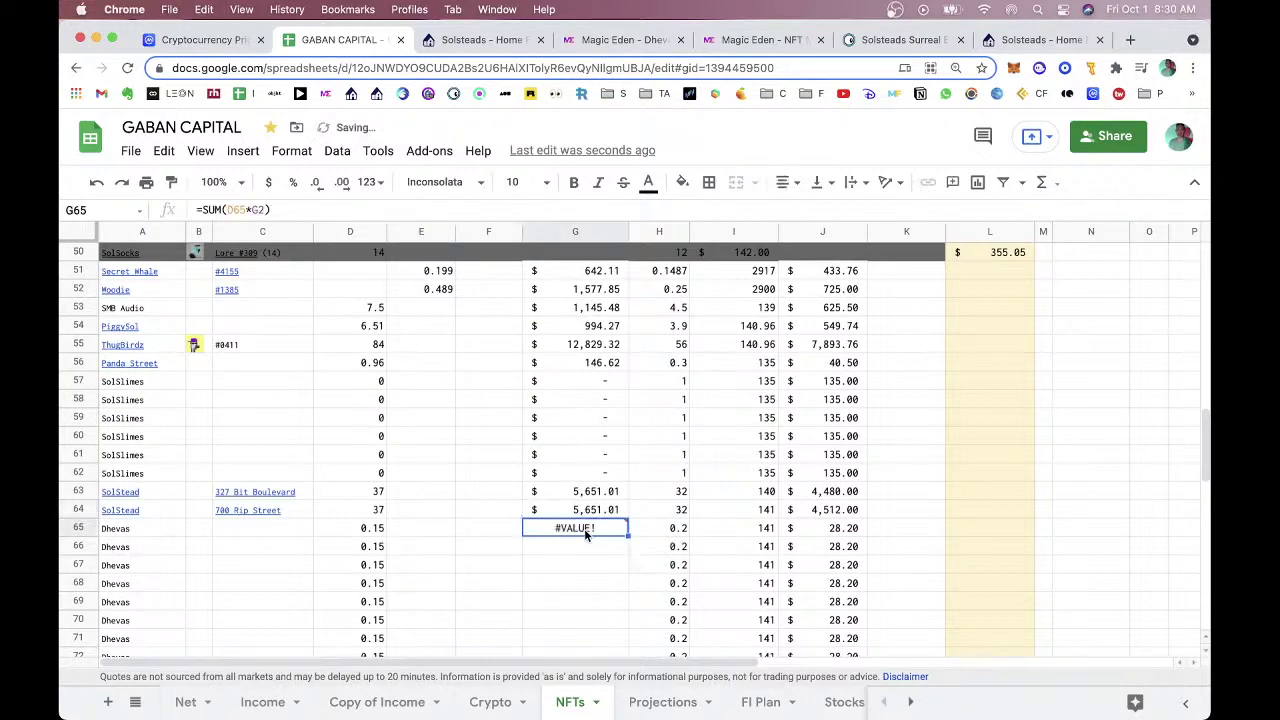
key(Return)
key(Return)
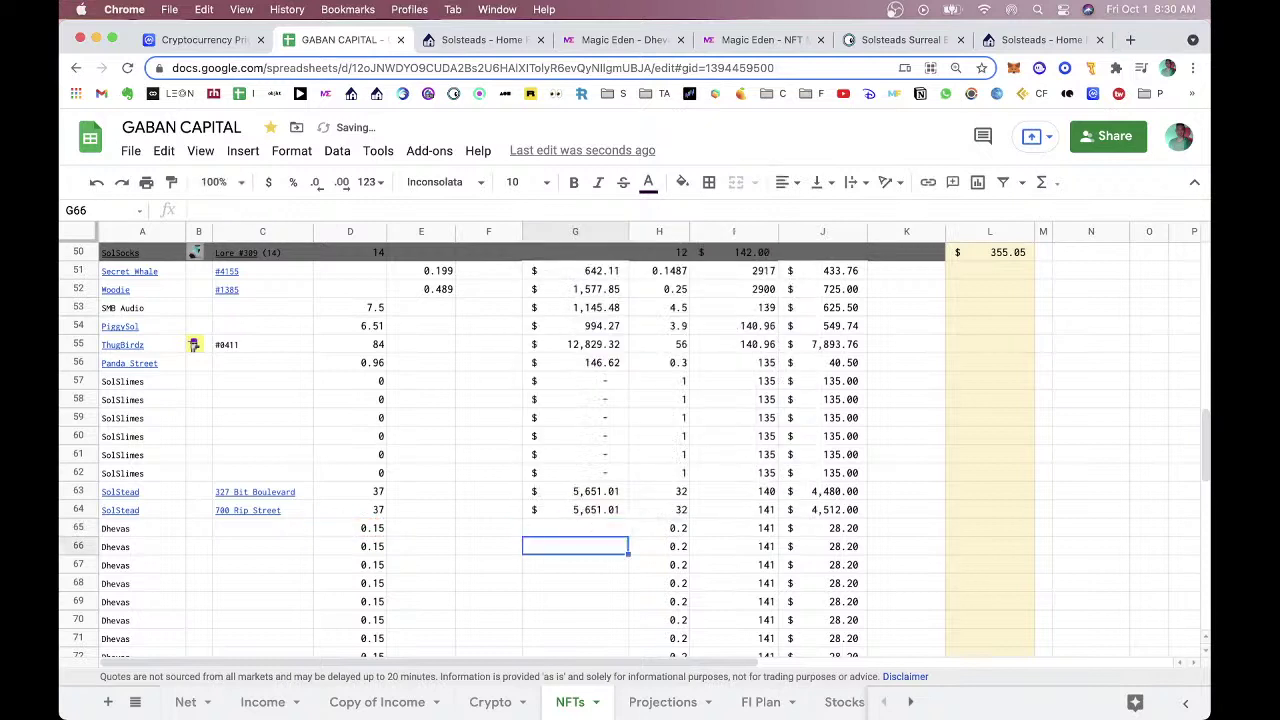
Copy the G65 formula to G66 and correct its price reference so it reads =SUM(D66*G1).
key(Up)
key(super+c)
key(Down)
key(super+v)
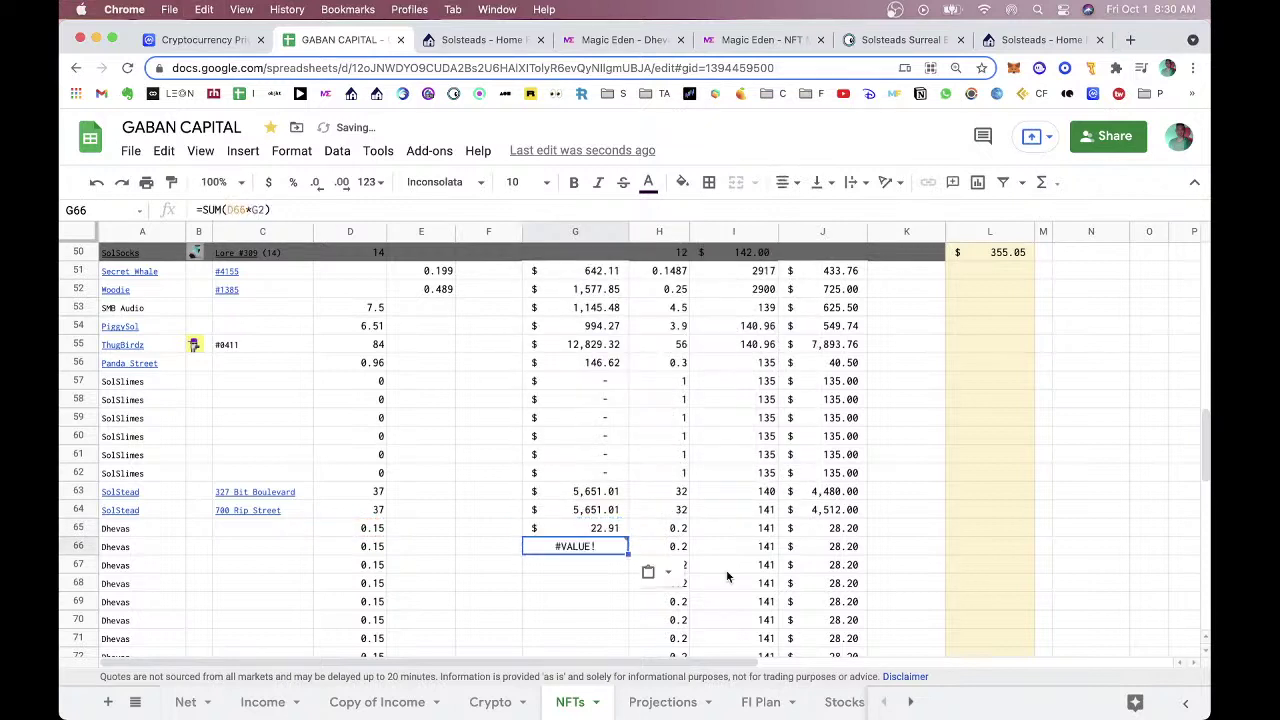
key(Return)
key(BackSpace)
text(1)
key(Return)
Copy the G66 formula to G67 and correct its price reference so it reads =SUM(D67*G1).
key(Up)
key(super+c)
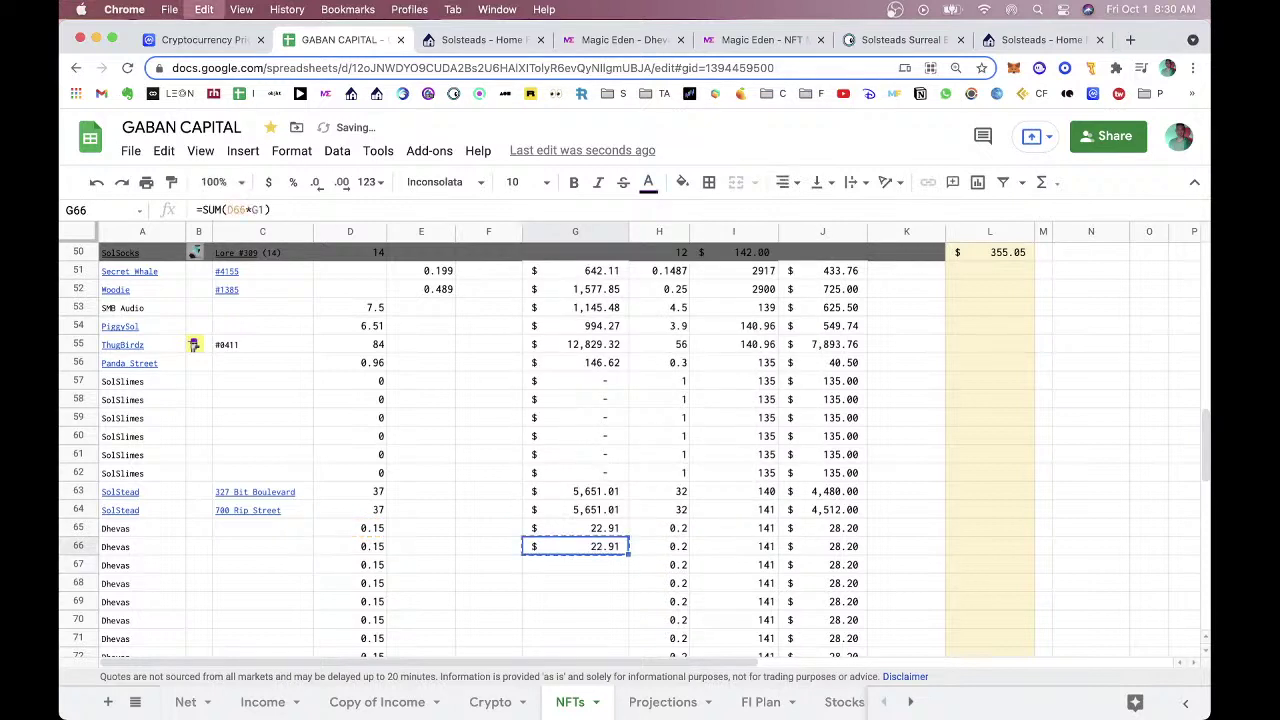
key(Down)
key(super+v)
key(Return)
key(BackSpace)
text(1)
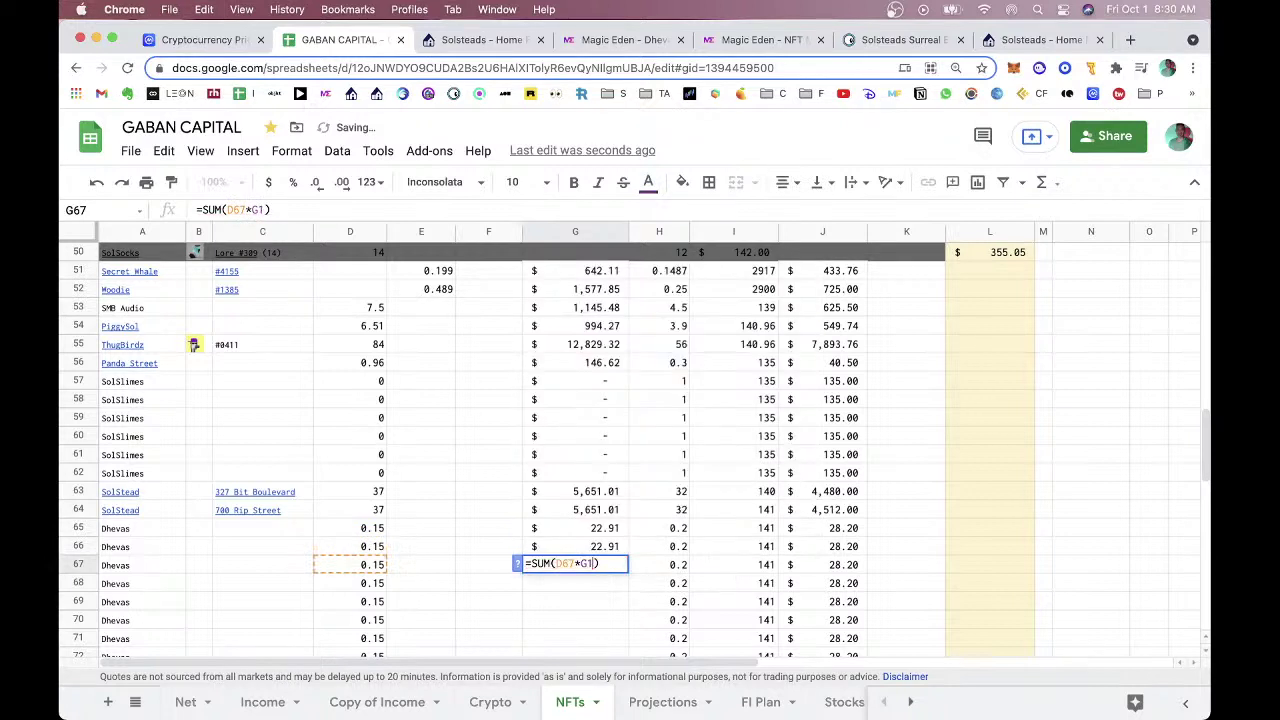
key(Return)
Copy the G67 formula to G68 and correct its price reference so it reads =SUM(D68*G1).
scroll(869, 392, down, 3)
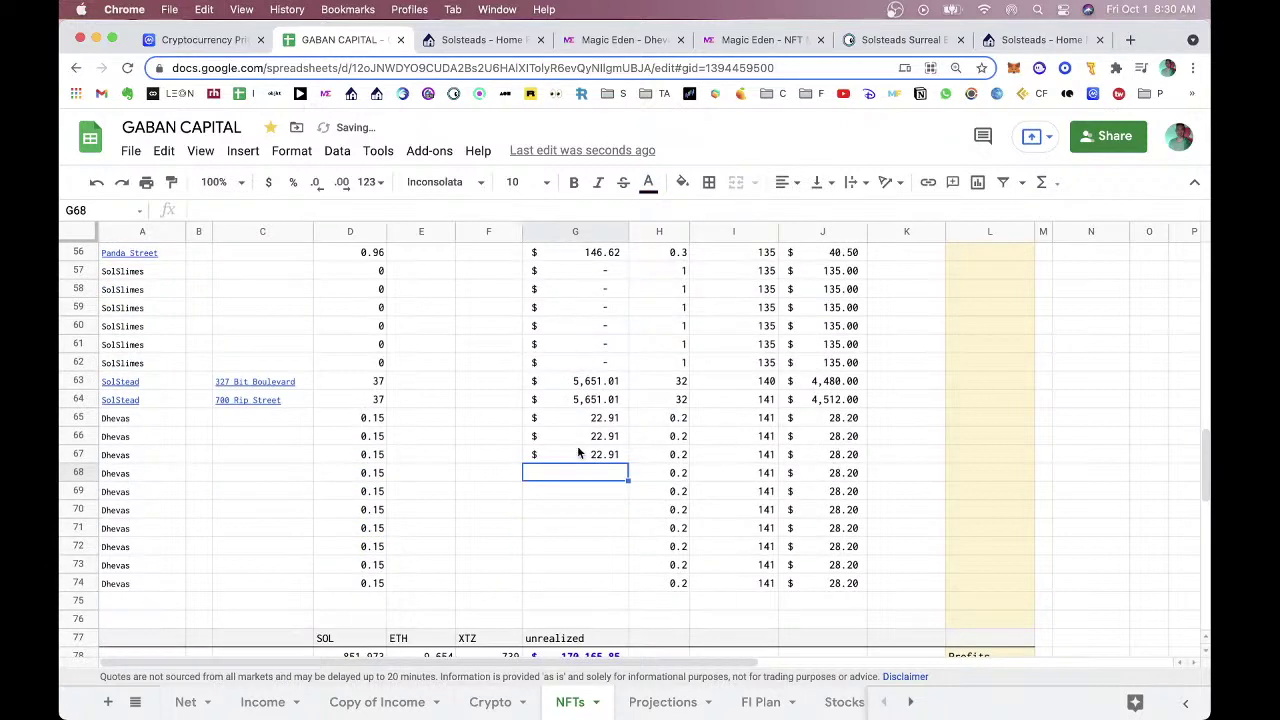
key(Up)
key(super+c)
key(Down)
key(super+v)
key(Return)
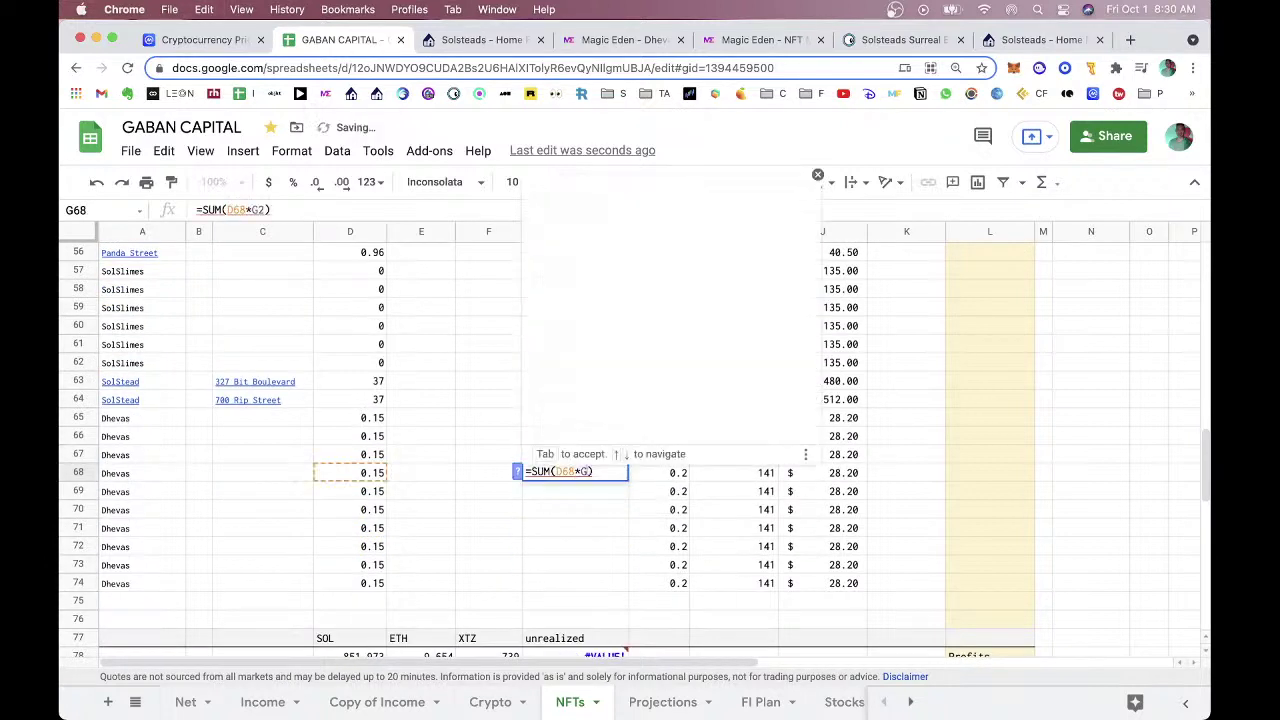
key(BackSpace)
text(1)
key(Return)
Copy the G68 formula to G69 and correct its price reference so it reads =SUM(D69*G1).
key(Up)
key(Down)
key(super+v)
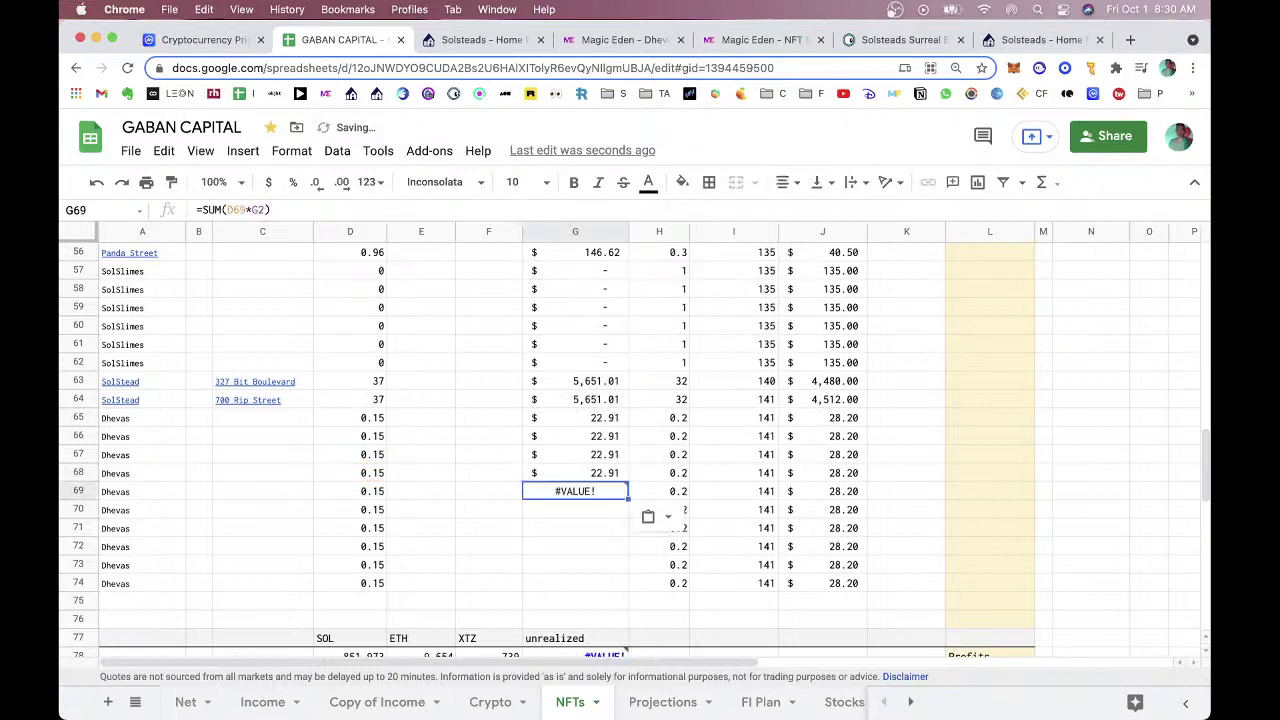
key(Return)
key(BackSpace)
text(1)
key(Return)
Copy the G69 formula to G70 and correct its price reference so it reads =SUM(D70*G1).
key(Up)
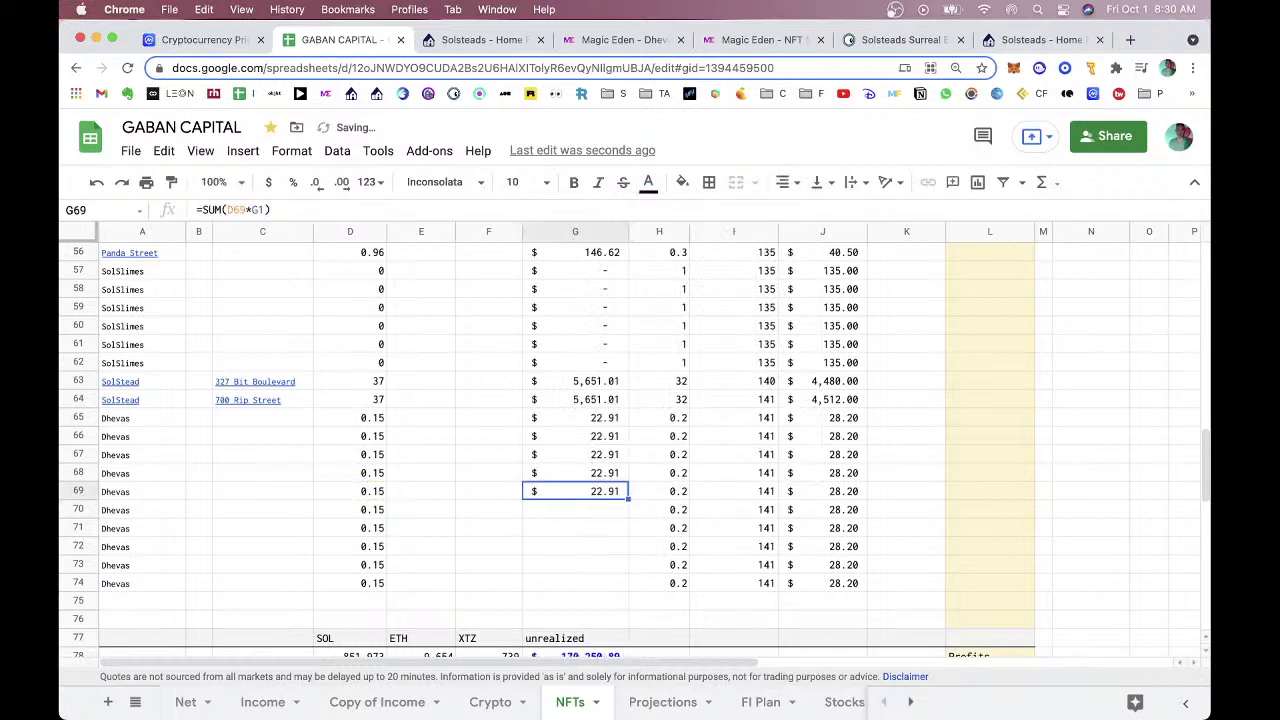
key(super+c)
key(Down)
key(super+v)
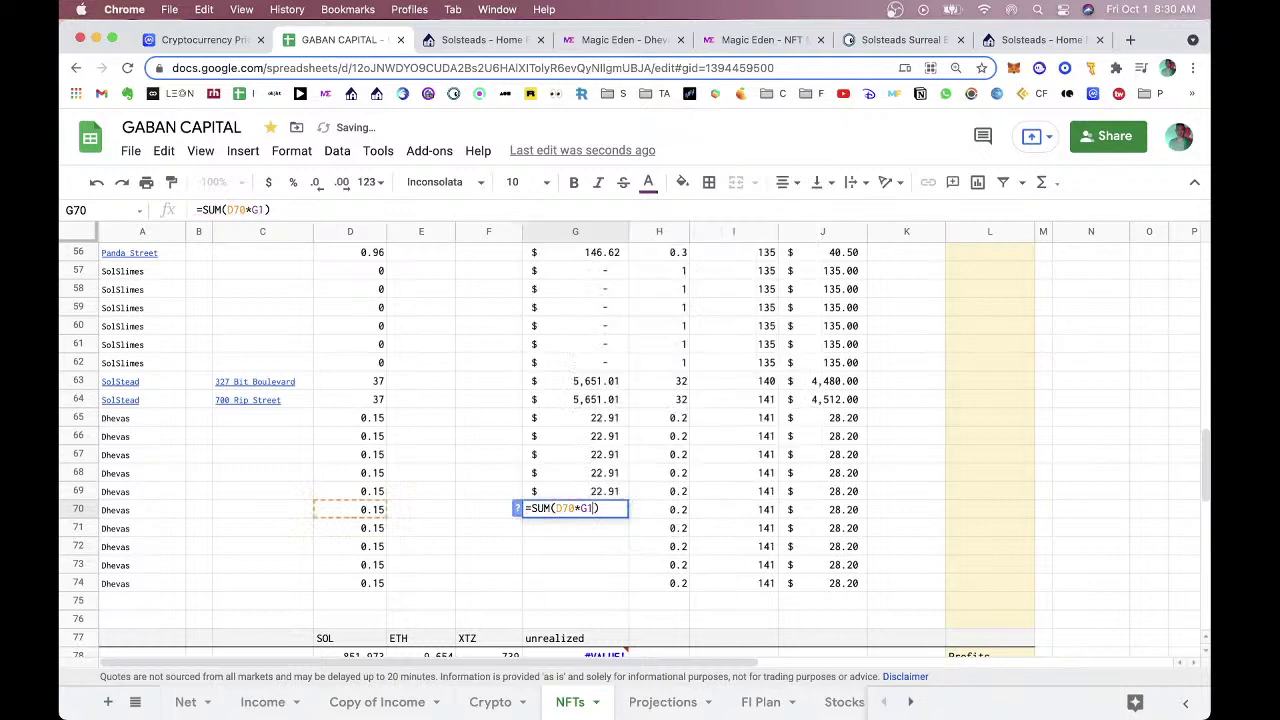
key(Return)
Copy the G70 formula to G71 and correct its price reference so it reads =SUM(D71*G1).
key(Up)
key(ctrl+c)
key(Down)
key(ctrl+v)
key(Return)
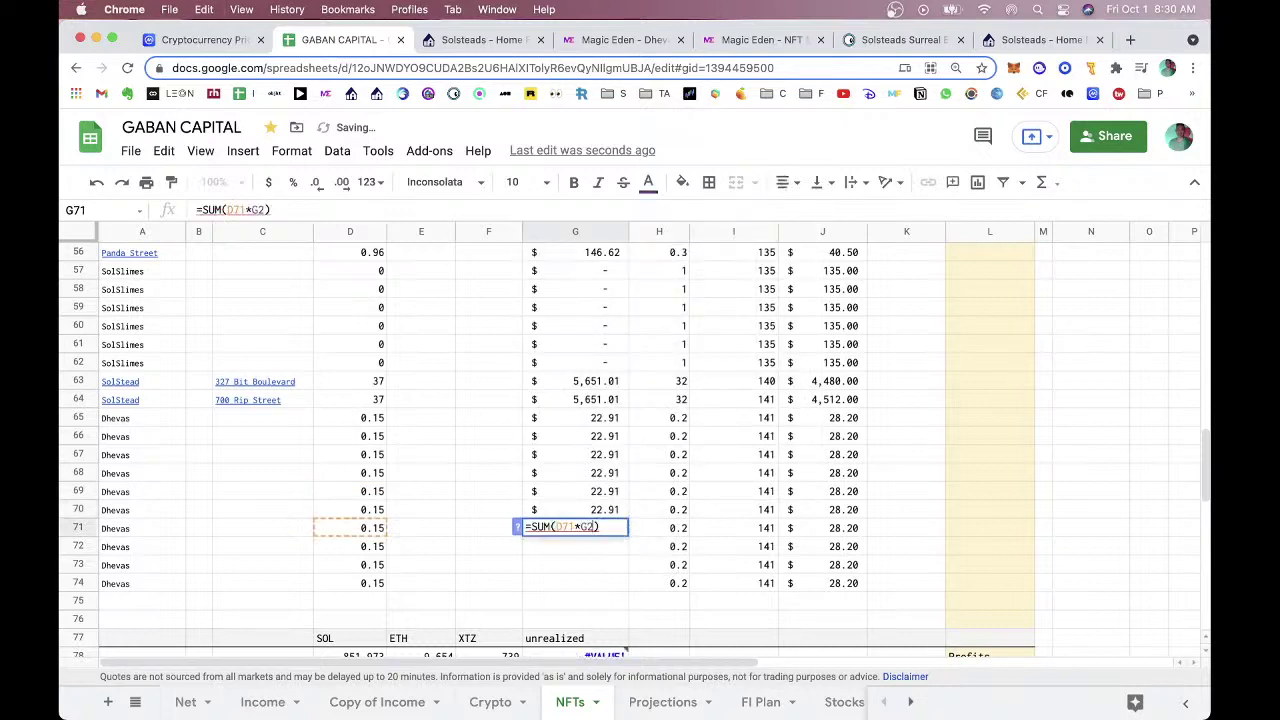
key(Return)
Copy the G71 formula to G72 and correct its price reference so it reads =SUM(D72*G1).
key(Up)
key(ctrl+c)
key(Down)
key(ctrl+v)
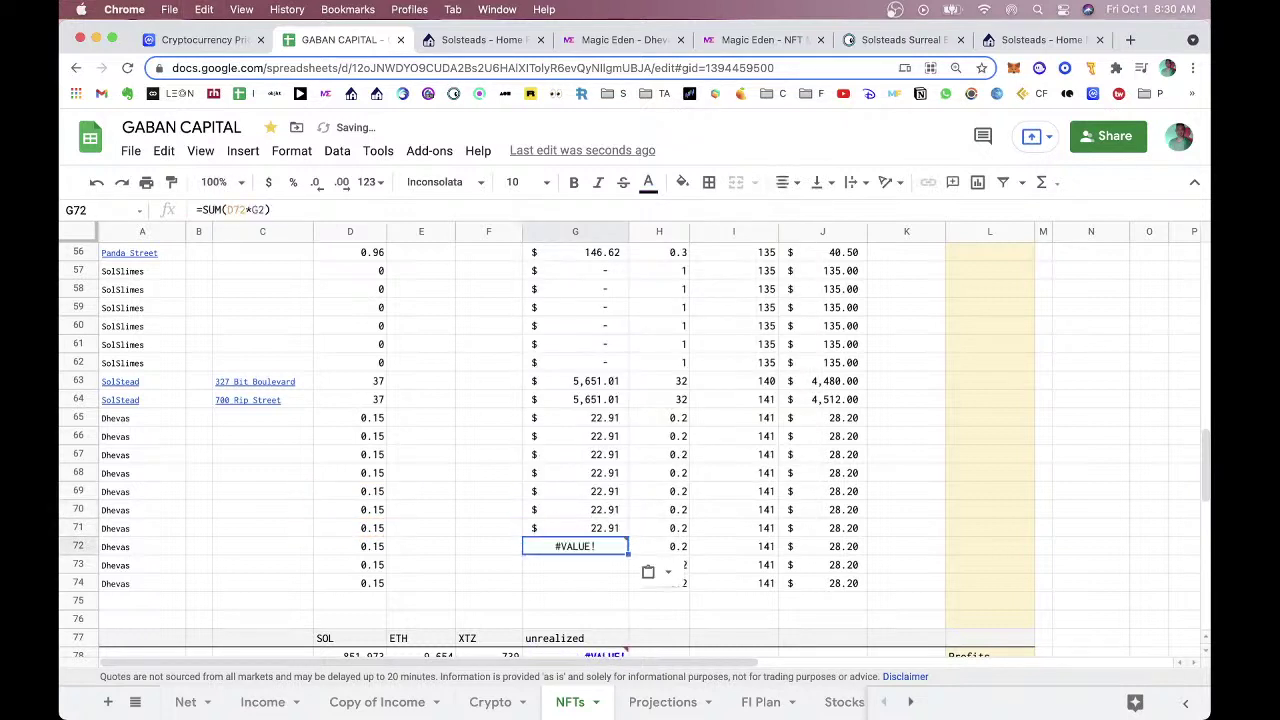
key(Return)
key(Return)
Copy the G72 formula to G73 and correct its price reference so it reads =SUM(D73*G1).
key(Up)
key(ctrl+c)
key(Down)
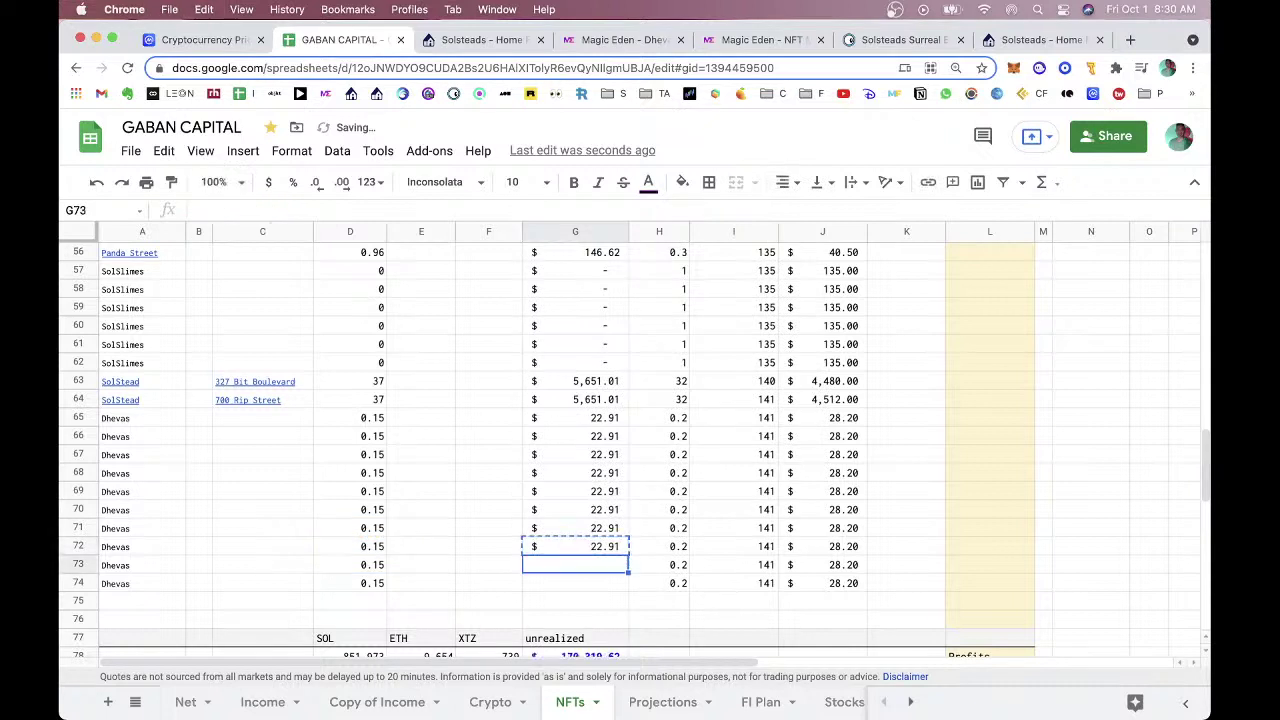
key(ctrl+v)
key(Return)
key(Return)
Copy the G73 formula to G74 and correct its price reference so it reads =SUM(D74*G1).
key(Up)
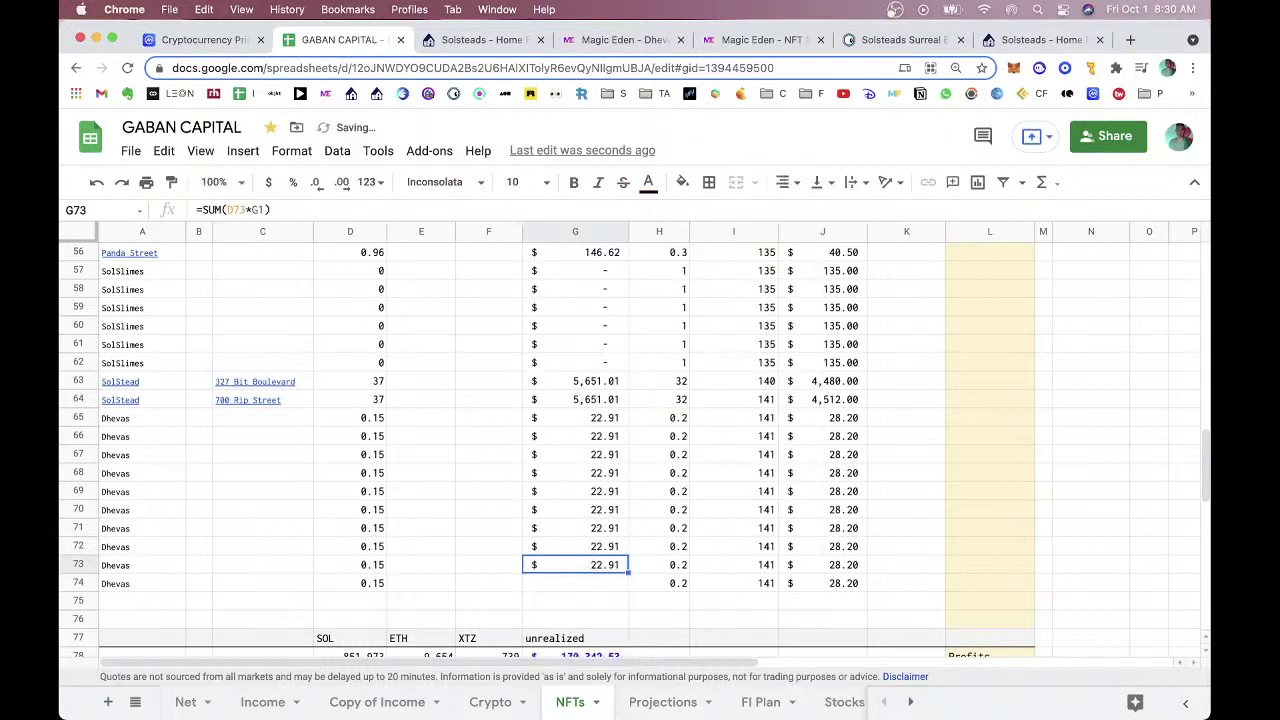
key(ctrl+c)
key(Down)
key(ctrl+v)
key(Return)
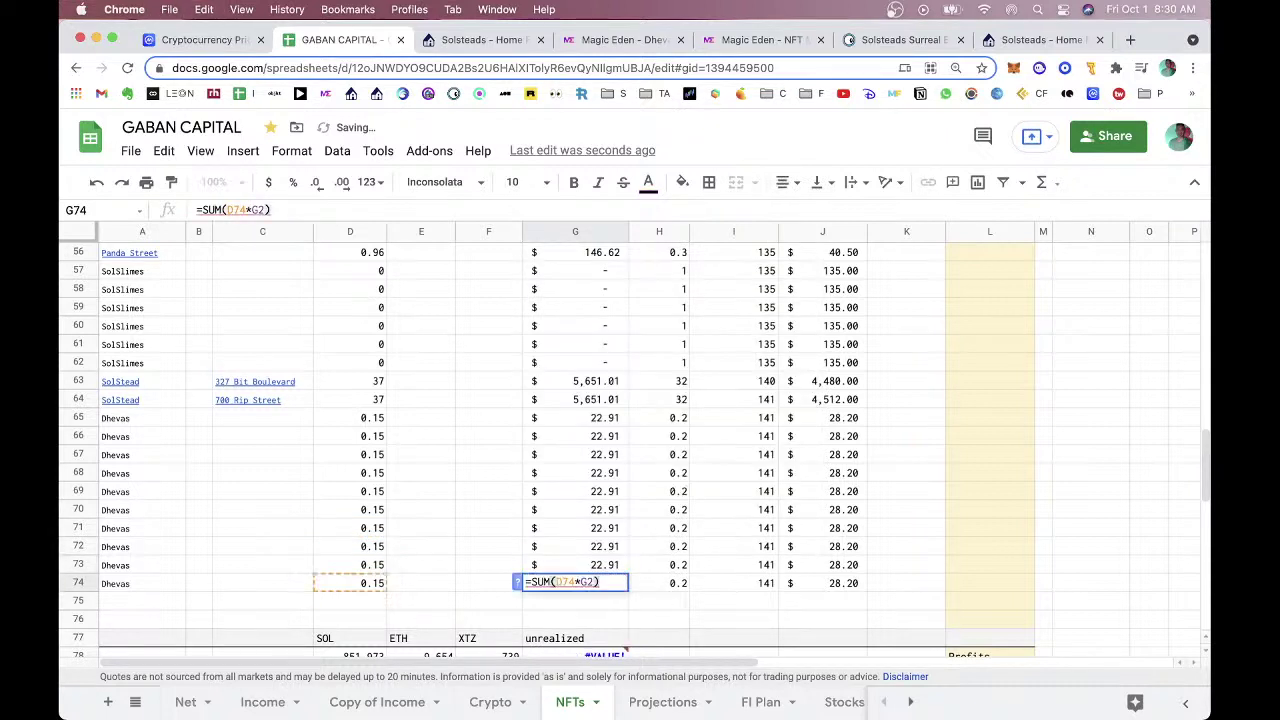
key(Return)
scroll(624, 398, down, 2)
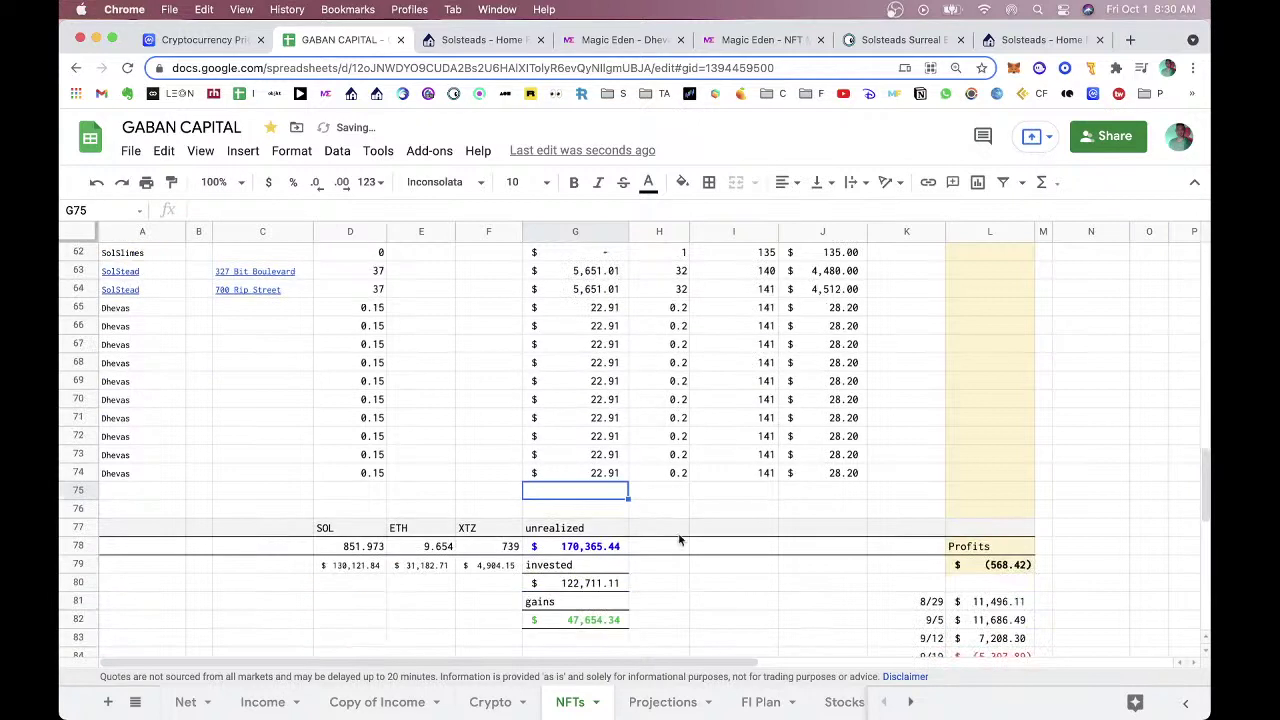
click(733, 566)
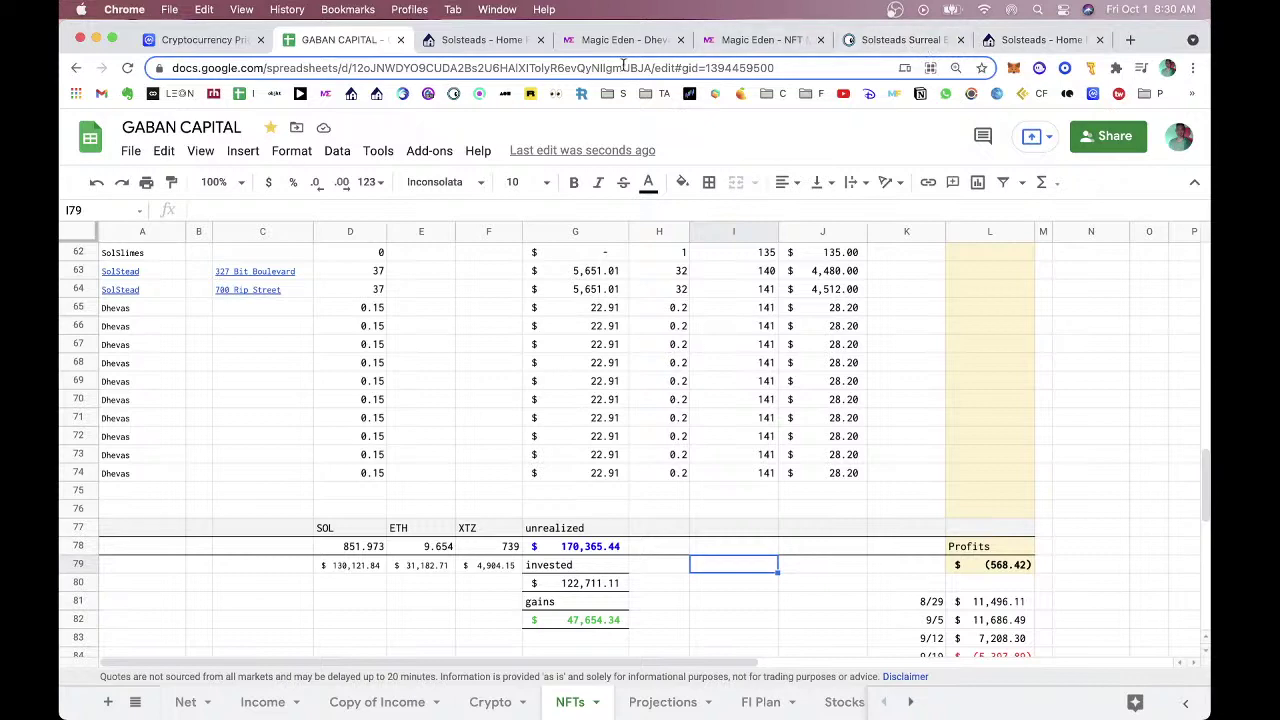
Switch back to the Dhevas Neon Fashion collection on Magic Eden and review its cheapest listings.
click(765, 40)
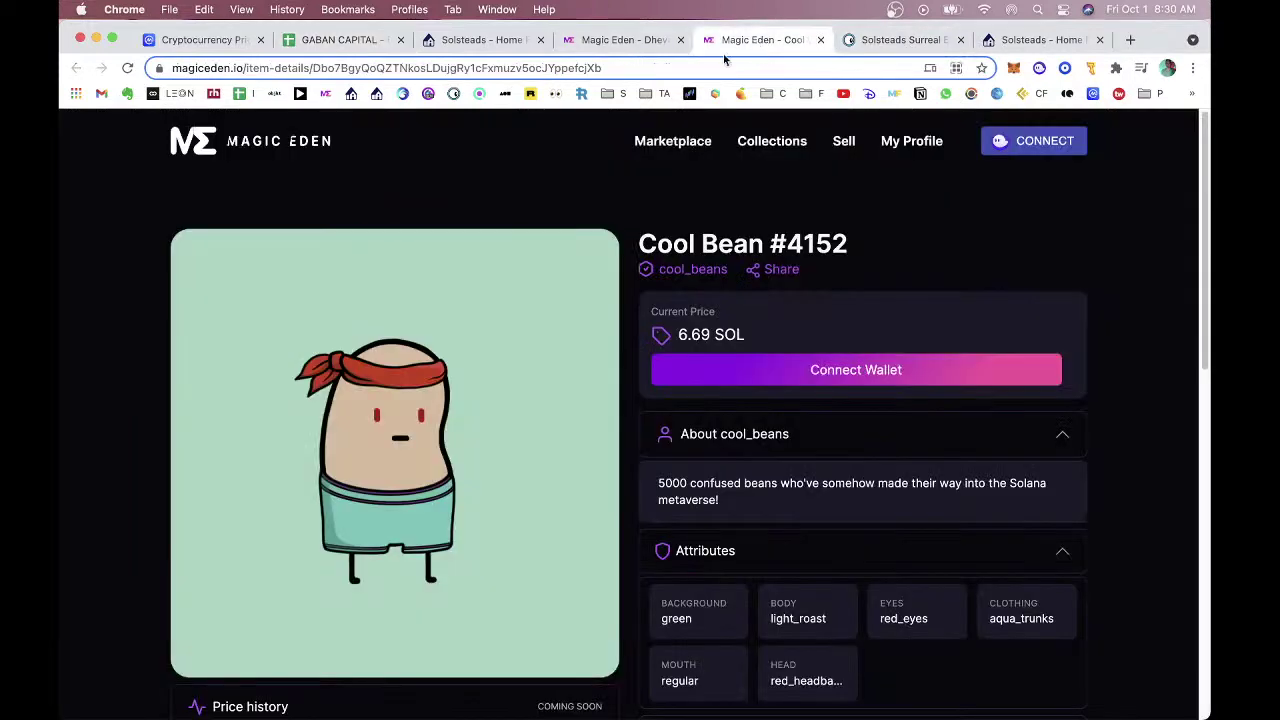
click(623, 39)
scroll(550, 304, down, 5)
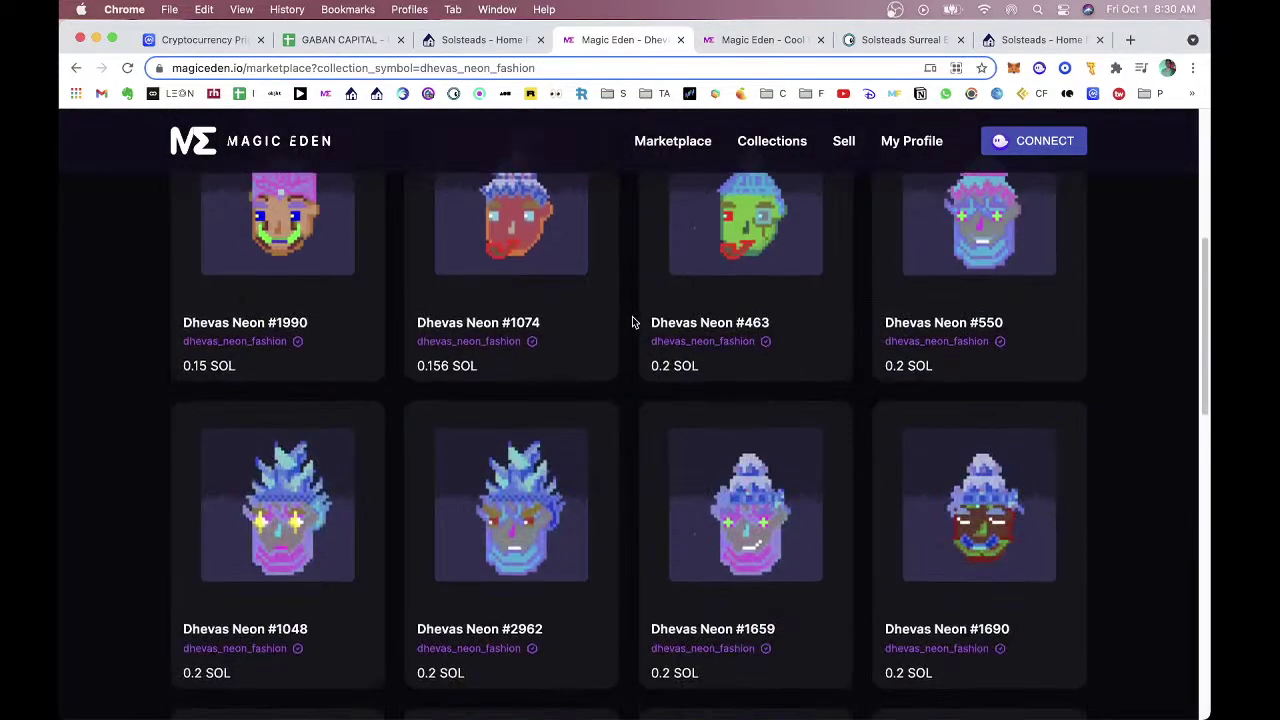
scroll(635, 323, up, 2)
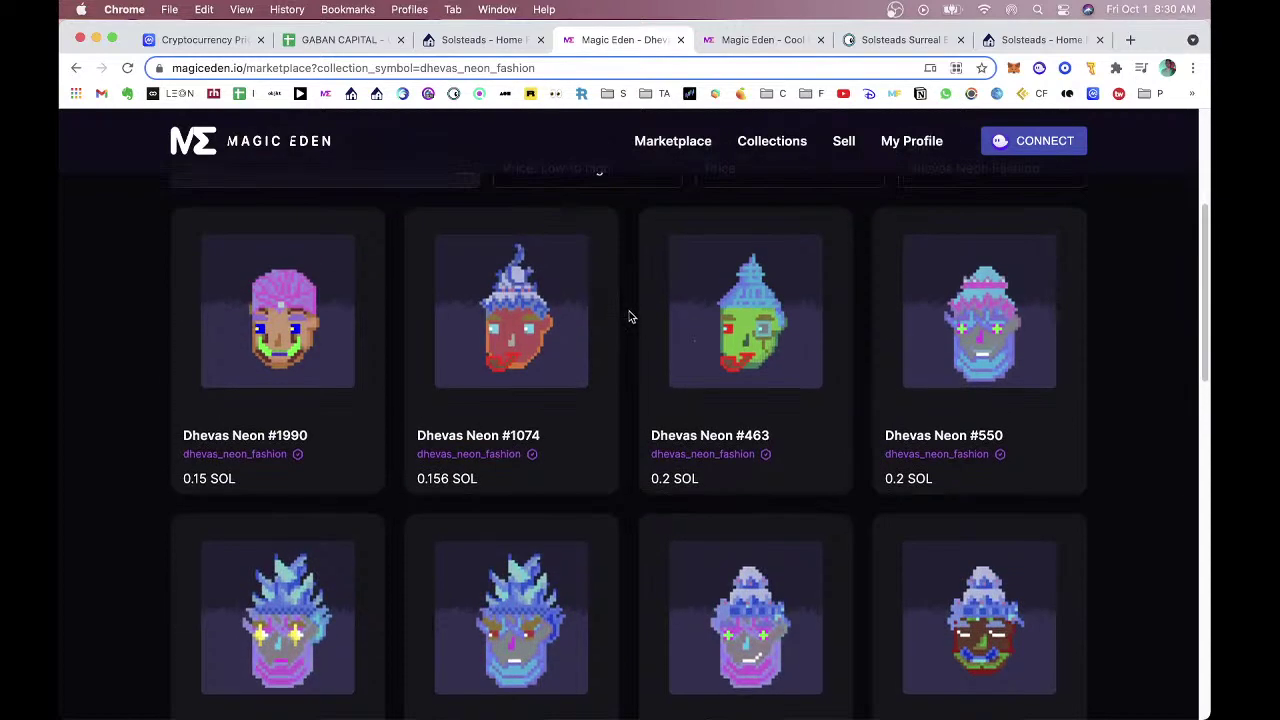
scroll(630, 317, up, 3)
Sort the Dhevas Neon Fashion listings by Price: High to low and browse the most expensive ones.
click(627, 330)
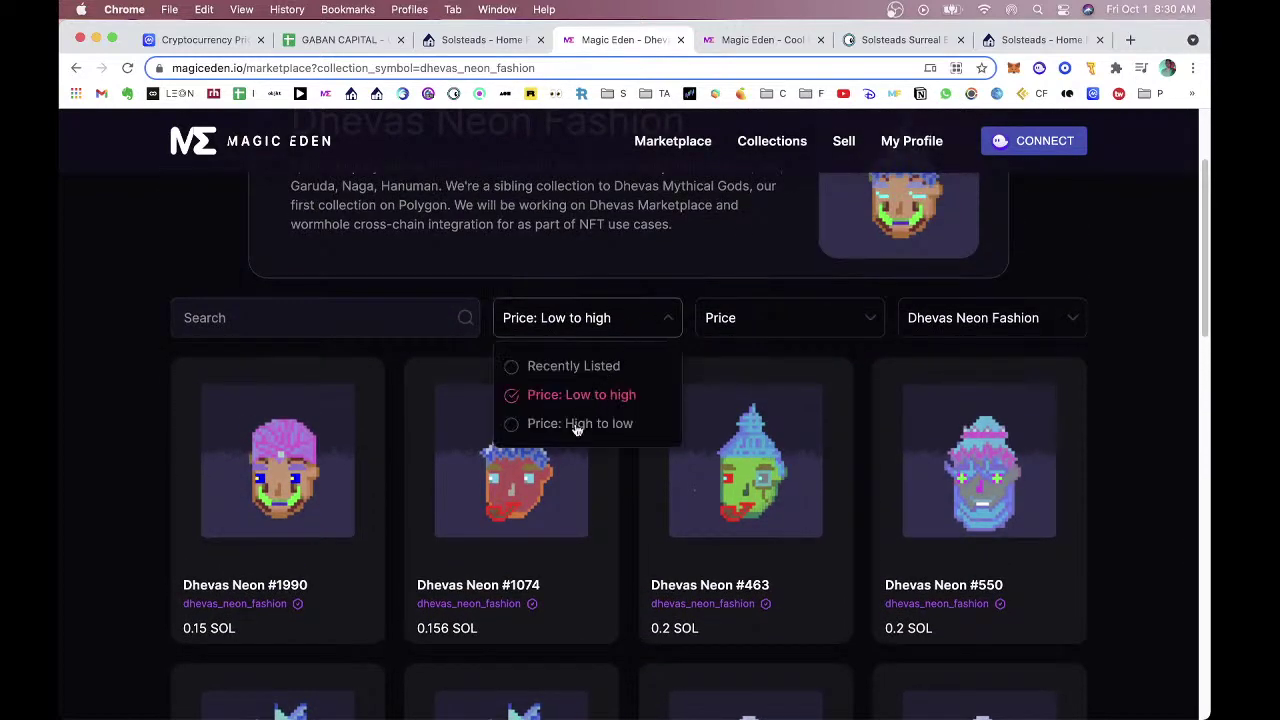
click(577, 424)
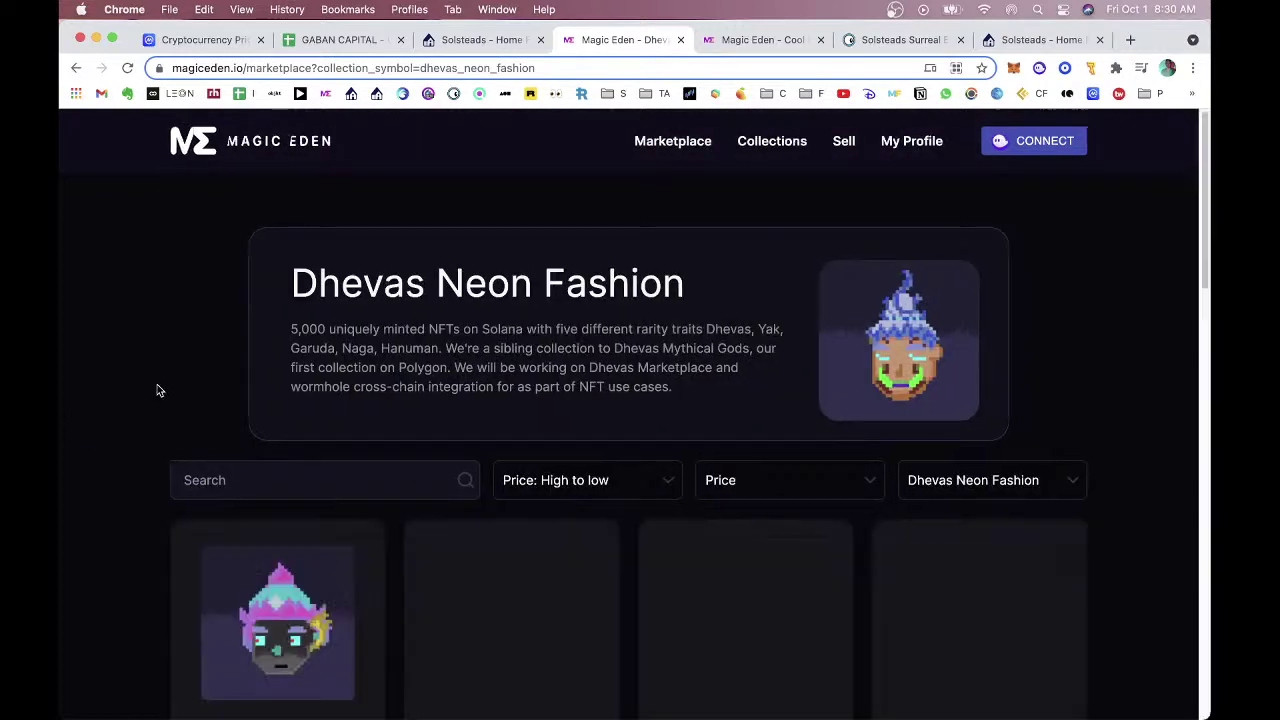
scroll(160, 384, down, 5)
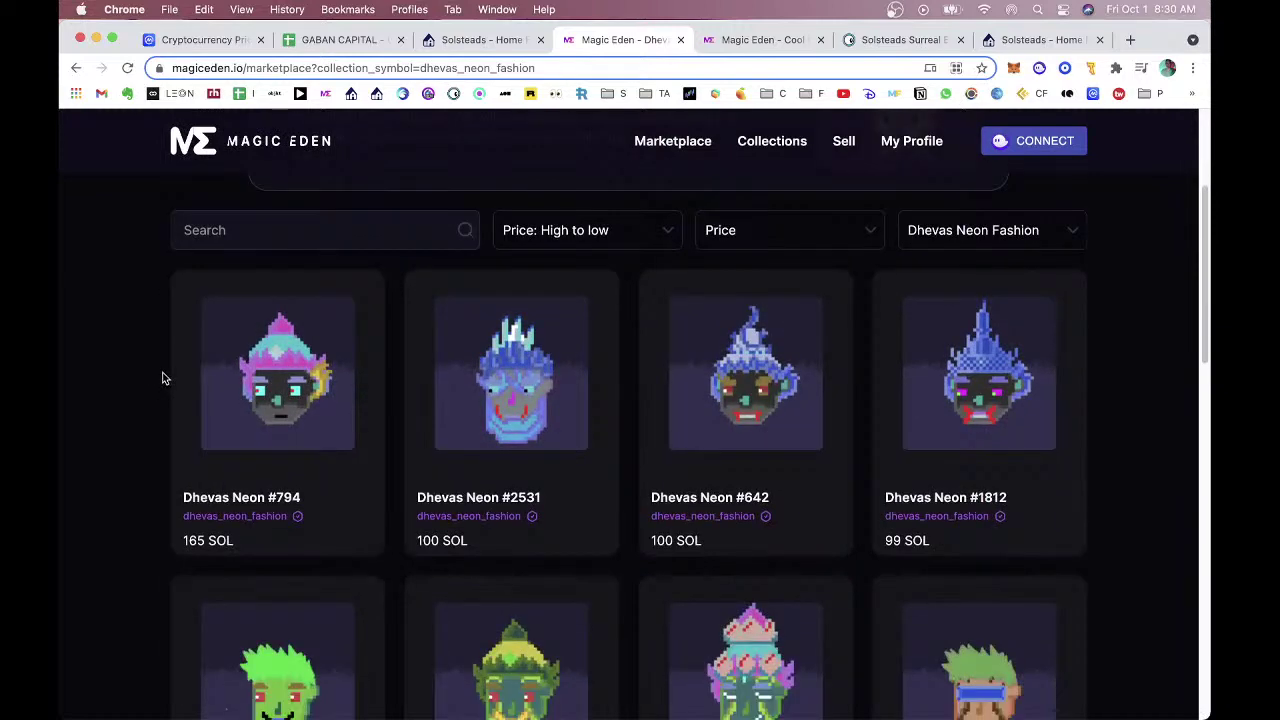
scroll(160, 384, down, 6)
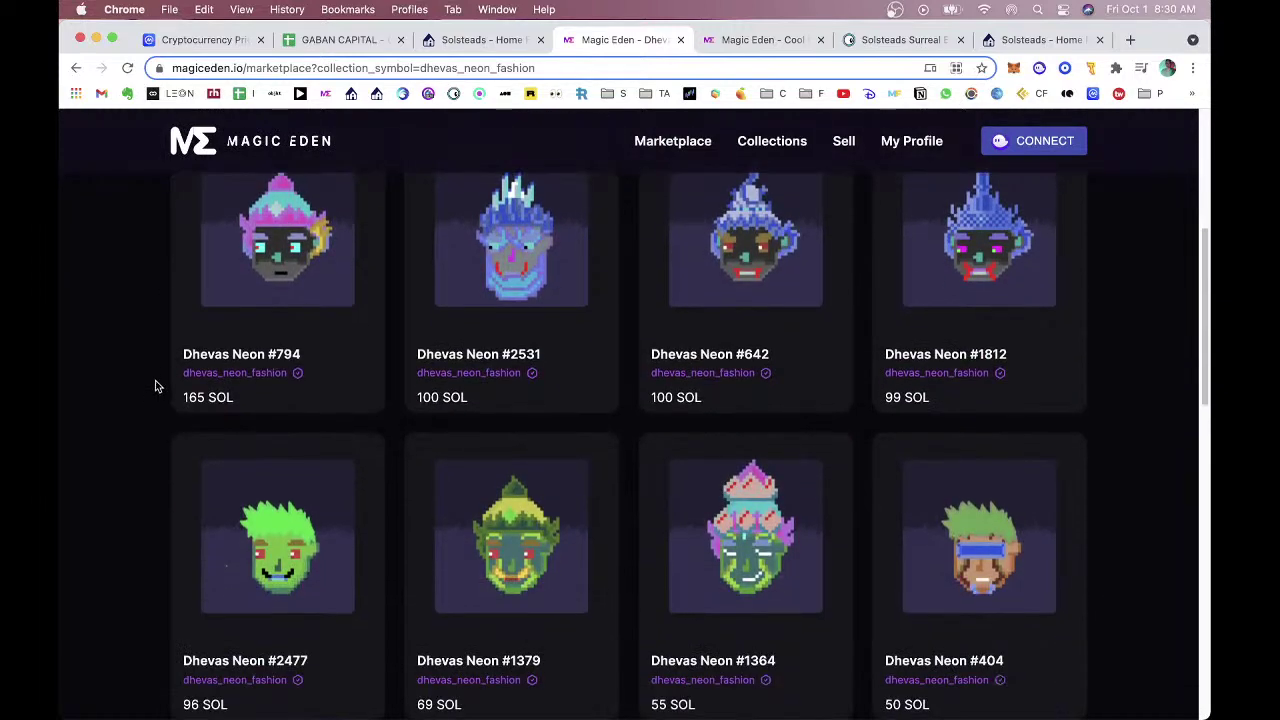
Browse the remaining expensive Dhevas Neon listings and re-sort the collection by Price: Low to high.
scroll(153, 387, down, 8)
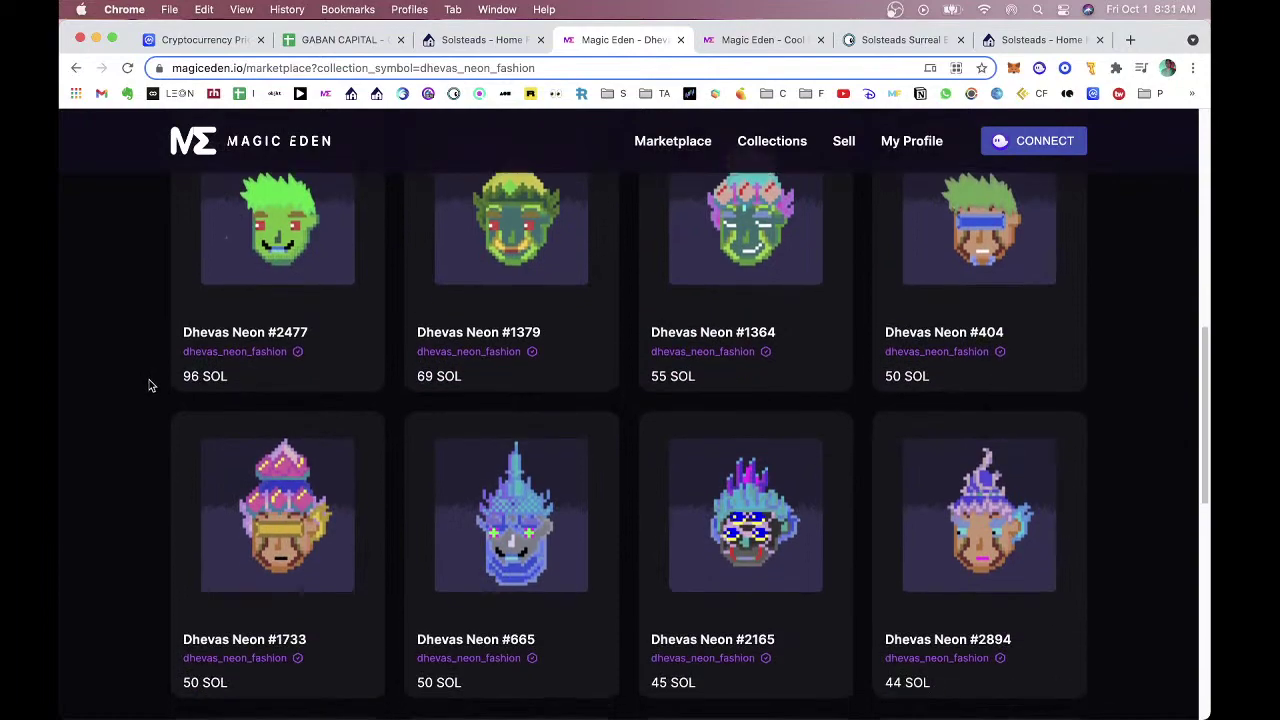
scroll(150, 382, down, 8)
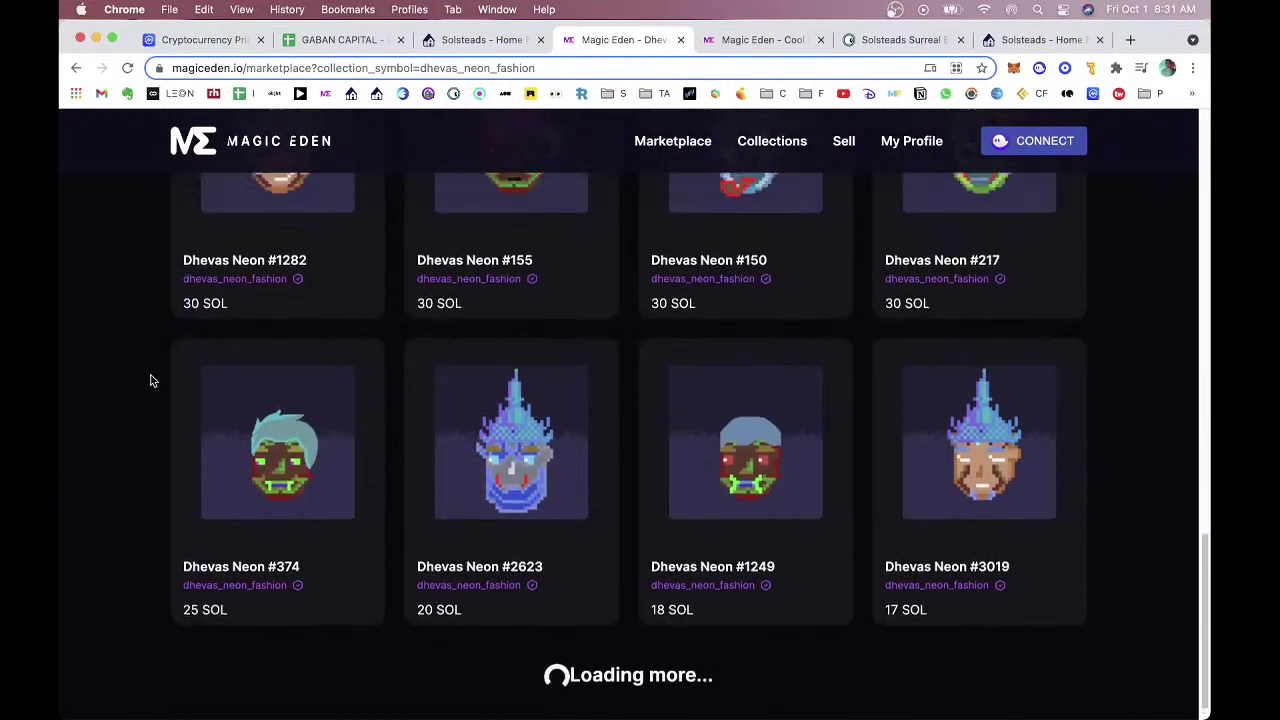
scroll(153, 380, up, 3)
scroll(152, 372, down, 15)
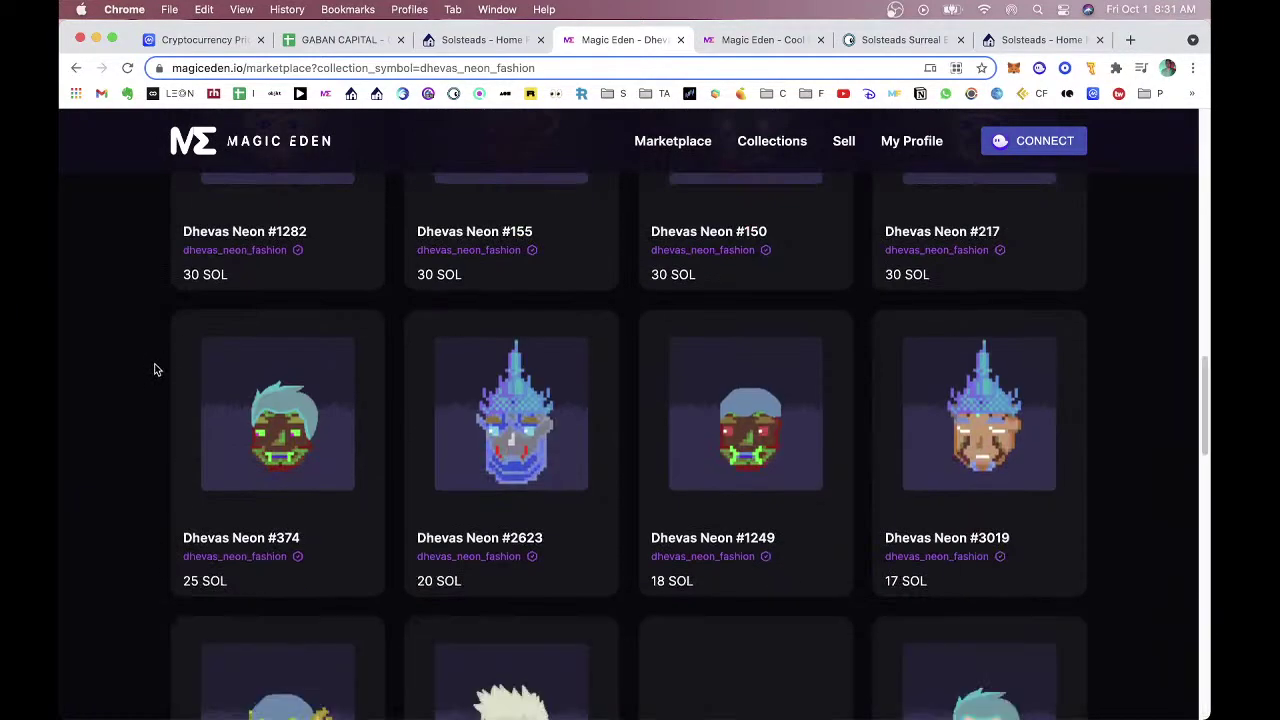
scroll(556, 185, up, 20)
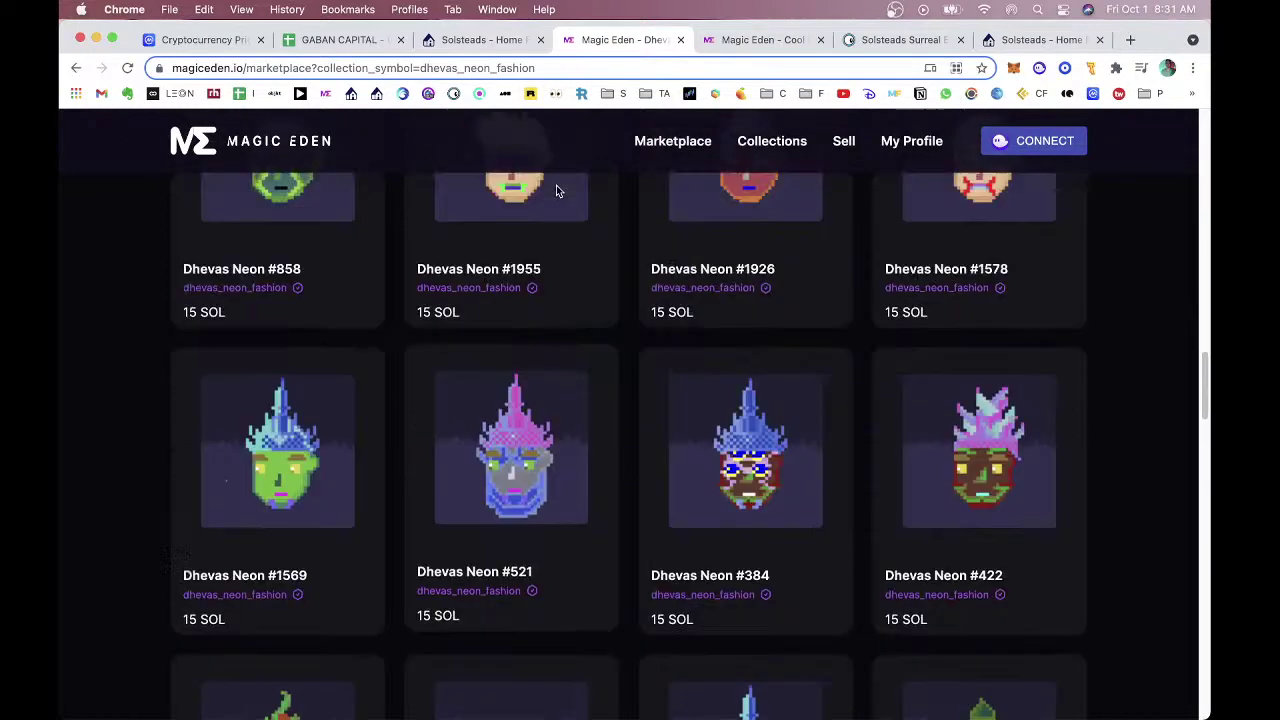
scroll(678, 370, up, 5)
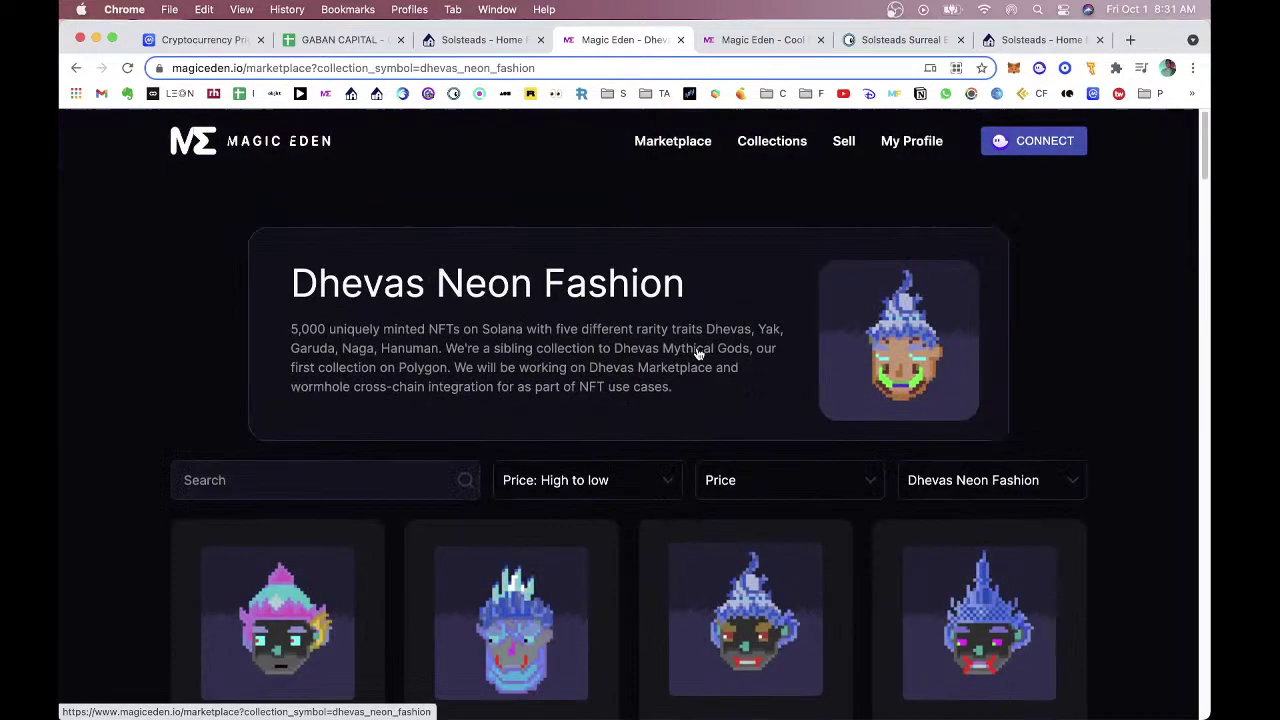
click(671, 480)
click(598, 558)
Run a web search for "Dhevas NFTs SOL" in the tab showing the Cool Bean item.
click(729, 42)
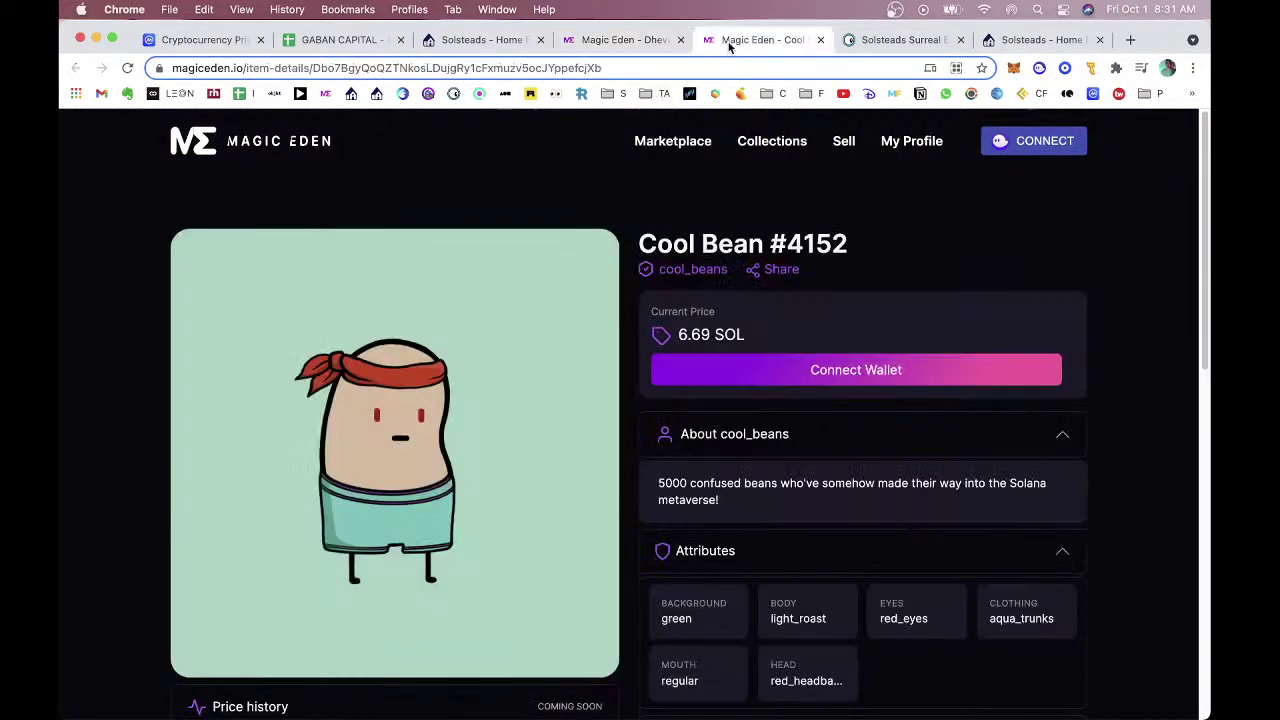
click(672, 67)
text($ 22.91)
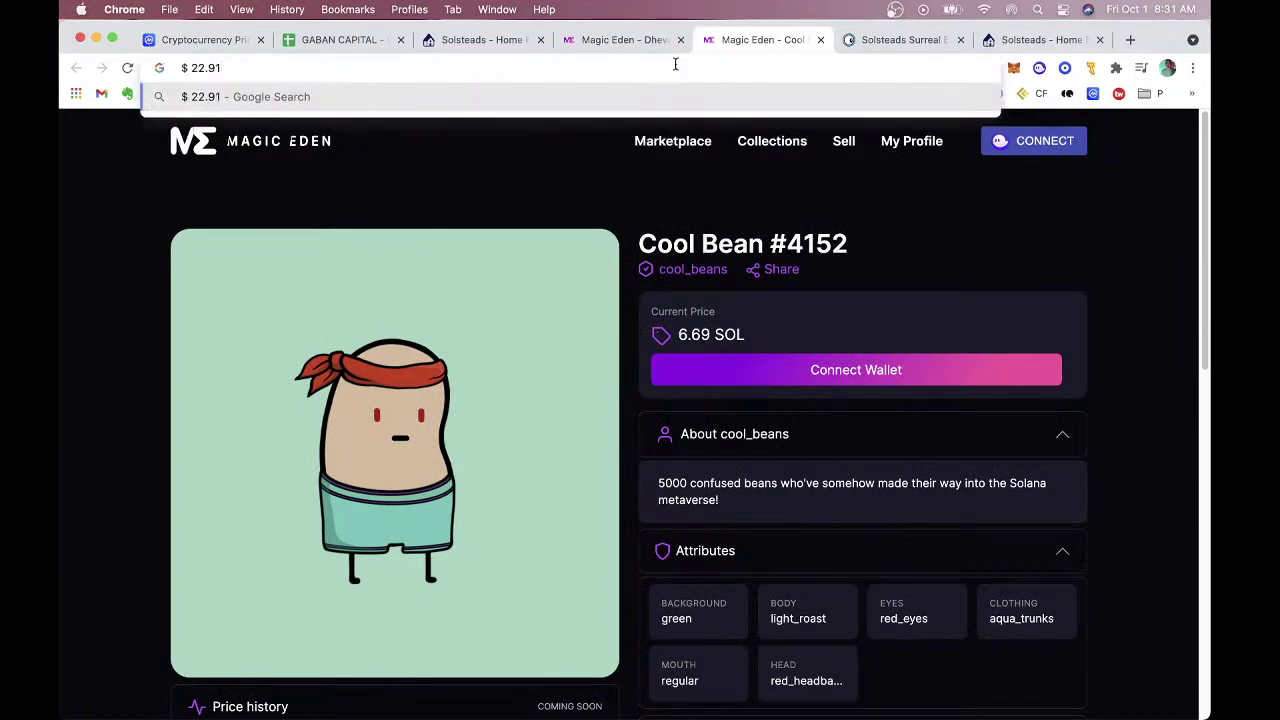
text(Dhevas)
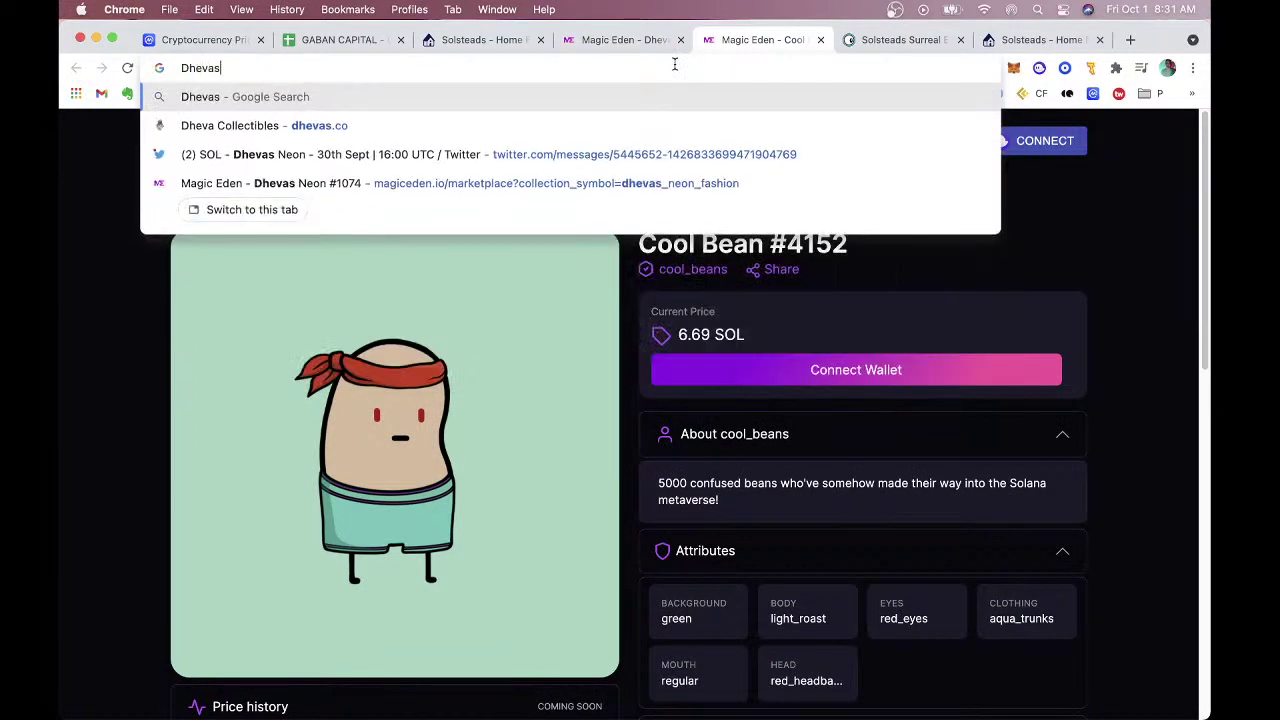
text( NFTs SO)
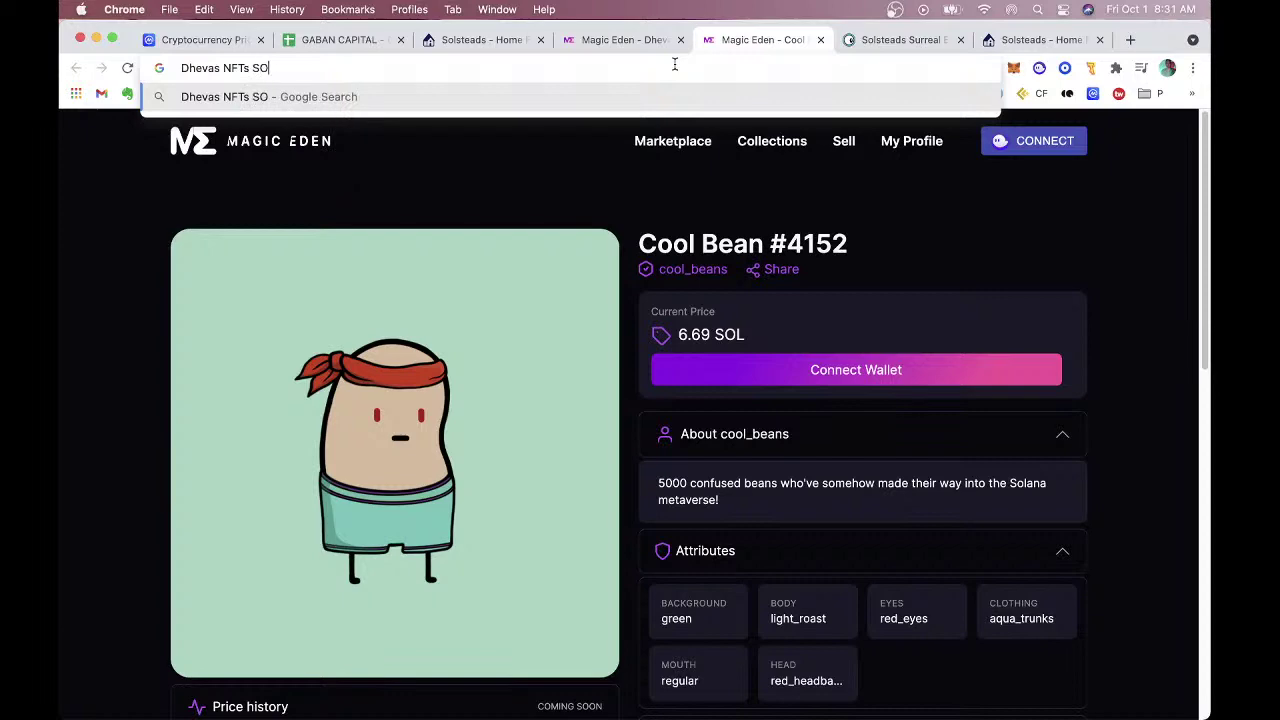
text(L)
key(Return)
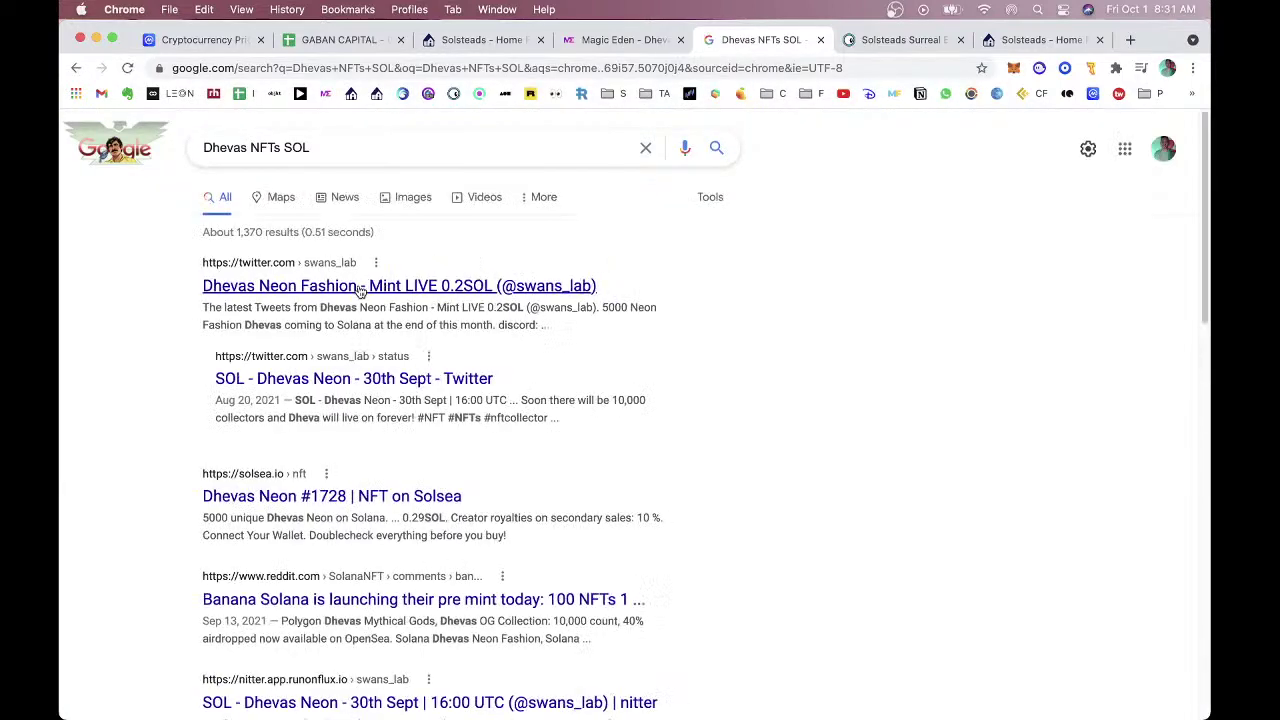
Open the dhevas.co website through the project's Twitter profile, close the Twitter tab and find the type rarity chart.
click(360, 289)
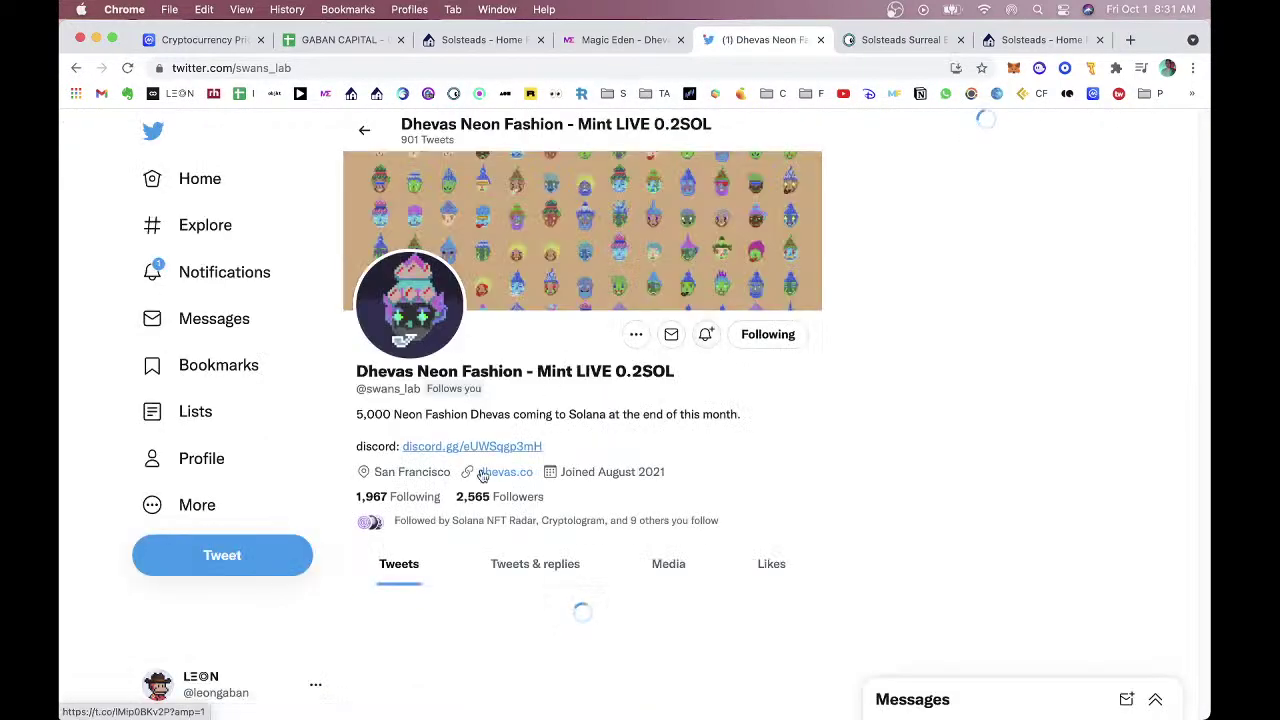
click(482, 476)
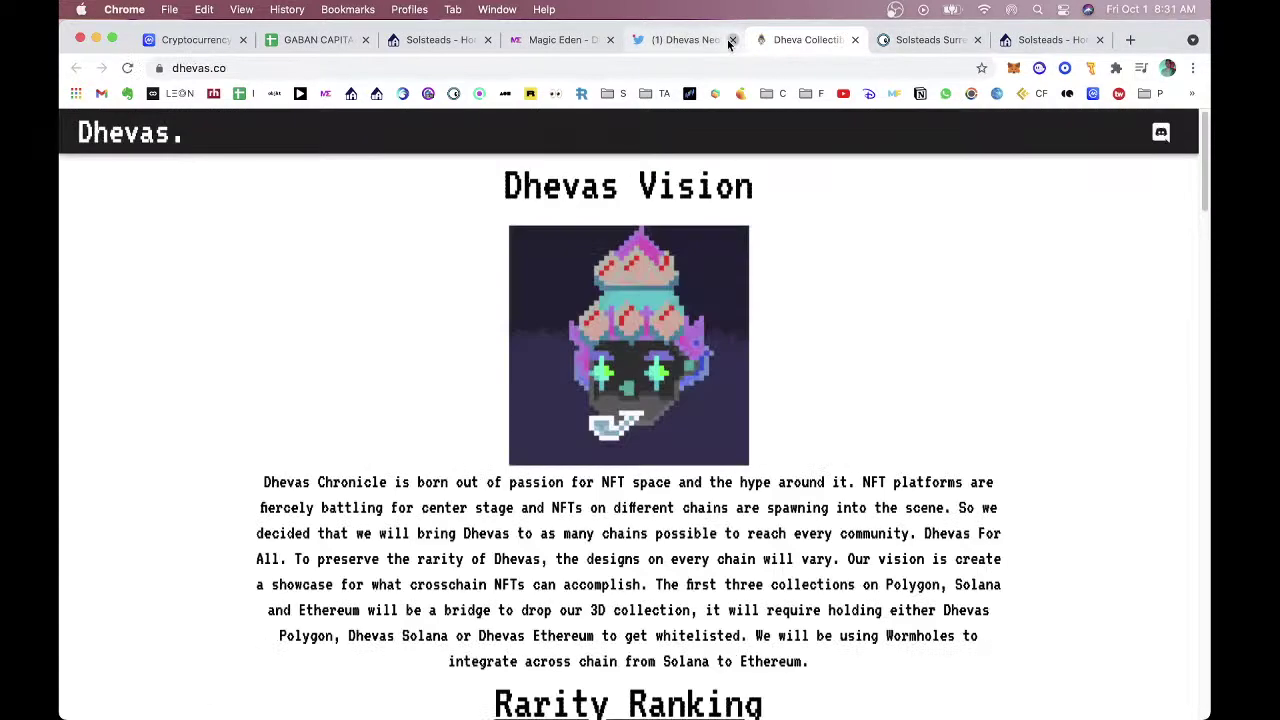
click(731, 41)
scroll(838, 355, down, 7)
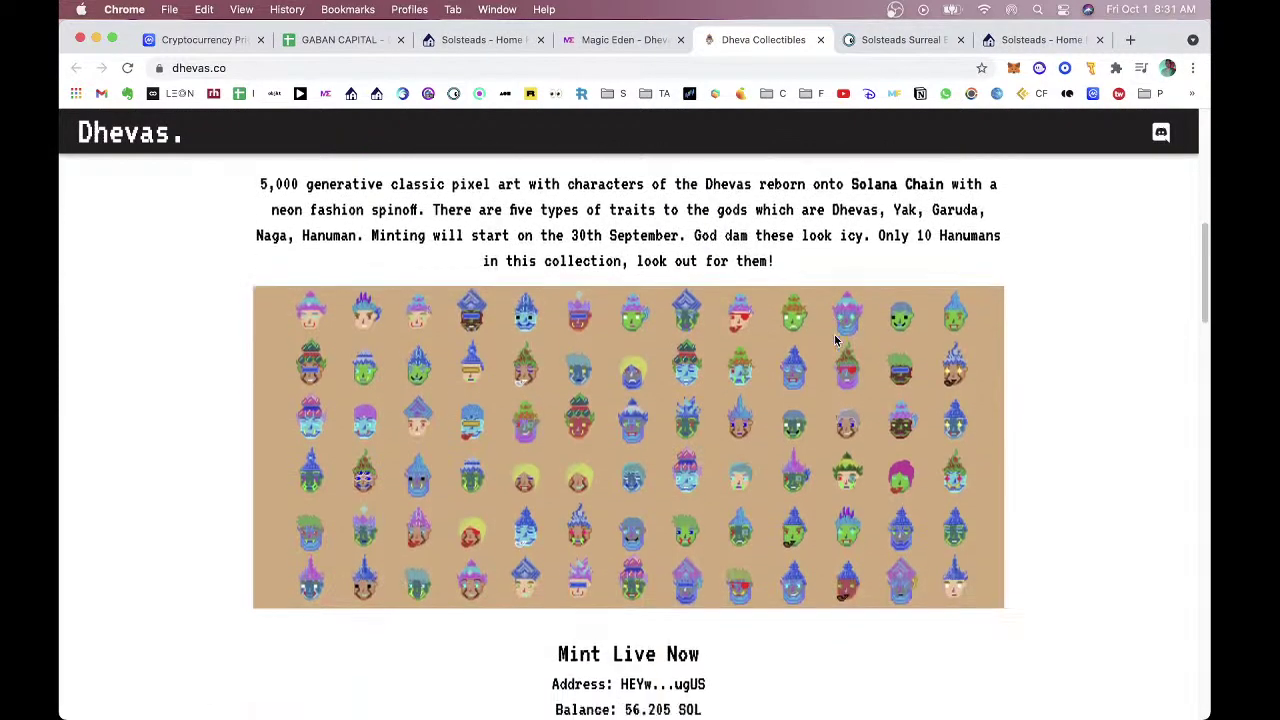
scroll(835, 341, down, 10)
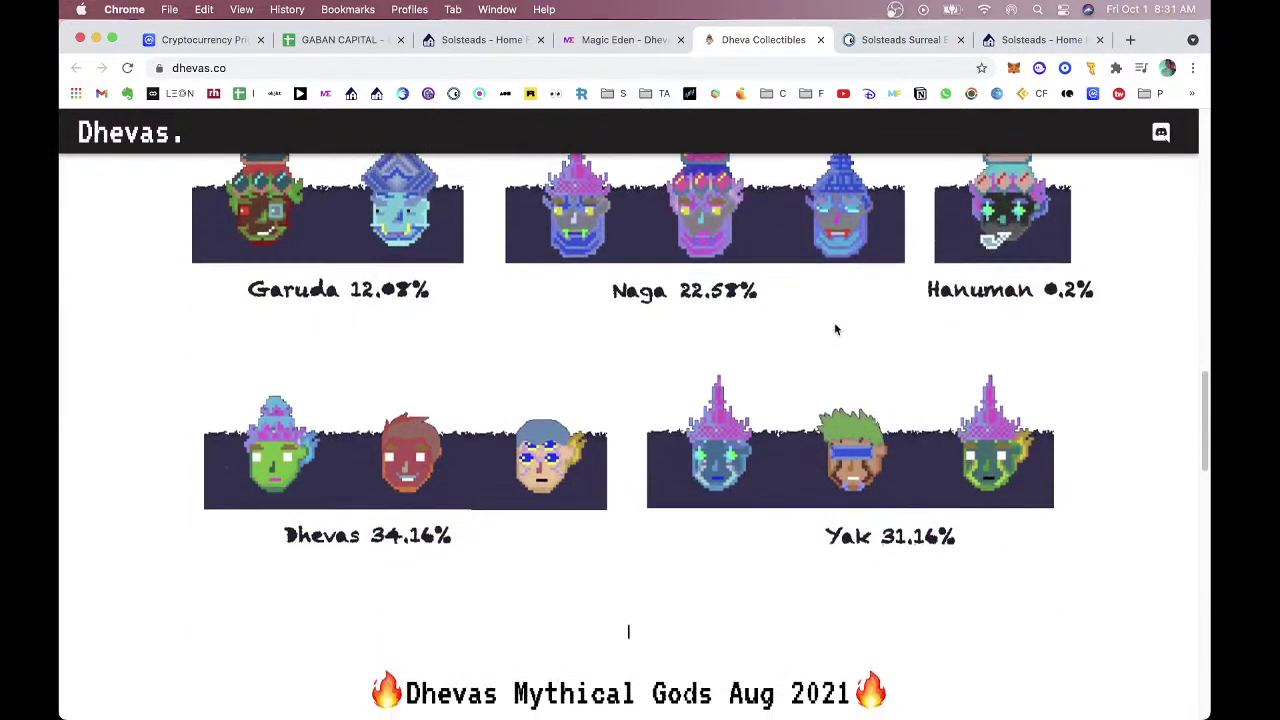
scroll(870, 340, up, 1)
Narrow the browser window, detach the dhevas.co tab into its own window beside it, and widen the original window slightly.
drag(1210, 715, 566, 706)
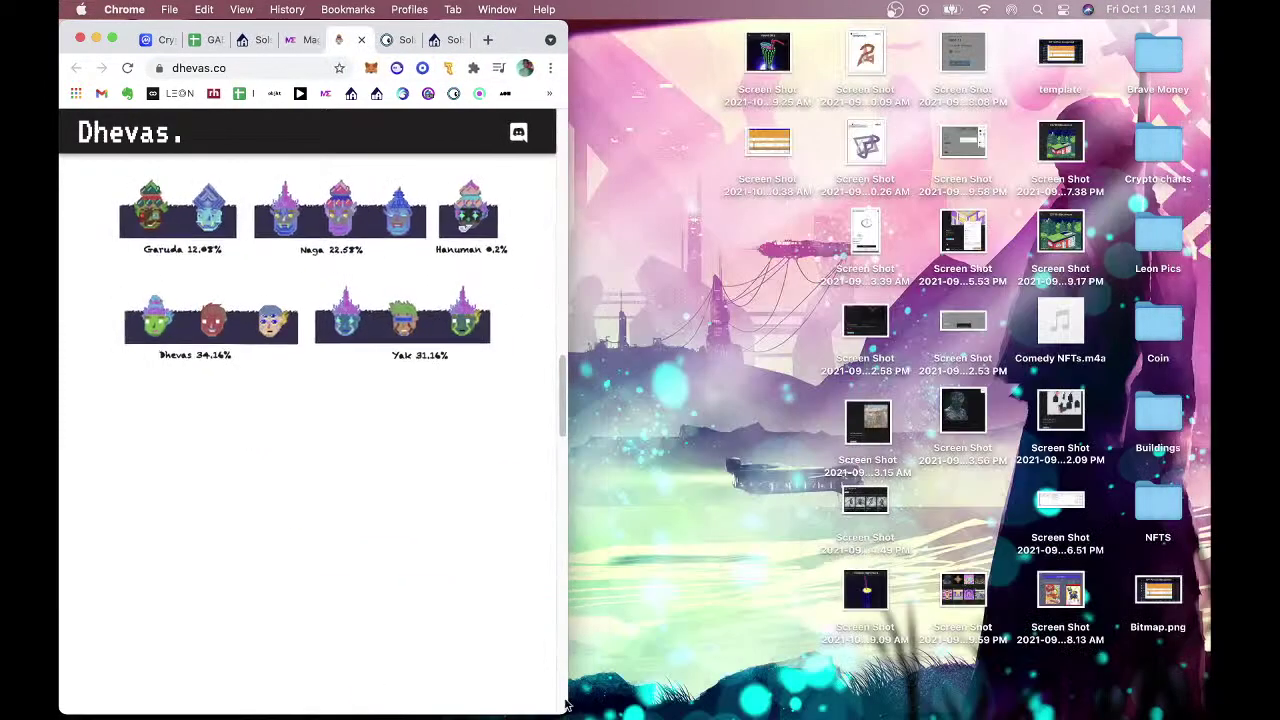
drag(346, 38, 820, 40)
click(521, 167)
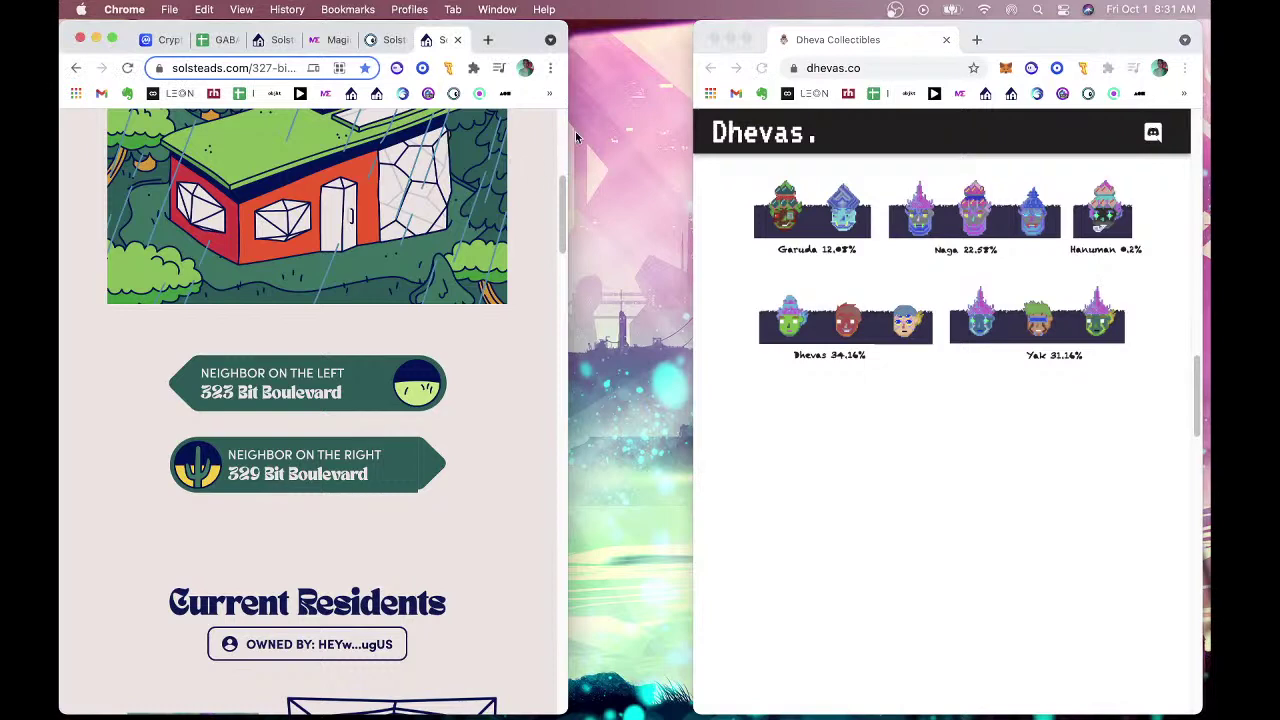
drag(568, 137, 815, 137)
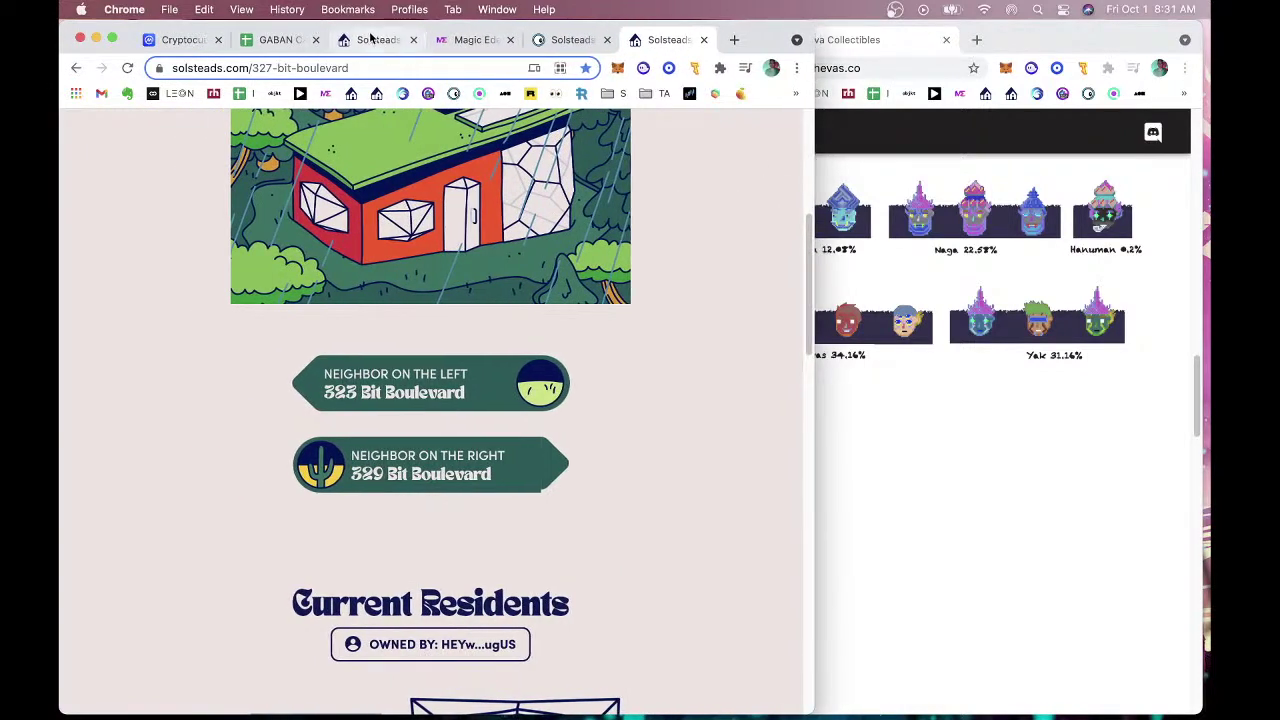
Bring up the cheapest Dhevas Neon Fashion listings on Magic Eden and reposition the dhevas.co window beside them.
click(370, 38)
click(470, 39)
scroll(716, 304, down, 10)
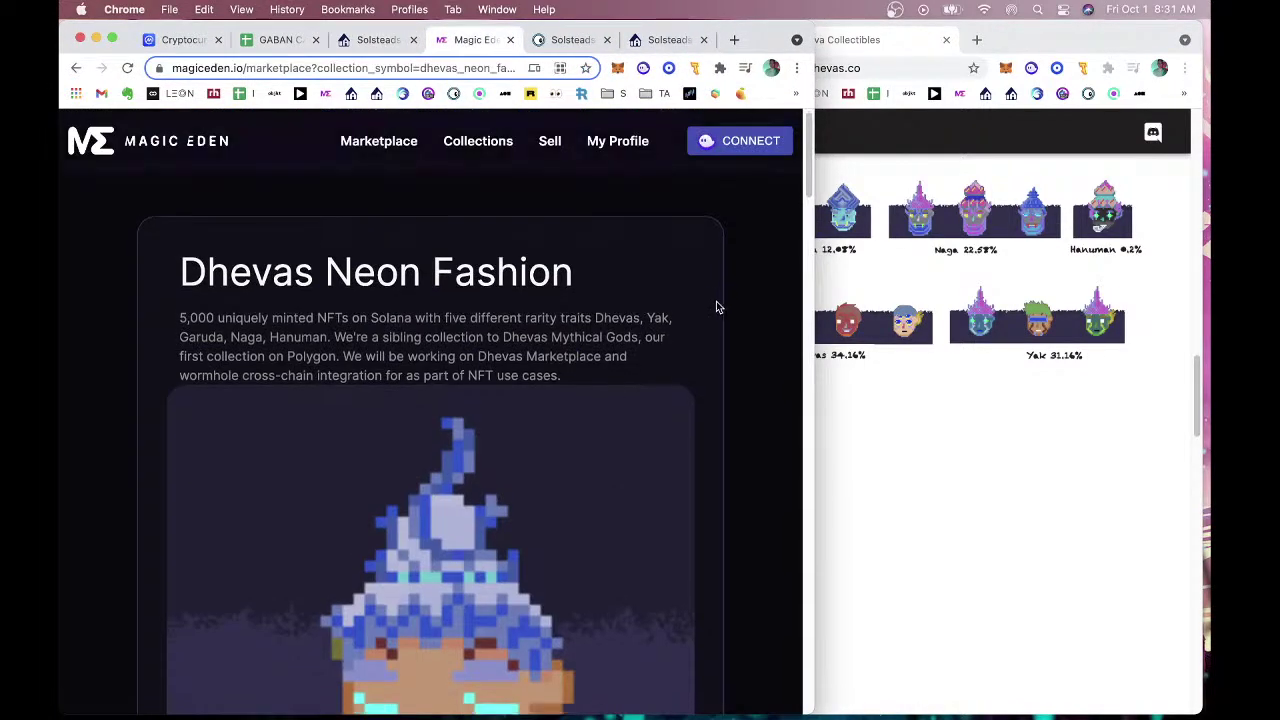
click(862, 419)
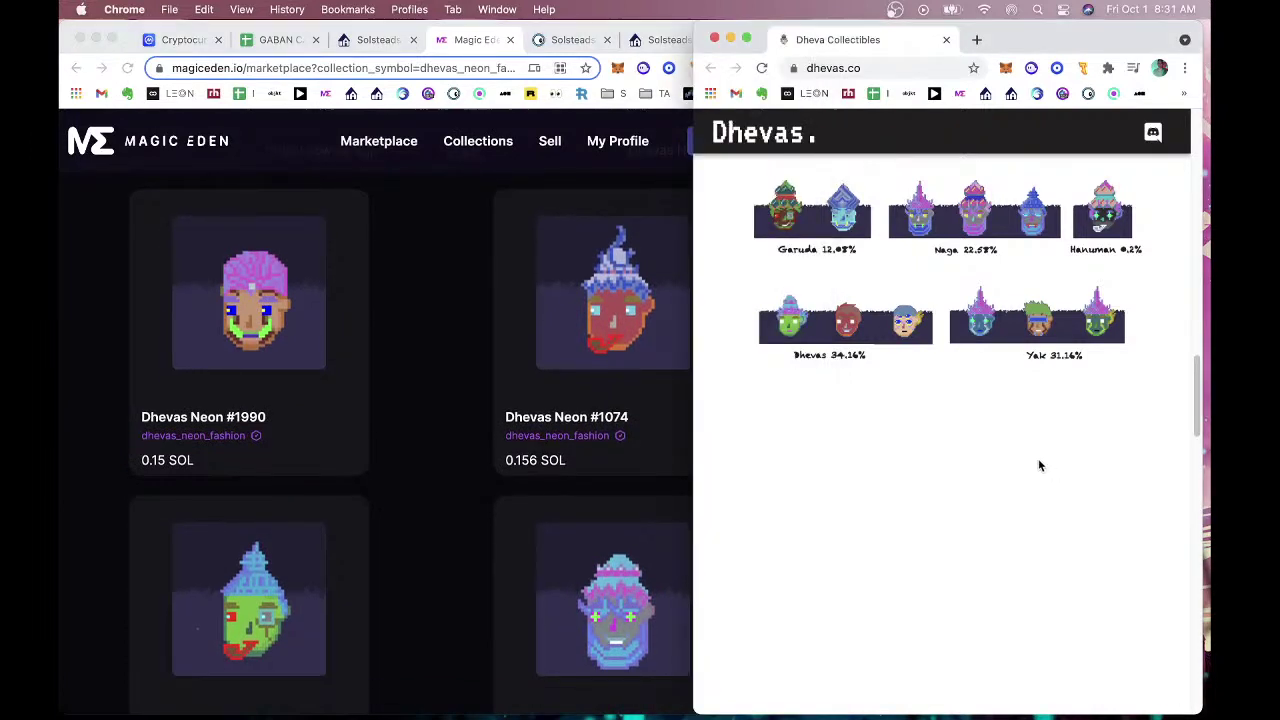
drag(1022, 37, 1054, 177)
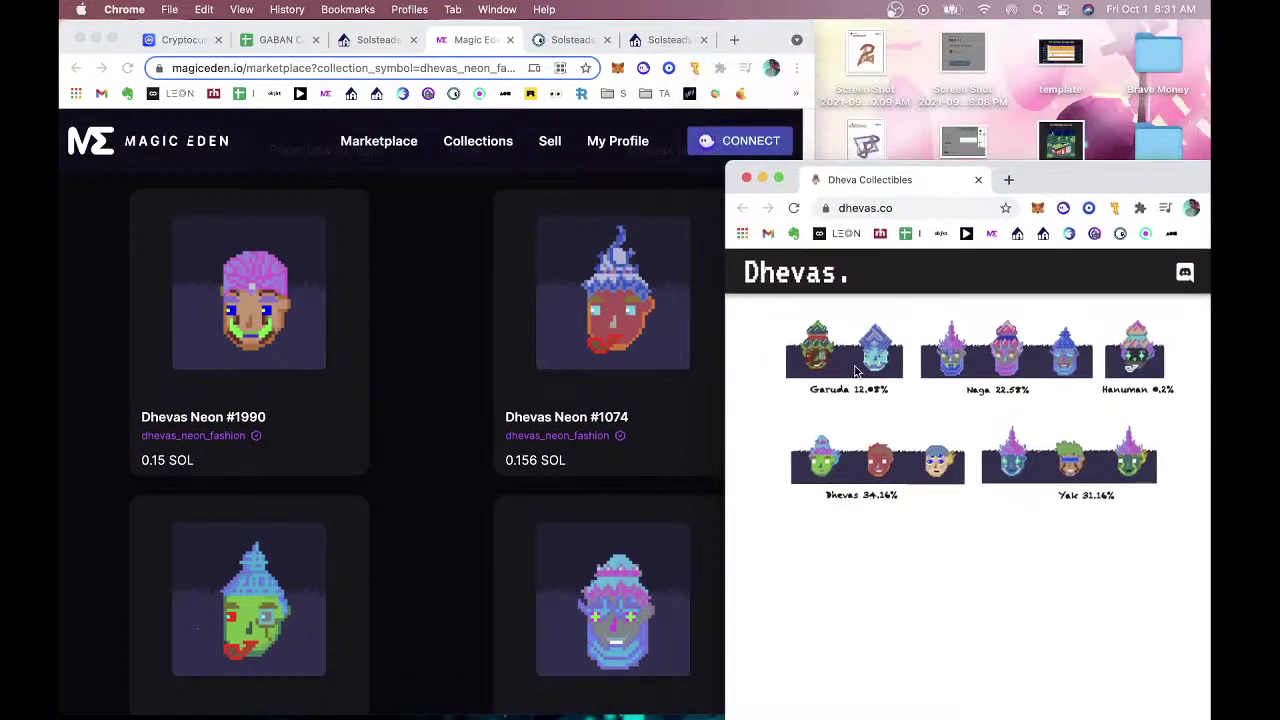
Save the dhevas.co page with the type rarity chart as an HTML file.
right_click(865, 357)
click(847, 407)
click(1166, 664)
Uncover the desktop, check the Desktop and Downloads folders in Finder for the saved file, and close Finder.
drag(937, 197, 1021, 537)
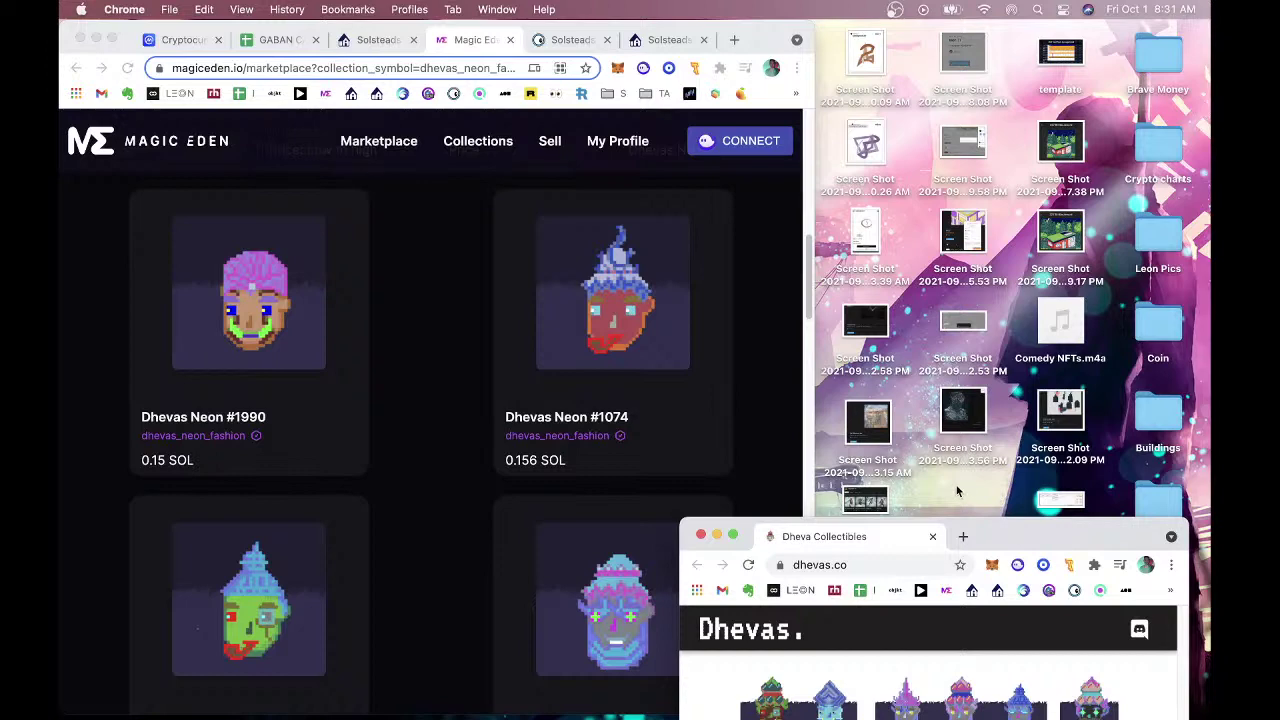
key(super+space)
text(fi)
key(Return)
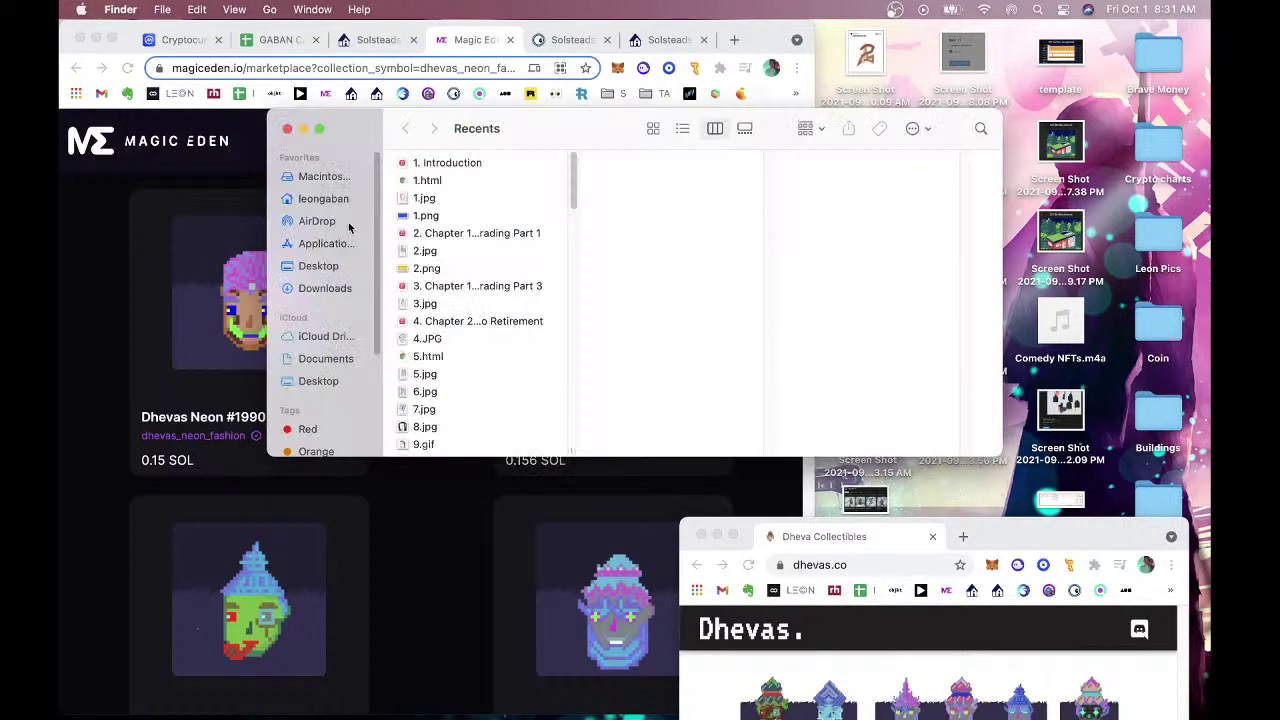
click(317, 266)
scroll(477, 232, down, 8)
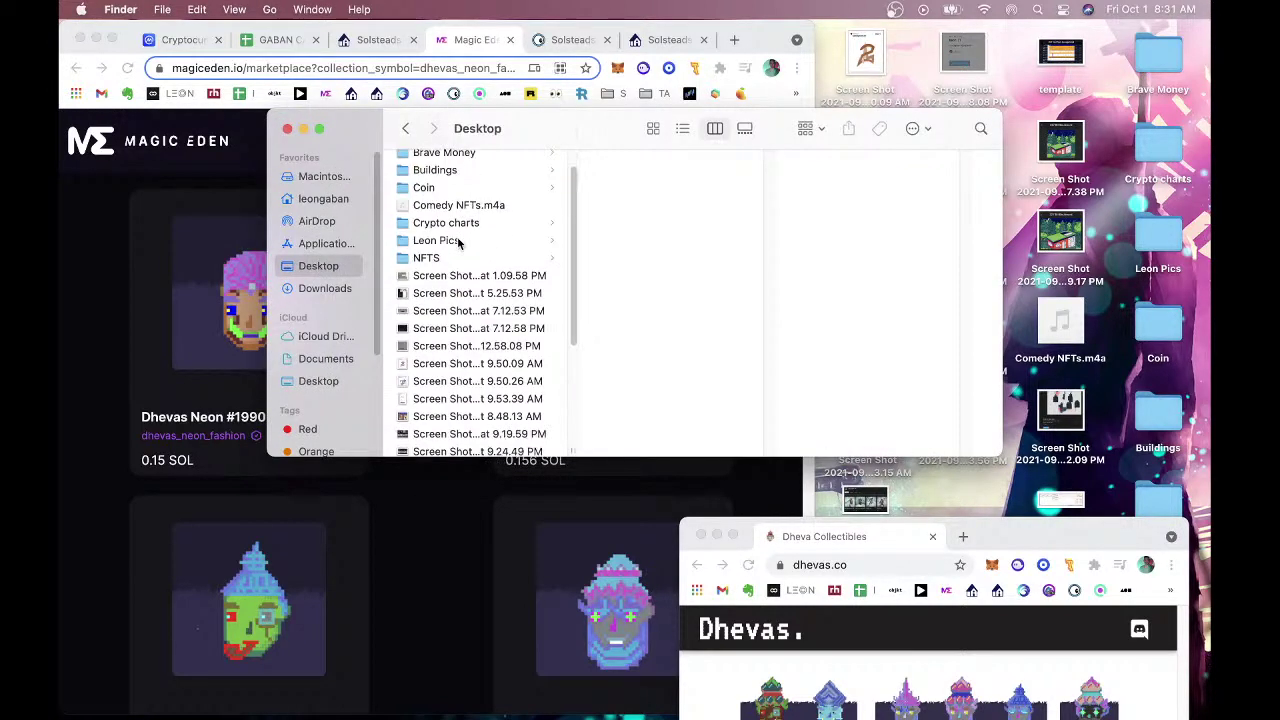
click(333, 287)
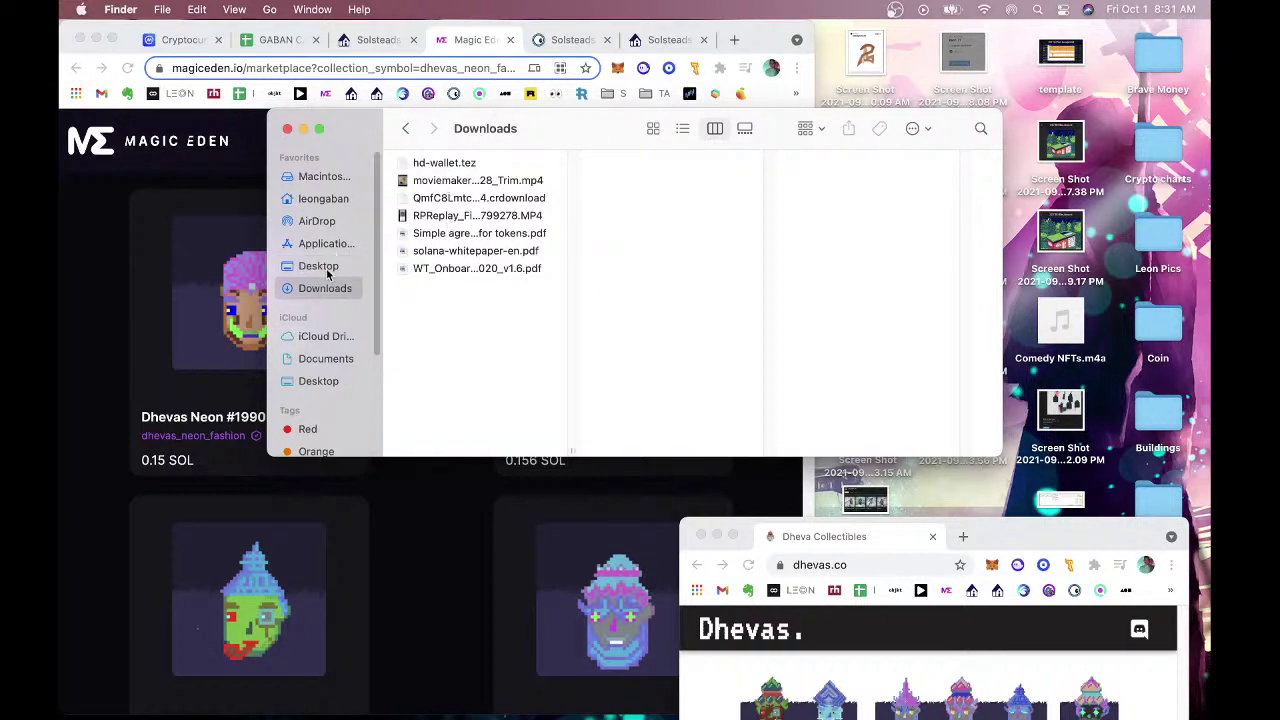
click(327, 270)
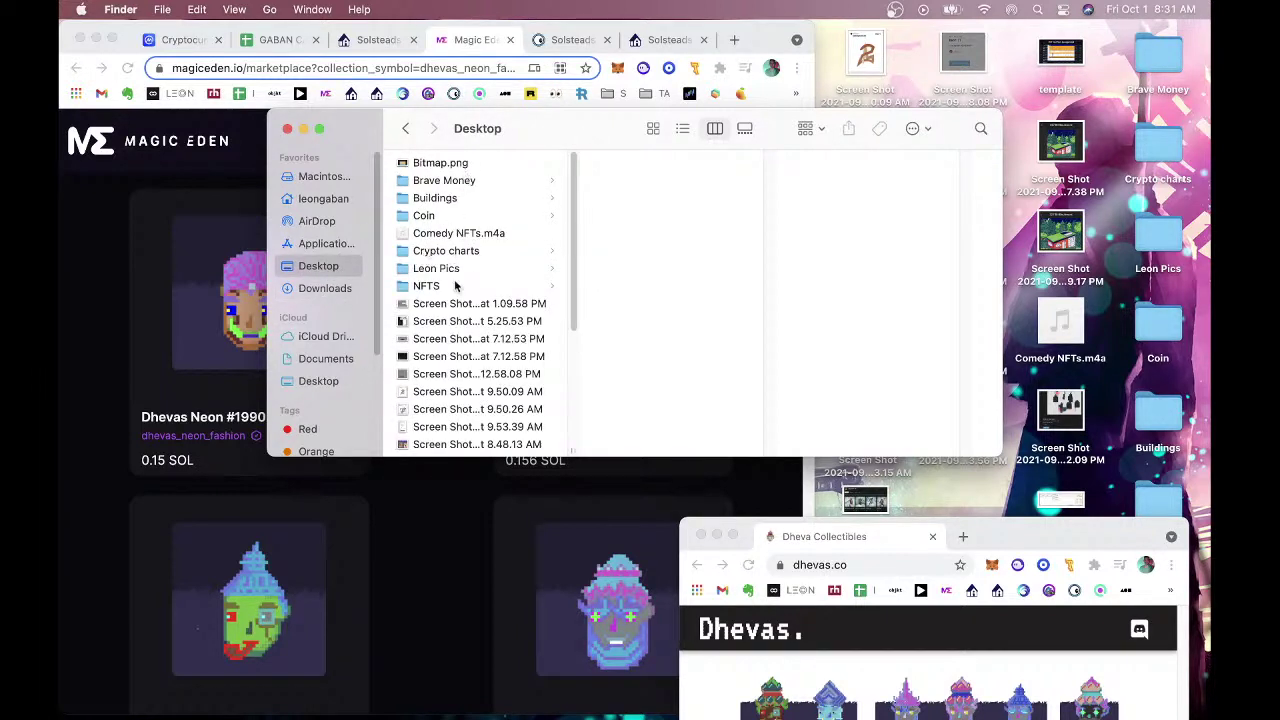
scroll(459, 295, down, 8)
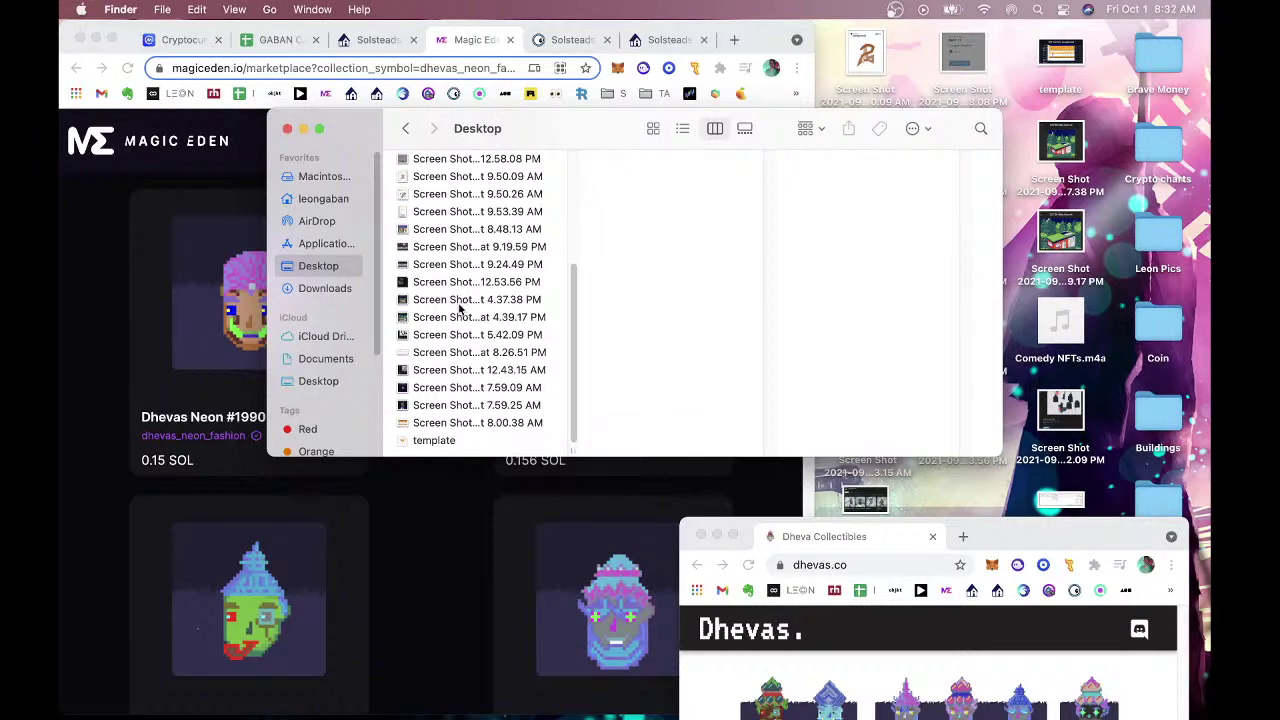
scroll(457, 328, up, 8)
key(super+w)
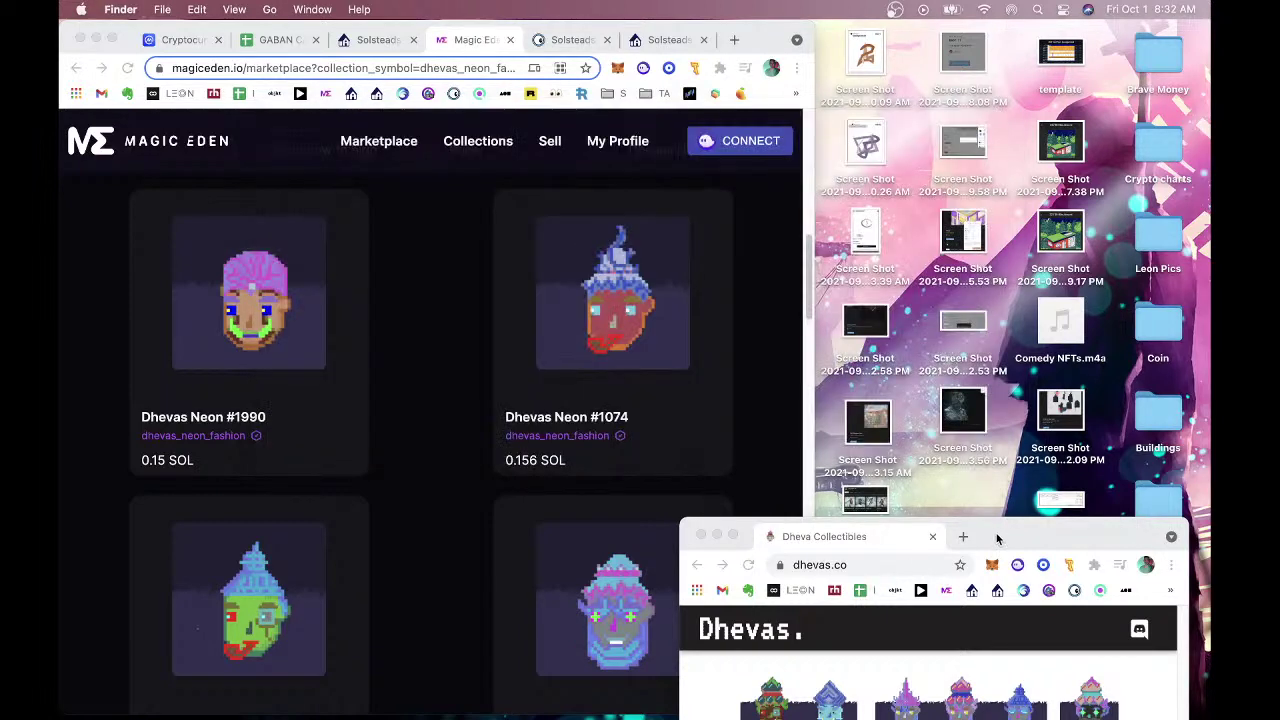
Move the dhevas.co window back up, enlarge its page zoom and show the complete Type Rarity chart.
drag(997, 538, 997, 186)
scroll(987, 415, up, 3)
key(super+equal)
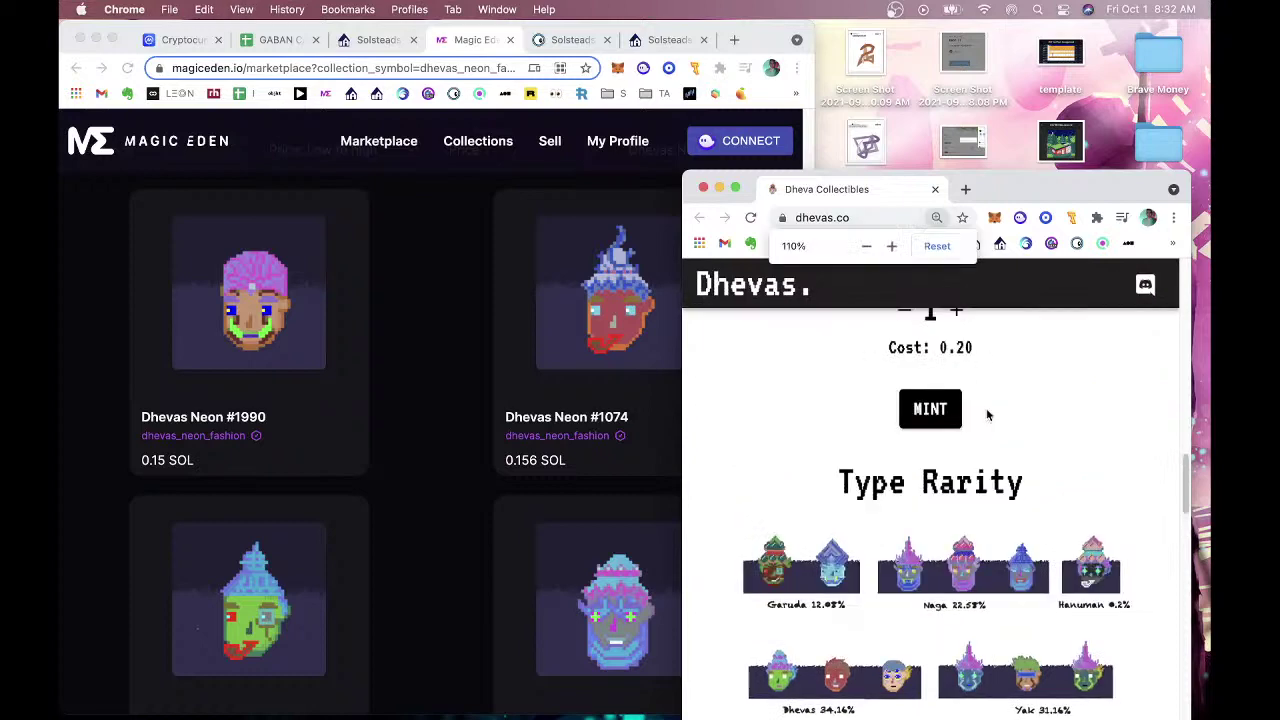
key(super+equal)
key(super+equal)
scroll(1045, 555, down, 6)
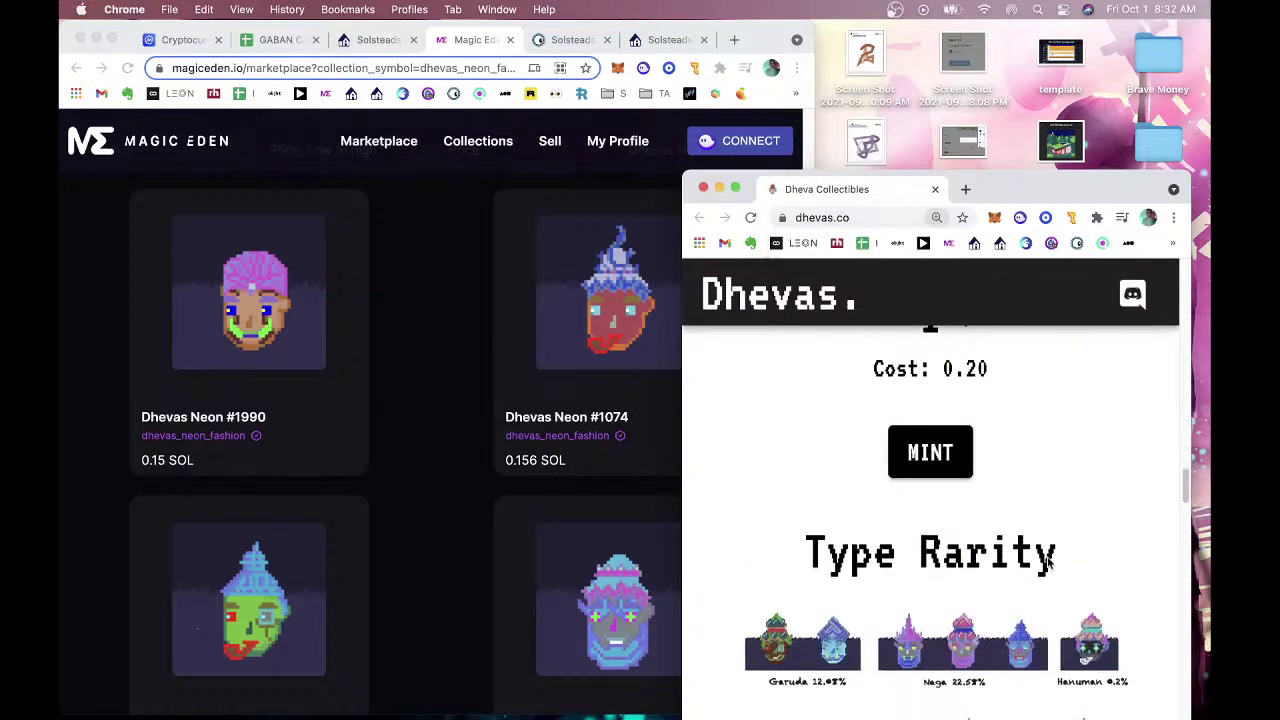
scroll(1045, 555, up, 2)
scroll(1040, 558, down, 1)
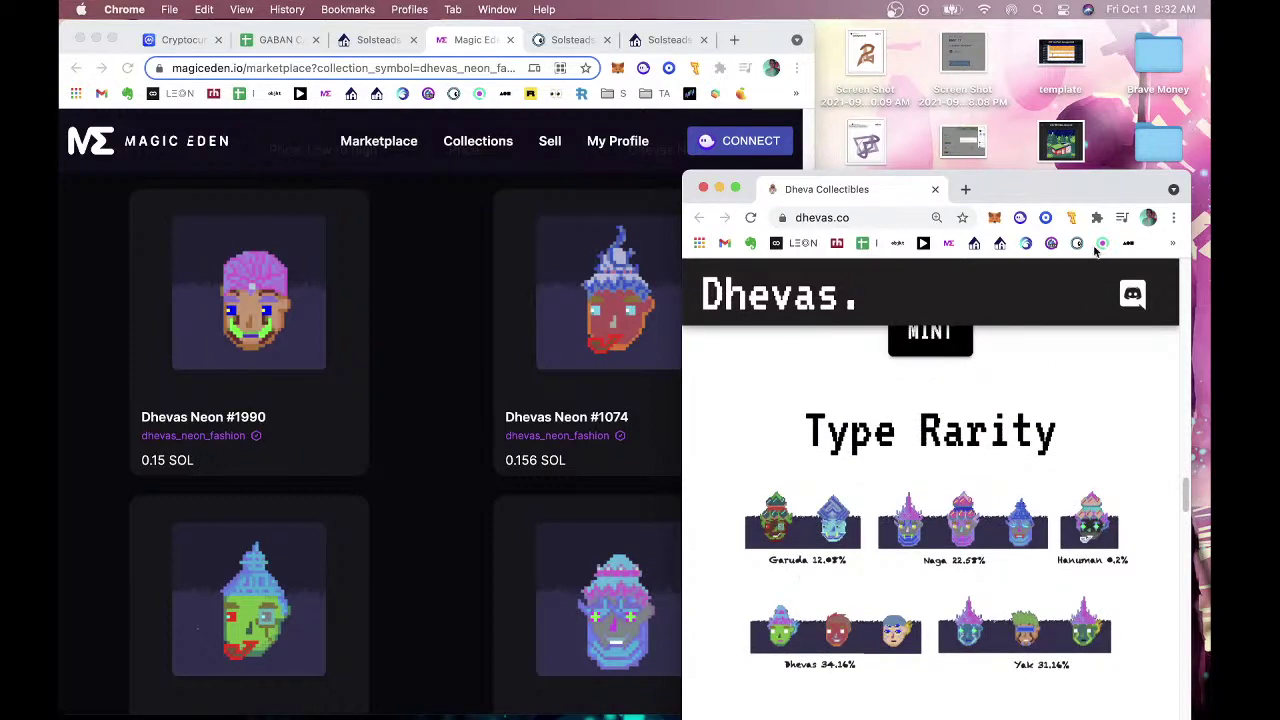
Arrange the Magic Eden listings and the dhevas.co rarity chart side by side so both can be compared.
drag(1081, 186, 1113, 21)
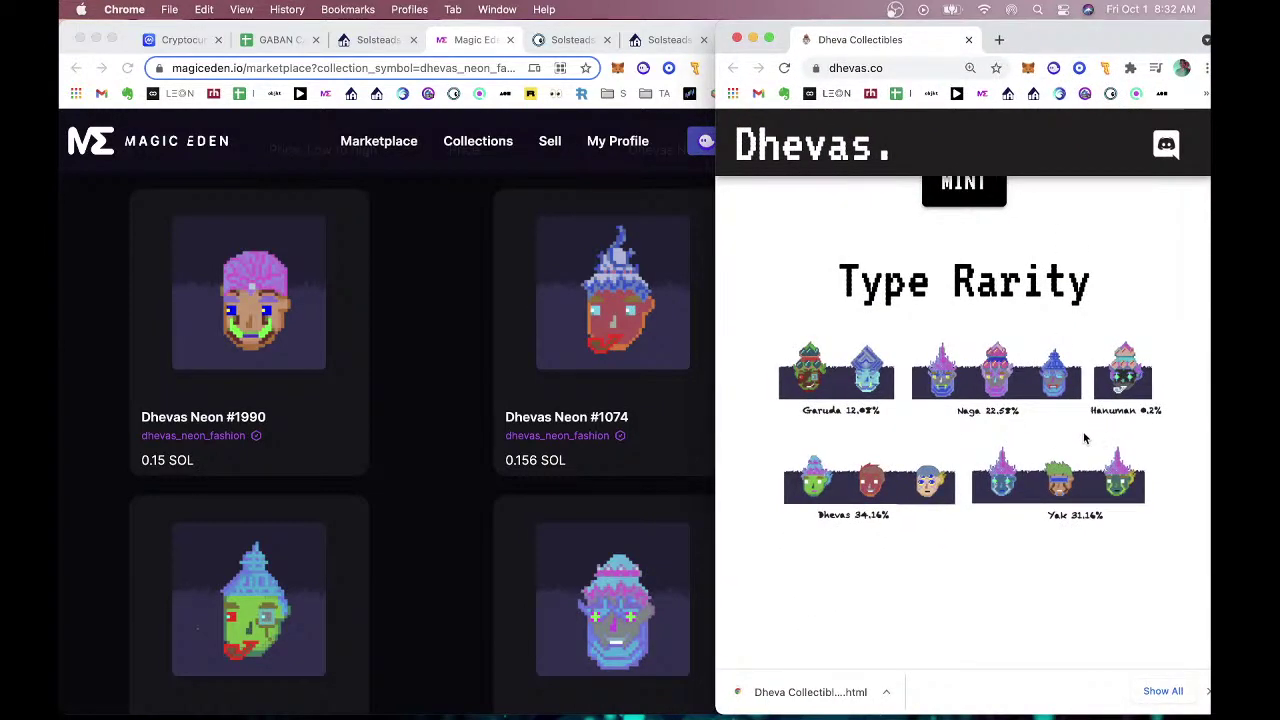
click(405, 481)
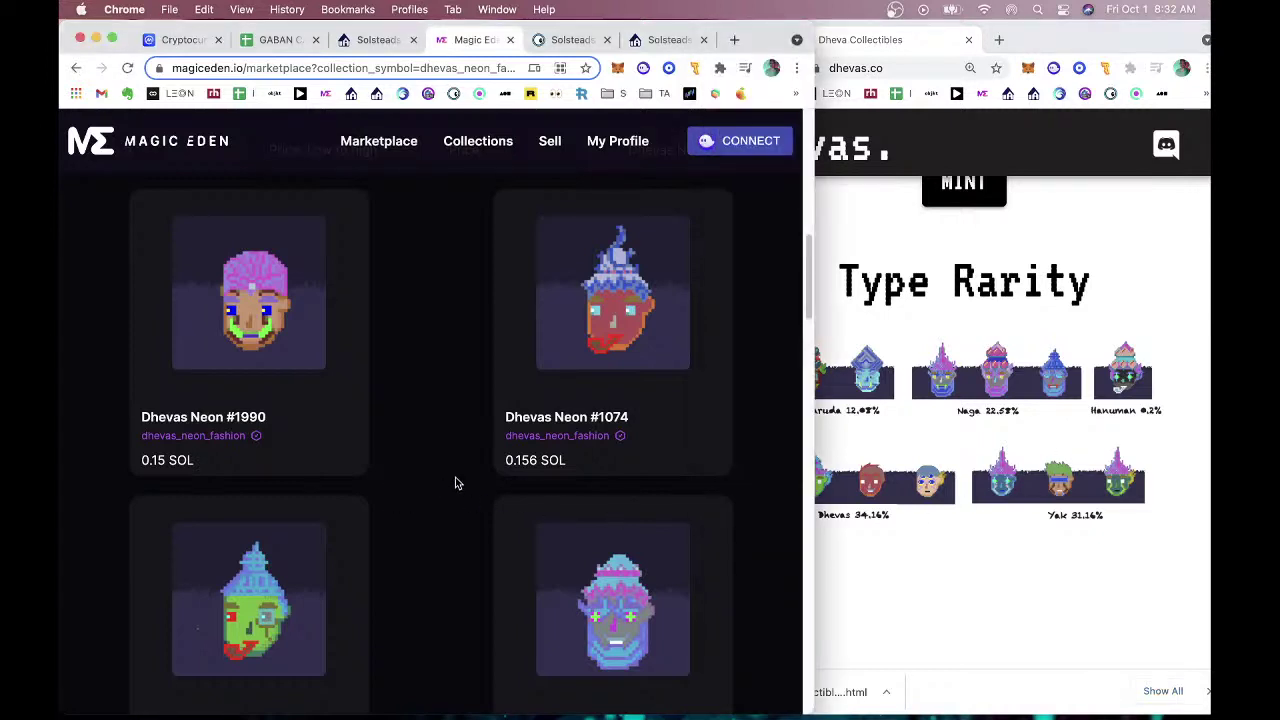
scroll(557, 485, down, 1)
scroll(557, 485, down, 1)
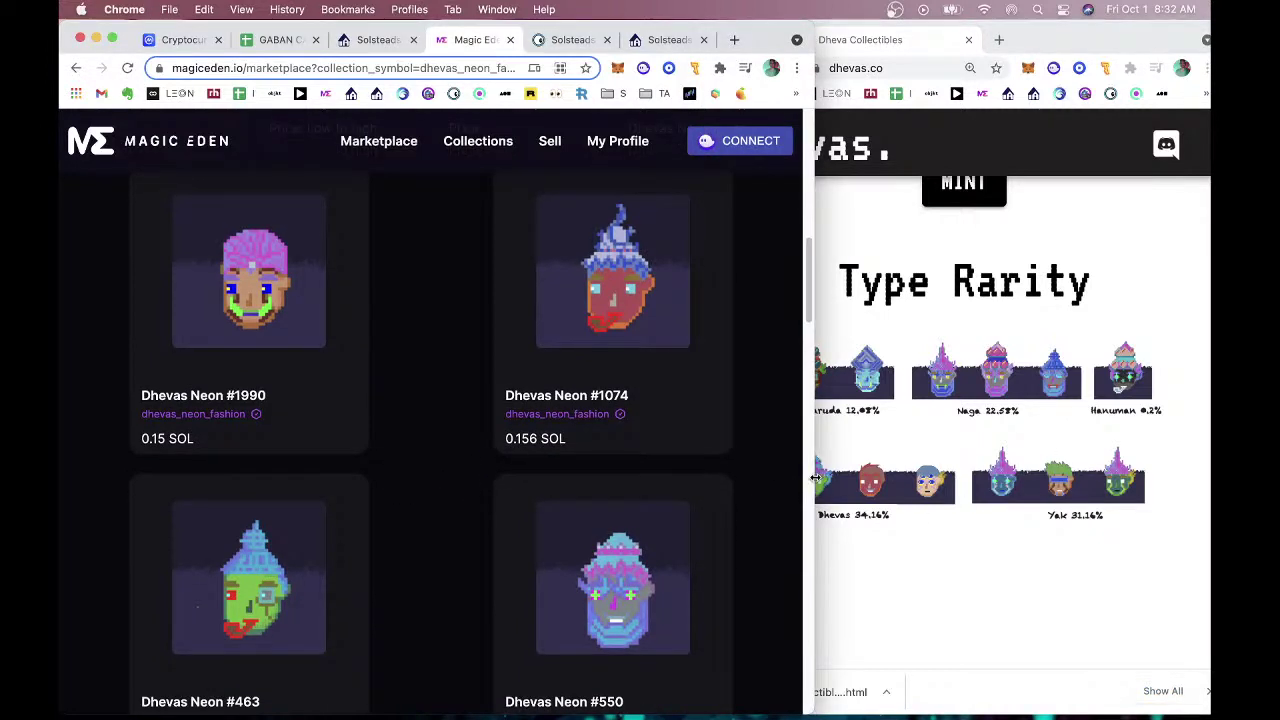
drag(815, 480, 751, 470)
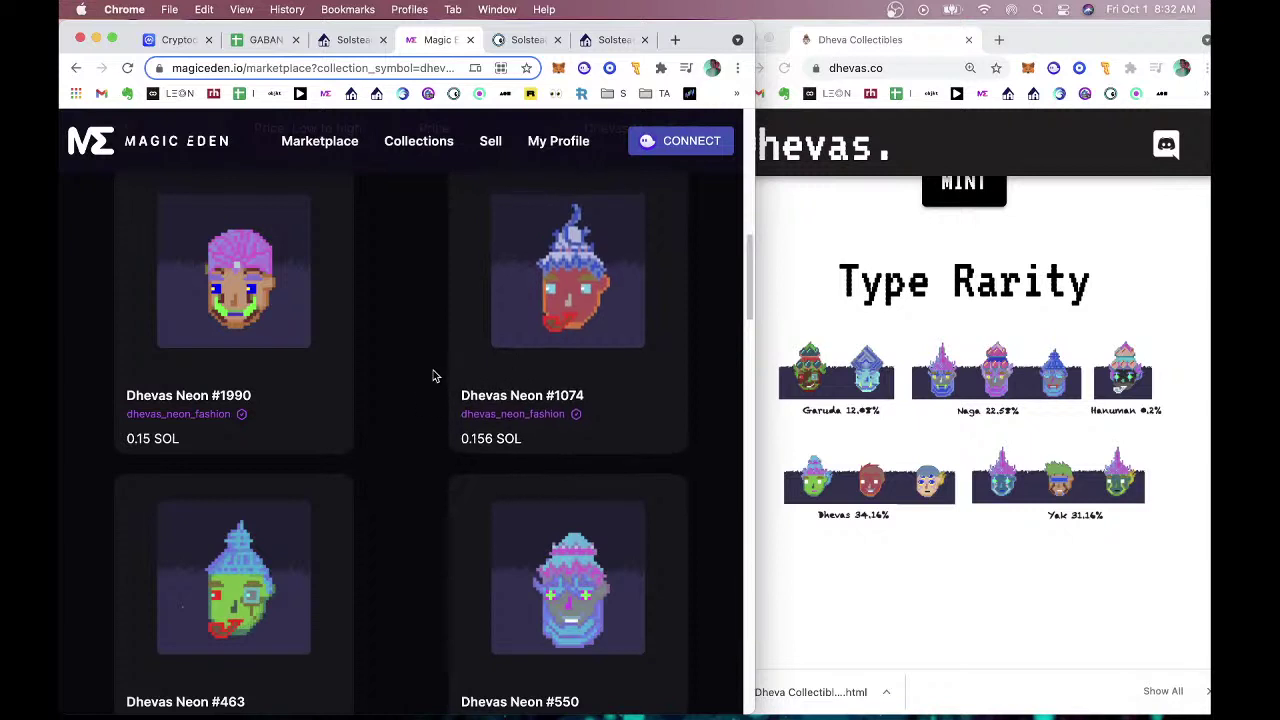
scroll(420, 377, down, 1)
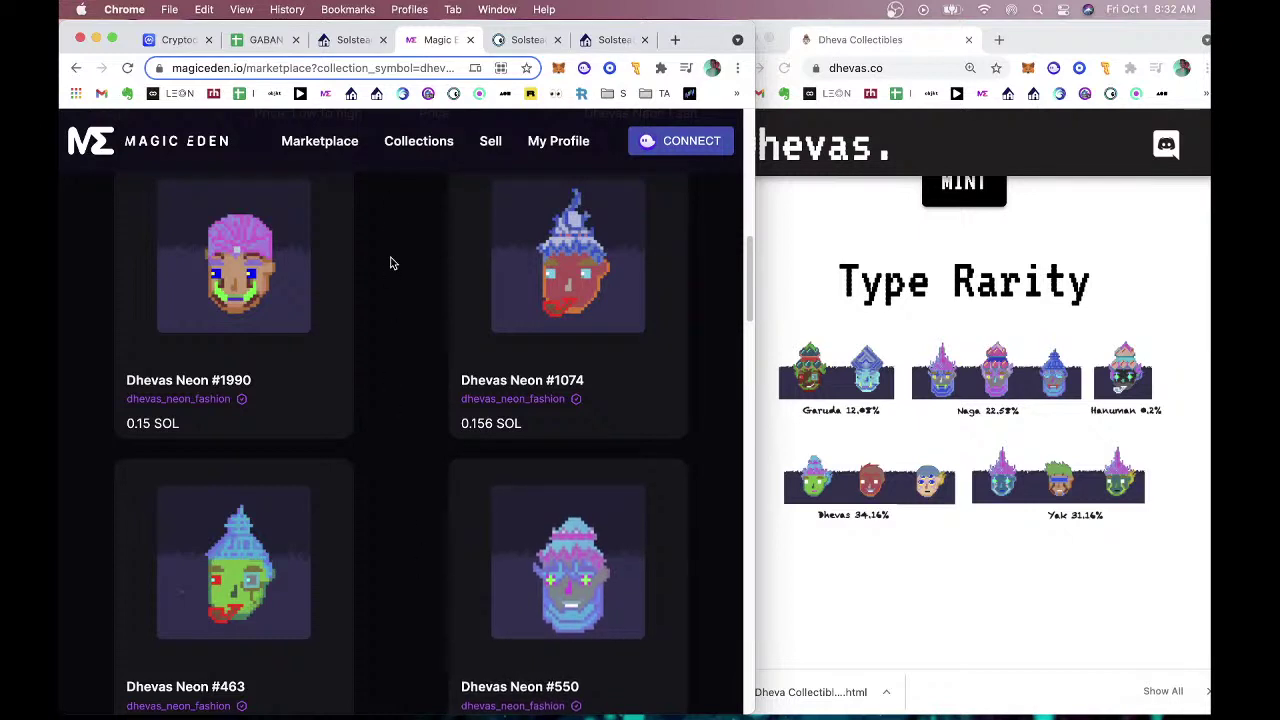
Open the Dhevas Neon #550 listing, check its type among the attributes, and return to the collection listings.
scroll(390, 300, down, 2)
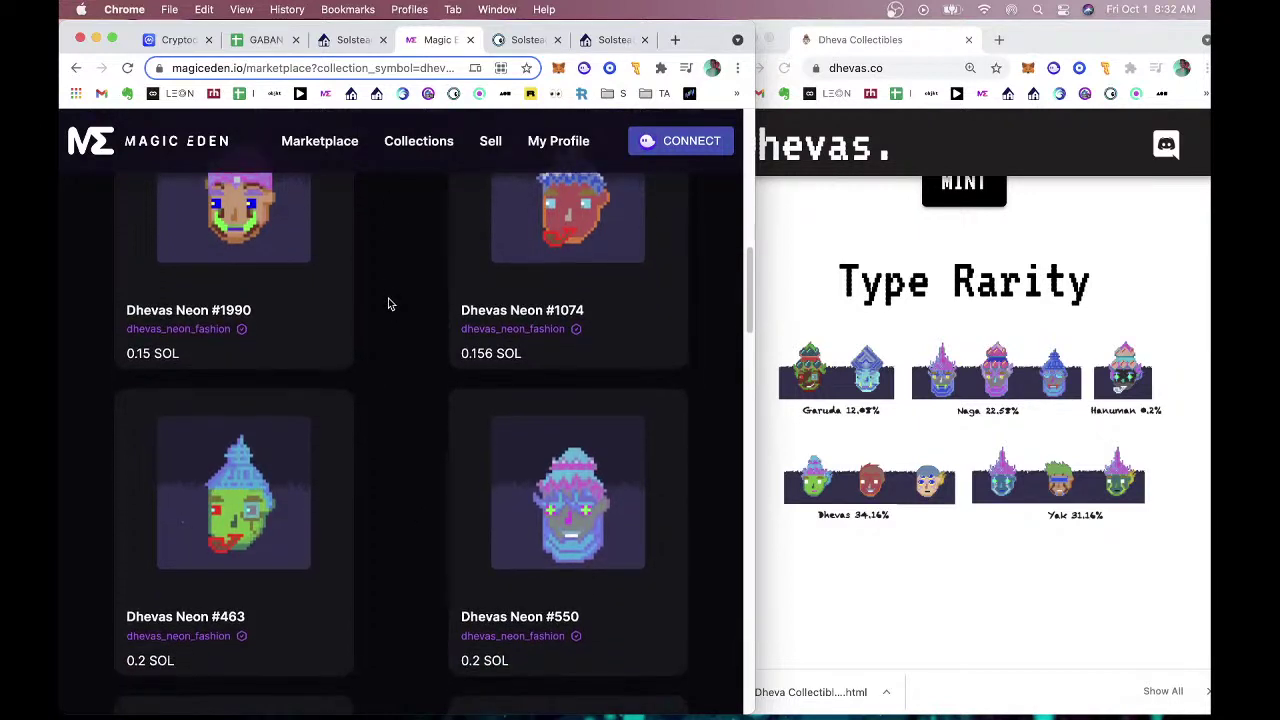
scroll(390, 304, down, 1)
click(563, 456)
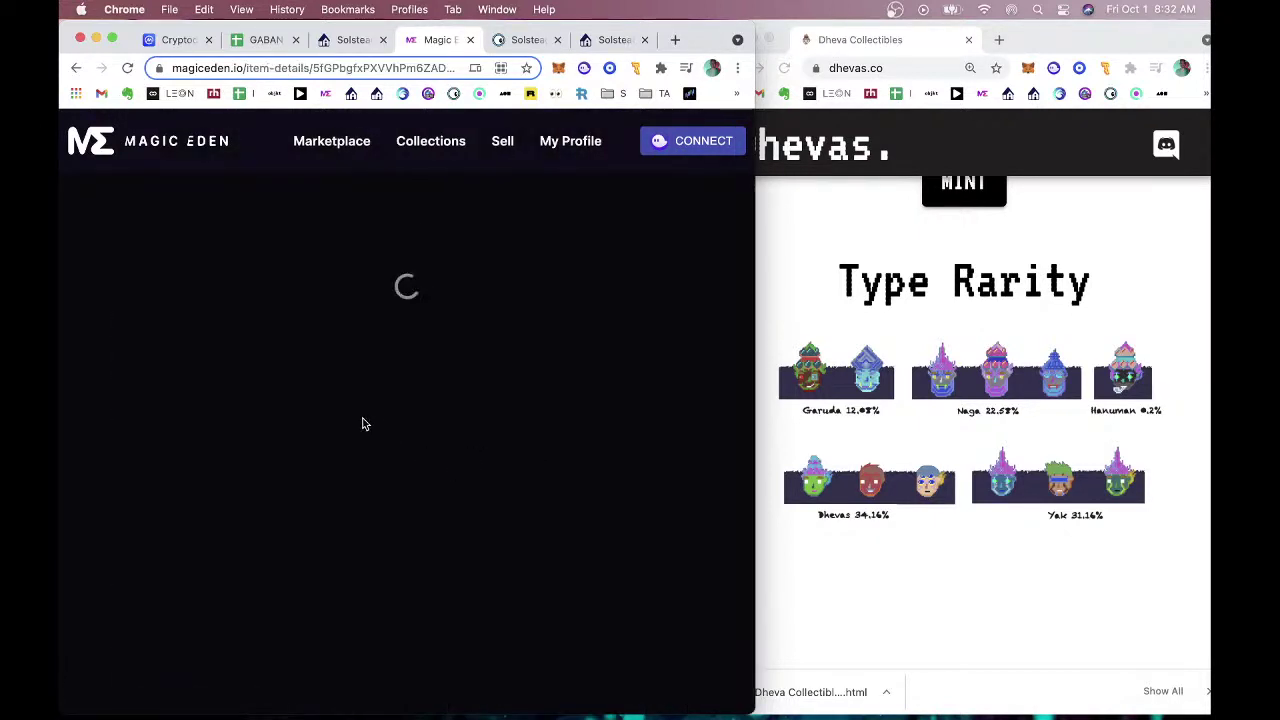
scroll(368, 415, down, 10)
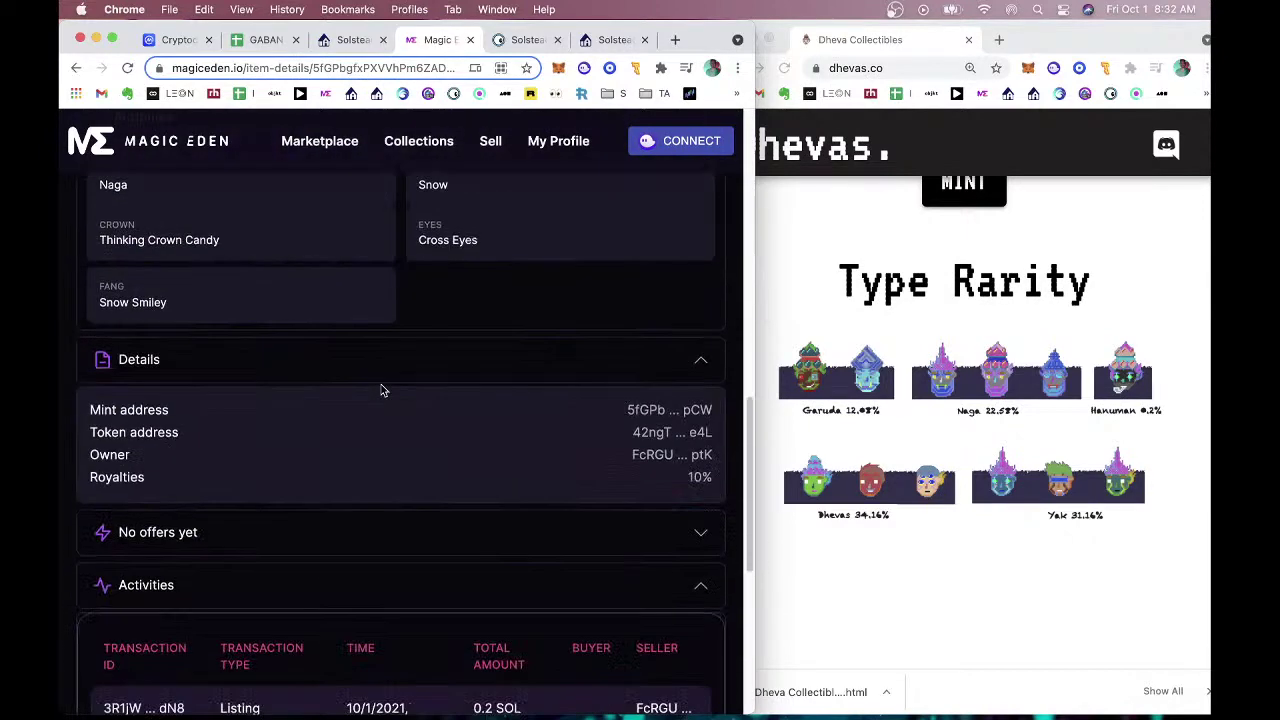
scroll(395, 391, up, 1)
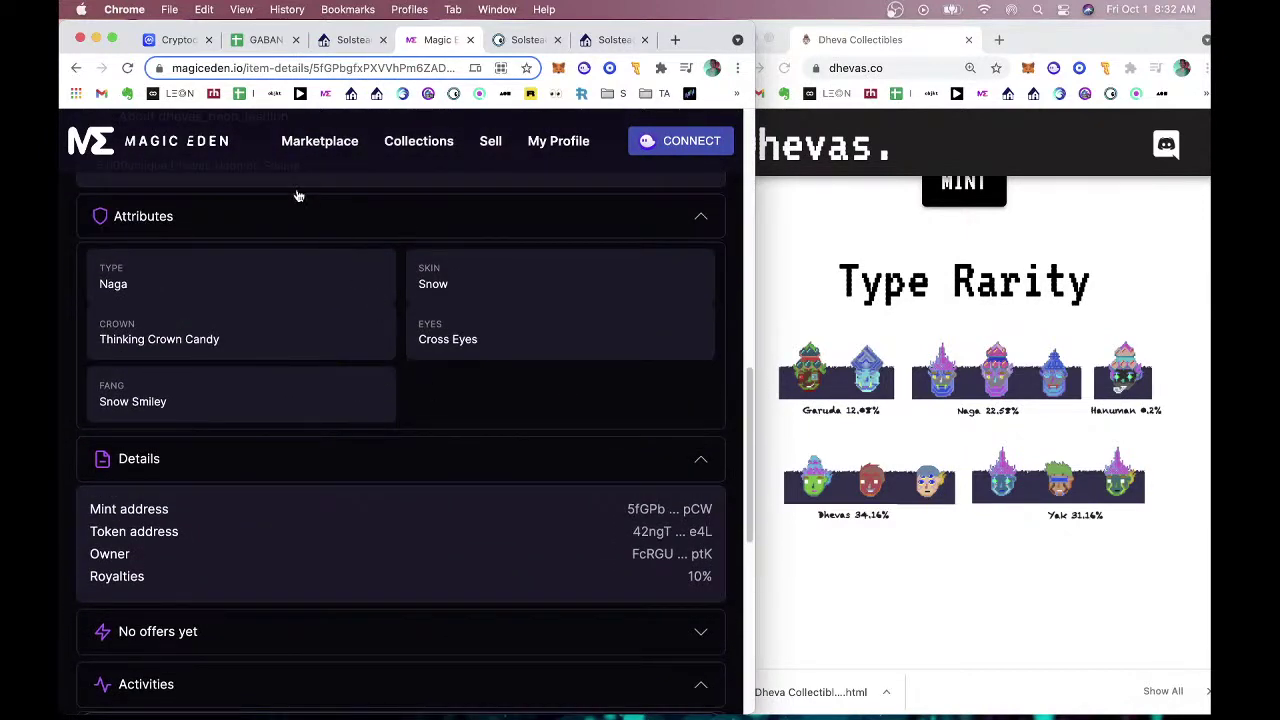
click(76, 67)
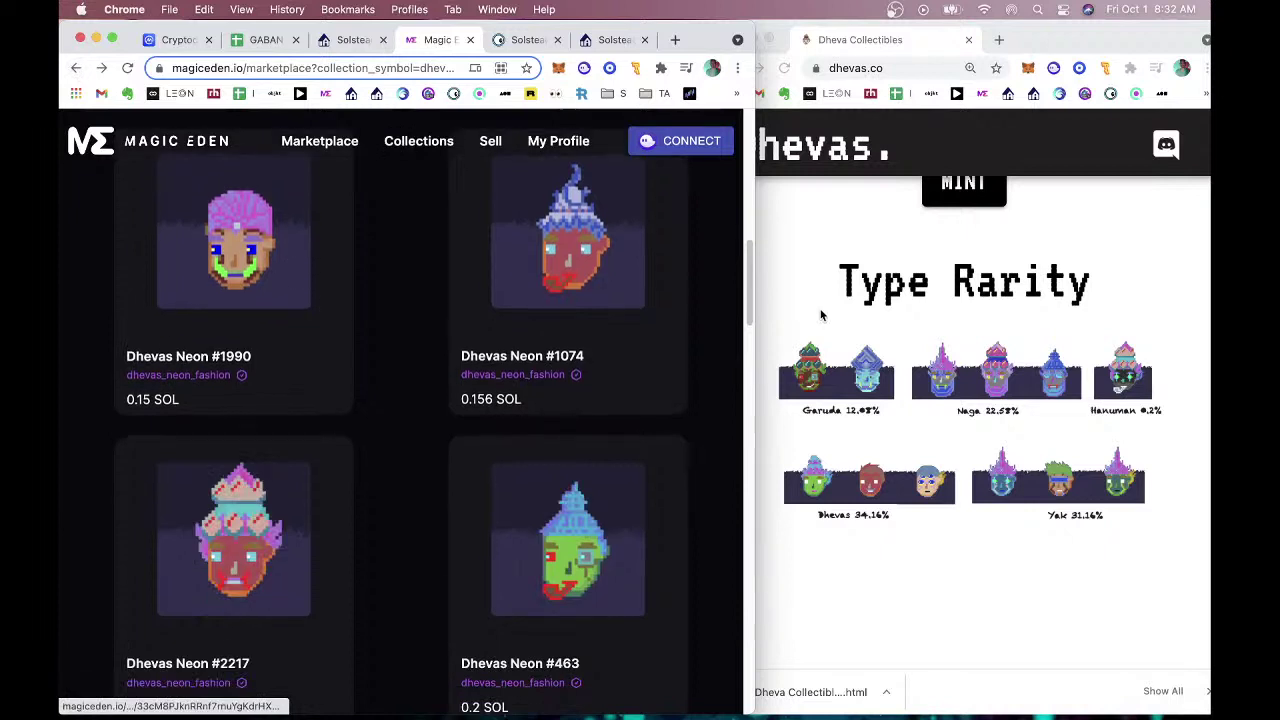
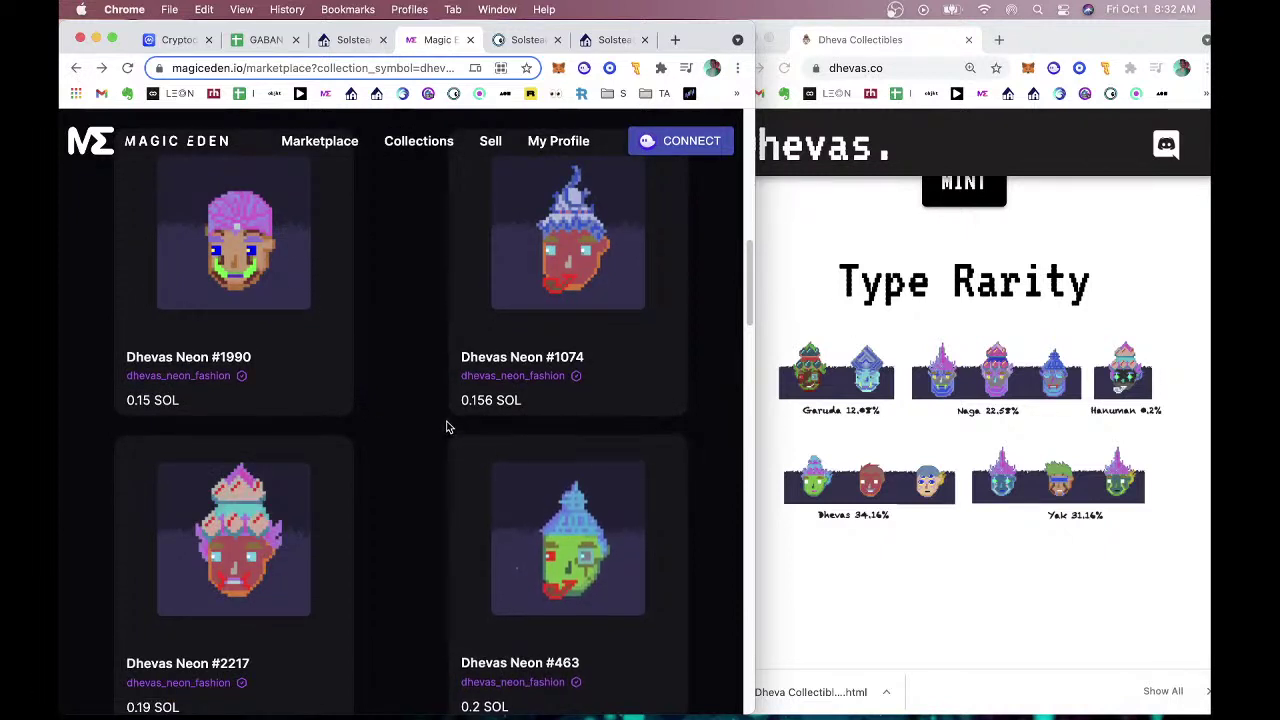
Browse the cheapest Dhevas listings, open Dhevas Neon #973 to check its type attribute, and return to the collection.
scroll(412, 380, down, 2)
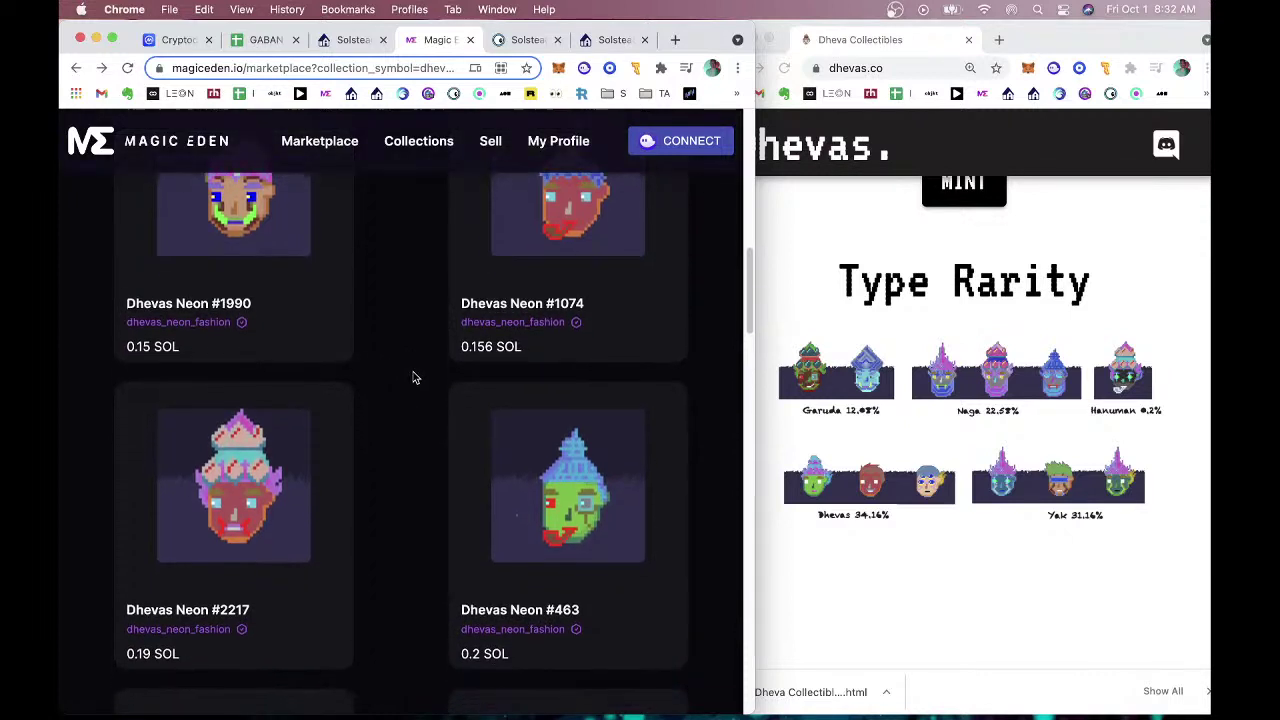
scroll(412, 415, down, 4)
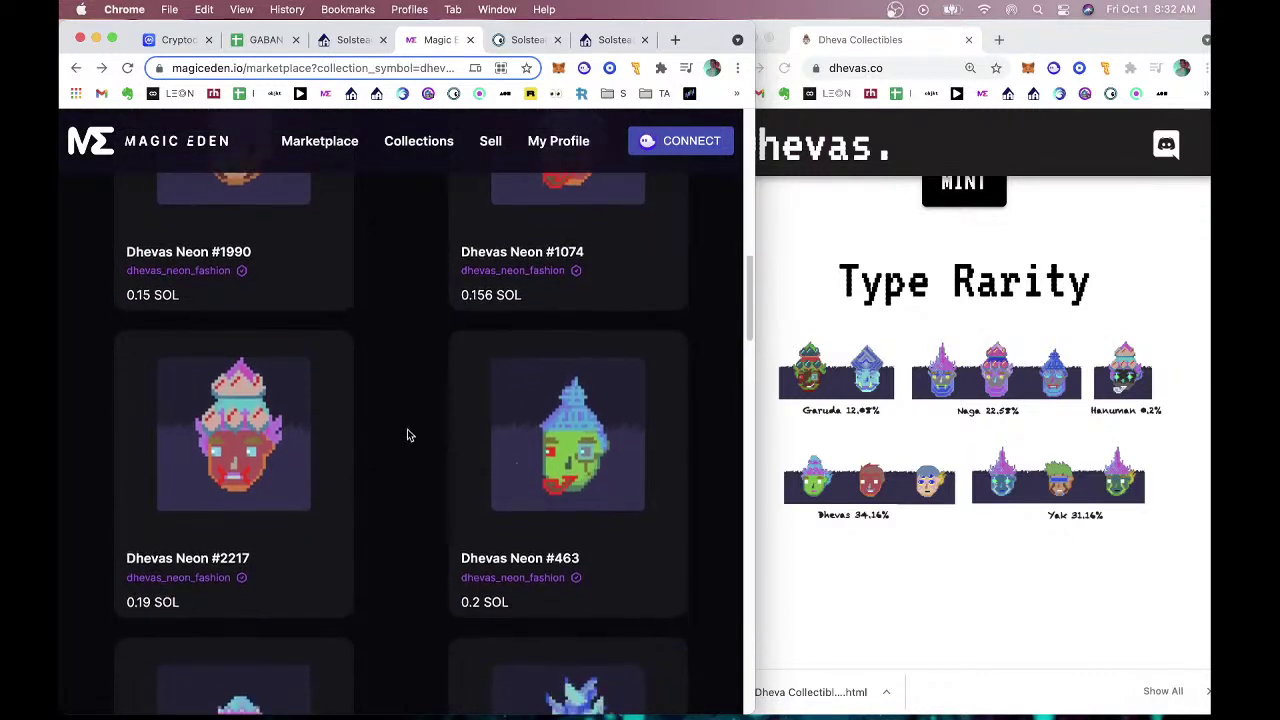
scroll(409, 432, down, 10)
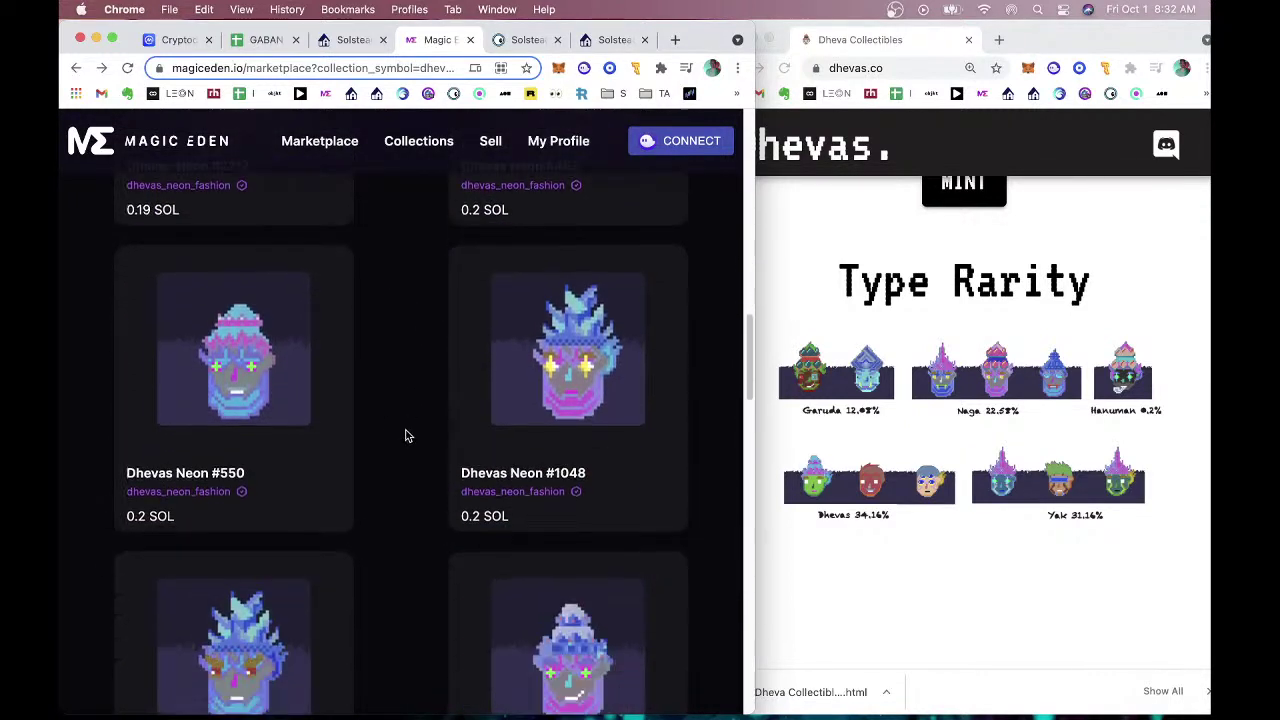
scroll(405, 435, down, 10)
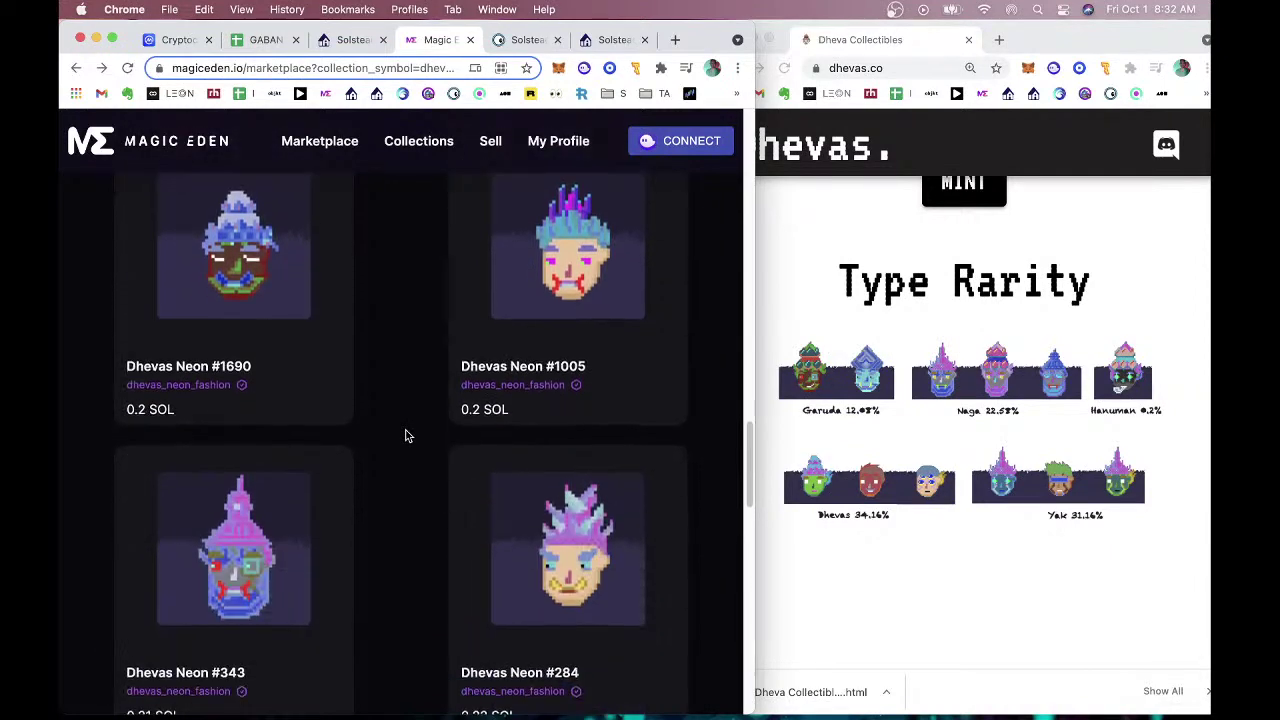
scroll(403, 437, down, 7)
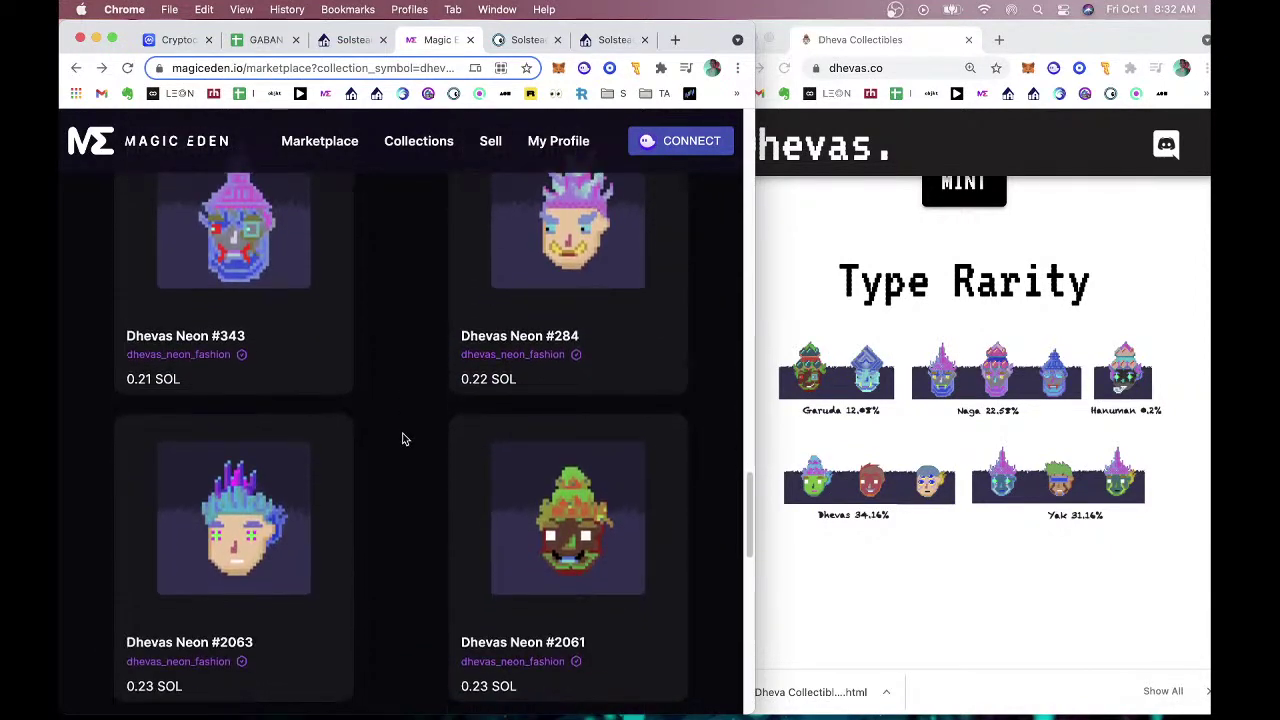
scroll(403, 438, down, 5)
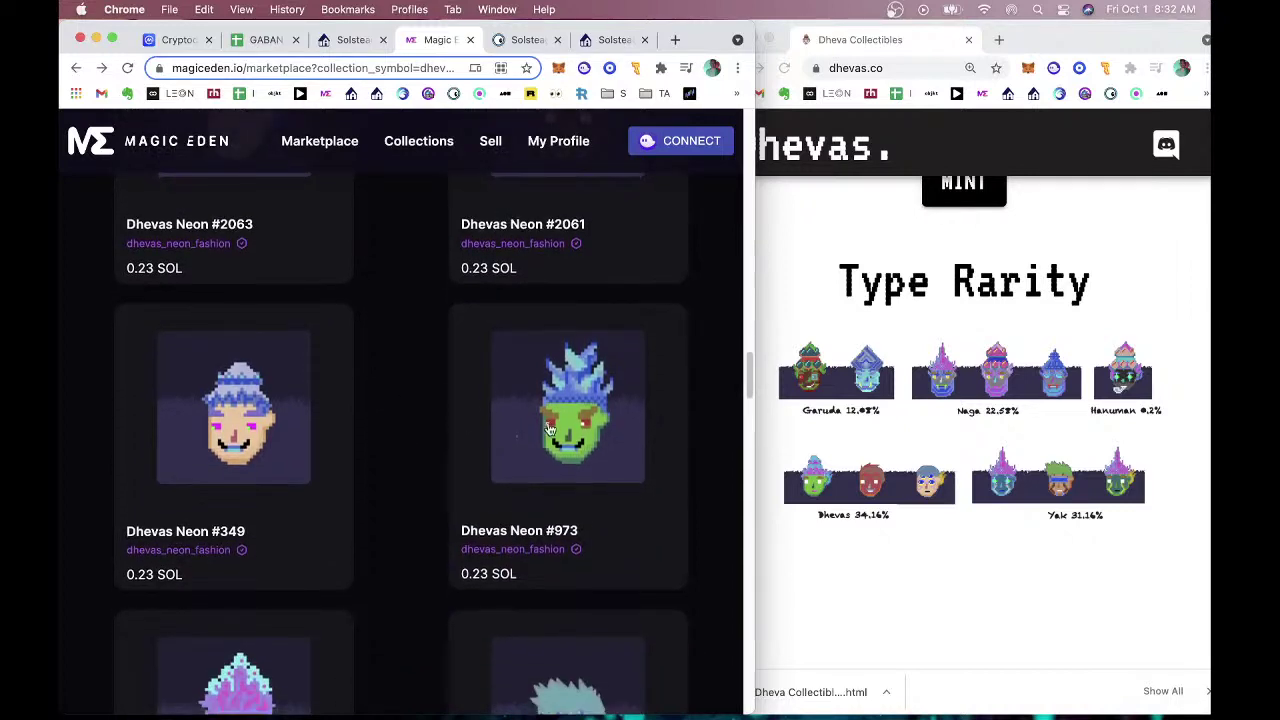
click(540, 425)
scroll(410, 402, down, 5)
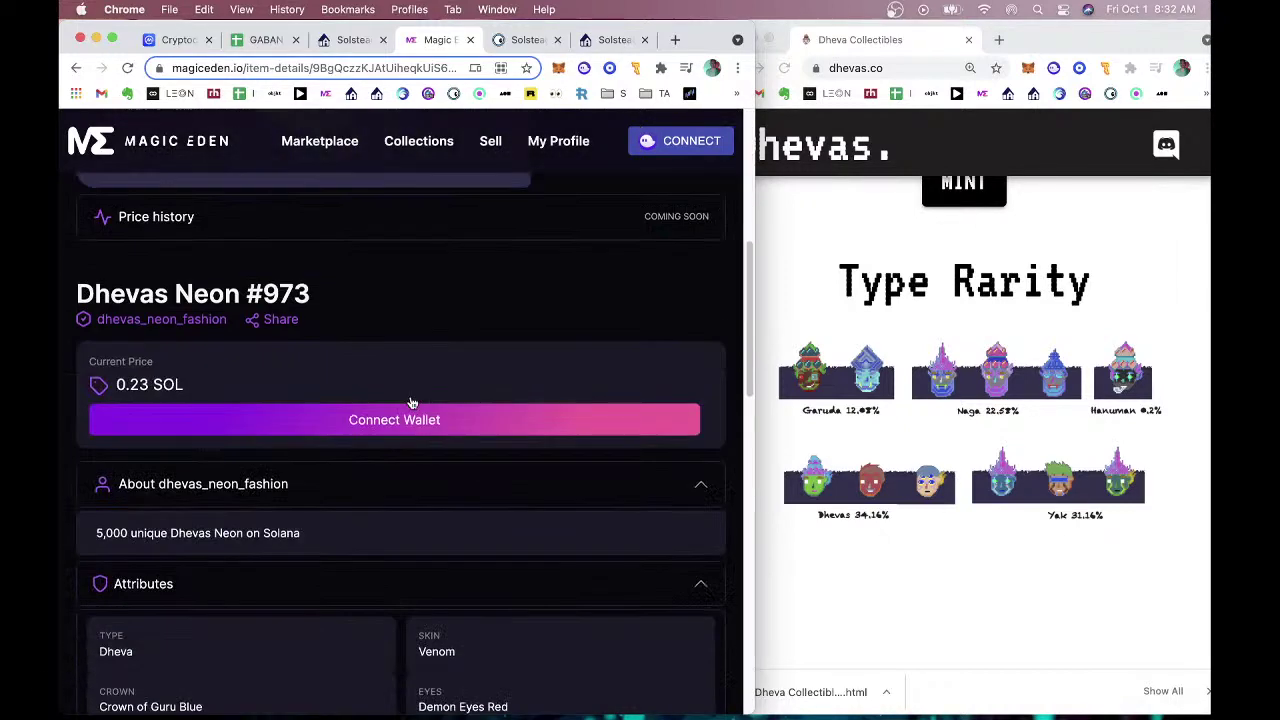
scroll(410, 402, down, 3)
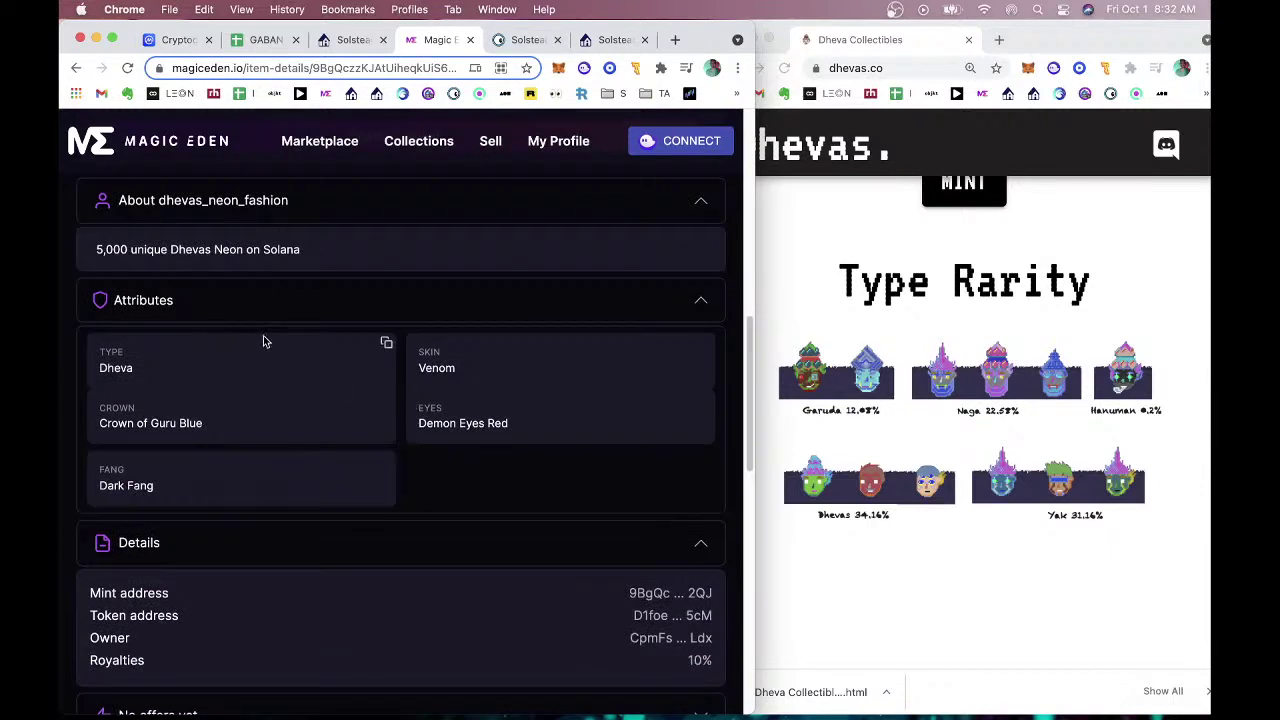
click(76, 67)
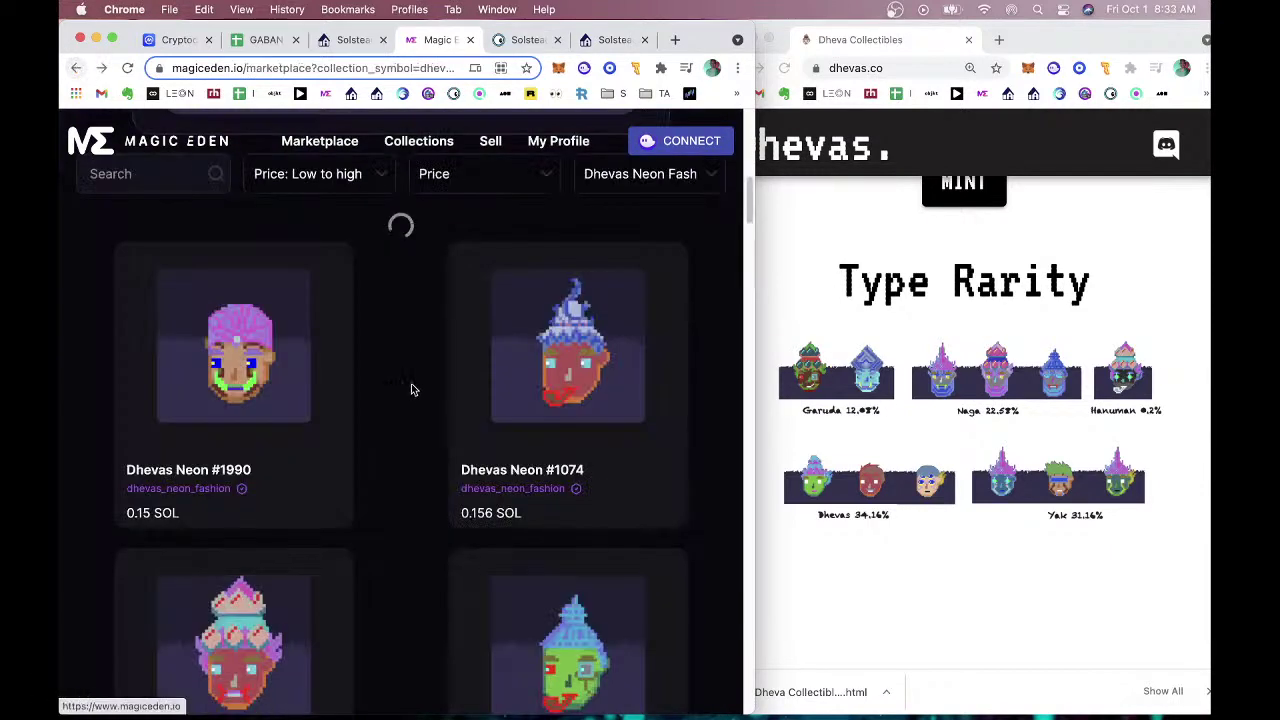
Examine the price-sorted Dhevas listings beyond #973, comparing their faces with the Type Rarity chart.
scroll(410, 374, down, 6)
scroll(409, 374, down, 3)
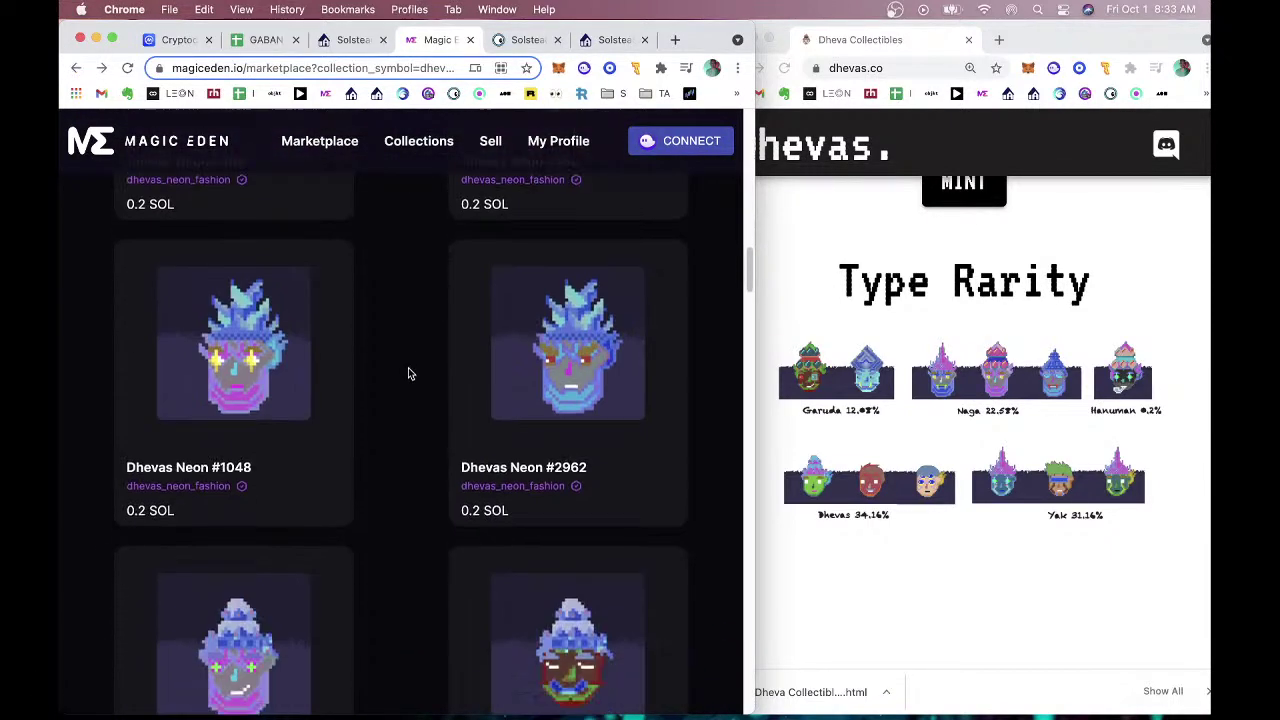
scroll(409, 369, down, 3)
scroll(409, 366, down, 6)
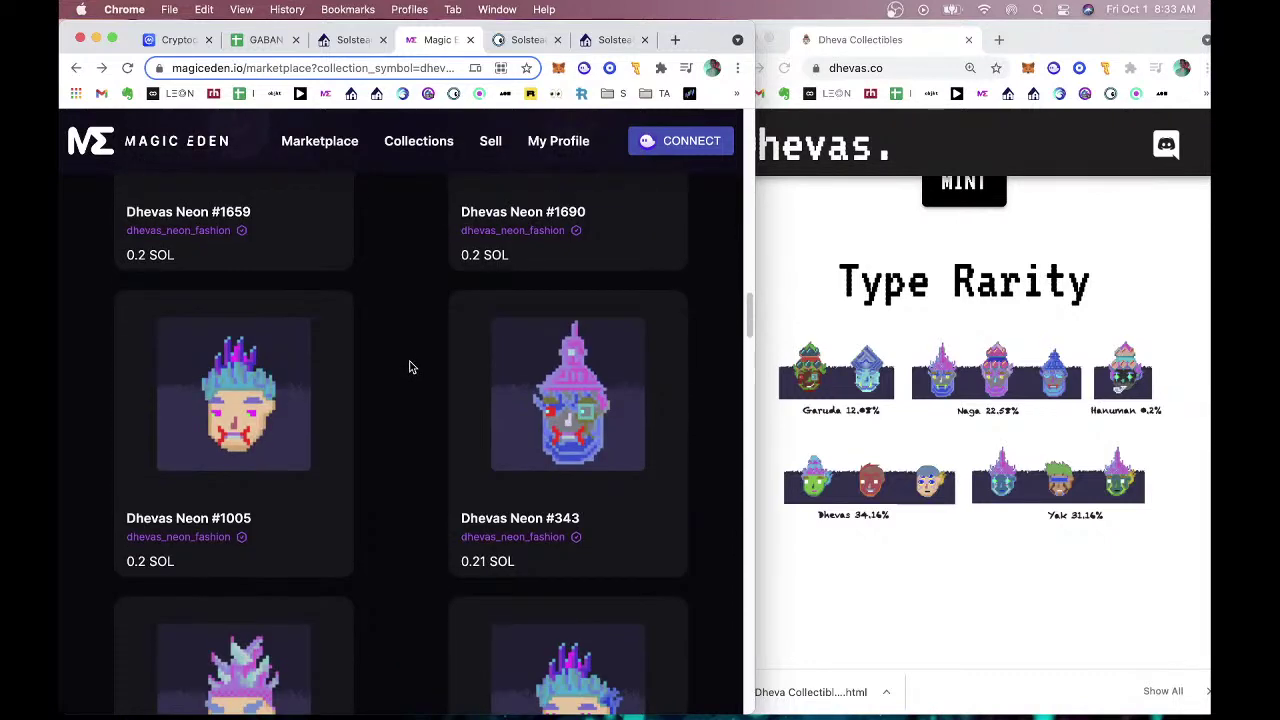
scroll(409, 370, down, 1)
scroll(409, 369, down, 9)
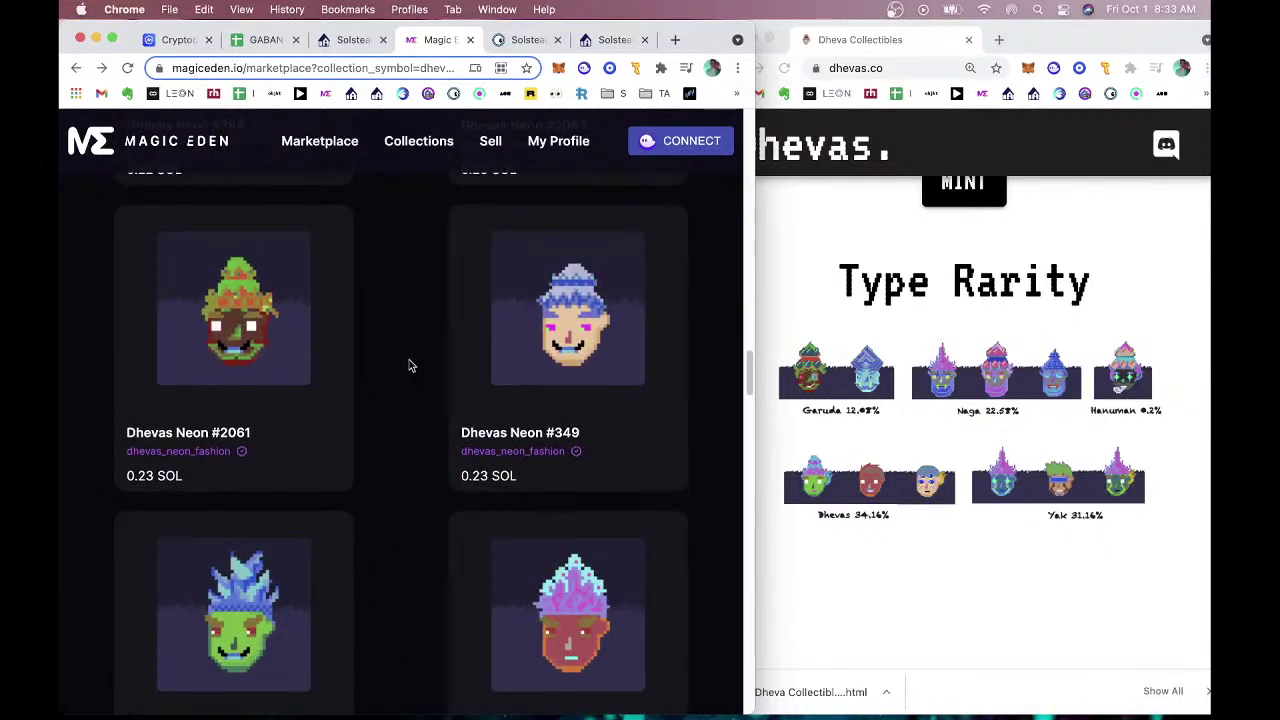
scroll(409, 368, down, 3)
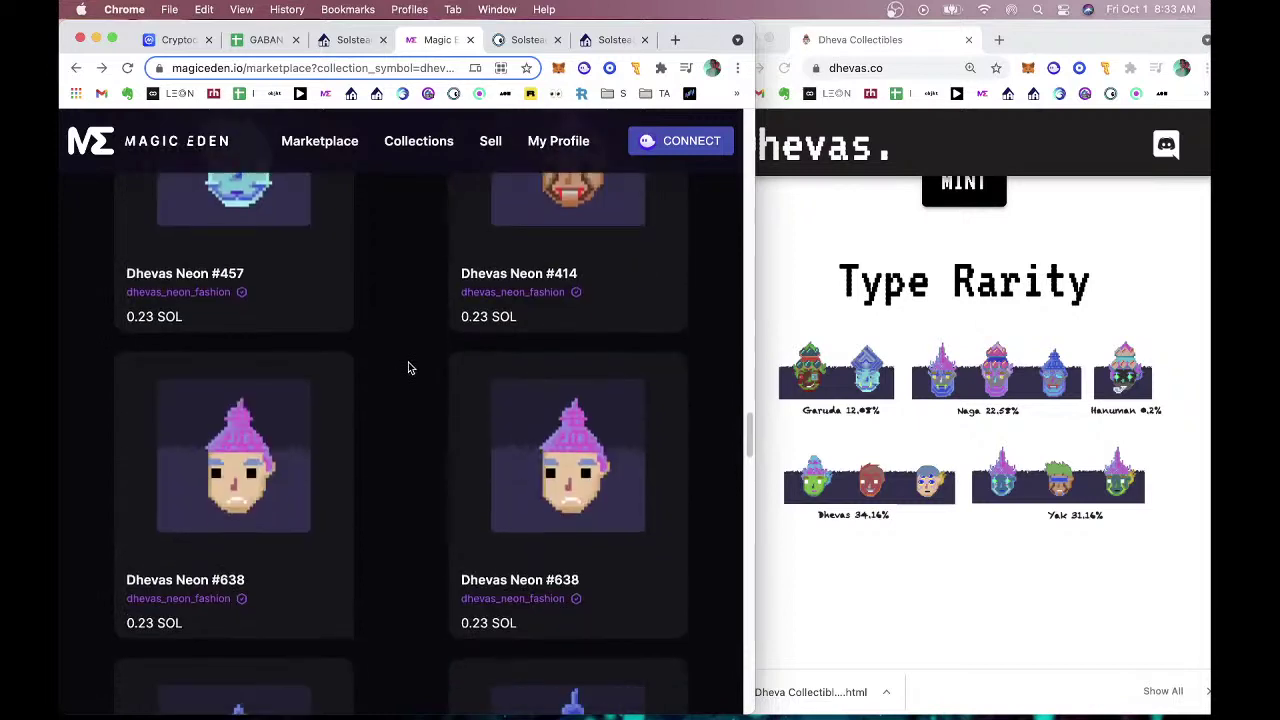
scroll(409, 366, down, 10)
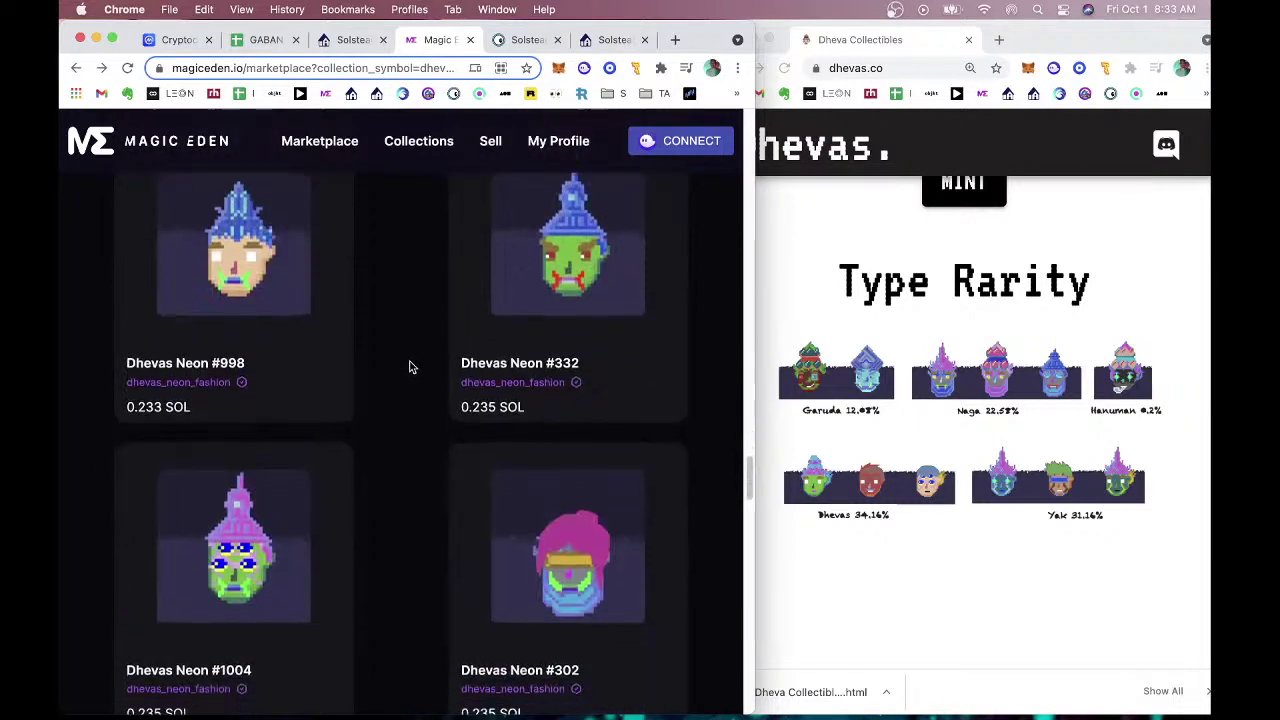
Open the four-eyed Dhevas Neon #1004 listing, check its type attribute, and return to the collection listings.
scroll(409, 367, up, 3)
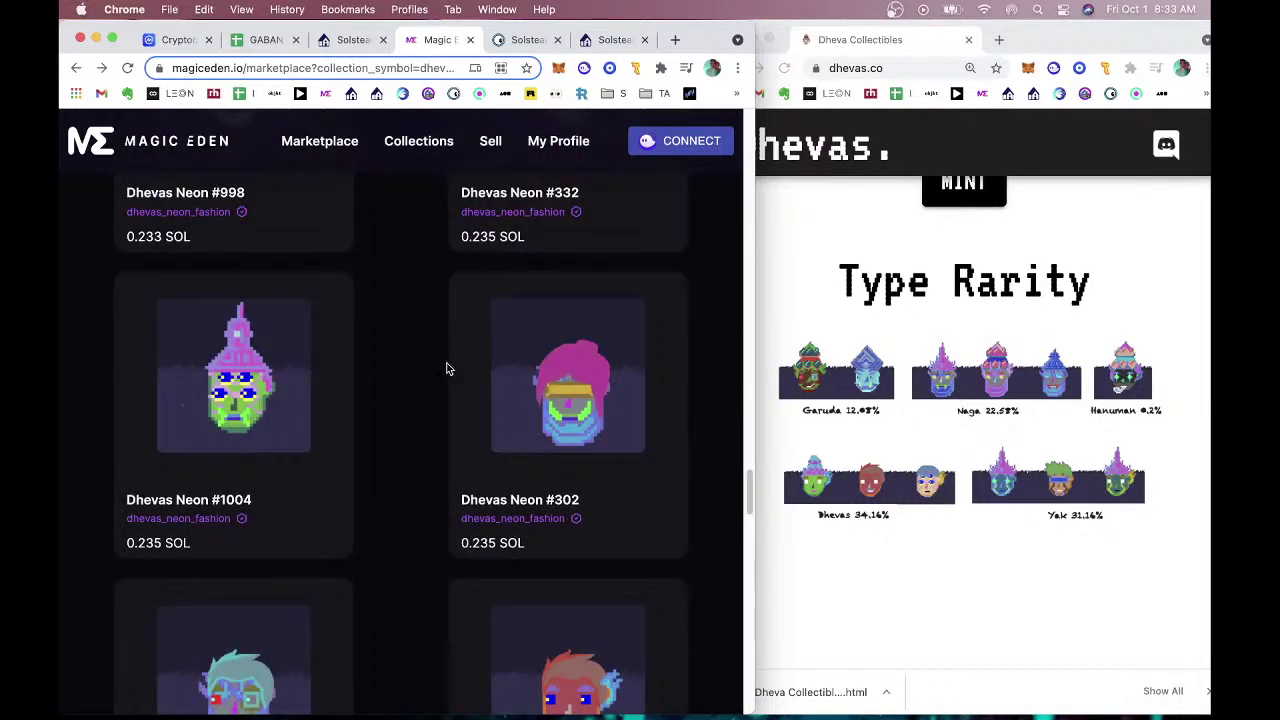
scroll(377, 354, down, 5)
scroll(378, 355, up, 3)
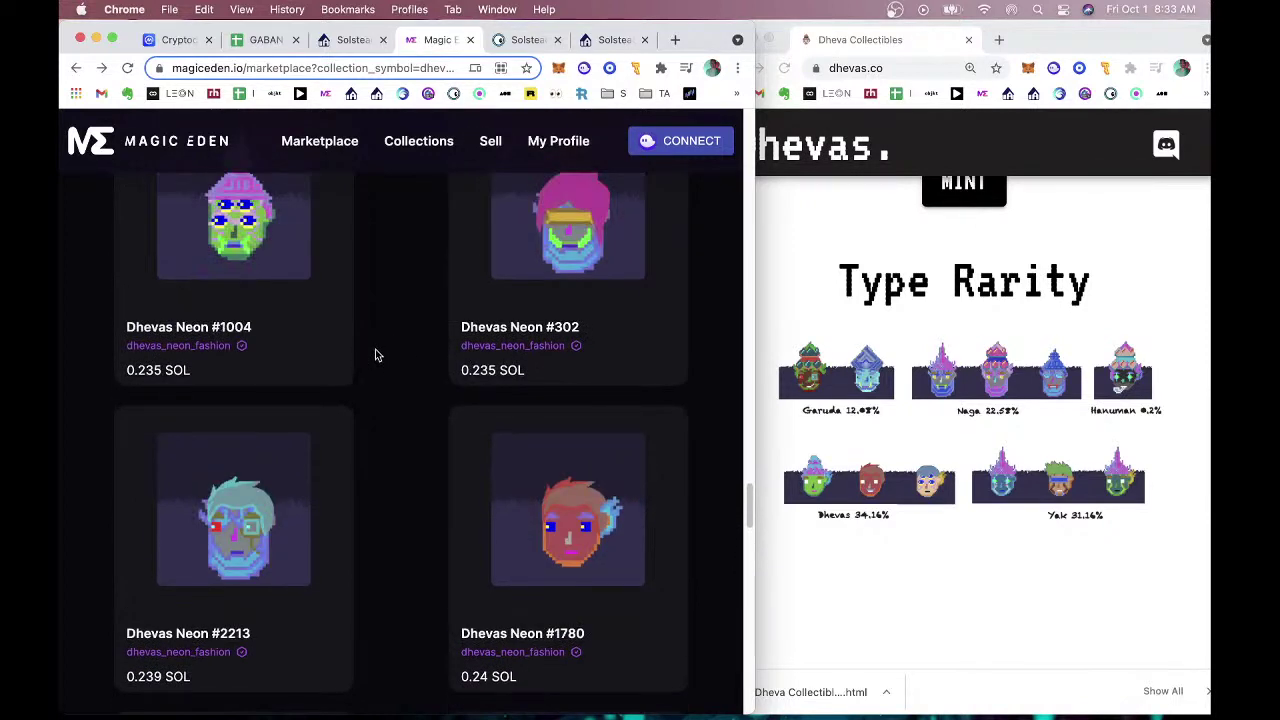
scroll(377, 355, up, 2)
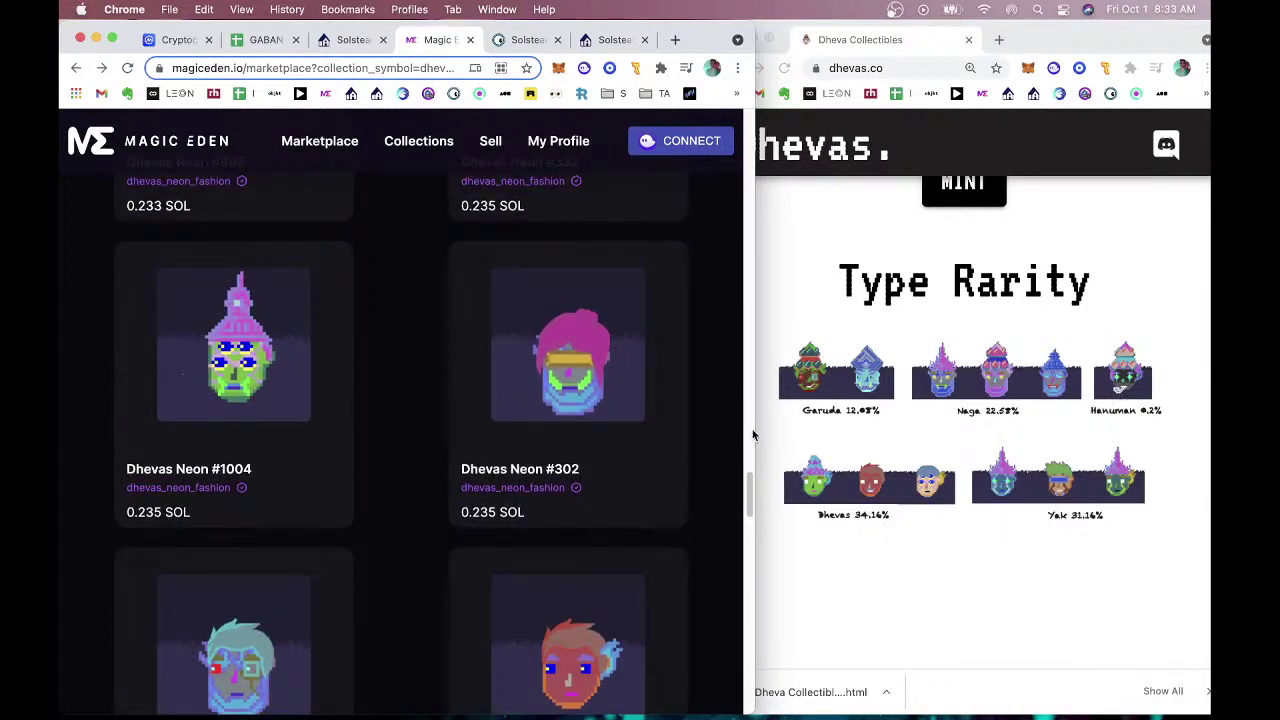
click(217, 340)
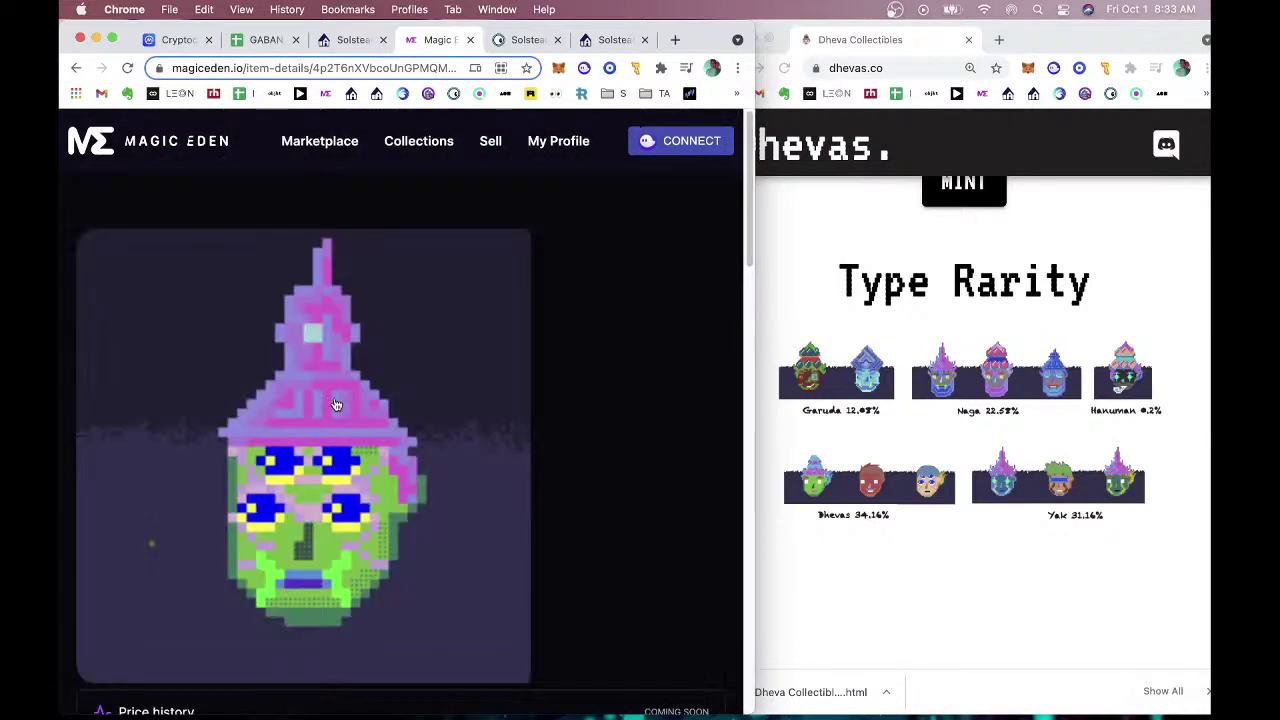
scroll(336, 404, down, 10)
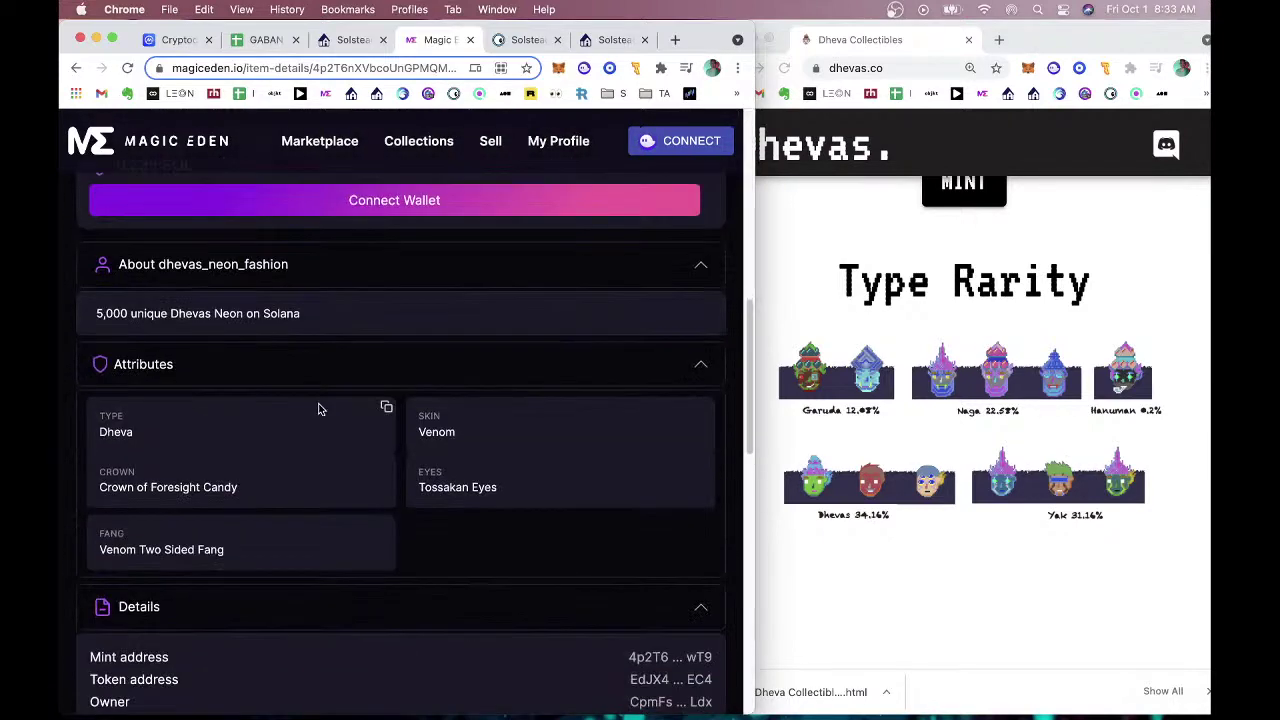
click(77, 68)
Examine the Dhevas listings sorted by ascending price up to 0.3 SOL, comparing their faces with the Type Rarity chart.
scroll(430, 435, down, 10)
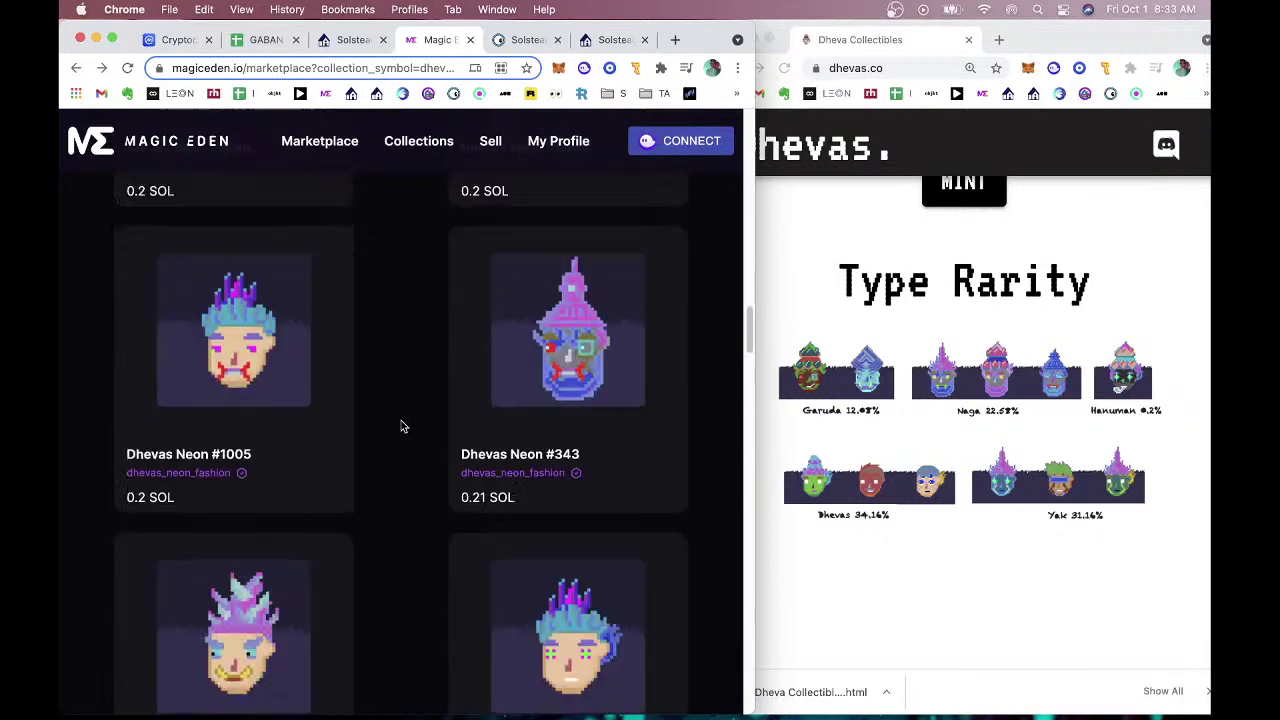
scroll(400, 427, down, 5)
scroll(400, 427, down, 10)
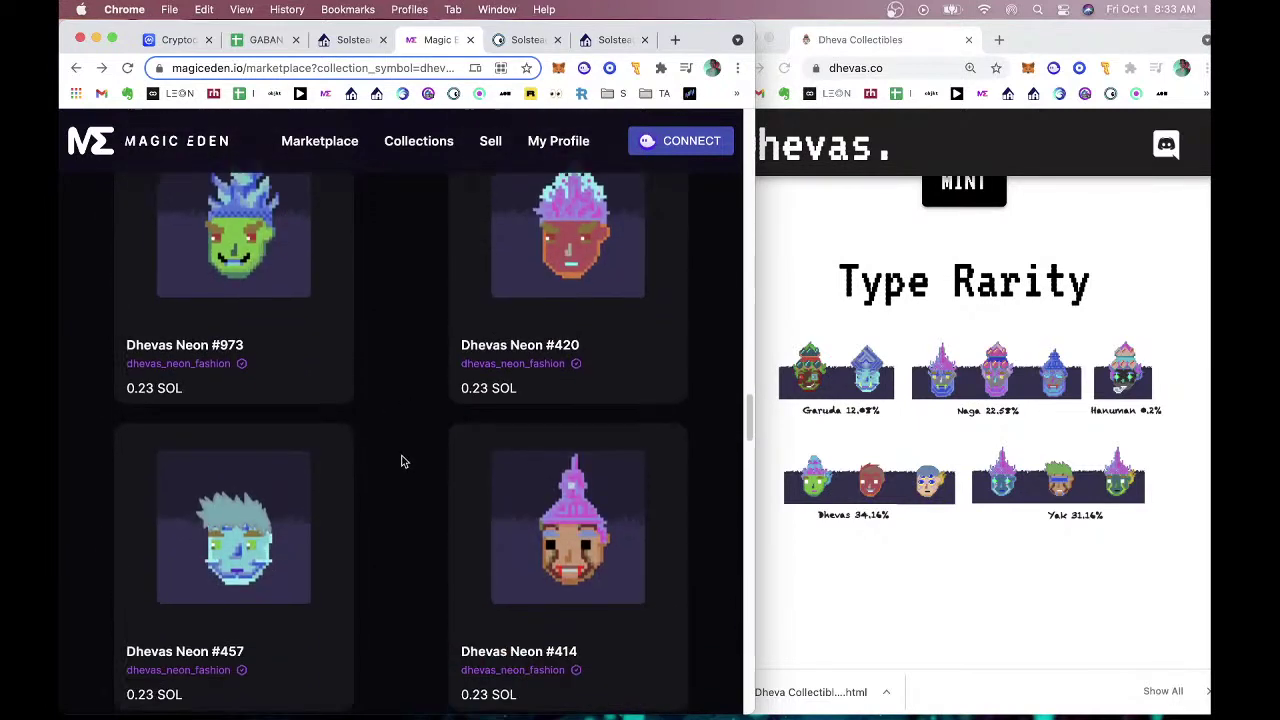
scroll(397, 464, down, 6)
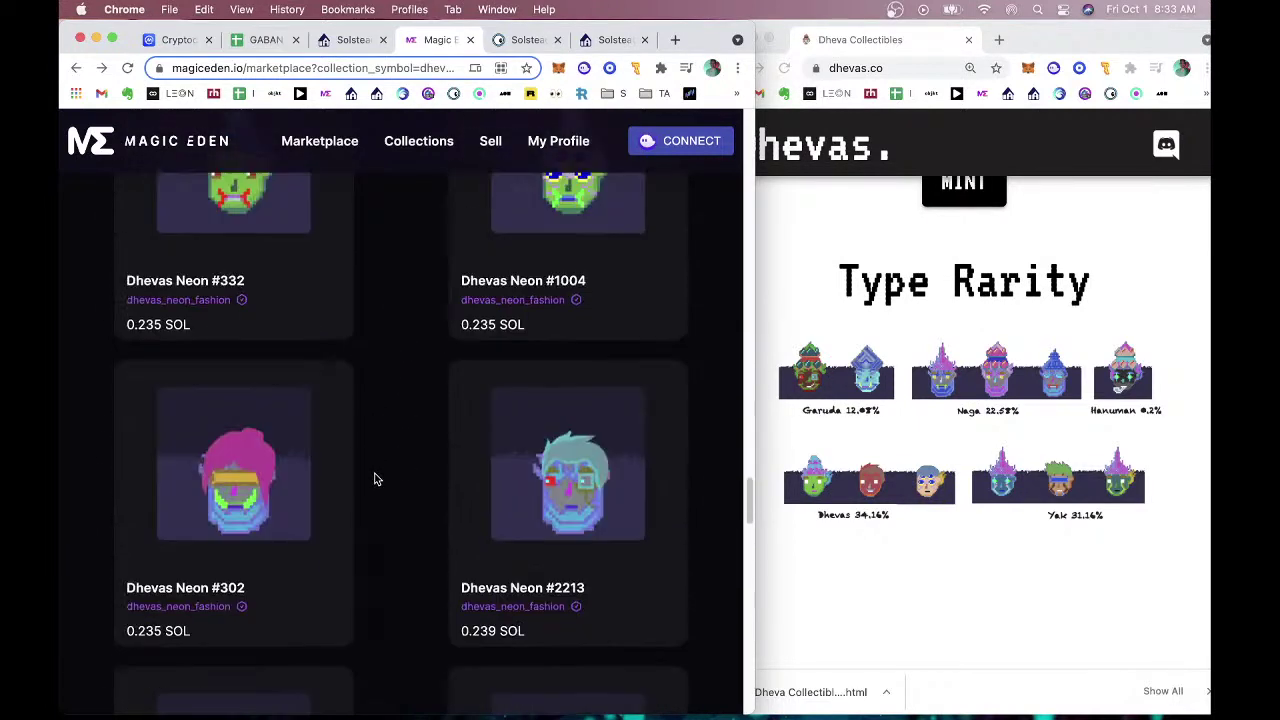
scroll(375, 484, down, 2)
scroll(377, 482, down, 2)
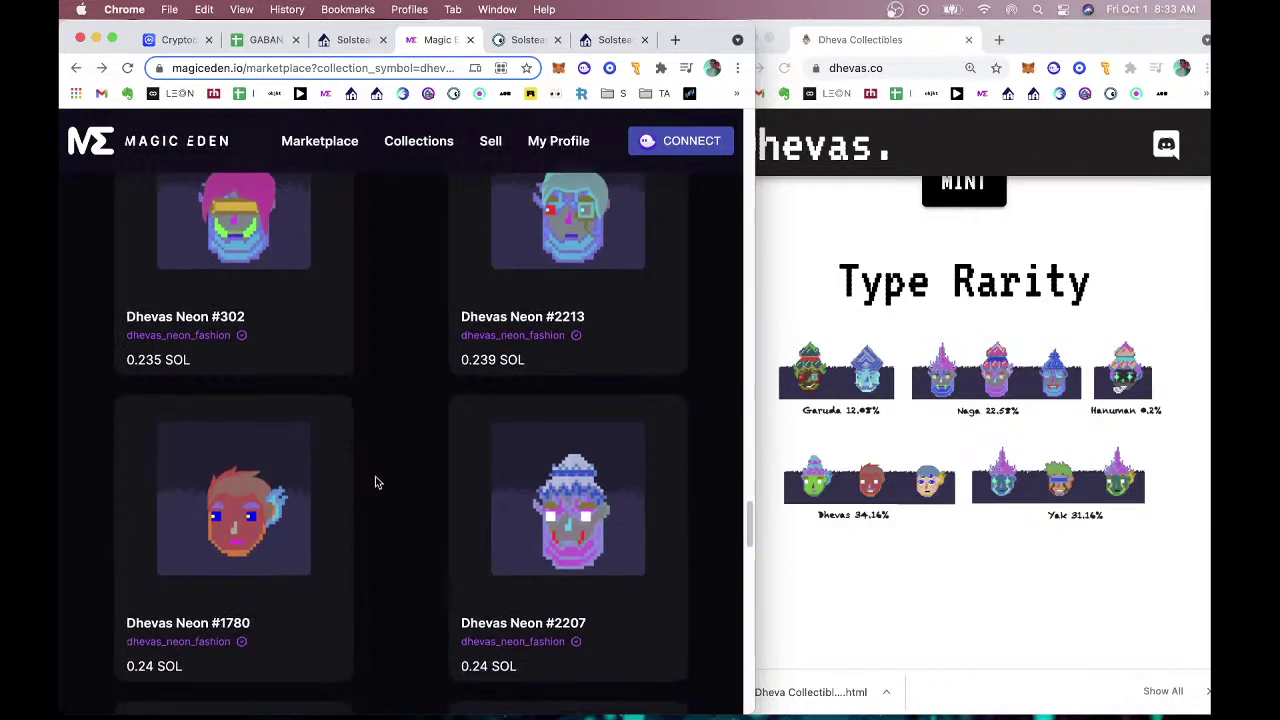
scroll(375, 481, up, 1)
scroll(376, 477, down, 10)
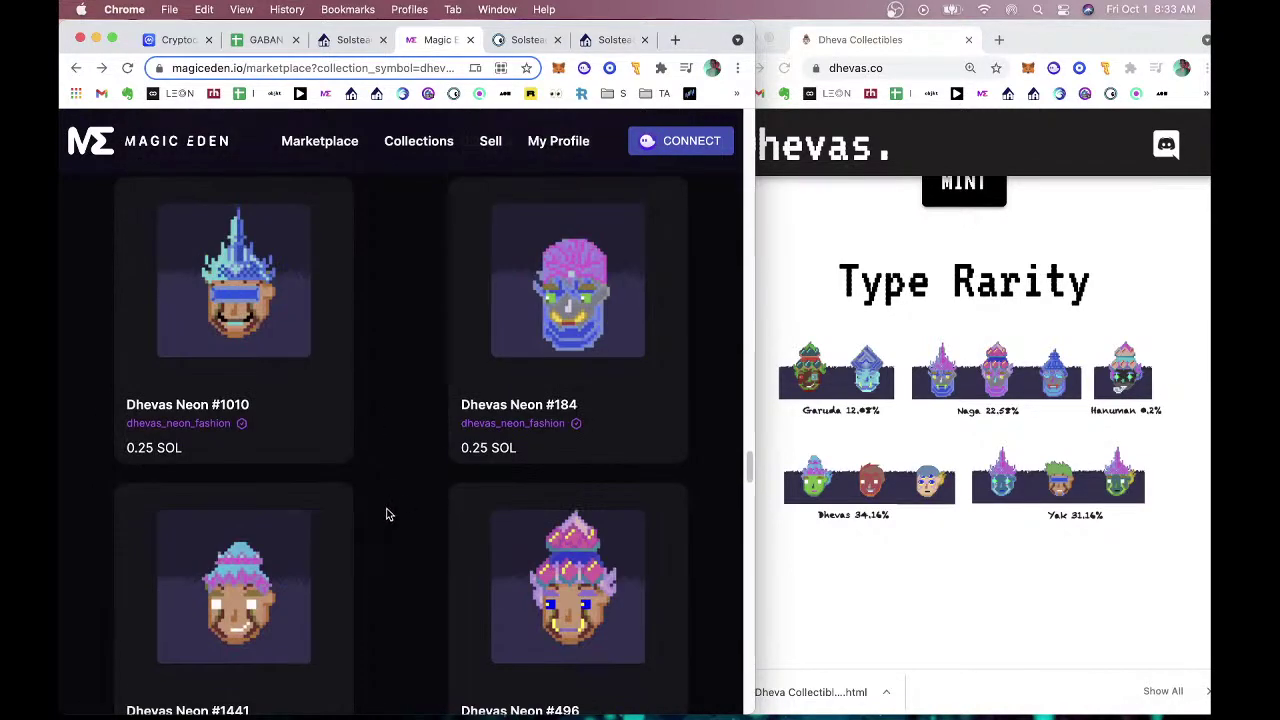
scroll(389, 514, down, 8)
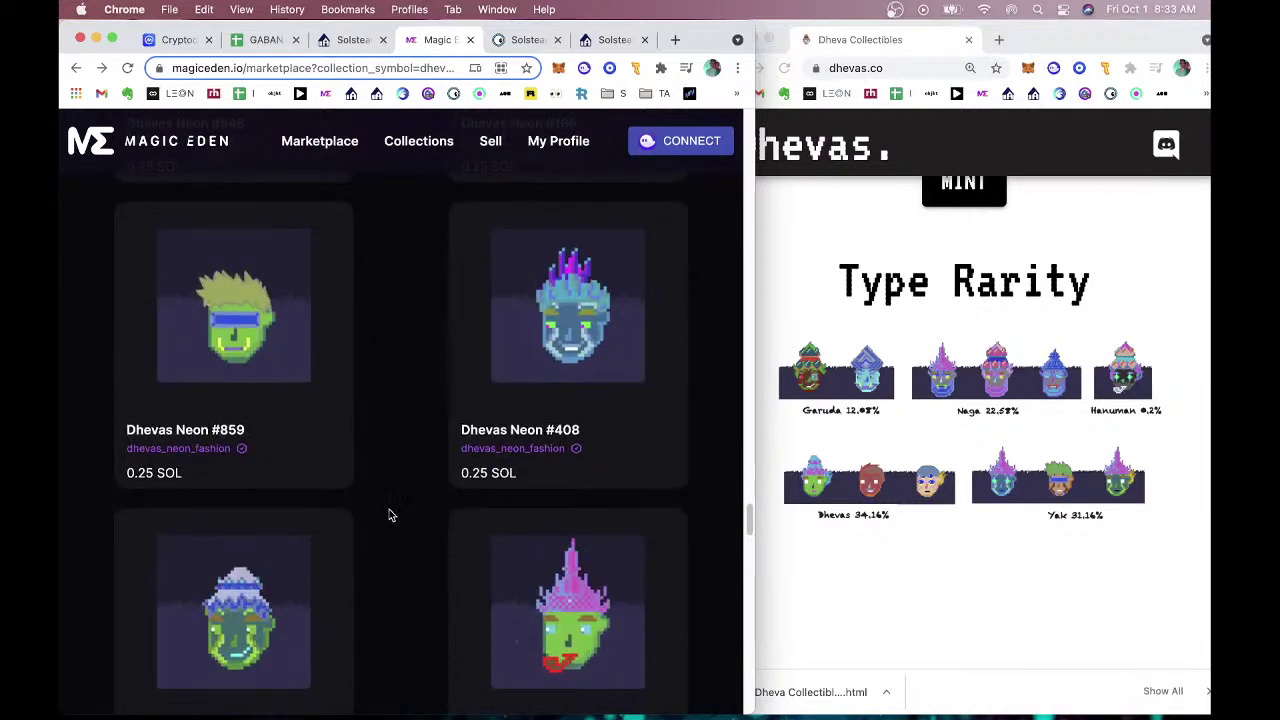
scroll(390, 513, down, 10)
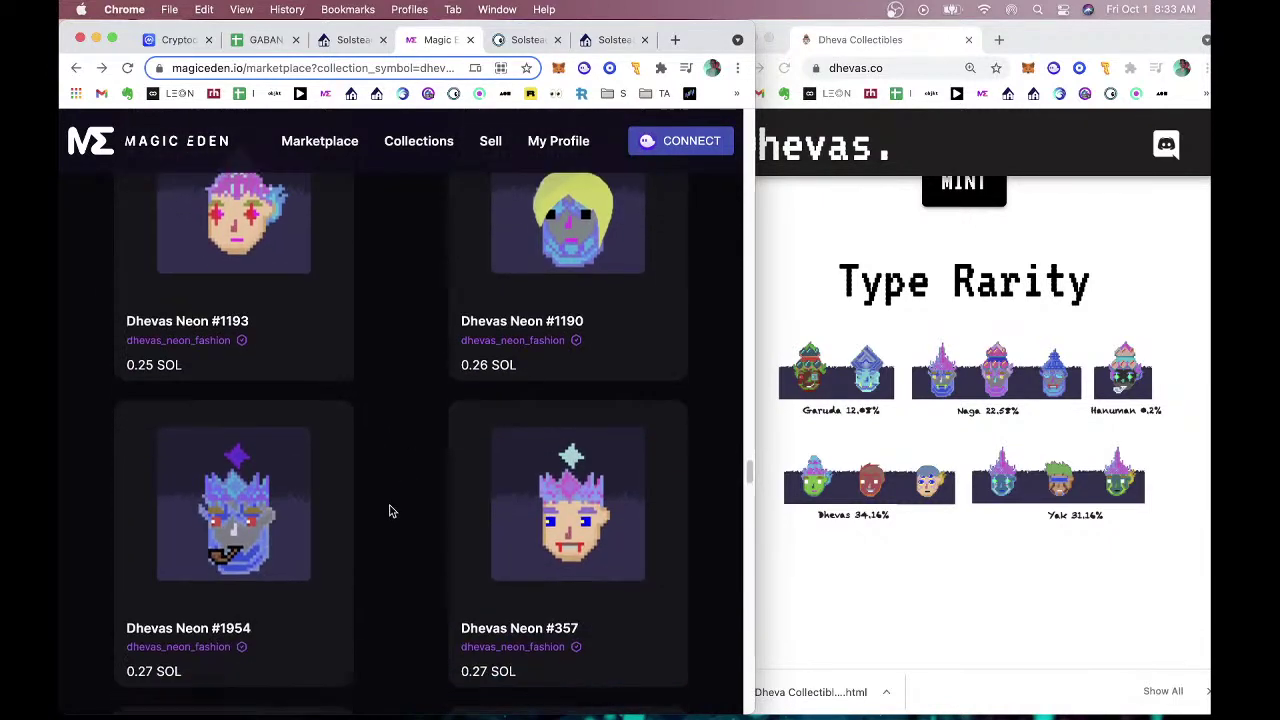
scroll(390, 511, down, 6)
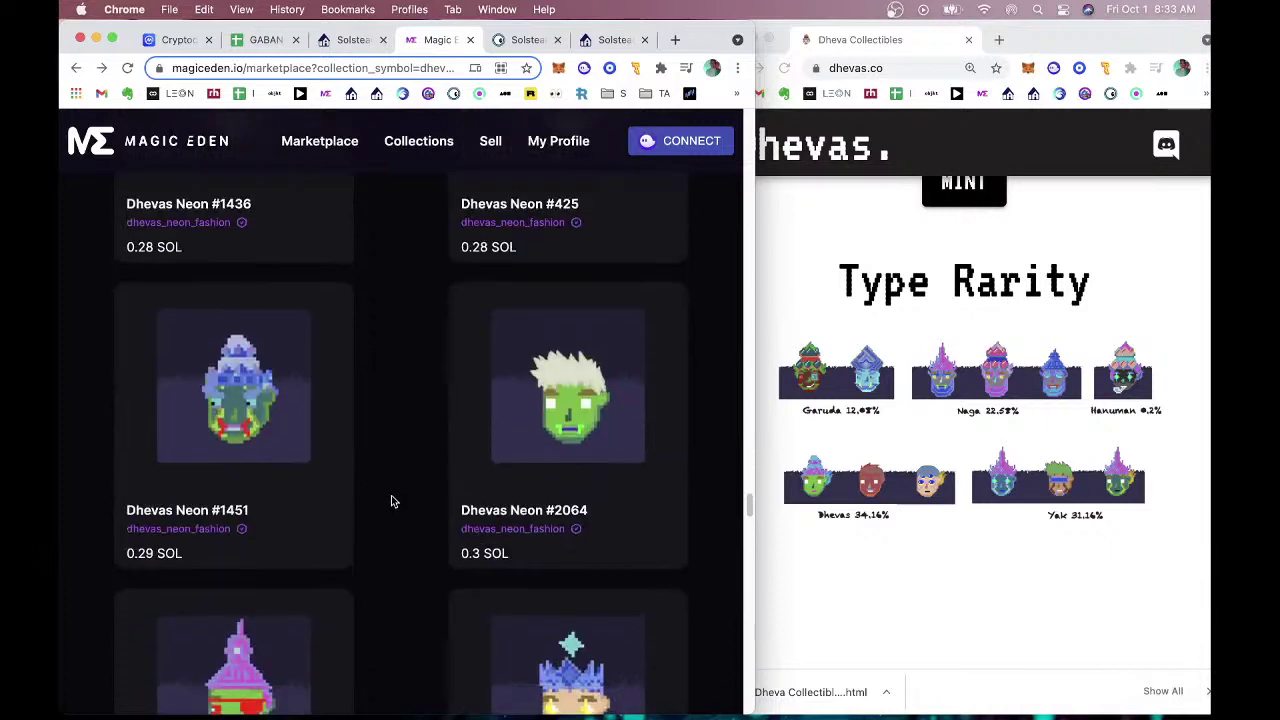
scroll(392, 500, down, 8)
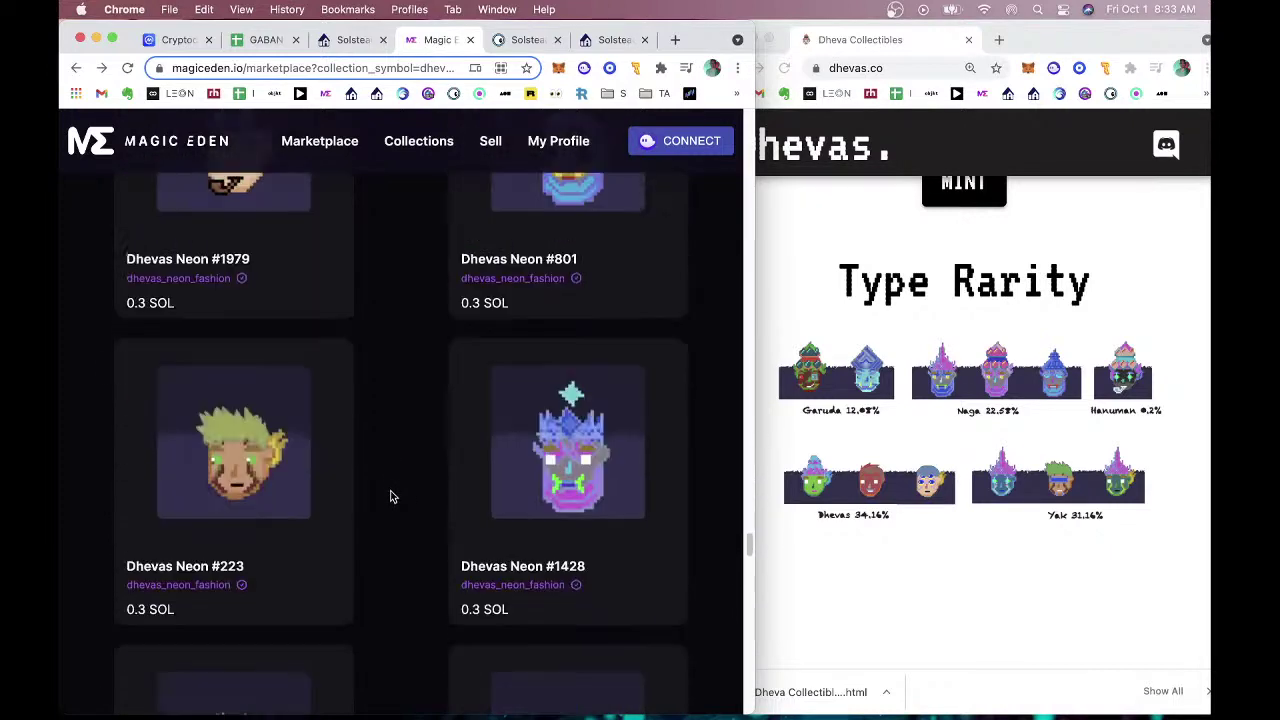
scroll(392, 497, down, 7)
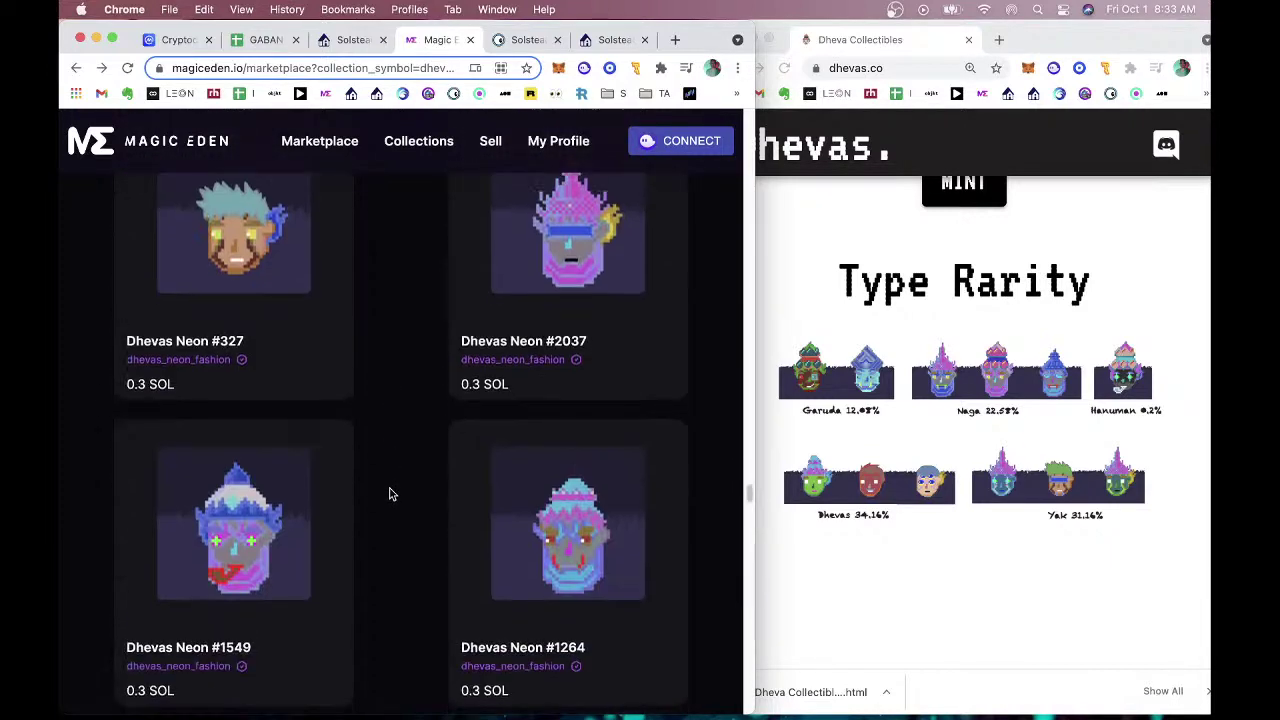
scroll(390, 494, down, 3)
scroll(390, 493, up, 2)
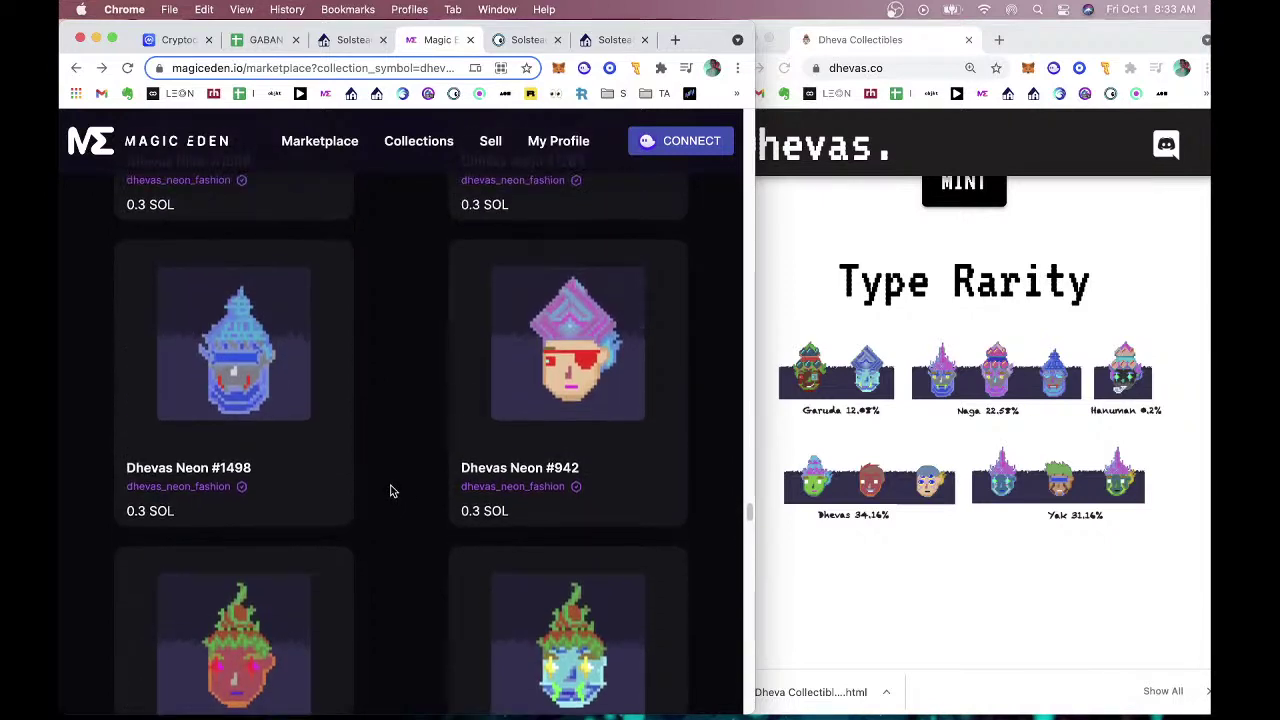
Open the Dhevas Neon #942 listing, check its type among the attributes, and return to the collection listings.
click(535, 375)
scroll(447, 492, up, 4)
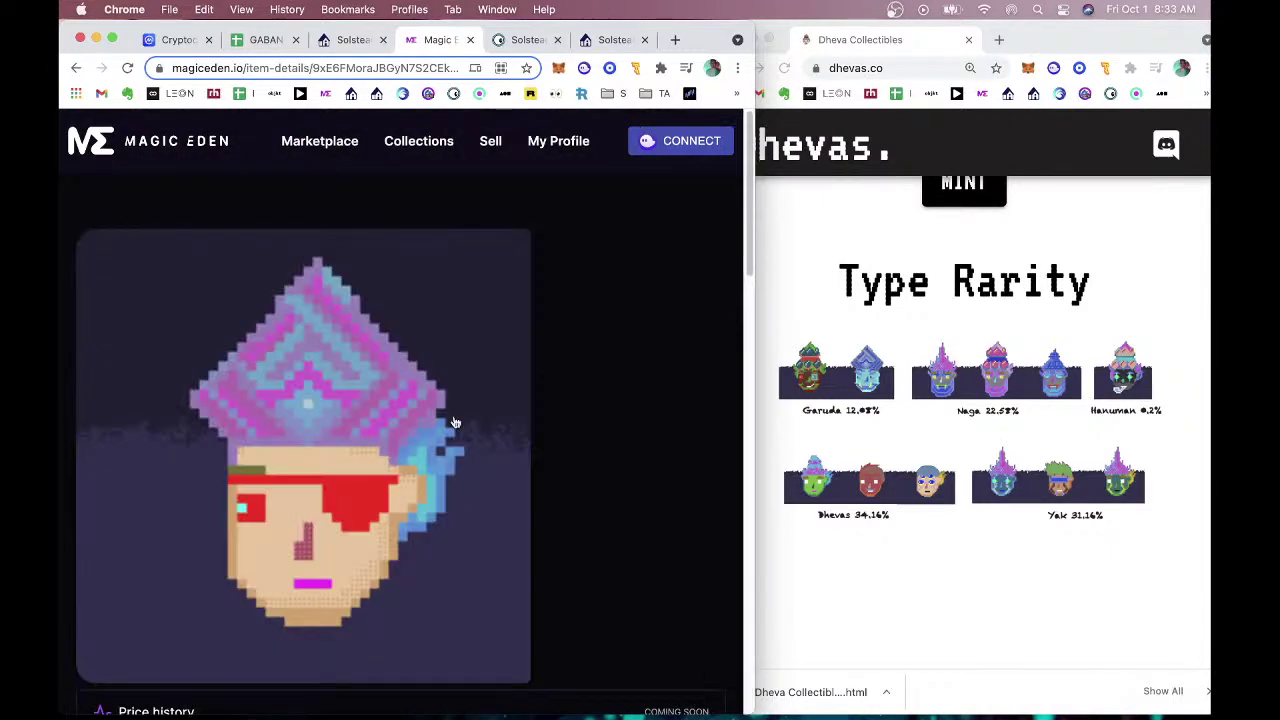
scroll(443, 420, down, 5)
scroll(429, 440, down, 4)
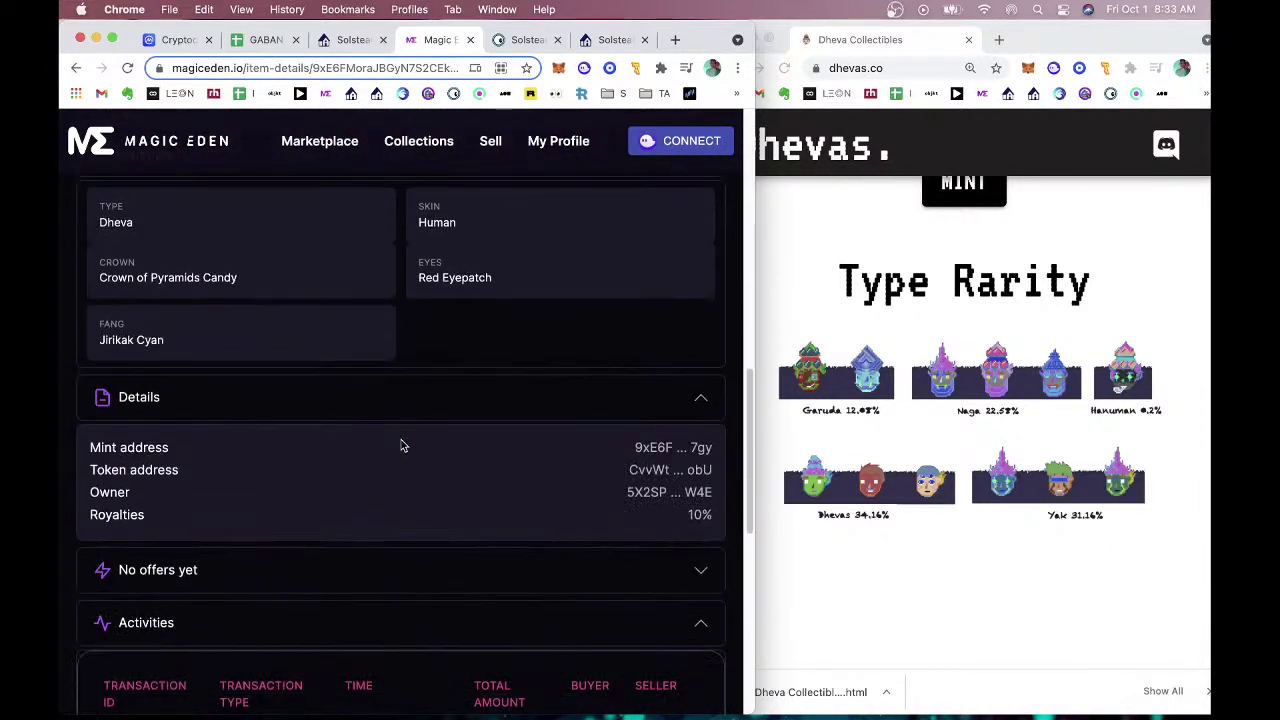
click(75, 68)
Open the Dhevas Neon #2061 listing, compare its type attribute and face with the Type Rarity chart, and return to the collection.
scroll(329, 380, down, 5)
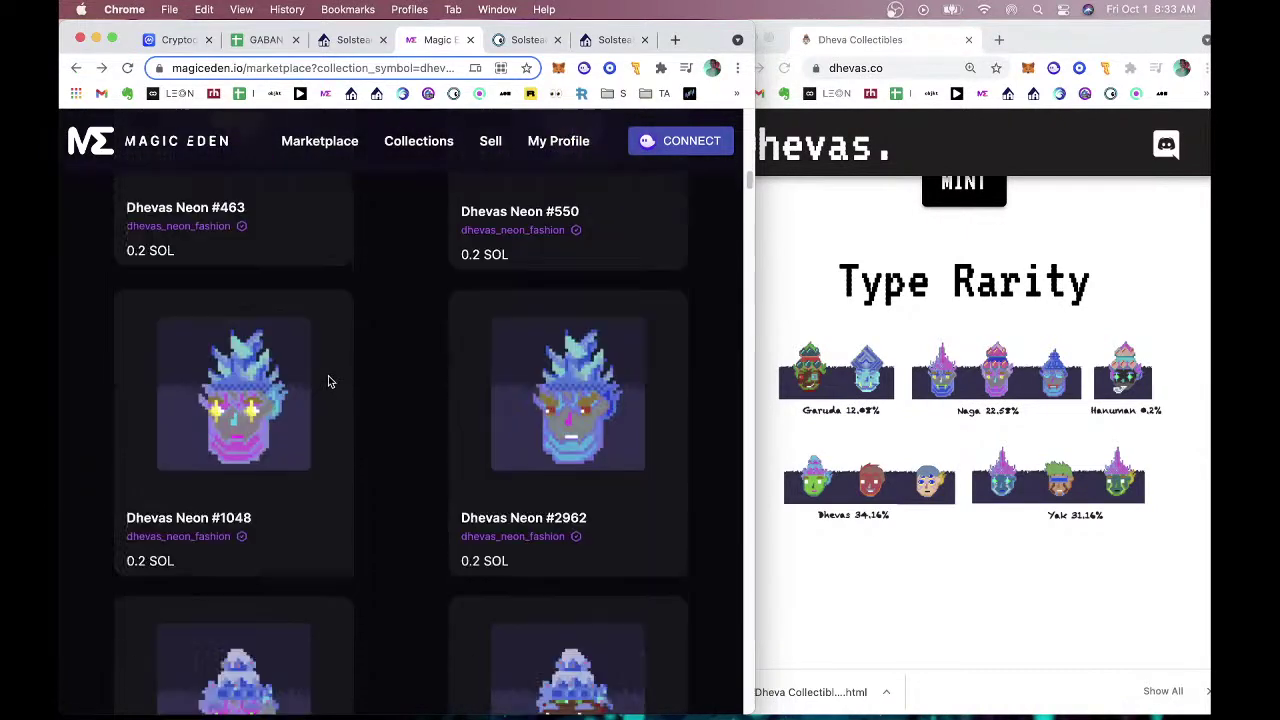
scroll(326, 380, down, 10)
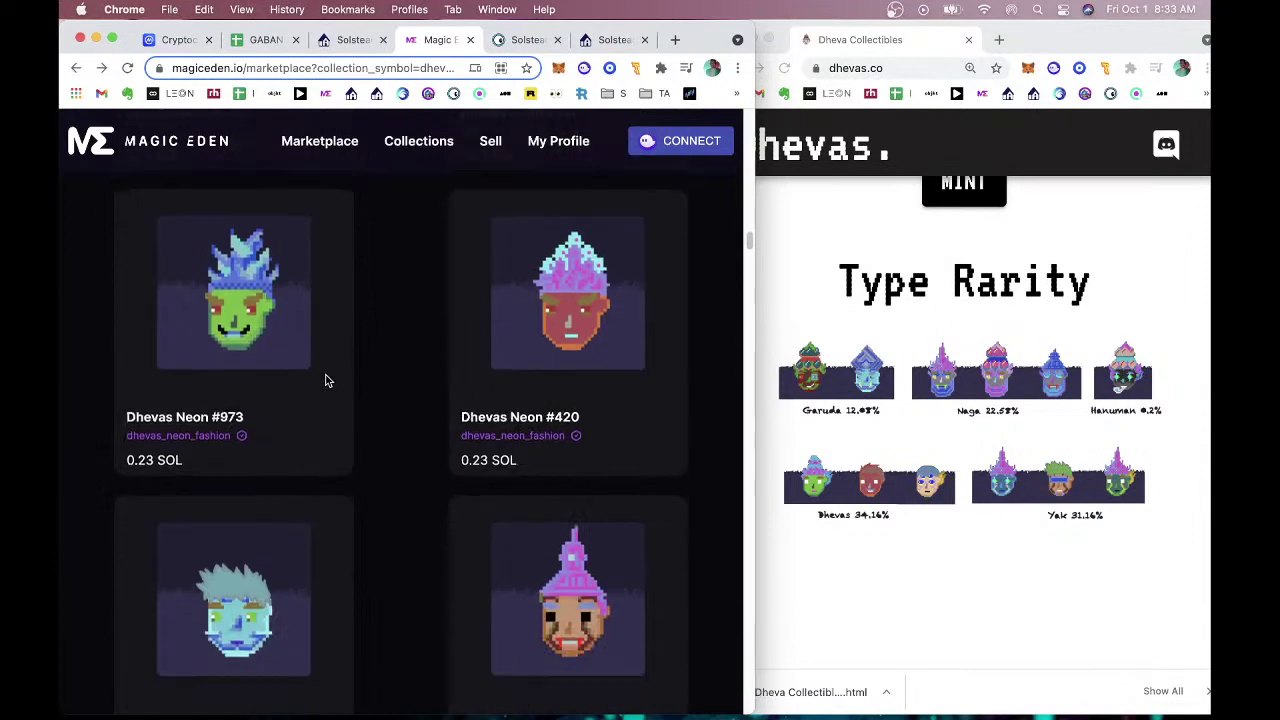
scroll(326, 380, down, 3)
click(234, 463)
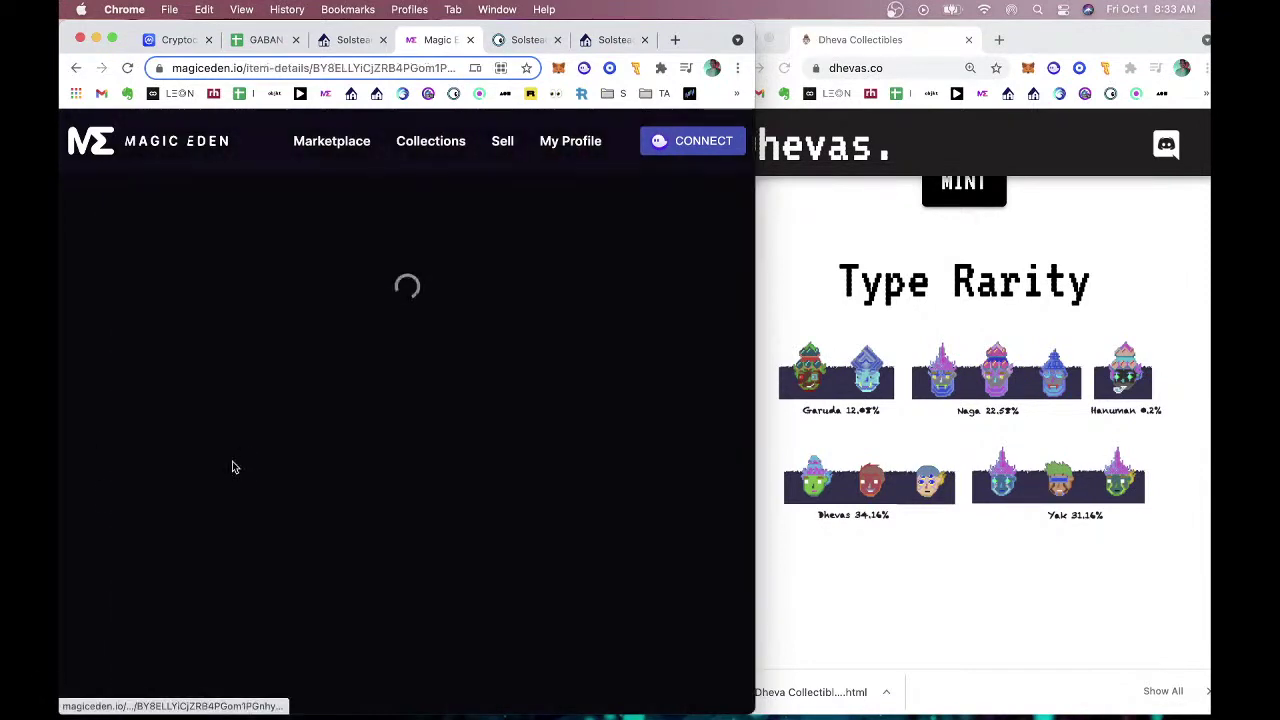
scroll(415, 380, down, 10)
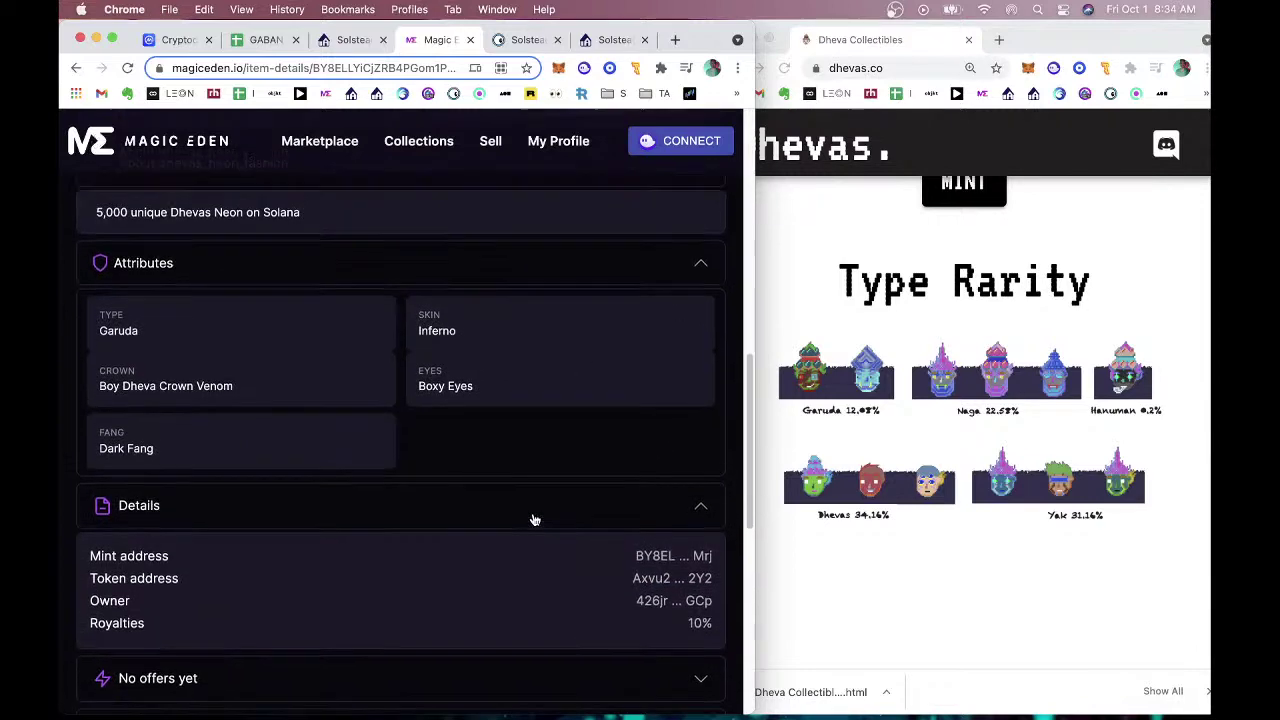
scroll(535, 514, up, 8)
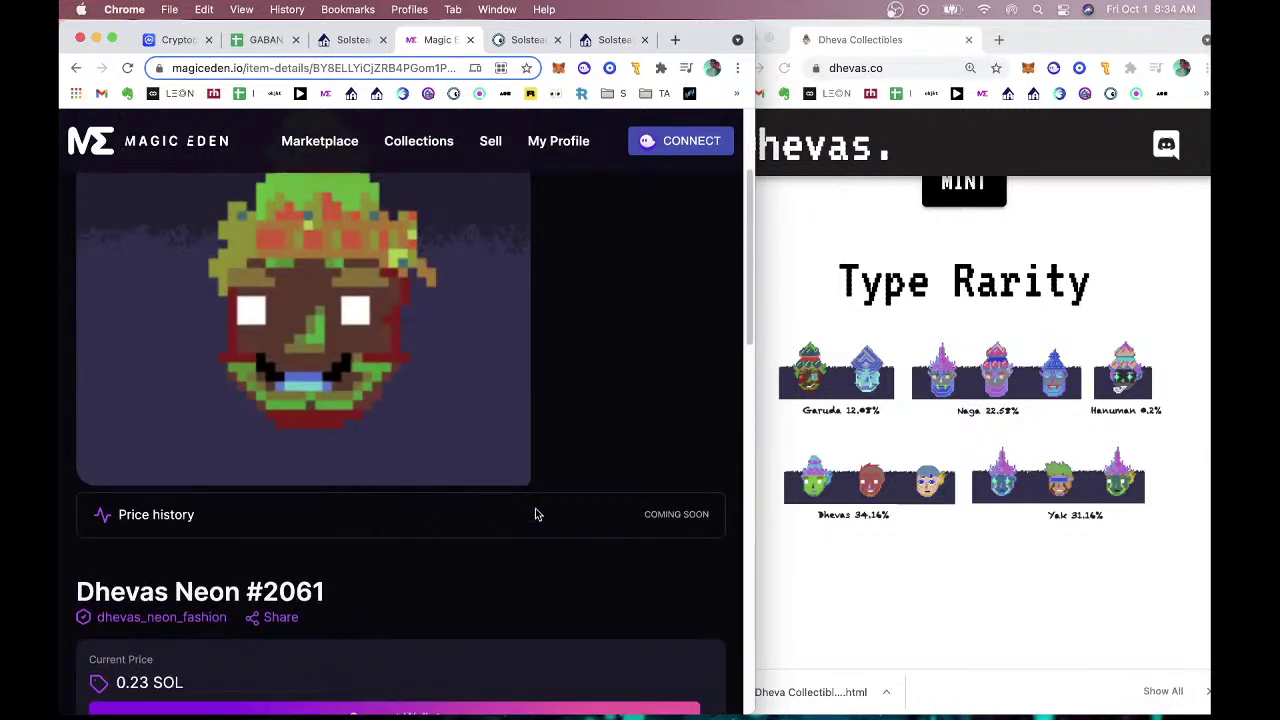
scroll(535, 514, up, 3)
scroll(533, 514, down, 8)
scroll(531, 515, up, 4)
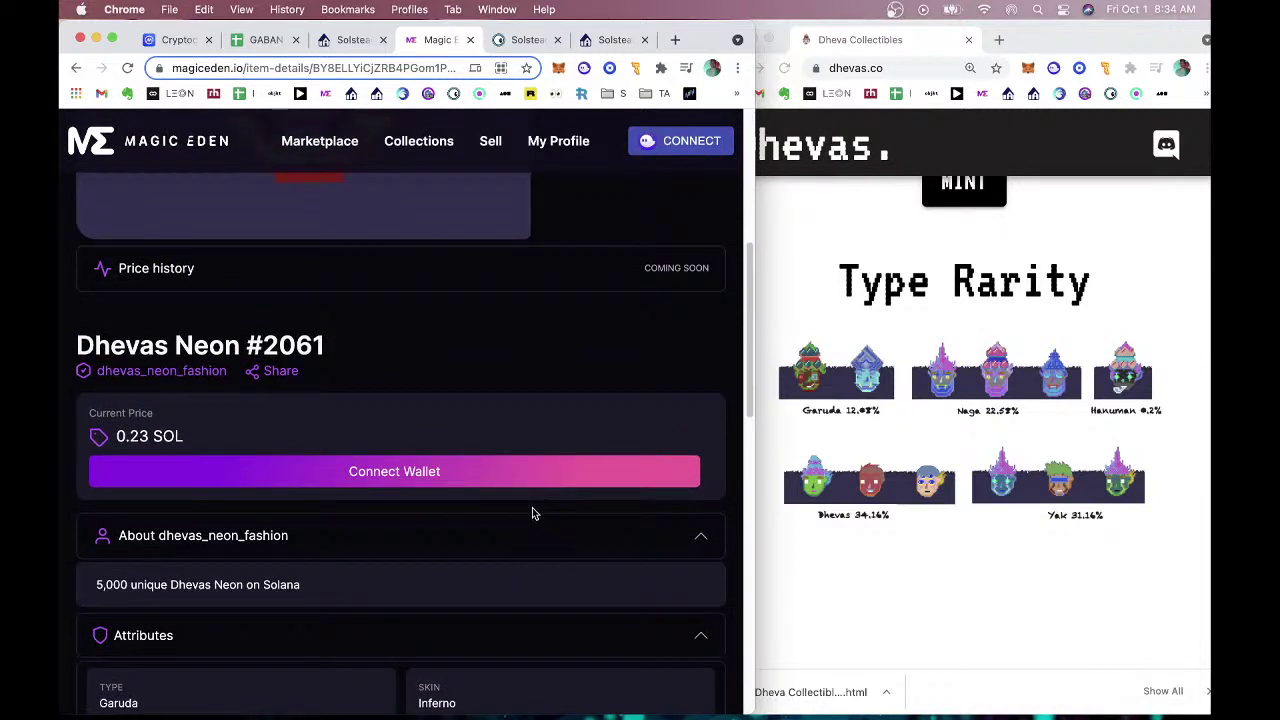
scroll(465, 556, up, 4)
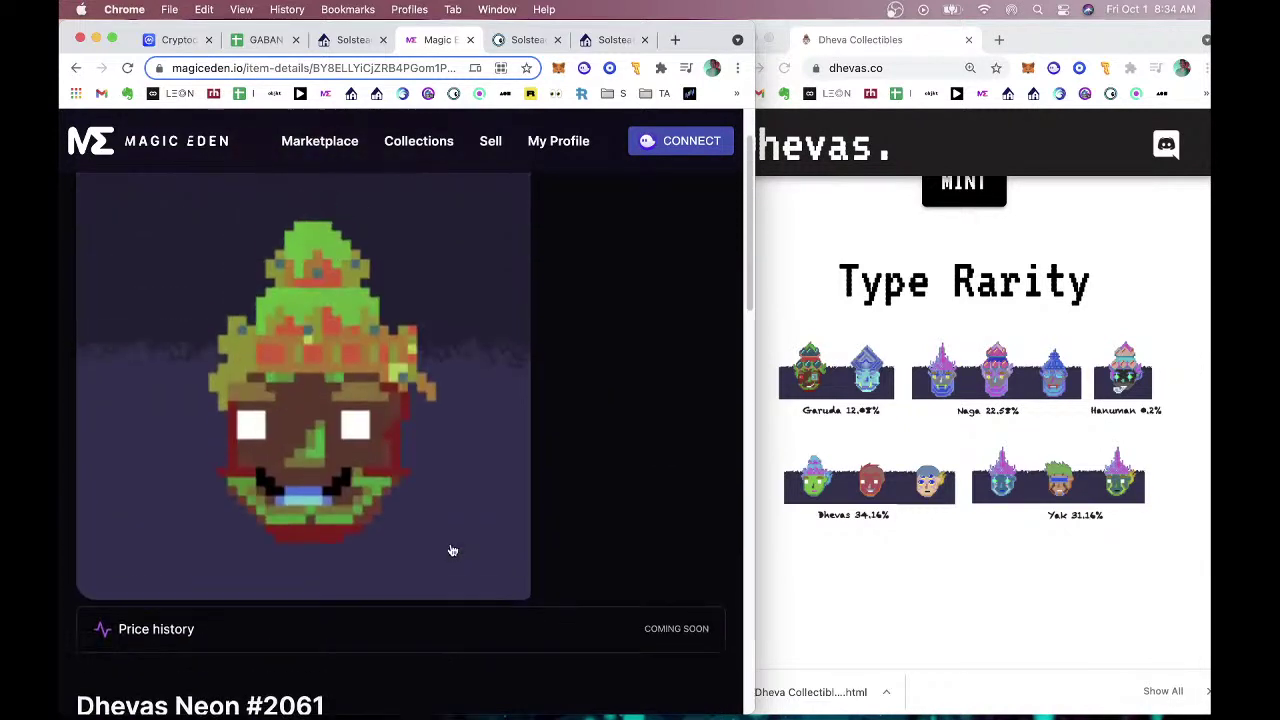
click(76, 68)
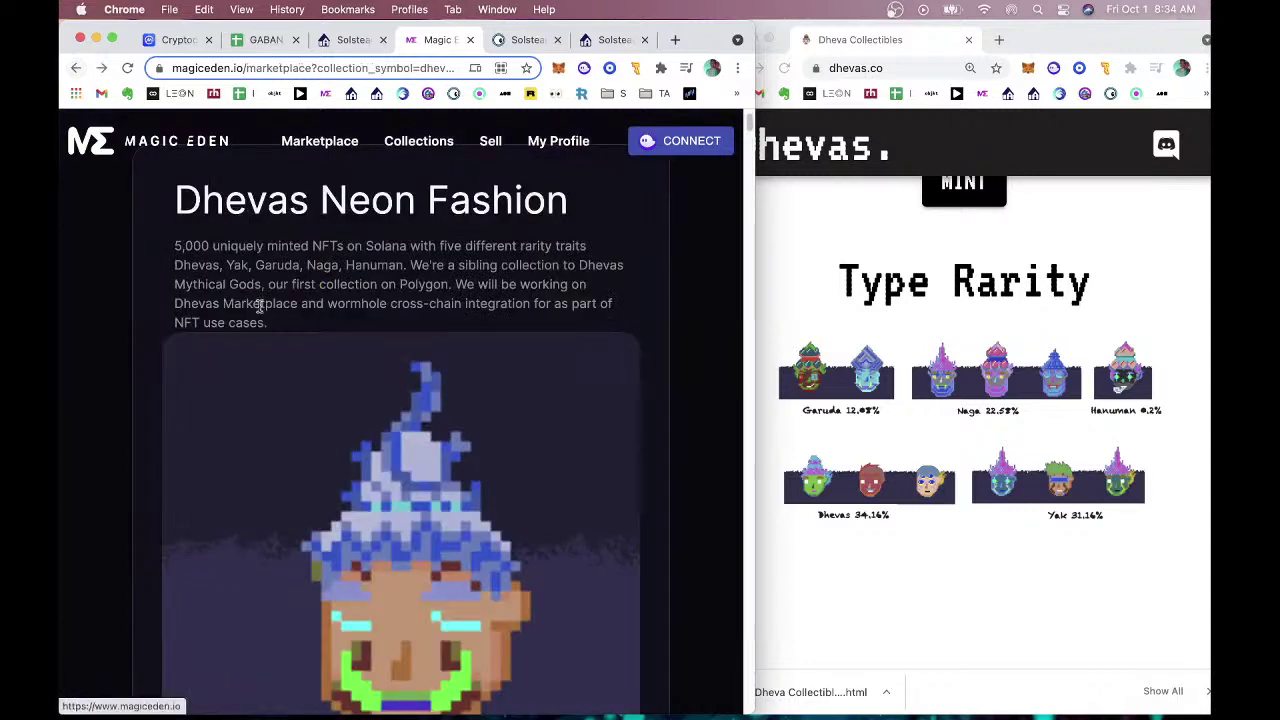
Sort the Dhevas Neon Fashion listings by price from high to low.
scroll(331, 385, down, 5)
click(337, 354)
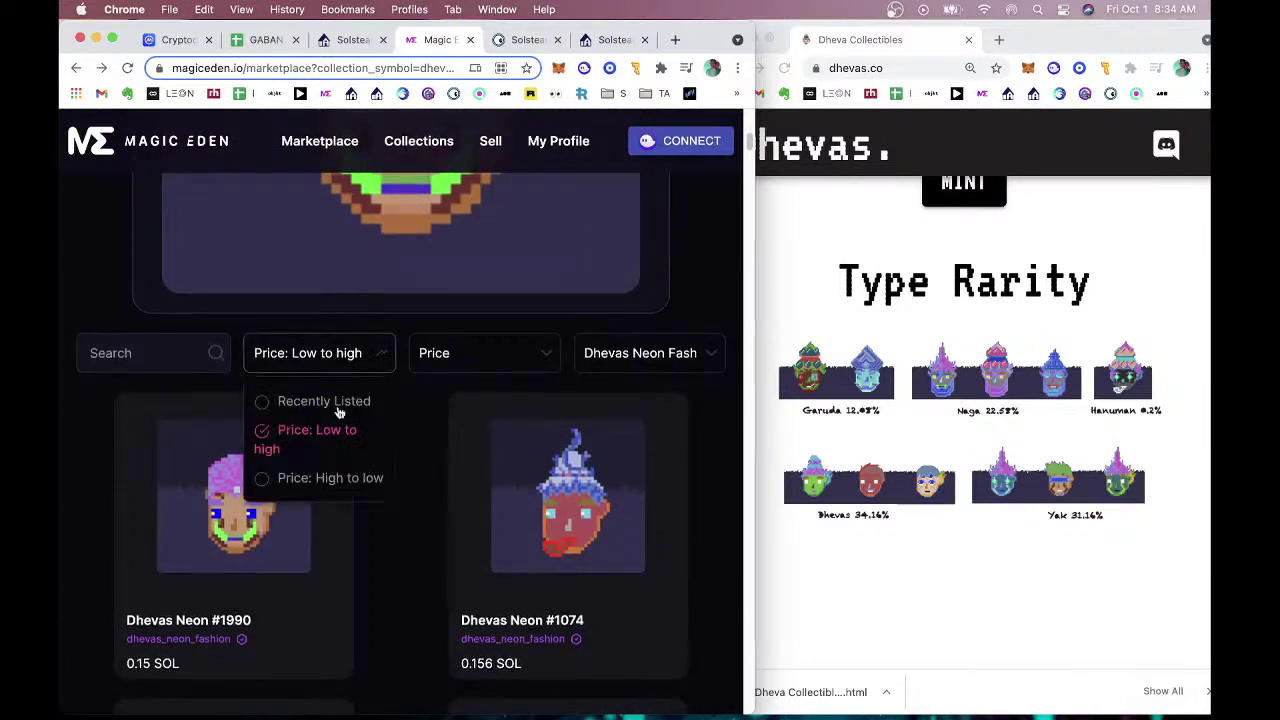
click(337, 479)
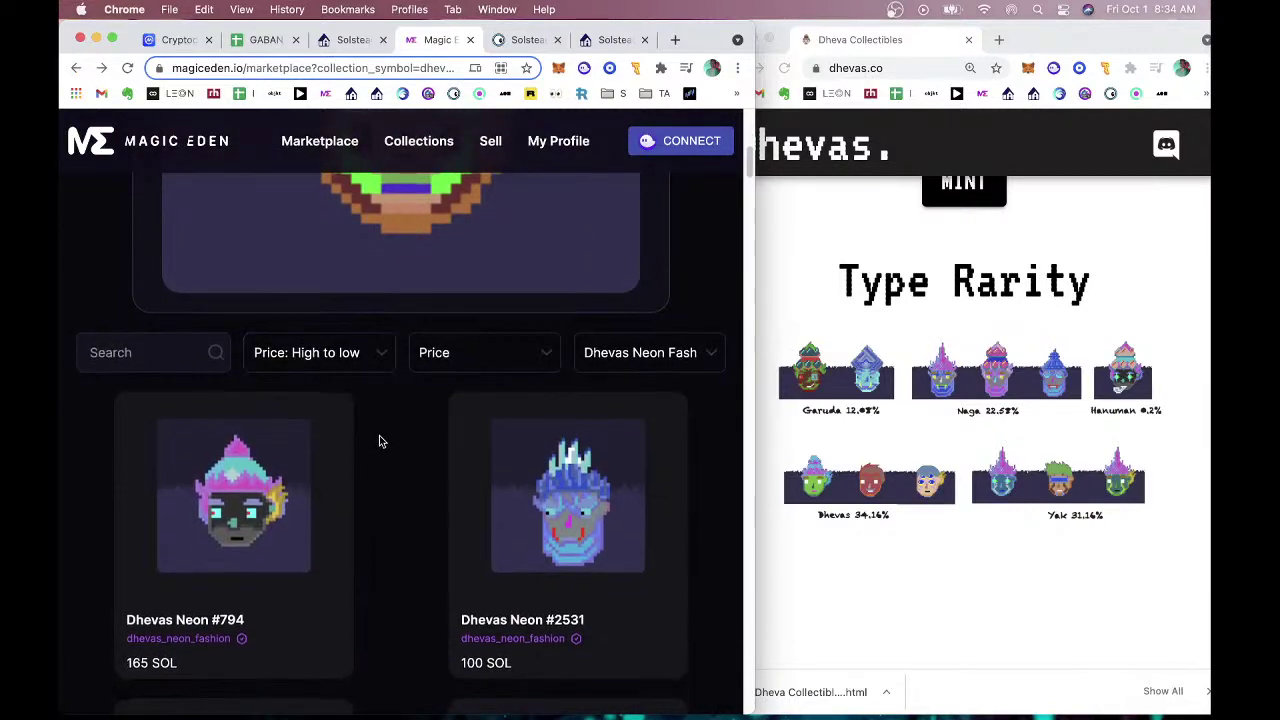
Open the most expensive listing, Dhevas Neon #794, check its type attribute, and return to the collection.
click(251, 476)
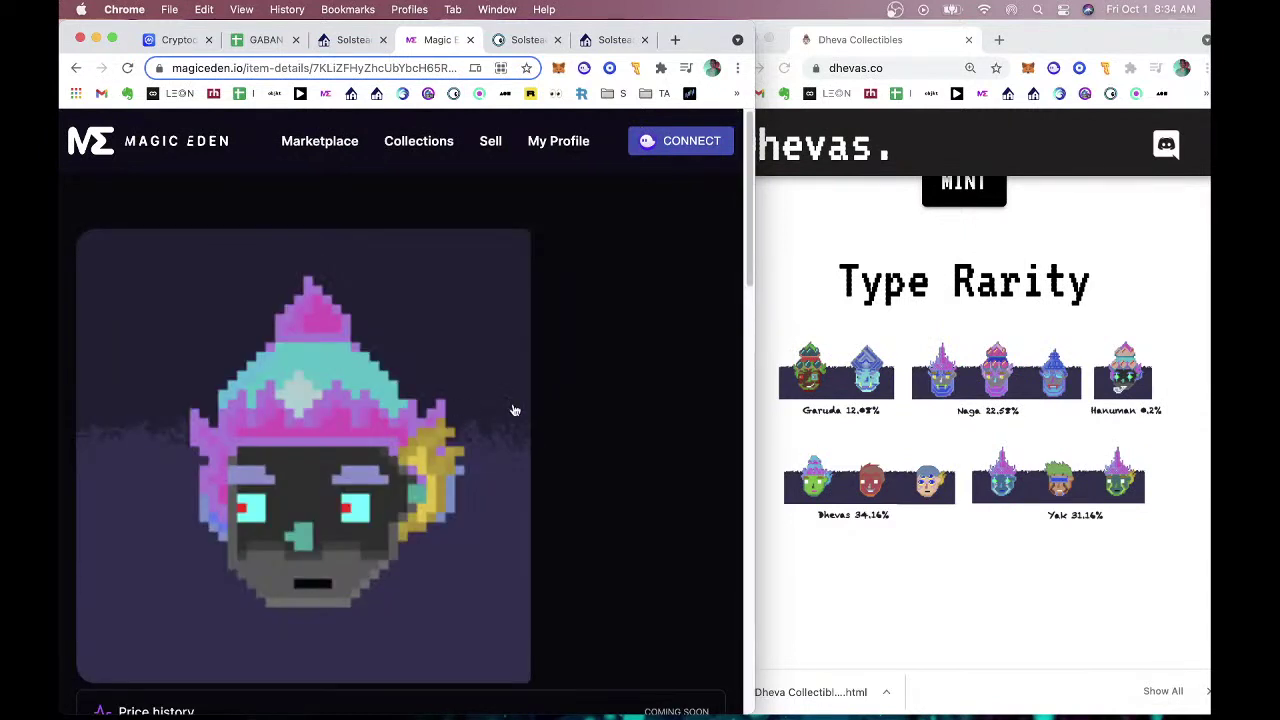
scroll(512, 410, down, 5)
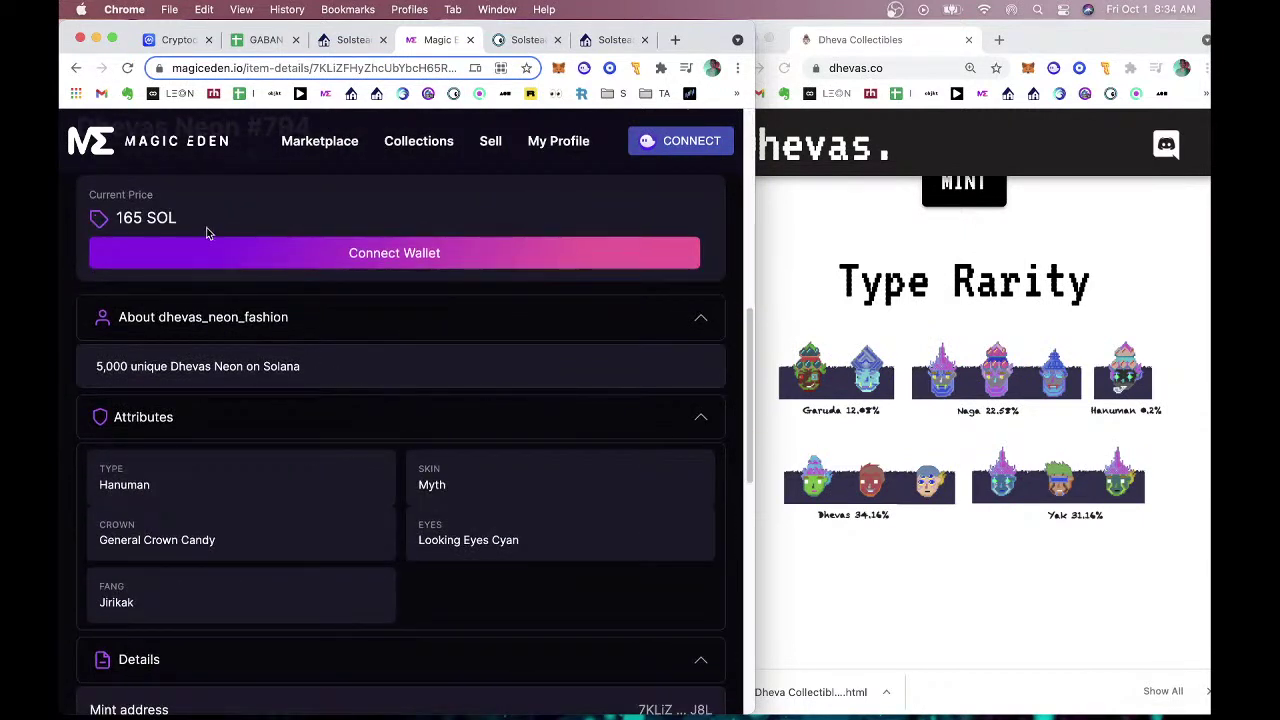
click(75, 68)
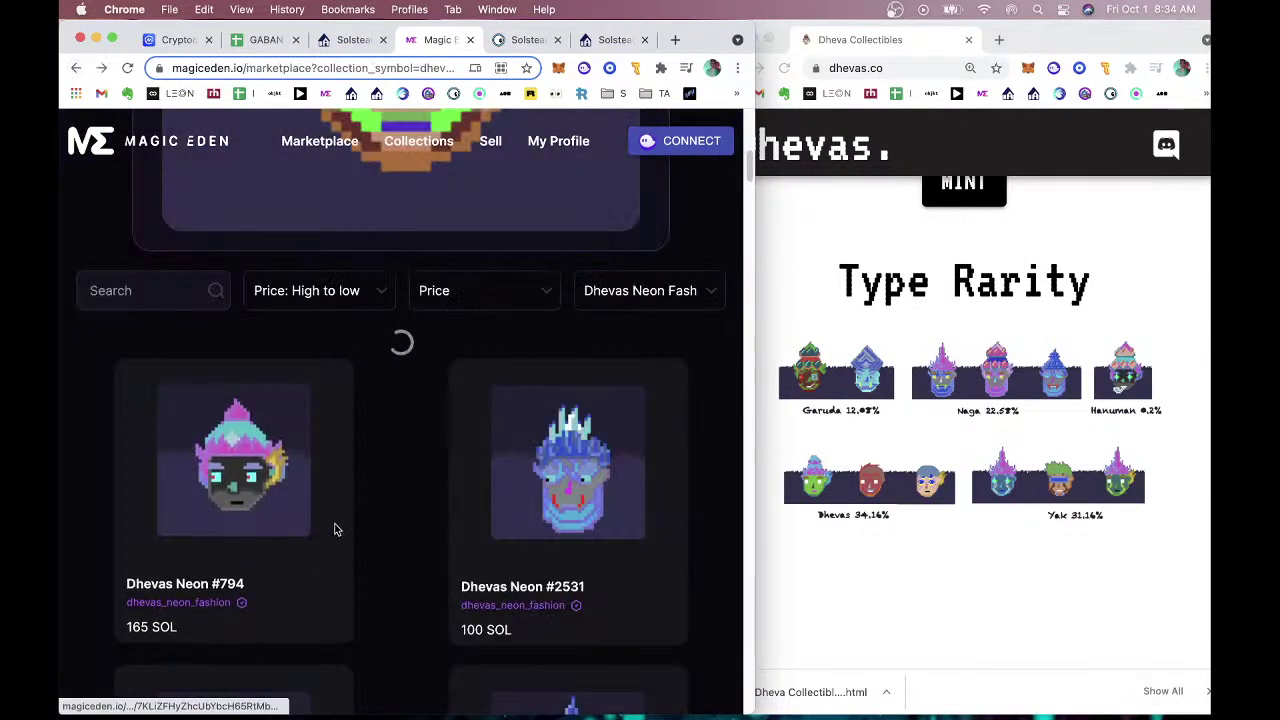
Examine the Dhevas listings from the highest price down to 10 SOL, comparing their faces with the Type Rarity chart.
scroll(375, 503, down, 3)
scroll(375, 503, down, 3)
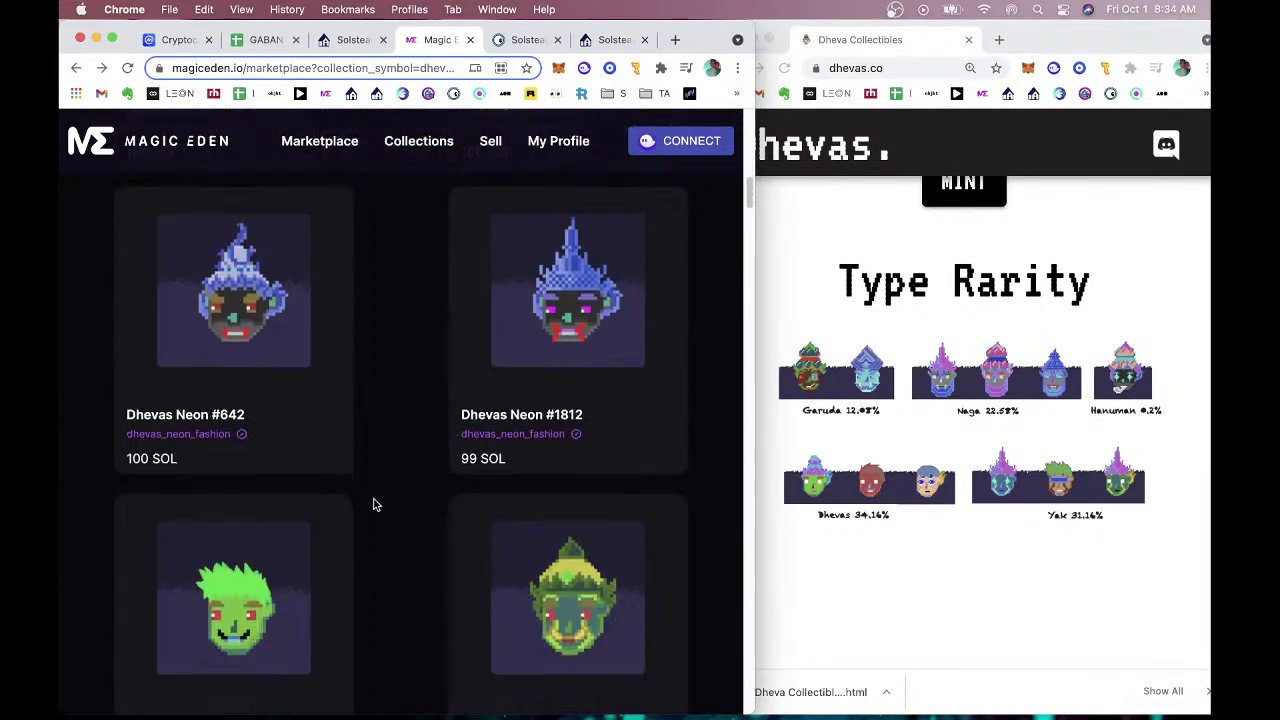
scroll(372, 504, down, 3)
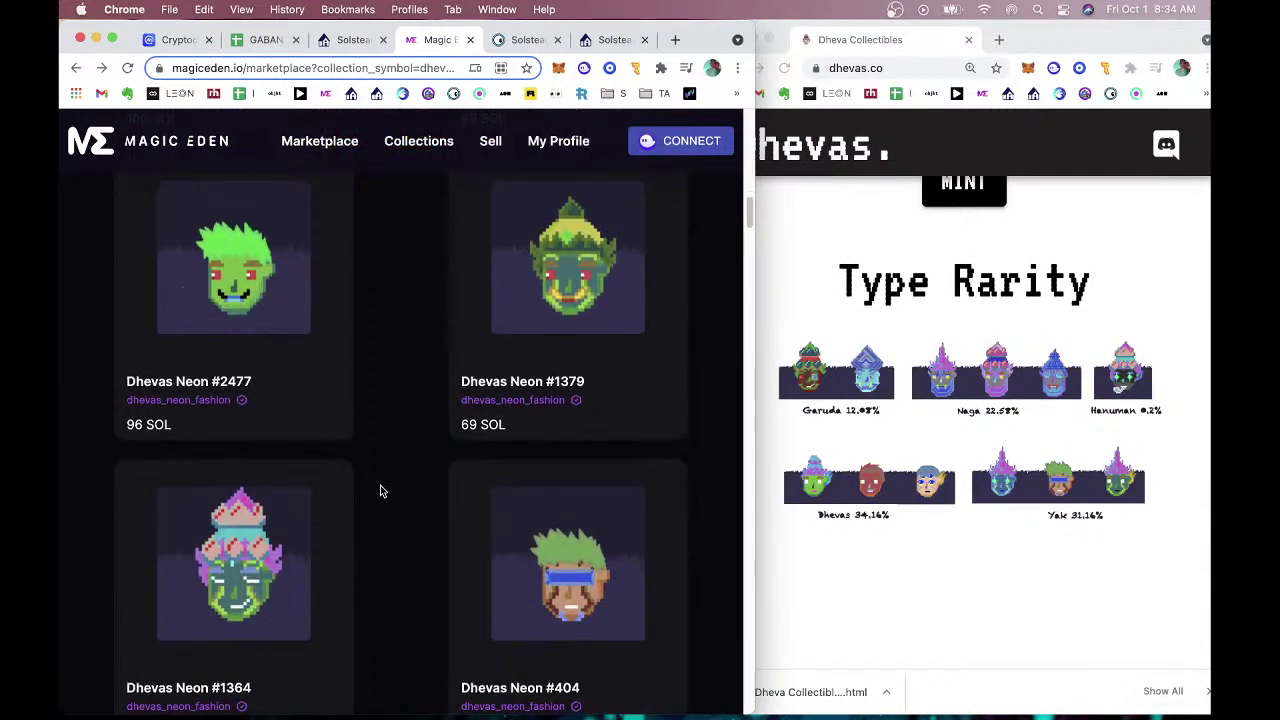
scroll(376, 498, up, 1)
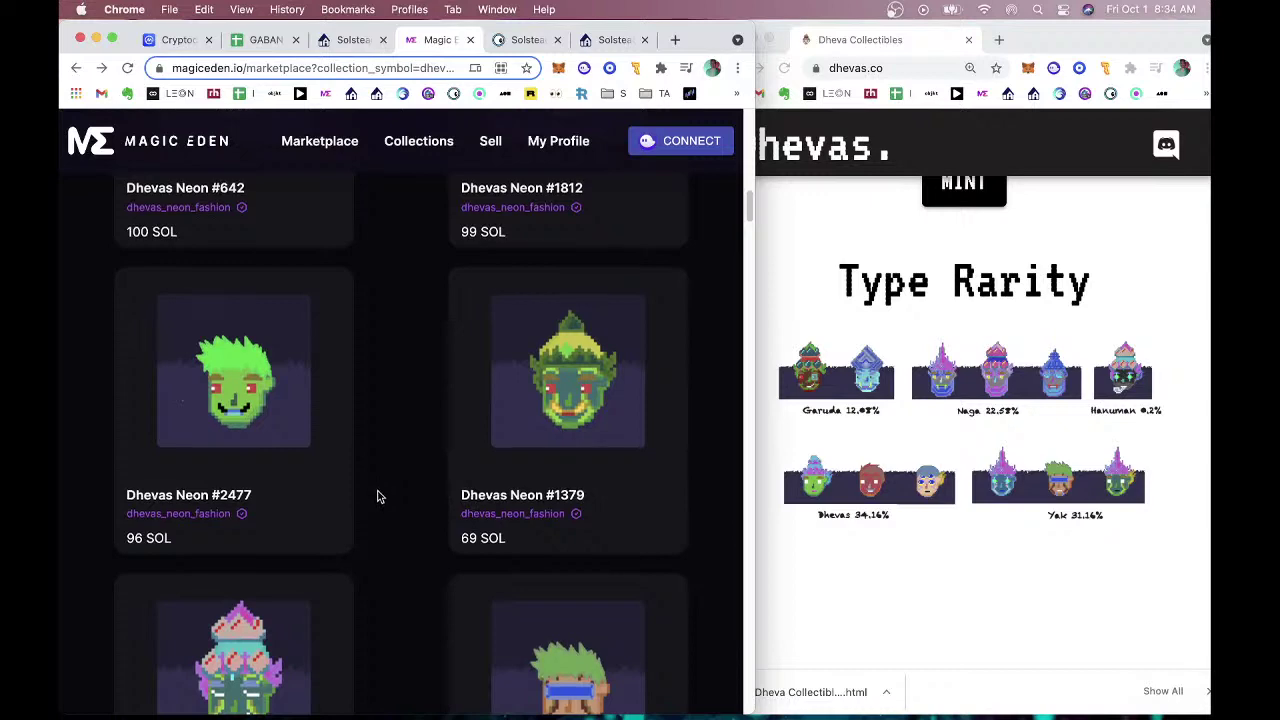
scroll(377, 494, down, 10)
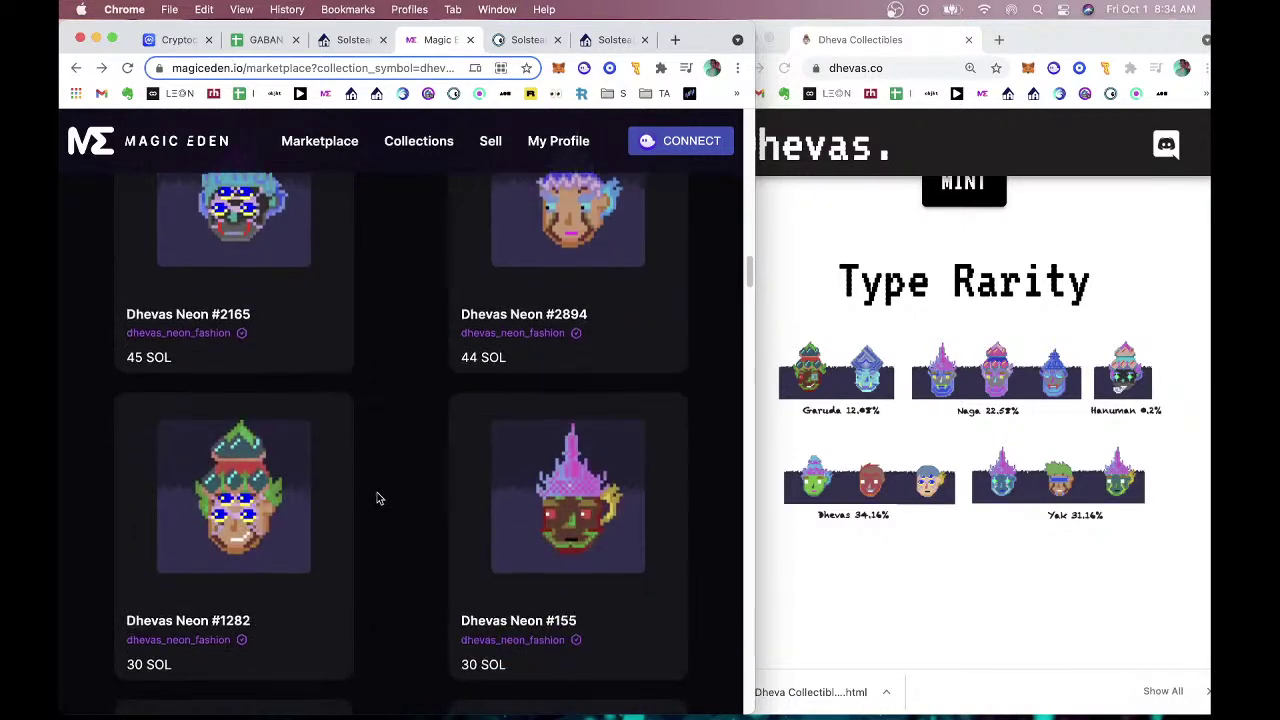
scroll(377, 497, down, 8)
scroll(376, 498, down, 10)
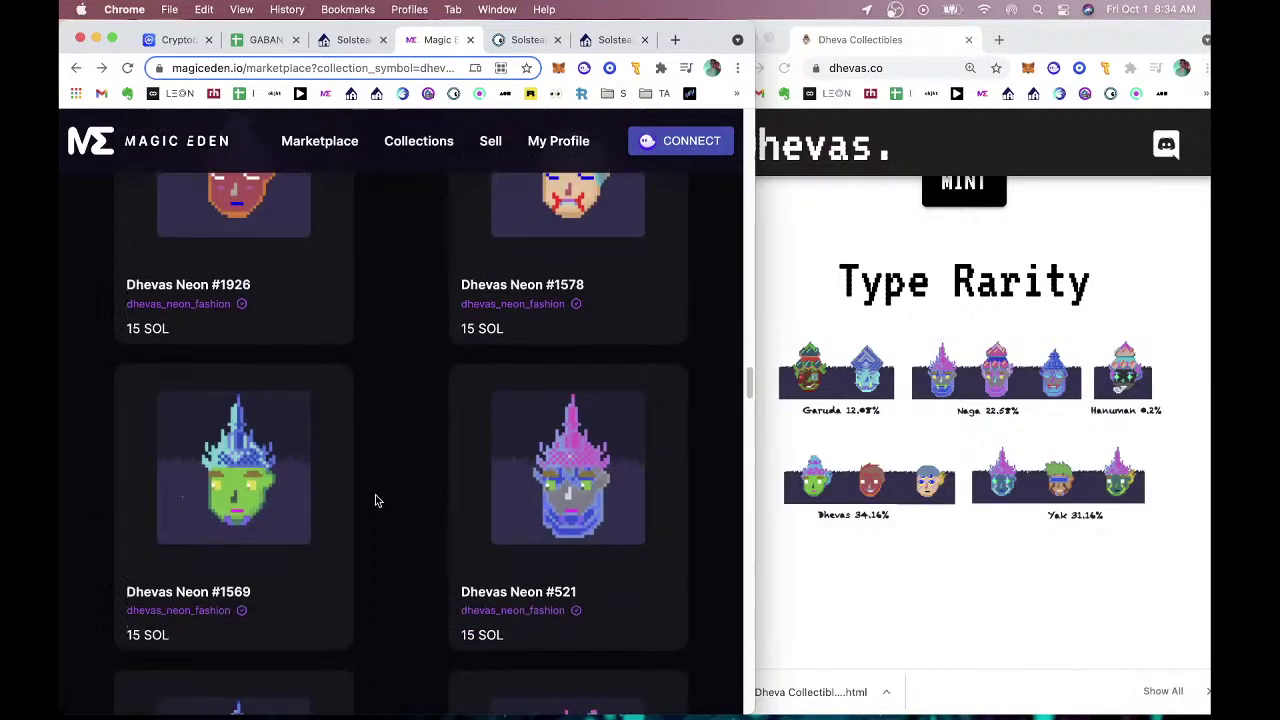
scroll(375, 500, down, 4)
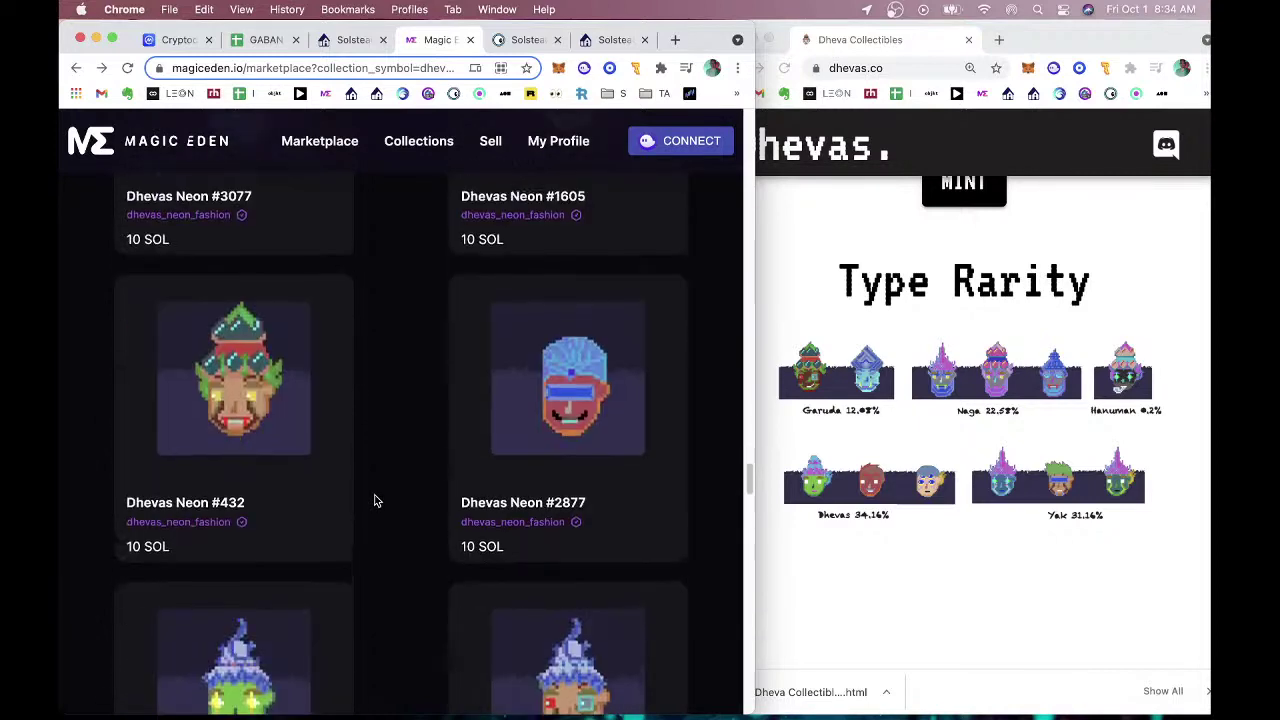
Open the Dhevas Neon #432 listing and check its type attribute against its image.
click(197, 366)
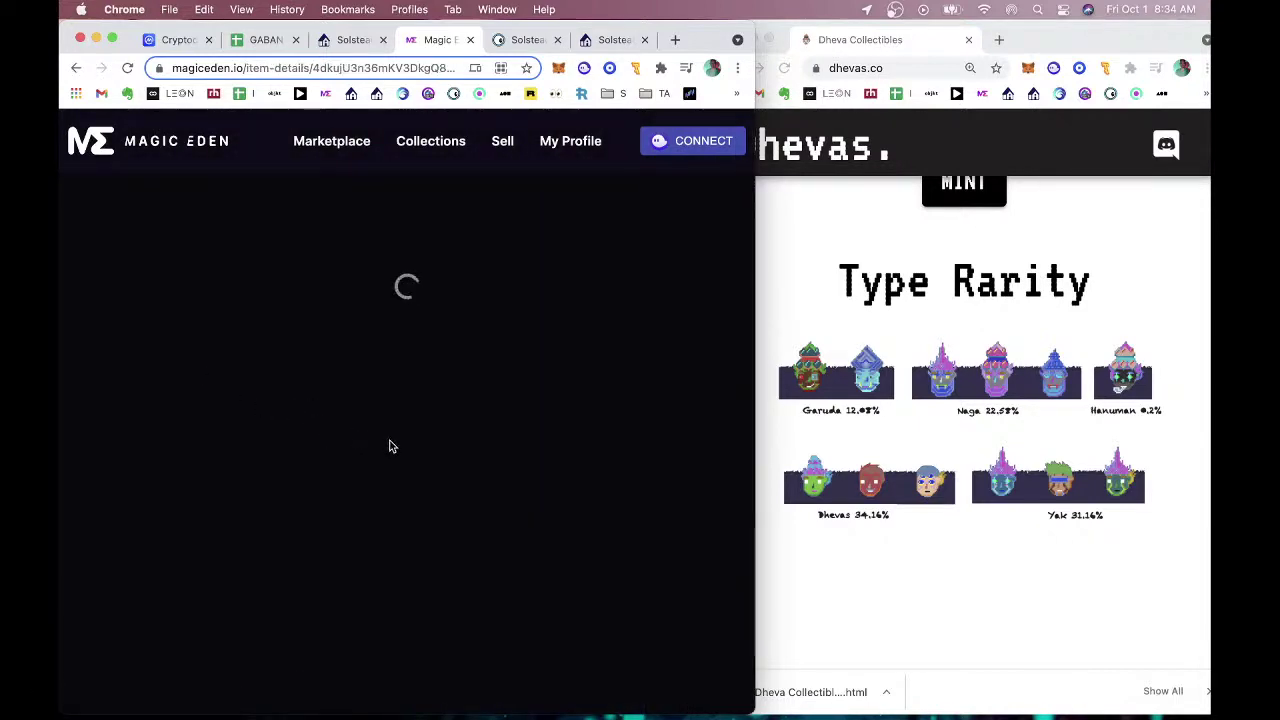
scroll(389, 449, down, 7)
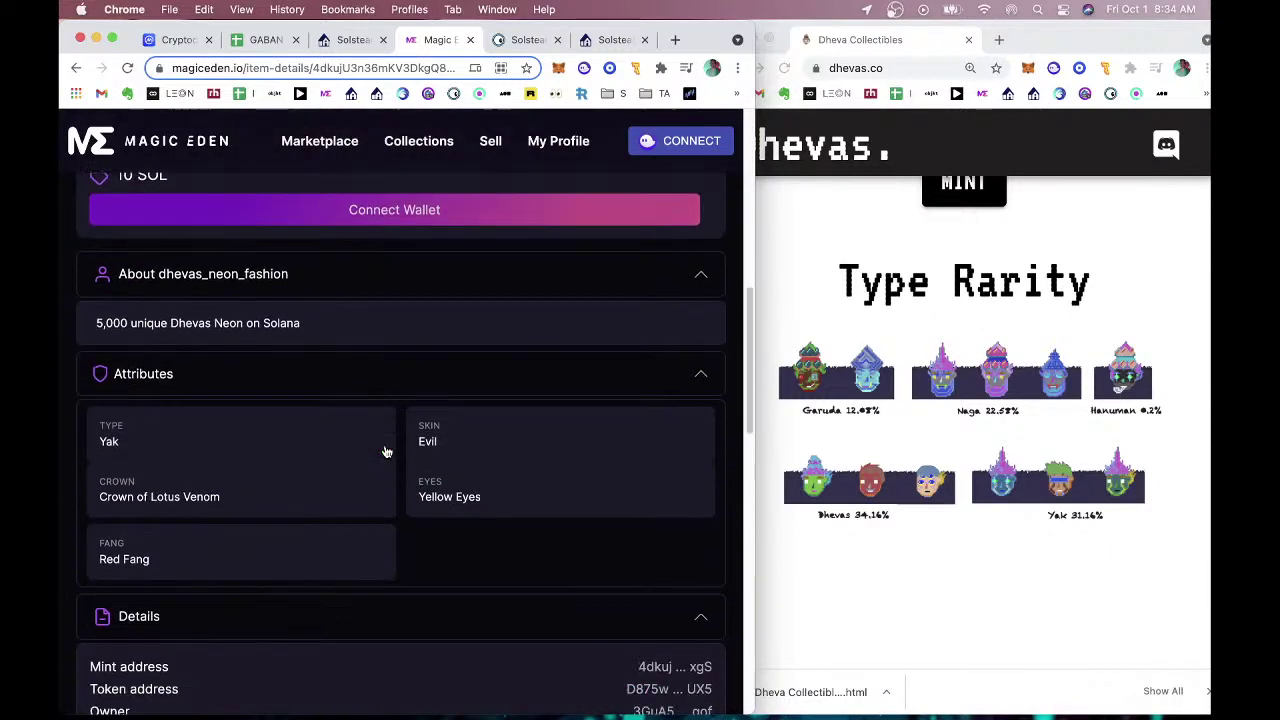
scroll(357, 449, up, 6)
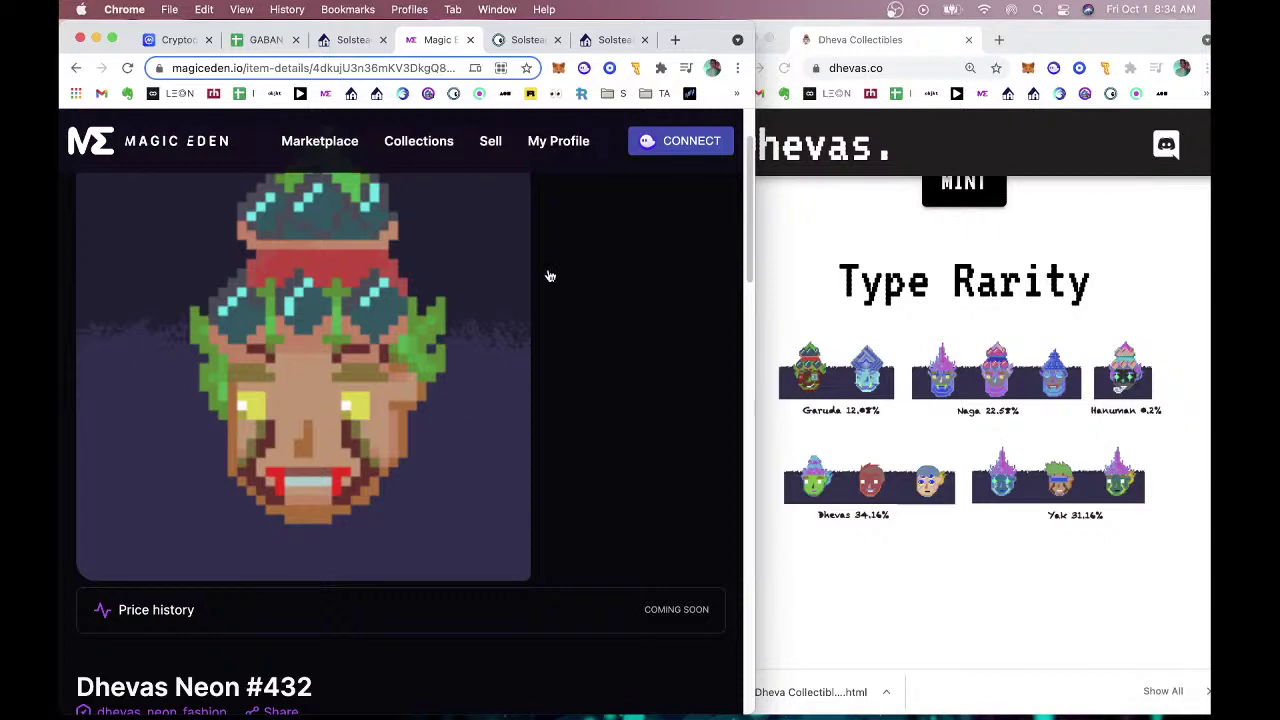
Close the Magic Eden listing and the Dhevas site, expand the remaining browser window to full size, and open Solanart.
key(super+w)
click(809, 229)
key(super+w)
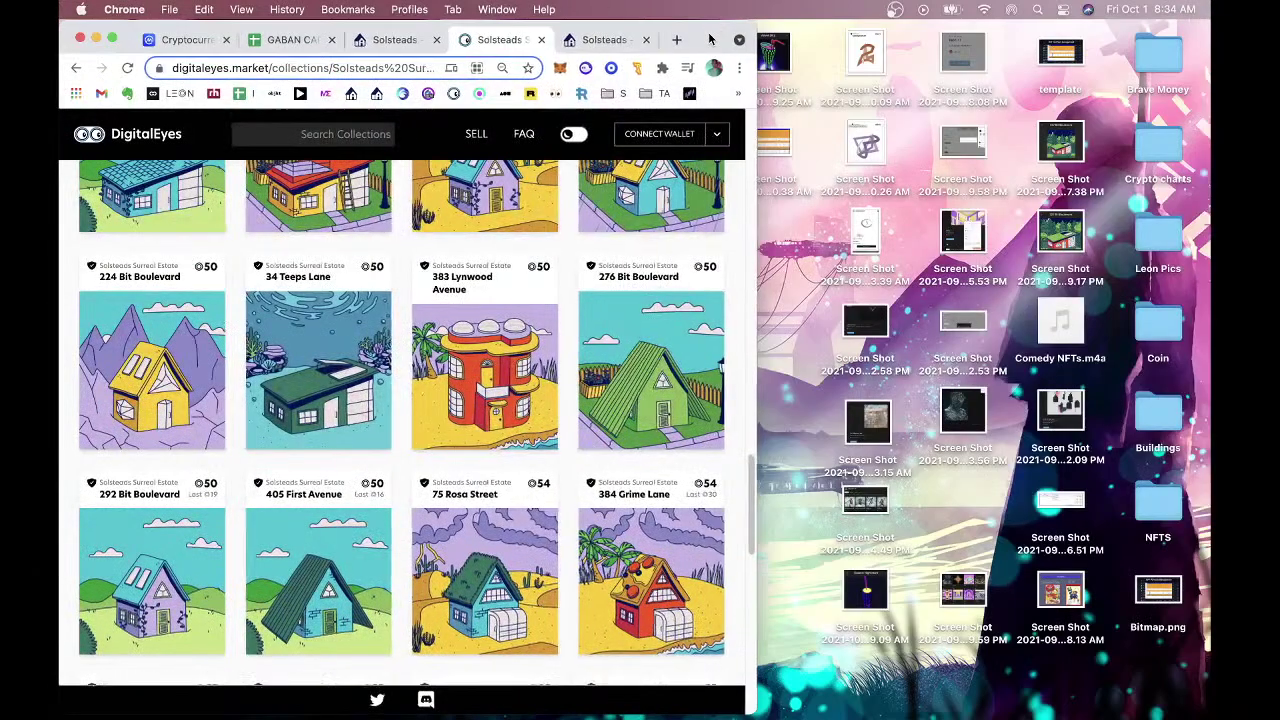
key(ctrl+alt+Return)
click(428, 93)
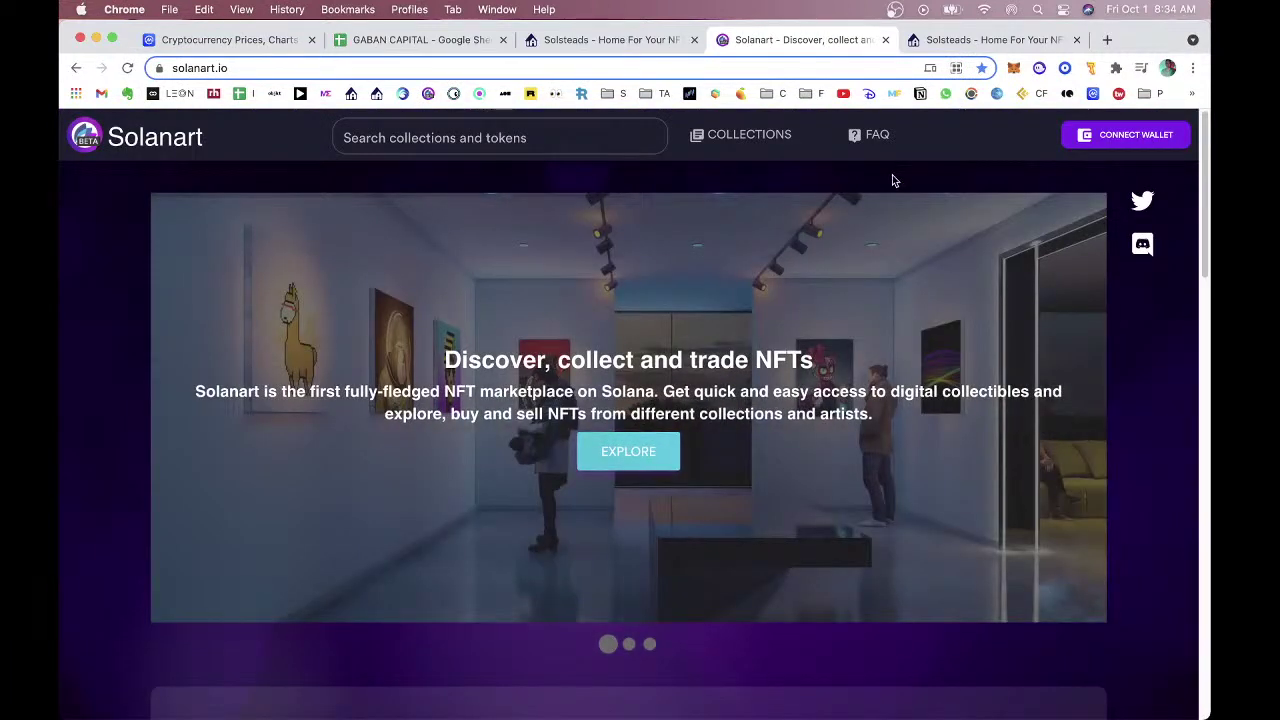
Search Google in a new tab for "super sol" and refine the query to "super sol nfts".
key(super+t)
text(super so)
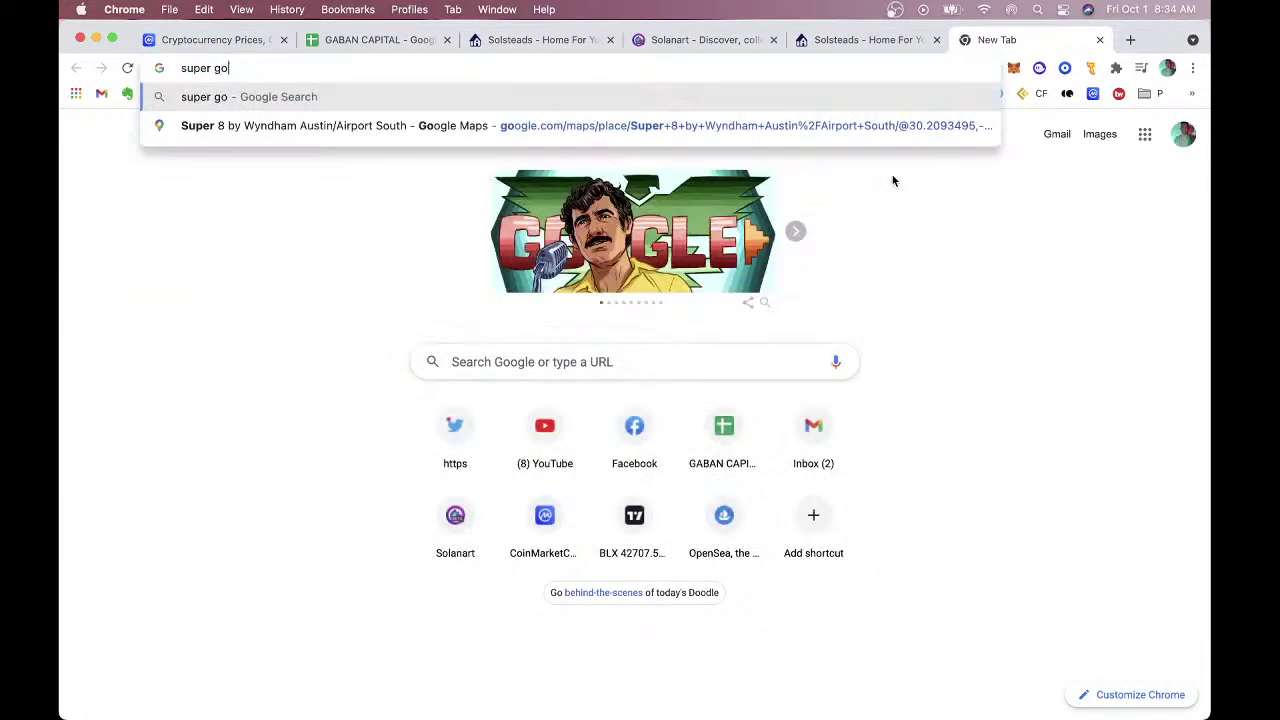
text(l)
key(Return)
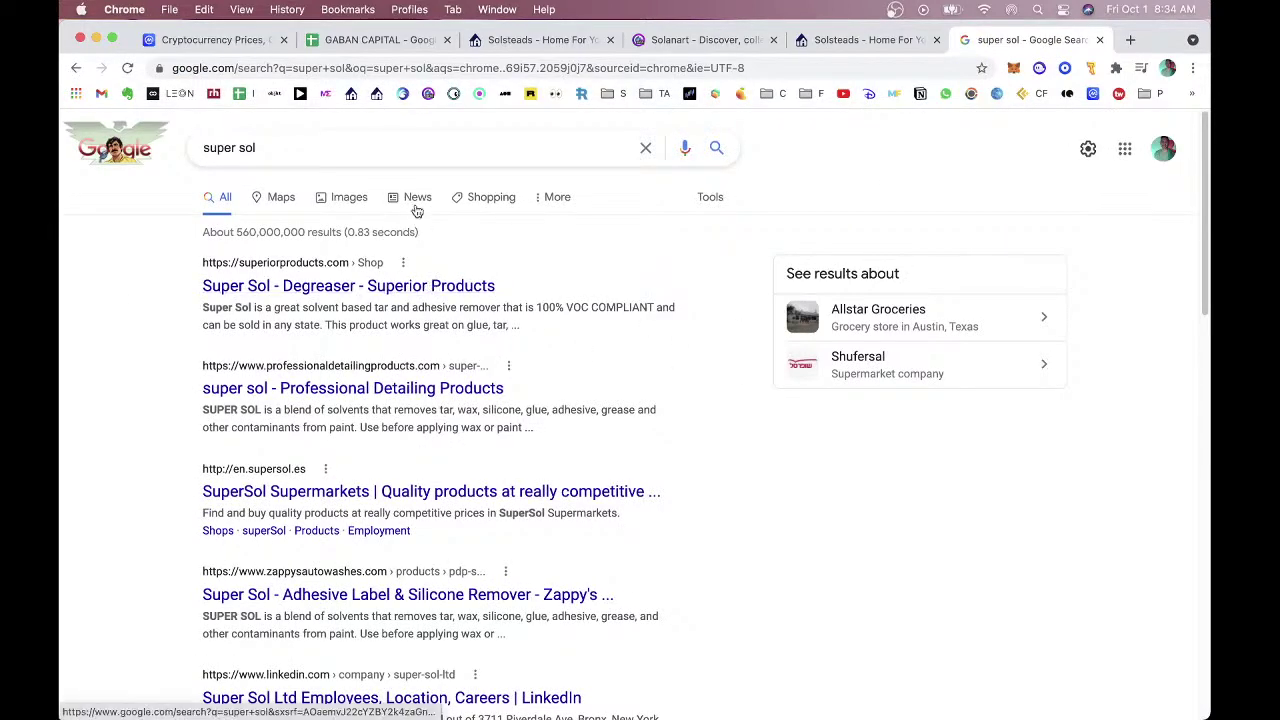
click(419, 147)
text(nfts)
key(Return)
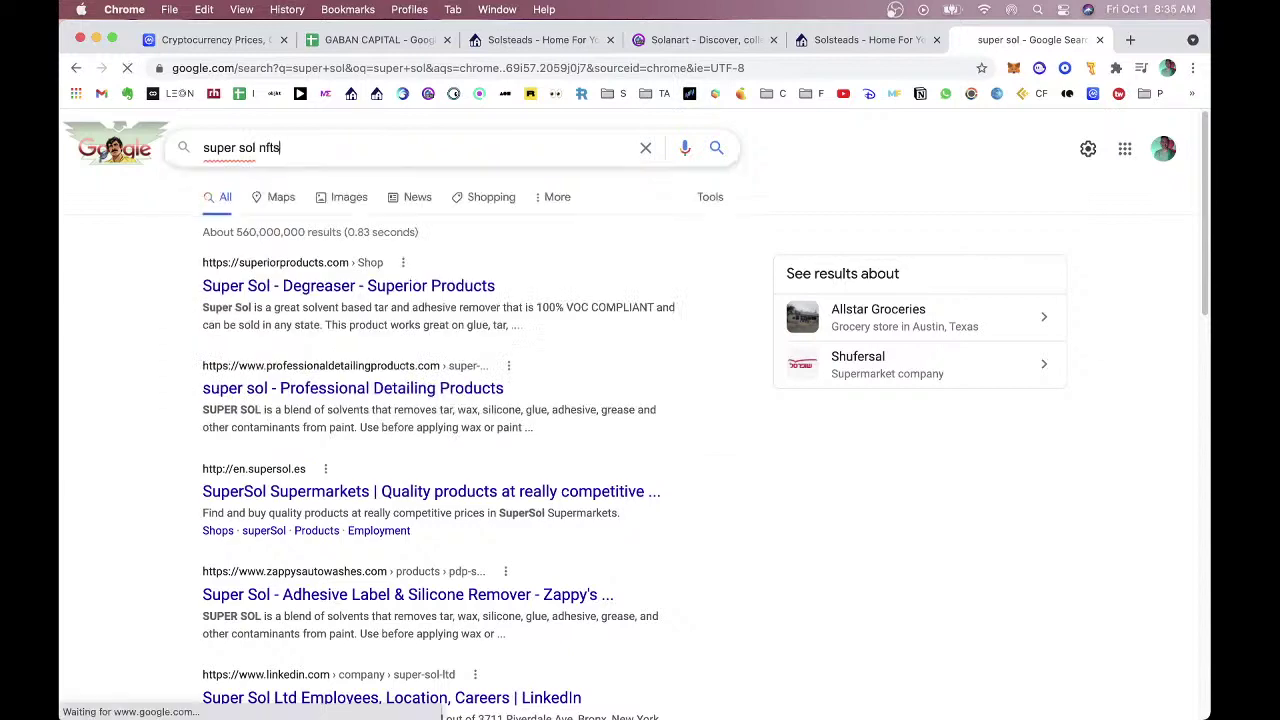
Clear the Google query and go to twitter.com in the same tab.
triple_click(408, 151)
key(BackSpace)
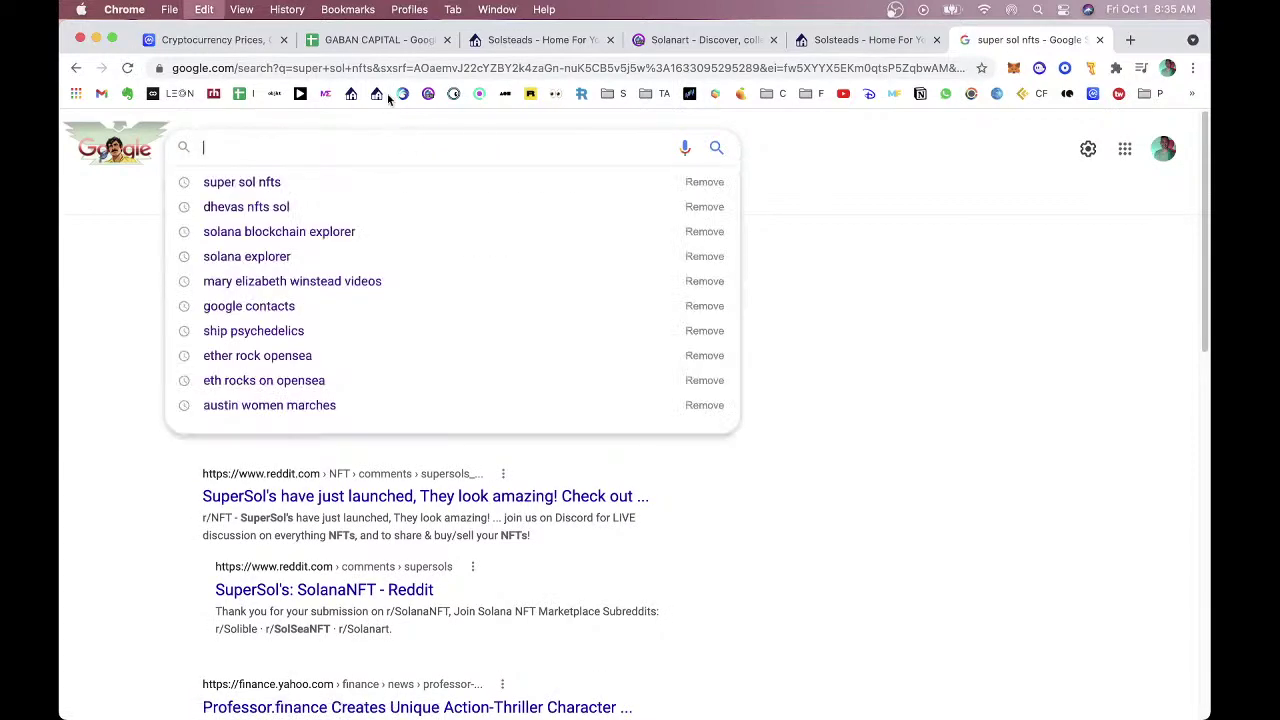
click(398, 64)
text(twitter.com)
key(Return)
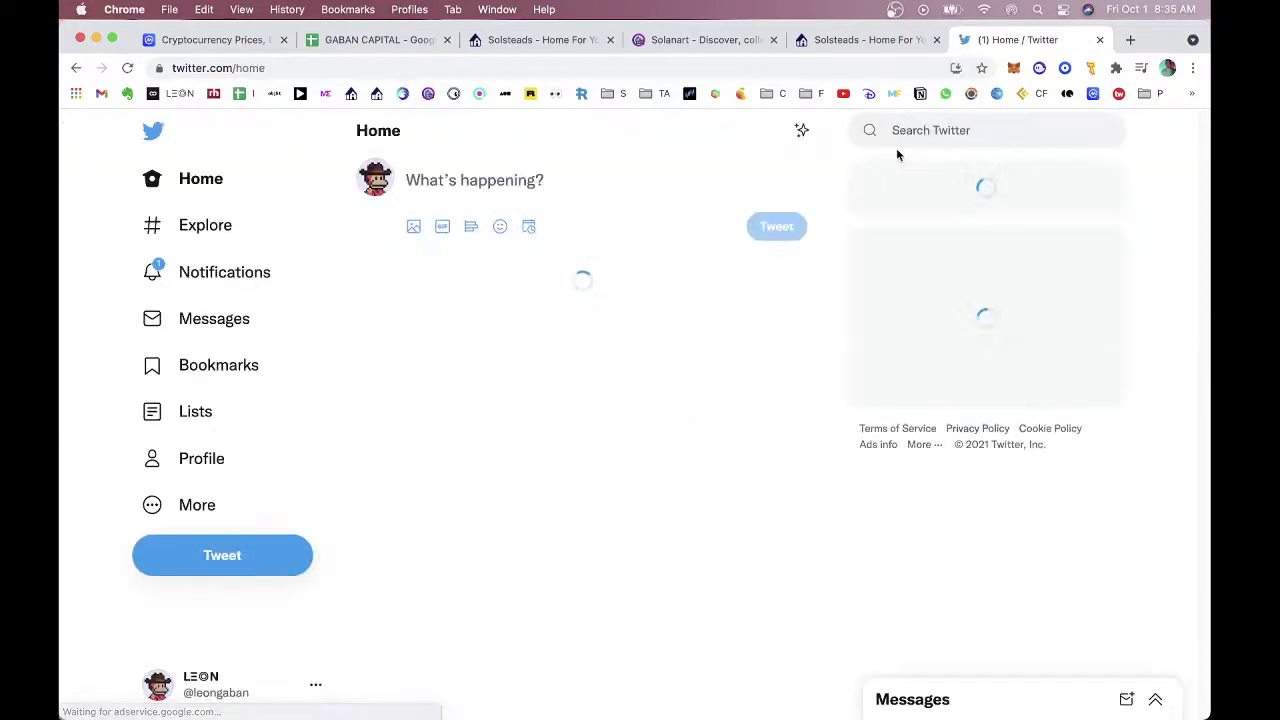
Search Twitter for "super sol nfts" and look through the top tweets for the SuperSols project.
click(915, 131)
text(super sol nfts)
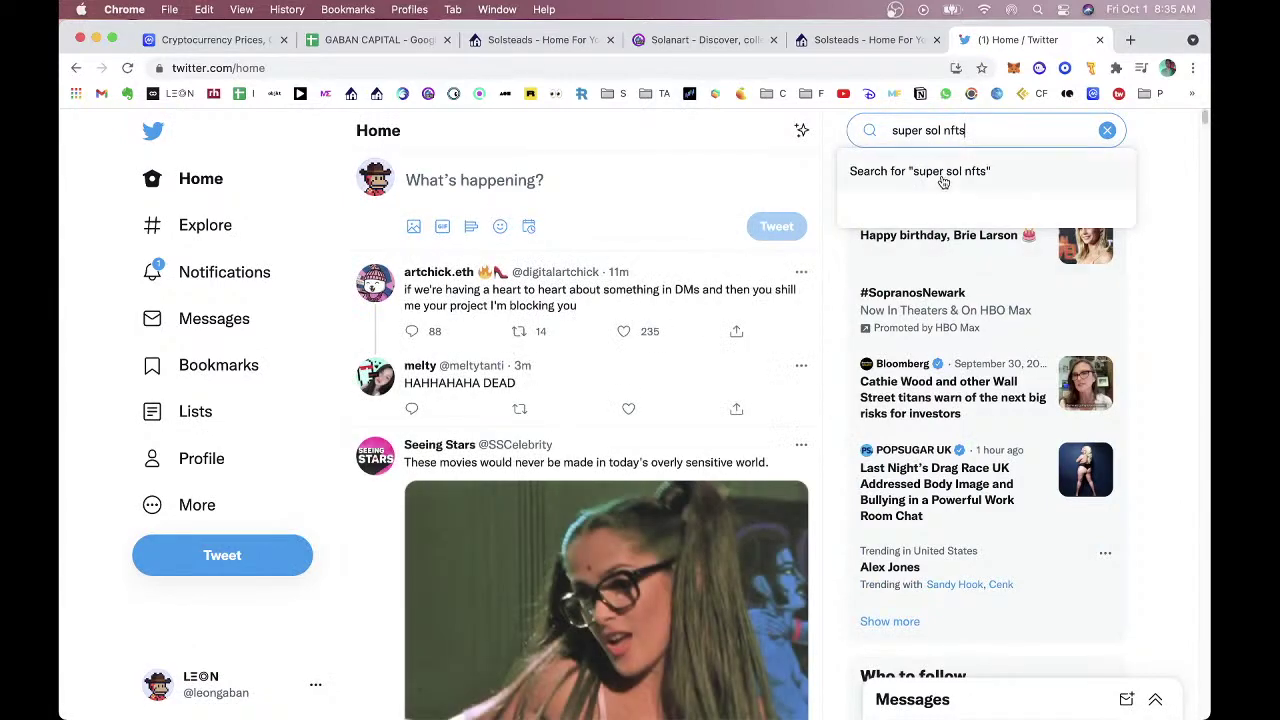
click(942, 172)
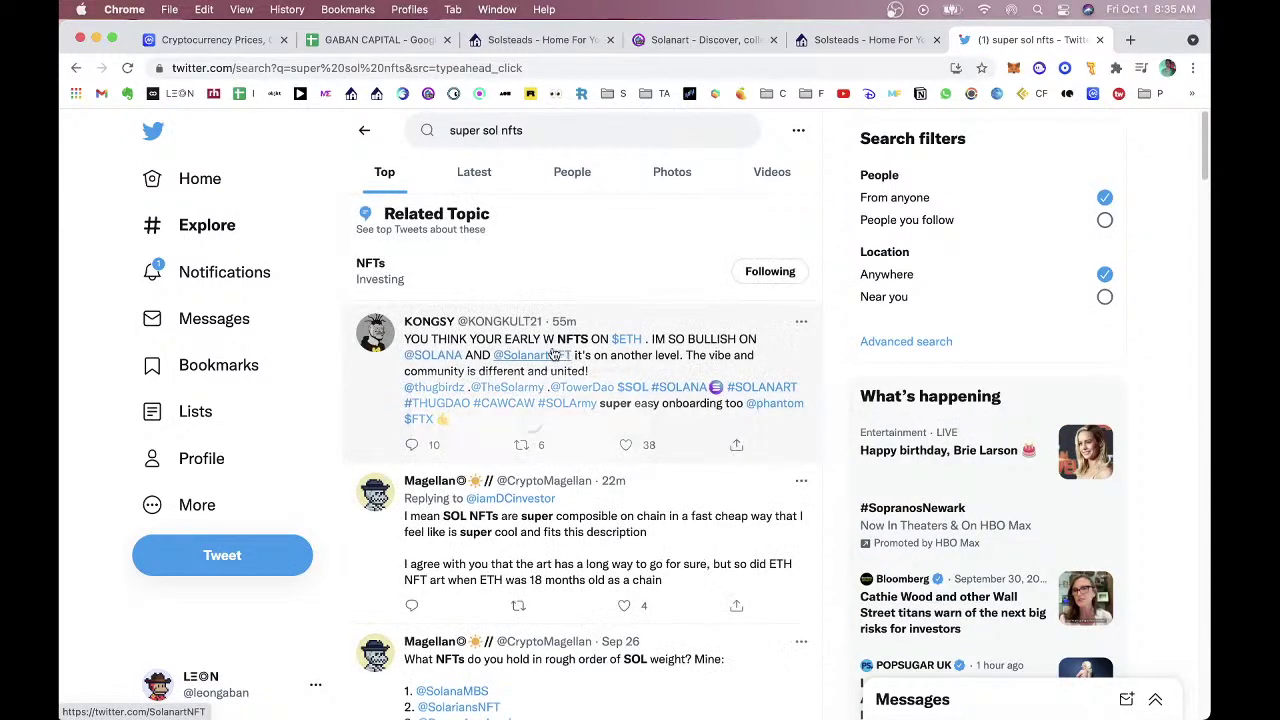
mouse_move(565, 357)
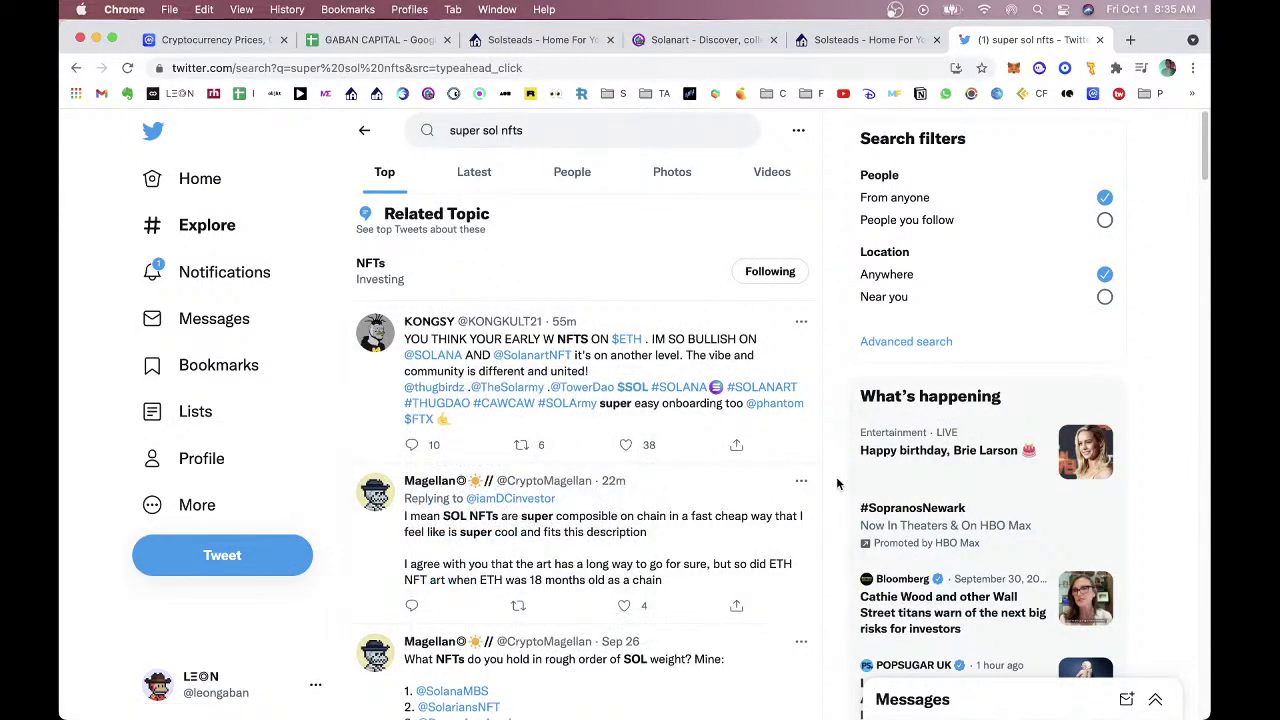
scroll(837, 484, down, 5)
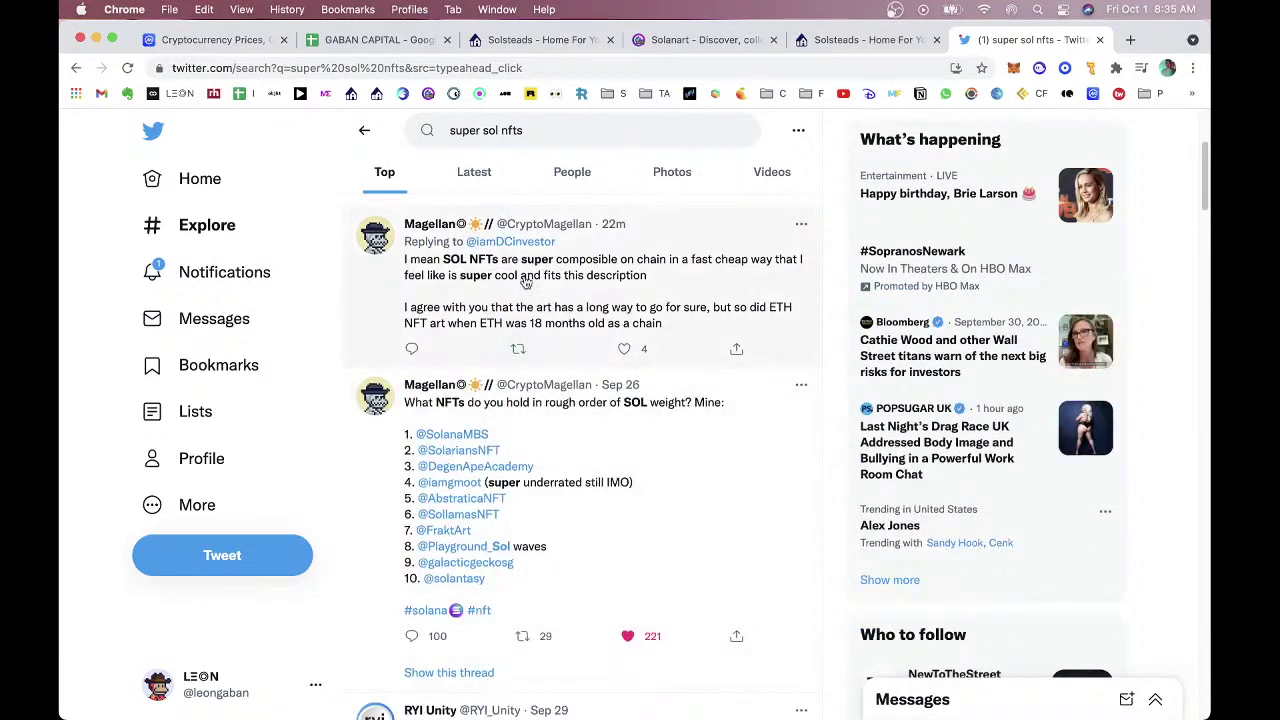
scroll(571, 443, down, 3)
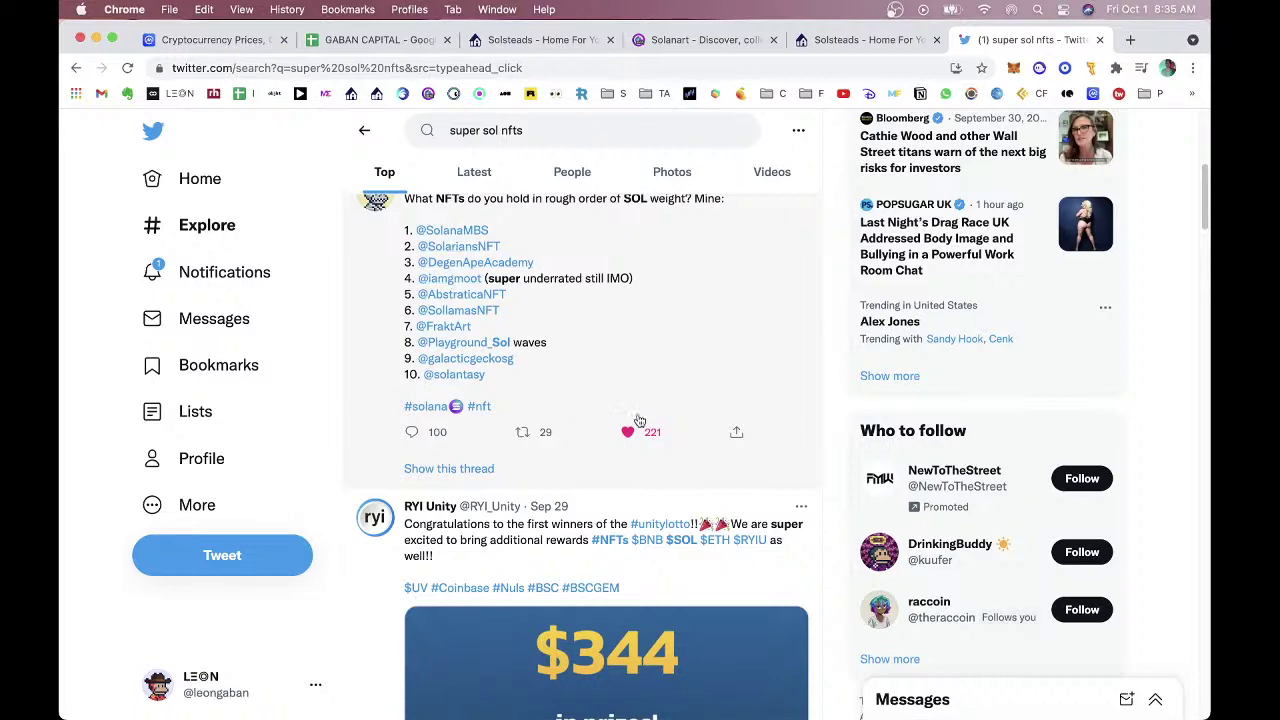
scroll(600, 368, down, 5)
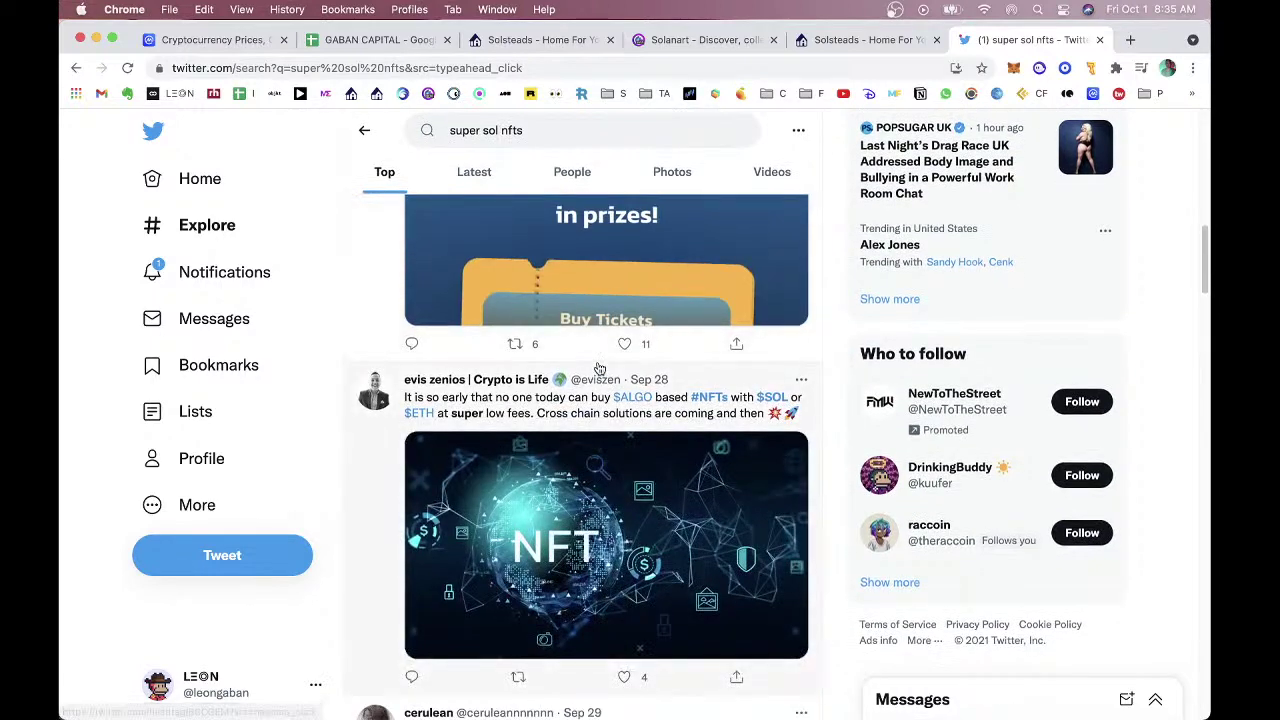
scroll(600, 368, up, 10)
double_click(512, 130)
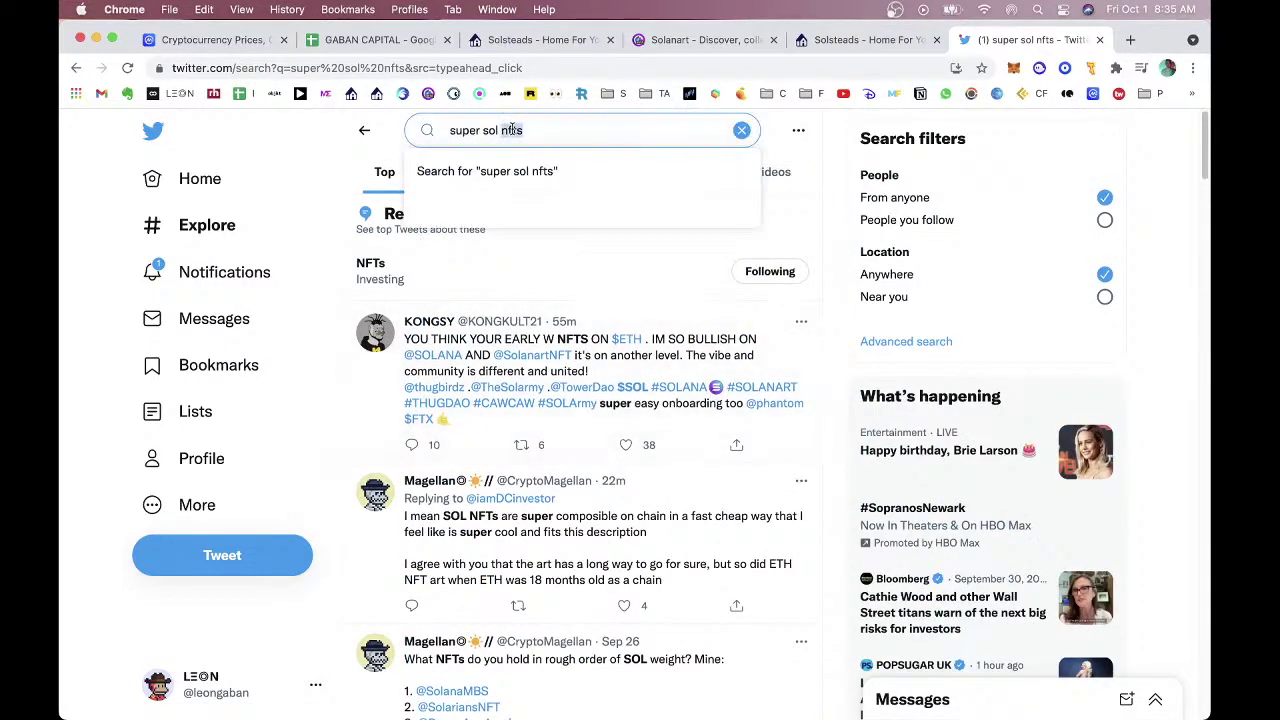
key(Return)
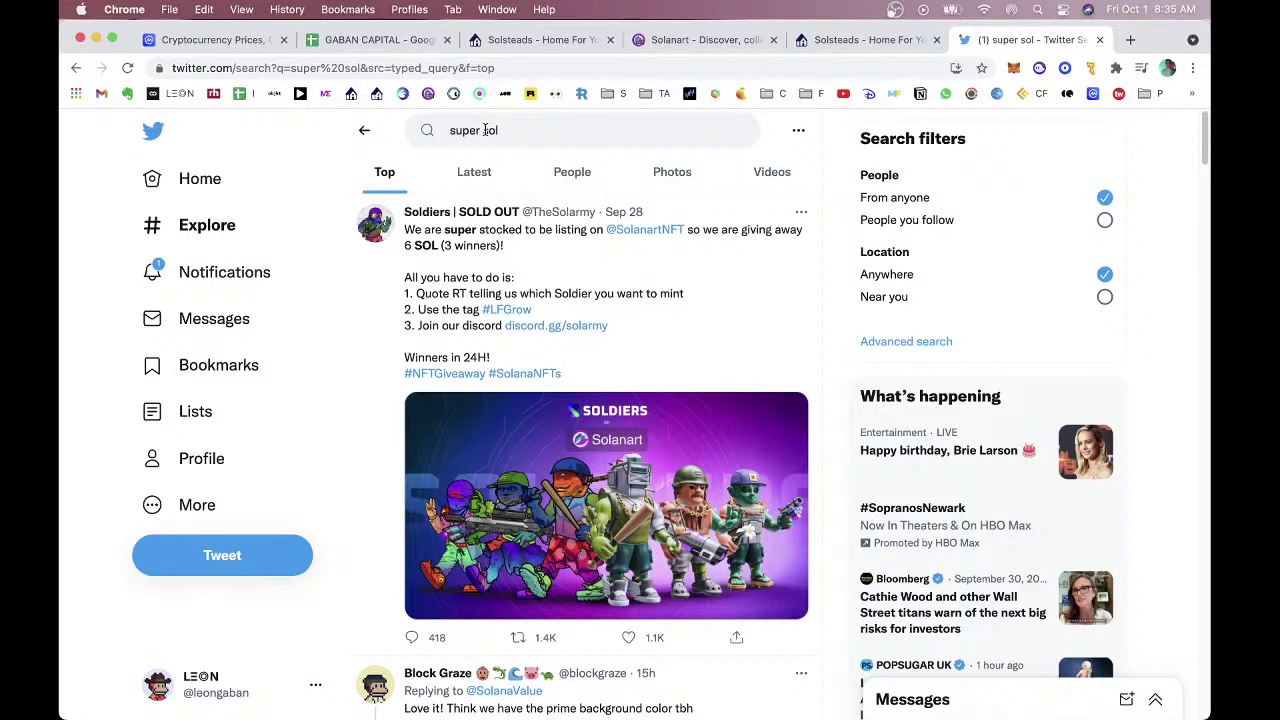
click(484, 130)
key(BackSpace)
key(Return)
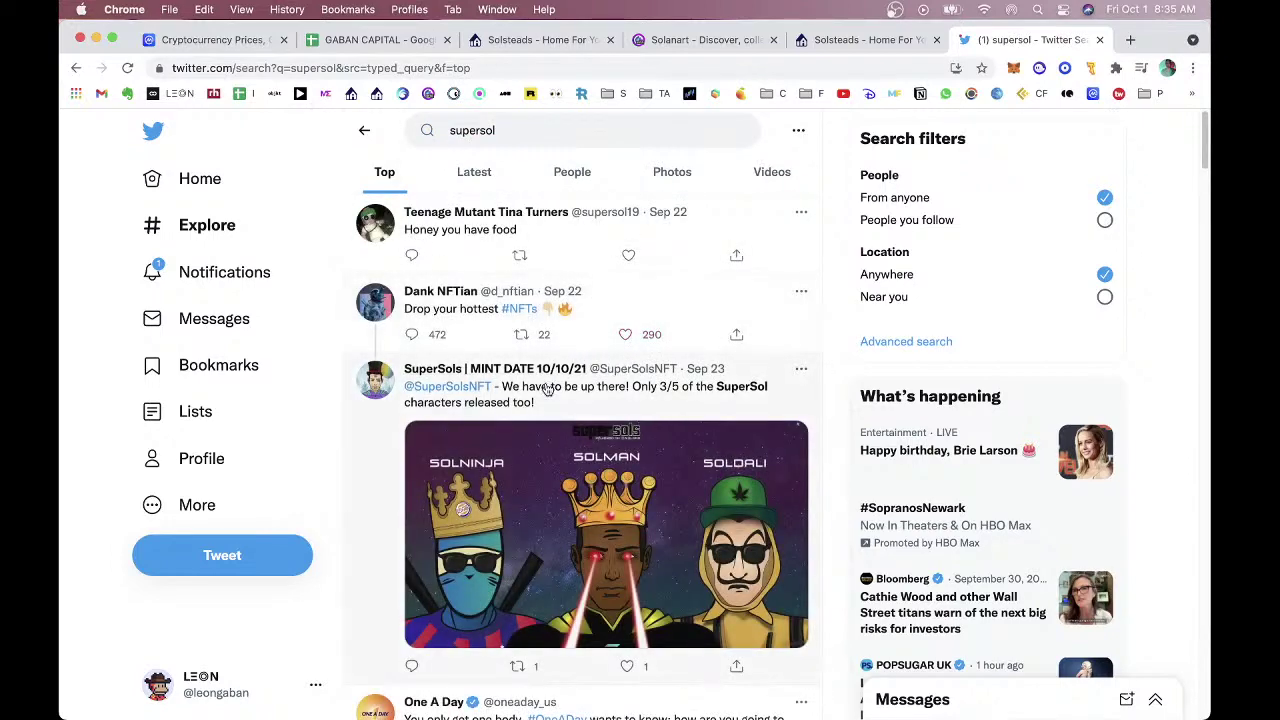
click(463, 391)
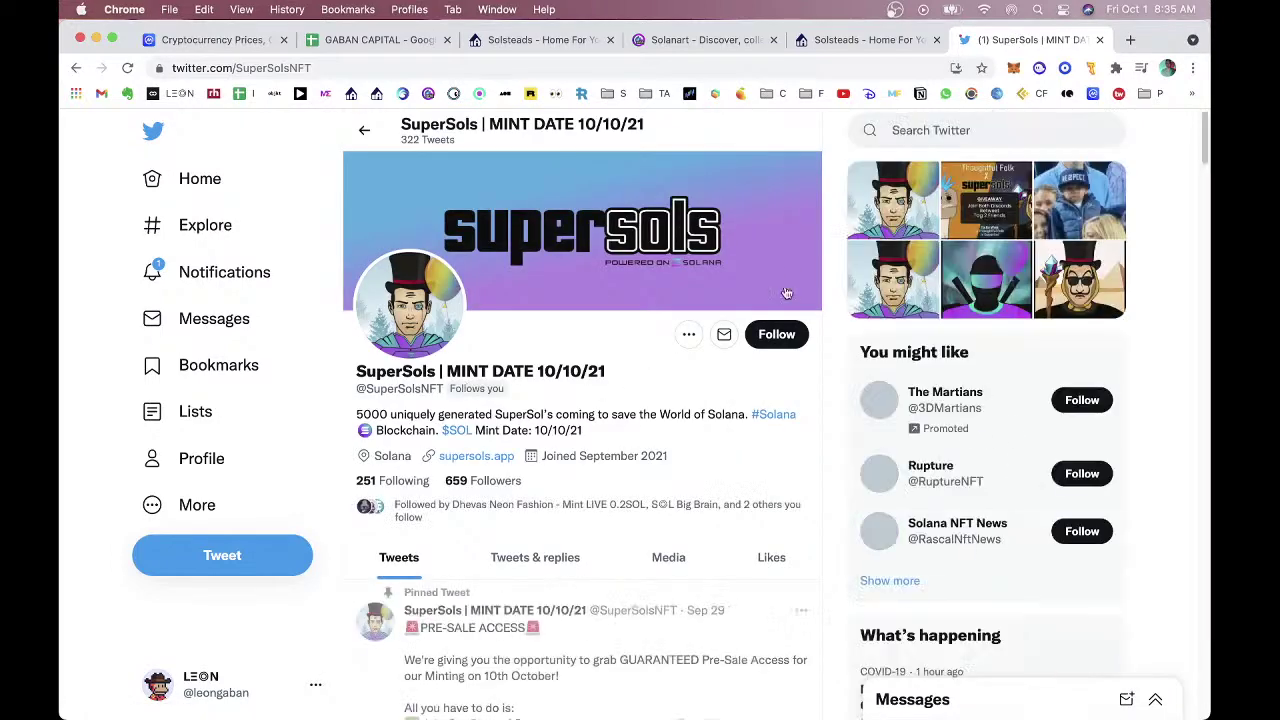
Browse the SuperSols profile's media images one after another, return to the profile, and close the Twitter tab.
click(867, 210)
click(905, 394)
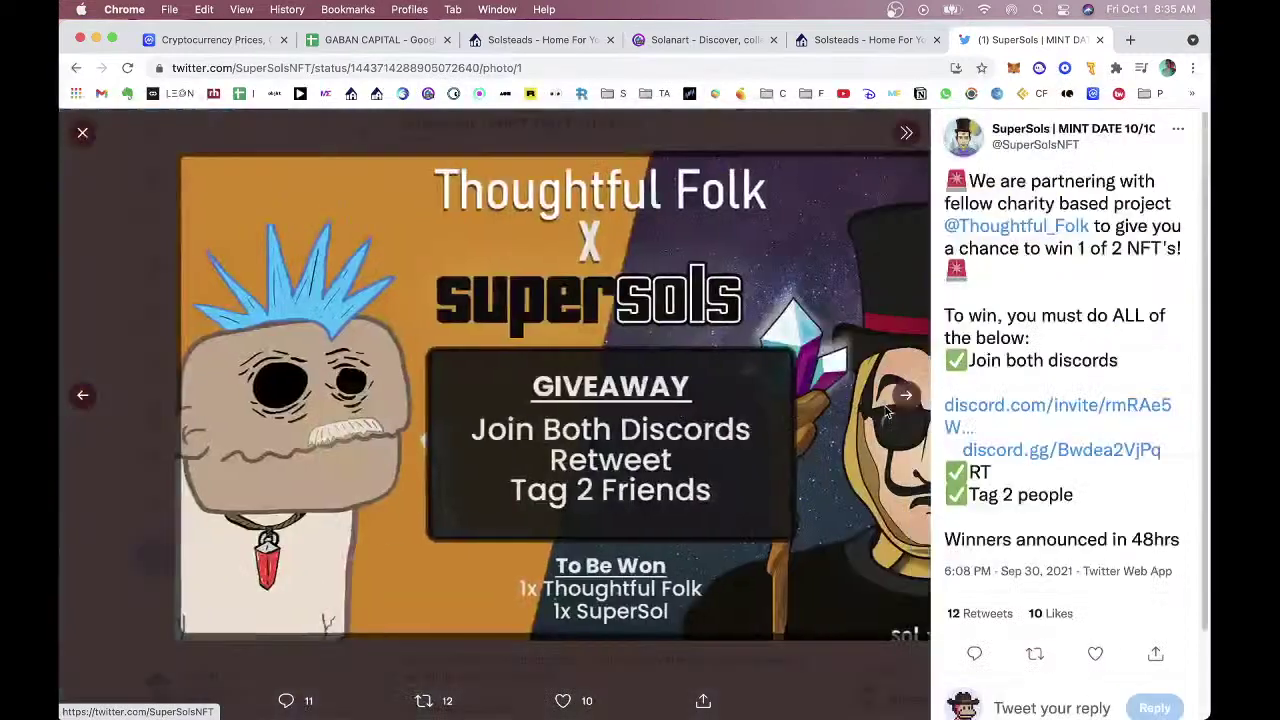
click(905, 394)
click(905, 394)
click(885, 406)
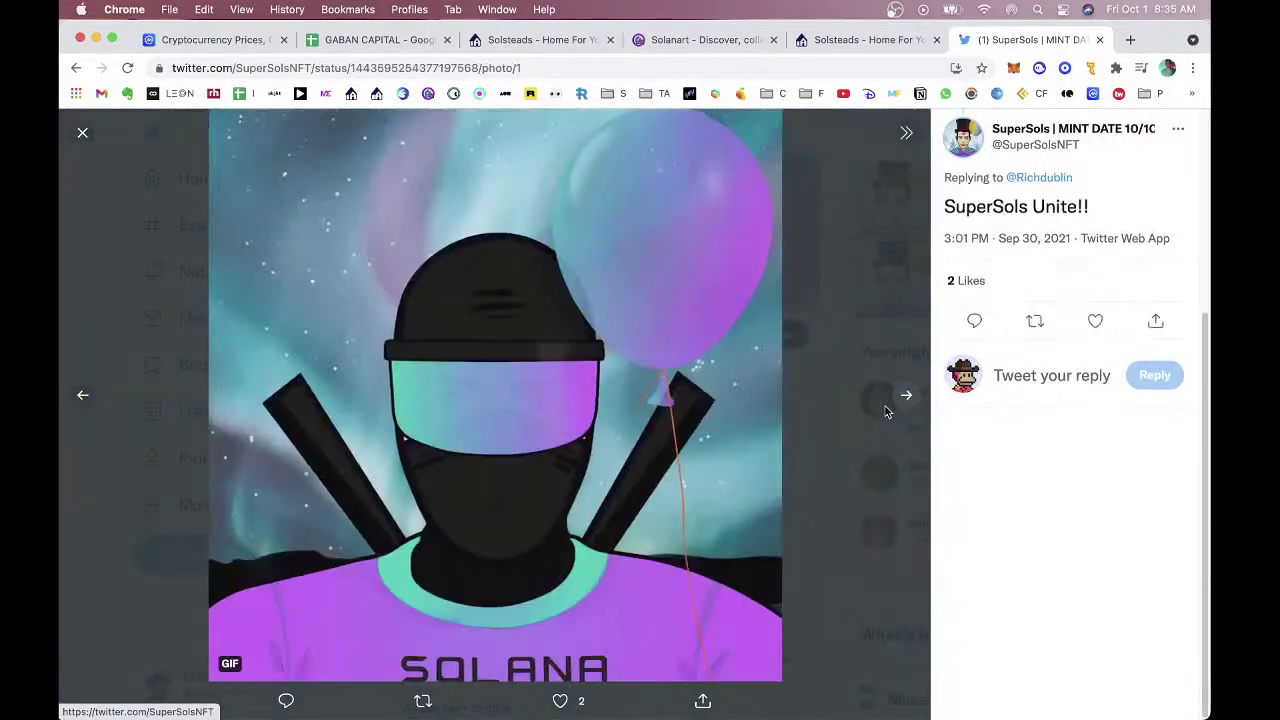
click(885, 406)
click(885, 406)
click(885, 406)
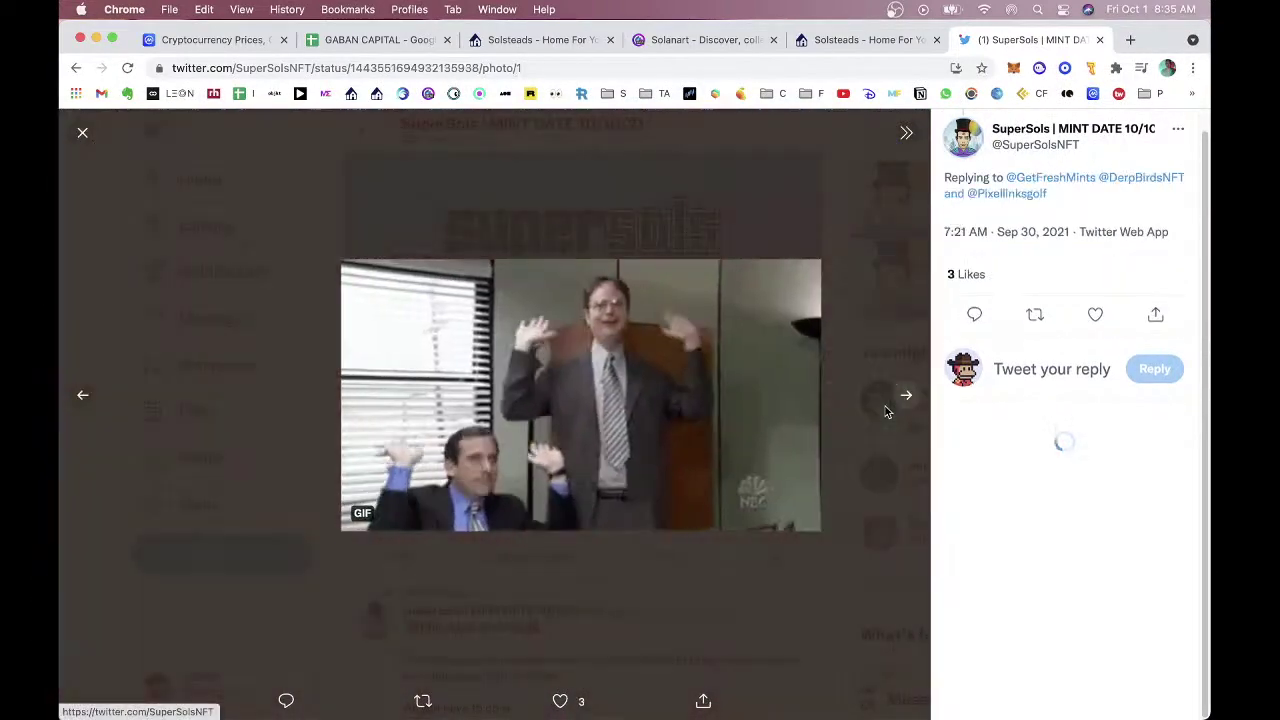
click(840, 410)
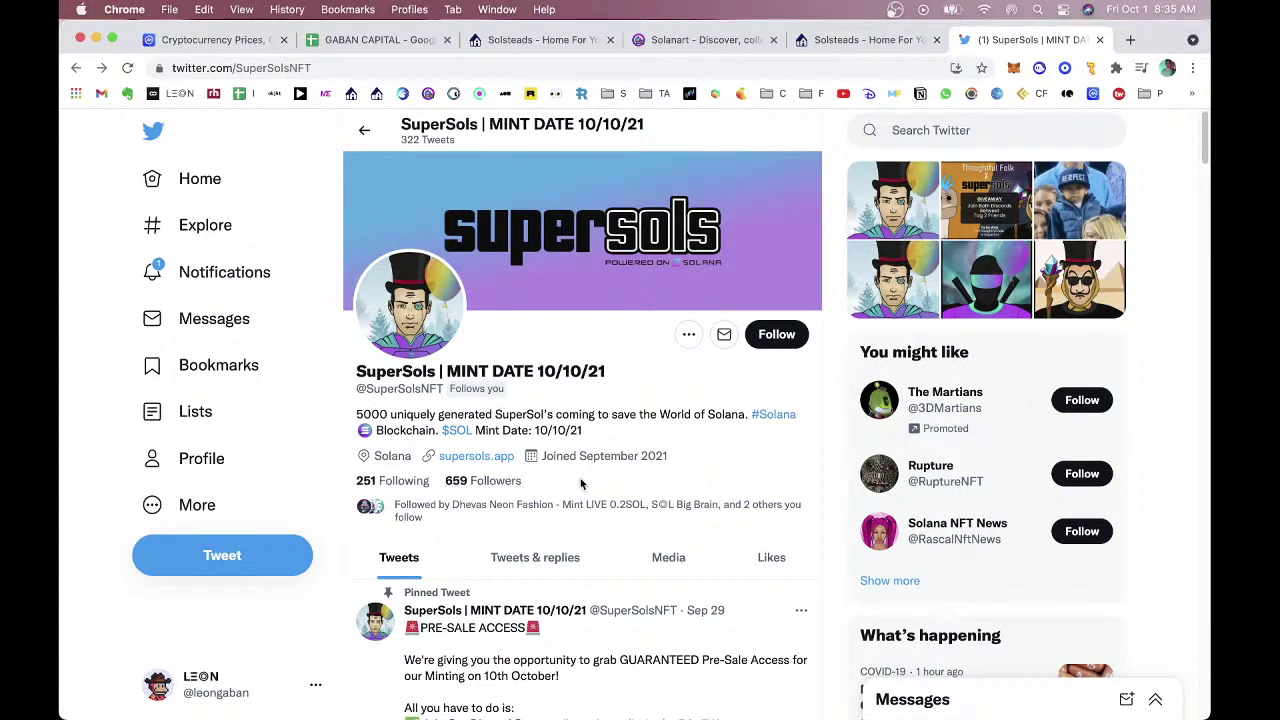
key(super+w)
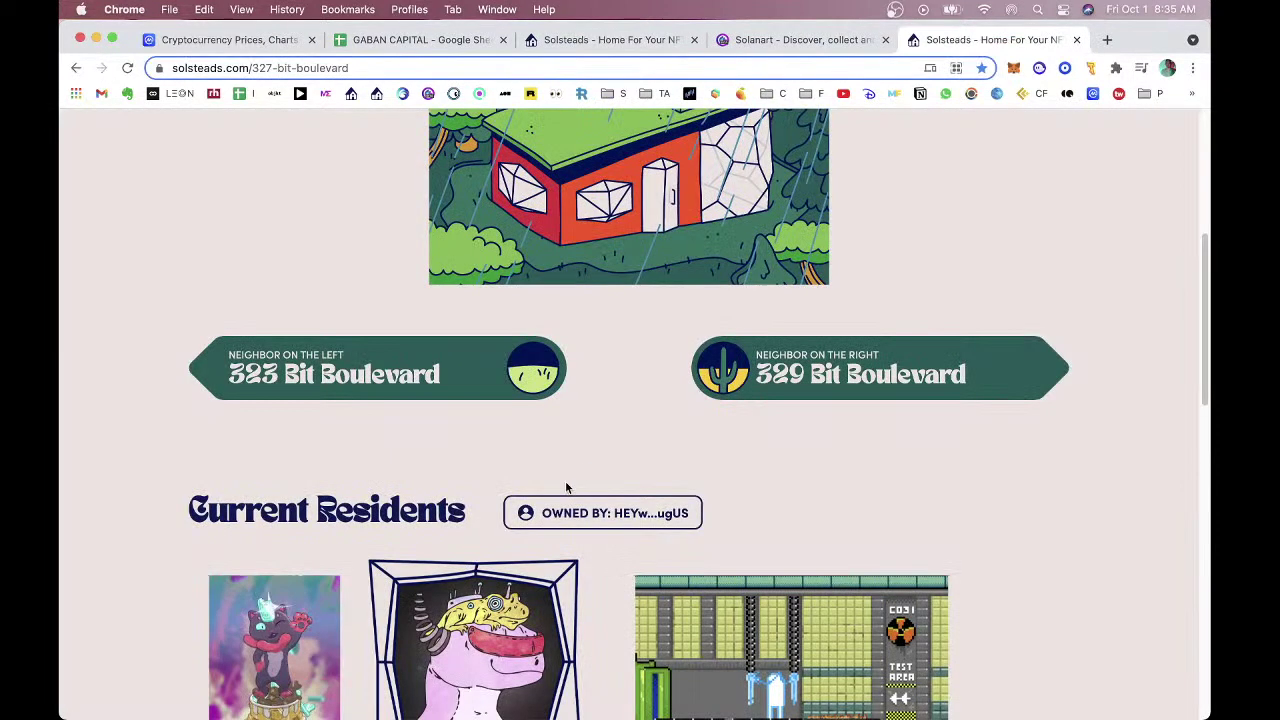
Switch to the portfolio spreadsheet's NFTs sheet and review the Dhevas rows and the totals beneath them.
click(420, 40)
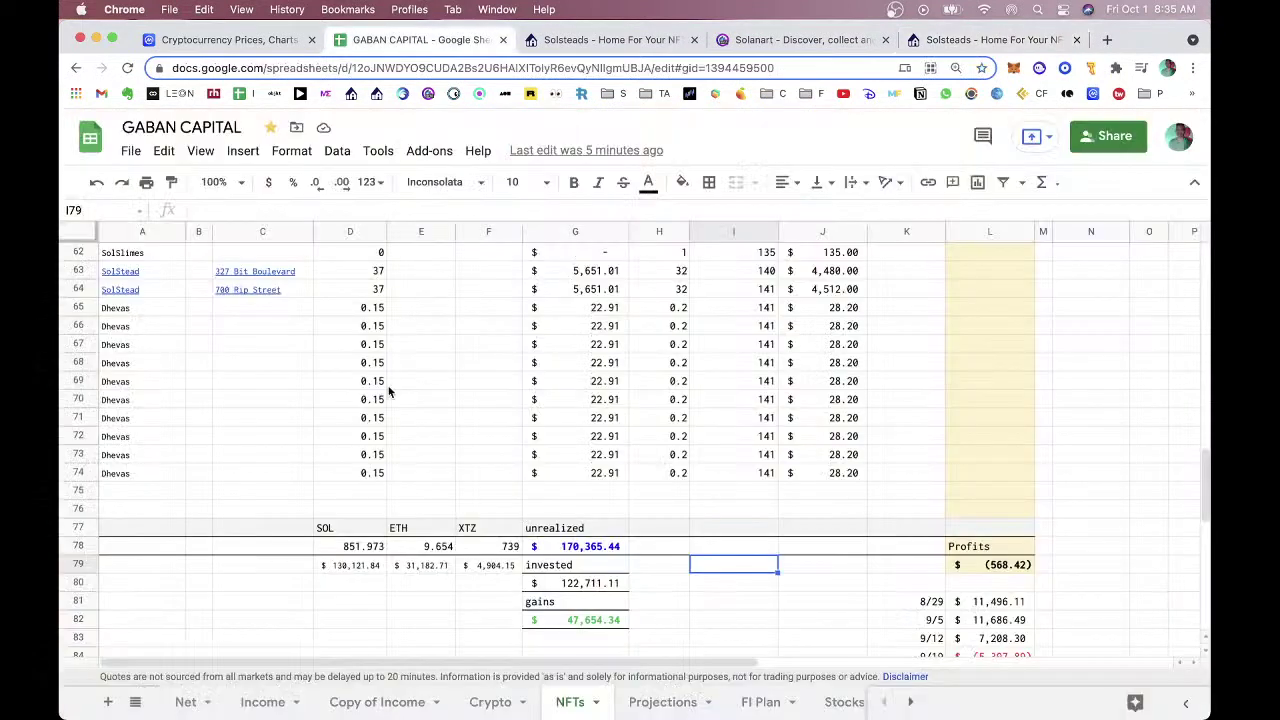
click(414, 441)
click(350, 439)
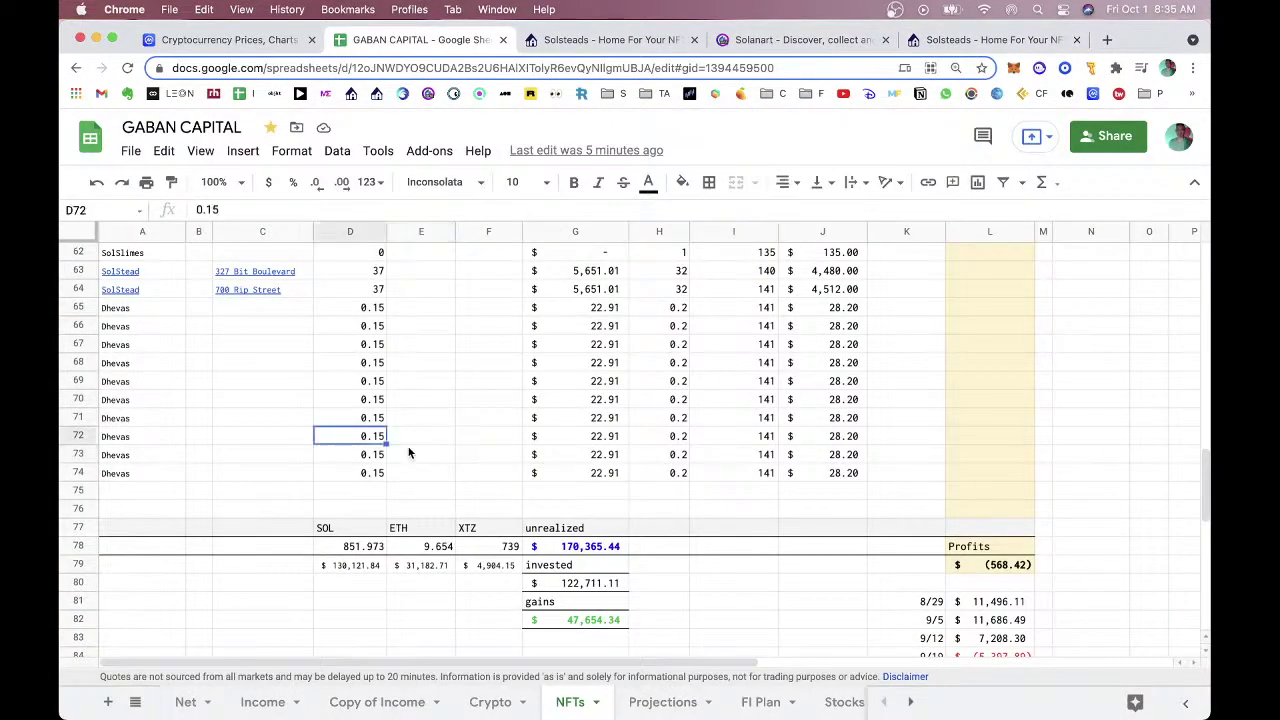
scroll(462, 435, down, 1)
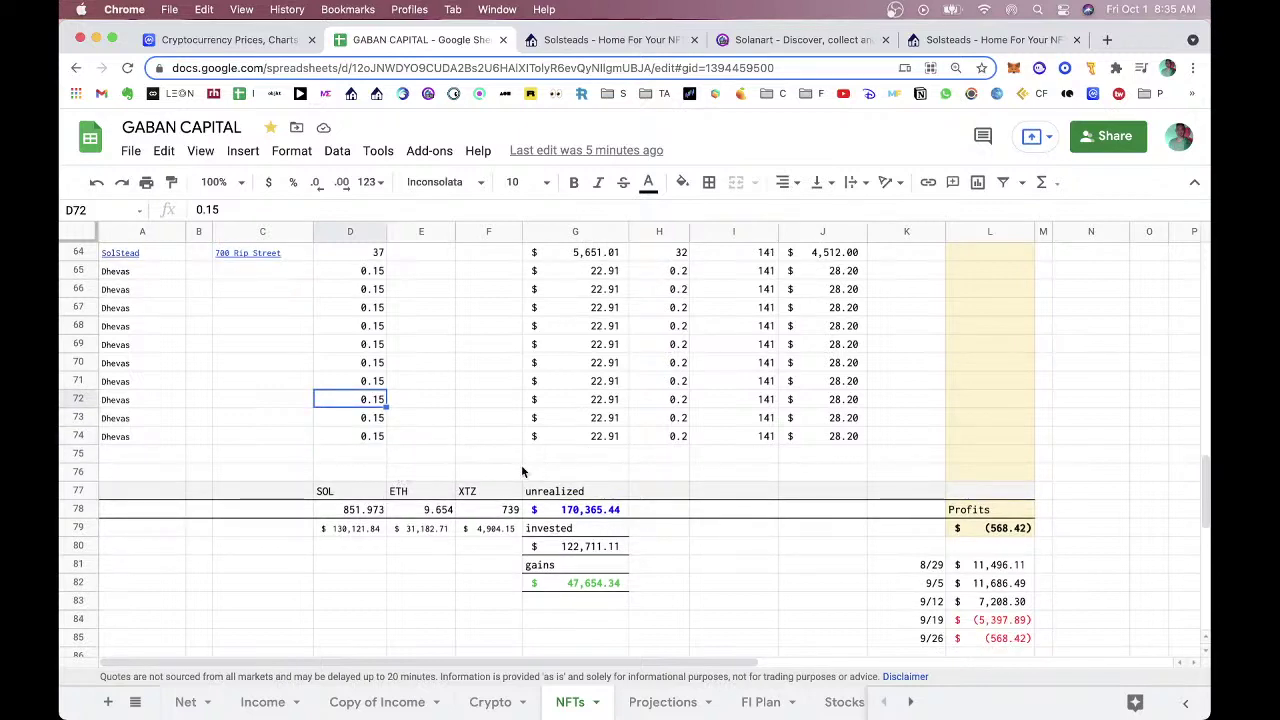
Open the linked Thug Birdz collection on Solanart from the ThugBirdz row, check its floor price and listings, and close it.
scroll(510, 465, up, 9)
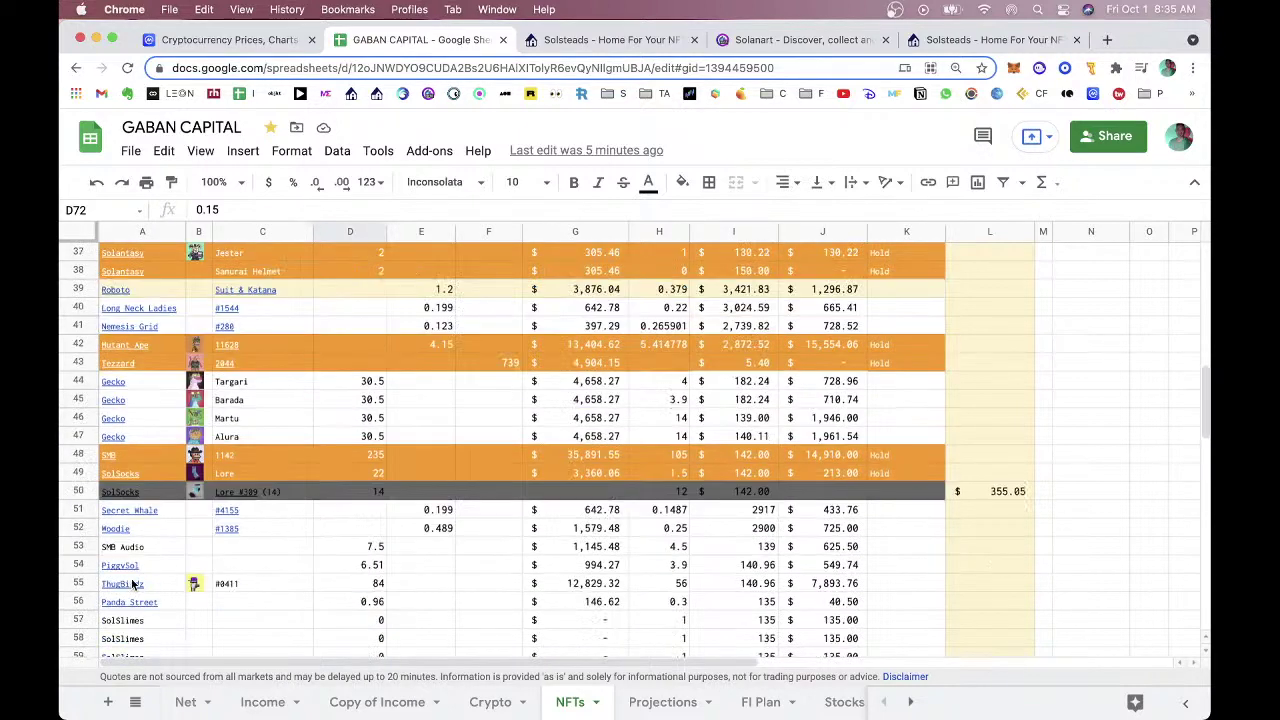
click(133, 585)
click(200, 611)
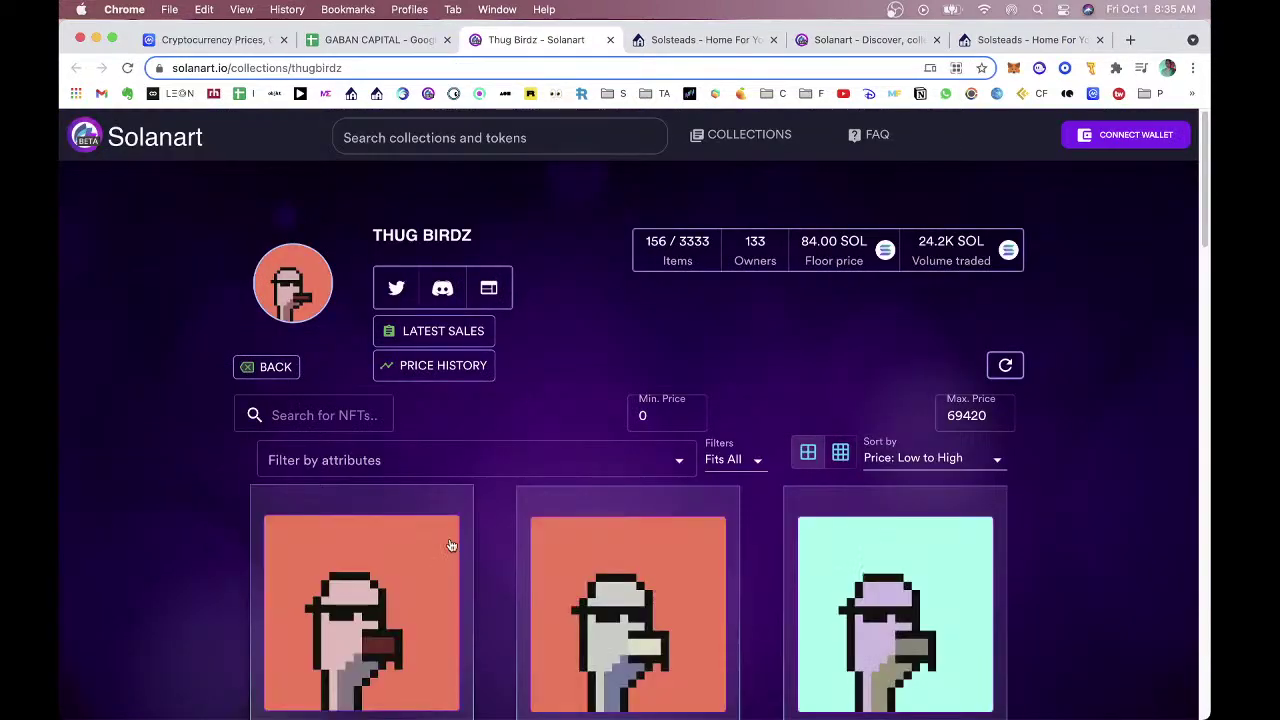
scroll(186, 491, down, 6)
scroll(184, 482, up, 3)
key(super+w)
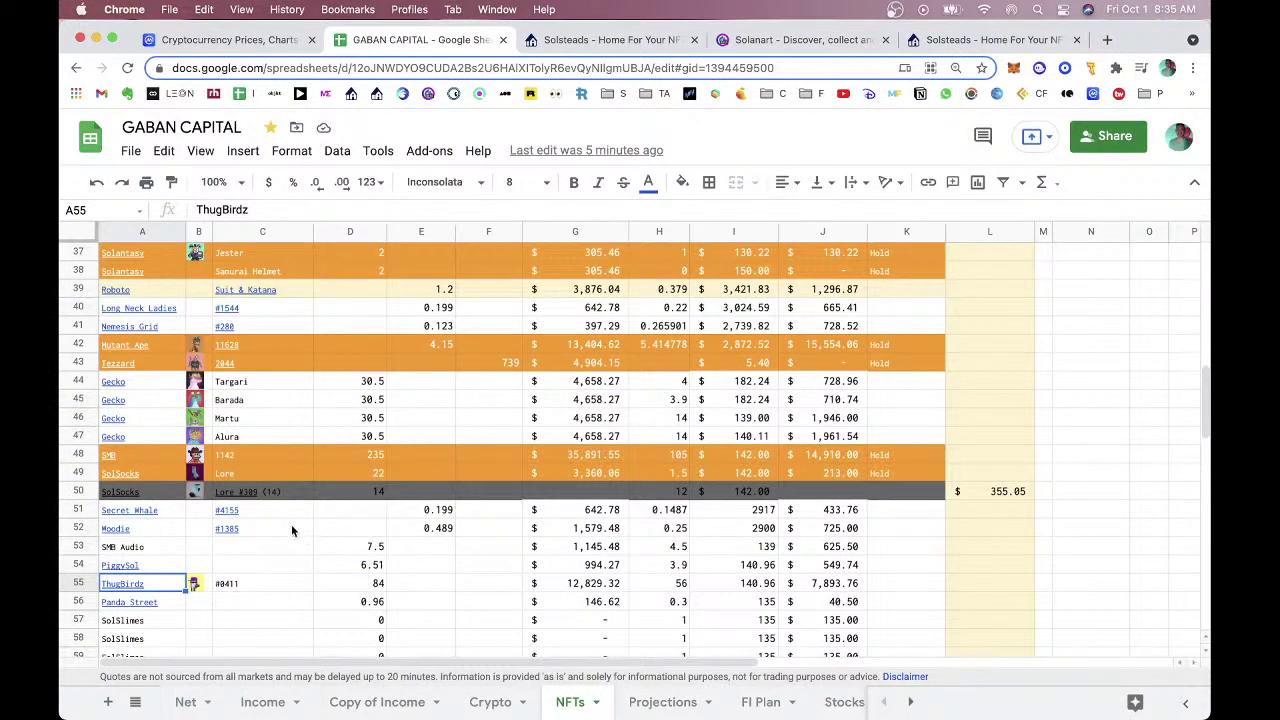
Copy the SMB Audio name from cell A53.
click(400, 550)
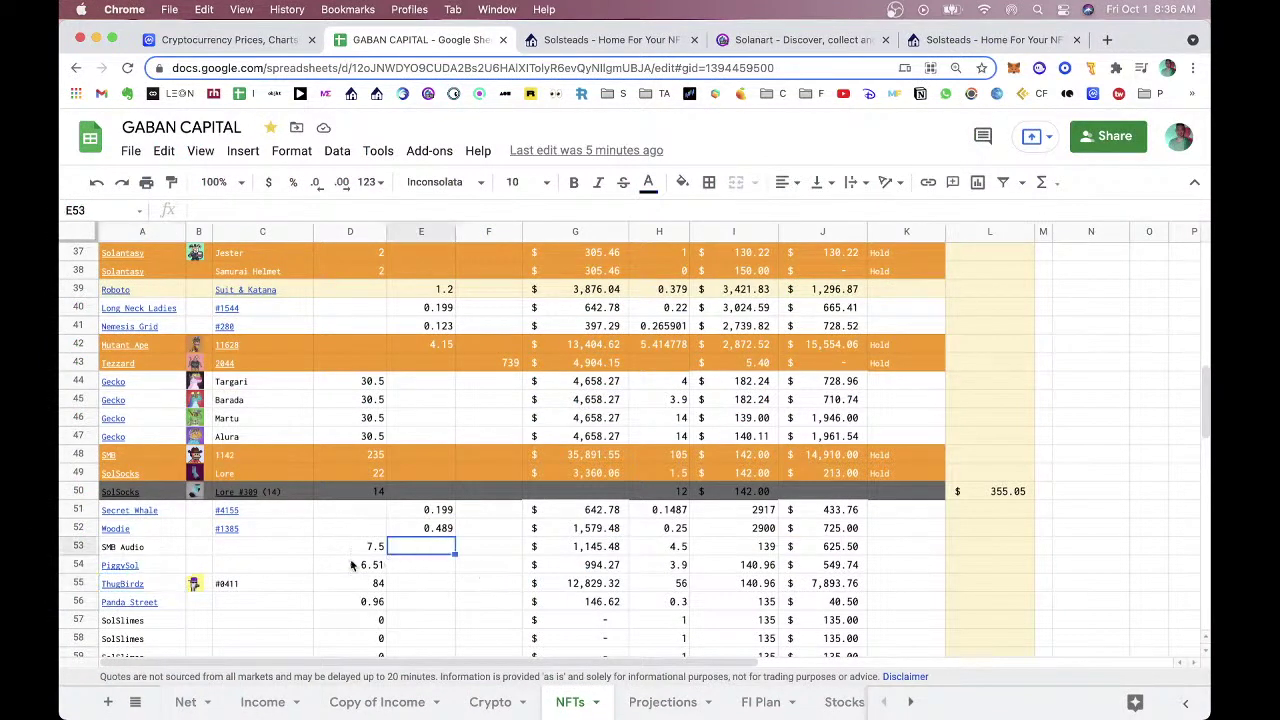
click(129, 549)
key(super+c)
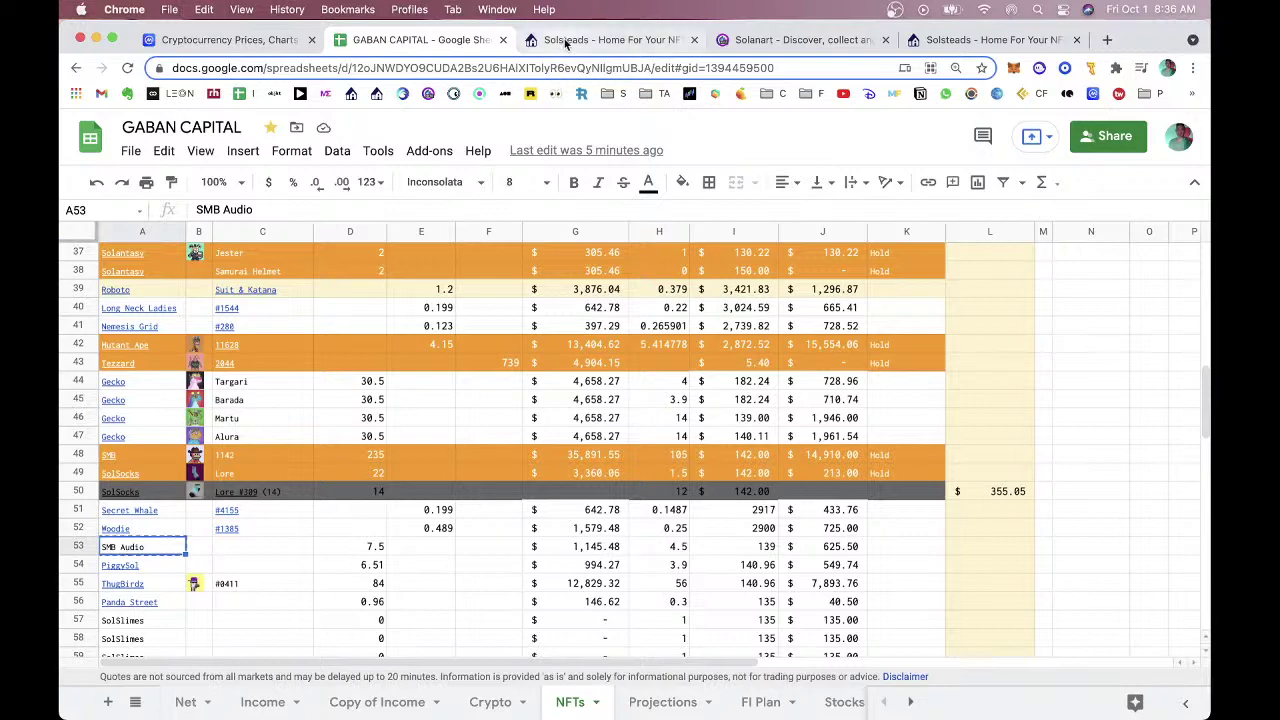
Switch from the spreadsheet to the first Solsteads browser page and open the DigitalEyes marketplace home page there.
click(566, 42)
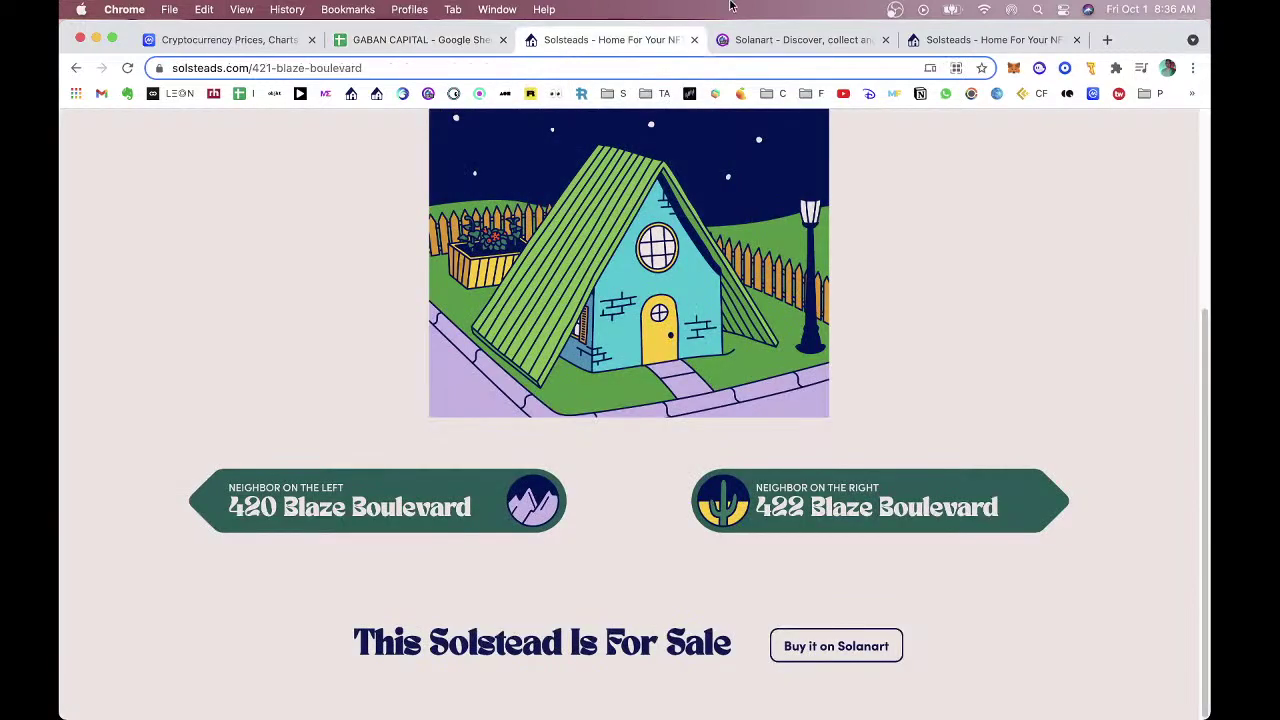
click(739, 48)
click(648, 47)
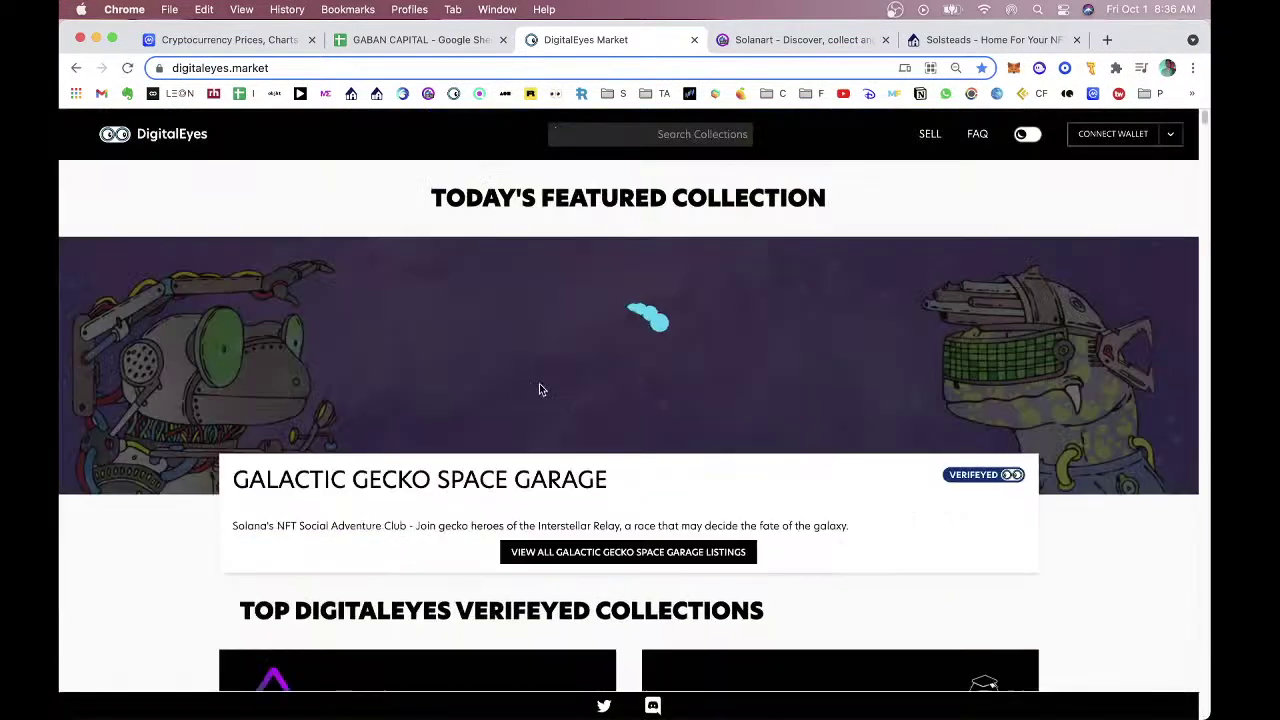
scroll(928, 357, down, 5)
scroll(928, 357, up, 3)
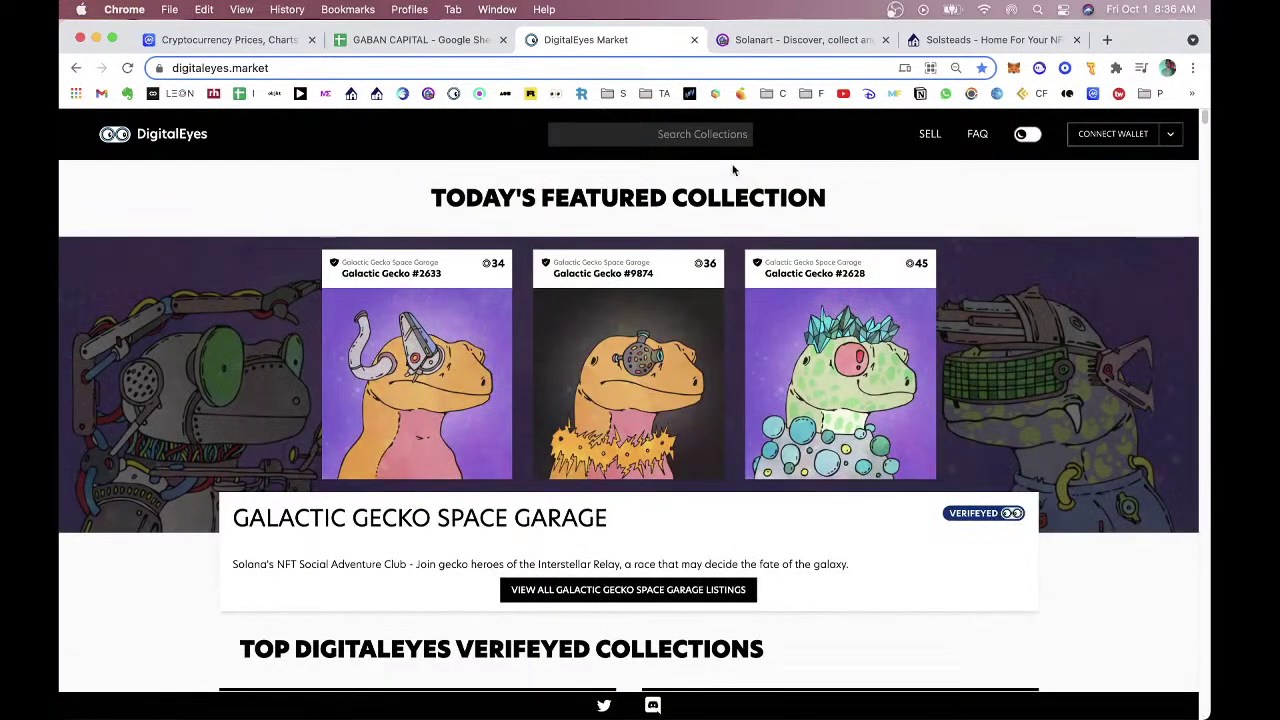
Search the DigitalEyes collections for "f", examine the suggested collection names, and close the suggestions.
text(f)
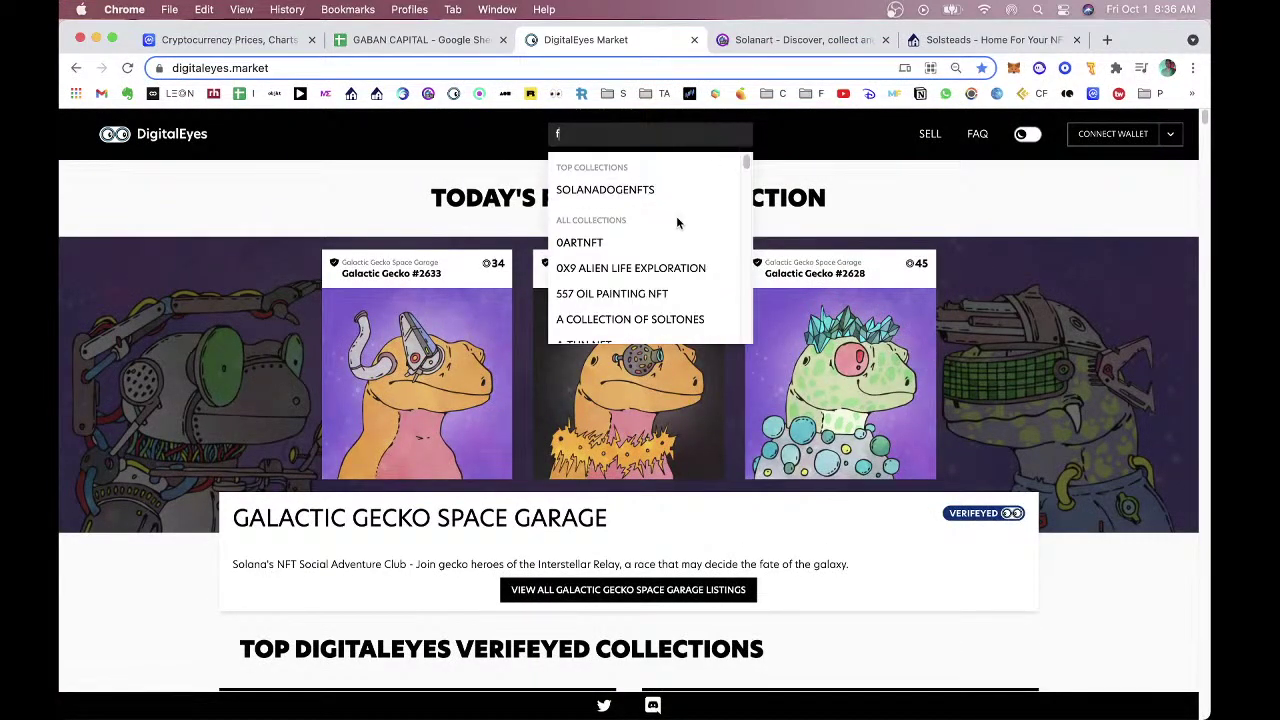
scroll(674, 225, down, 1)
scroll(668, 245, down, 10)
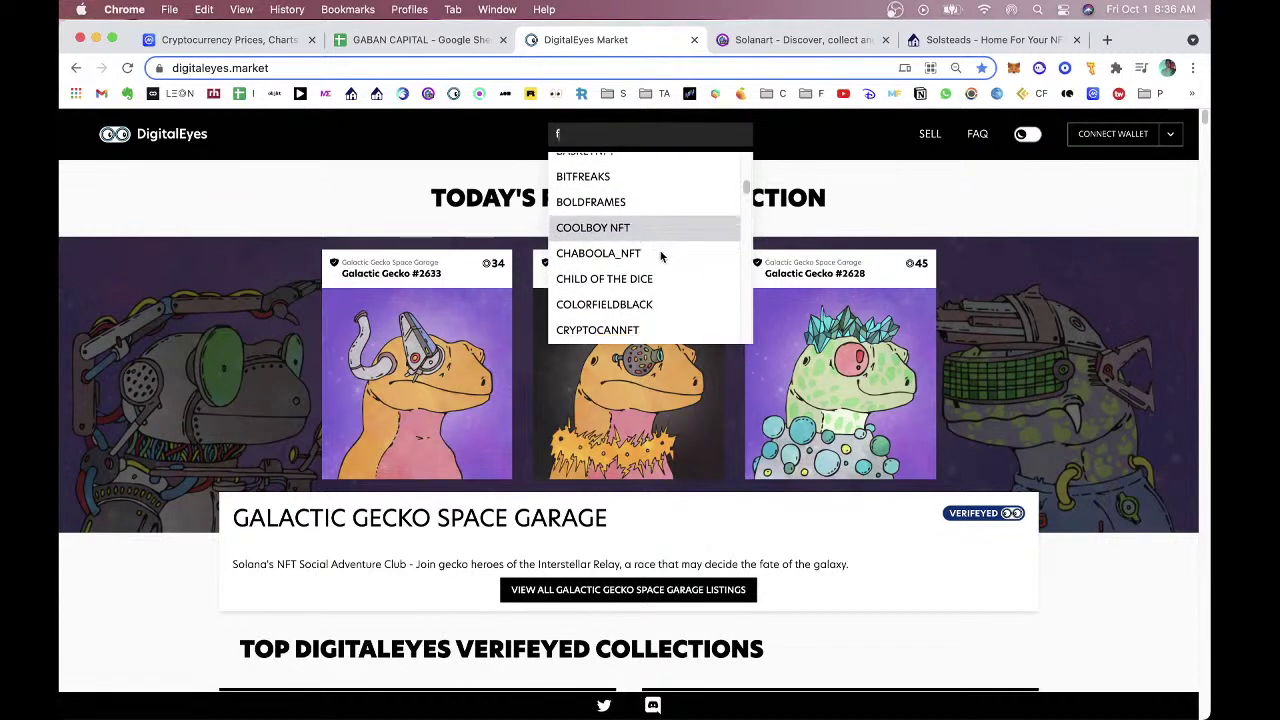
scroll(660, 262, down, 6)
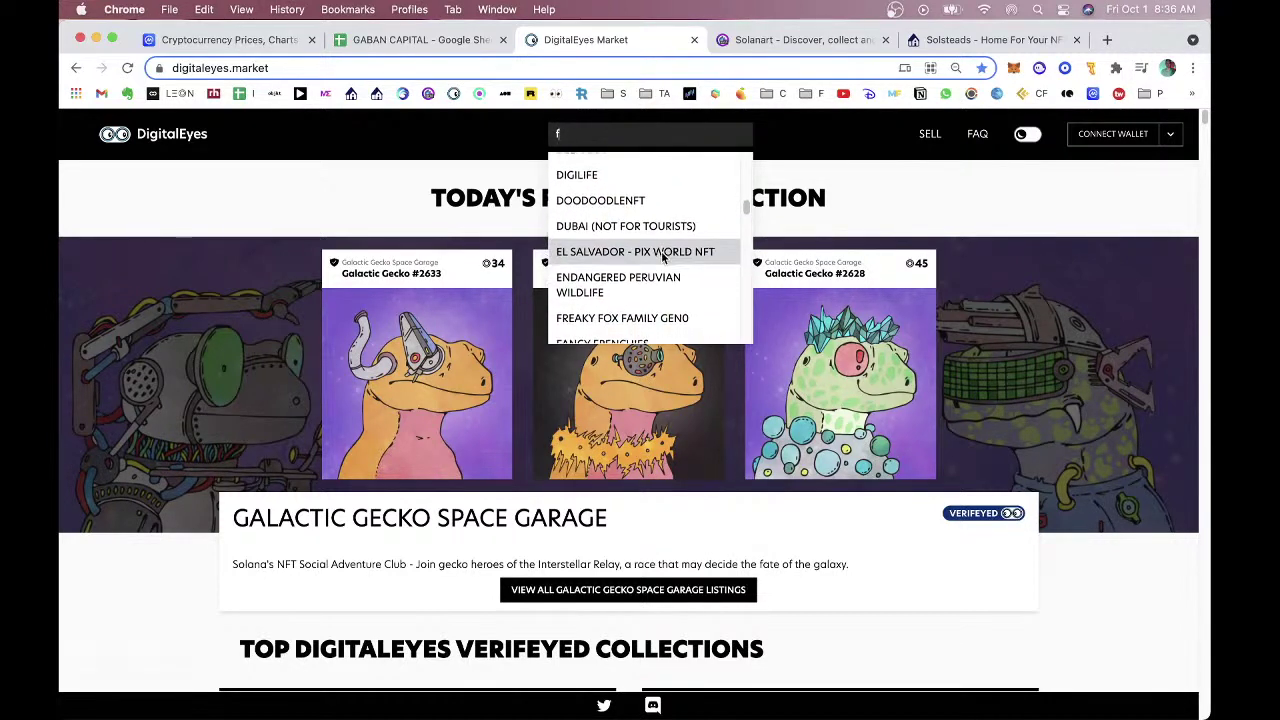
scroll(659, 280, down, 4)
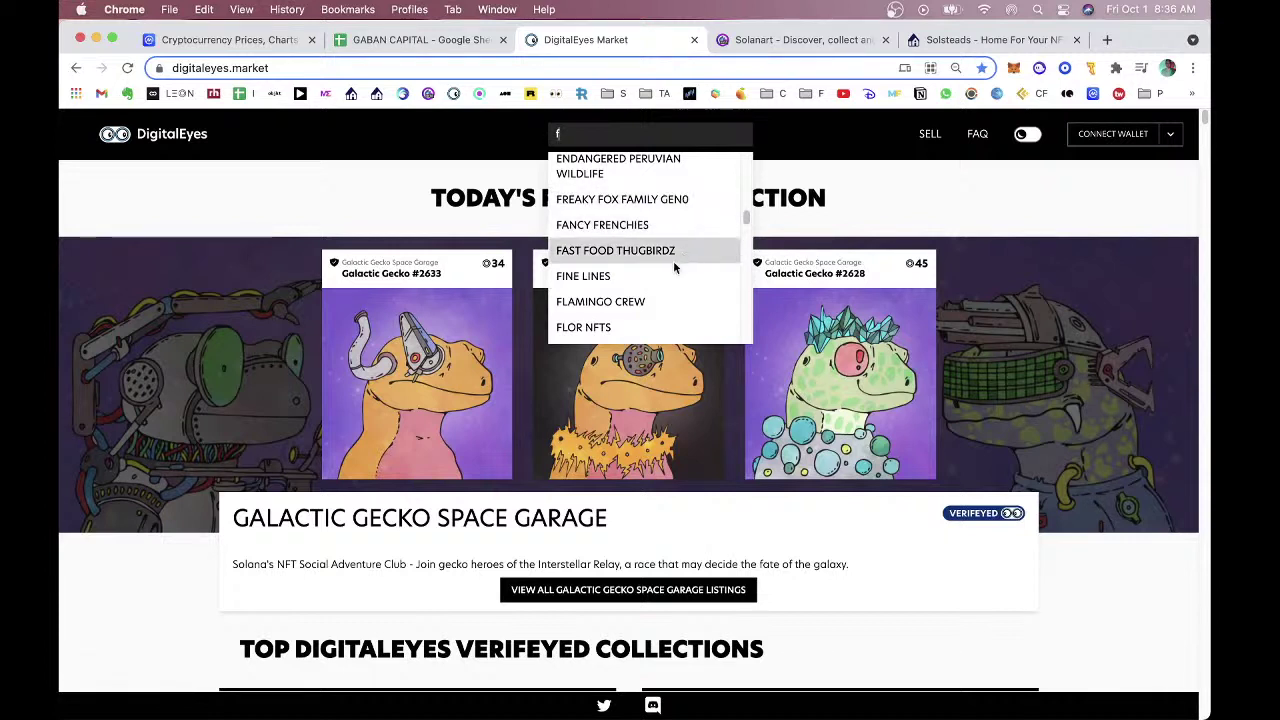
scroll(656, 293, down, 3)
scroll(650, 258, down, 3)
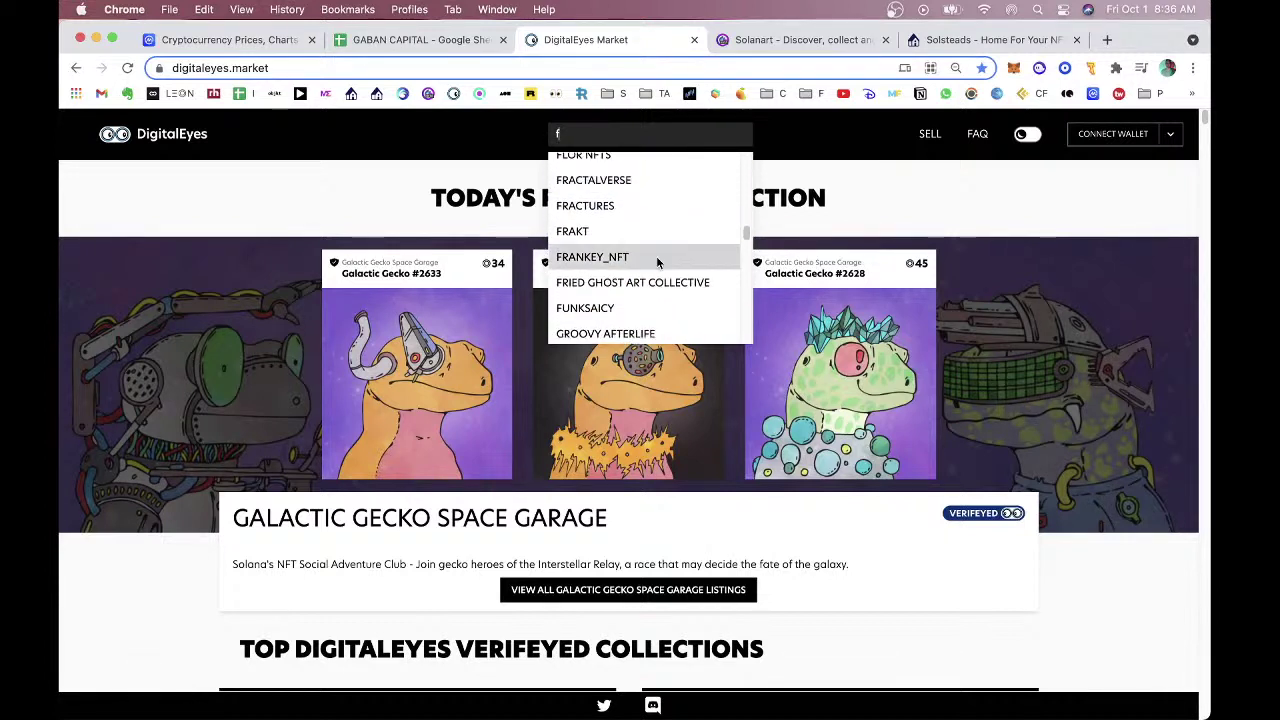
scroll(660, 240, down, 2)
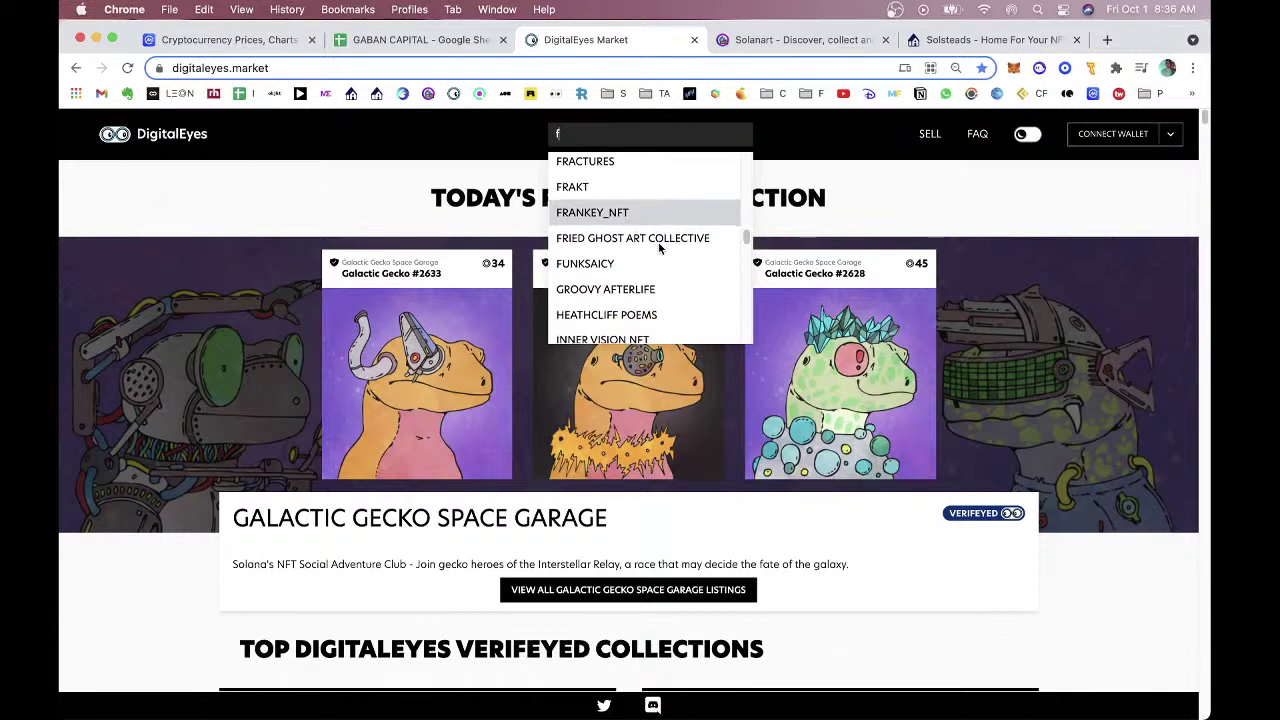
scroll(648, 262, down, 1)
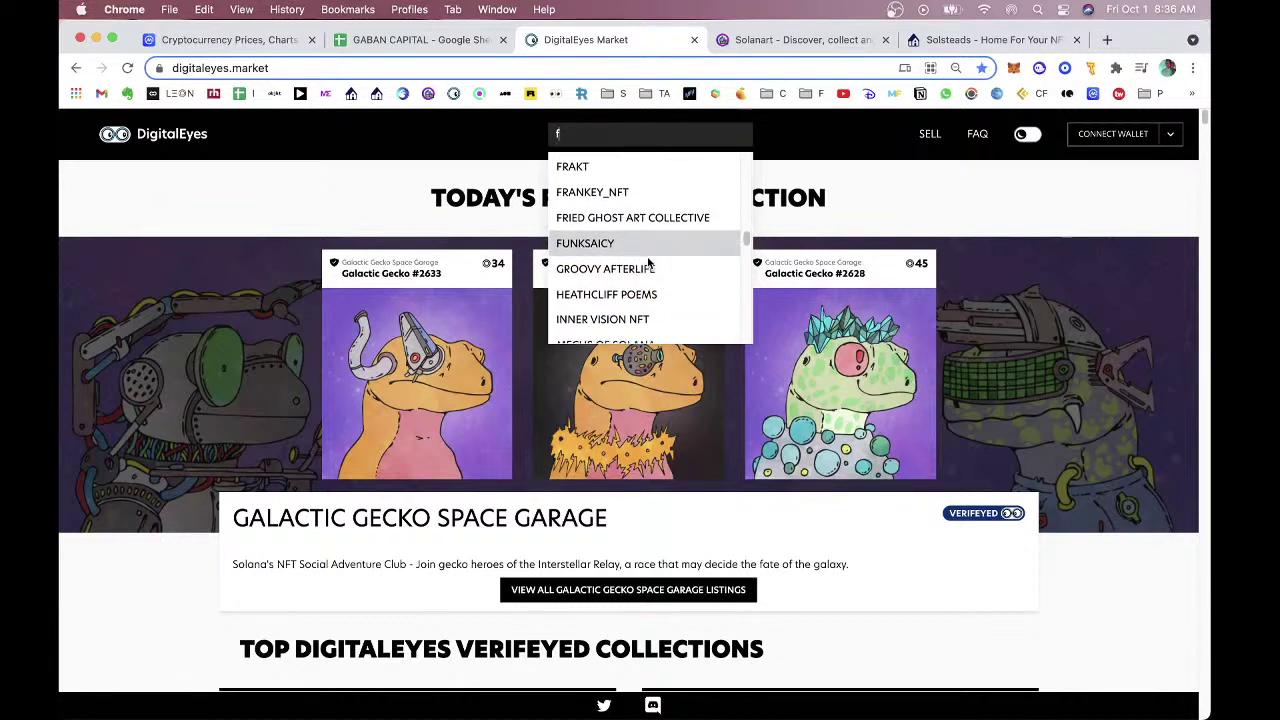
scroll(648, 262, up, 4)
scroll(648, 262, up, 6)
scroll(635, 262, down, 1)
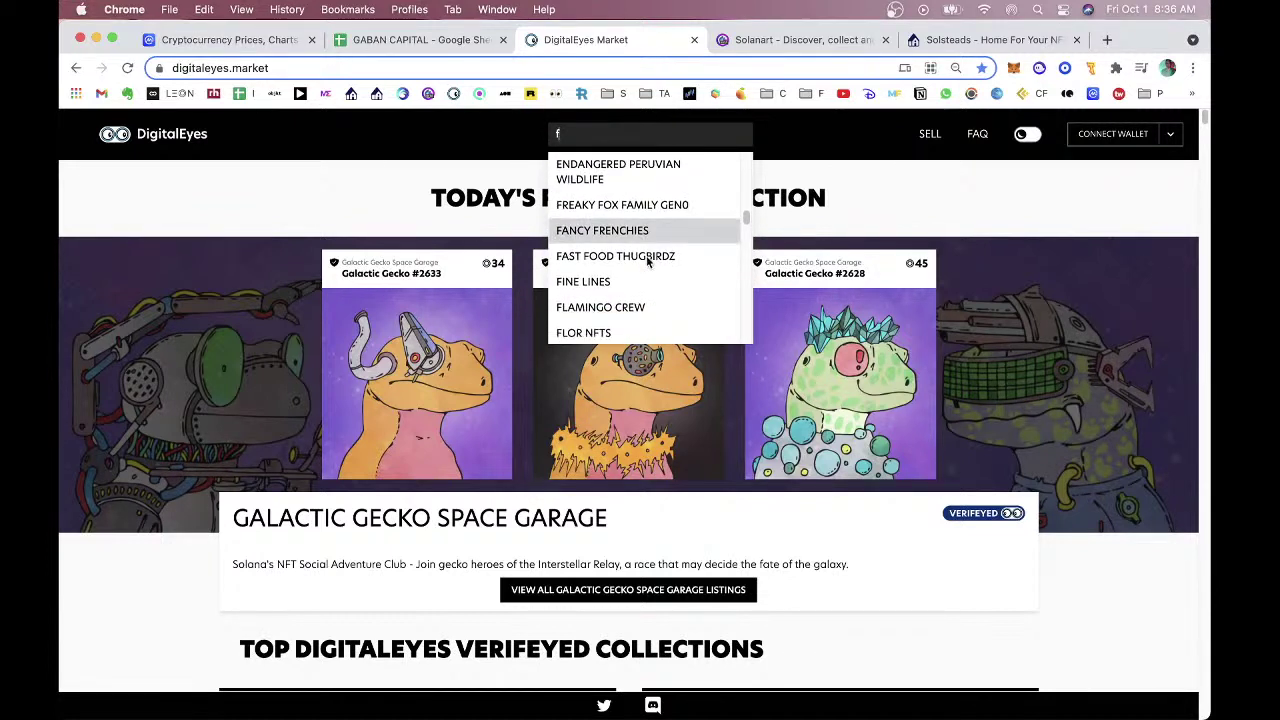
scroll(640, 248, up, 2)
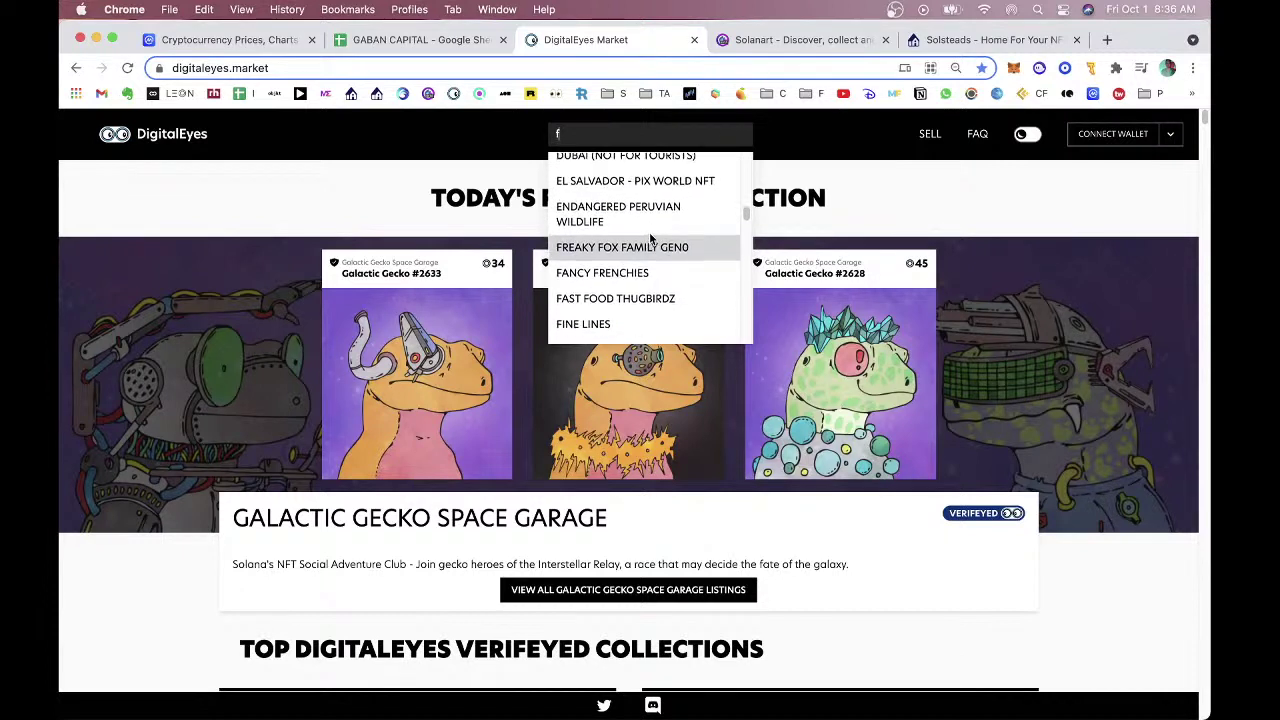
scroll(649, 239, down, 6)
click(1118, 211)
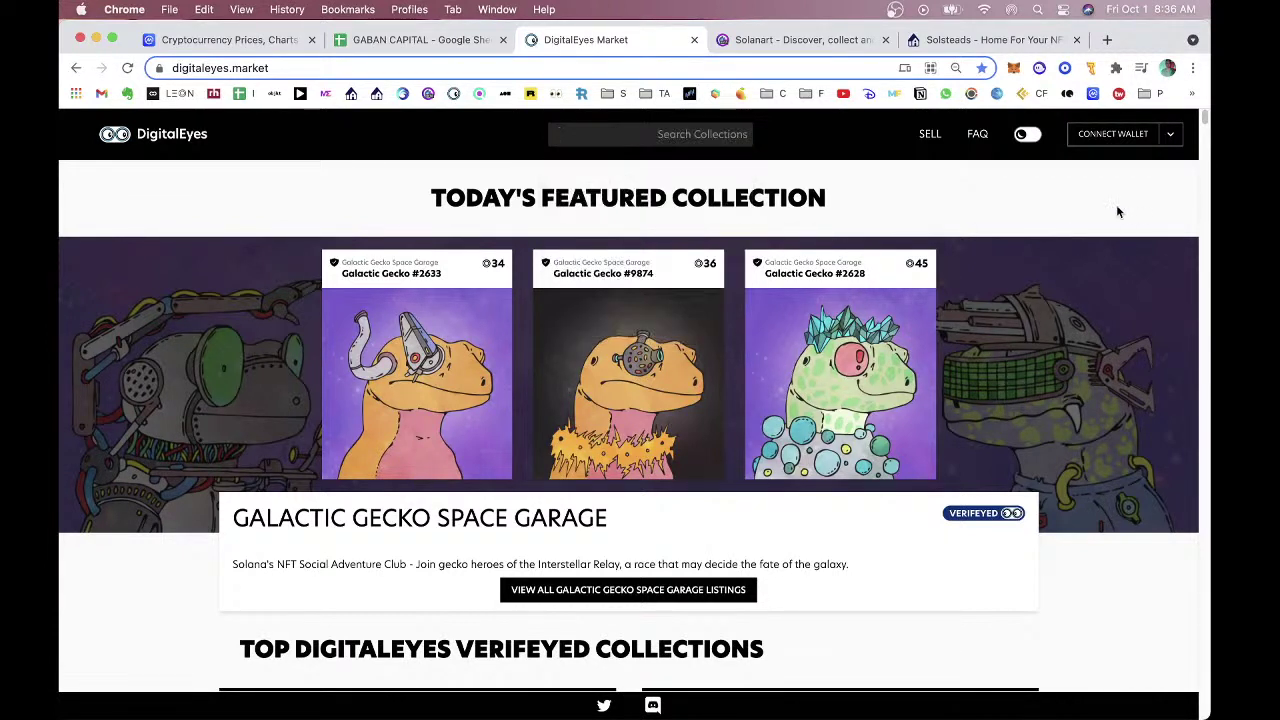
Connect the wallet to DigitalEyes and view the first page of owned NFTs.
click(1123, 138)
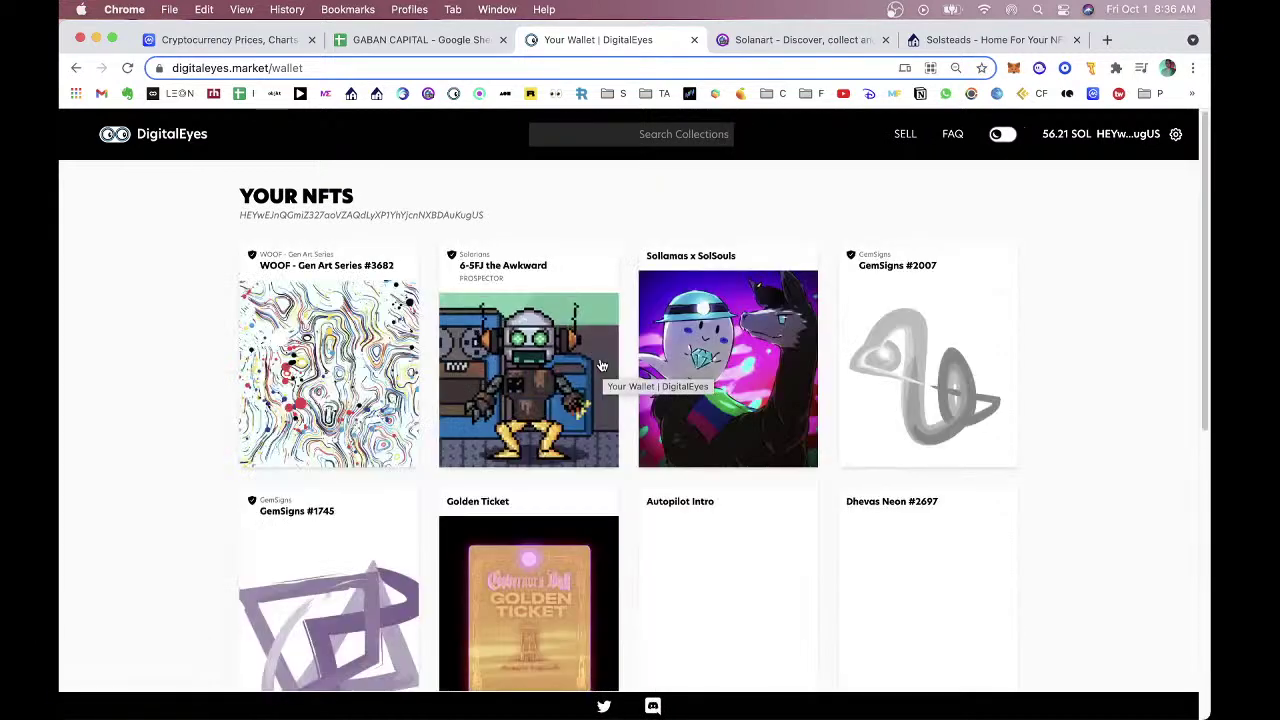
scroll(700, 385, down, 3)
scroll(772, 413, down, 1)
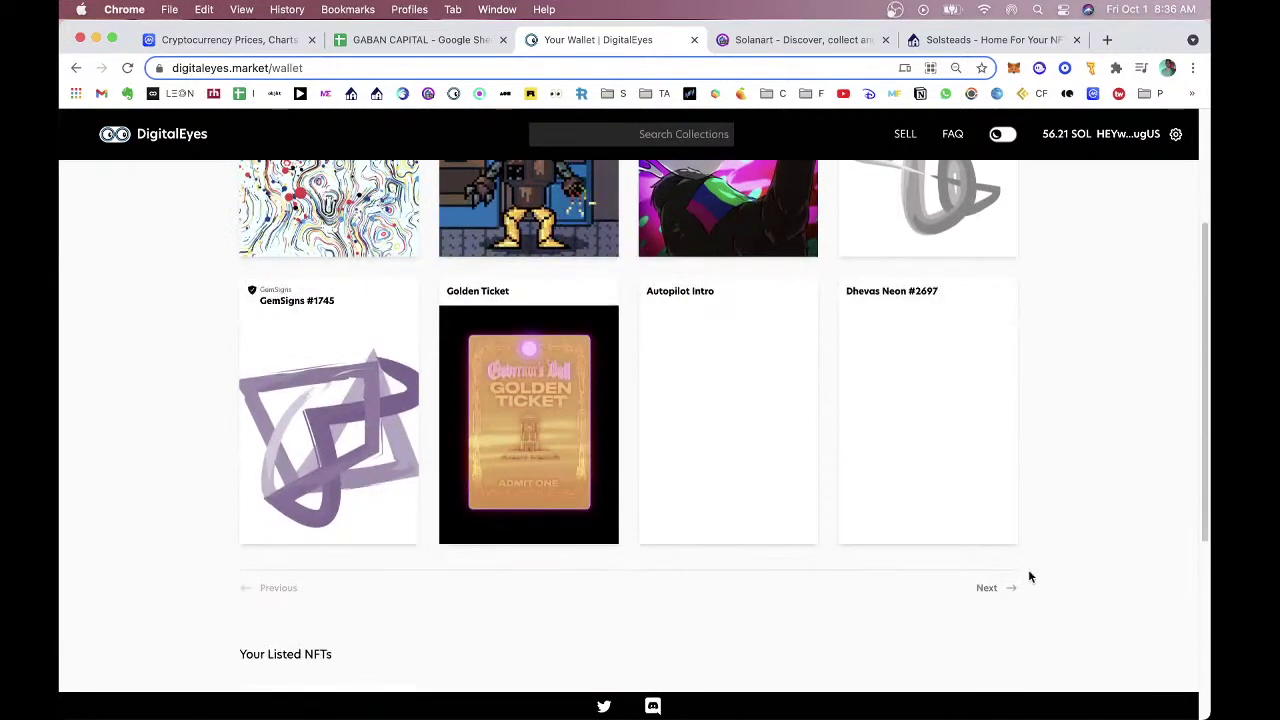
Page through the wallet's owned NFTs up to the last page, looking for the SMB Audio item.
click(988, 589)
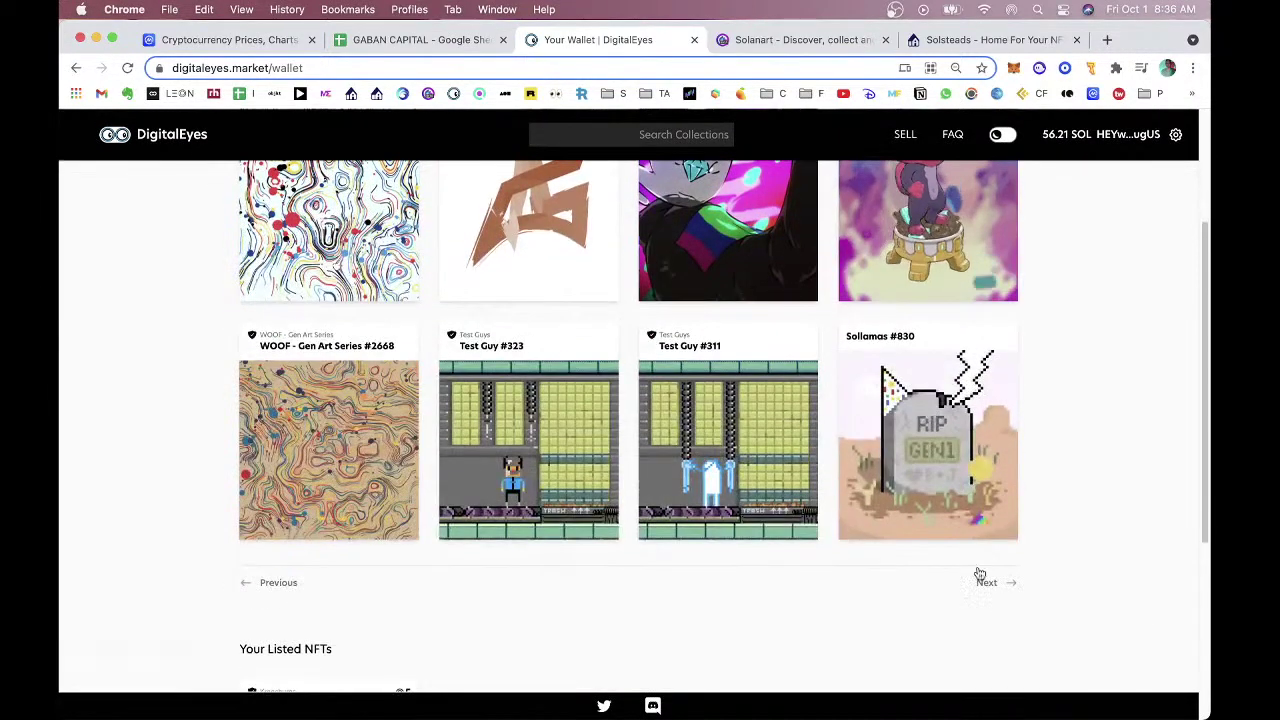
click(984, 581)
scroll(973, 467, up, 3)
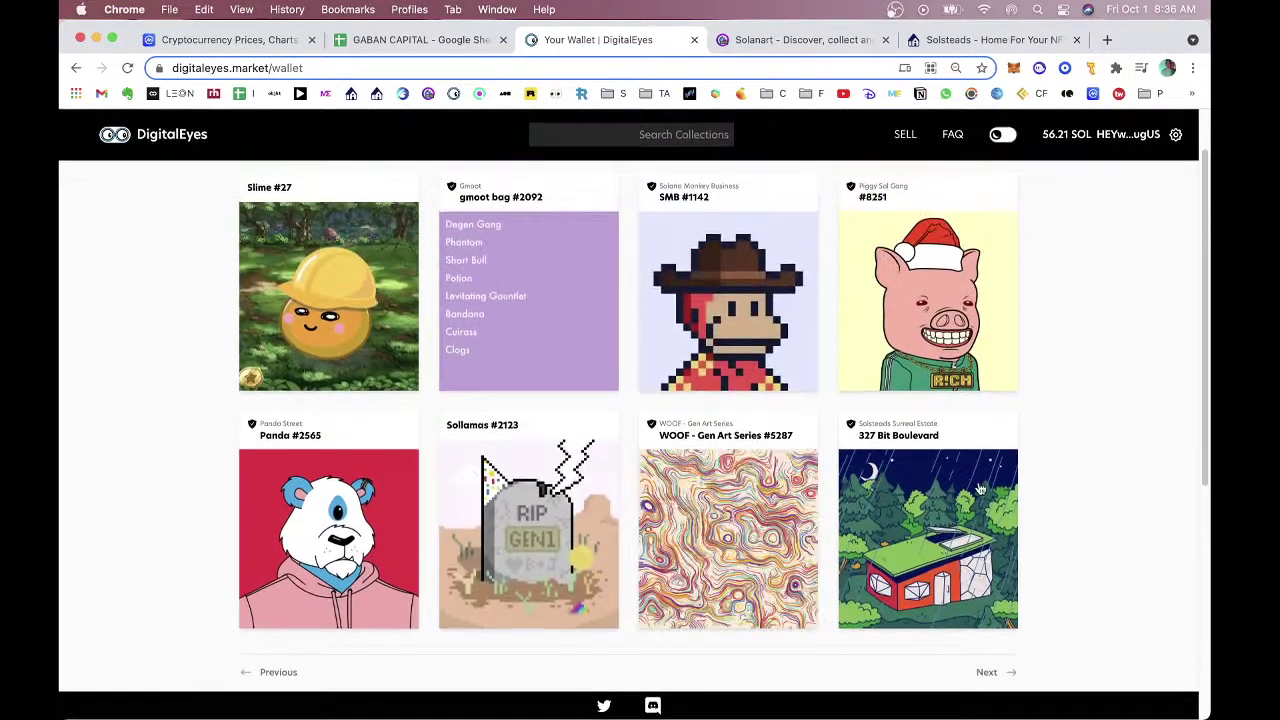
click(983, 673)
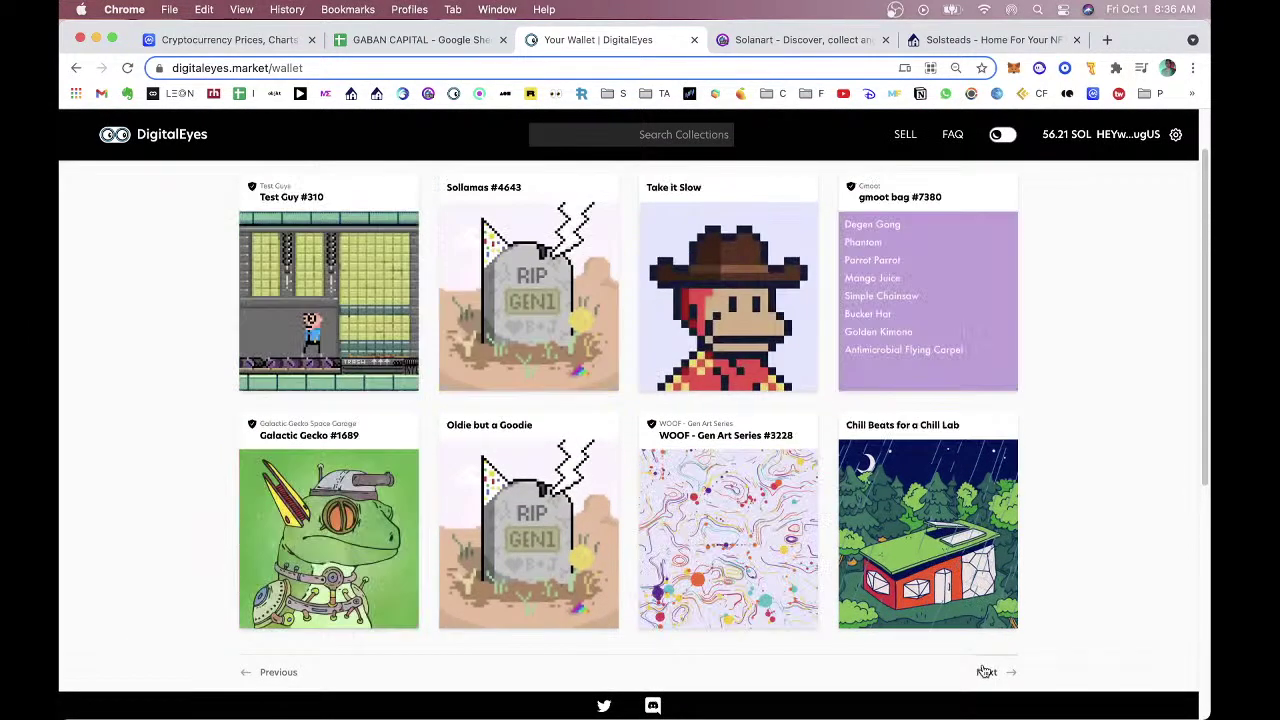
click(985, 672)
click(985, 672)
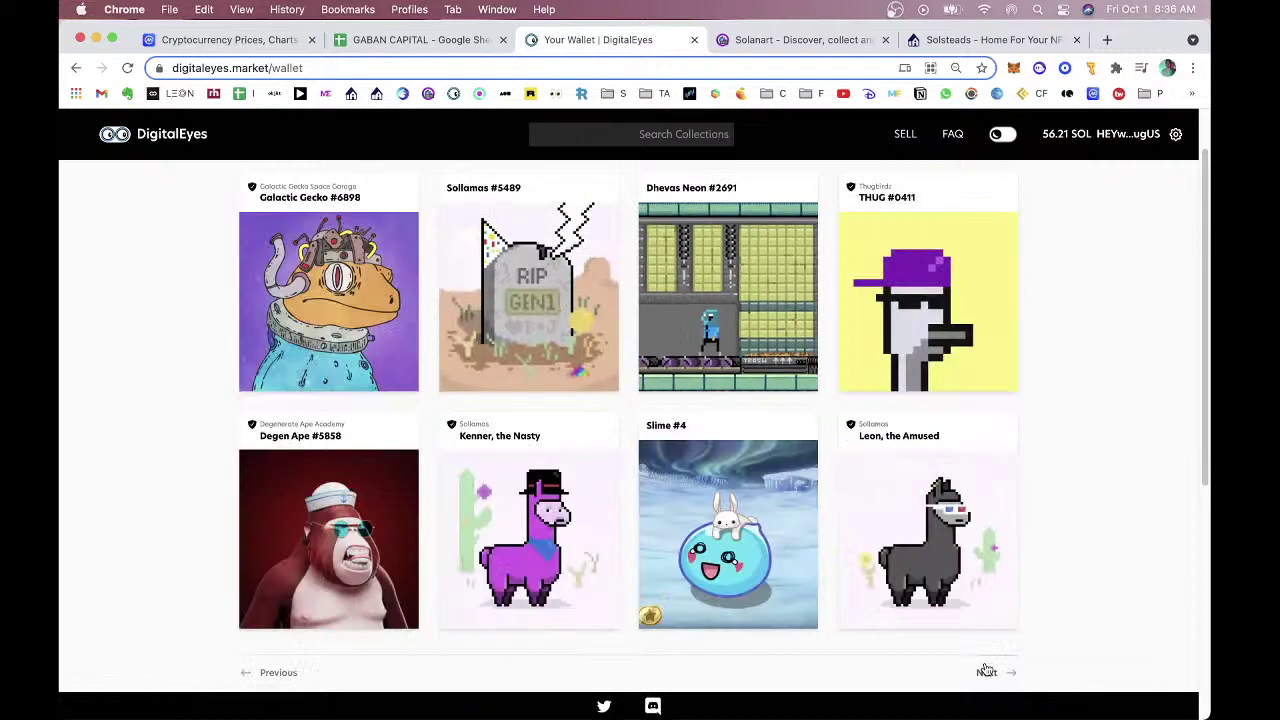
click(985, 676)
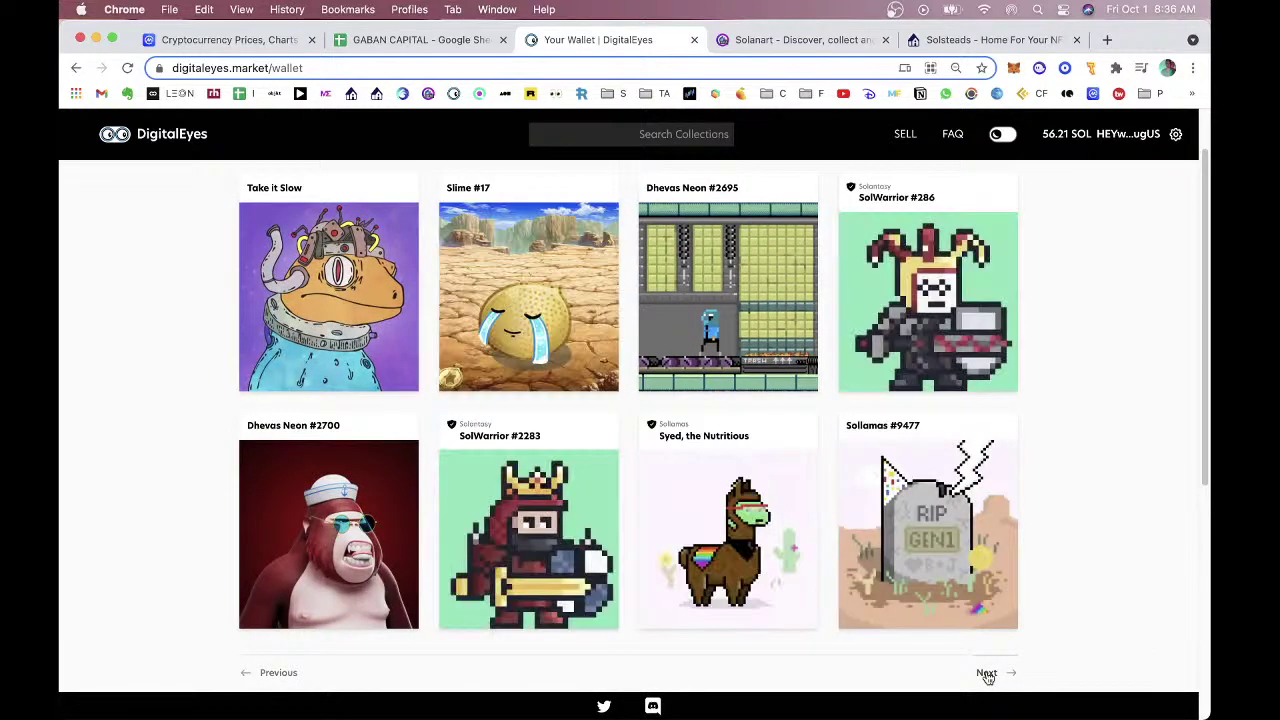
click(987, 675)
scroll(982, 605, down, 3)
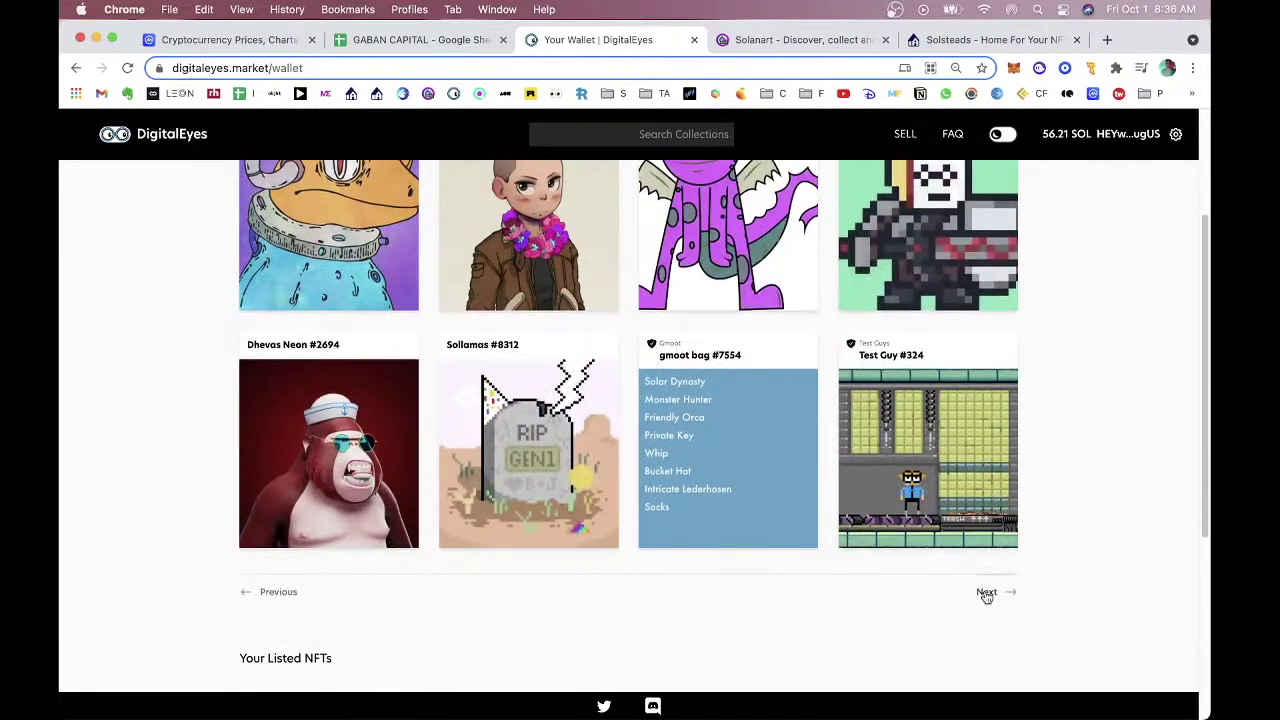
click(986, 593)
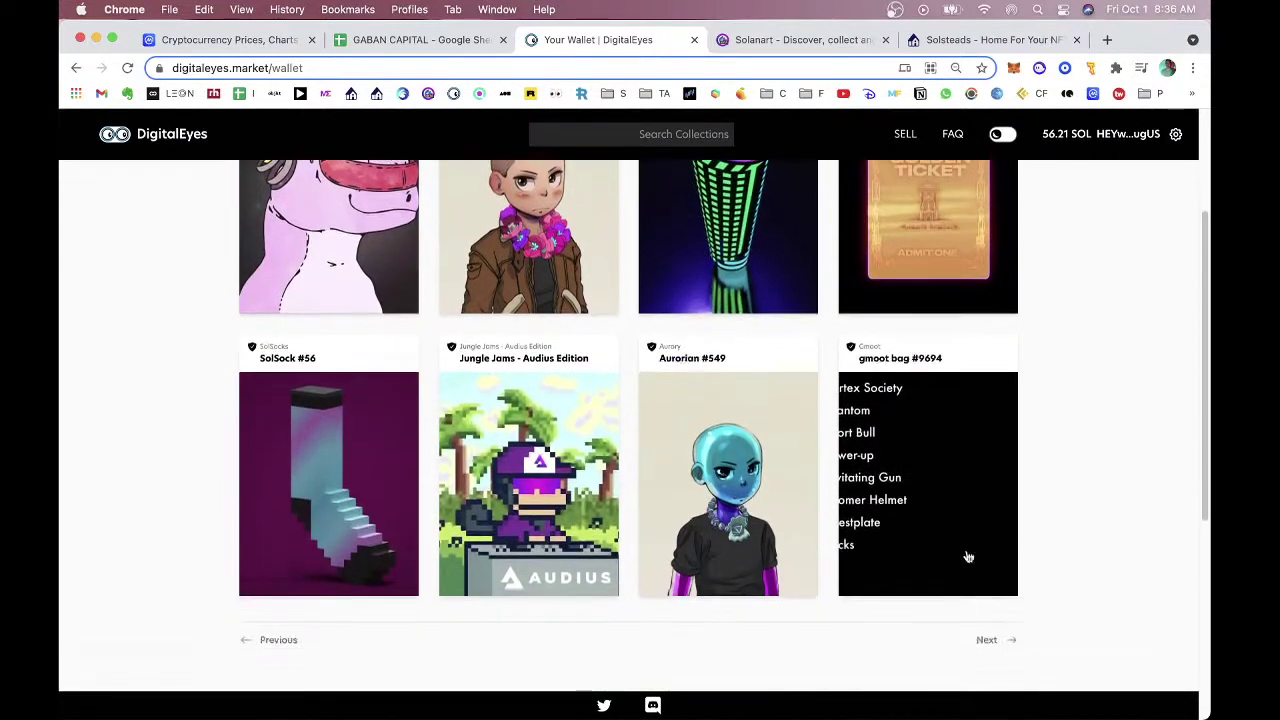
click(986, 641)
scroll(889, 577, down, 1)
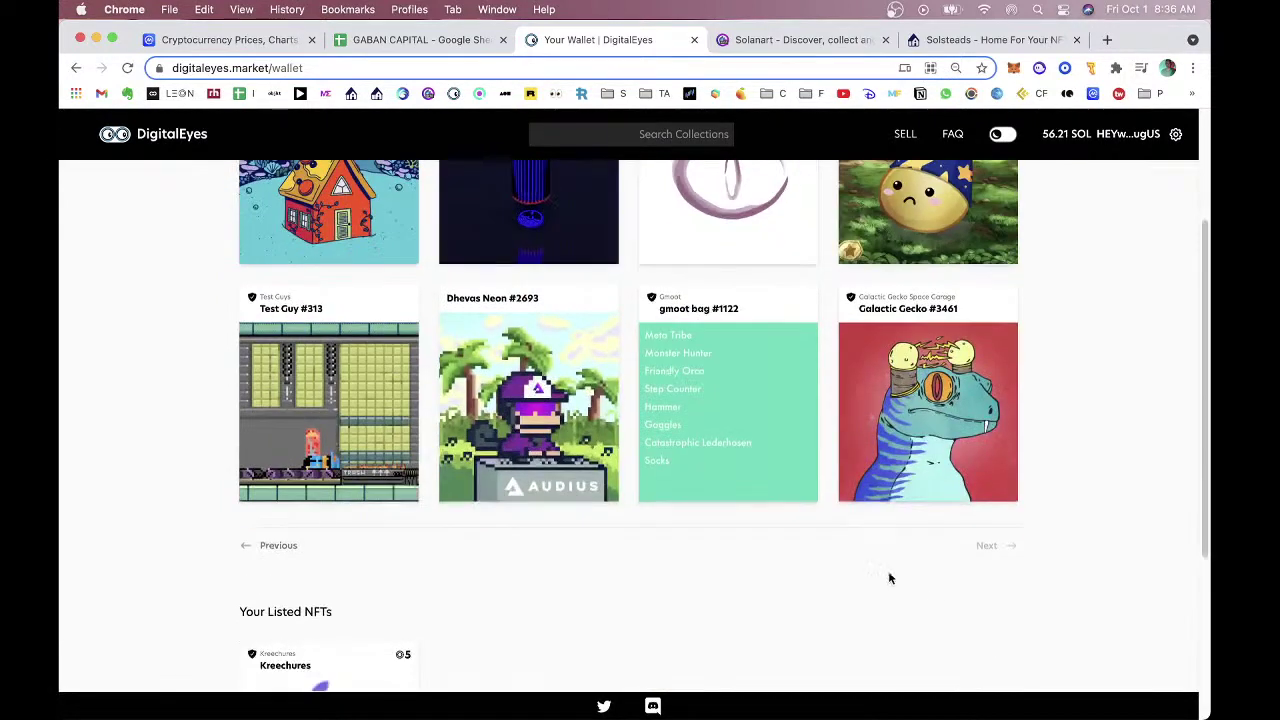
Inspect the details of the Dhevas Neon #2693 NFT showing the Audius artwork and close them without listing it.
click(555, 420)
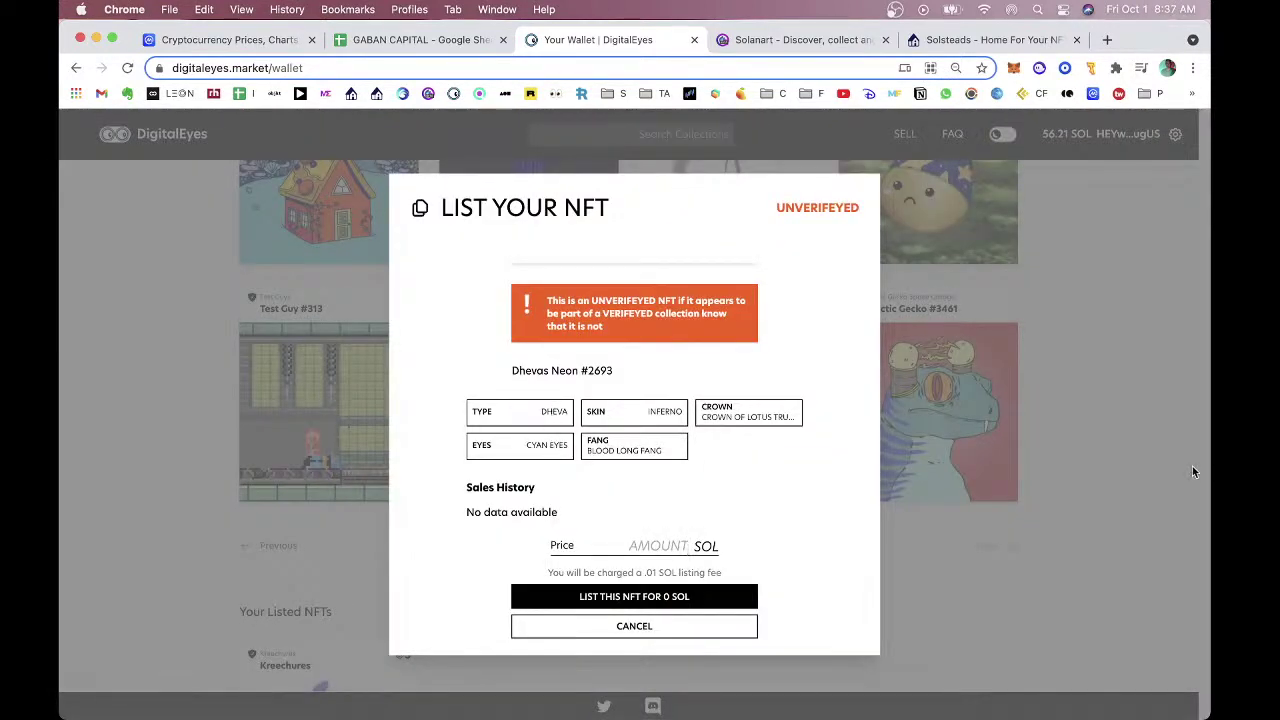
click(1117, 448)
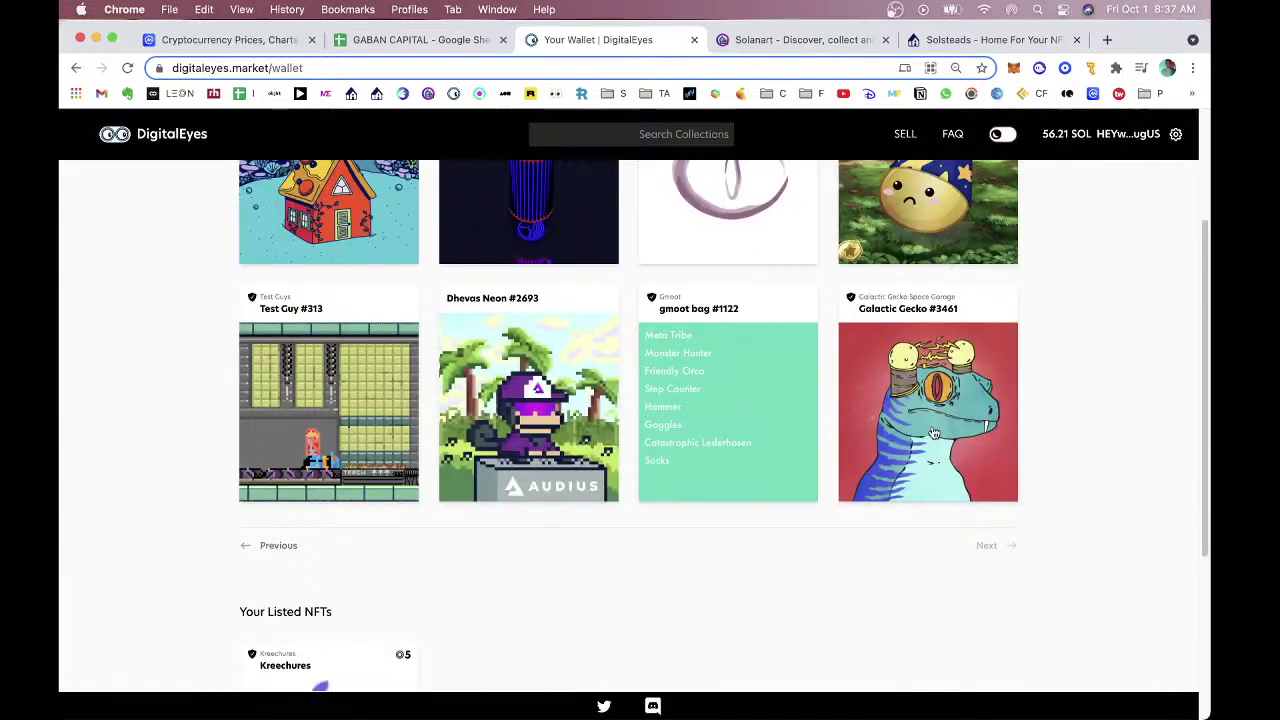
click(577, 362)
click(922, 366)
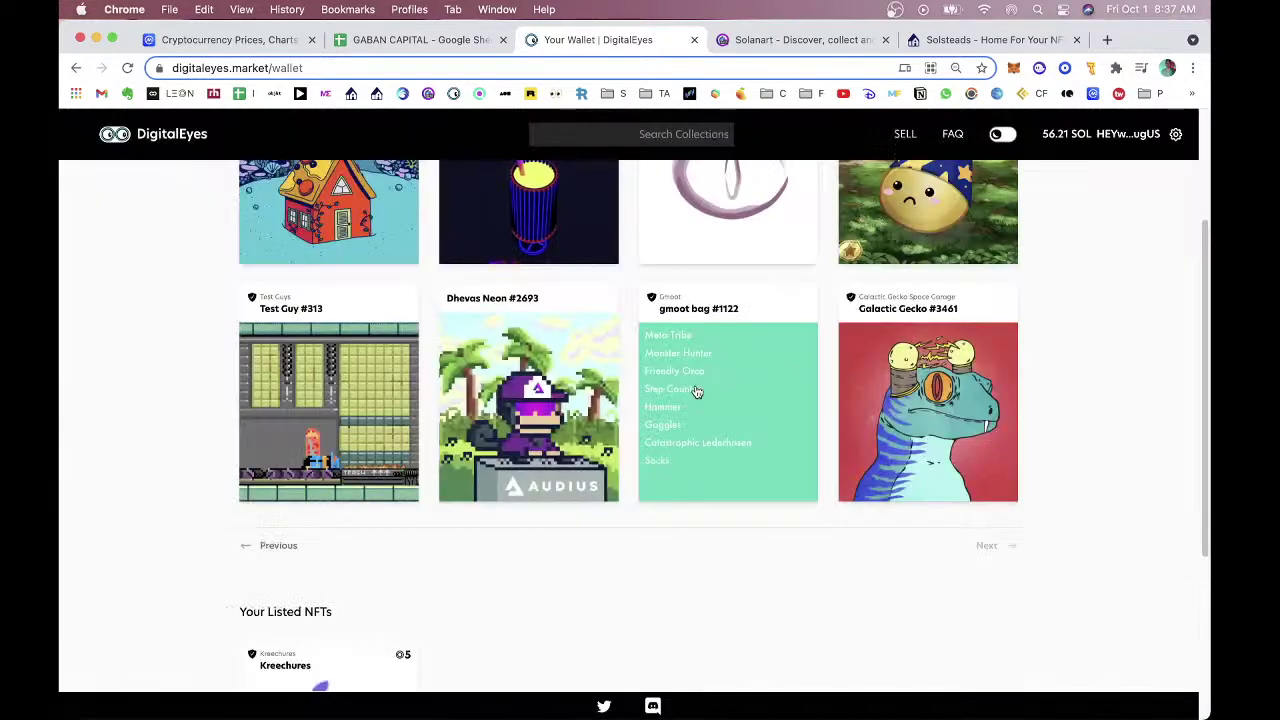
Return to the previous page of owned NFTs, inspect the Jungle Jams - Audius Edition NFT, and close its details.
scroll(699, 392, up, 2)
scroll(699, 392, down, 1)
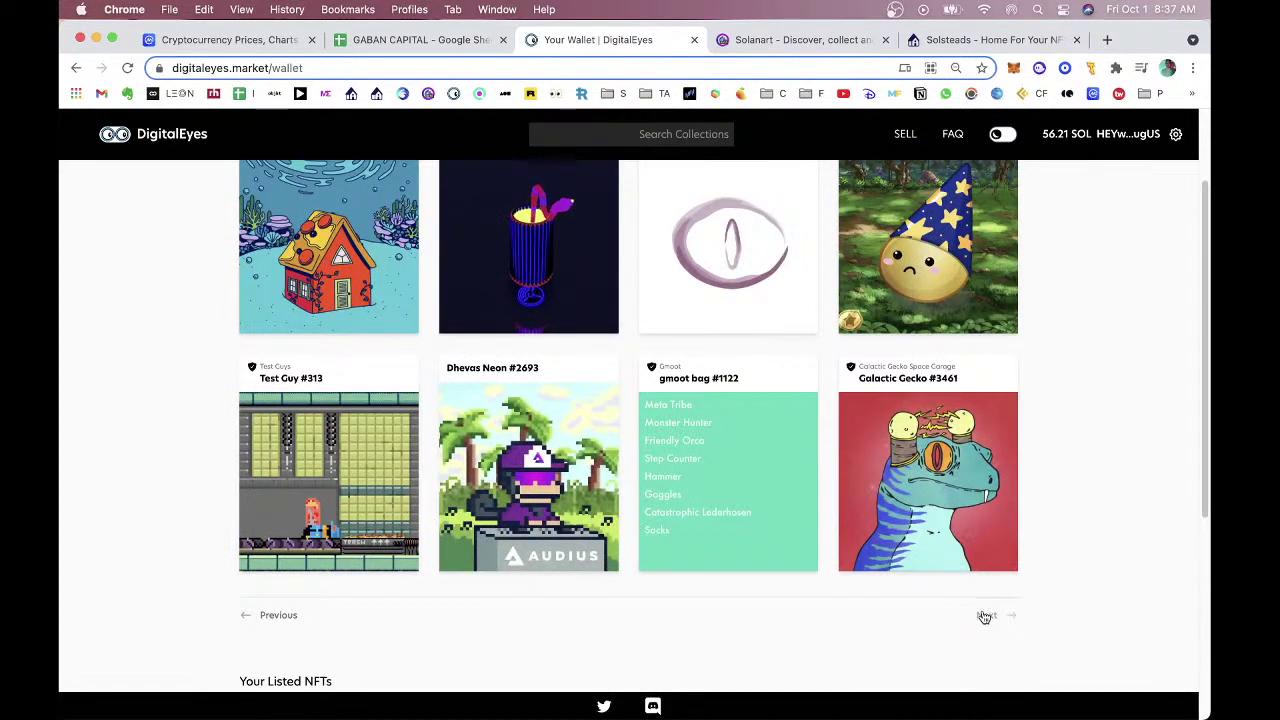
click(268, 618)
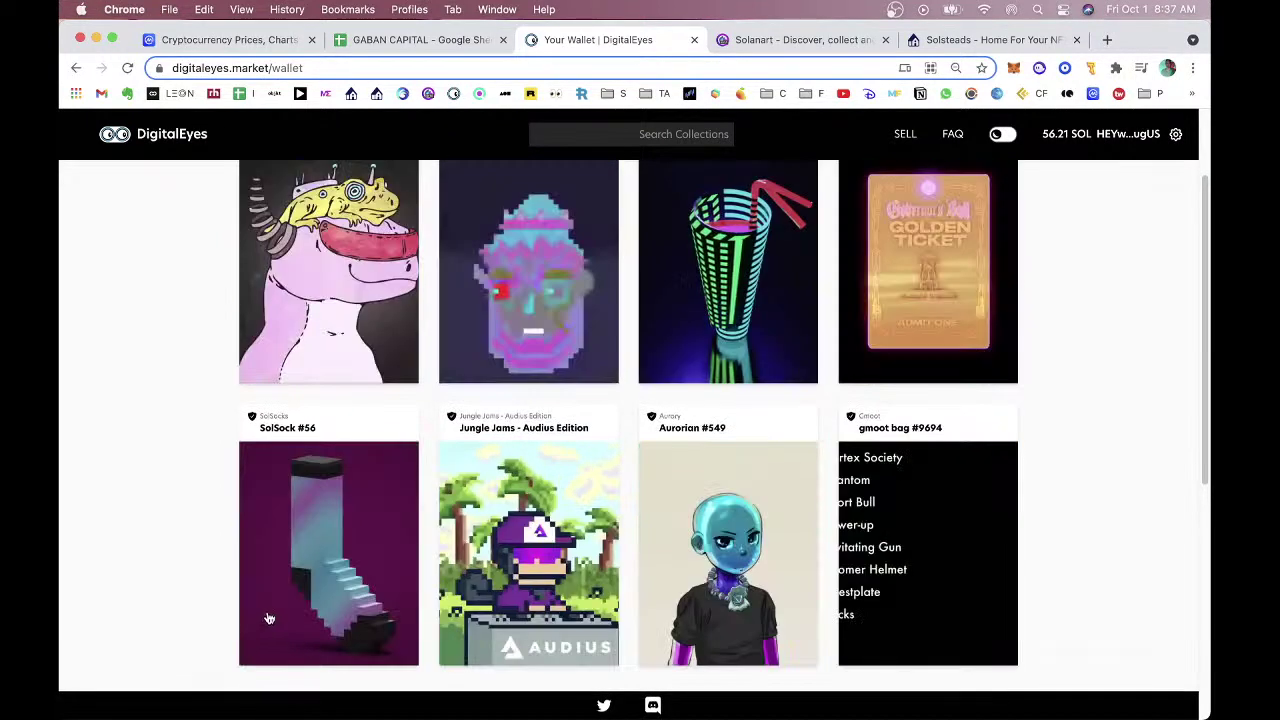
click(577, 508)
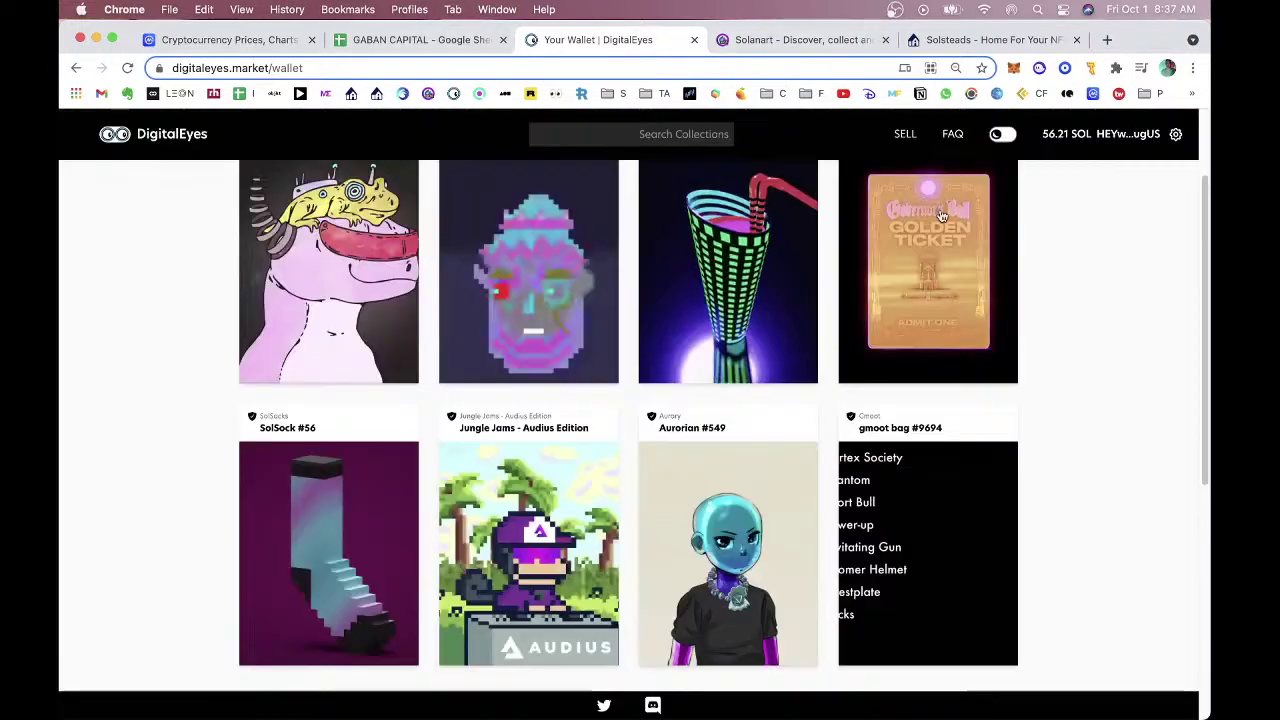
key(Escape)
Search the collections for "jung" and open the Jungle Jams - Audius Edition collection.
click(644, 134)
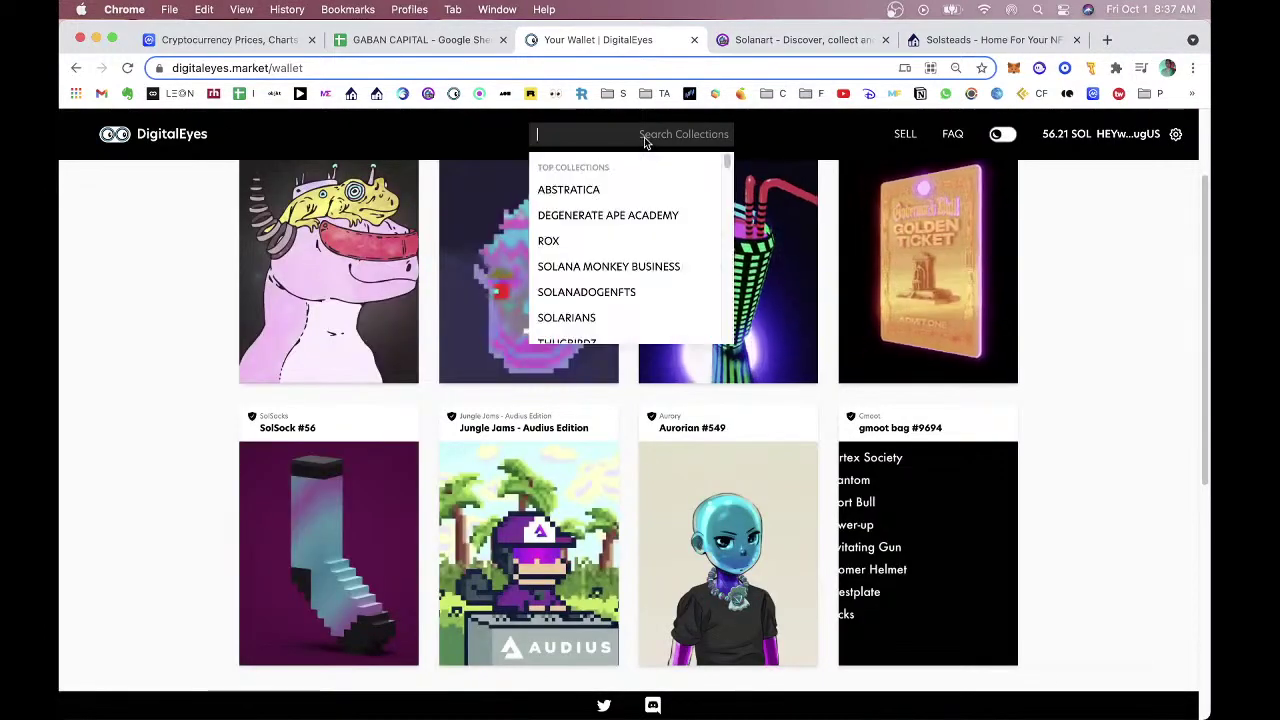
text(jung)
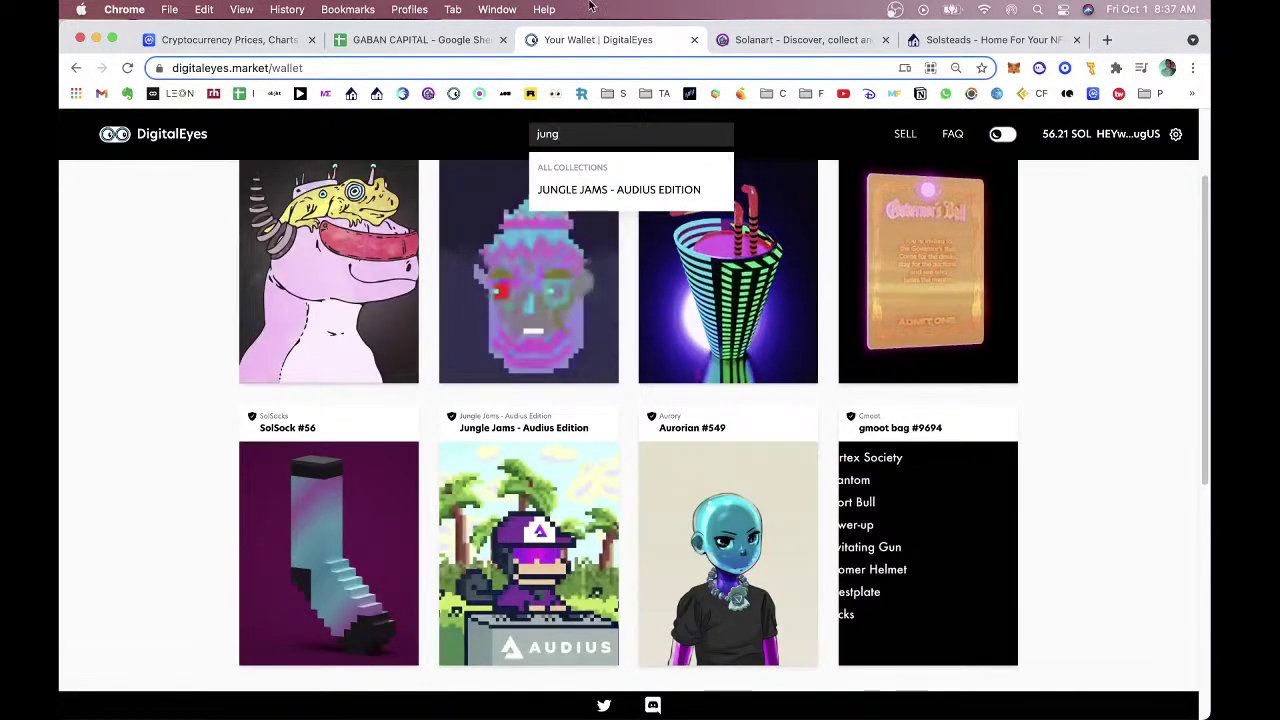
click(701, 192)
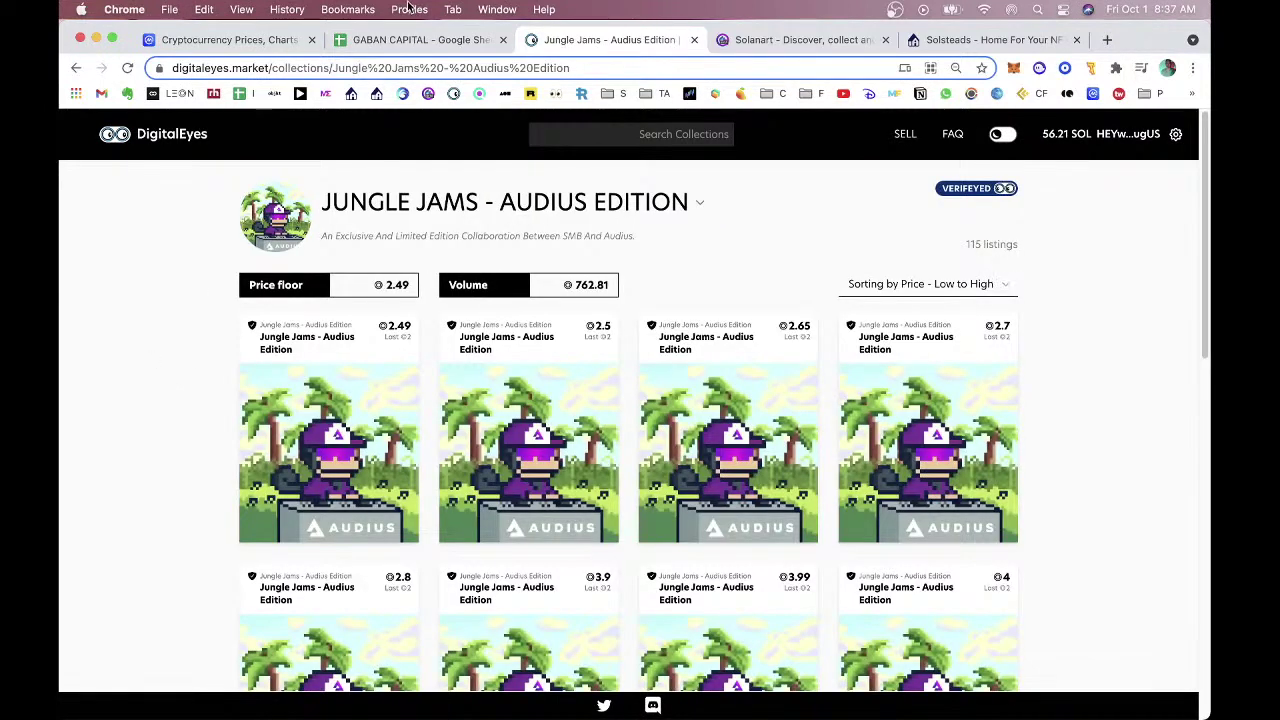
Switch to the portfolio spreadsheet and set the SMB Audio value in cell D53 to 2.49.
click(385, 40)
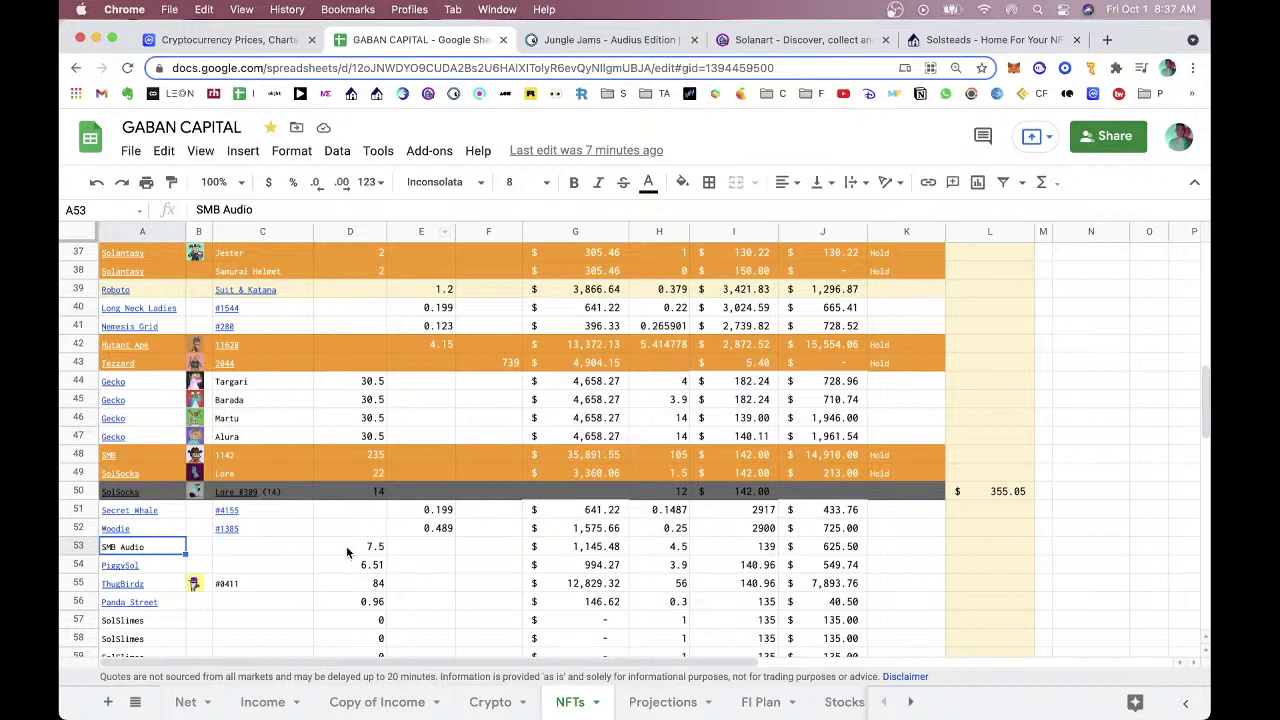
click(349, 548)
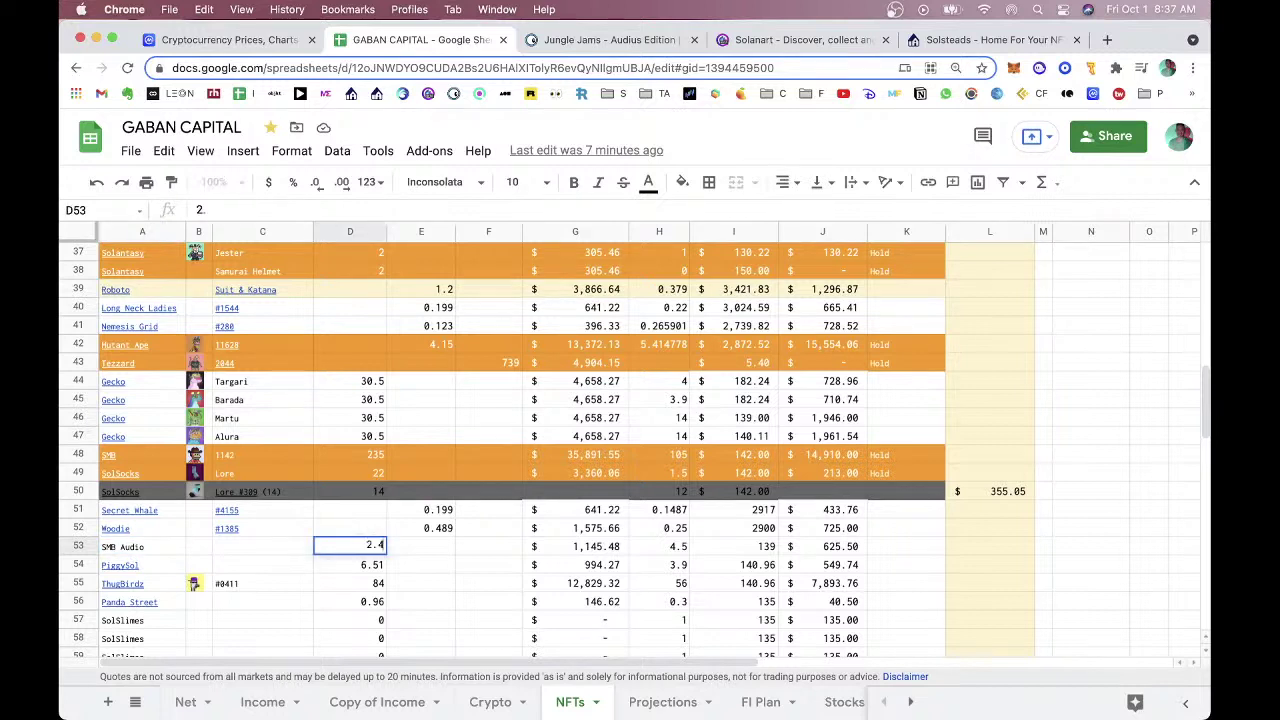
key(Return)
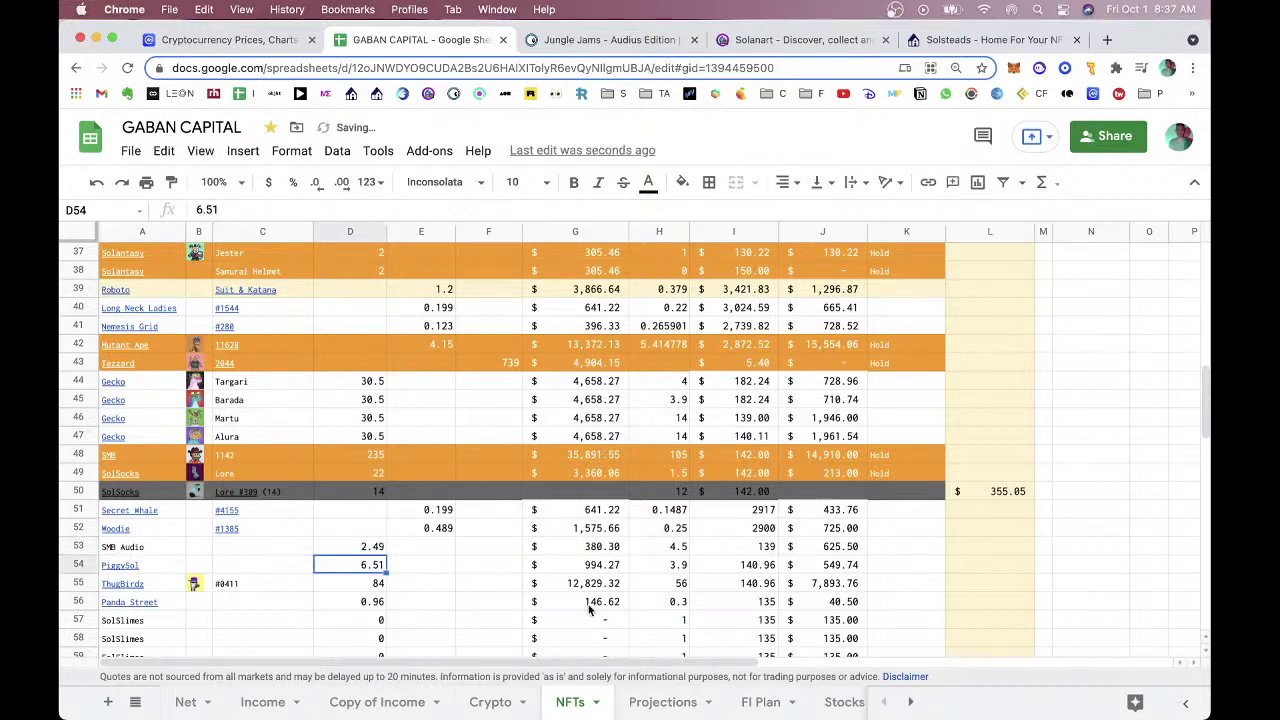
Switch to the DigitalEyes marketplace and open the wallet's page of owned NFTs for selling.
click(765, 41)
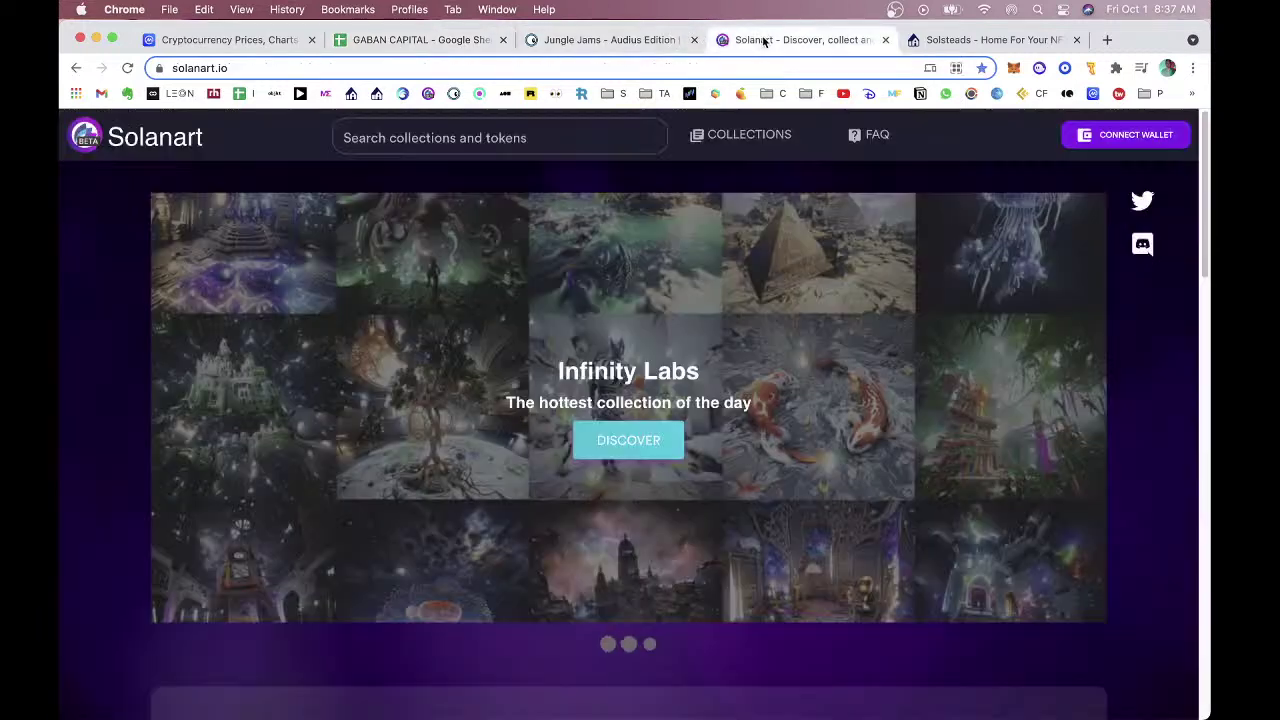
click(620, 41)
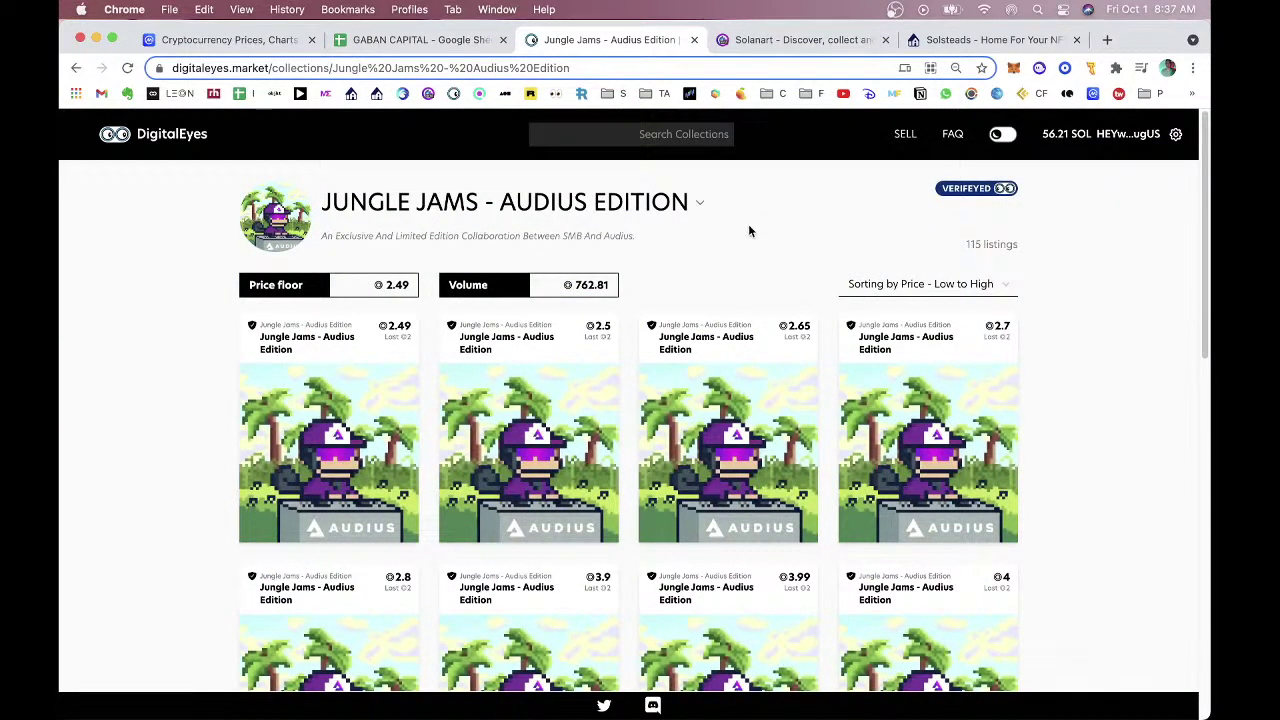
scroll(754, 216, down, 2)
scroll(895, 171, up, 2)
click(904, 135)
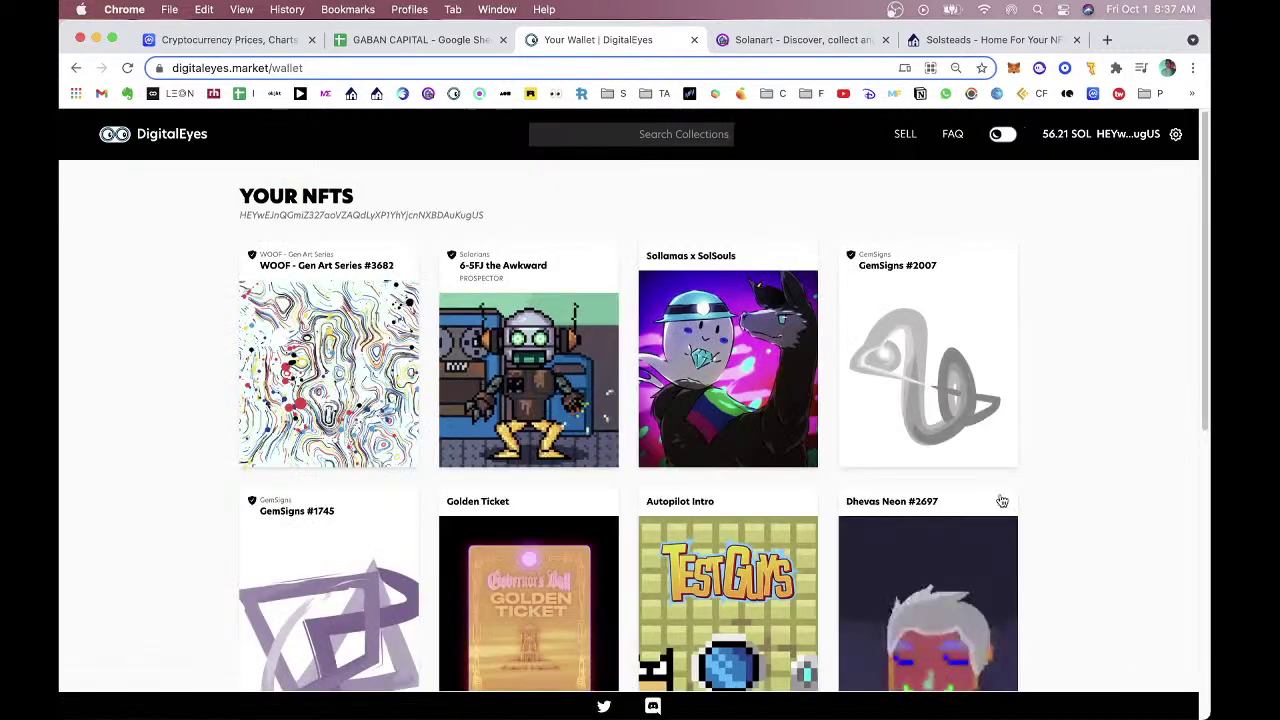
Page forward through the owned NFTs to the page holding the Jungle Jams - Audius Edition NFT.
scroll(1057, 518, down, 5)
scroll(1040, 505, up, 1)
scroll(1030, 495, up, 1)
click(1008, 466)
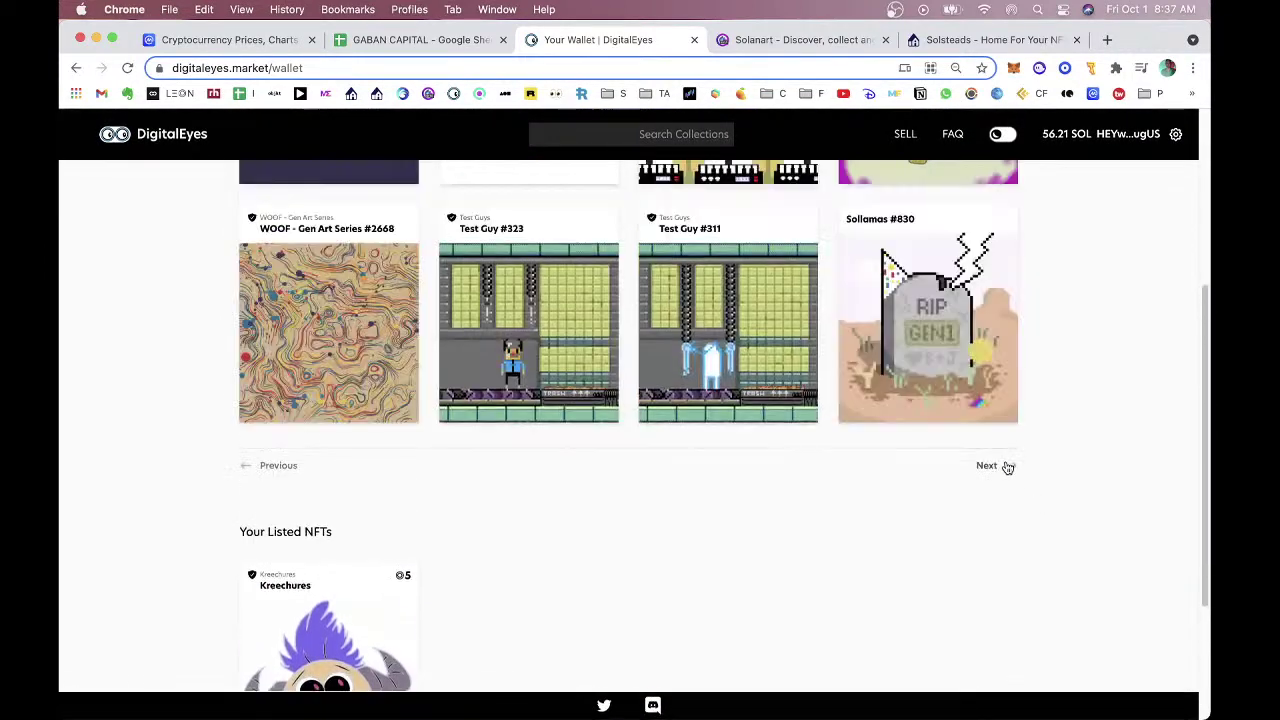
scroll(949, 466, up, 1)
click(986, 612)
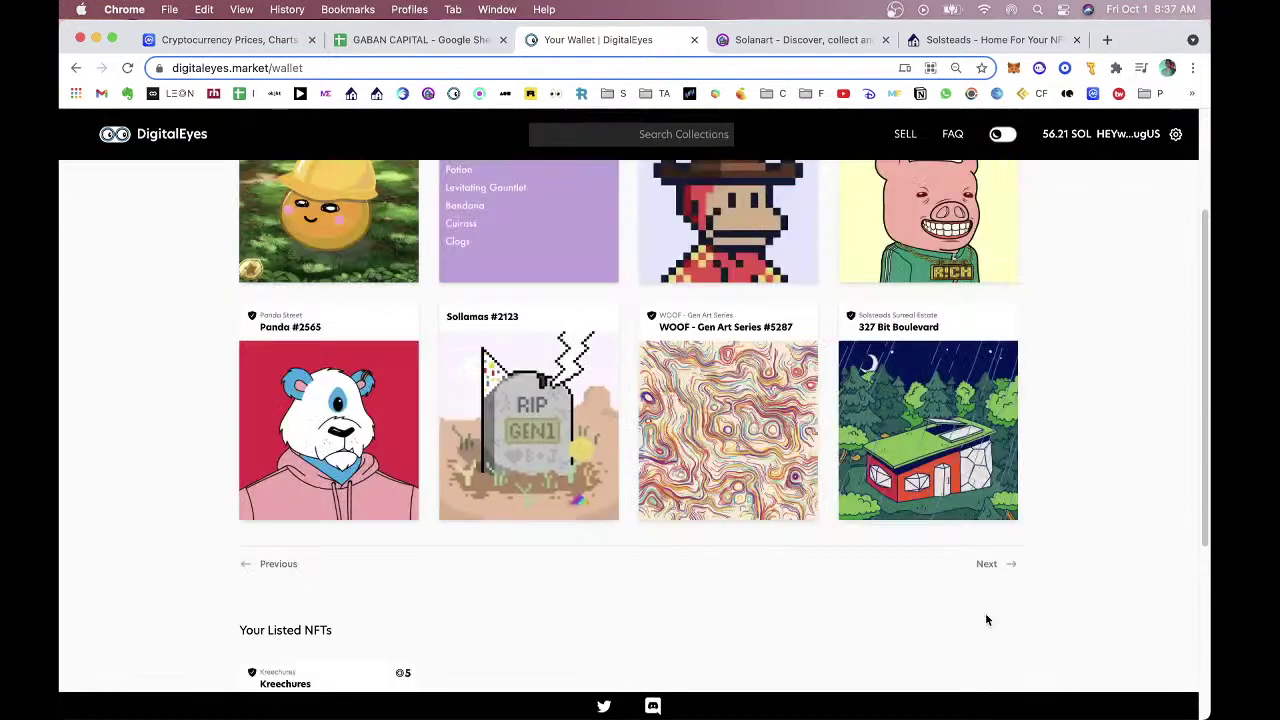
scroll(986, 640, down, 1)
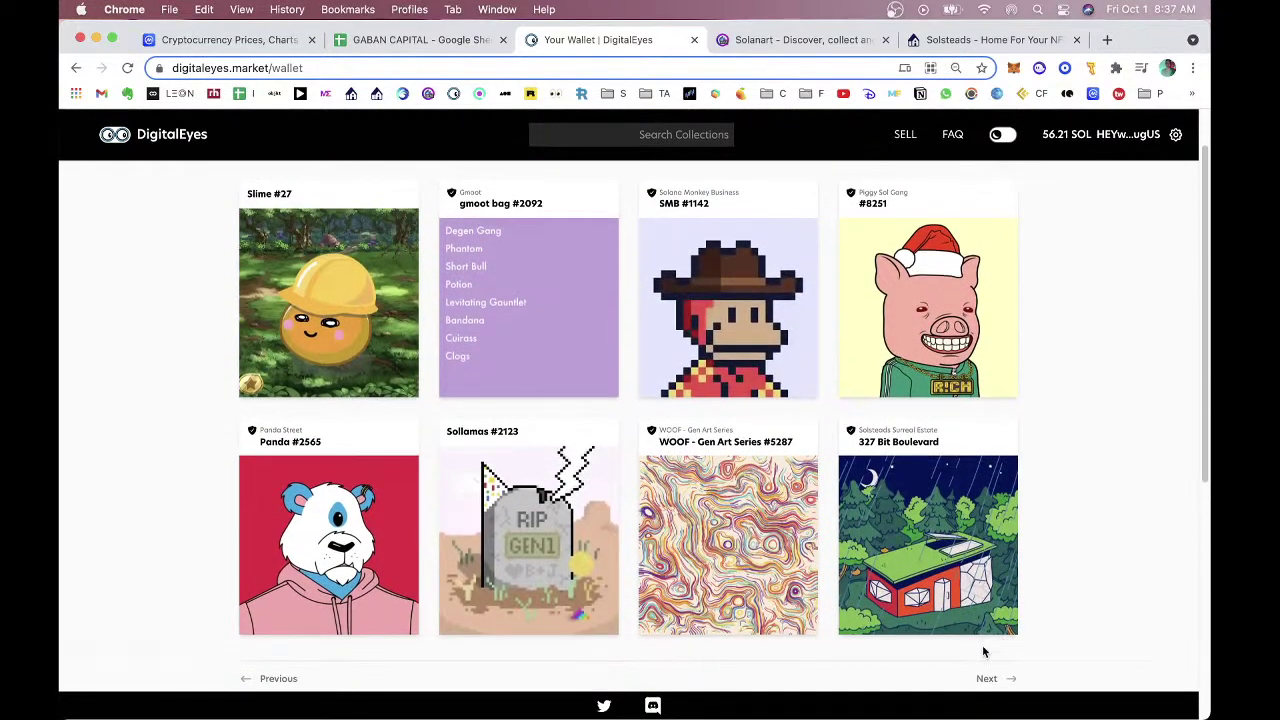
click(985, 679)
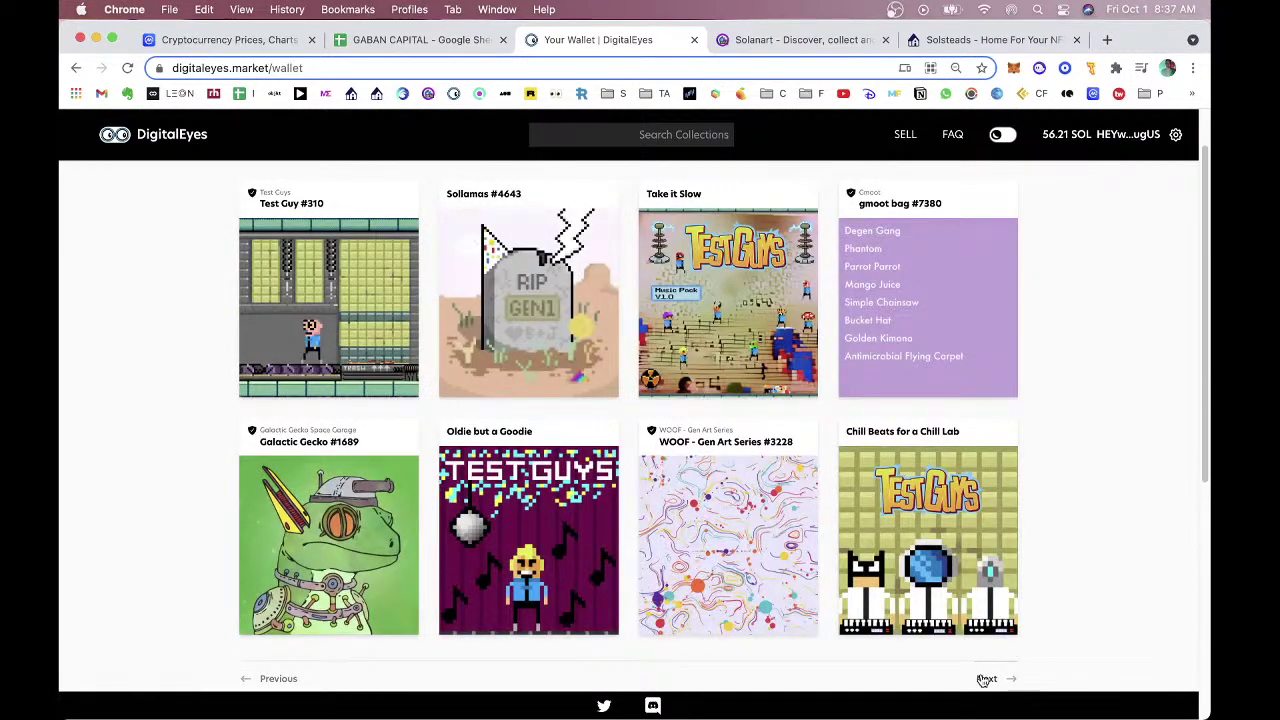
click(985, 679)
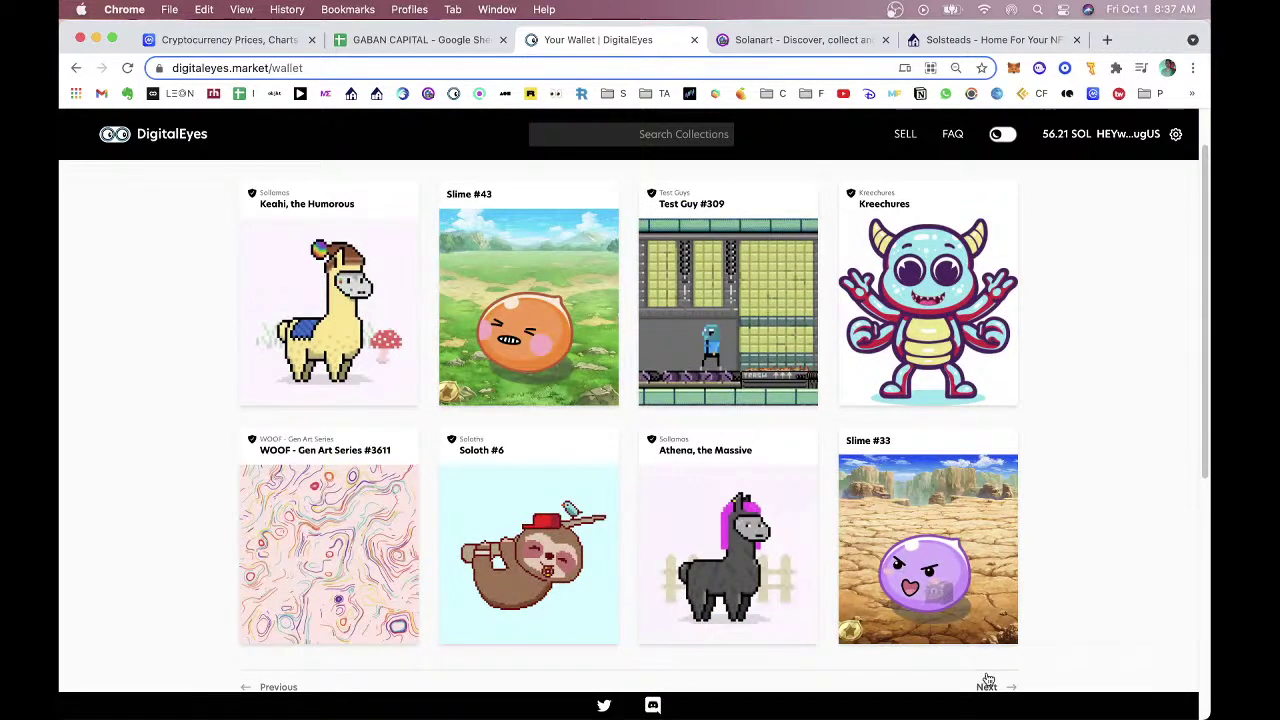
click(985, 687)
click(985, 681)
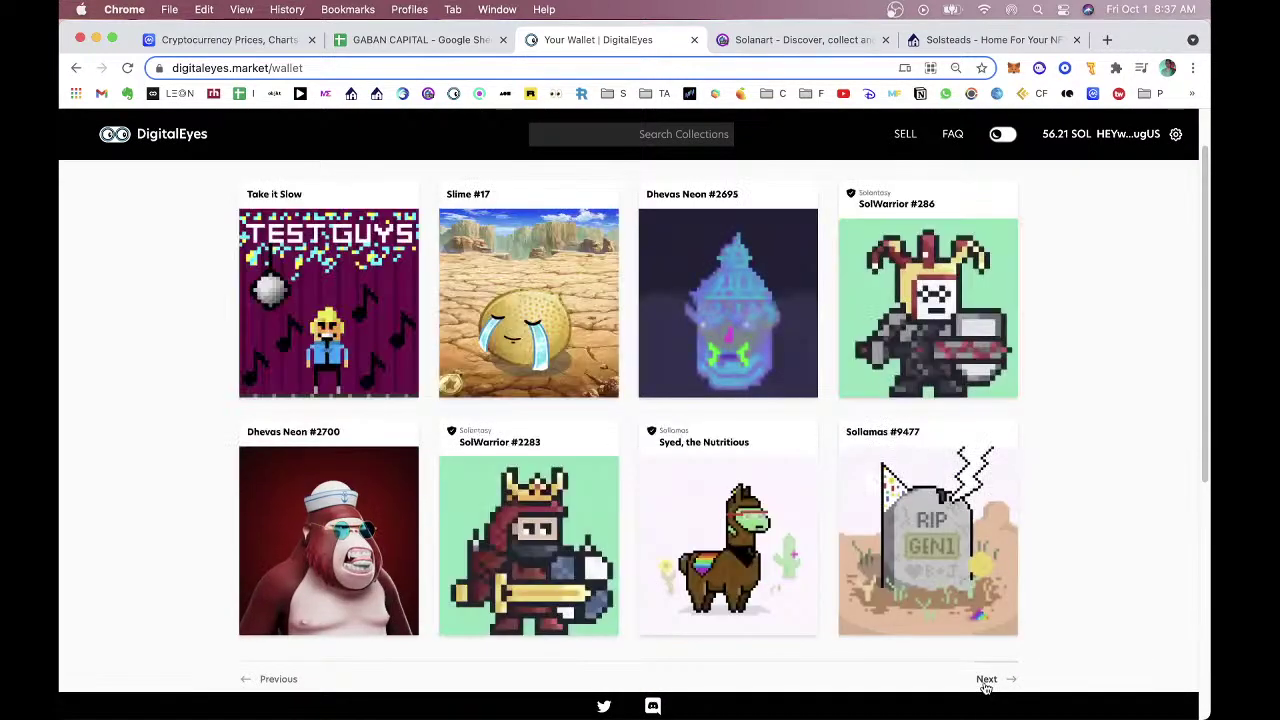
click(985, 681)
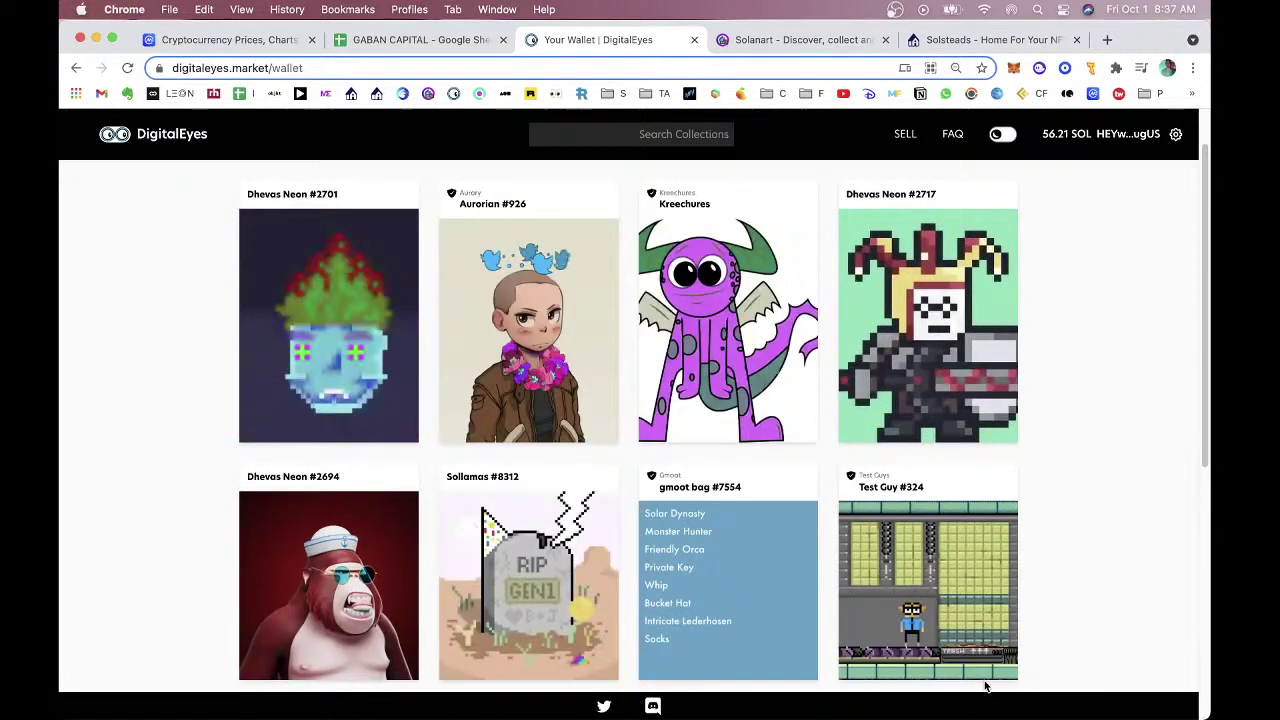
scroll(985, 588, down, 3)
click(985, 576)
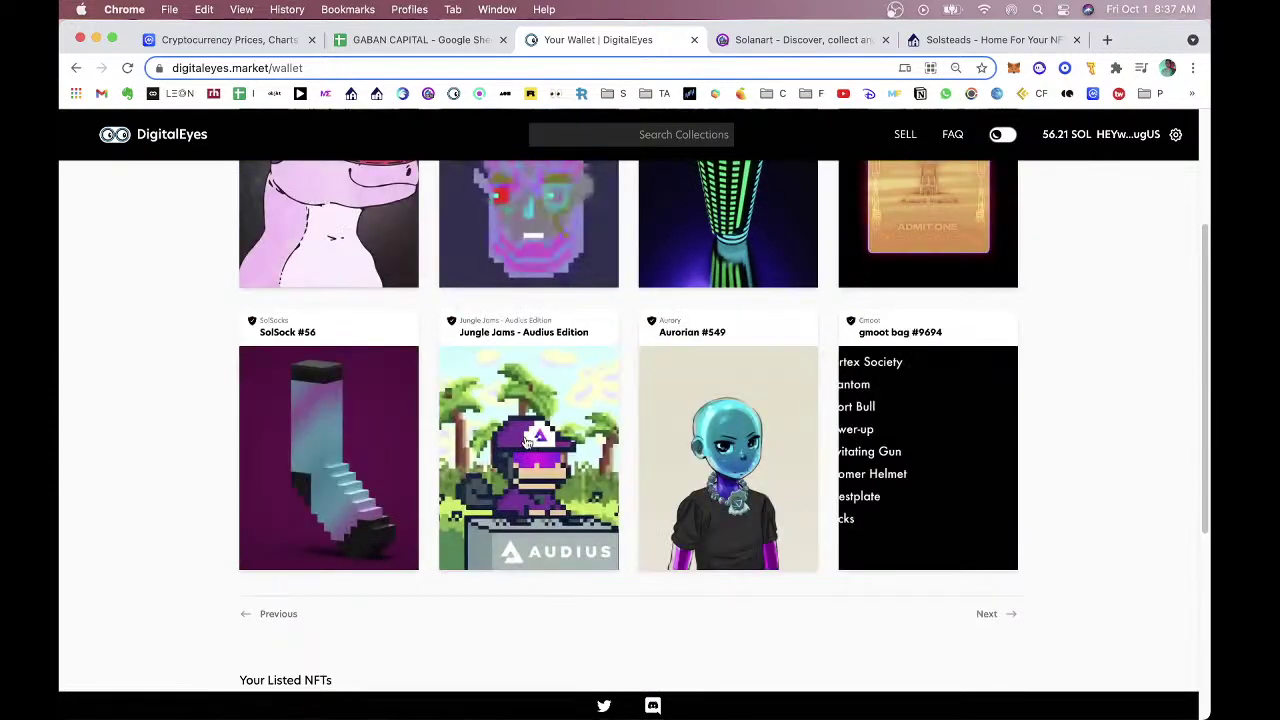
List the Jungle Jams - Audius Edition NFT for 2 SOL and approve the wallet transaction.
click(575, 441)
text(2)
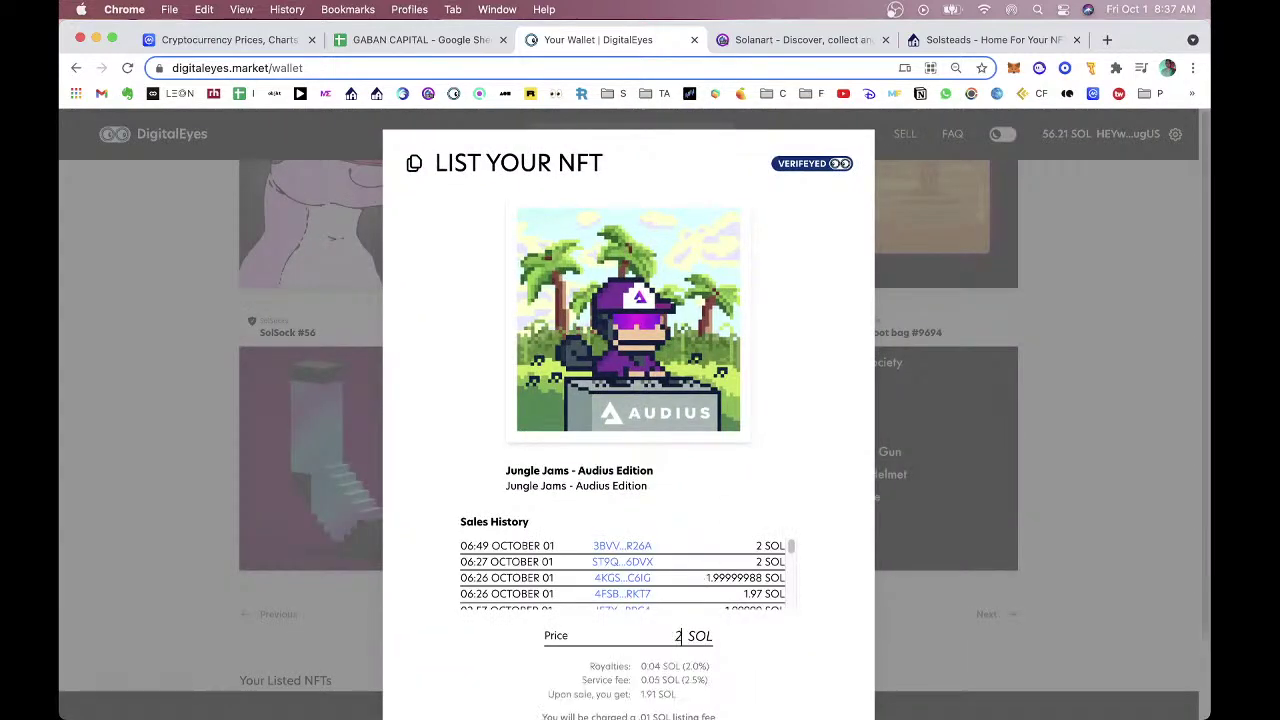
scroll(650, 600, down, 2)
click(613, 640)
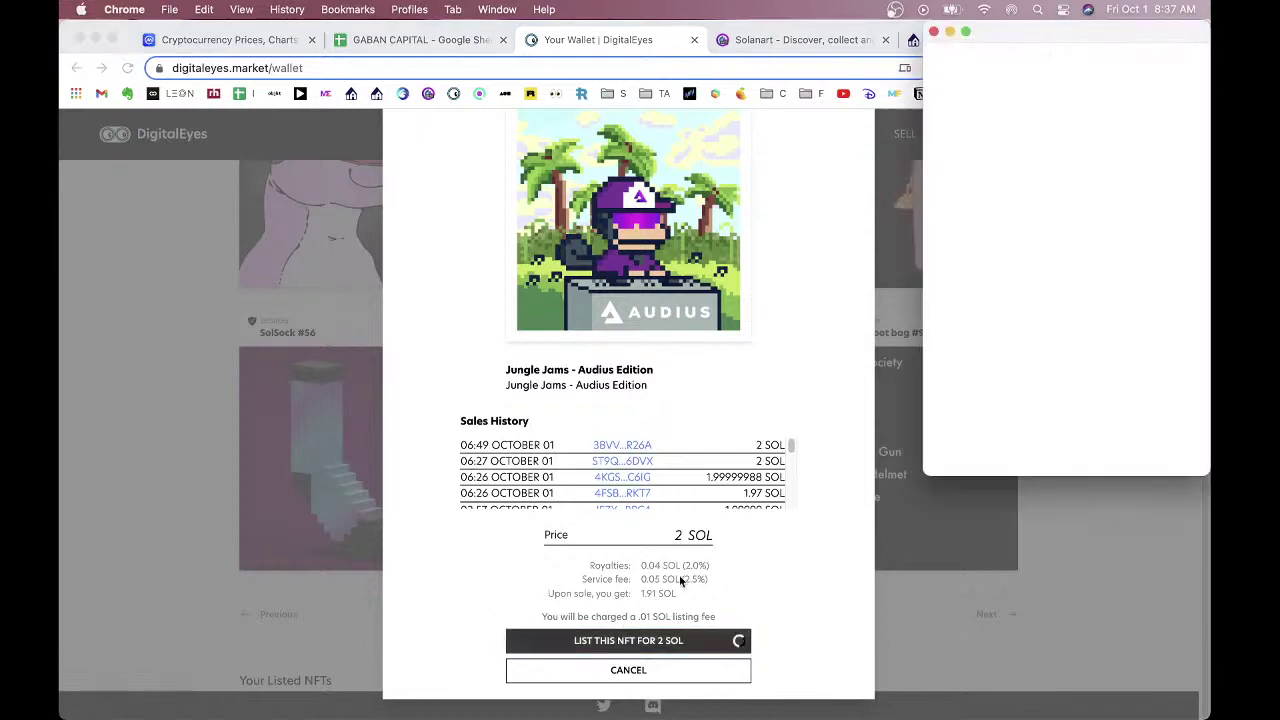
click(1131, 443)
Switch to the portfolio spreadsheet and set the SMB Audio value in cell D53 to 1.91.
click(405, 41)
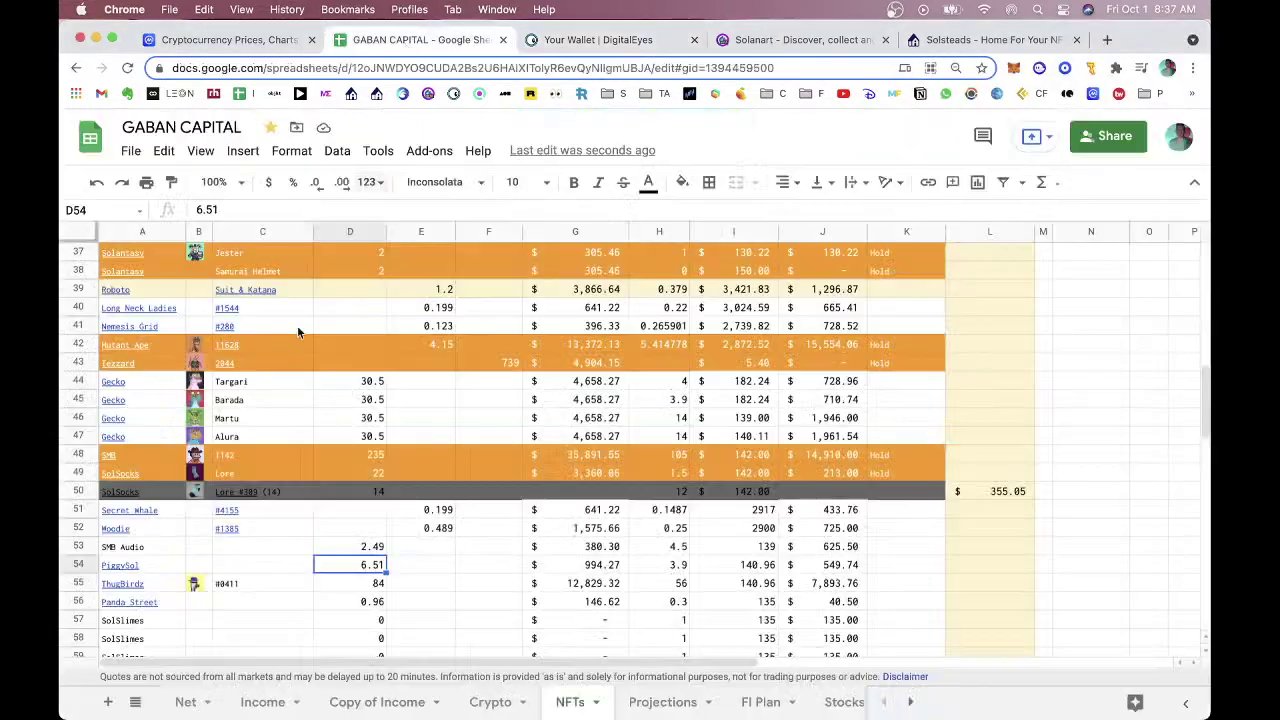
click(338, 547)
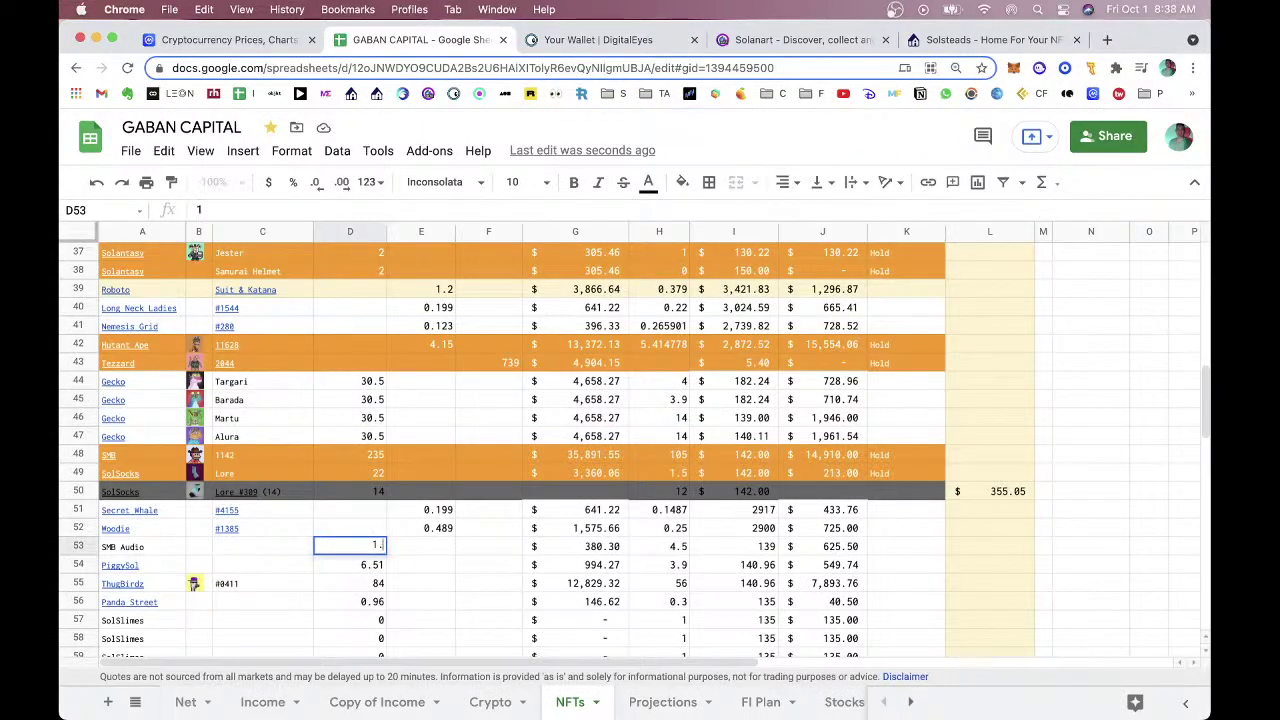
key(Return)
click(430, 527)
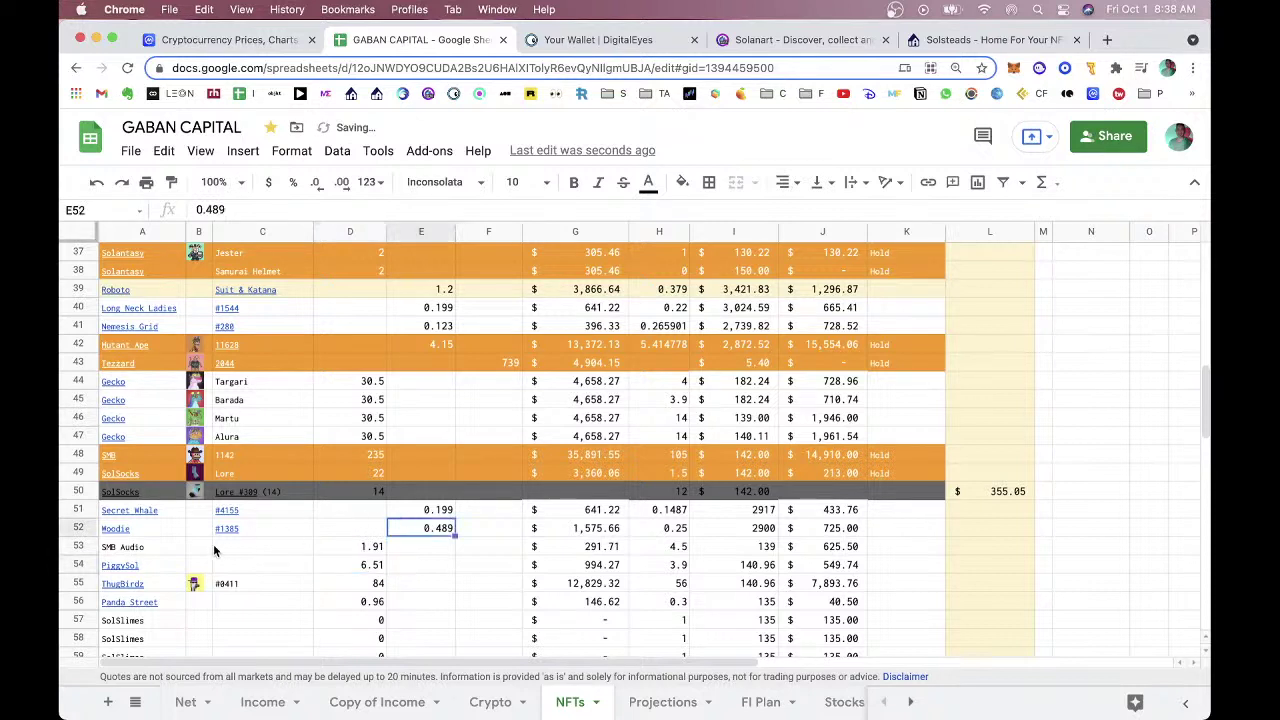
Fill the SMB Audio row, cells A53:K53, with dark gray.
drag(130, 547, 892, 555)
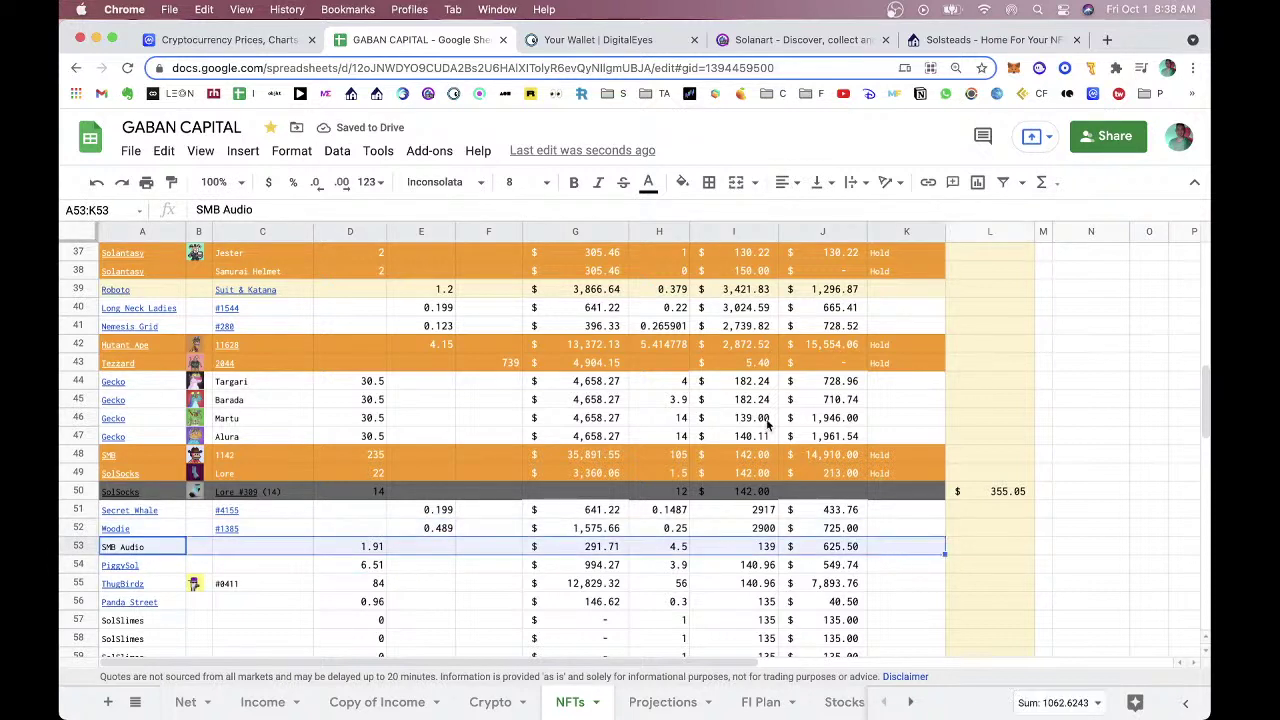
click(682, 182)
click(718, 242)
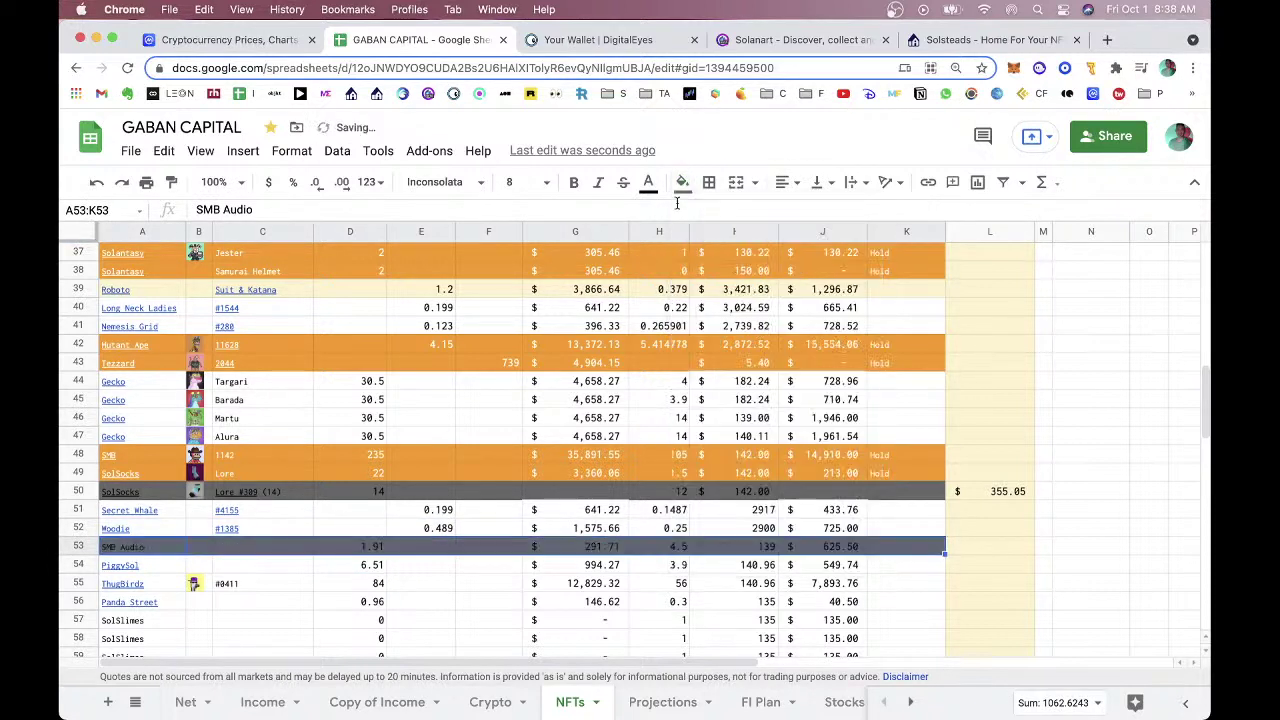
Set the text of the SMB Audio row A53:K53 to white and fill its cells with blue.
click(648, 182)
click(829, 243)
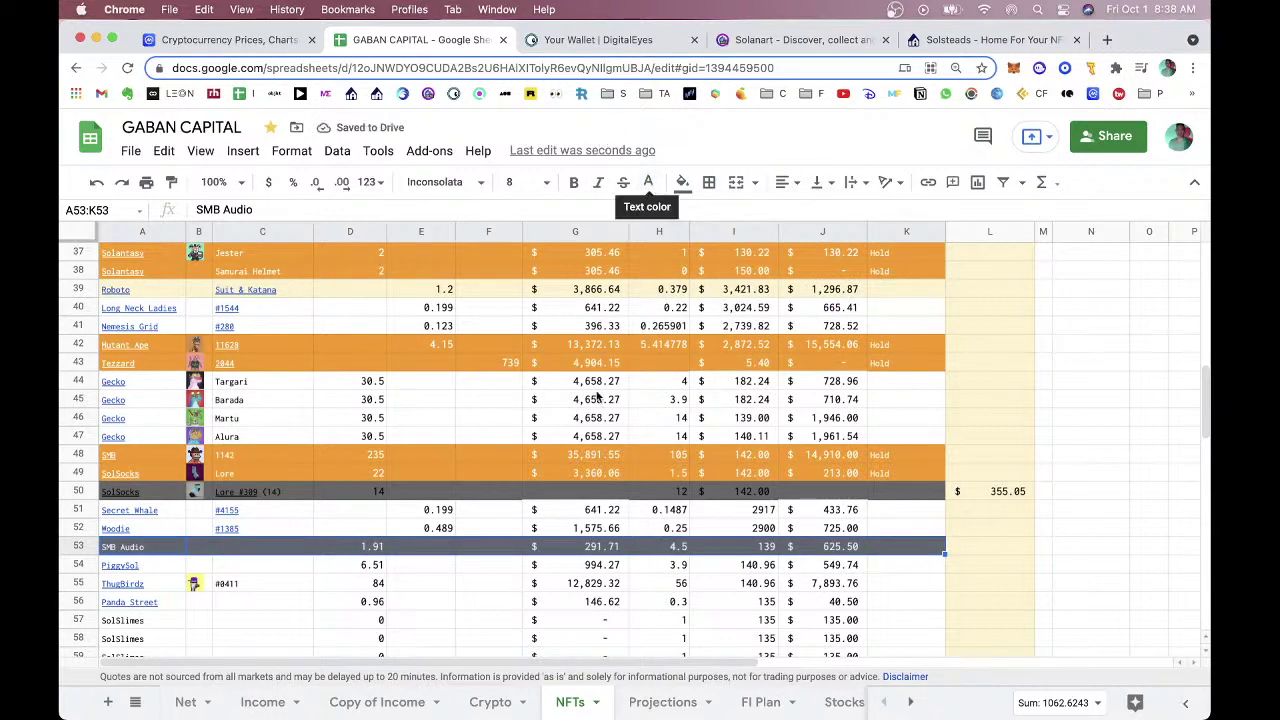
click(328, 568)
drag(169, 553, 902, 553)
click(684, 183)
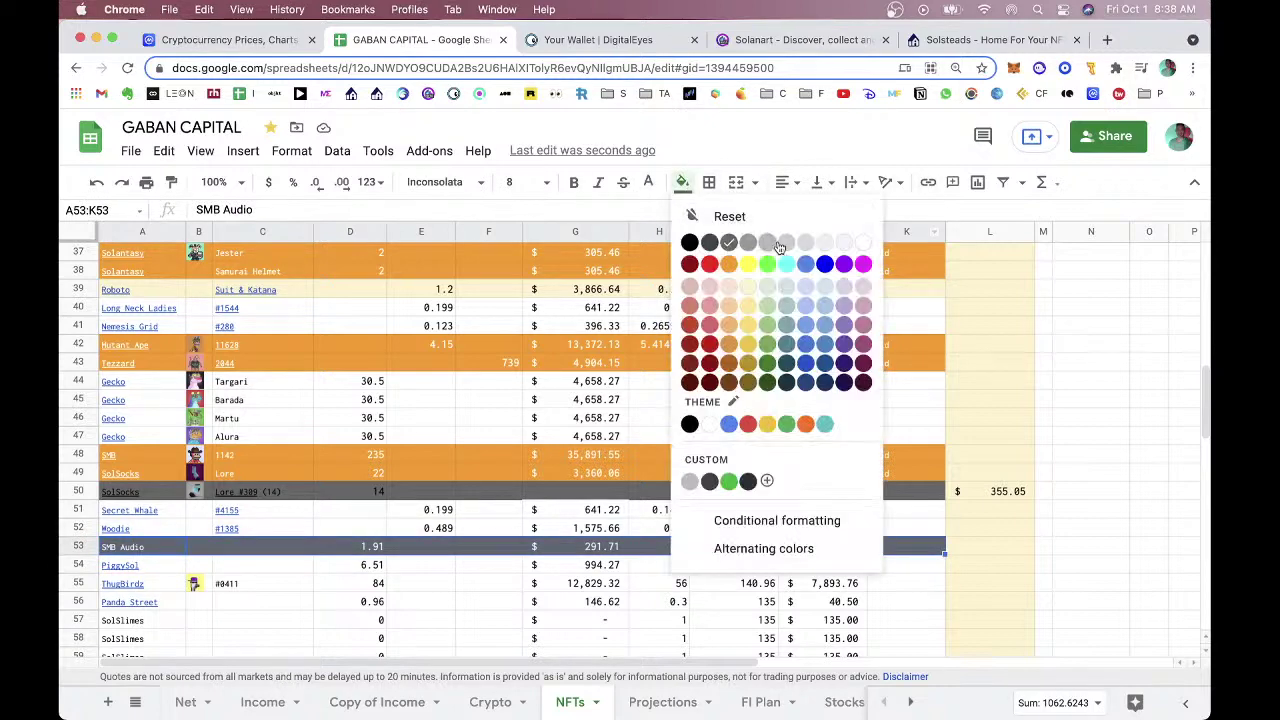
click(825, 264)
click(920, 326)
Review the unrealized, invested and gains totals below the NFT list and close the spreadsheet.
scroll(885, 407, down, 5)
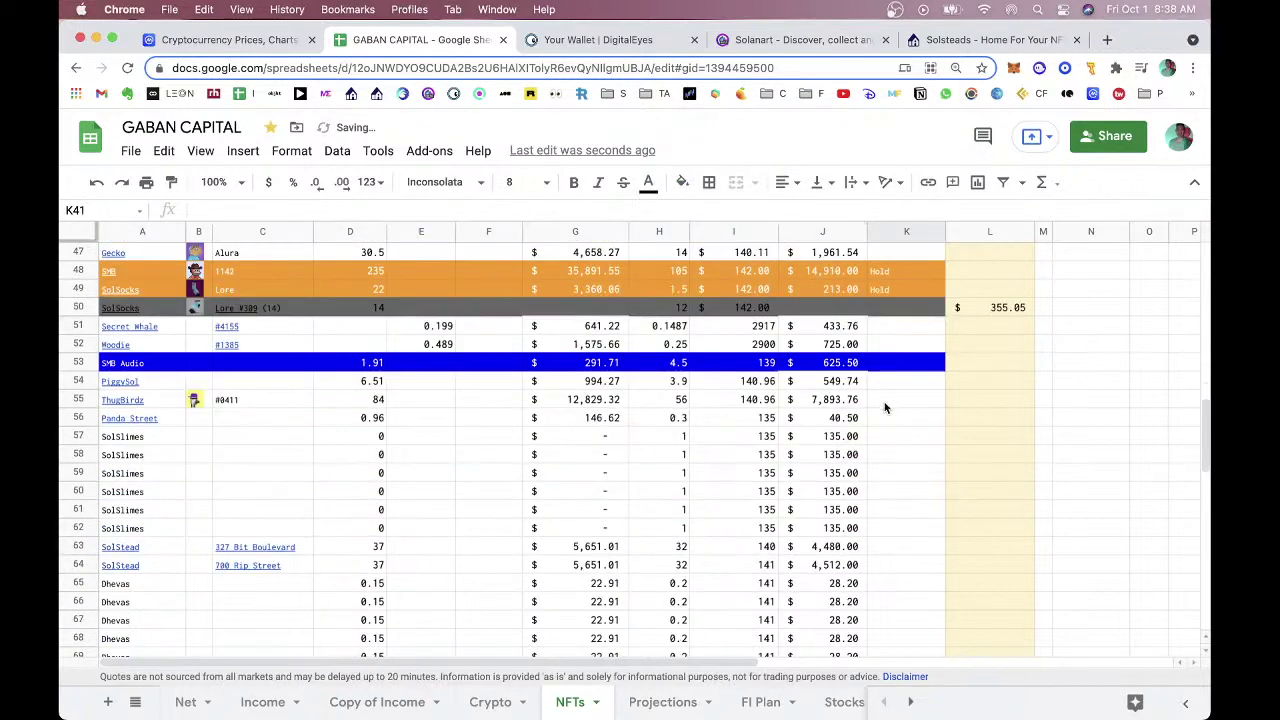
scroll(461, 481, down, 7)
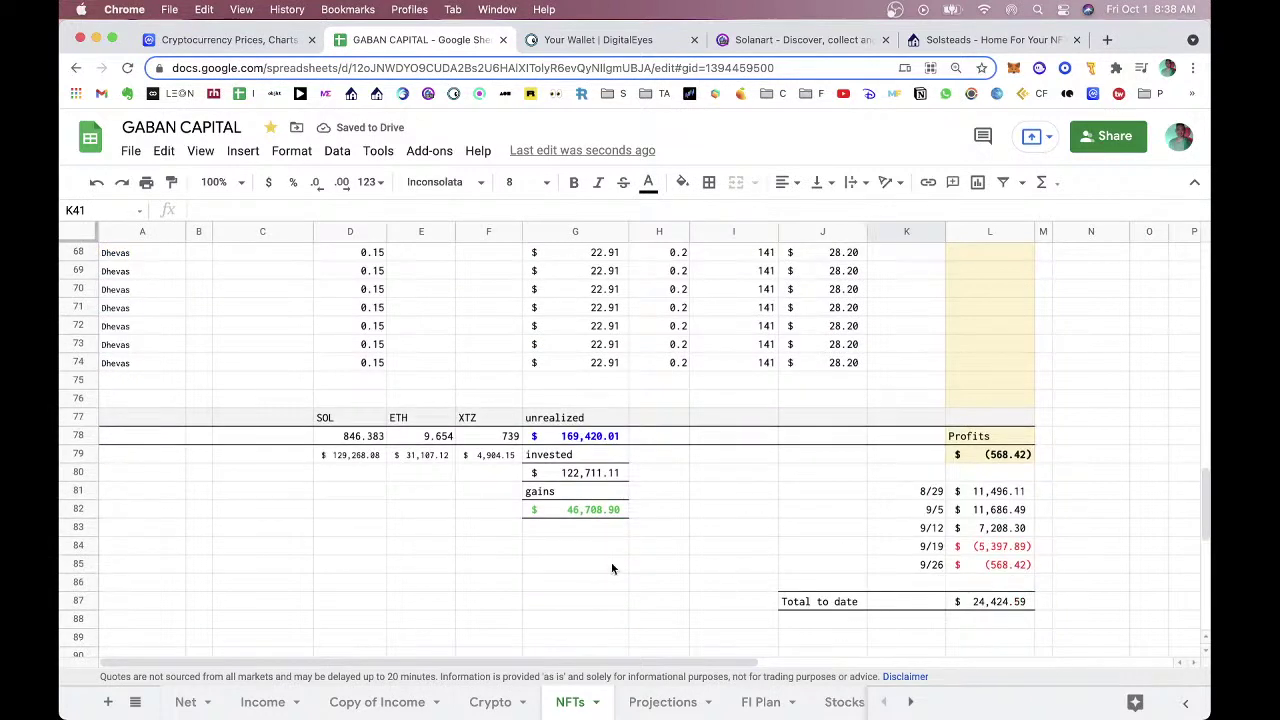
scroll(540, 560, up, 2)
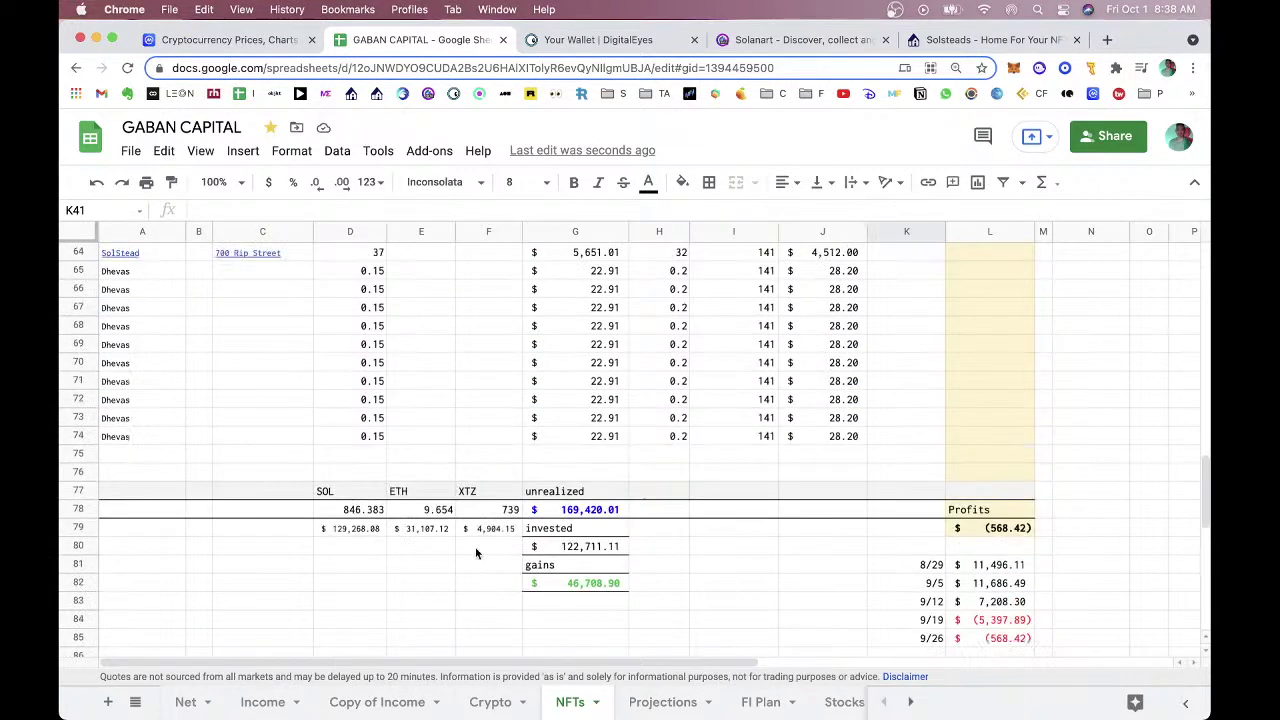
click(502, 40)
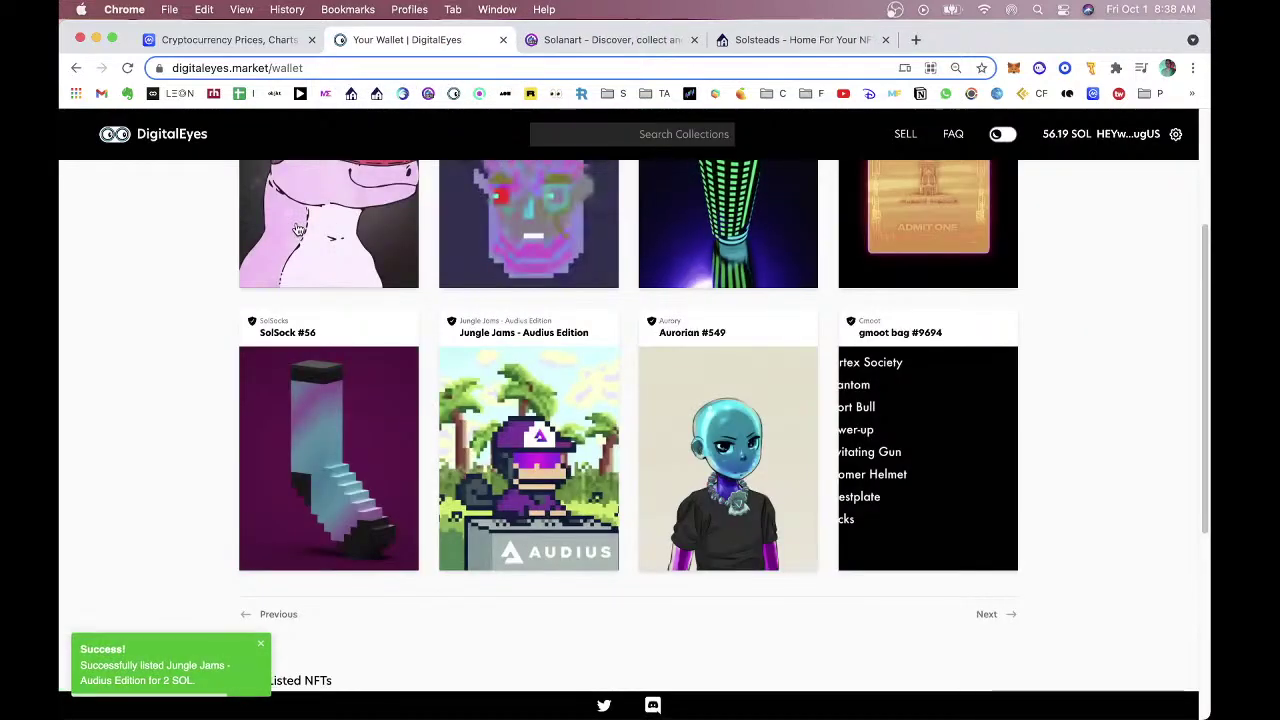
Go to the DigitalEyes home page, view the SolanaDogeNFTs collection, and return to the collection list.
click(168, 133)
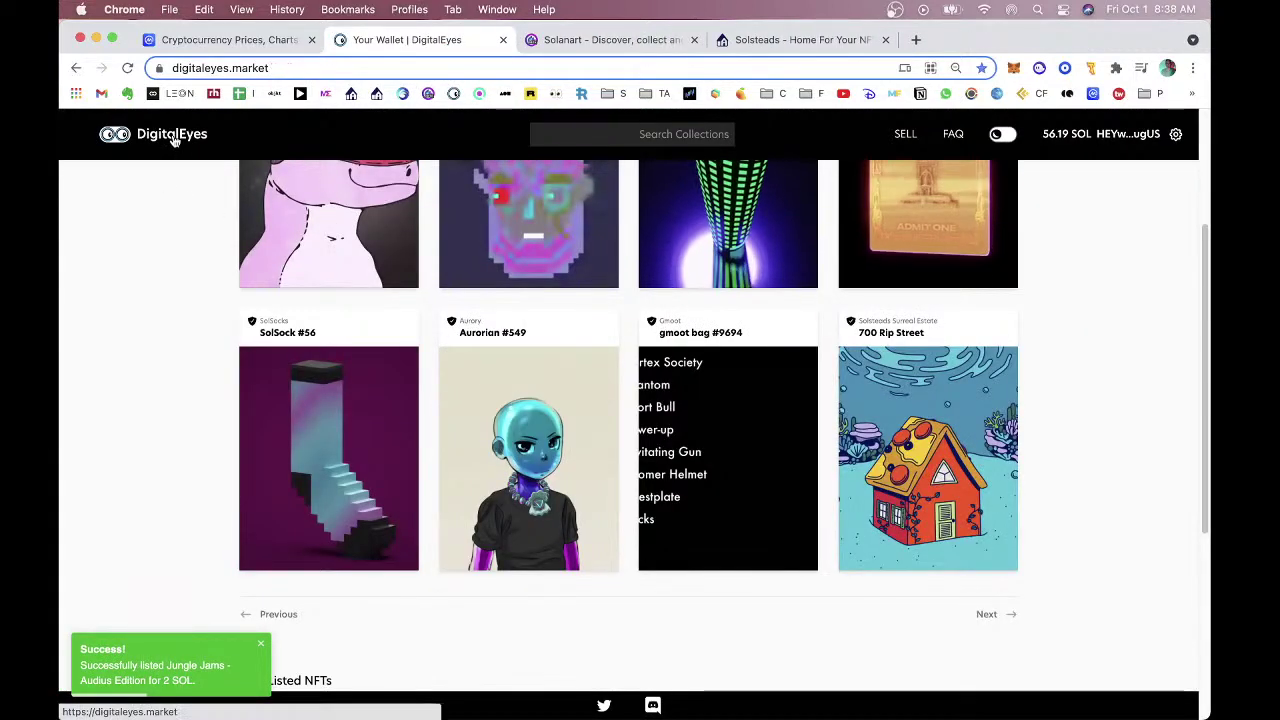
scroll(153, 321, down, 10)
scroll(703, 371, down, 3)
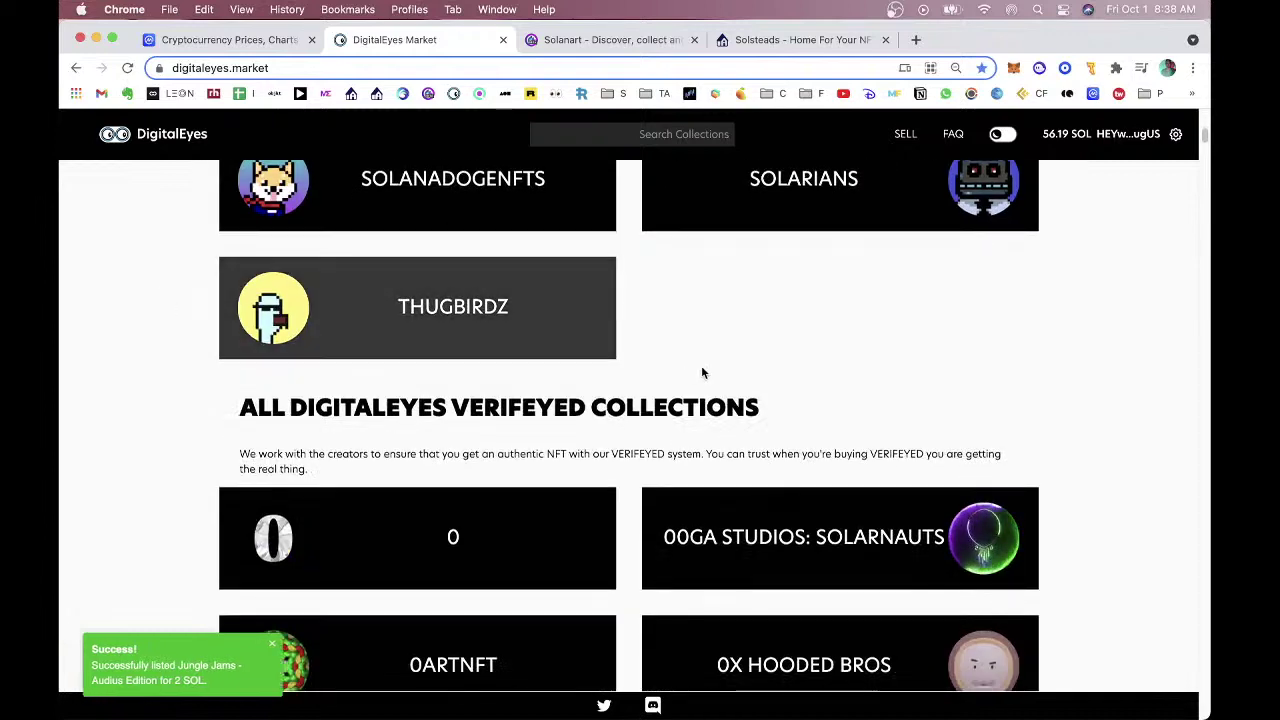
scroll(706, 371, up, 3)
click(432, 432)
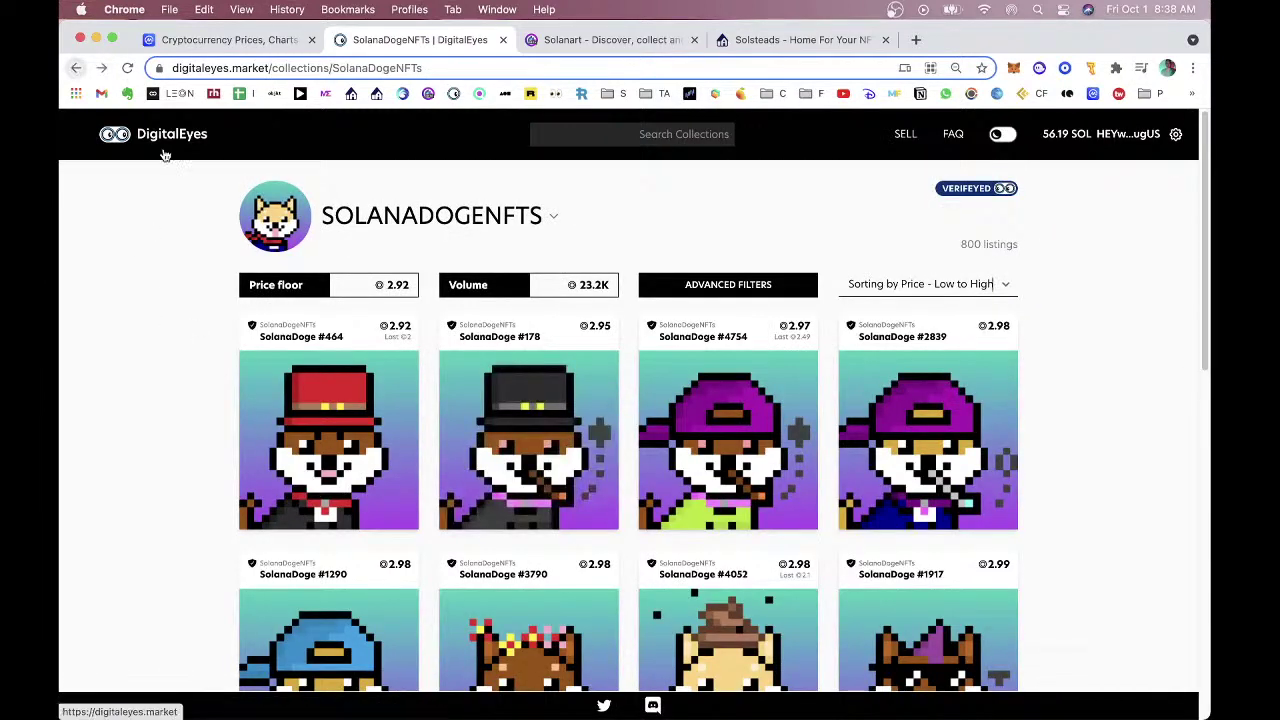
click(76, 70)
Browse the alphabetical list of NFT collections on the DigitalEyes home page, from 0ARTNFT through the collections starting with D.
scroll(245, 275, down, 10)
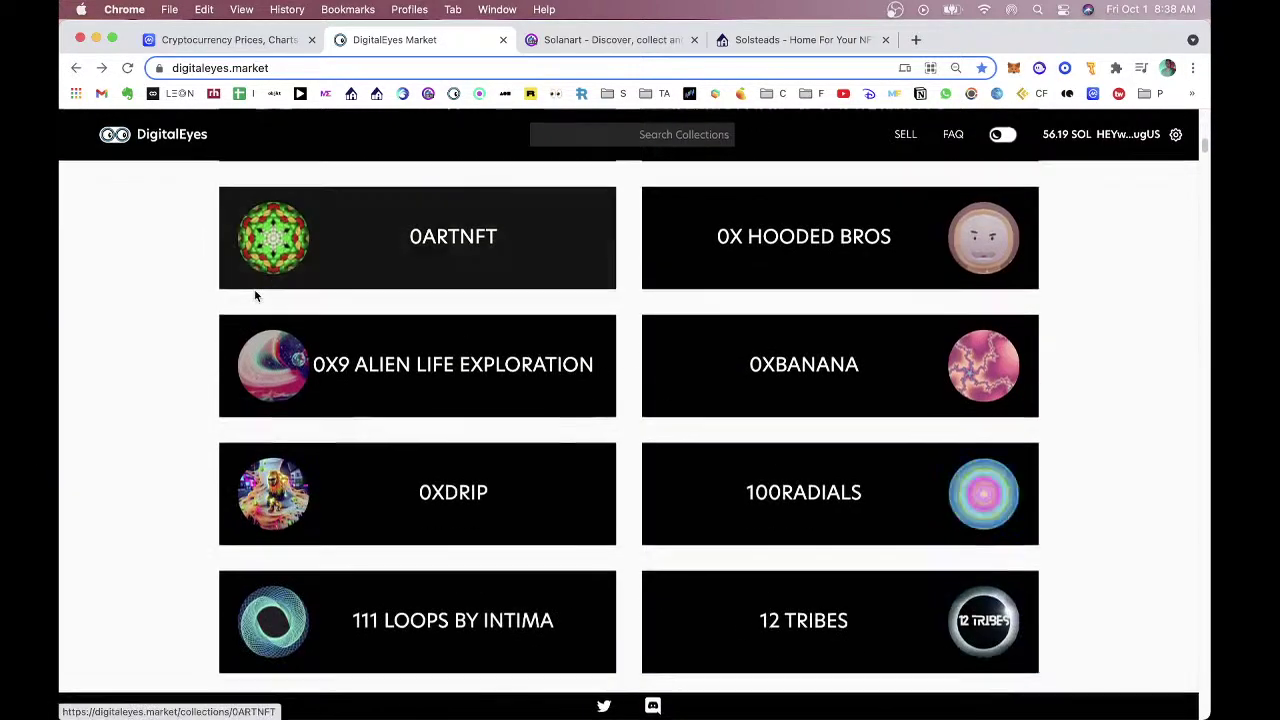
scroll(250, 295, down, 3)
scroll(583, 391, down, 1)
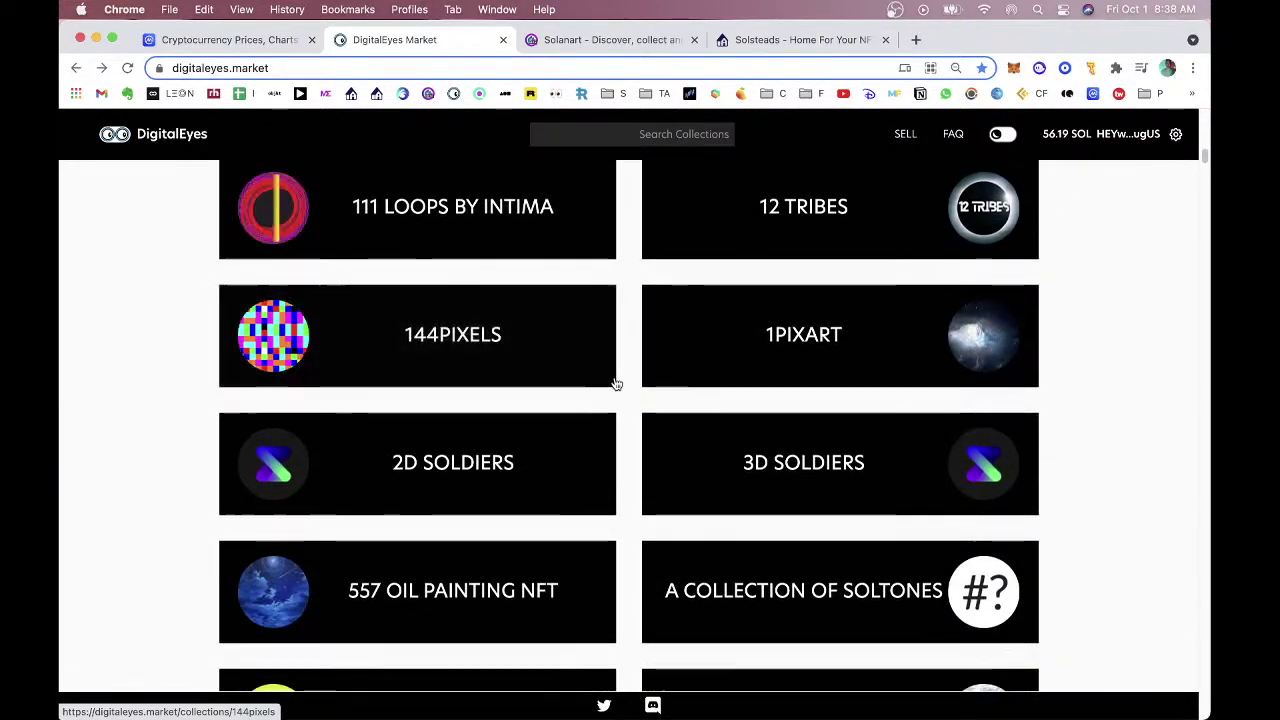
scroll(616, 385, down, 4)
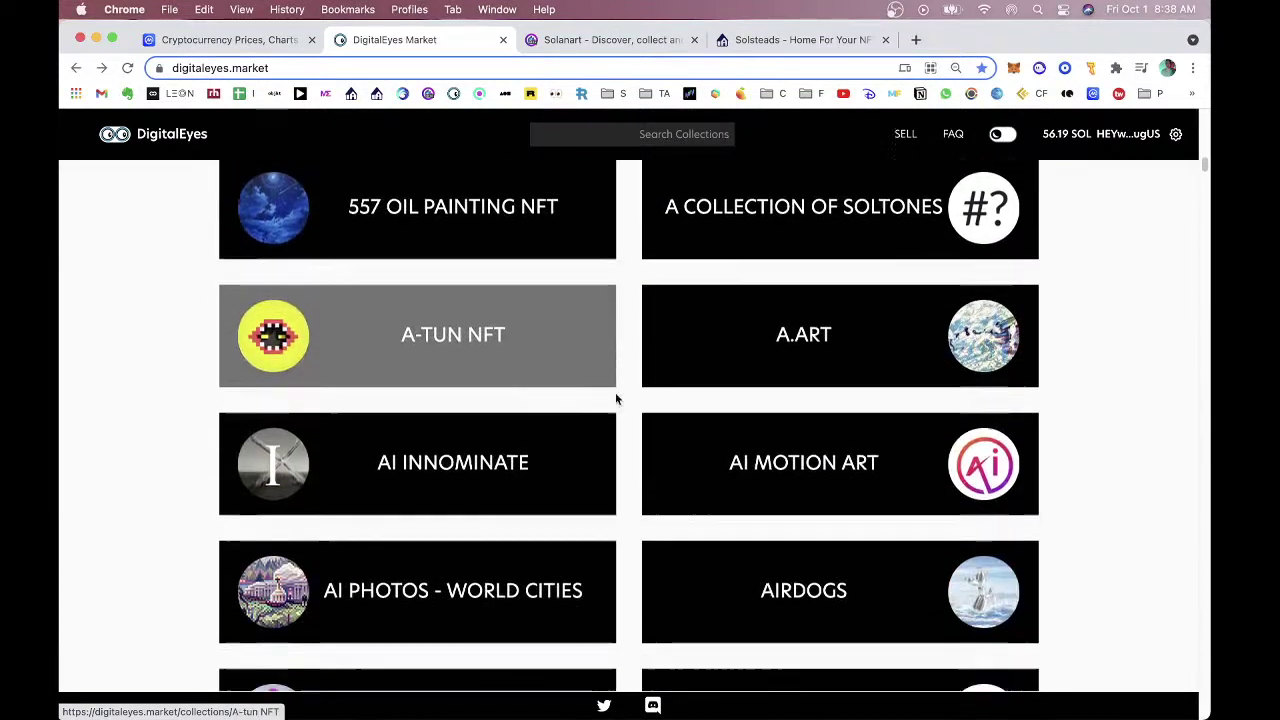
scroll(616, 398, down, 7)
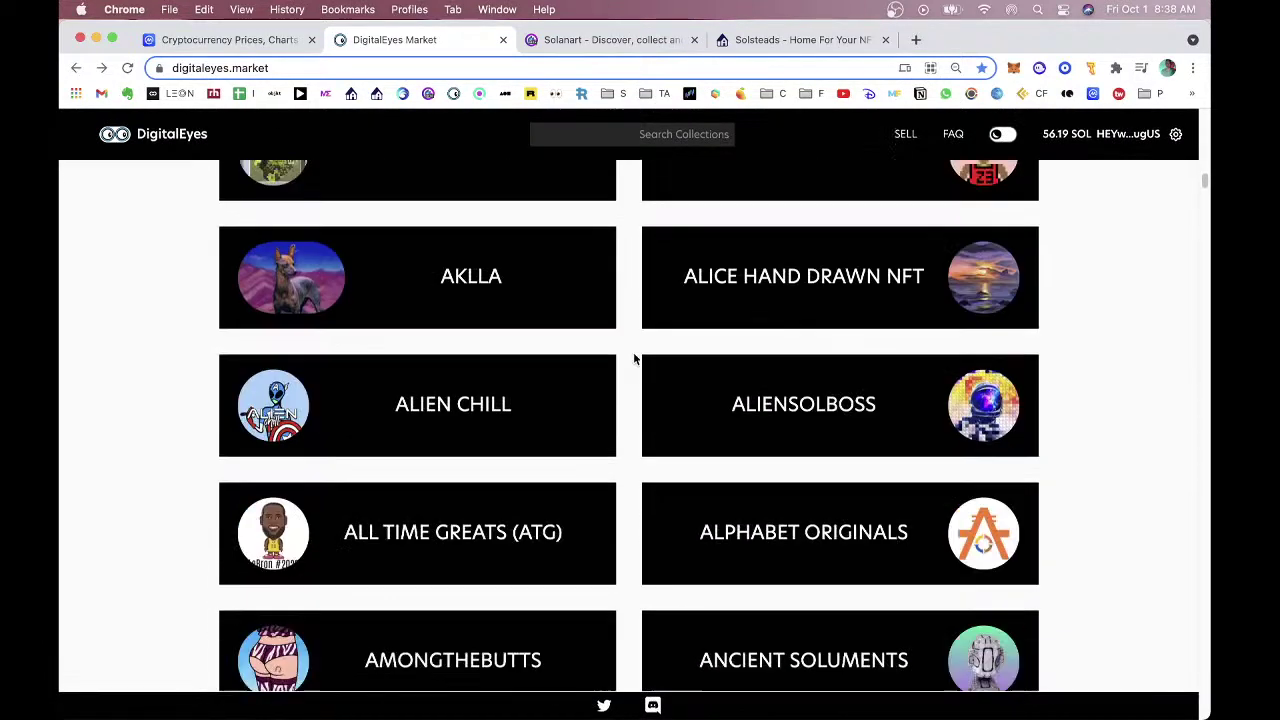
scroll(634, 358, down, 3)
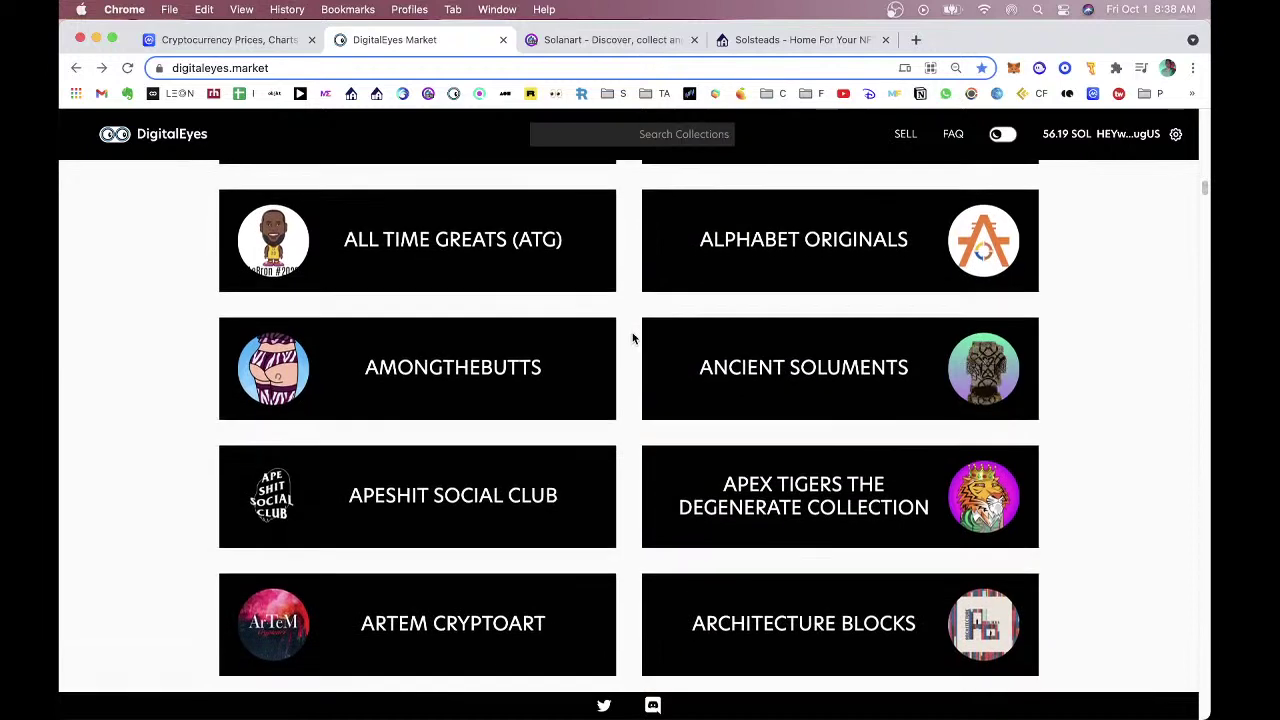
scroll(632, 338, down, 5)
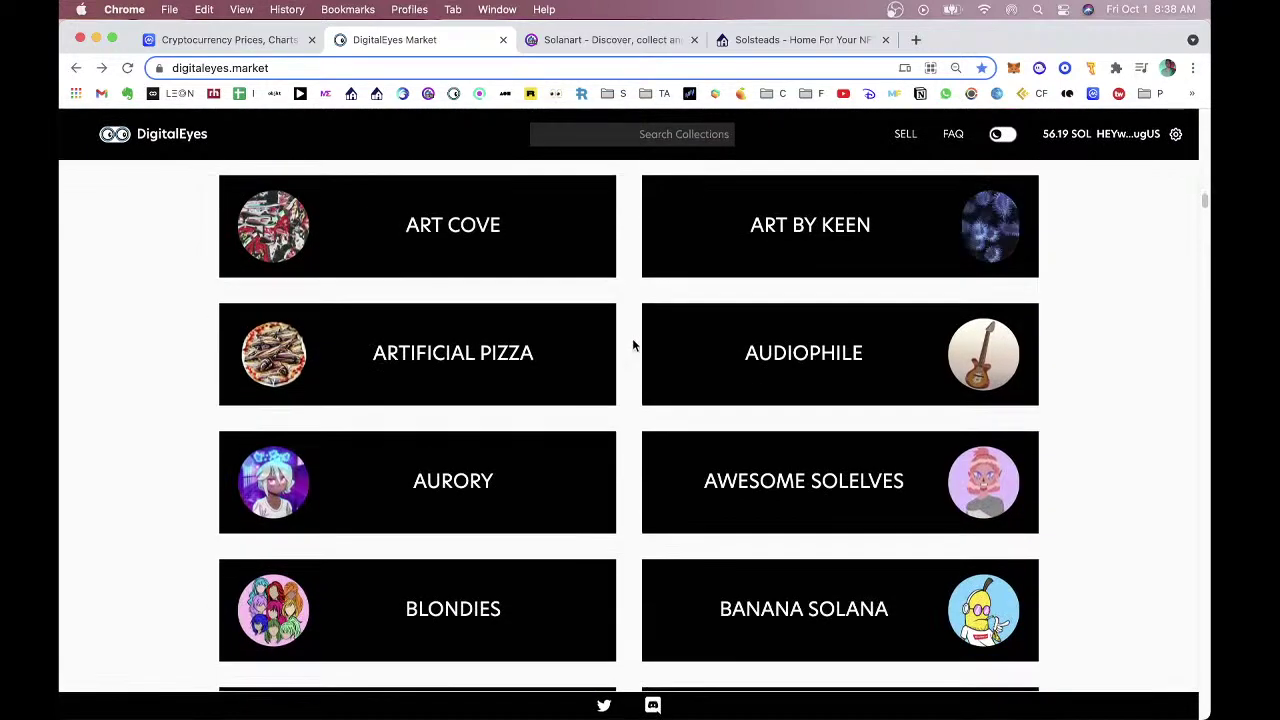
scroll(633, 342, down, 5)
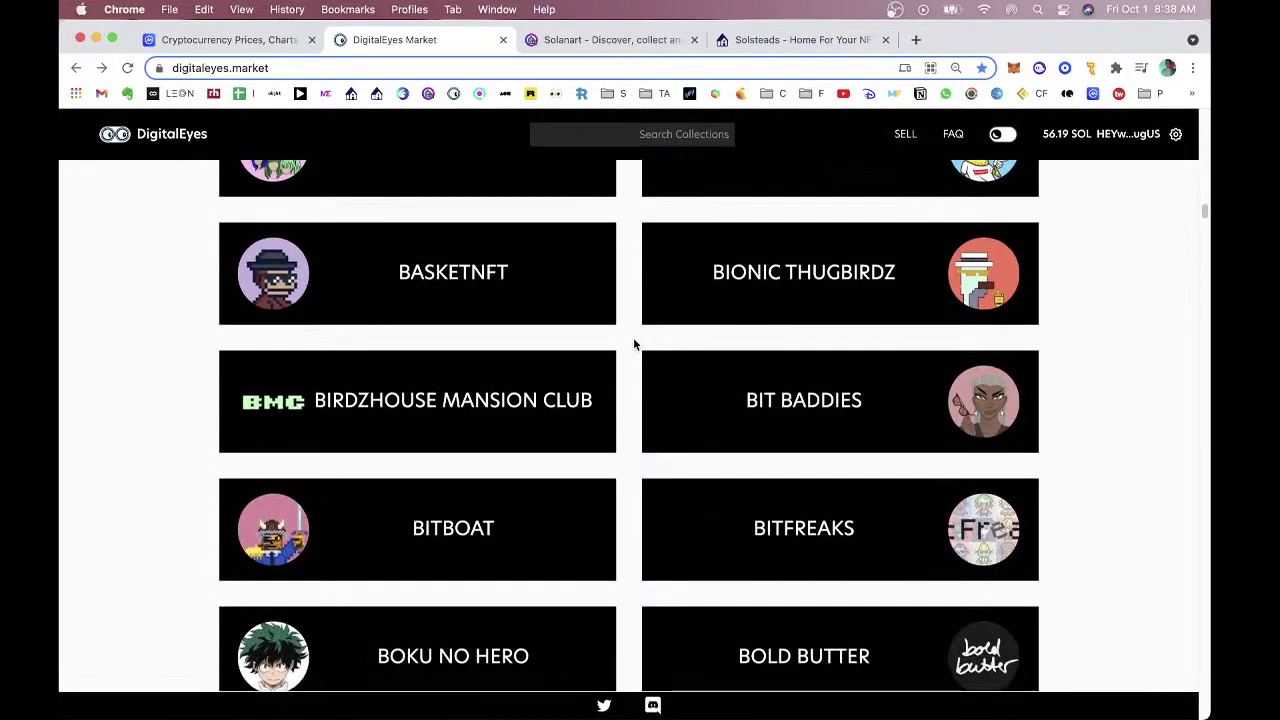
scroll(633, 343, down, 6)
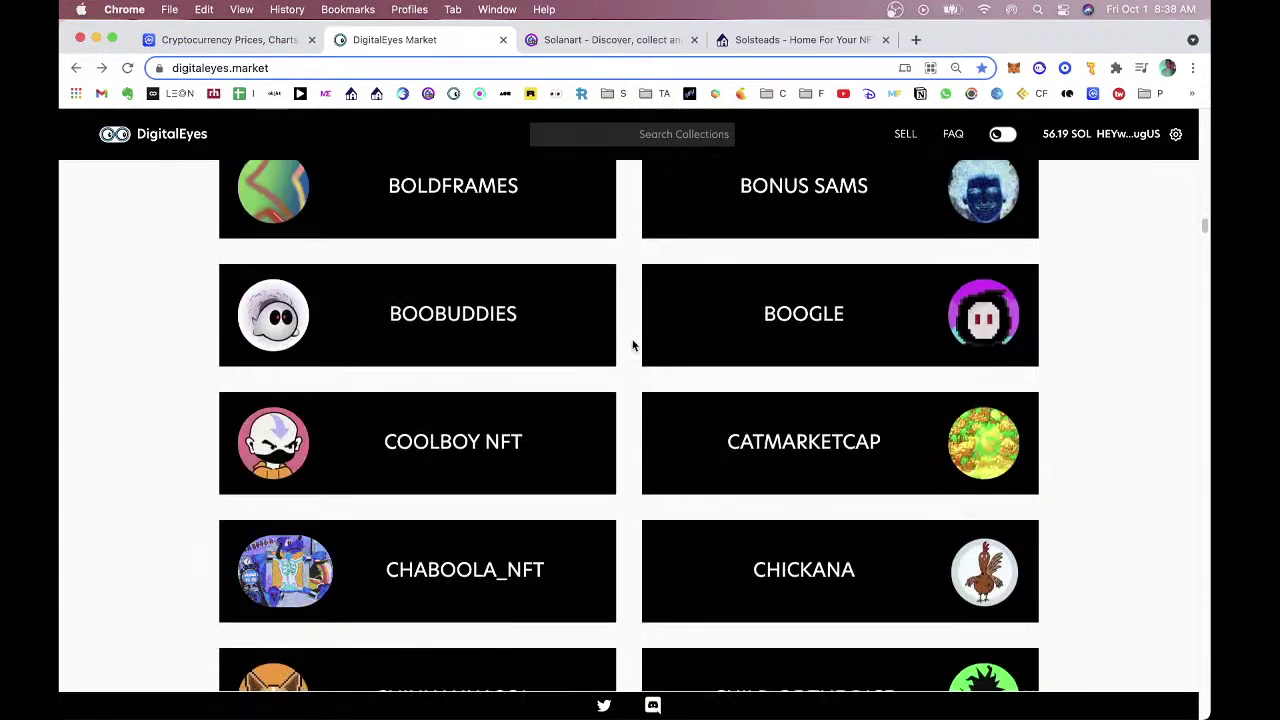
scroll(633, 345, down, 1)
scroll(633, 345, down, 1)
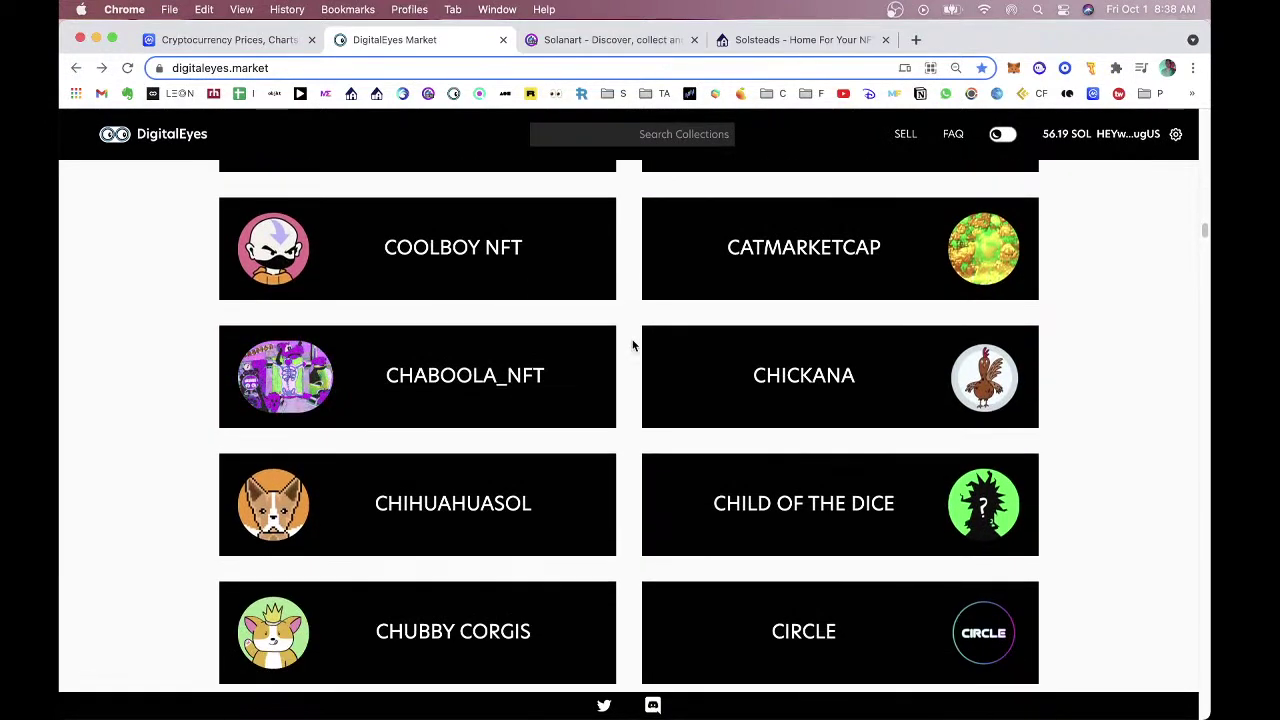
scroll(633, 345, up, 1)
scroll(632, 346, down, 7)
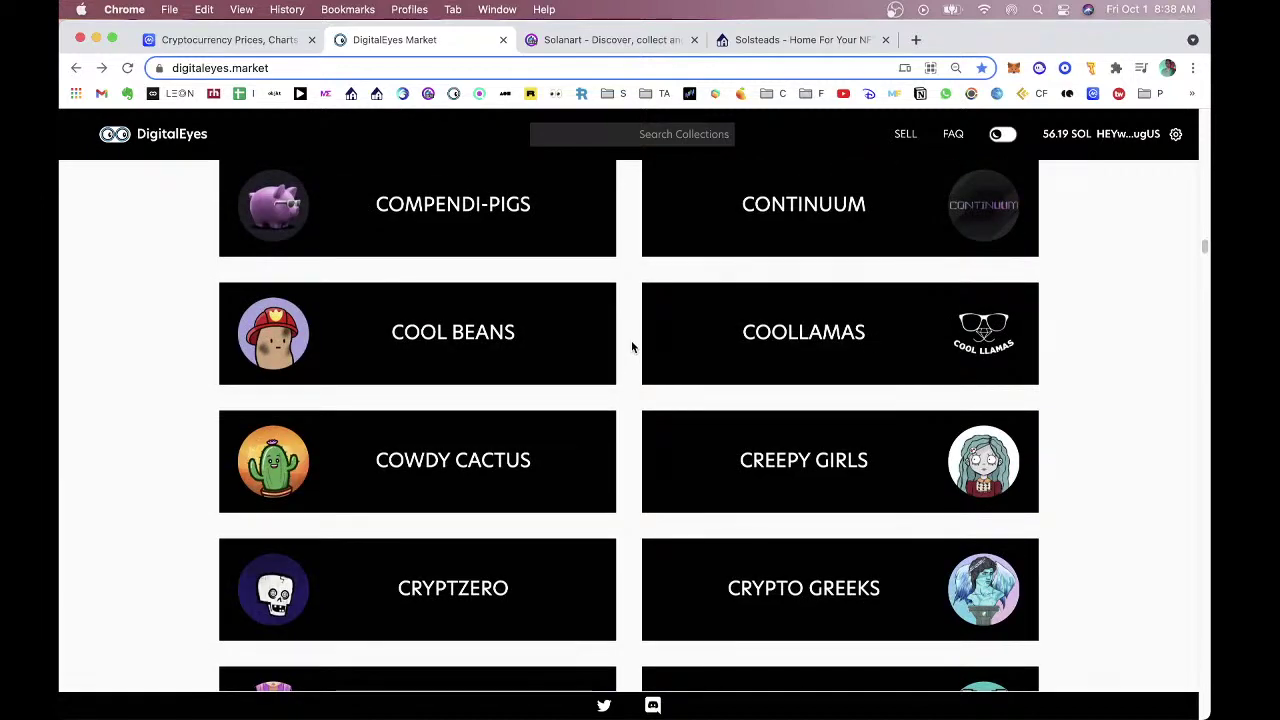
scroll(631, 343, down, 1)
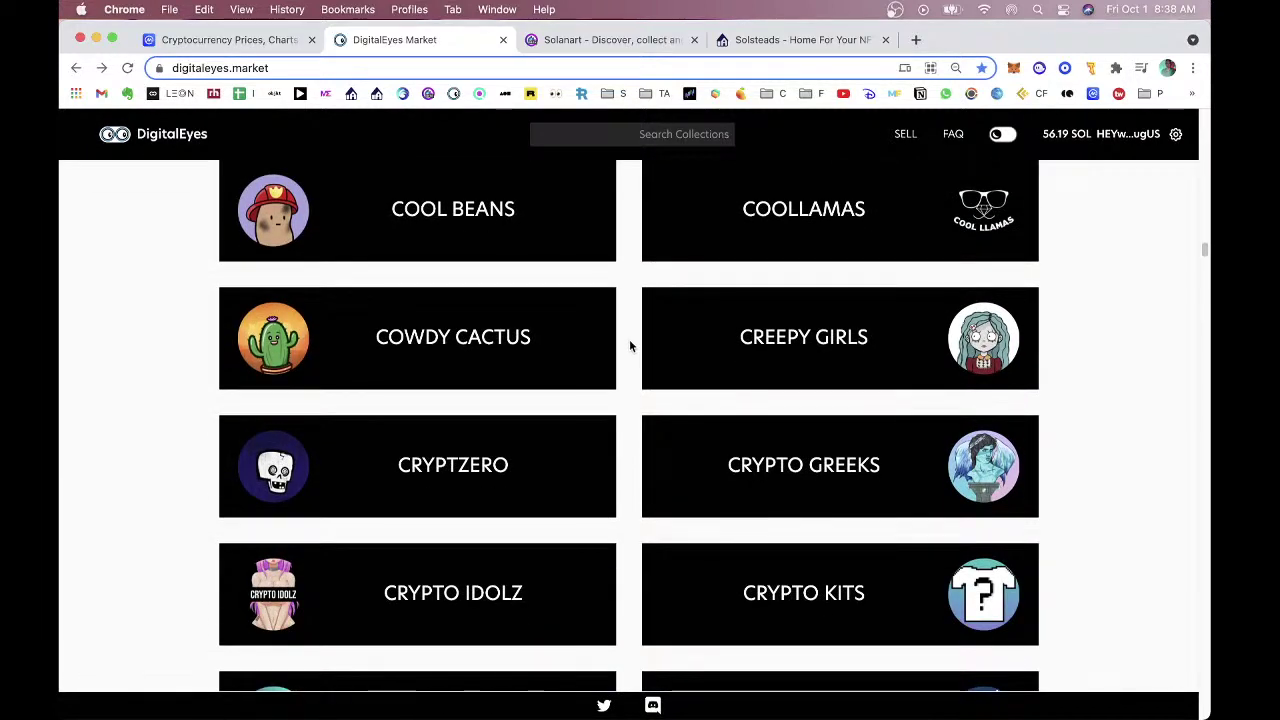
scroll(629, 346, down, 3)
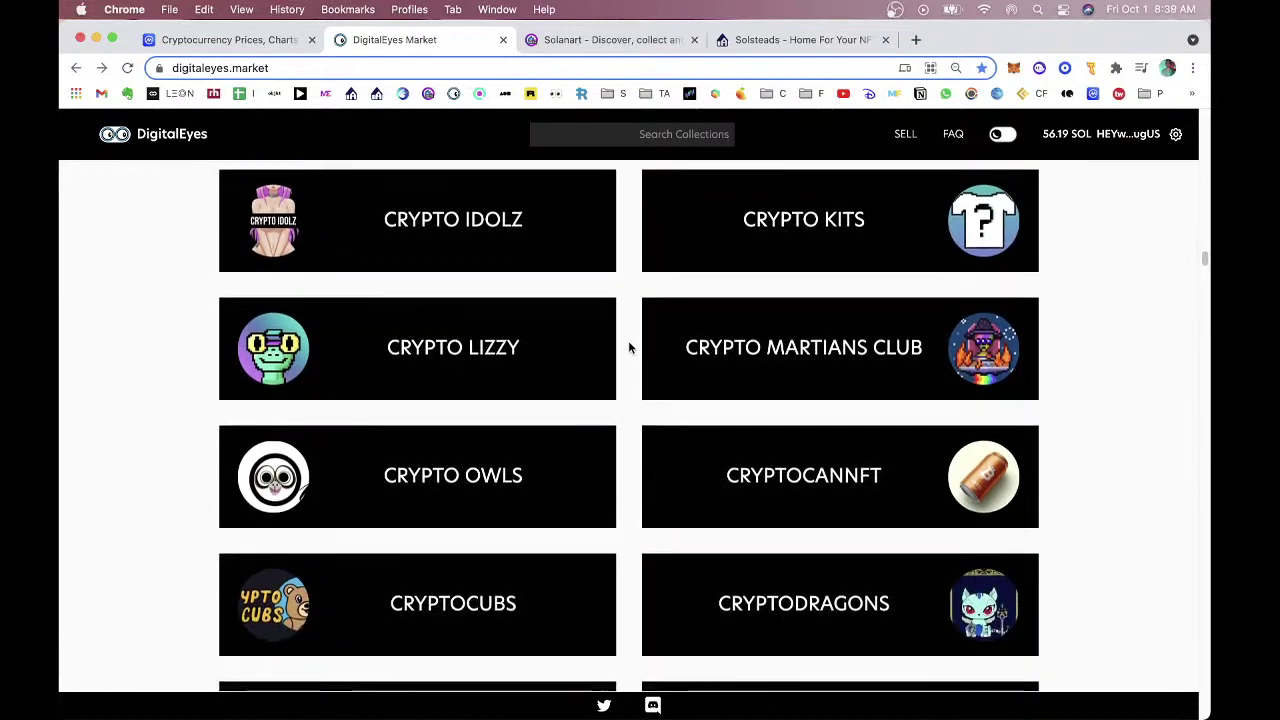
scroll(629, 347, down, 3)
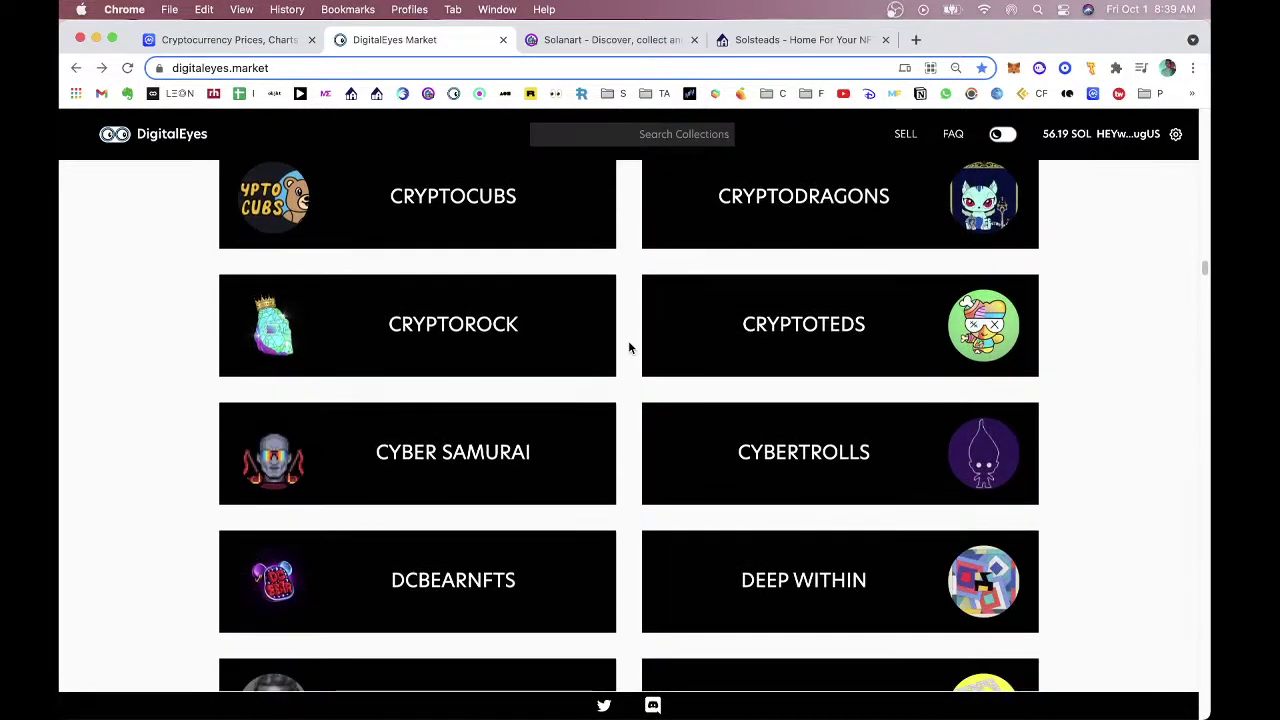
scroll(629, 347, down, 3)
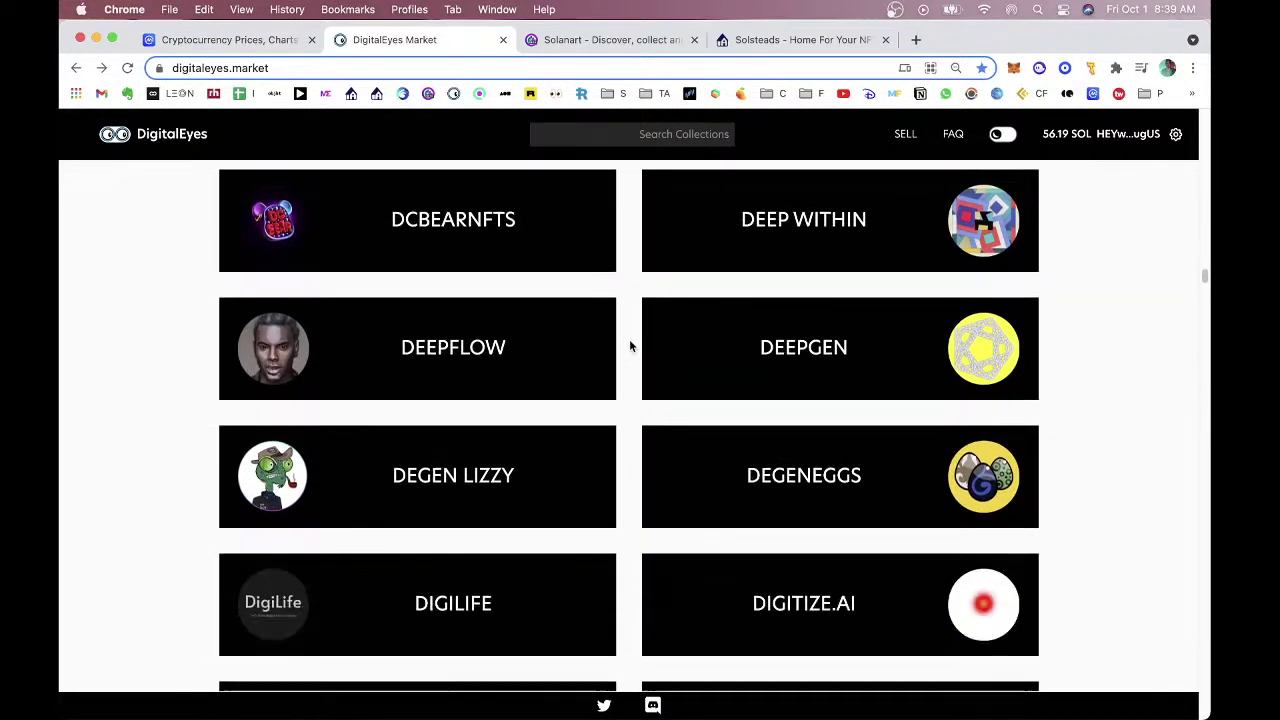
Leave the DigitalEyes marketplace and go to twitter.com in the same browser tab.
click(548, 68)
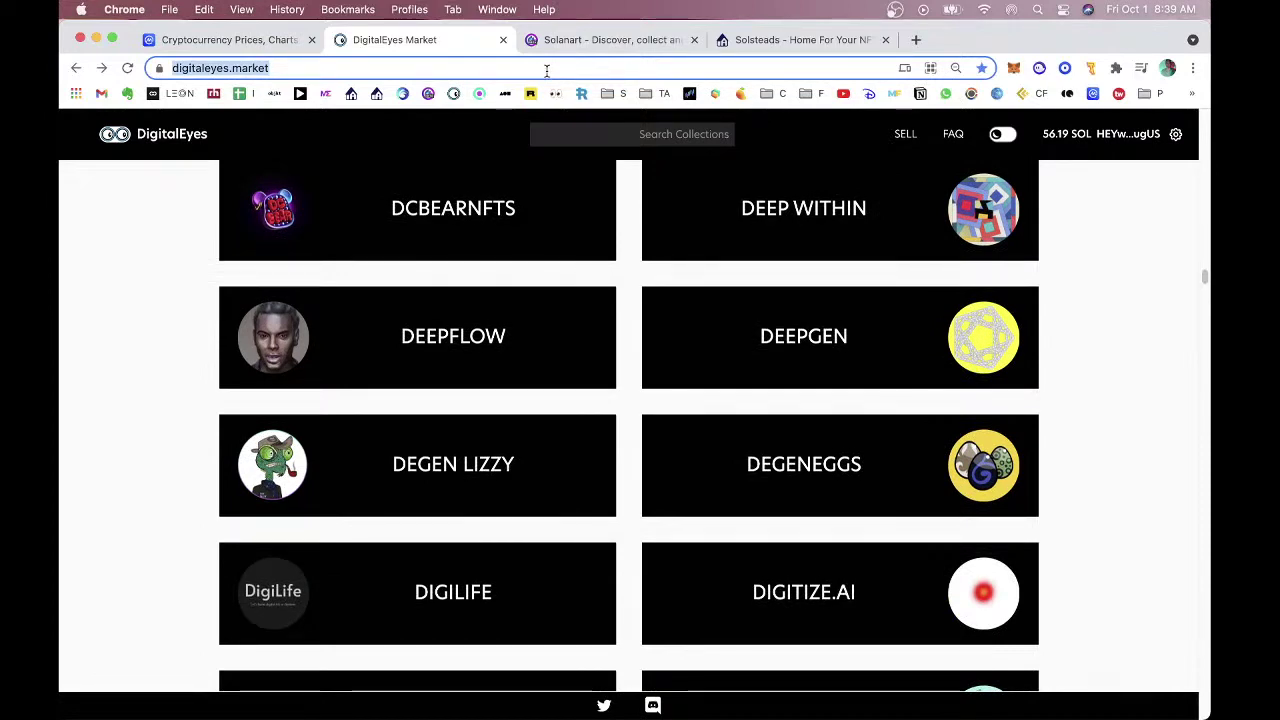
text(no)
key(BackSpace)
key(BackSpace)
key(BackSpace)
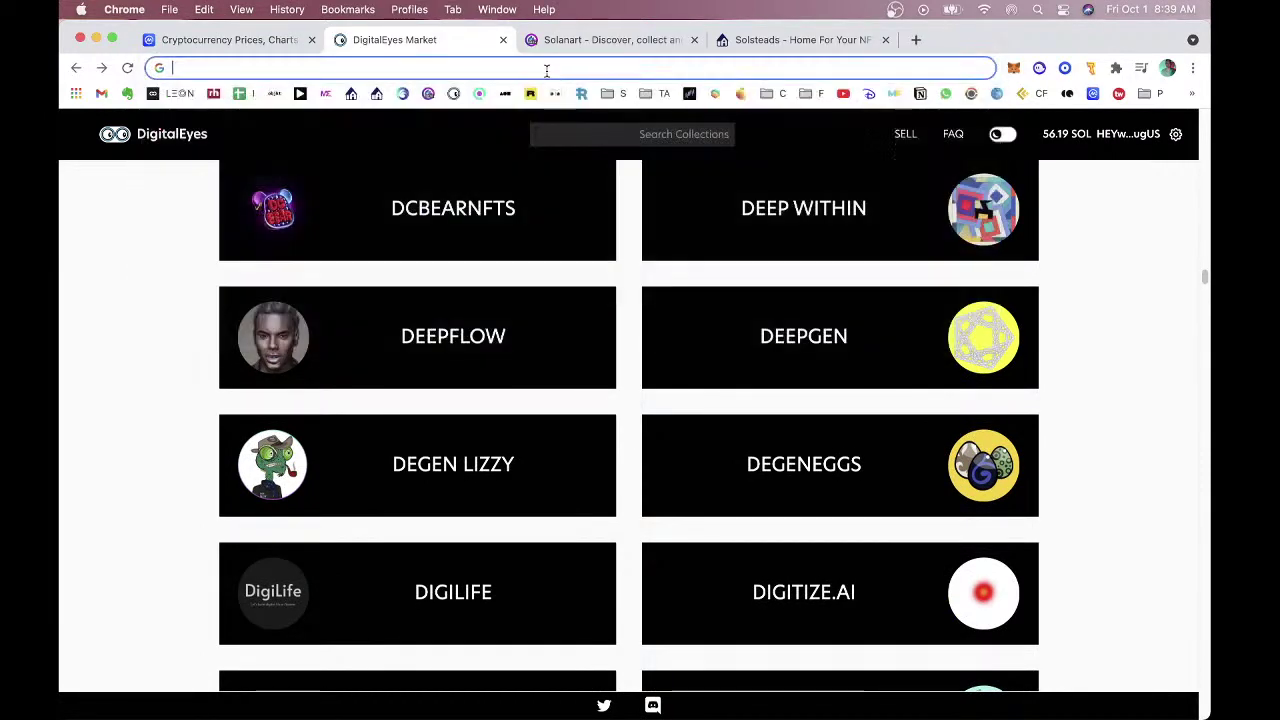
text(twitter.com)
key(Return)
Search Twitter for "nobu nfts".
click(936, 122)
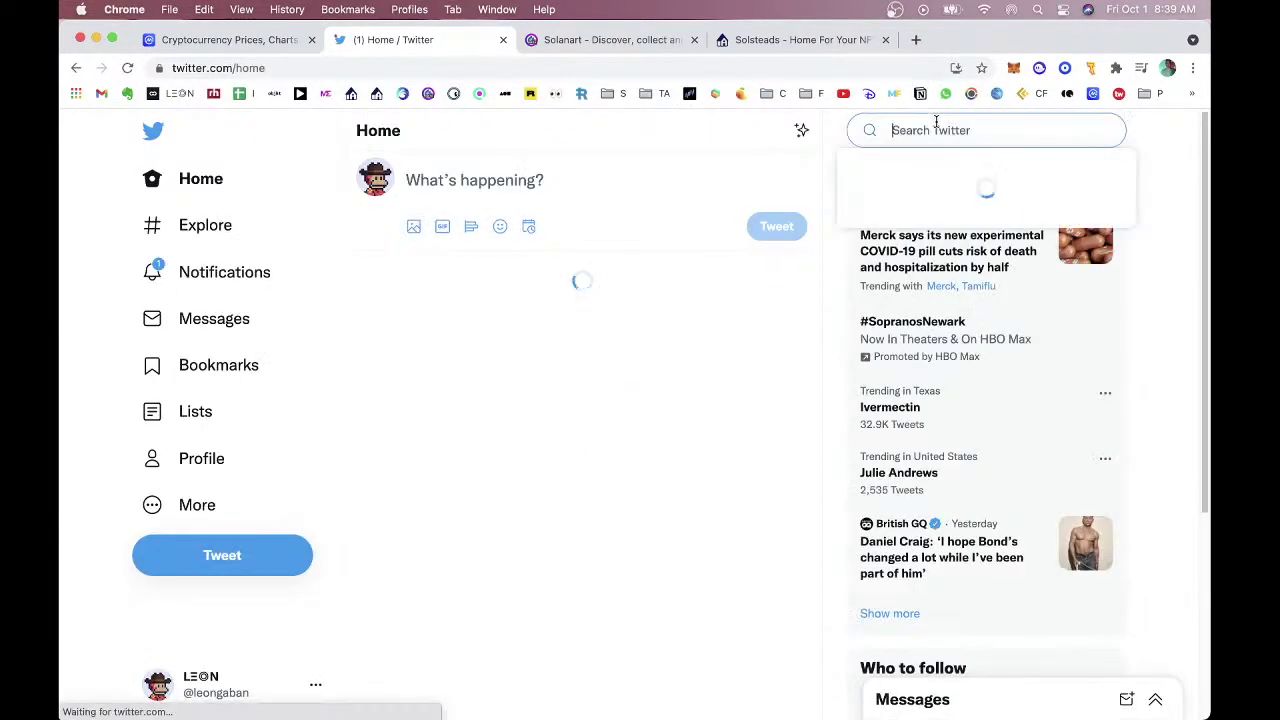
text(no)
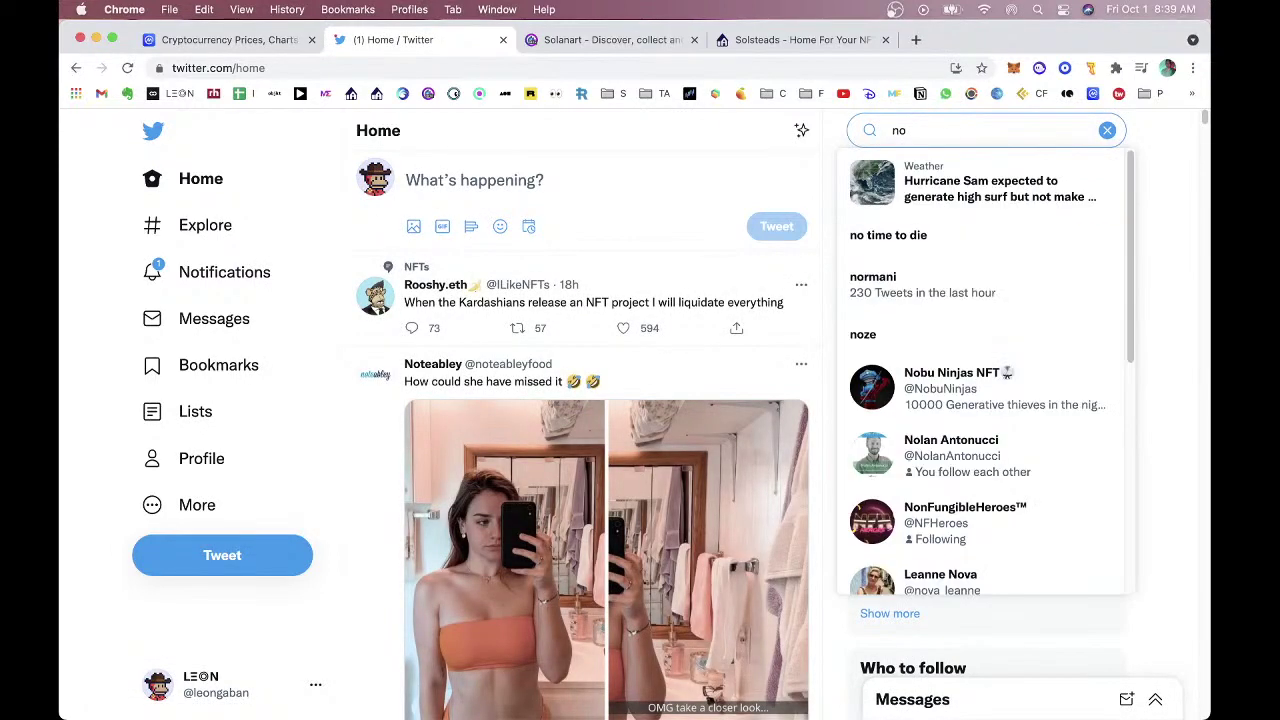
text(bu)
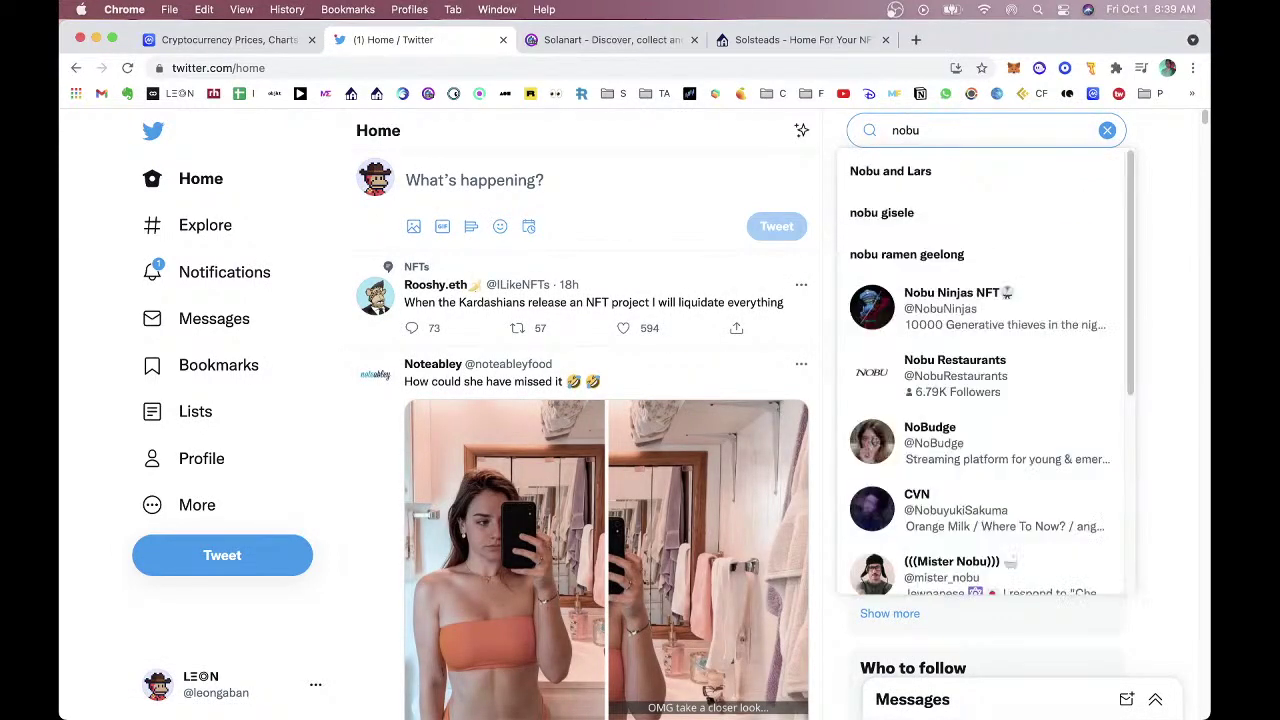
text( nfts)
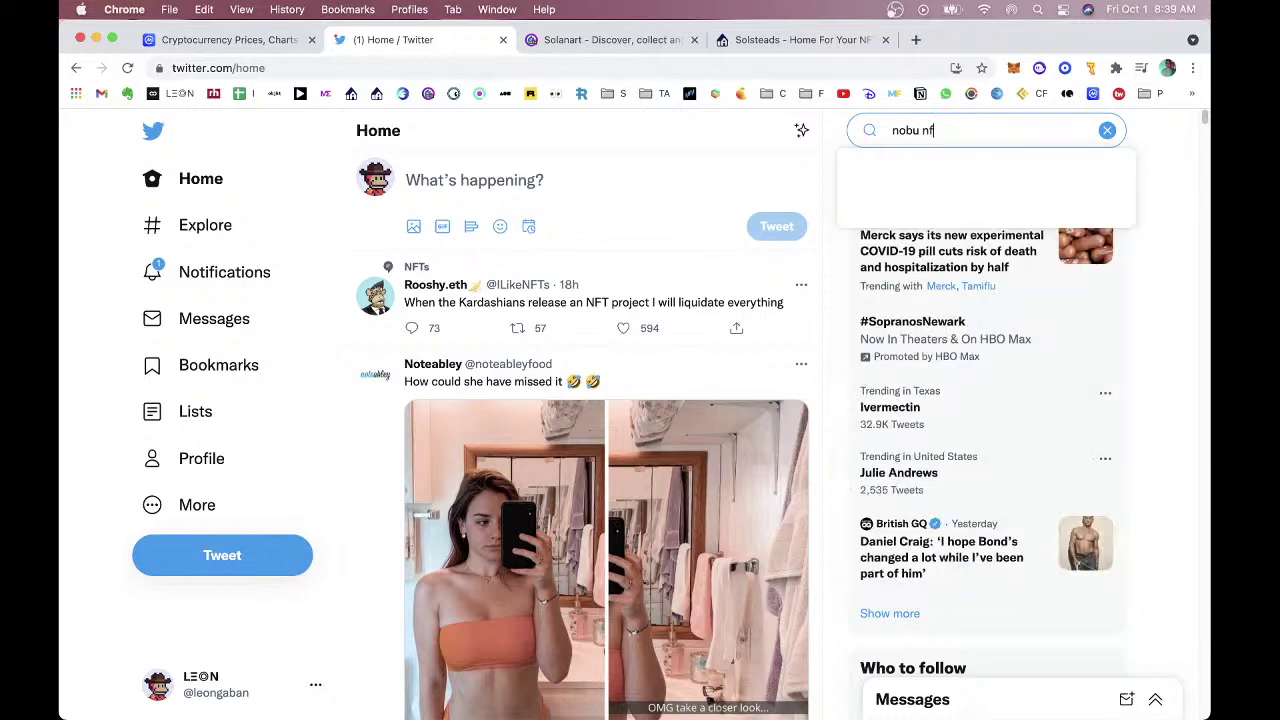
key(Return)
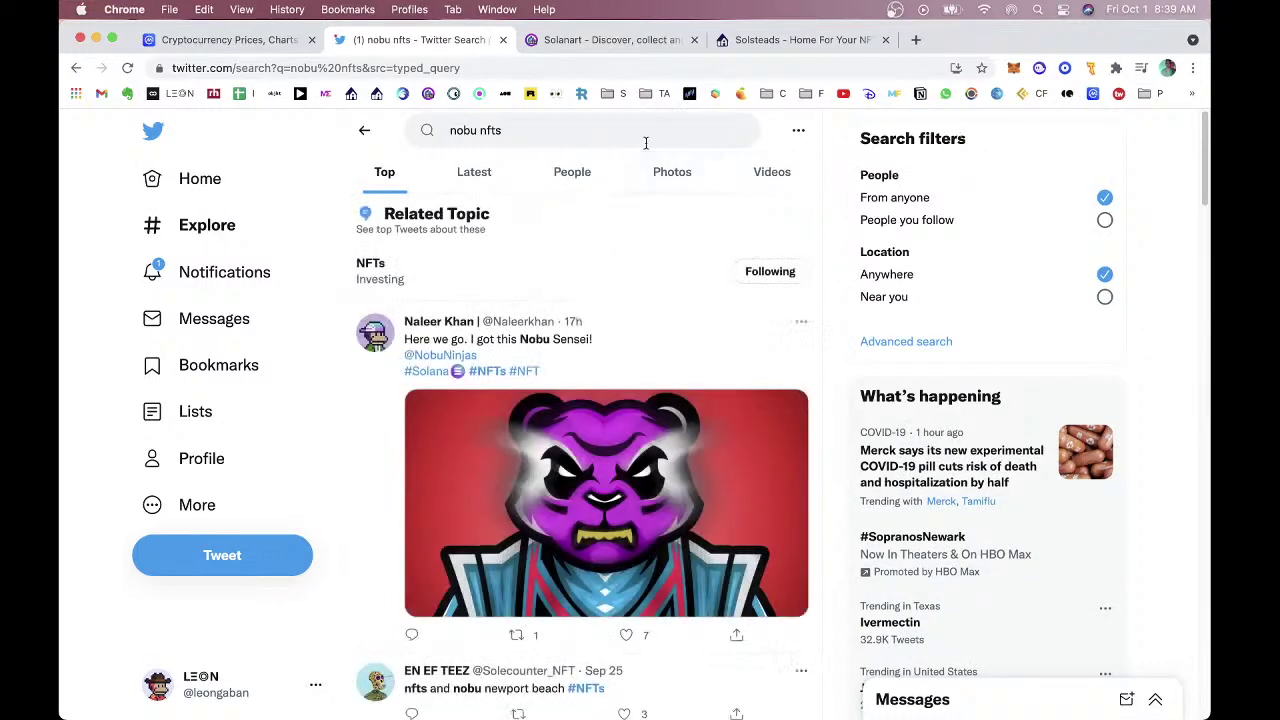
click(447, 356)
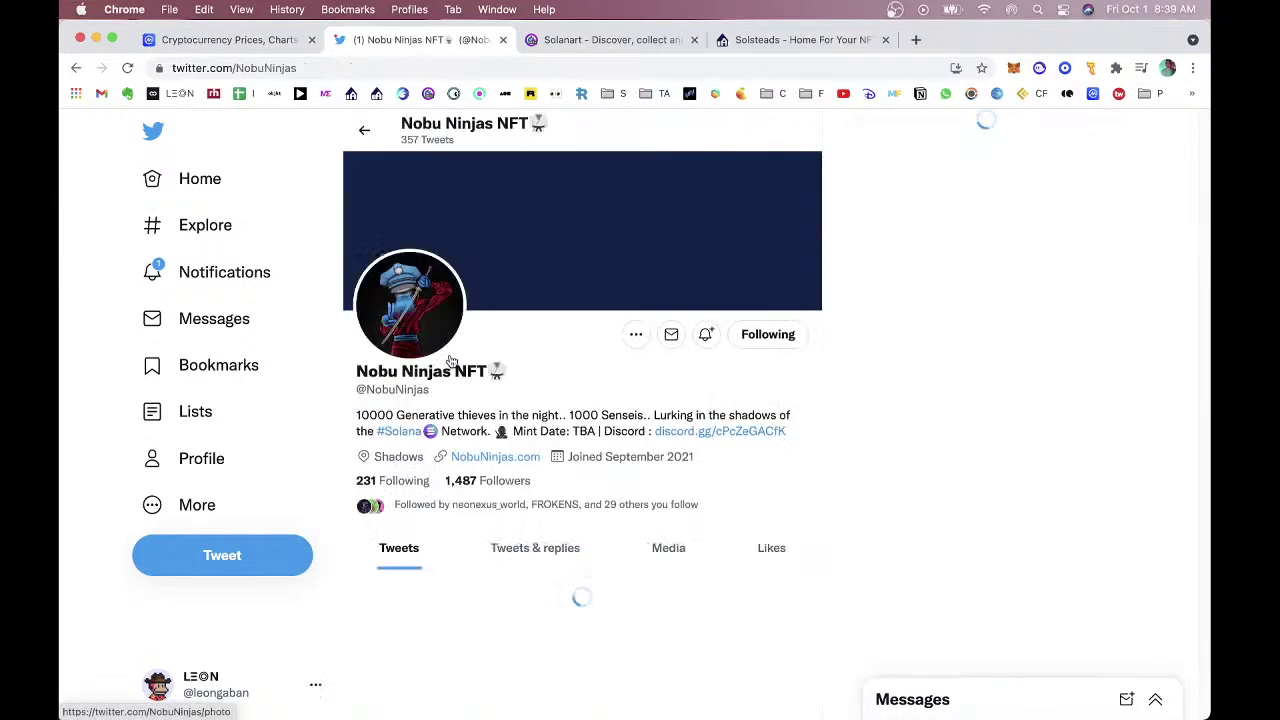
click(501, 457)
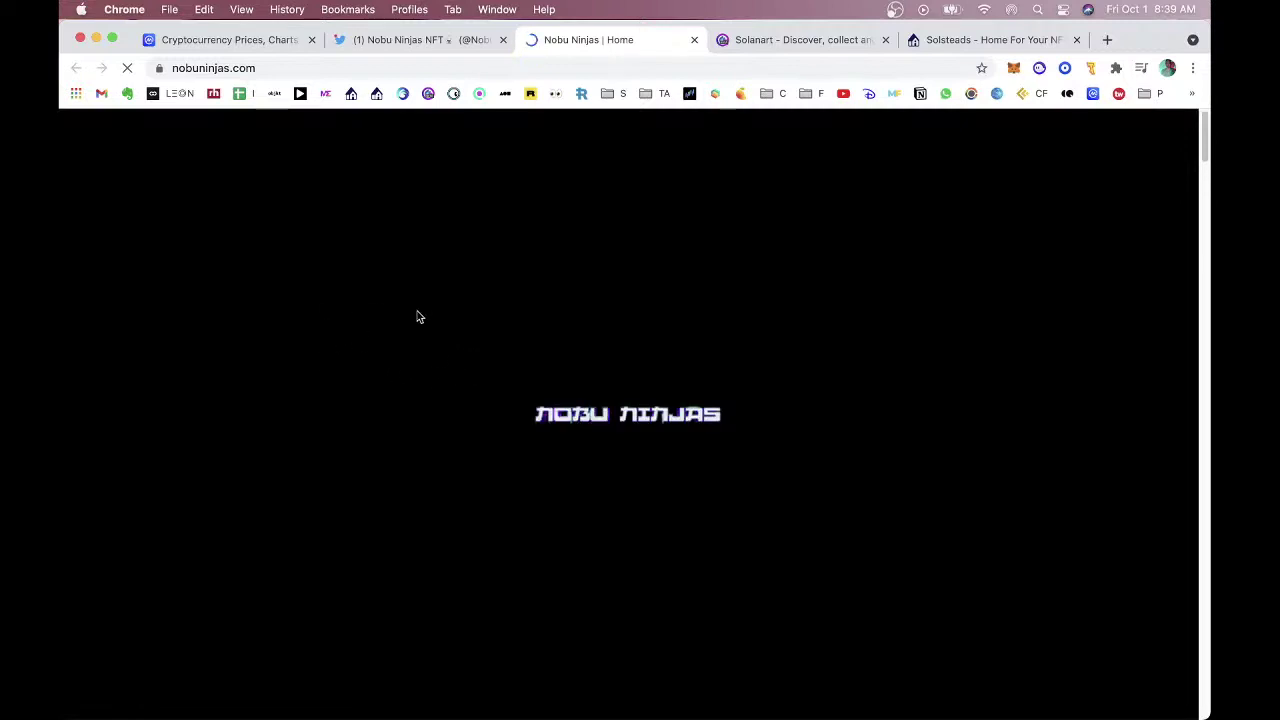
click(885, 42)
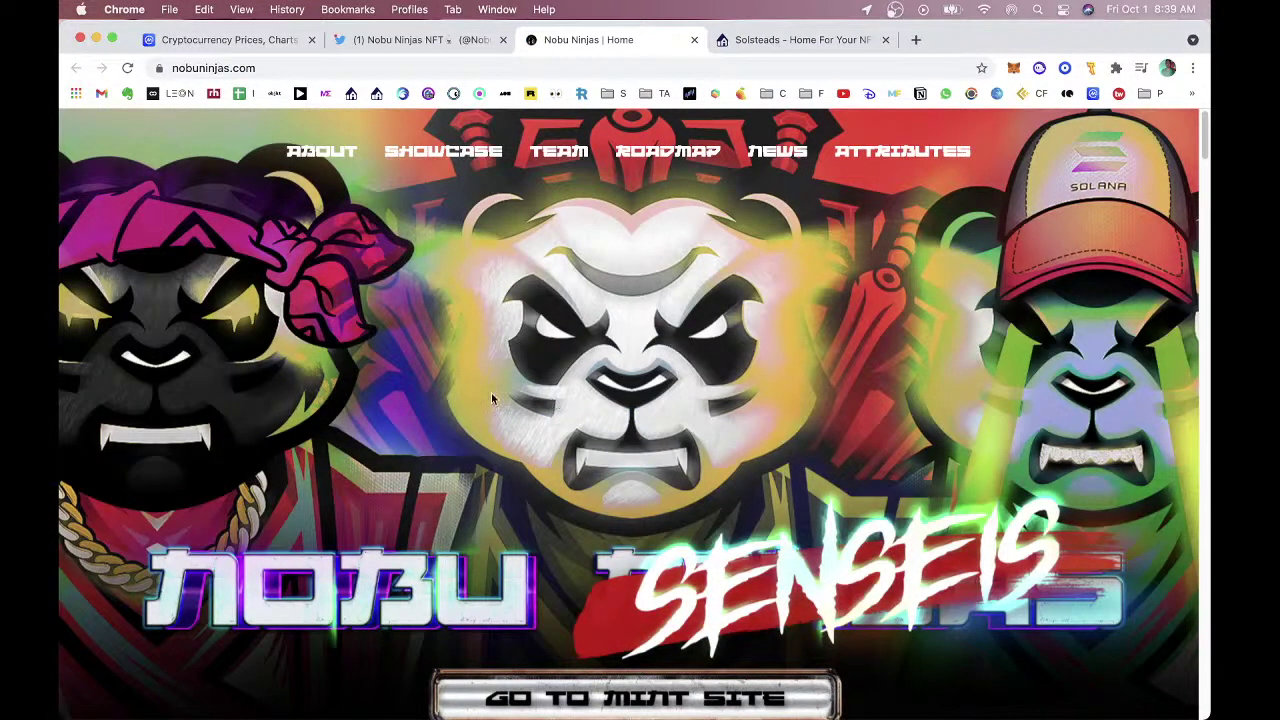
Look through the Nobu Ninjas home page, examining the mint figures, the showcase artwork and the team section.
right_click(437, 386)
click(395, 341)
scroll(314, 345, down, 10)
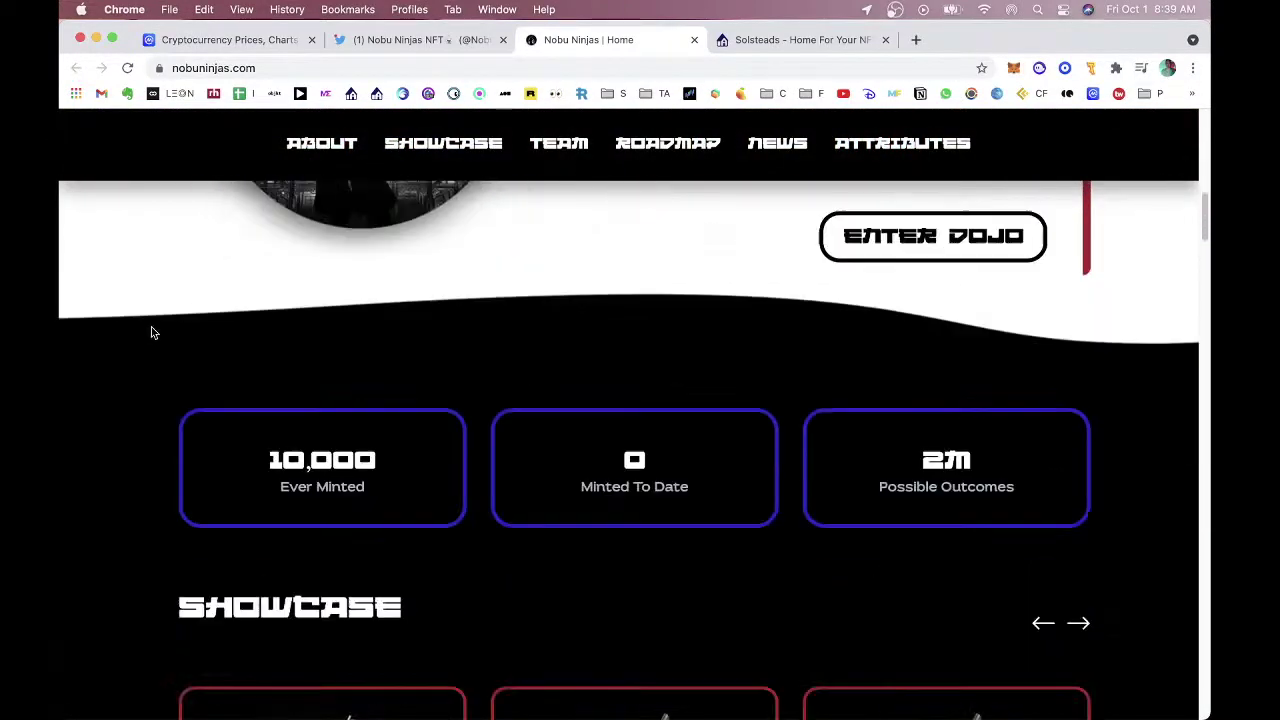
scroll(151, 333, down, 10)
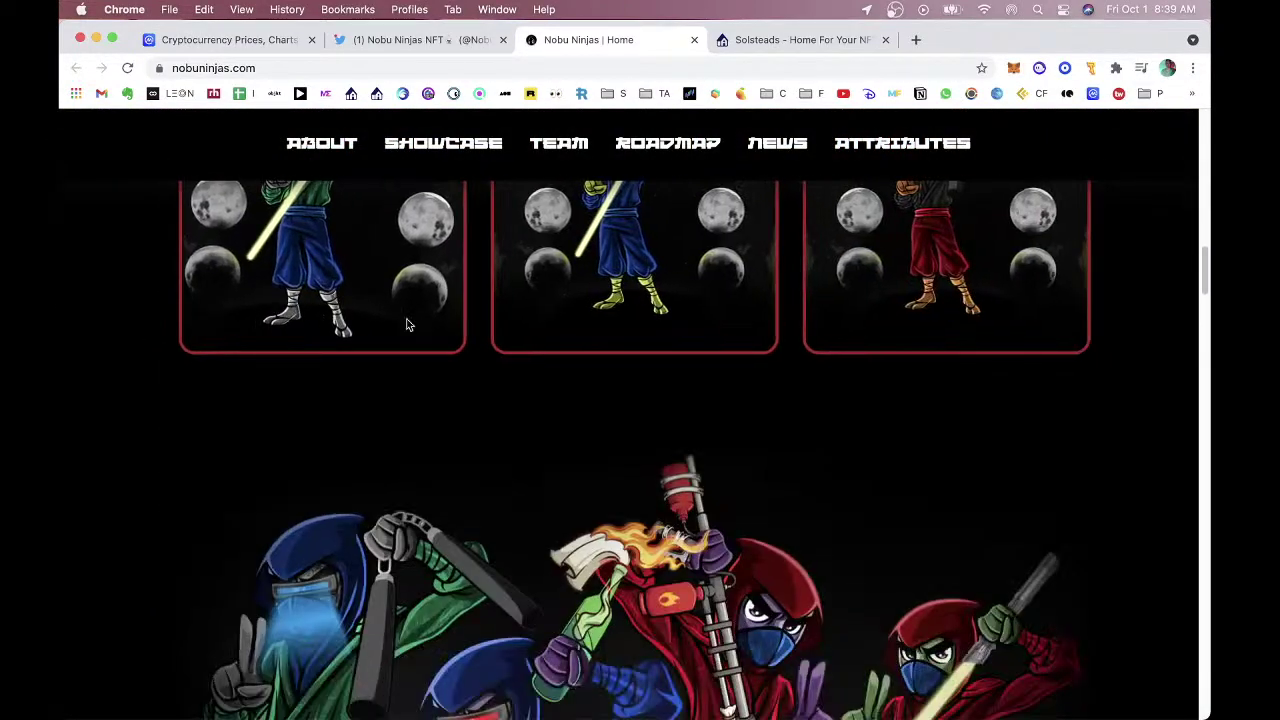
scroll(406, 324, up, 5)
scroll(434, 326, down, 2)
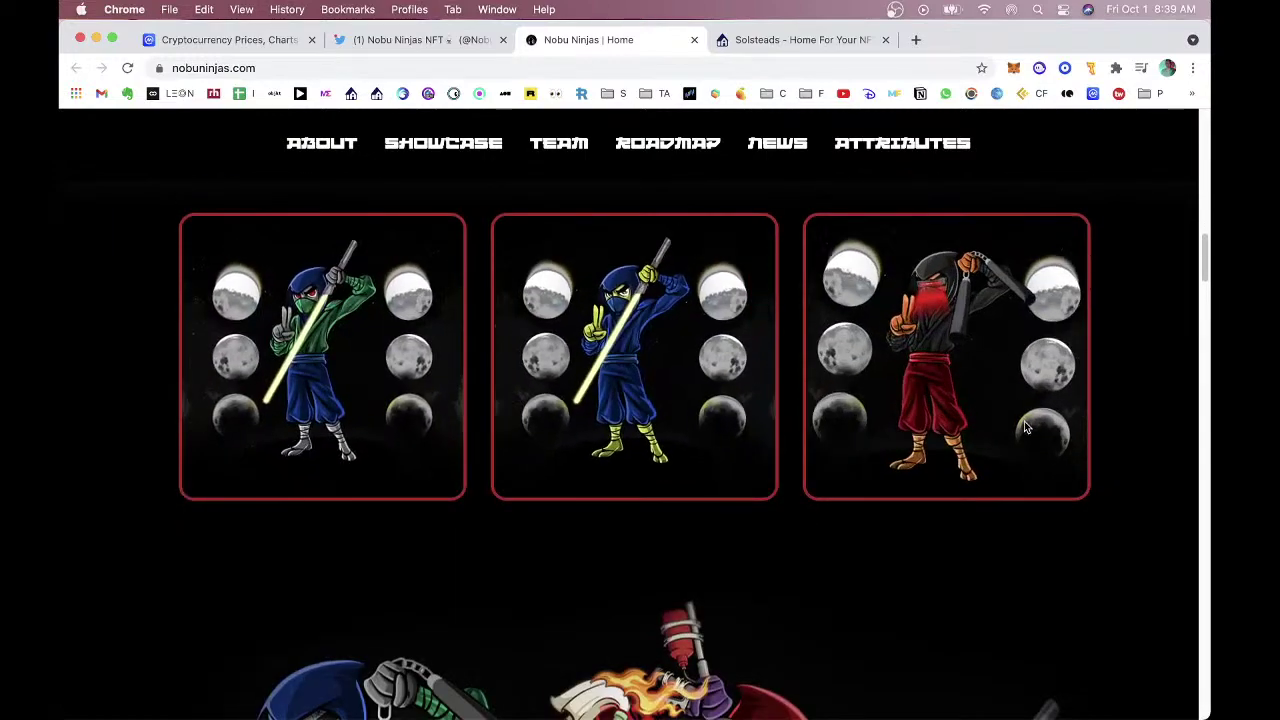
scroll(1025, 428, down, 10)
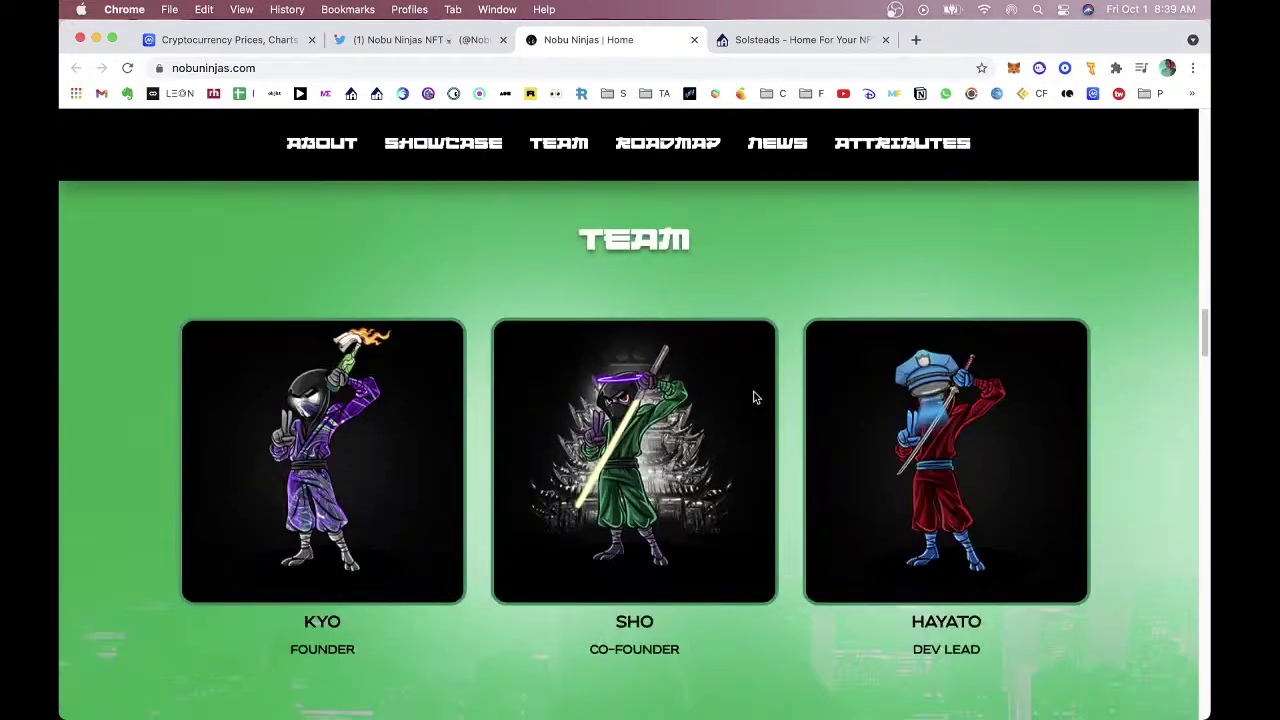
scroll(752, 391, down, 5)
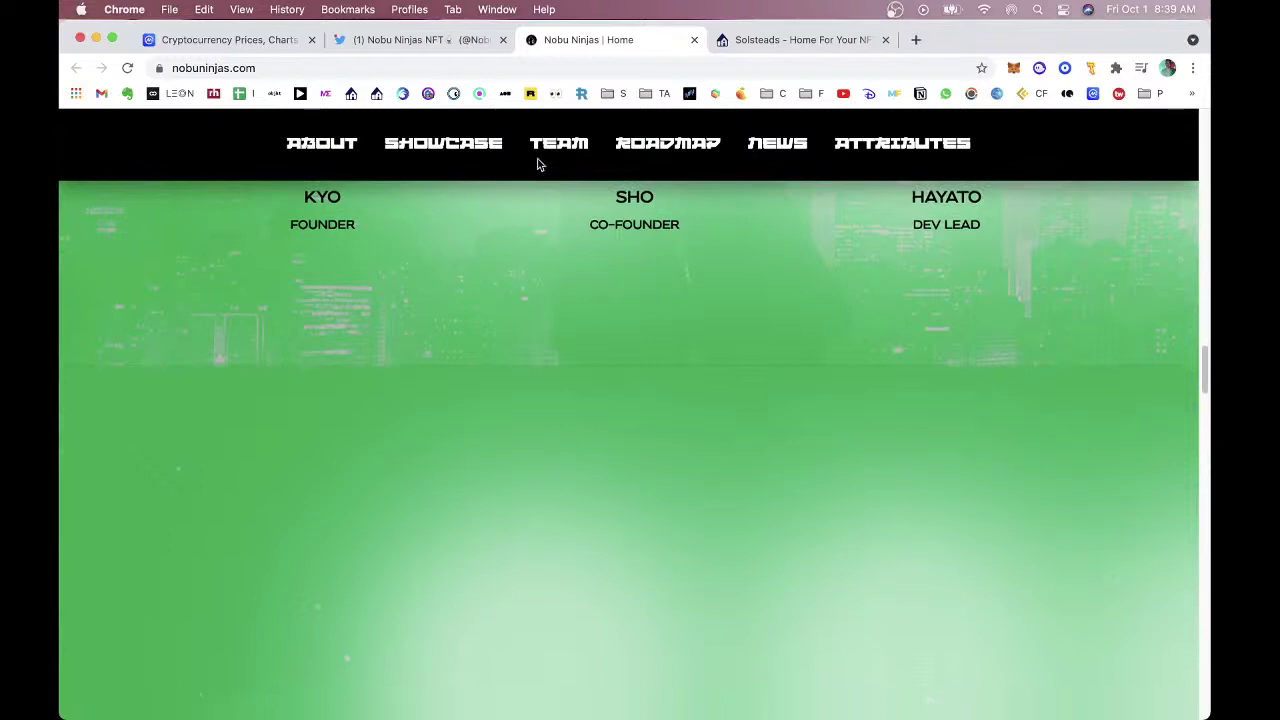
Go to the Nobu Ninjas roadmap and read its stages from Escaping Nobu City through Visit Nobu City, continuing to the recent news.
click(646, 148)
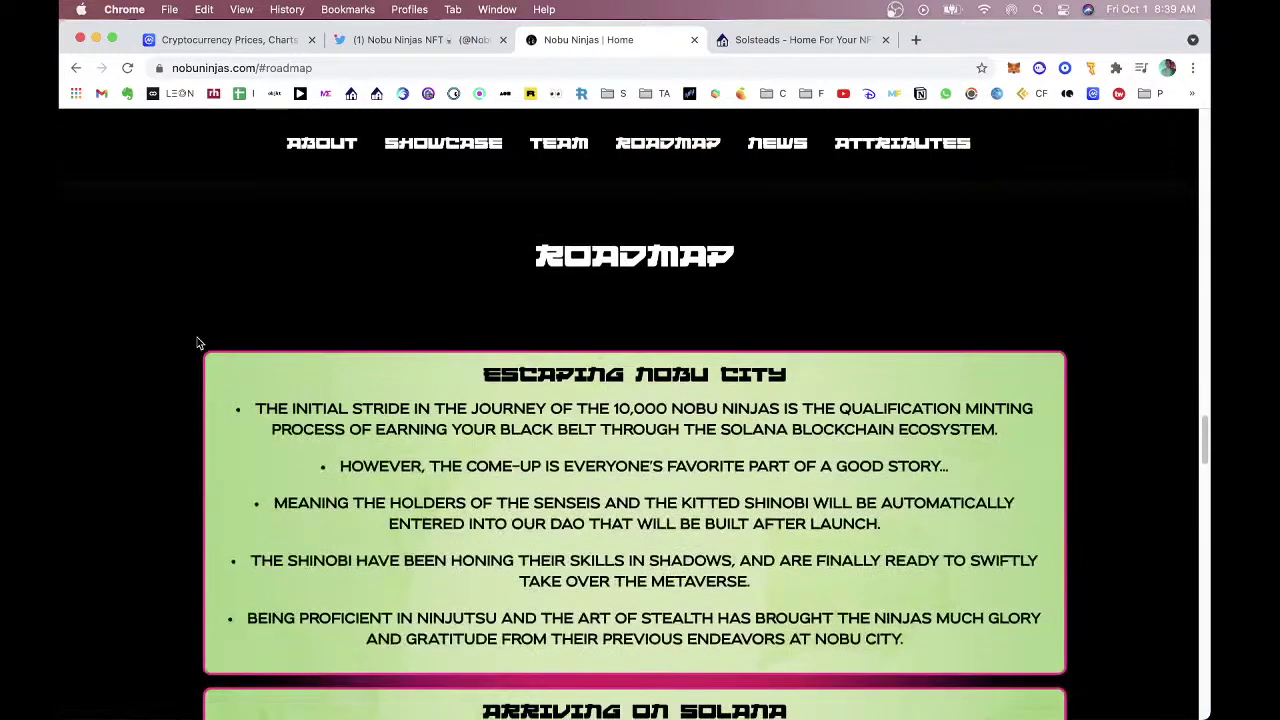
scroll(197, 343, down, 2)
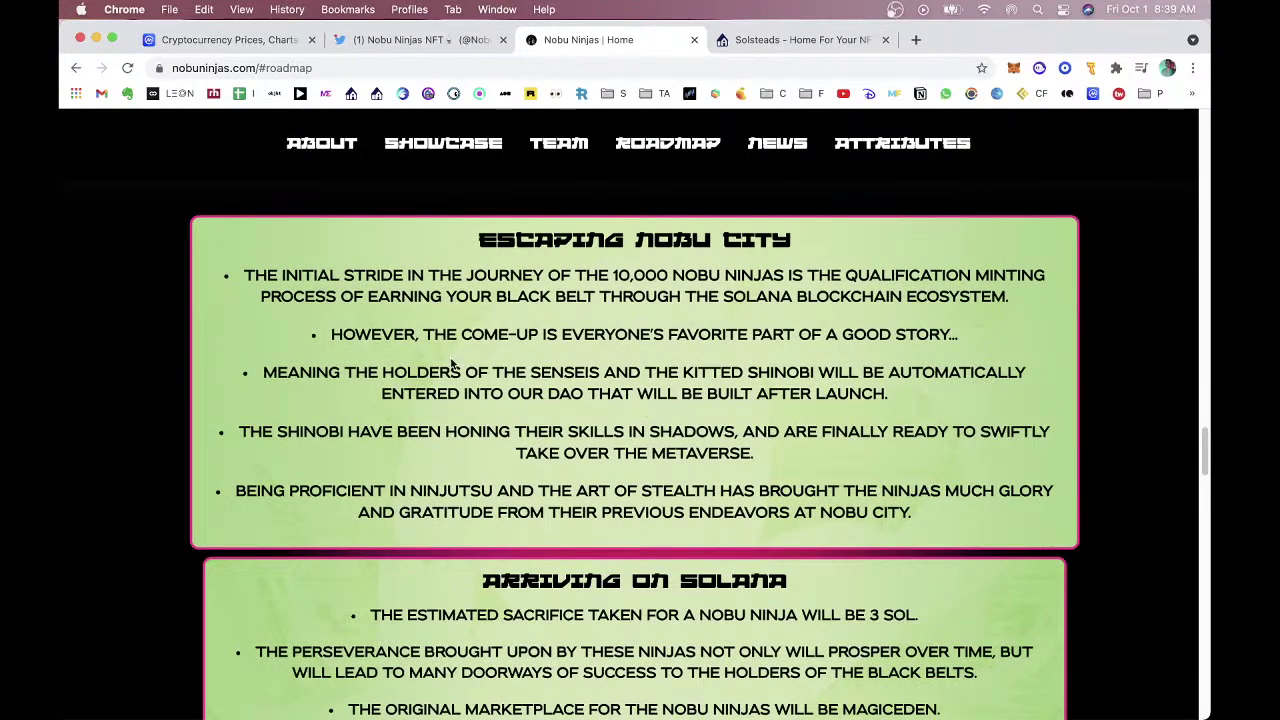
scroll(465, 410, down, 5)
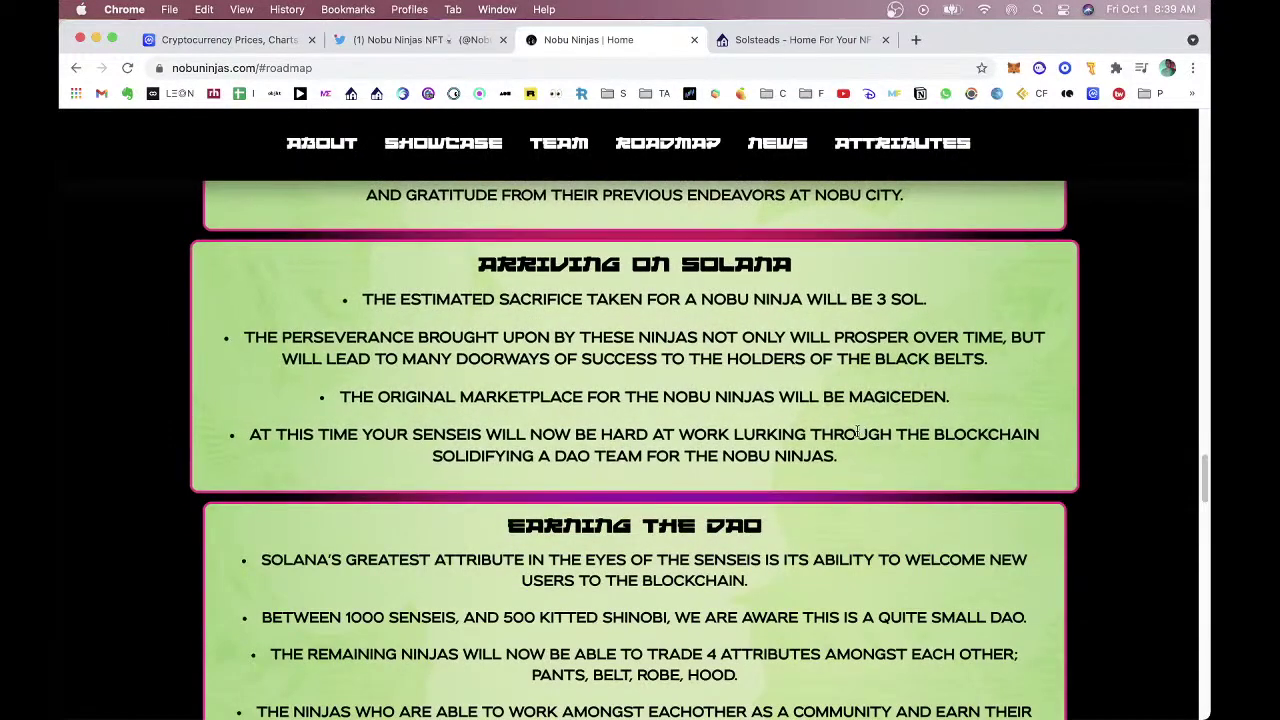
scroll(850, 435, down, 8)
scroll(838, 415, up, 5)
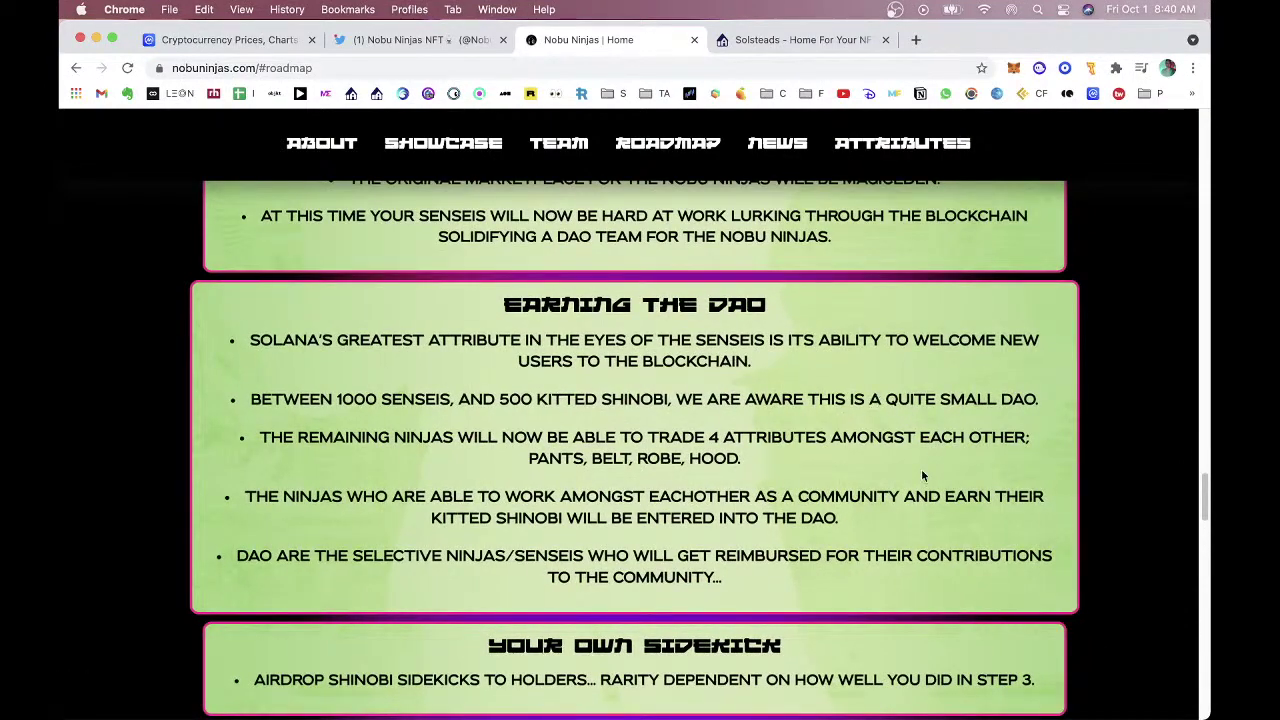
scroll(923, 476, down, 6)
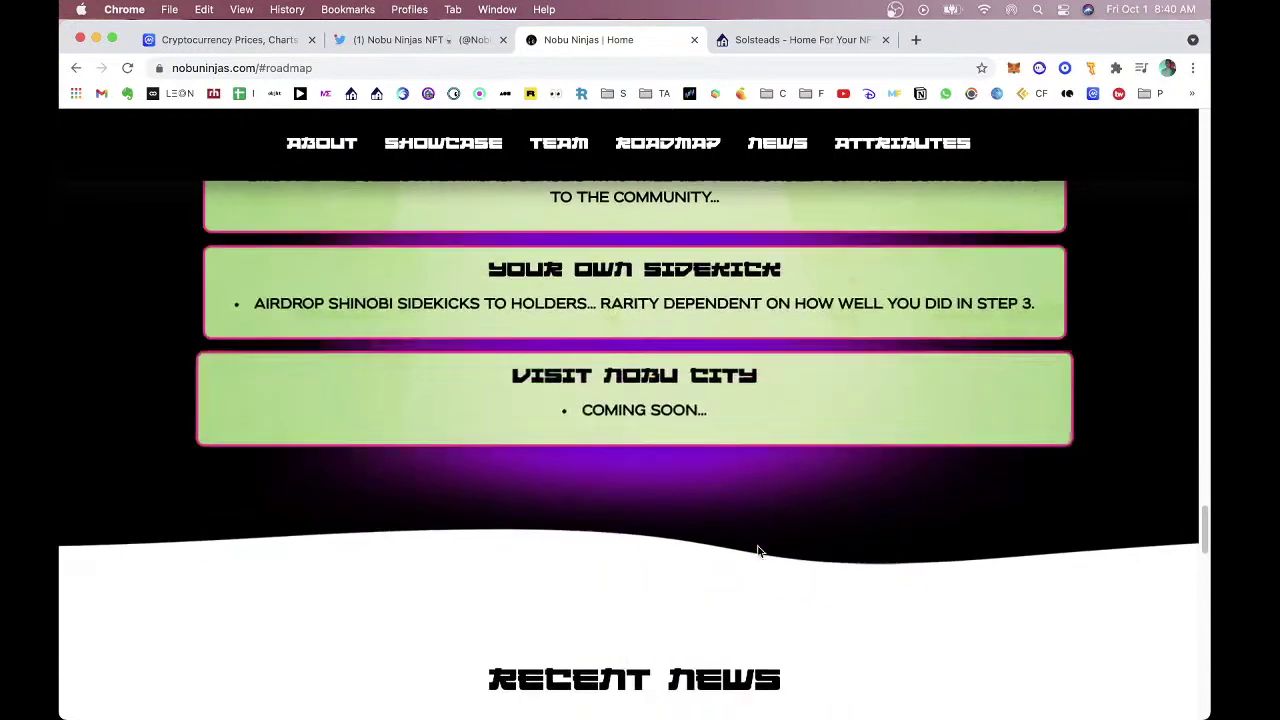
scroll(633, 535, down, 10)
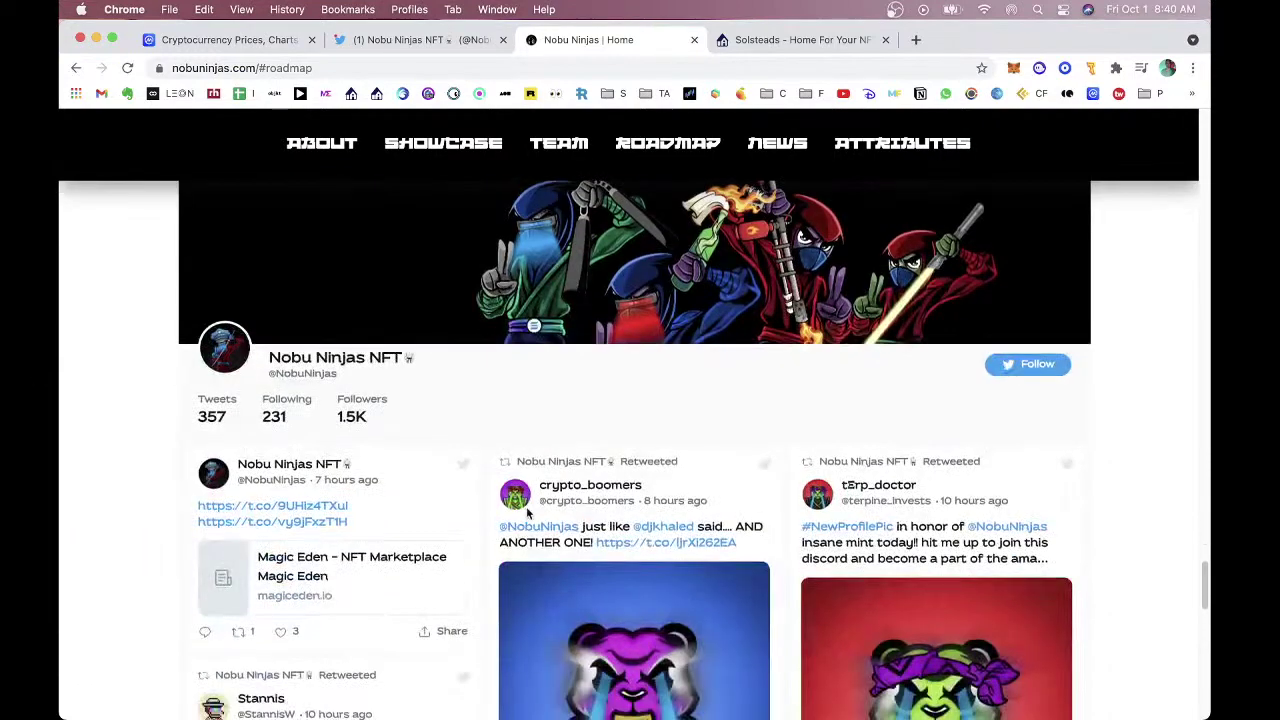
Look over the recent tweets in the Nobu Ninjas site's news section and close the site.
scroll(527, 512, down, 4)
scroll(714, 266, up, 2)
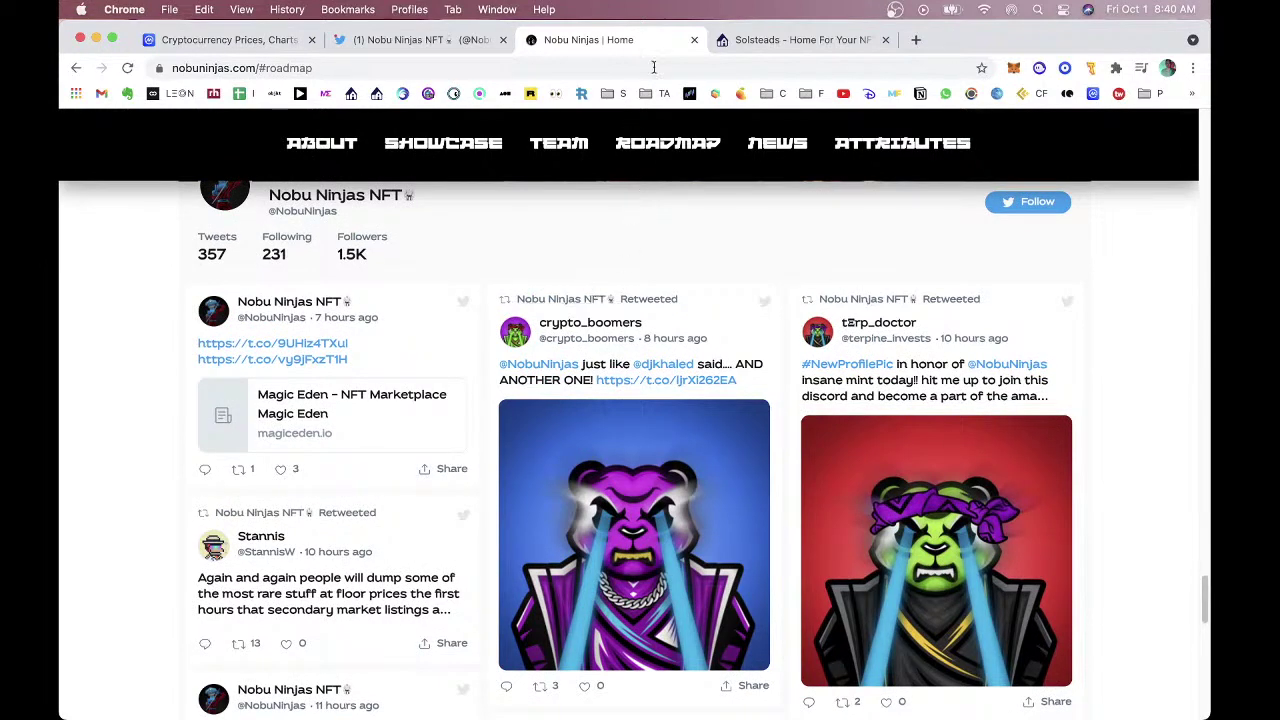
click(692, 39)
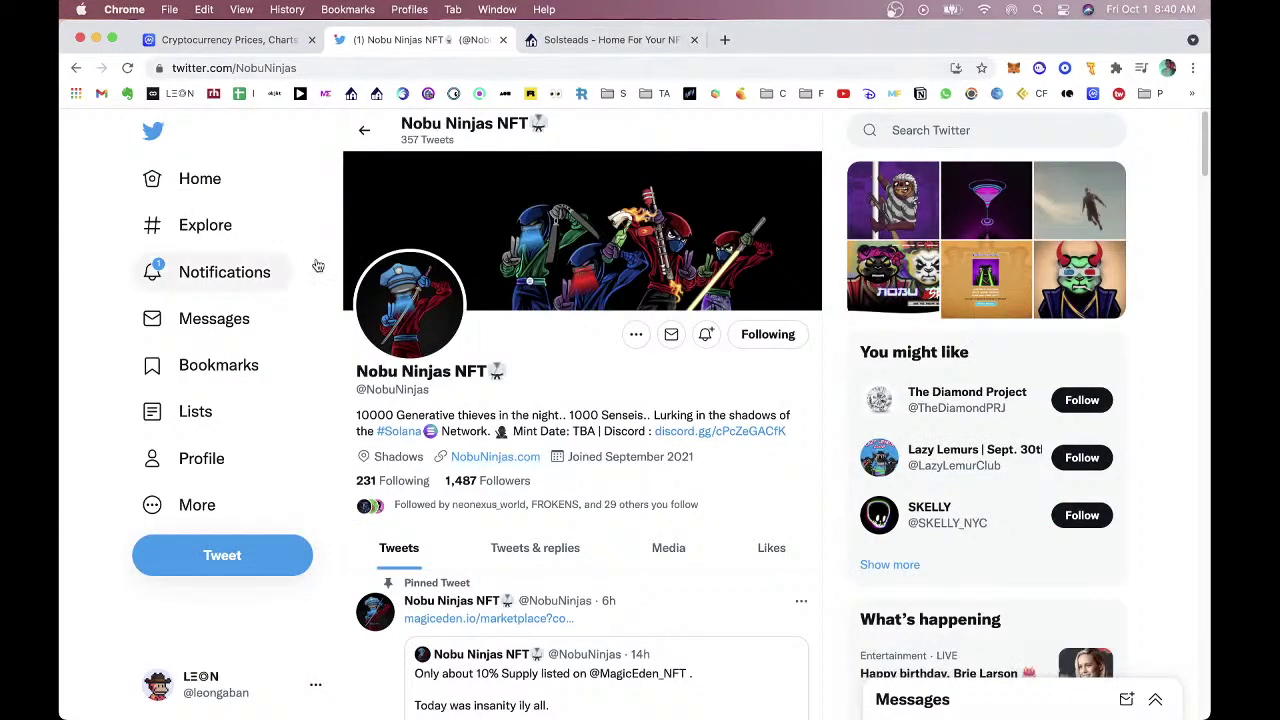
Open the new-tweet notifications on Twitter and read the "This is leadership" reply with the tweet it answers.
click(226, 271)
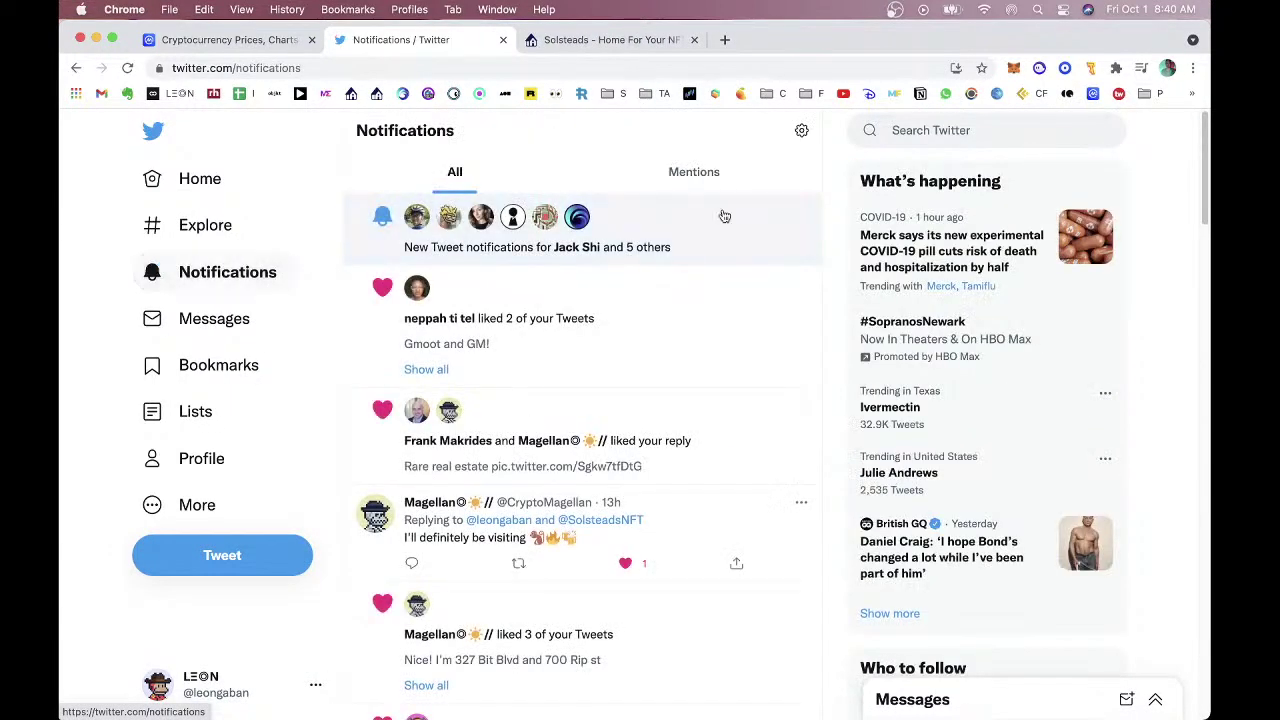
click(744, 226)
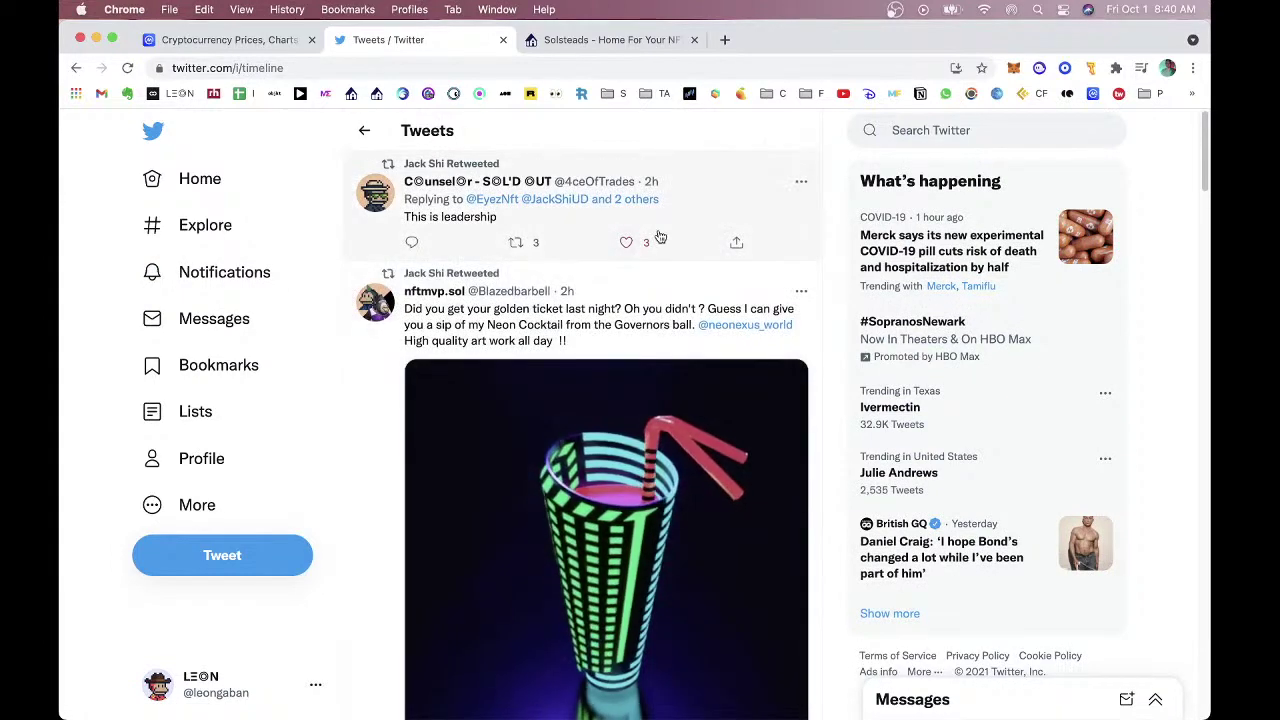
click(714, 209)
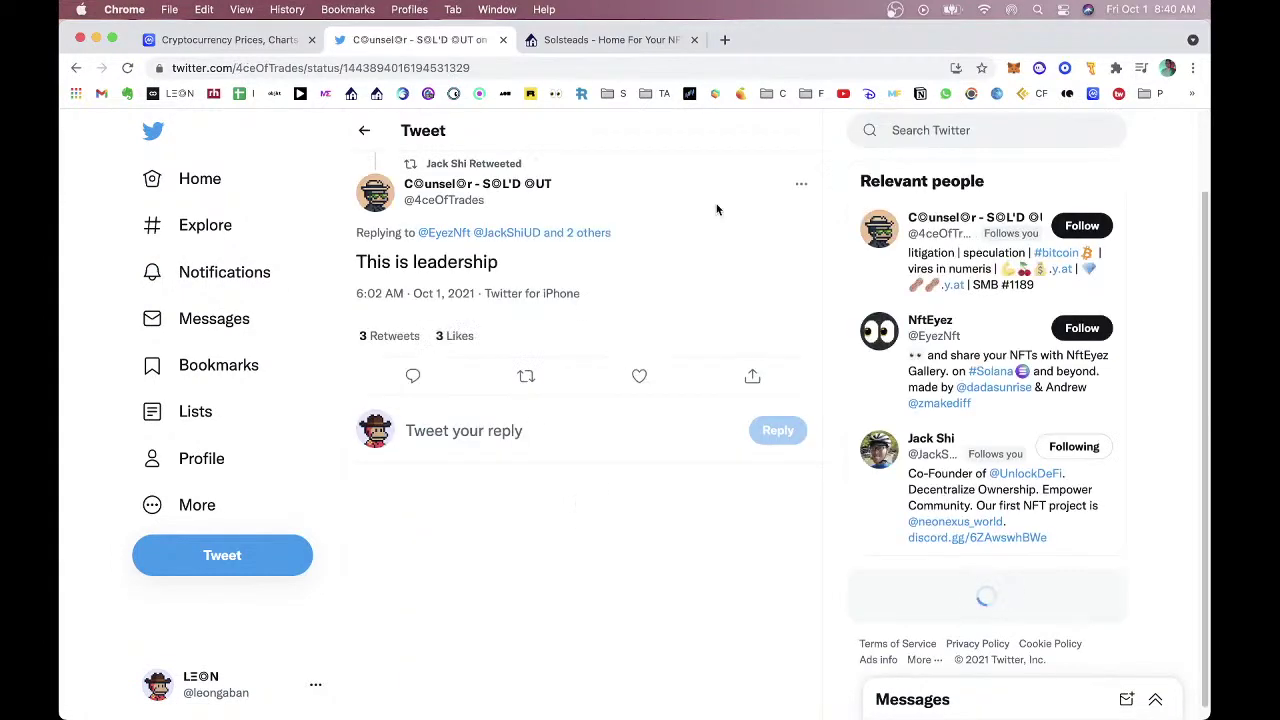
right_click(598, 582)
click(536, 573)
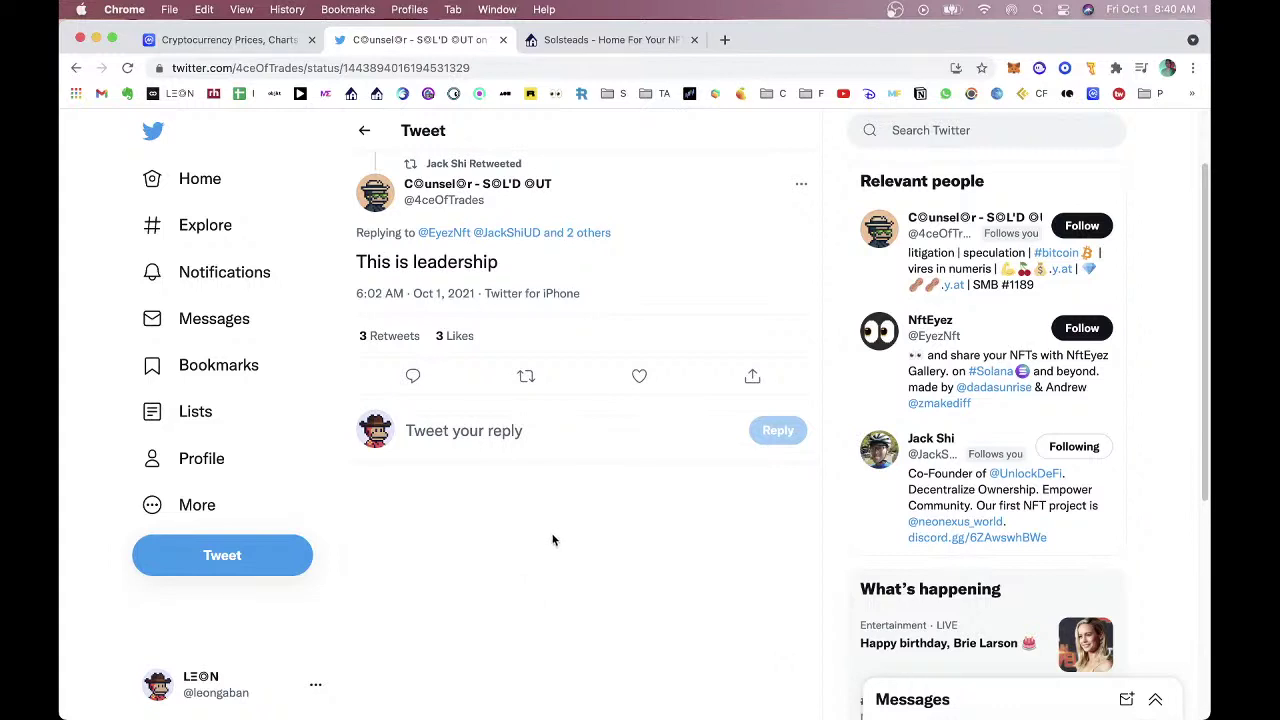
right_click(551, 543)
click(522, 533)
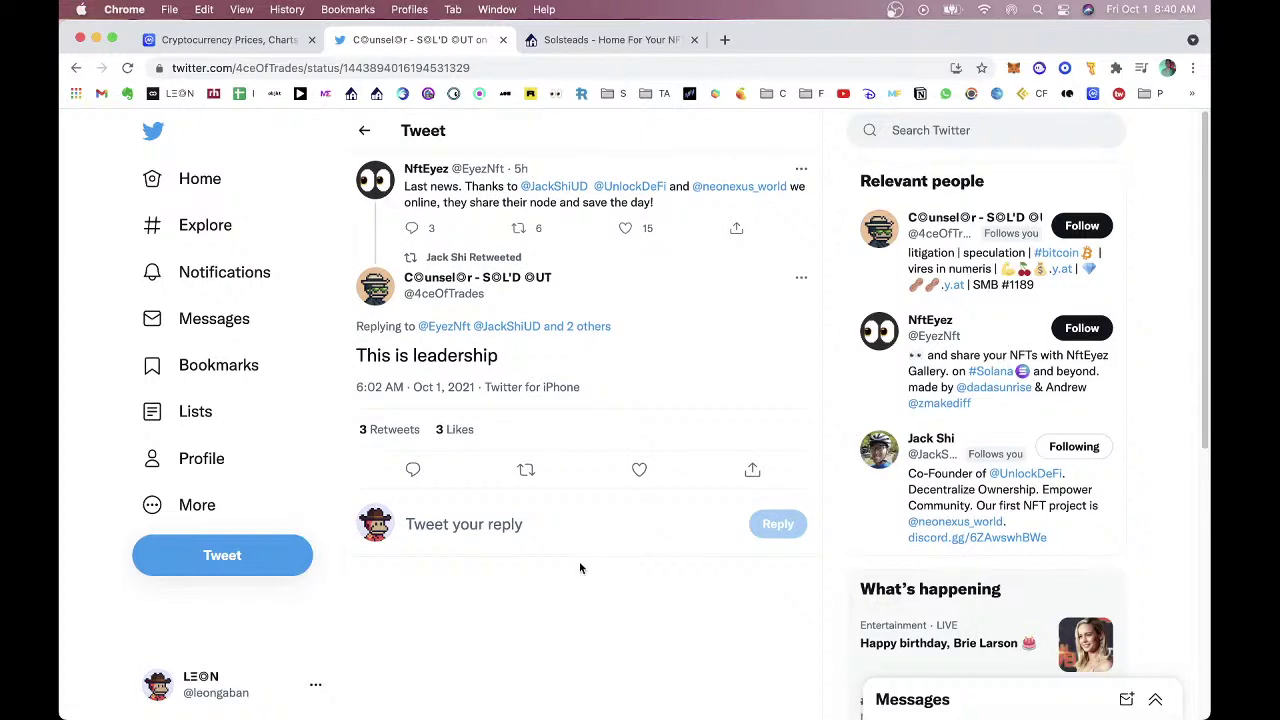
Follow NftEyez, like its "Last news" tweet and open the tweet through to the NftEyez profile.
click(1082, 330)
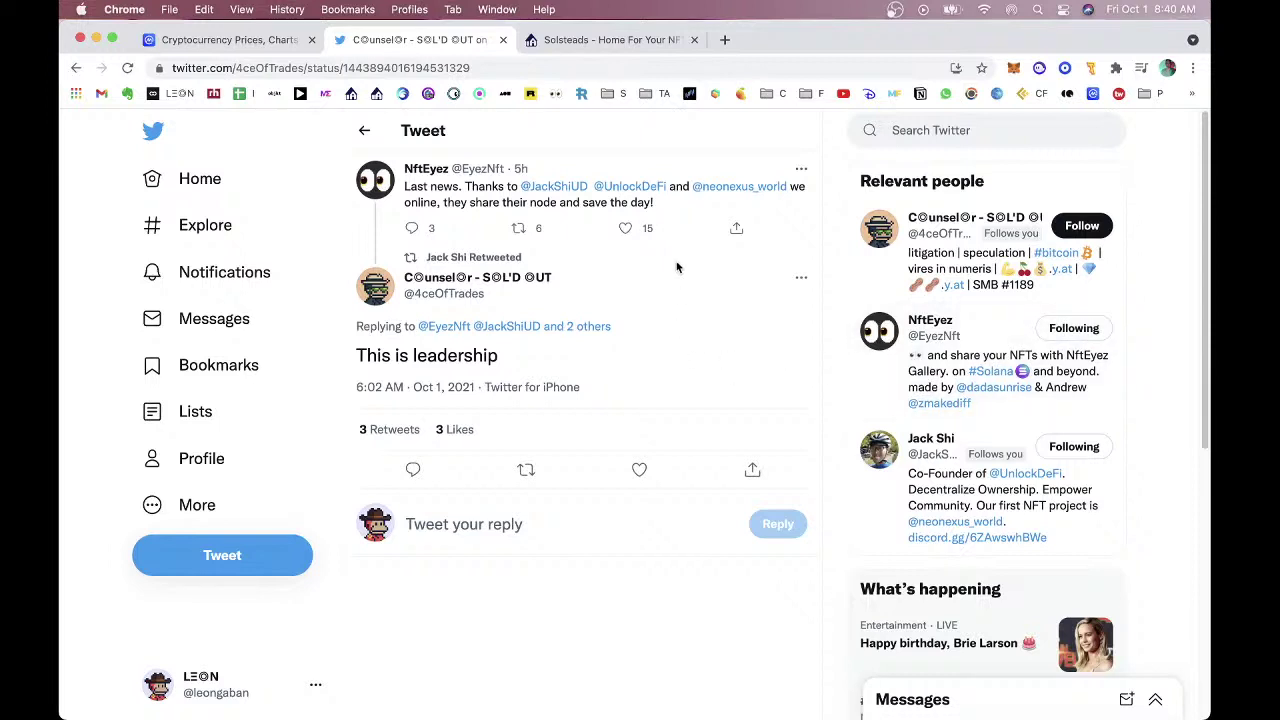
click(625, 228)
click(679, 219)
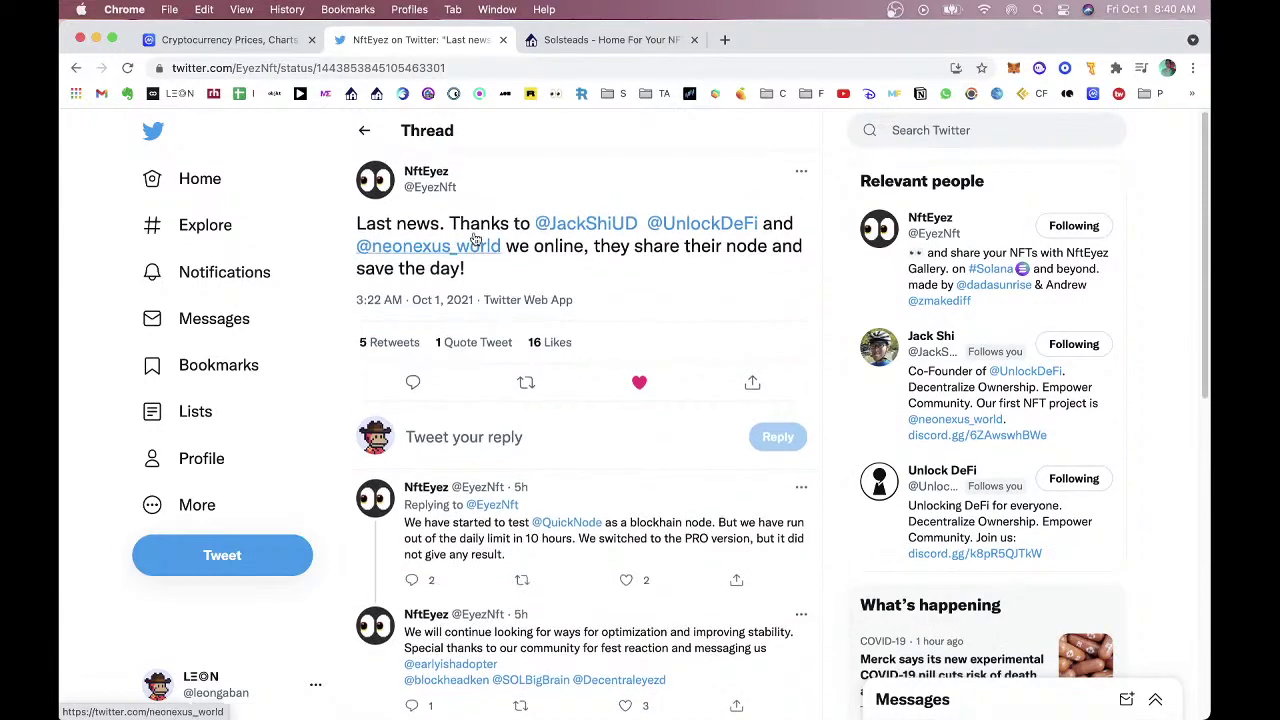
click(427, 174)
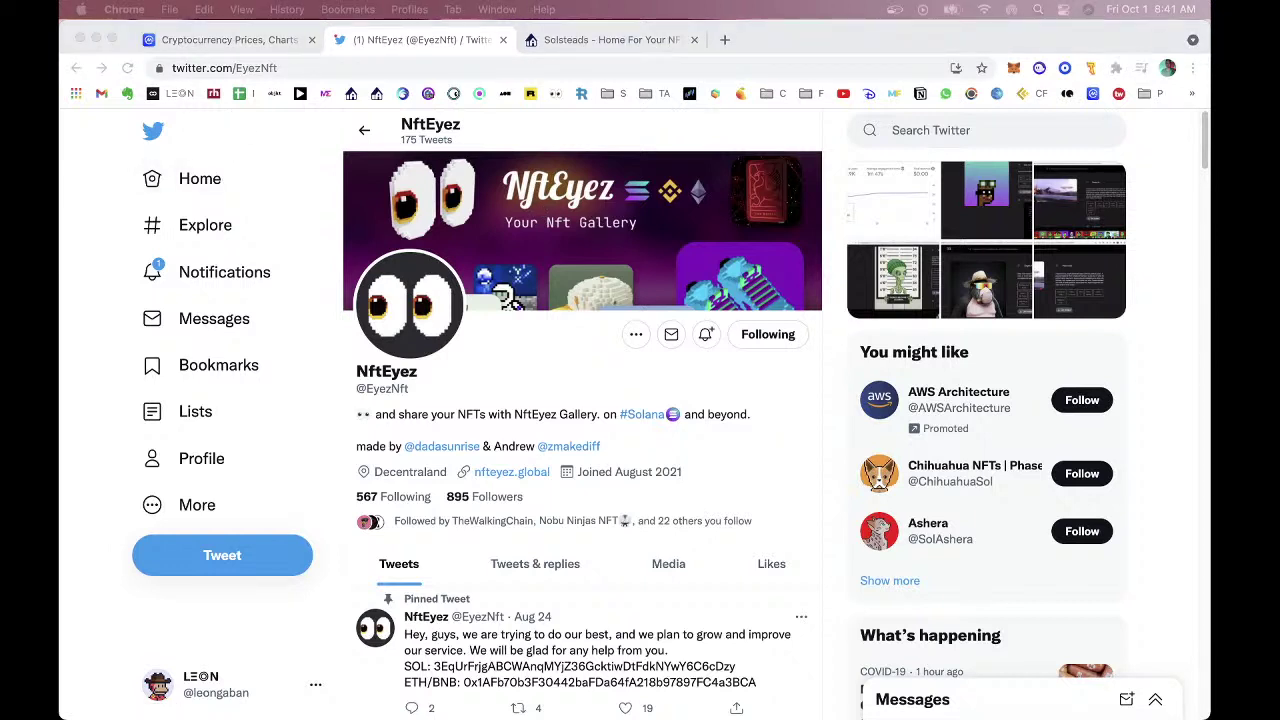
Open percentagecalculator.net in a new tab and calculate the percentage increase from .25 to 32.
click(565, 347)
click(612, 40)
key(super+t)
text(per)
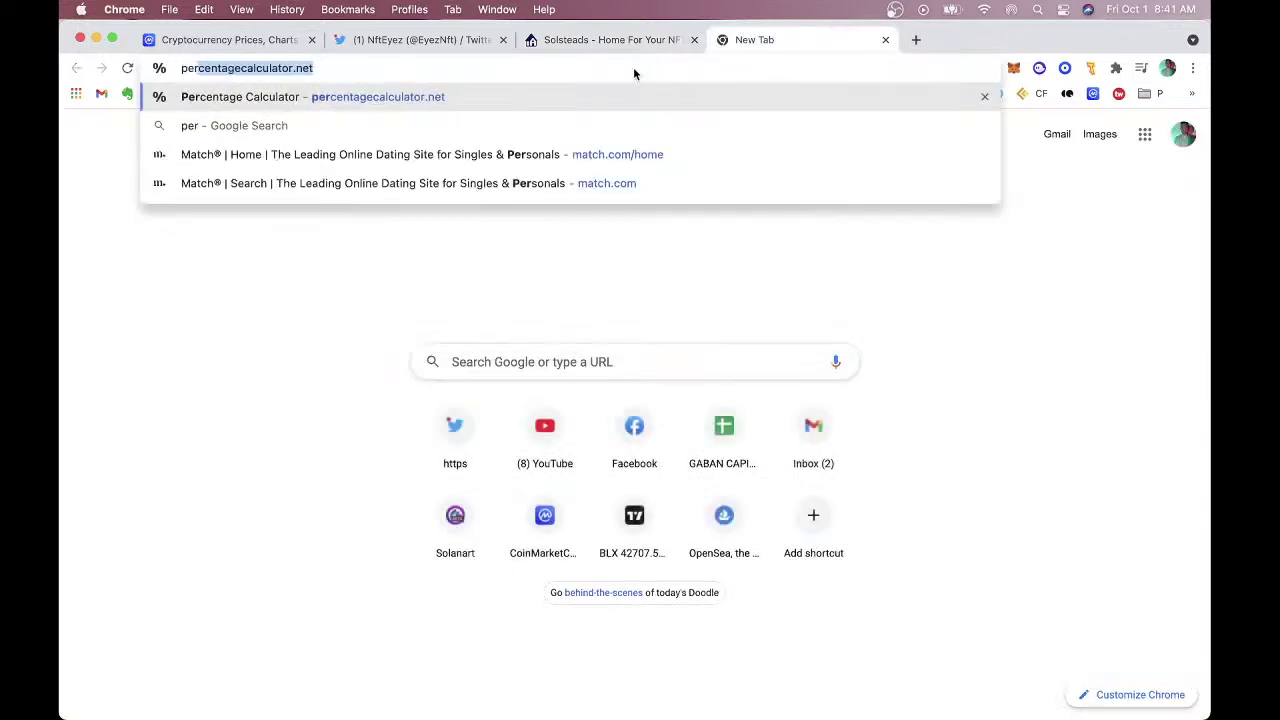
key(Return)
scroll(405, 420, down, 3)
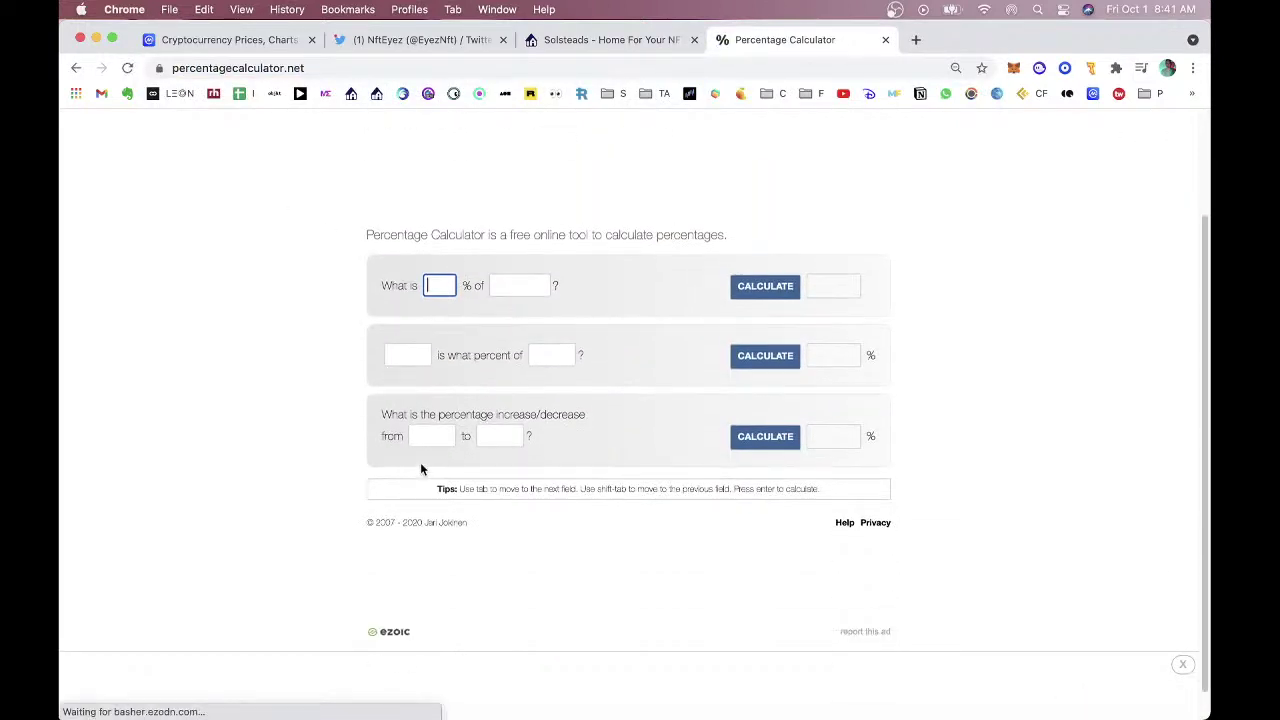
click(429, 435)
text(.25)
key(Tab)
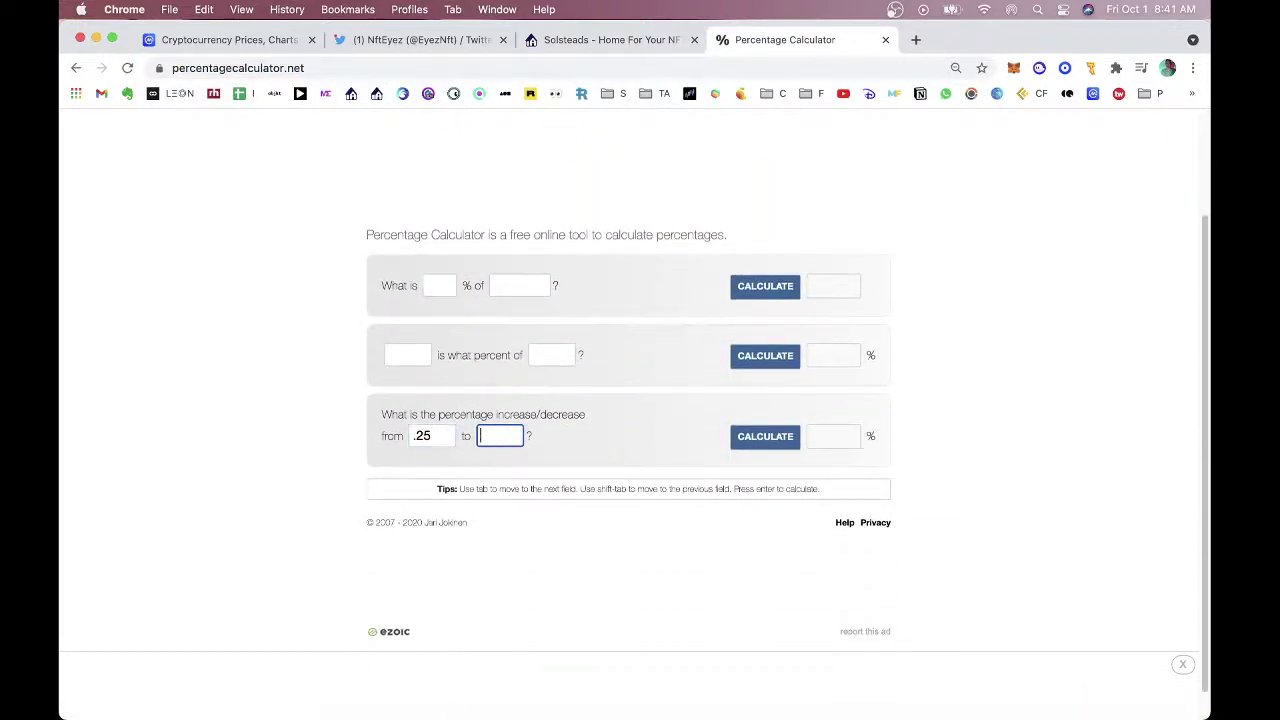
text(32)
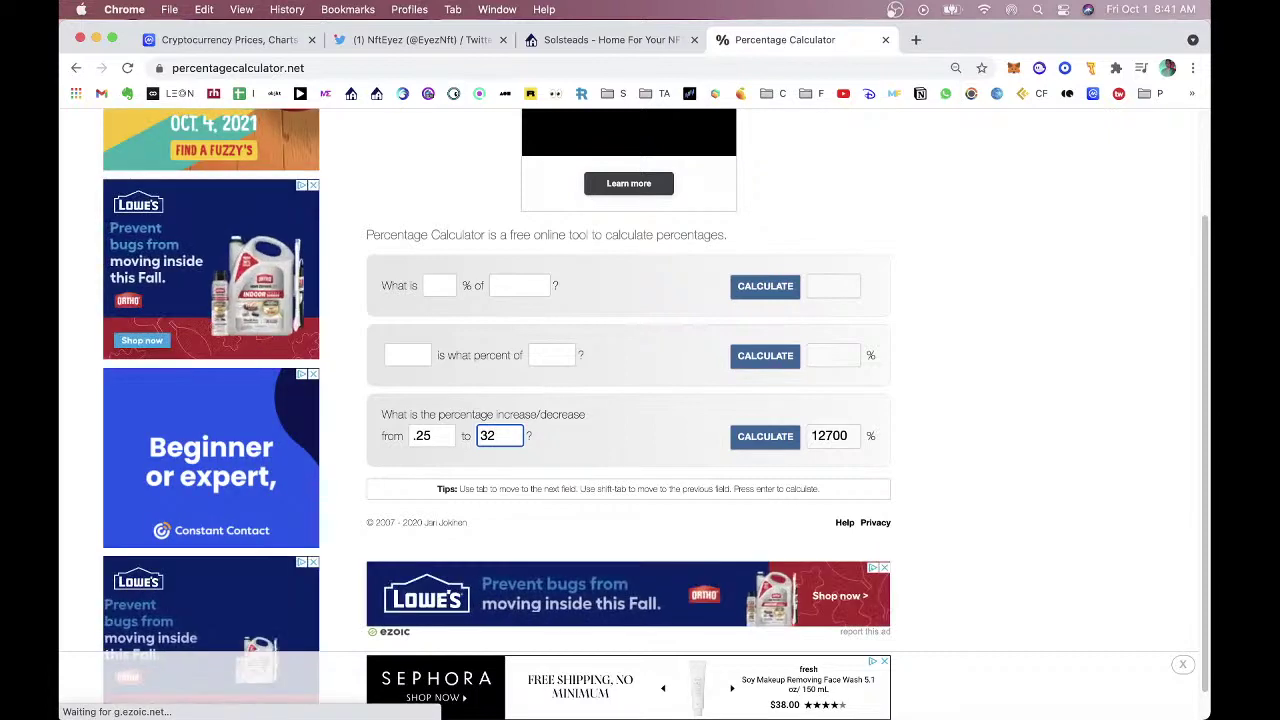
Load DigitalEyes in place of the Solsteads page, search for "solstead" and open the Solsteads Surreal Estate collection.
click(541, 42)
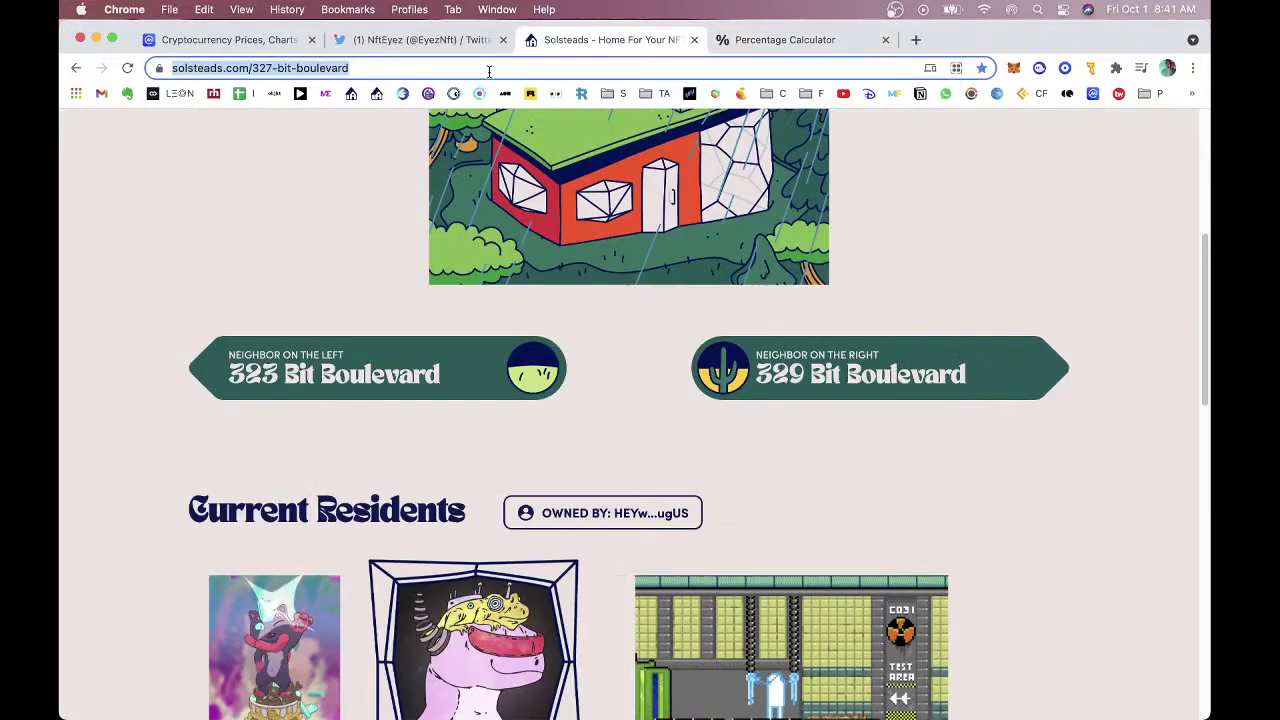
click(428, 93)
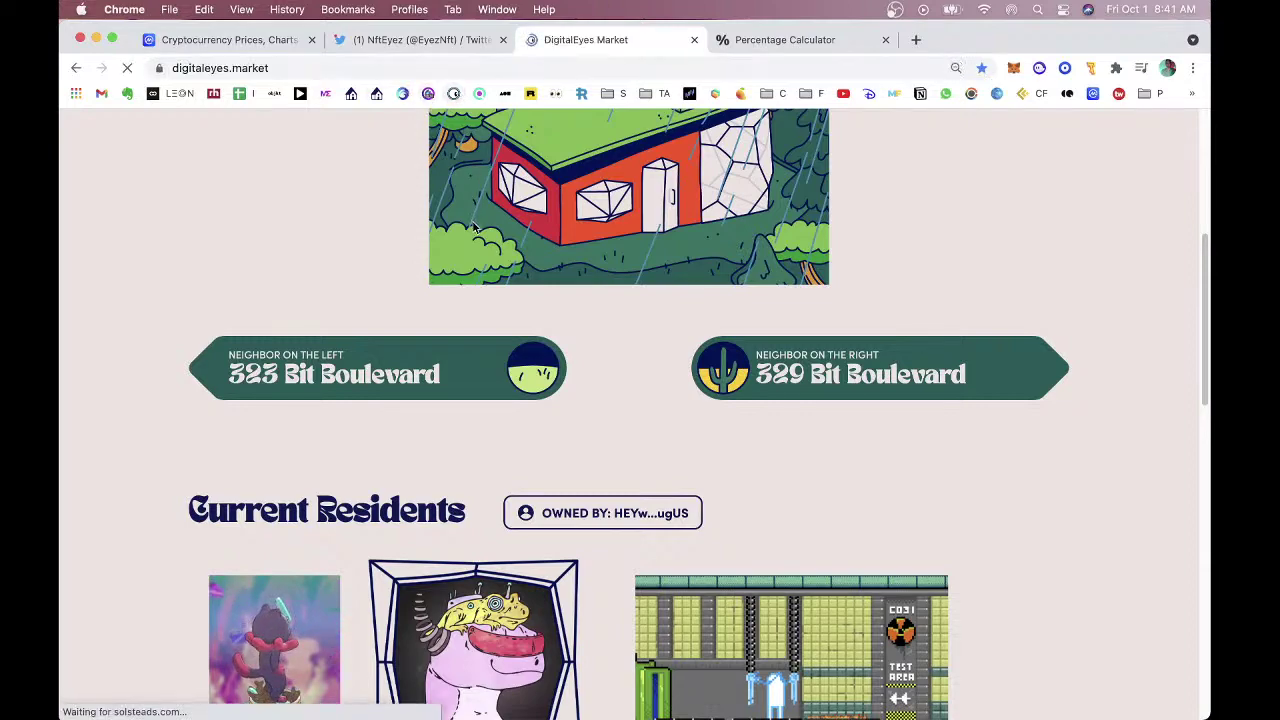
scroll(429, 274, down, 5)
scroll(490, 286, up, 1)
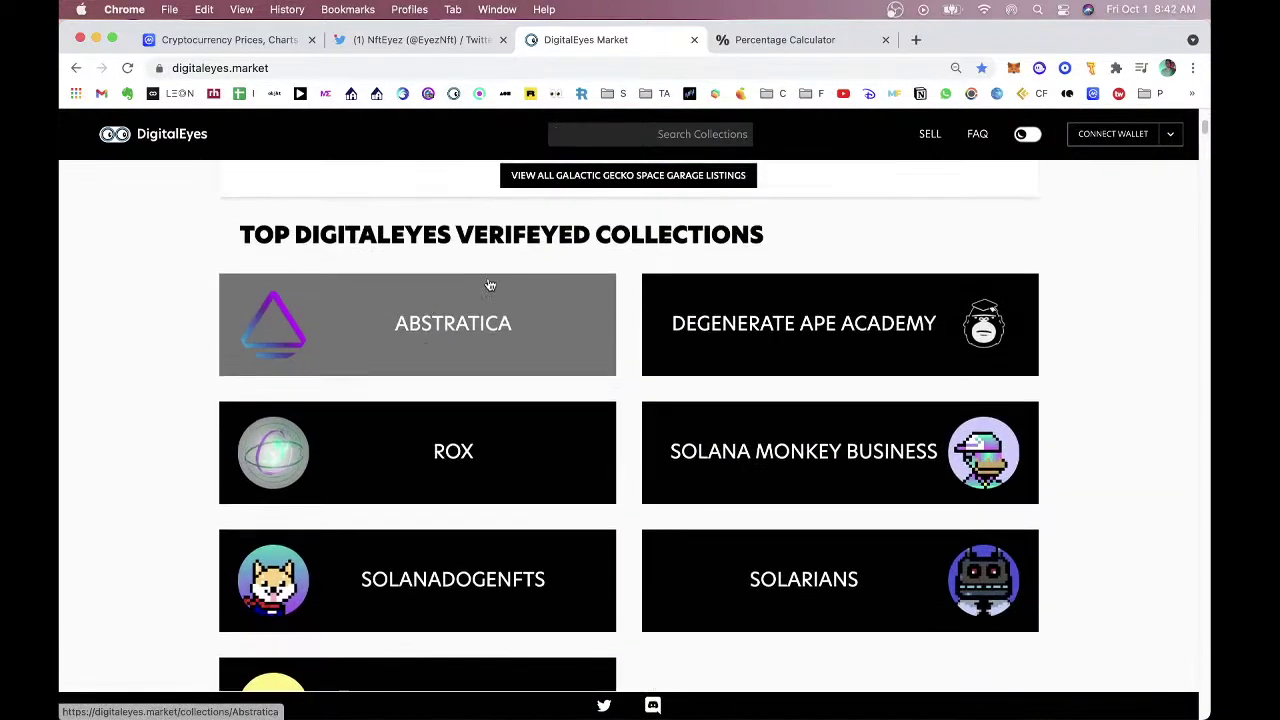
scroll(490, 286, up, 3)
click(596, 130)
text(sols)
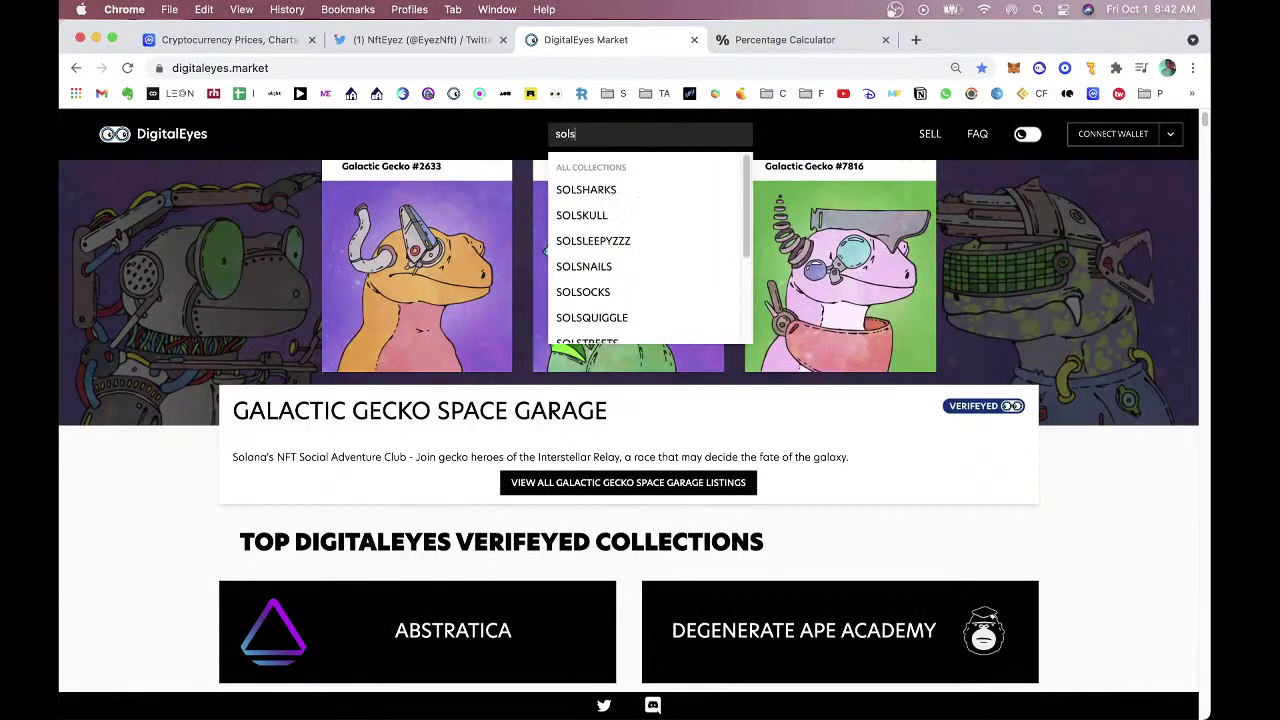
text(tead)
click(606, 192)
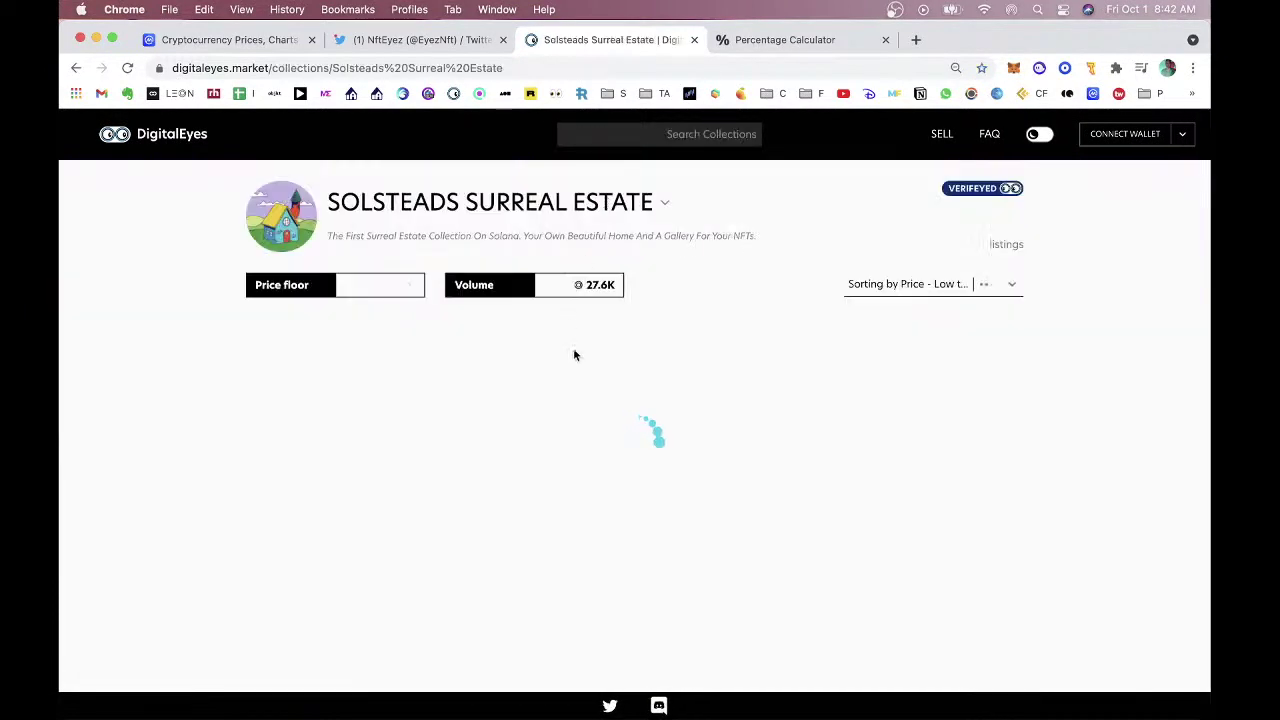
Sort the Solsteads Surreal Estate listings by Price - Low to High and browse the houses and their asking prices.
click(920, 285)
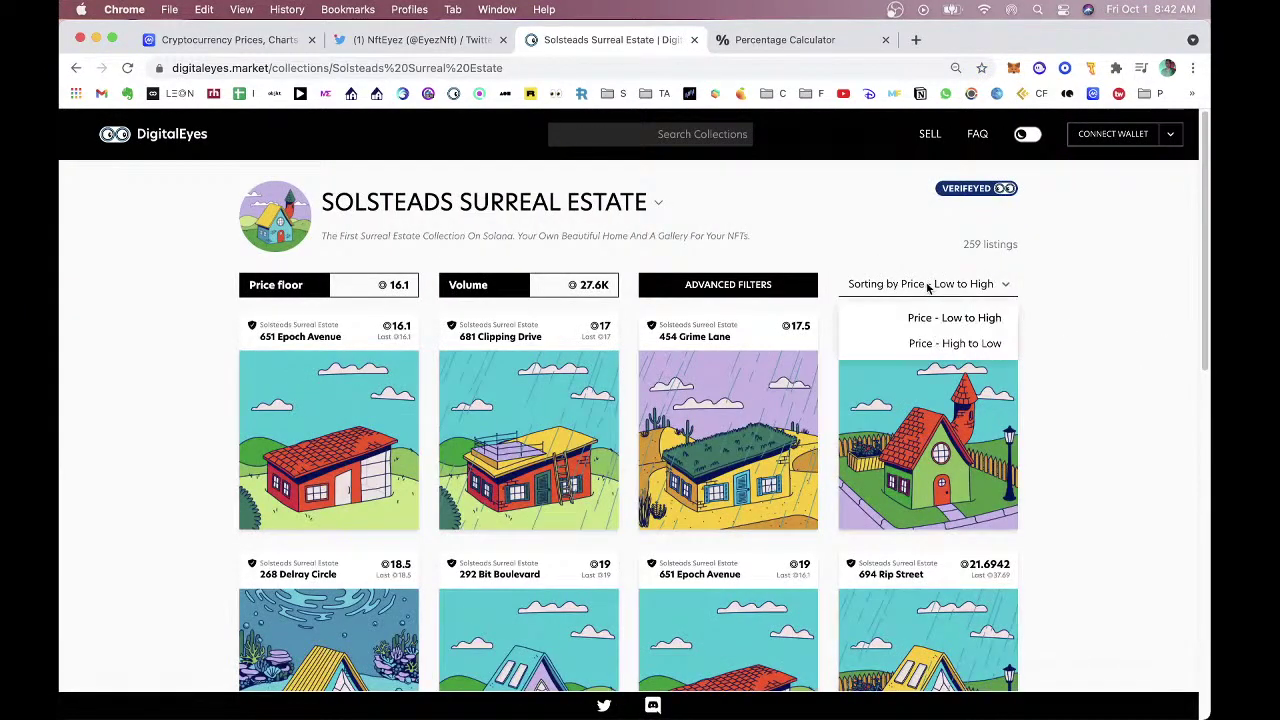
click(971, 316)
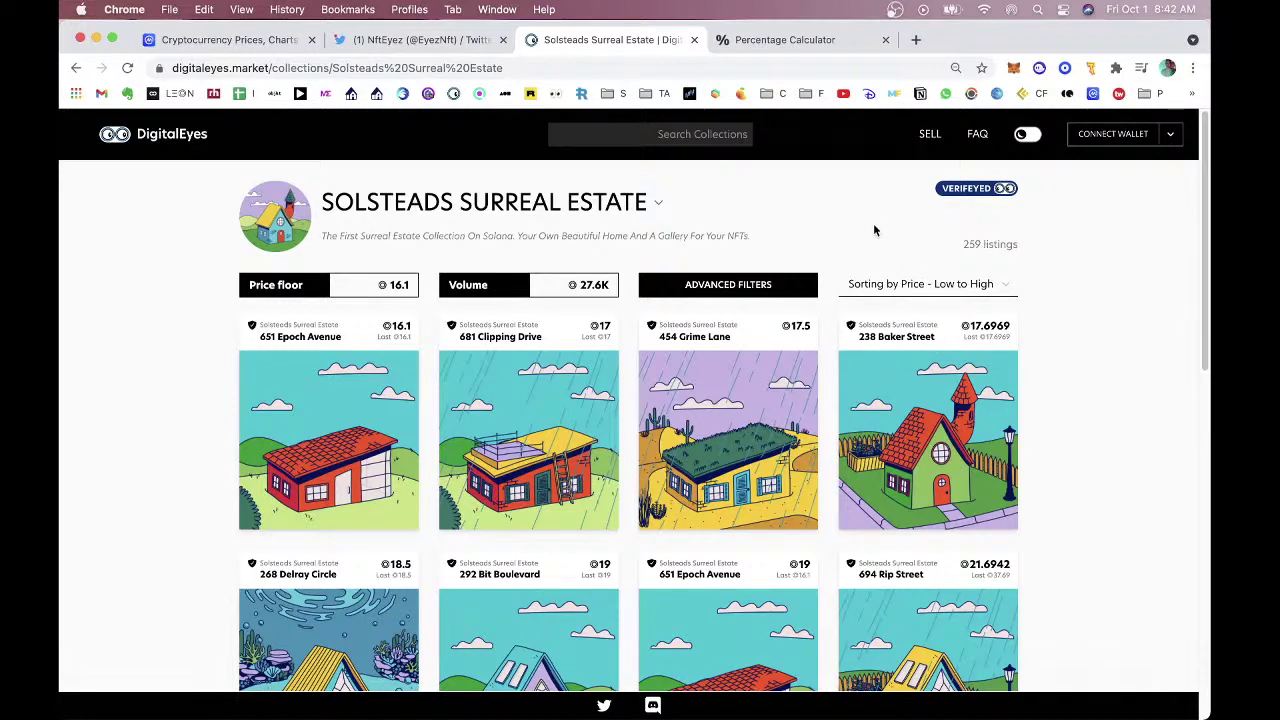
right_click(874, 230)
click(789, 266)
scroll(378, 391, down, 3)
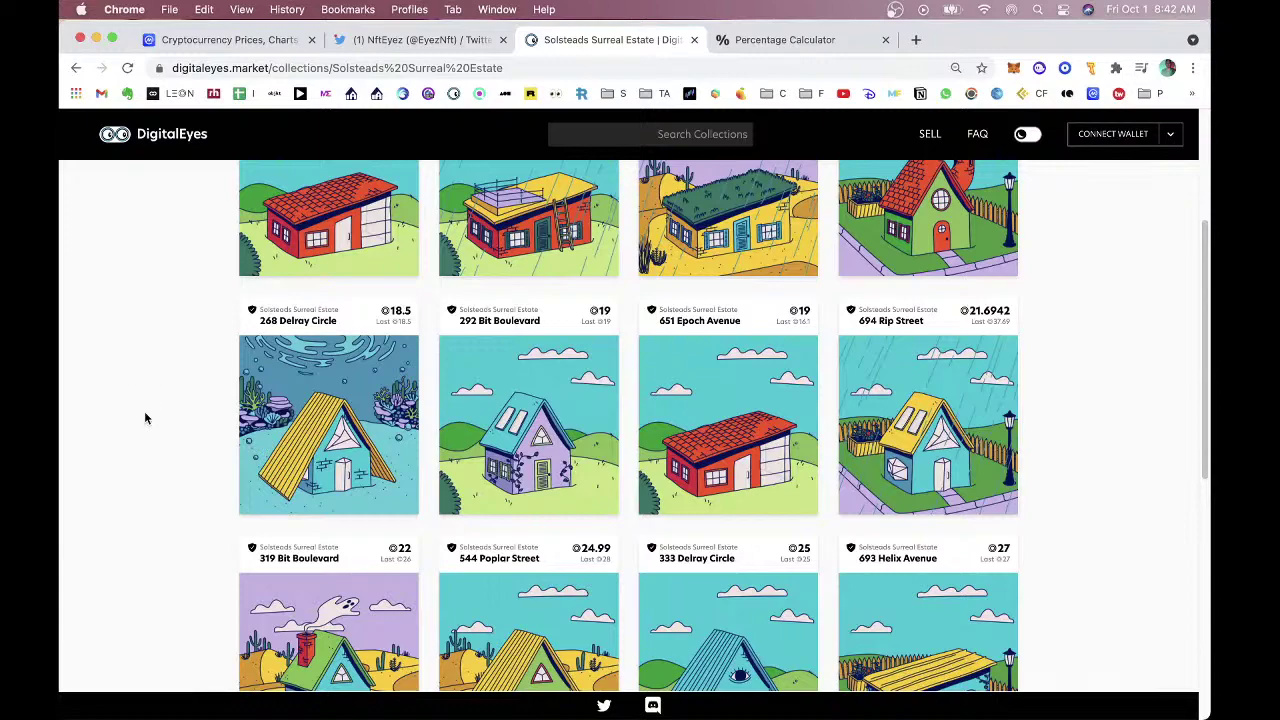
scroll(144, 411, down, 5)
scroll(144, 414, down, 1)
scroll(141, 426, down, 3)
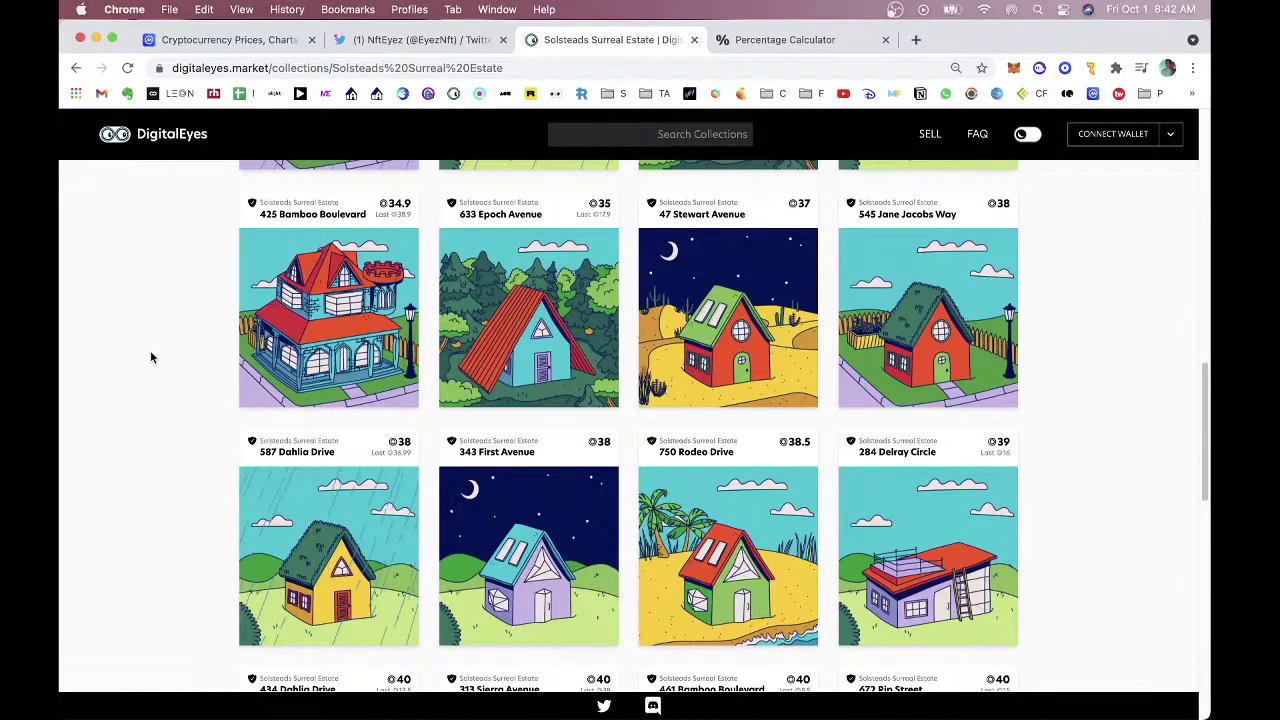
scroll(149, 360, up, 3)
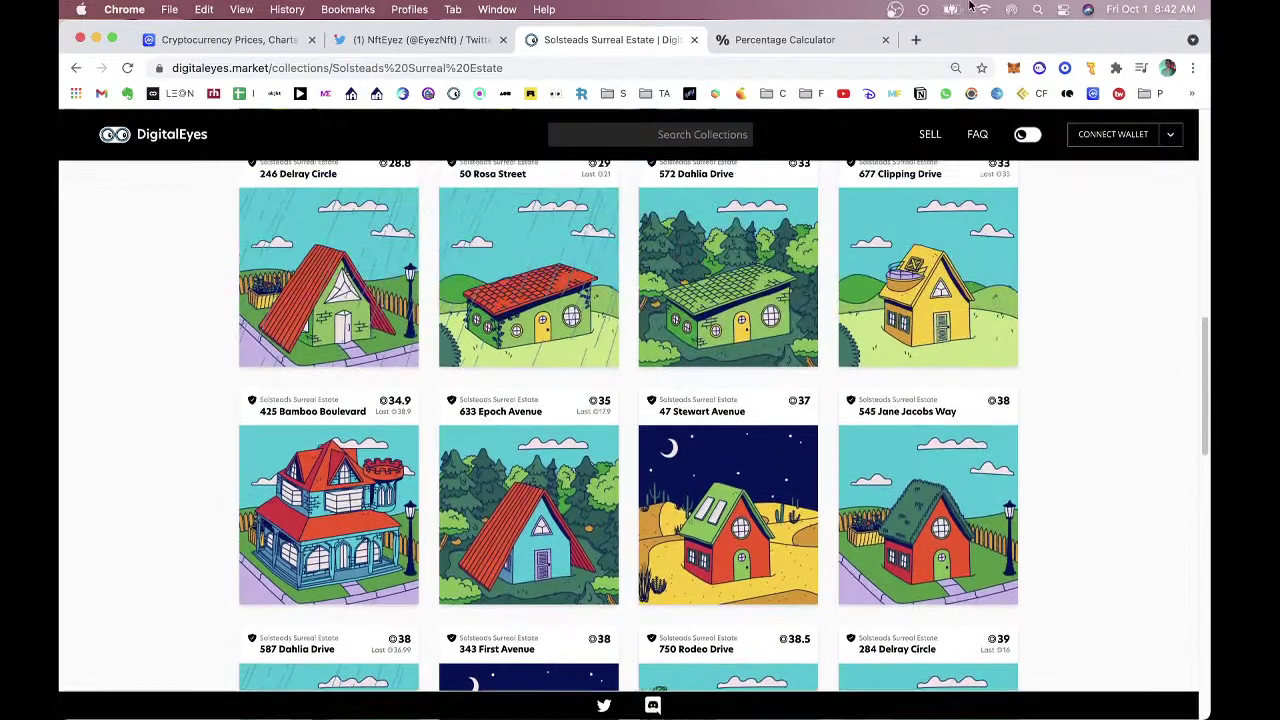
scroll(700, 300, up, 3)
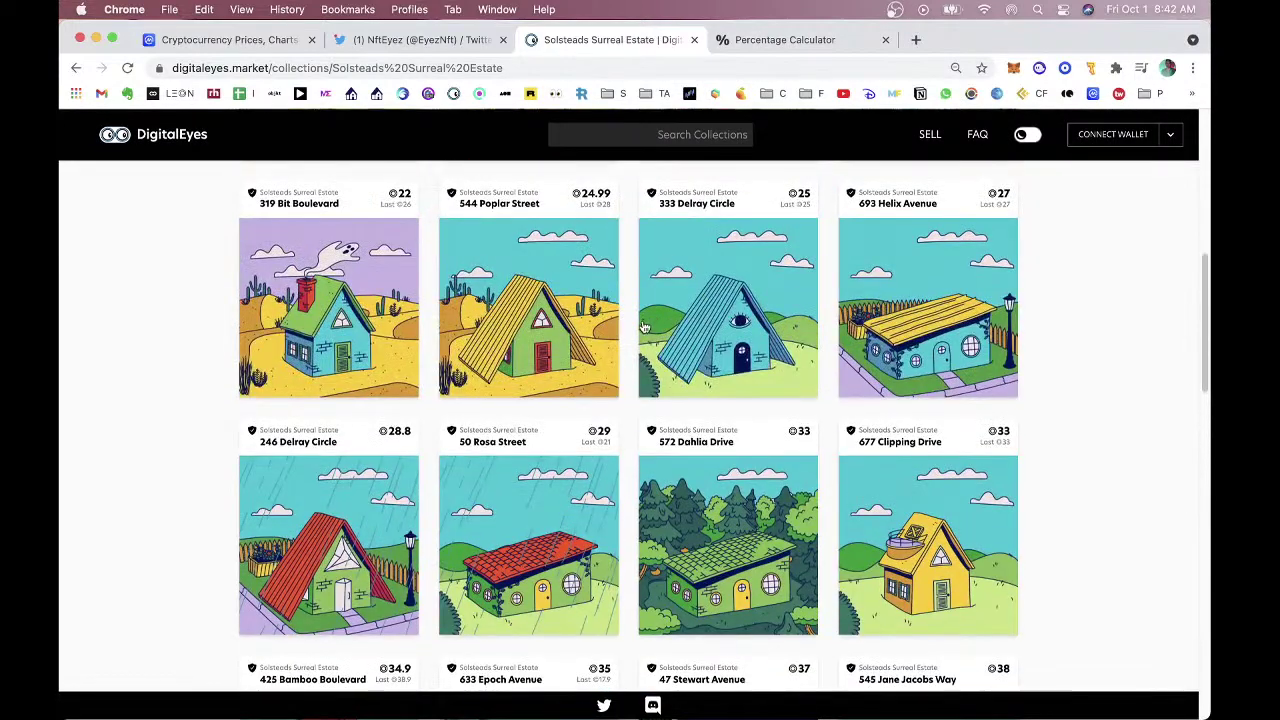
scroll(629, 343, up, 10)
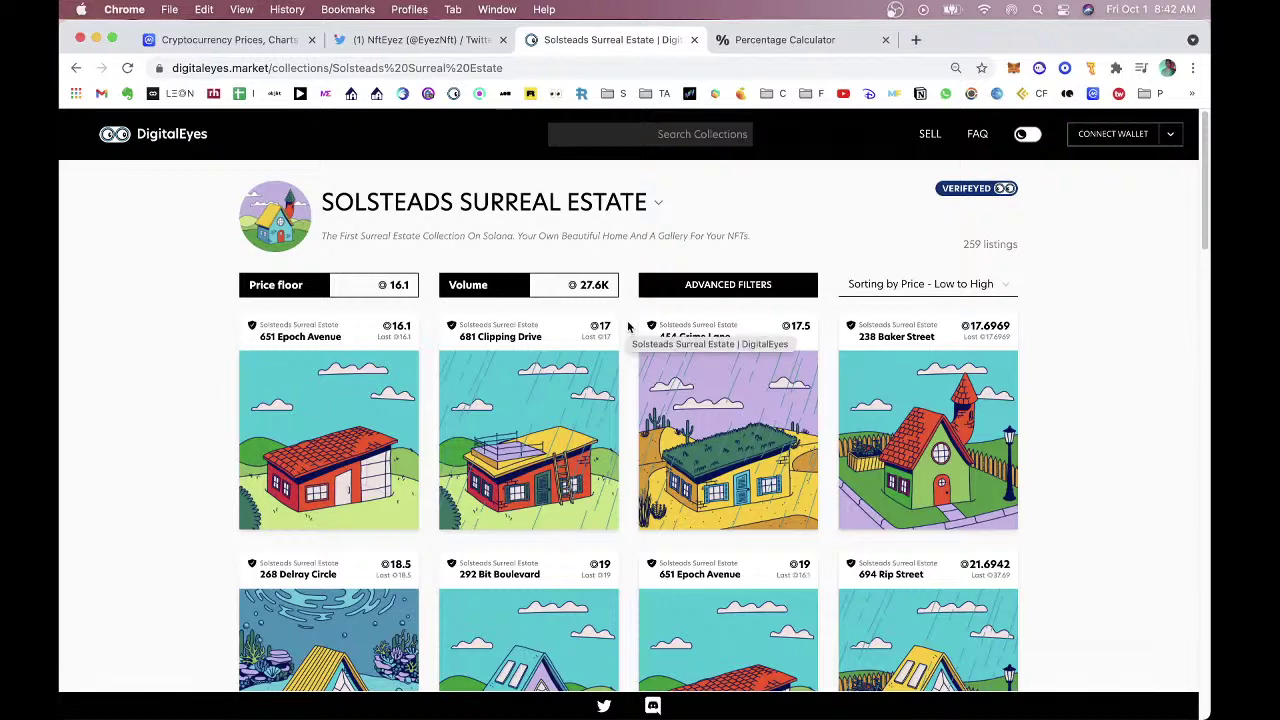
click(945, 284)
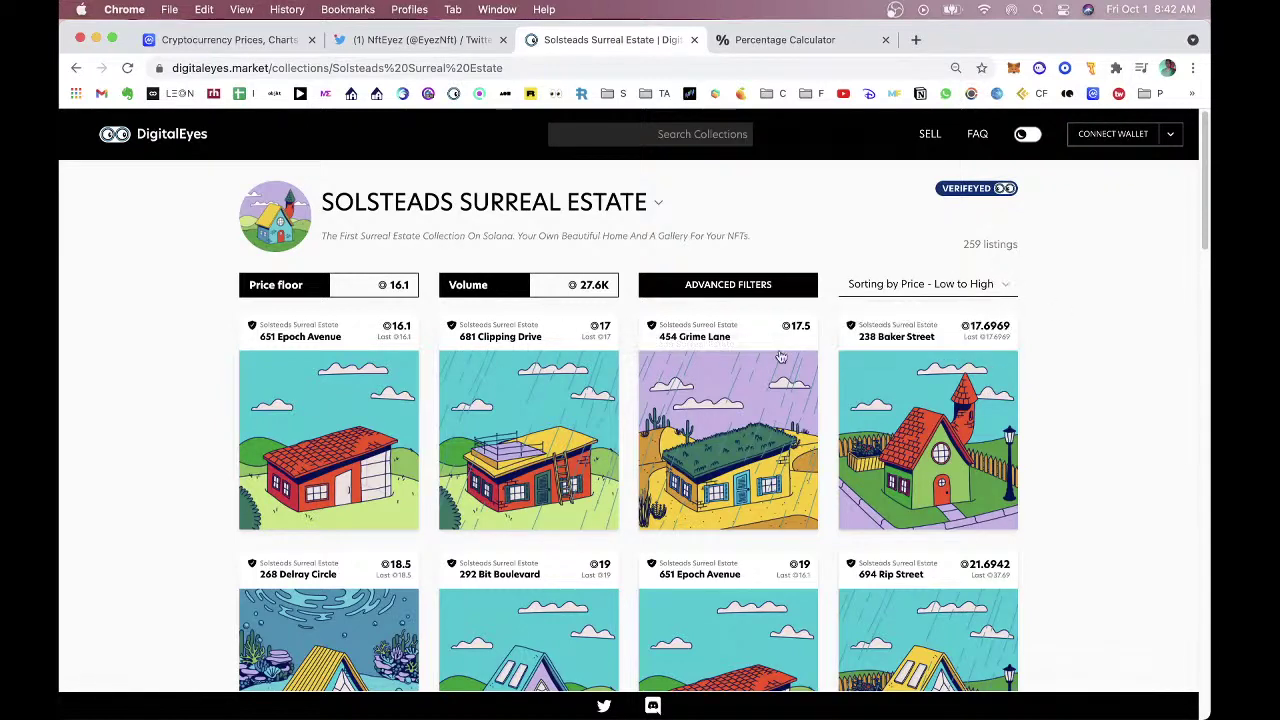
Examine the attributes and sales history of the cheapest 651 Epoch Avenue listing, close it and glance over the collection again.
click(268, 386)
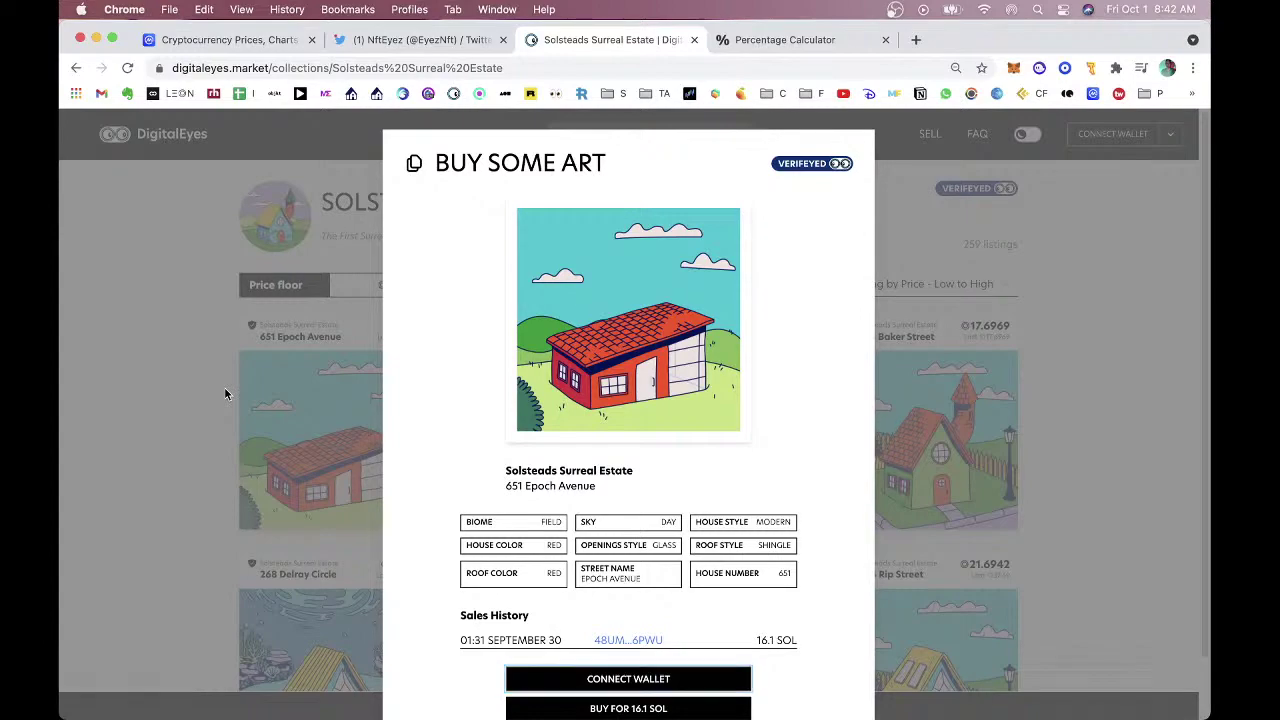
click(225, 388)
right_click(166, 392)
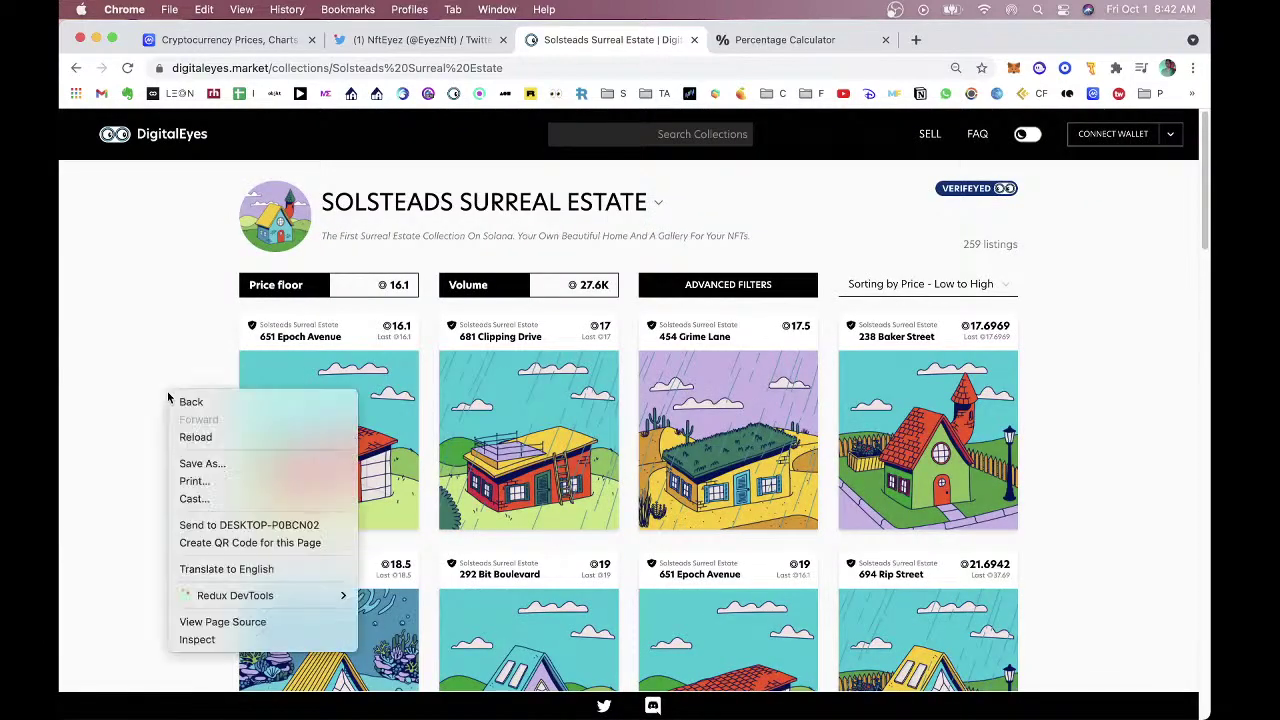
click(144, 388)
scroll(144, 388, down, 5)
scroll(144, 392, up, 5)
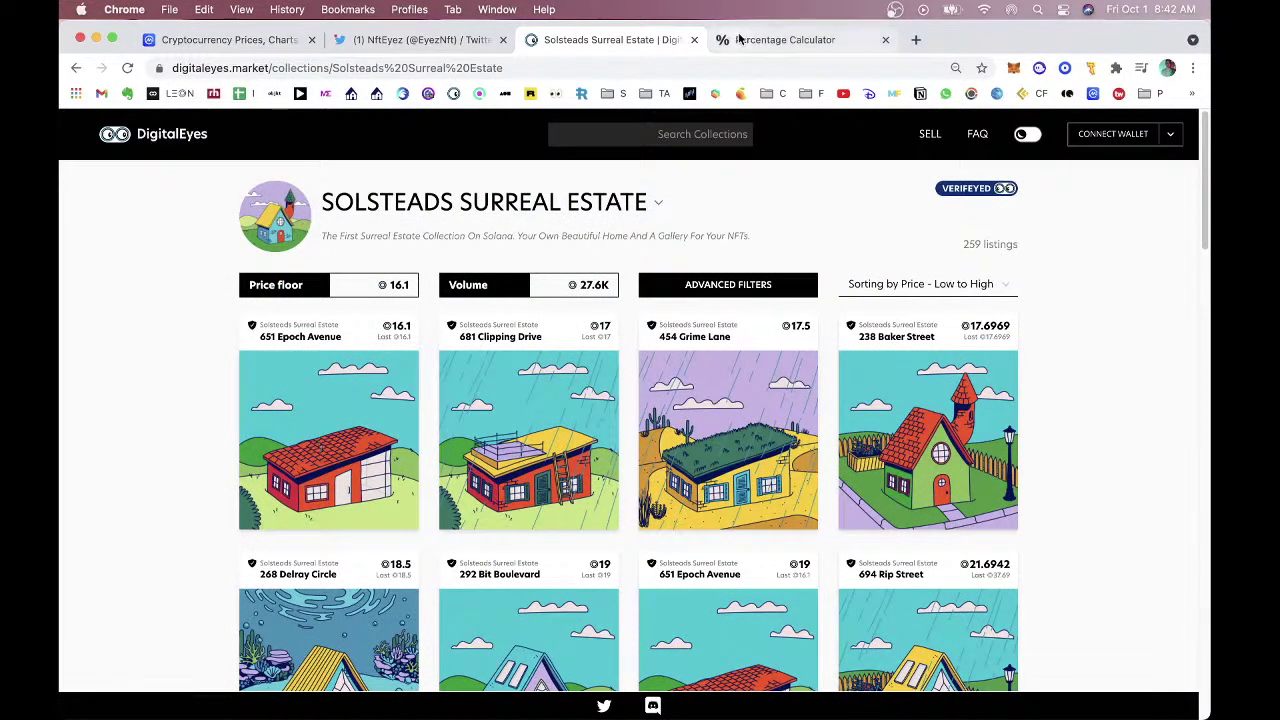
Move the NFT portfolio spreadsheet into the main browser window beside CoinMarketCap and go to the SolStead rows on the NFTs sheet.
click(366, 40)
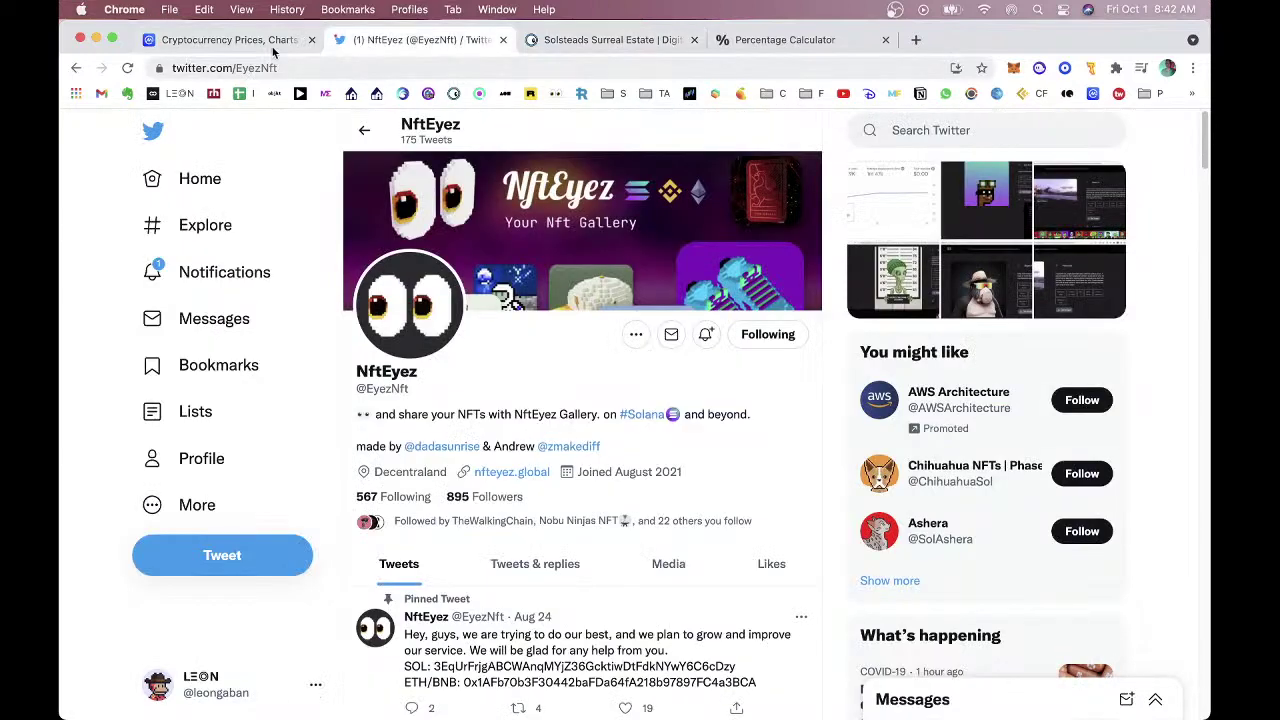
click(225, 40)
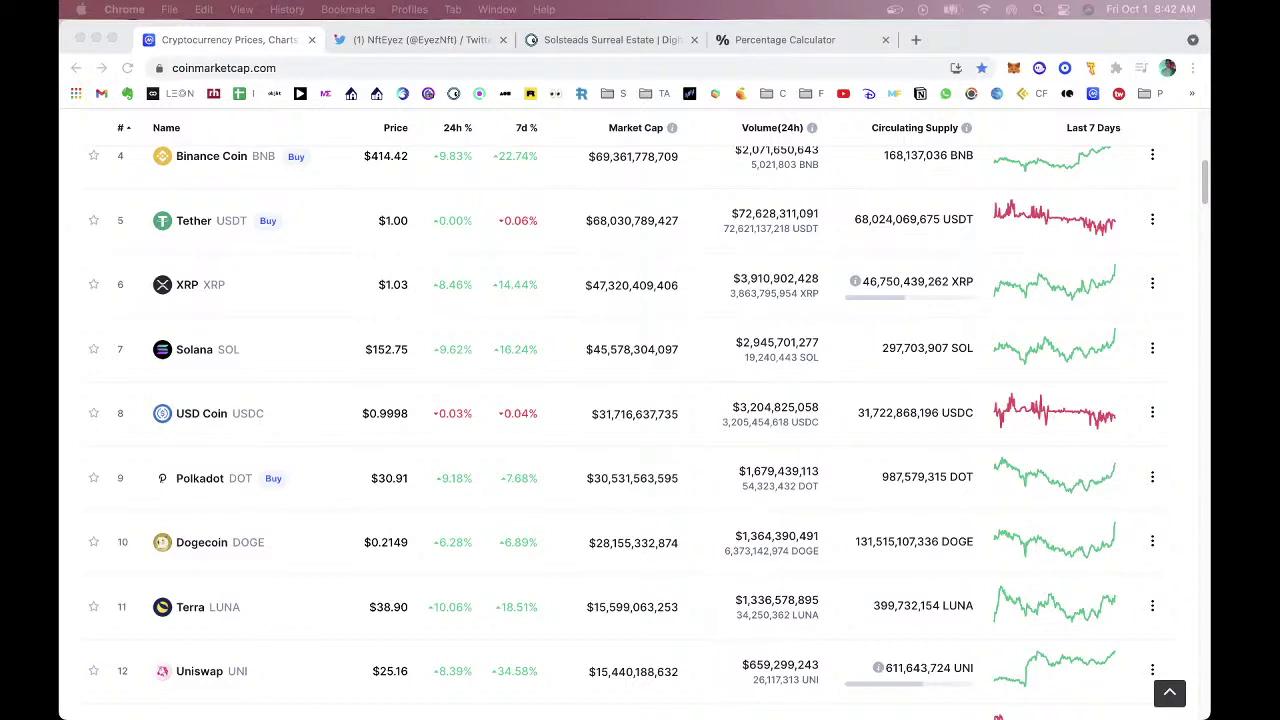
key(ctrl+Right)
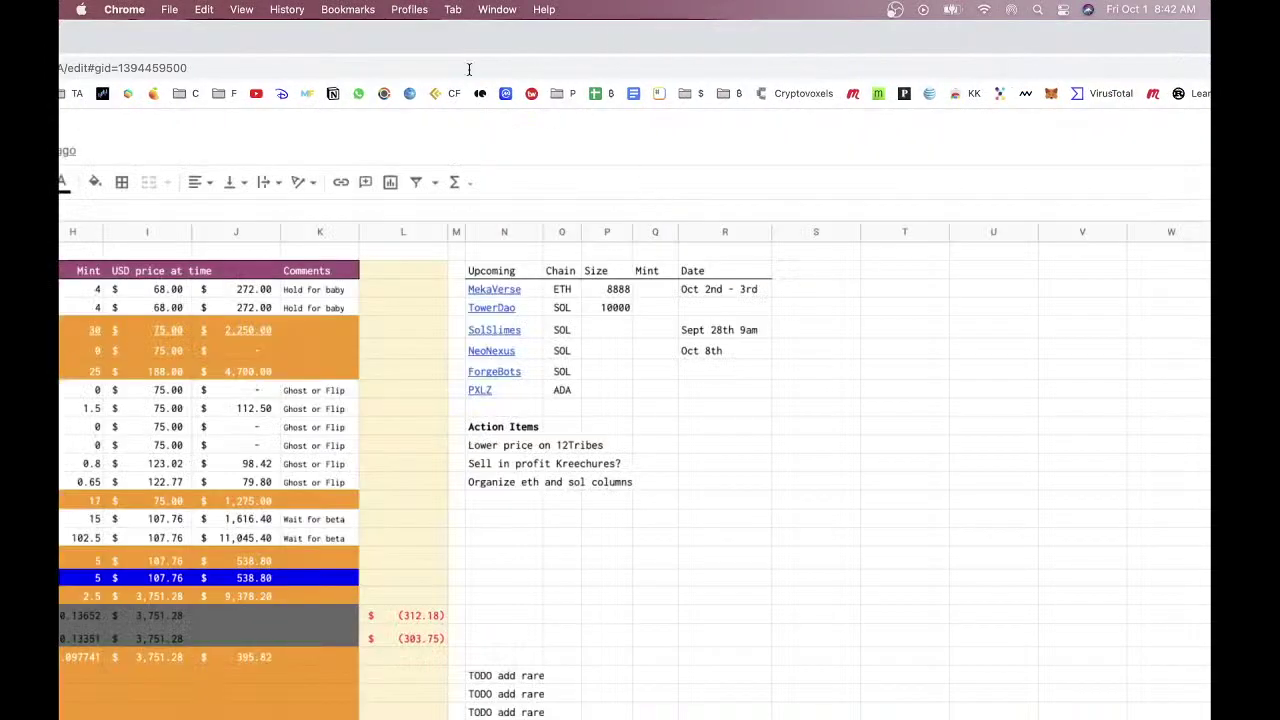
key(ctrl+super+f)
drag(252, 144, 420, 40)
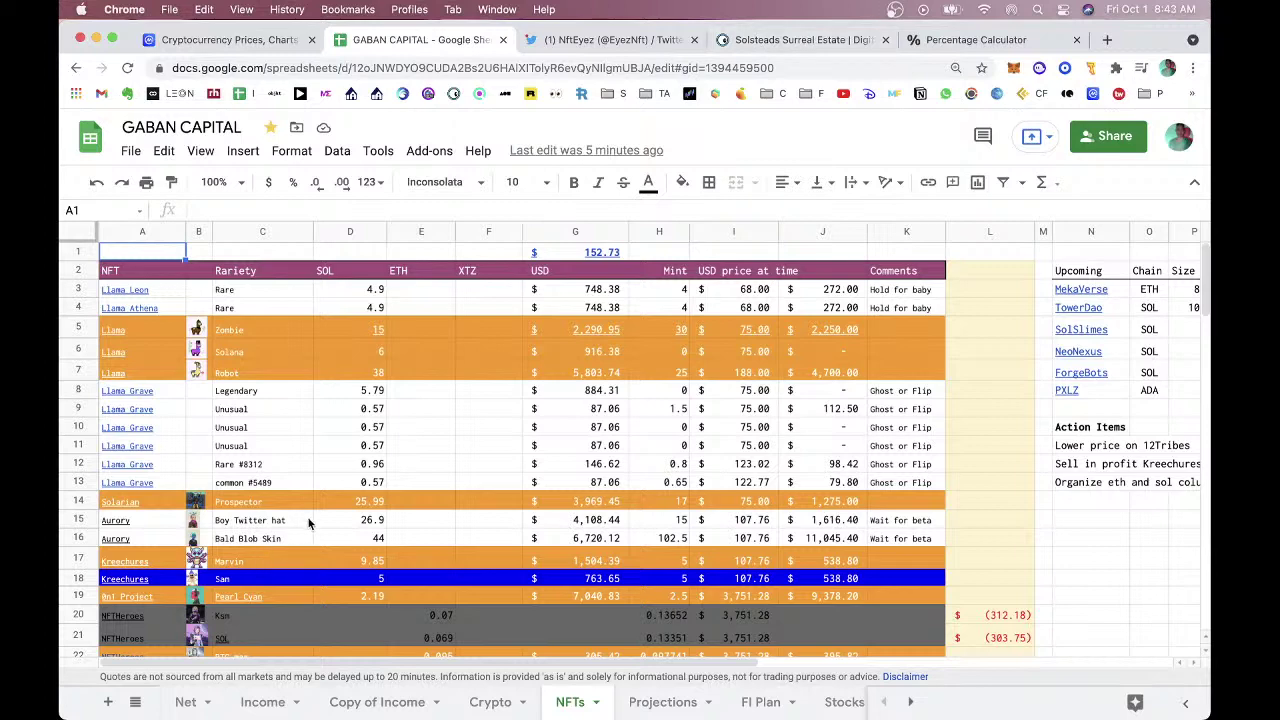
scroll(320, 496, down, 3)
scroll(445, 513, down, 10)
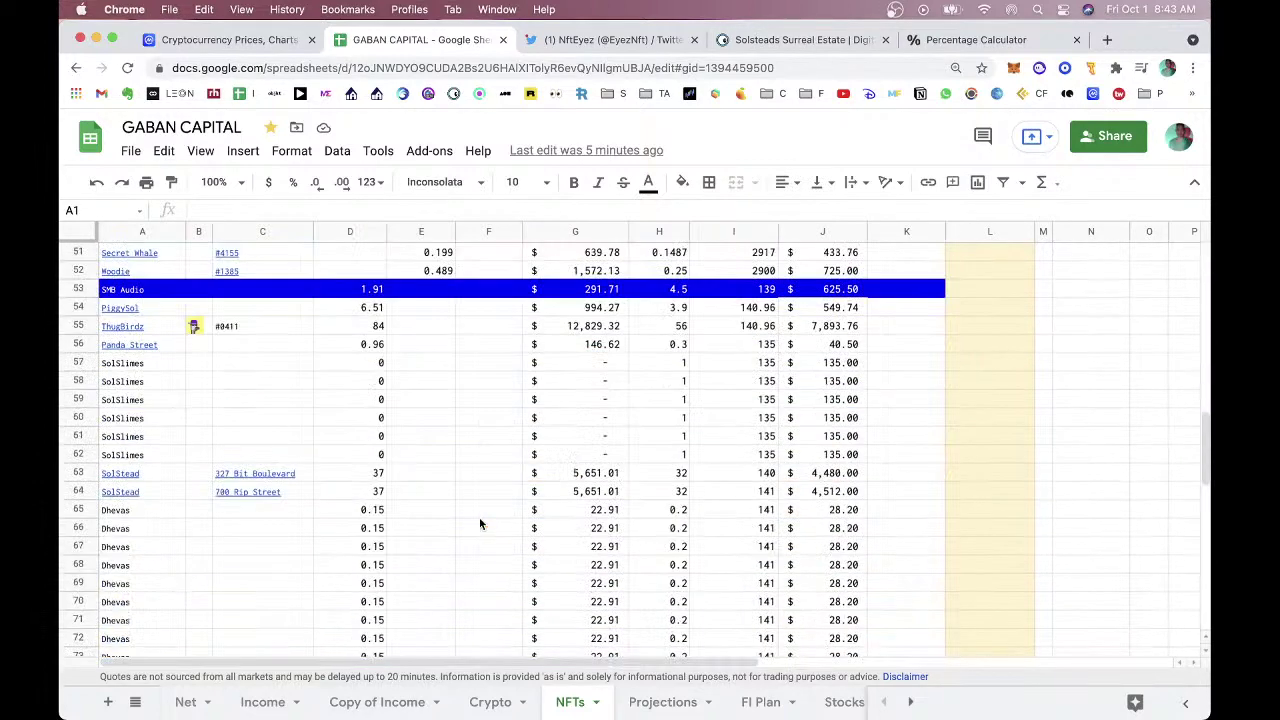
Set the SOL value to 16 for both SolStead rows, 327 Bit Boulevard and 700 Rip Street, and select the two rows.
click(378, 479)
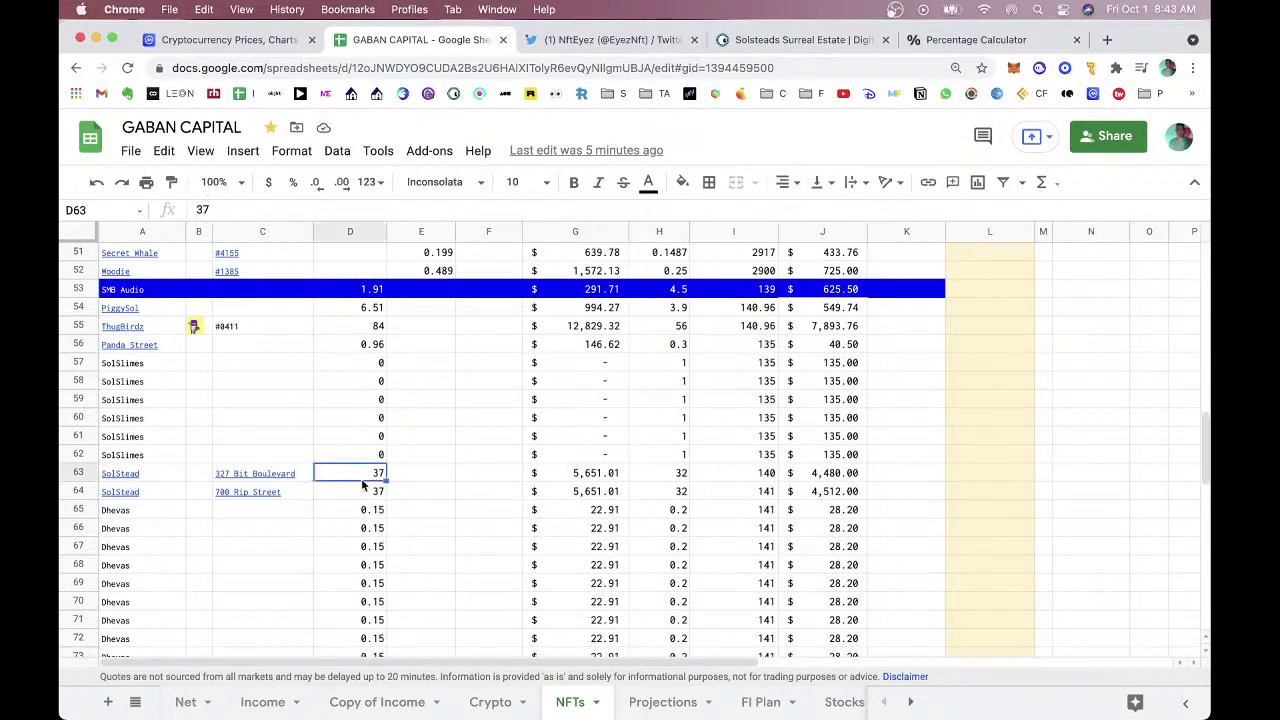
text(16)
key(Return)
text(16)
key(Tab)
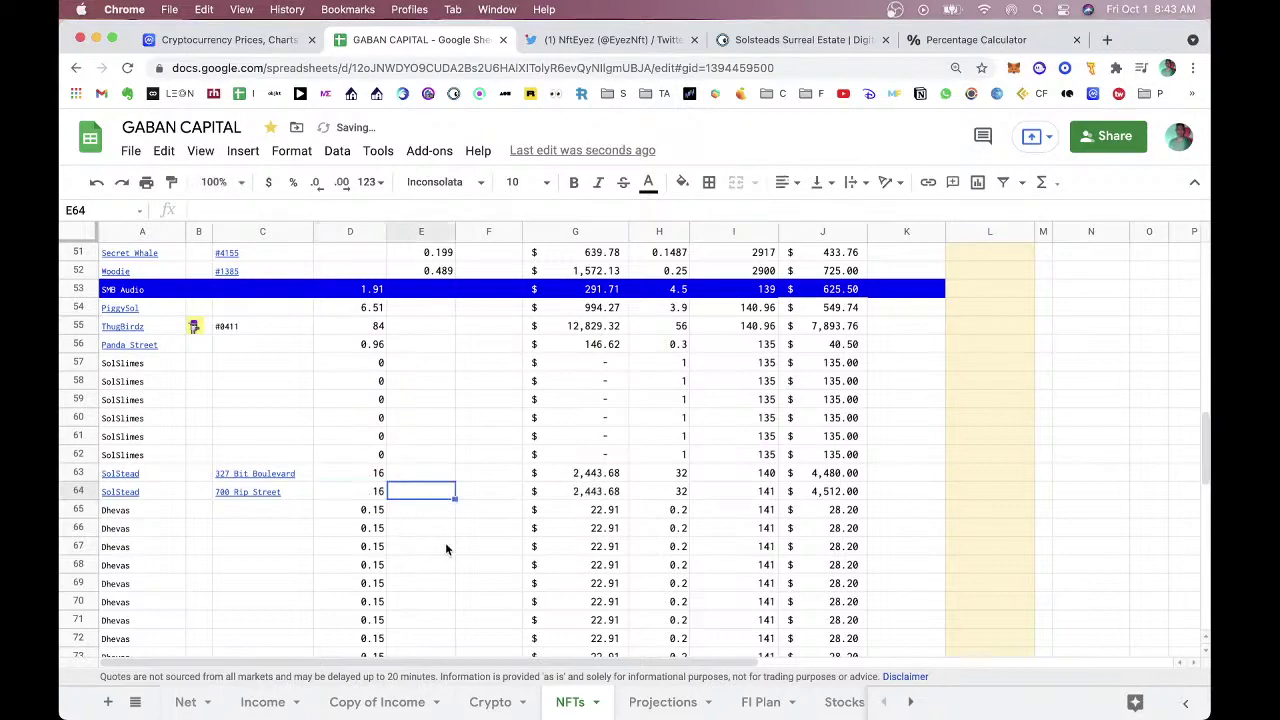
click(593, 350)
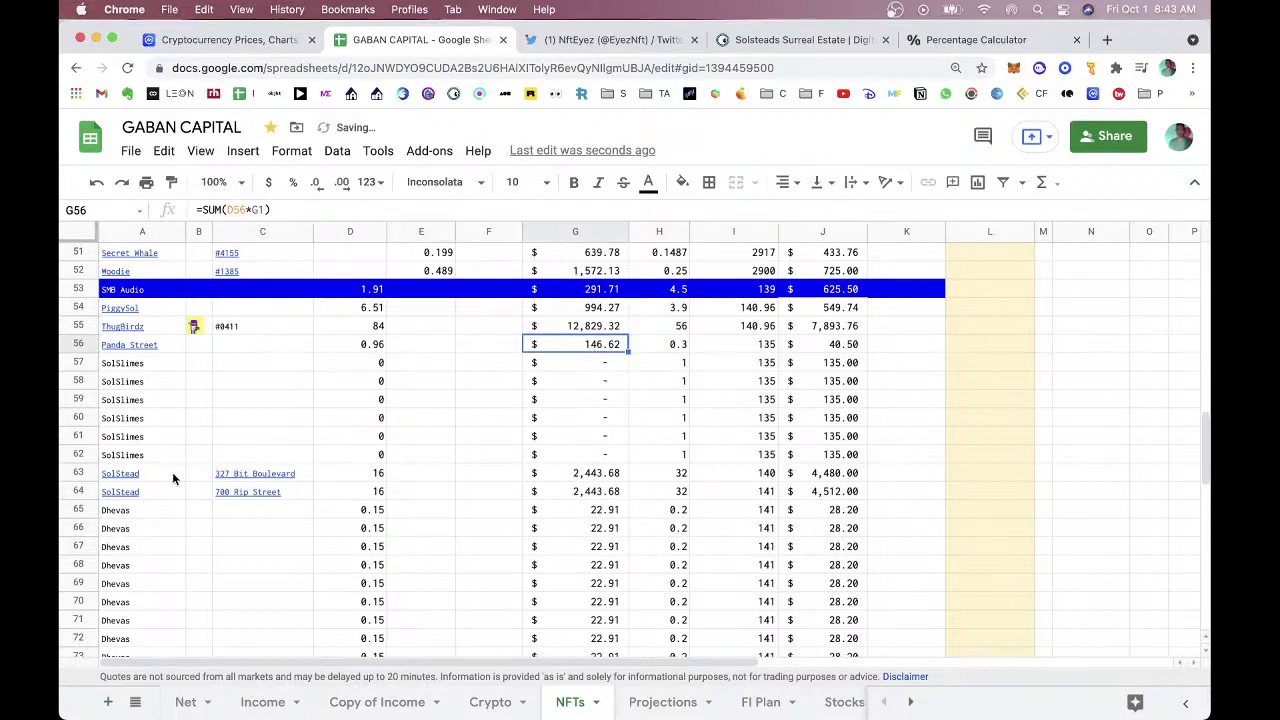
drag(165, 474, 872, 494)
Return to the Solsteads Surreal Estate collection, examine the cheapest 651 Epoch Avenue listing's attributes and sales history, and close it.
click(748, 41)
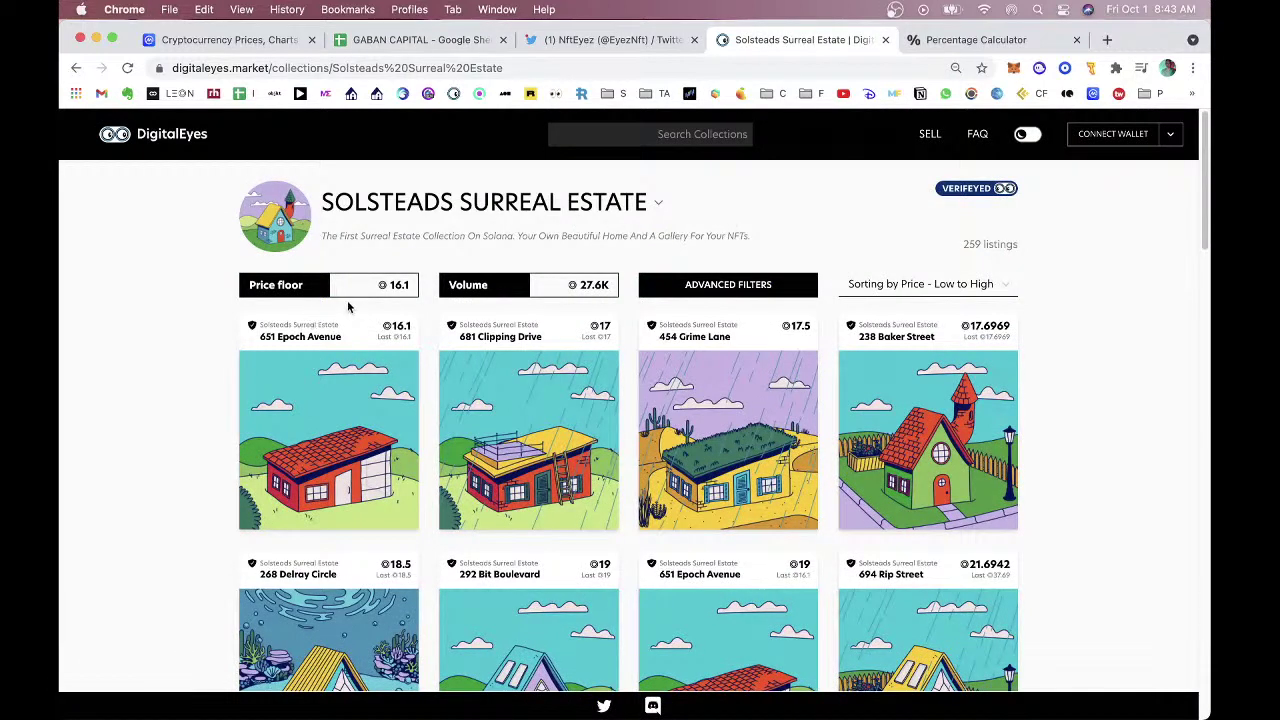
scroll(346, 320, down, 2)
click(349, 361)
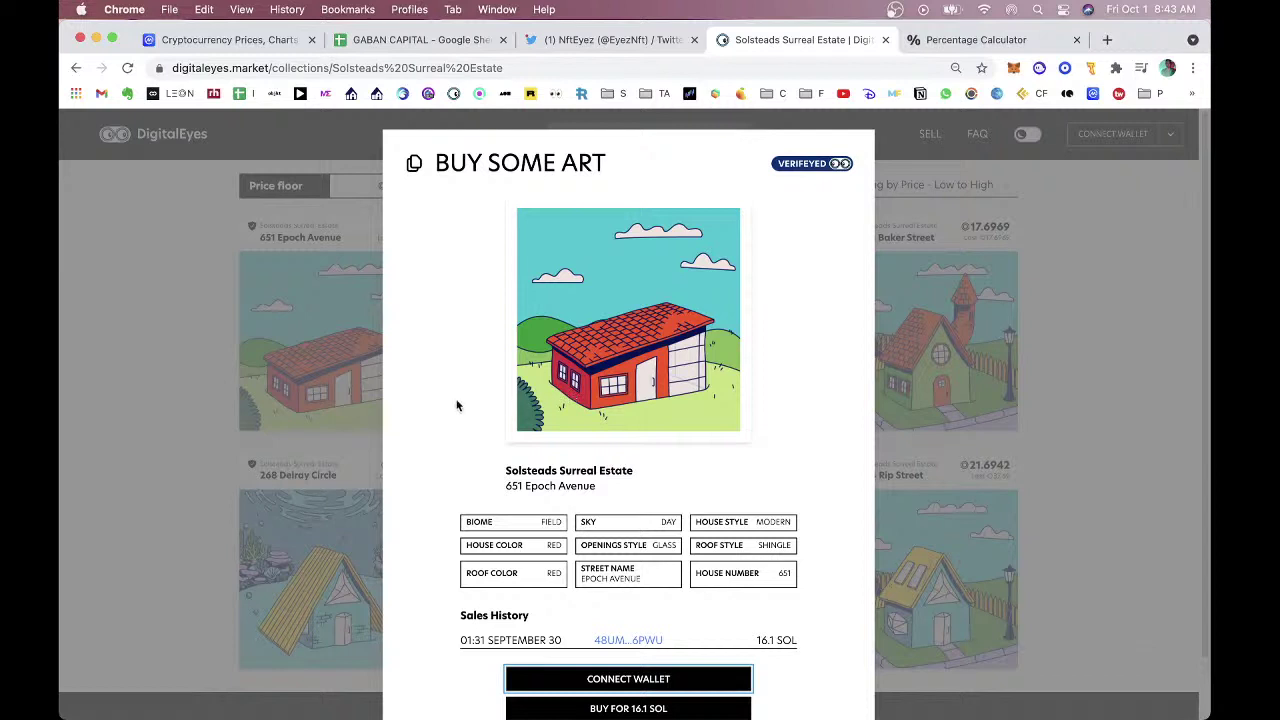
scroll(433, 400, down, 2)
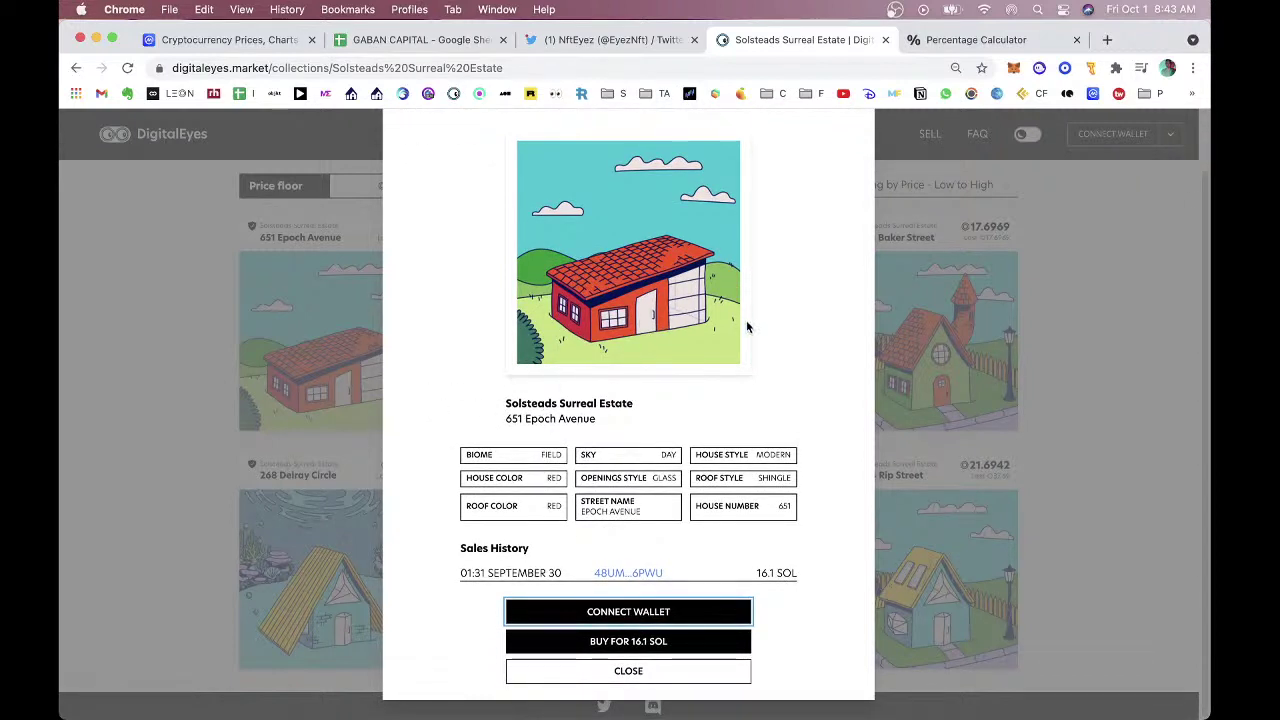
click(804, 310)
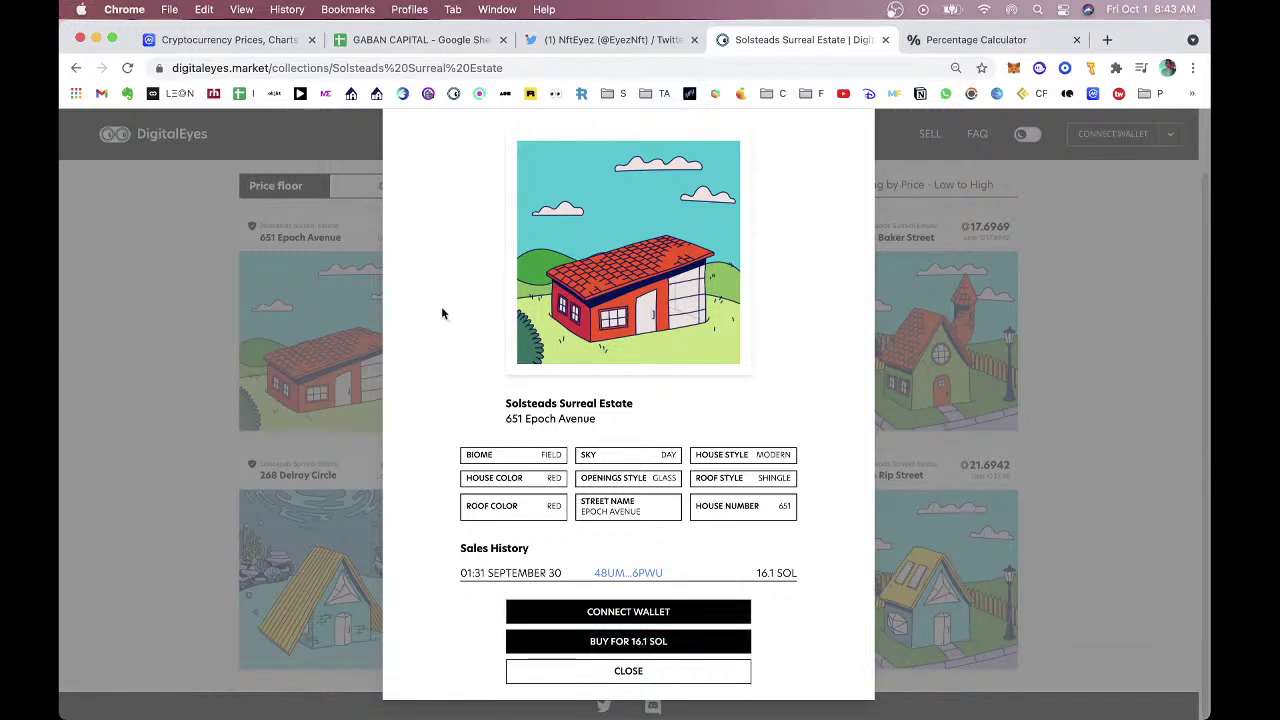
scroll(442, 313, up, 2)
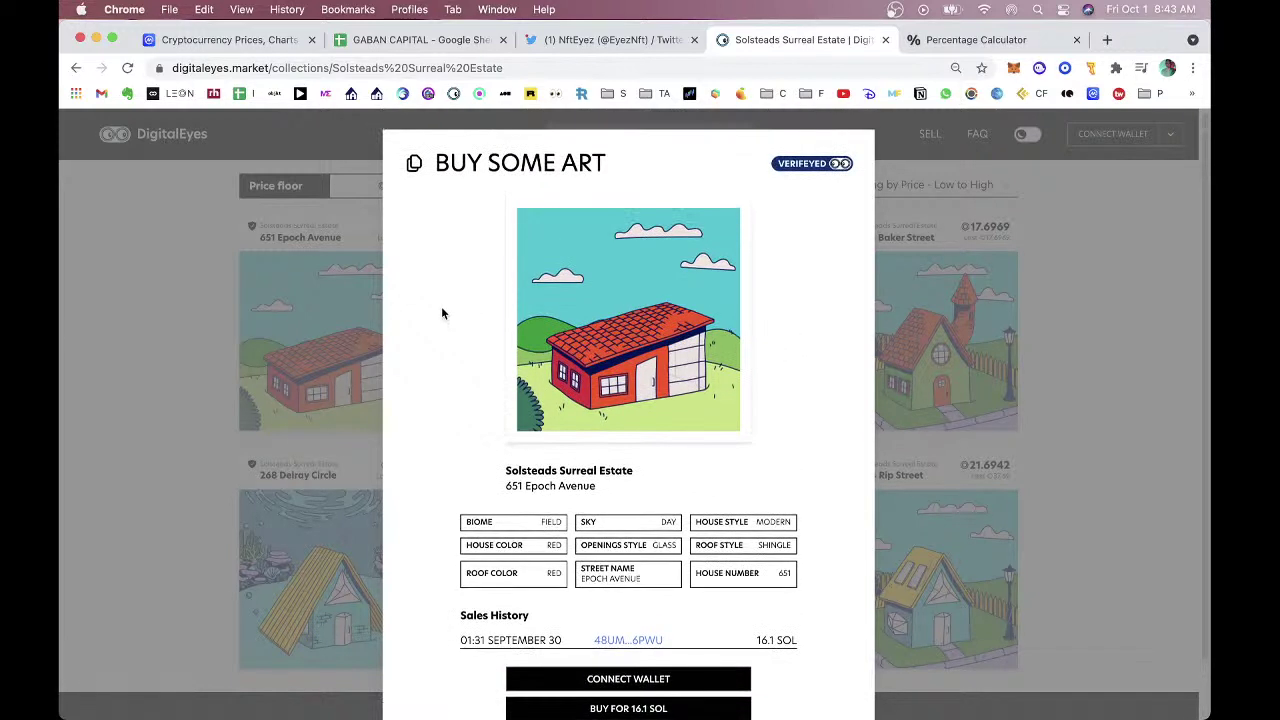
click(117, 353)
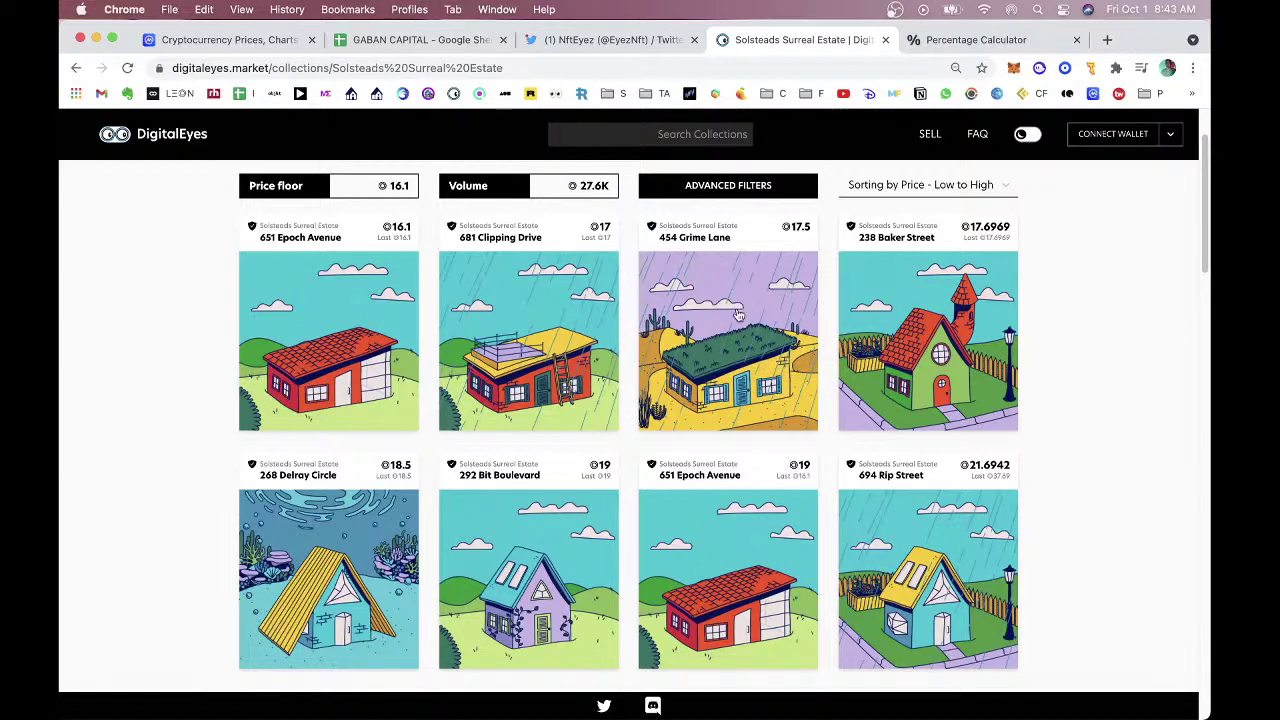
Compare the asking and last sale prices of the Solsteads houses further down the collection and return to its start.
scroll(717, 358, down, 3)
scroll(716, 356, up, 1)
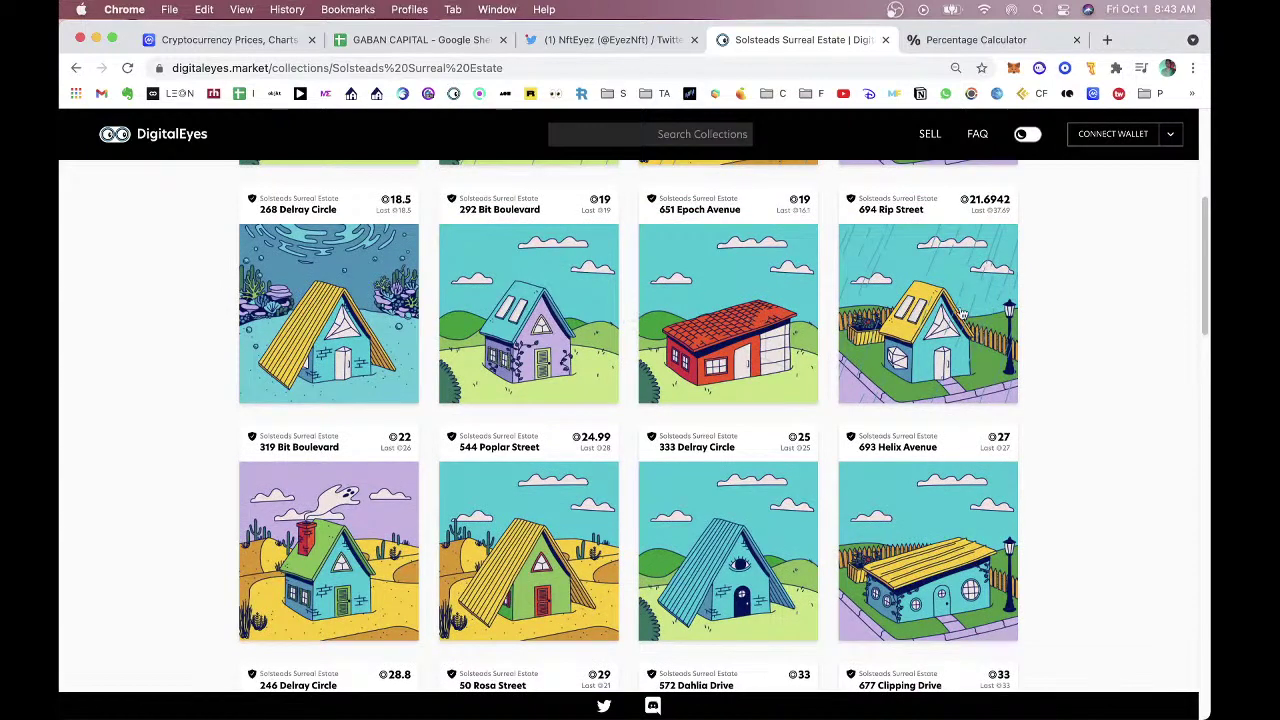
scroll(957, 268, up, 1)
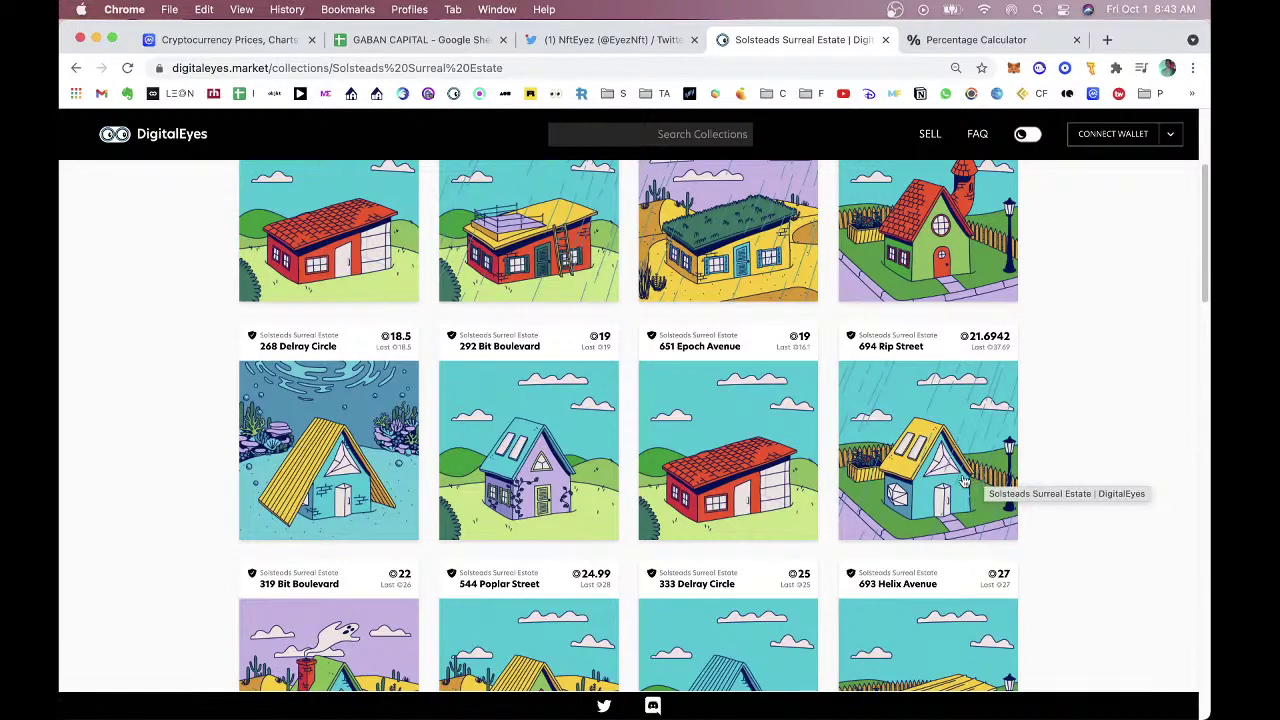
scroll(1035, 472, down, 1)
scroll(1035, 472, down, 2)
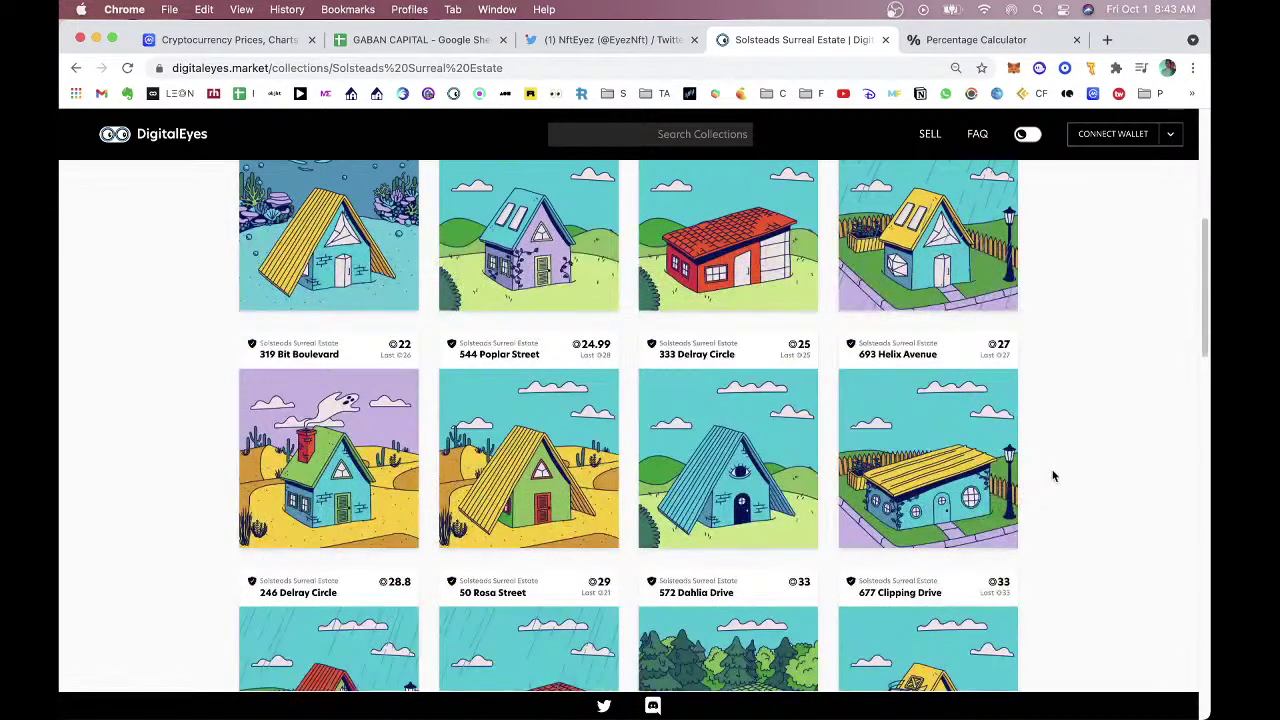
scroll(1053, 477, down, 1)
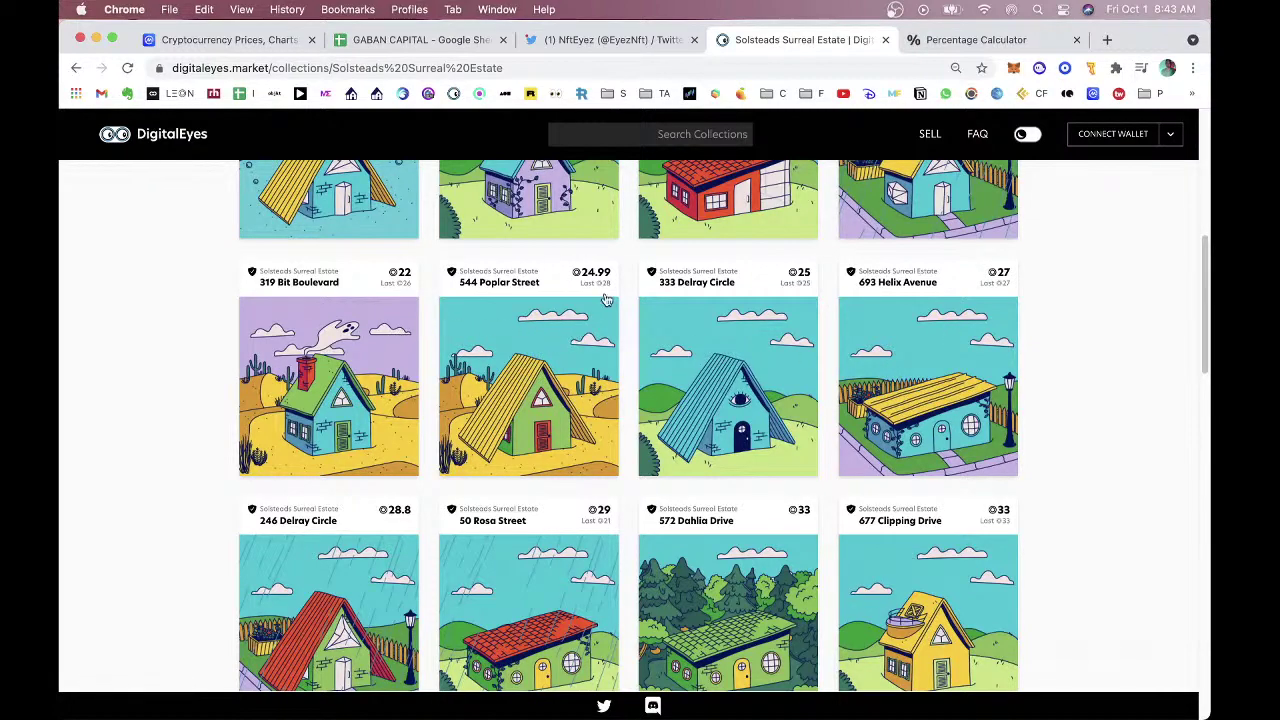
scroll(548, 370, down, 7)
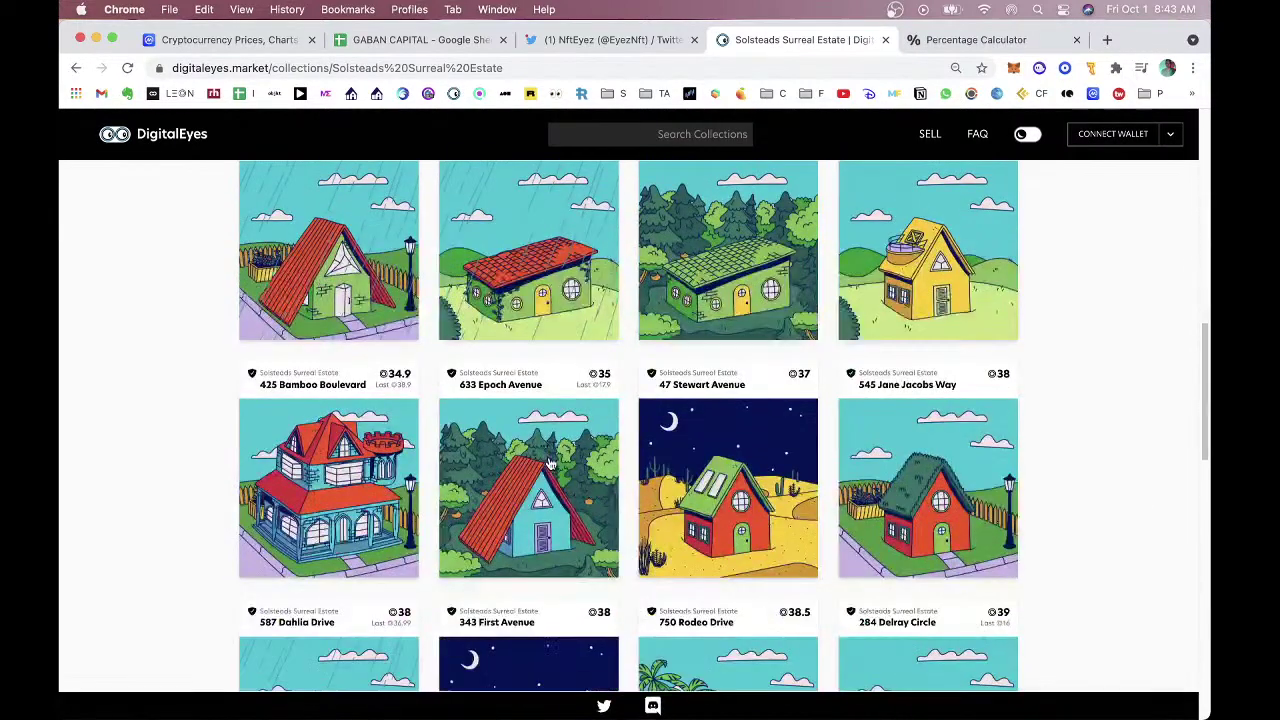
scroll(551, 457, up, 4)
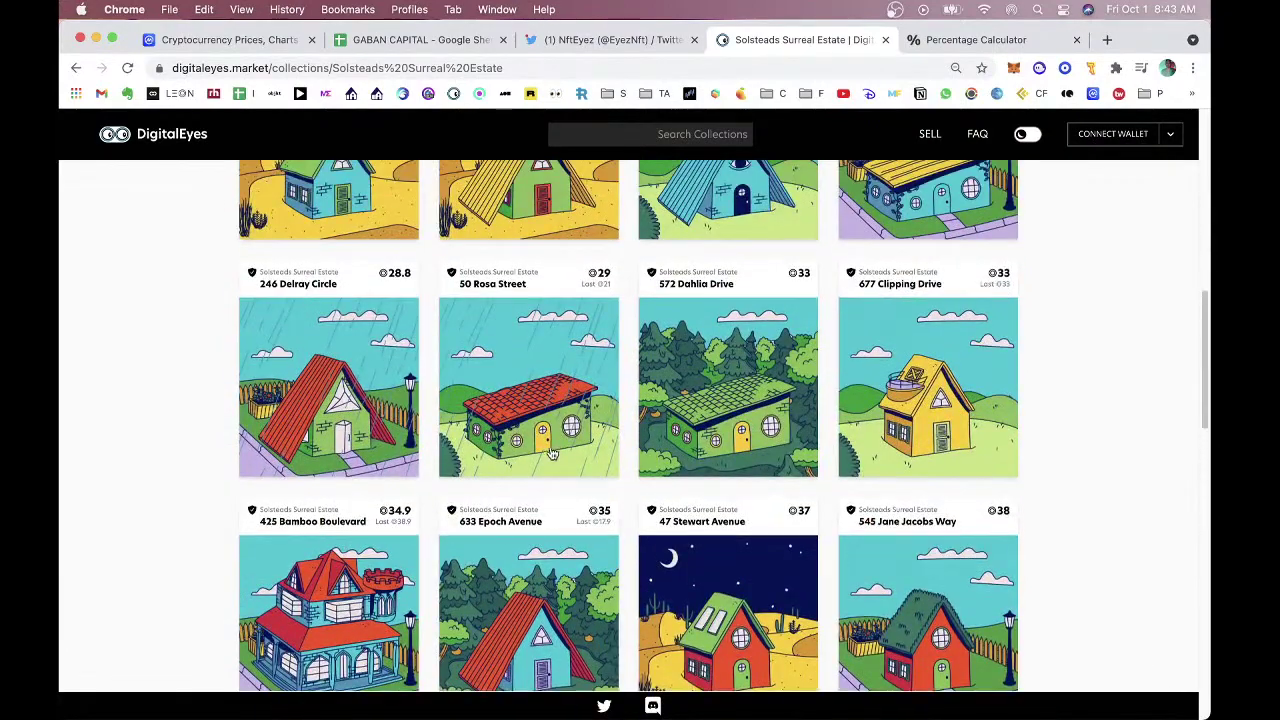
scroll(551, 455, up, 8)
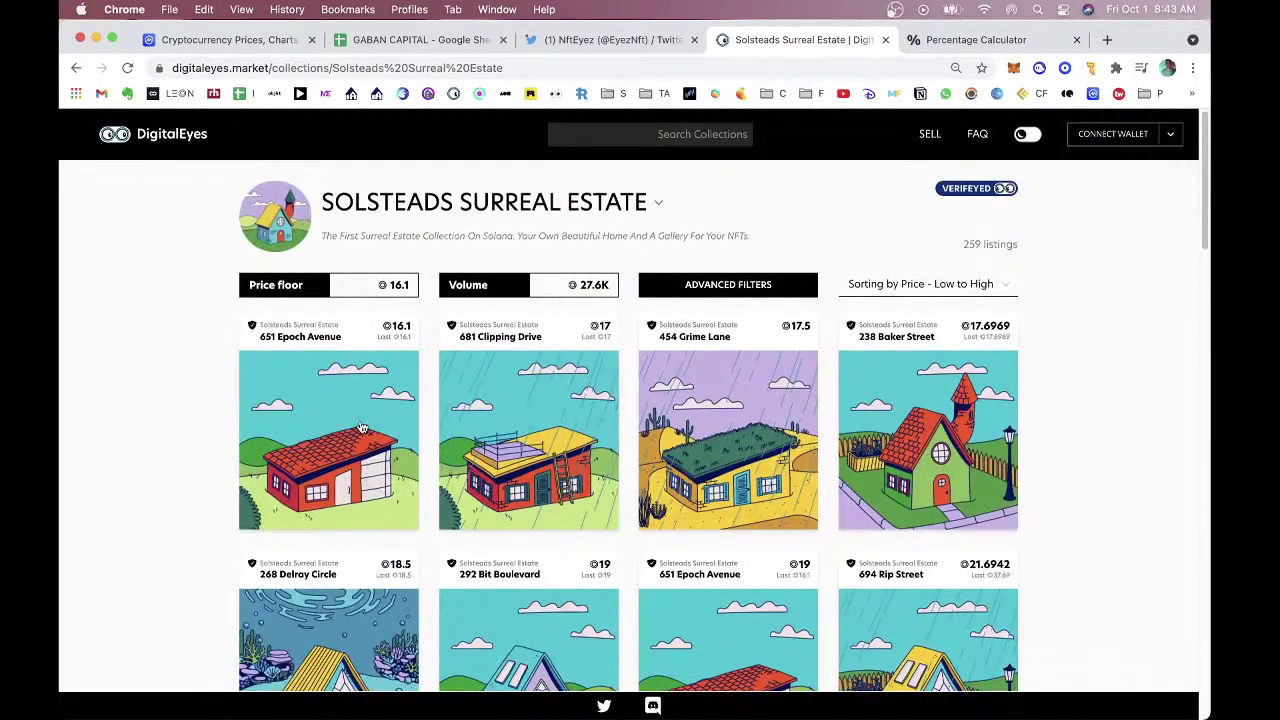
click(362, 428)
click(912, 412)
click(512, 449)
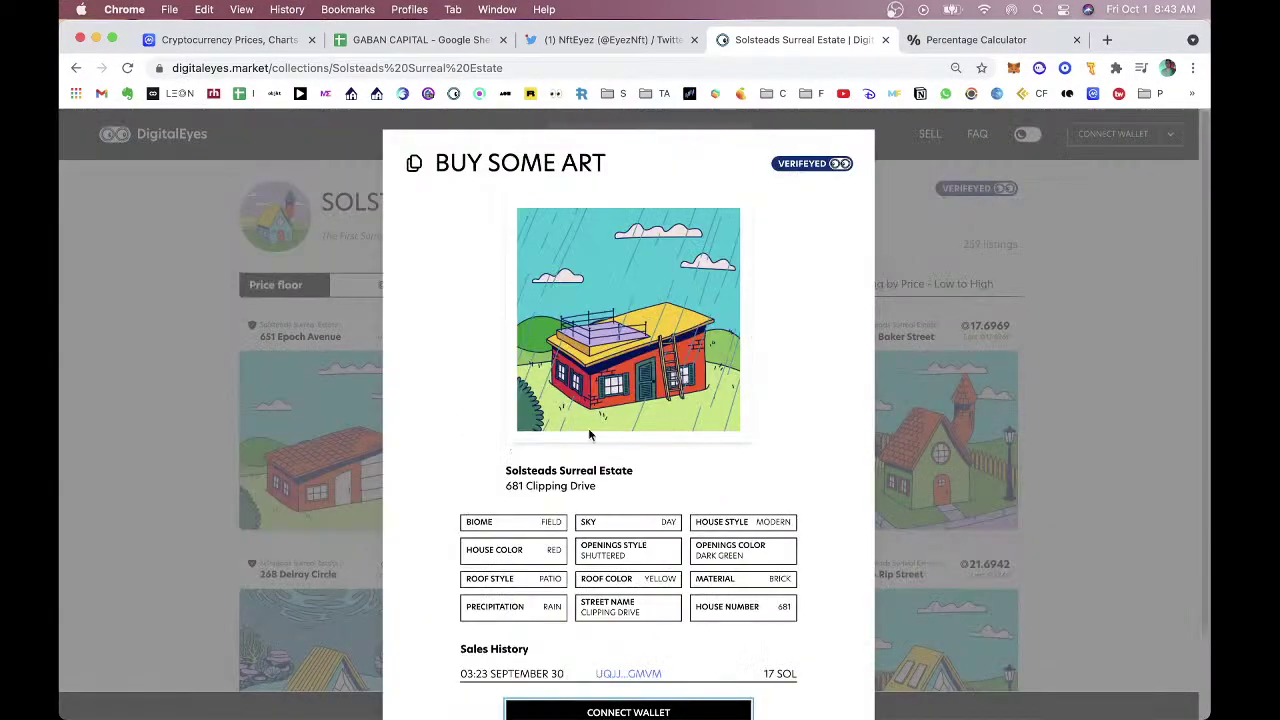
click(1104, 423)
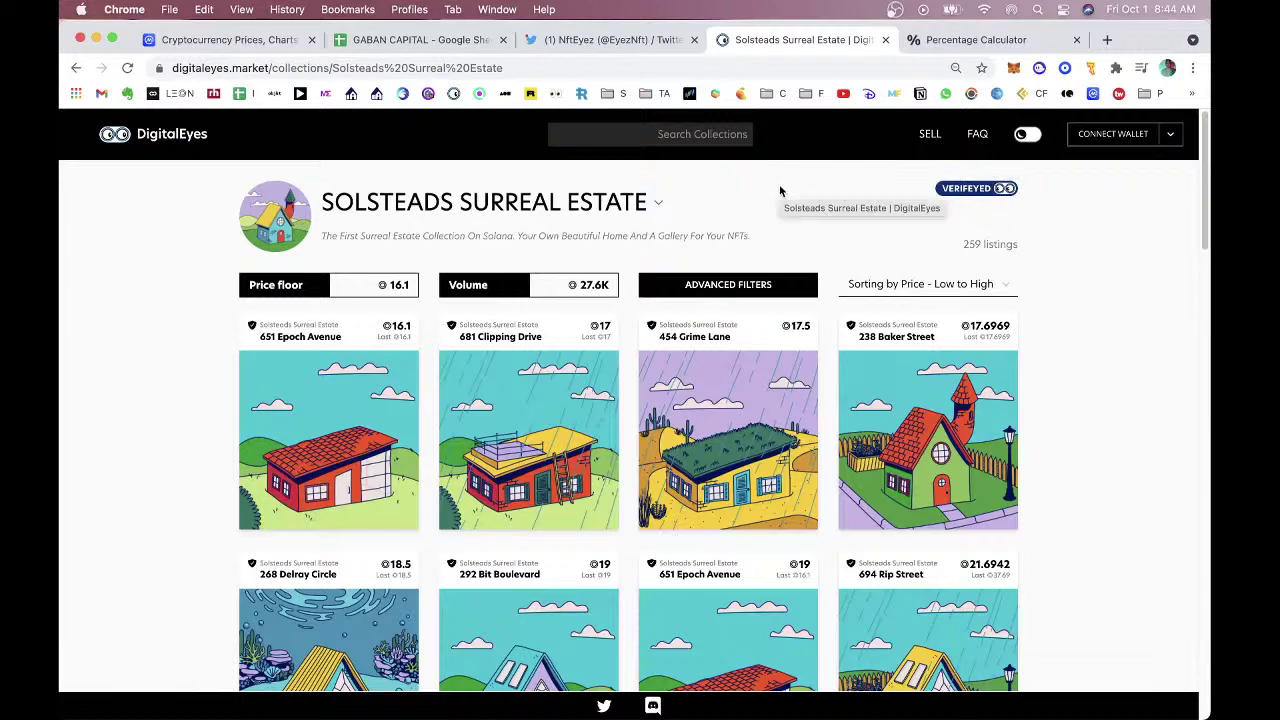
scroll(783, 260, down, 10)
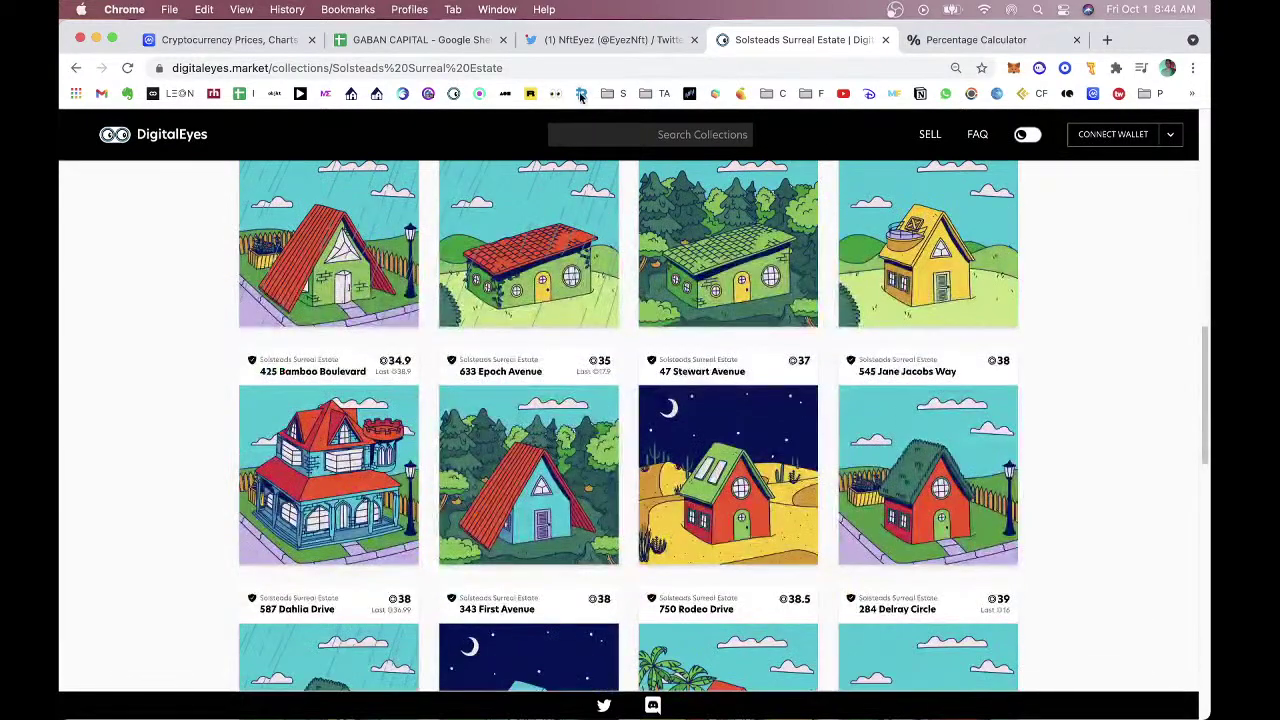
Open the bookmarked 327 Bit Boulevard page on Solsteads and review the house and the NFTs under Current Residents.
click(353, 95)
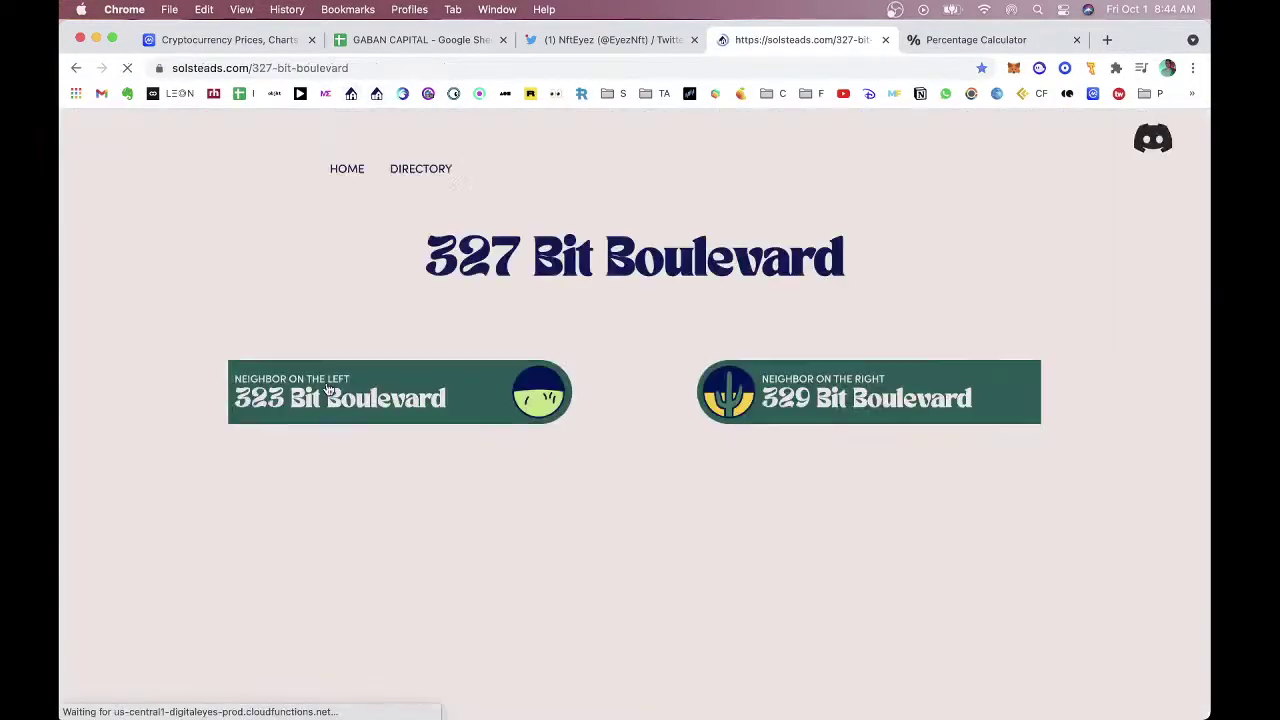
scroll(196, 461, down, 5)
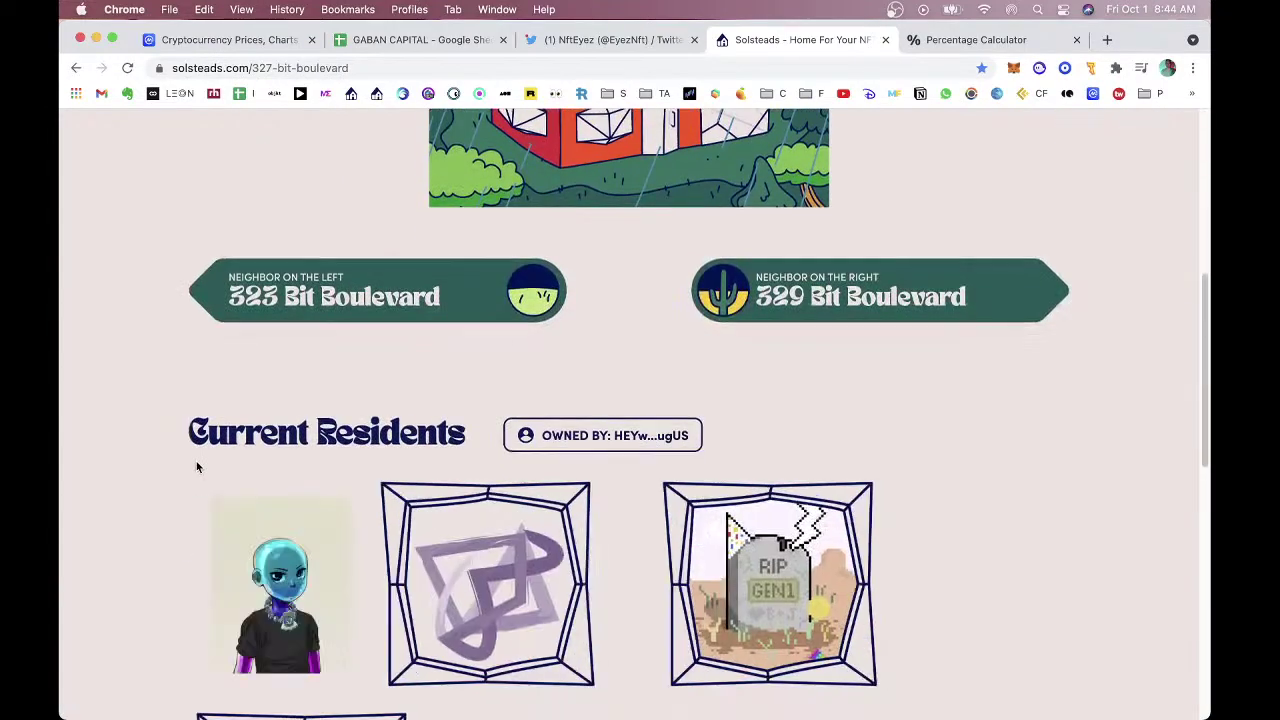
scroll(196, 460, up, 3)
scroll(211, 416, down, 5)
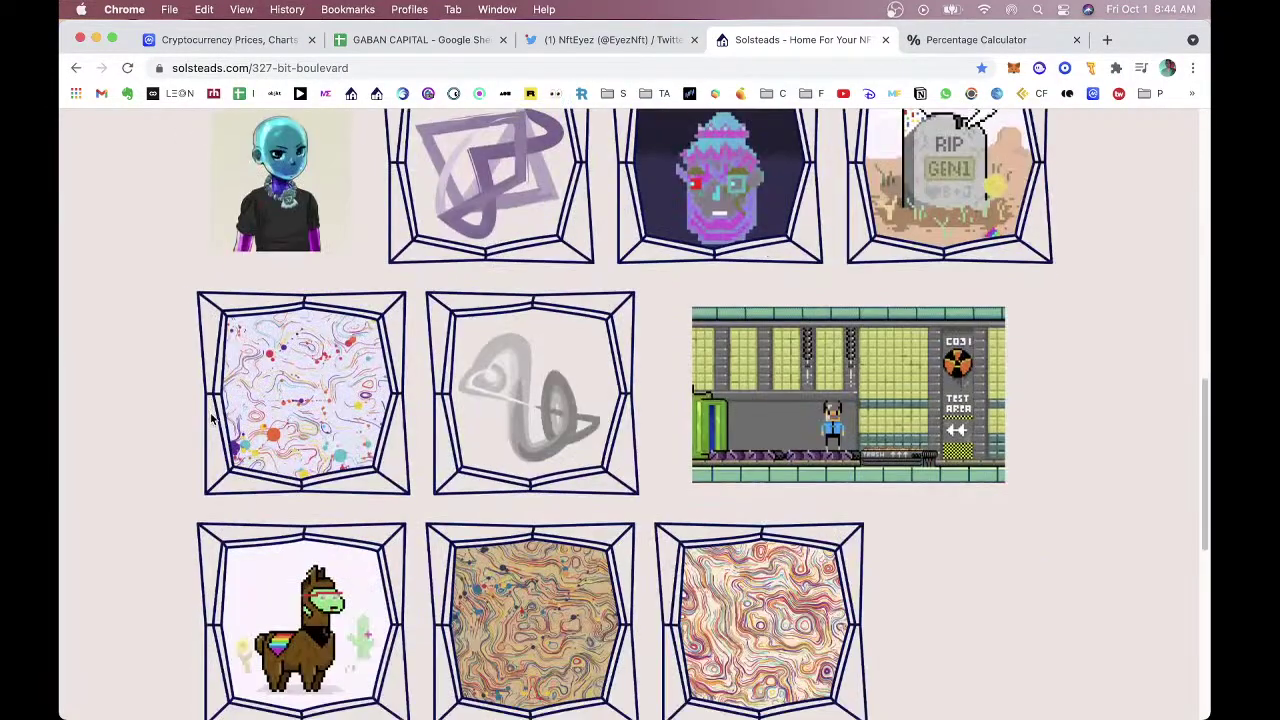
scroll(142, 380, down, 5)
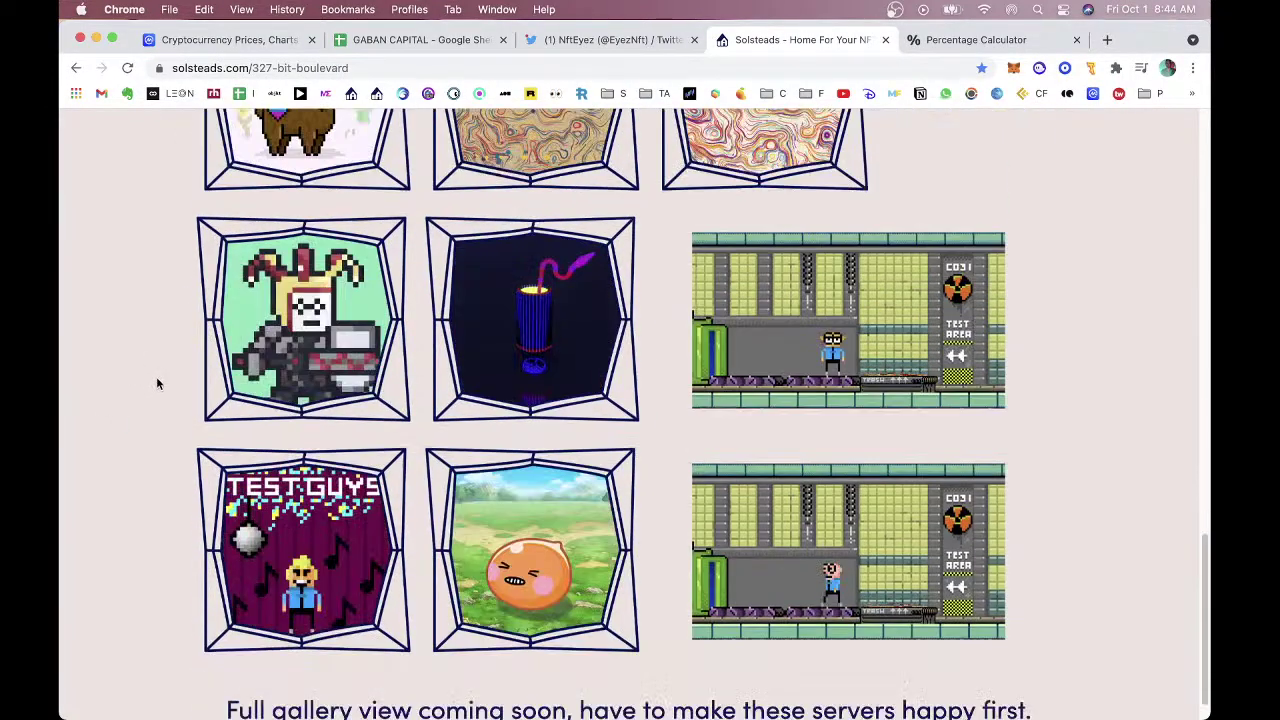
scroll(857, 383, down, 1)
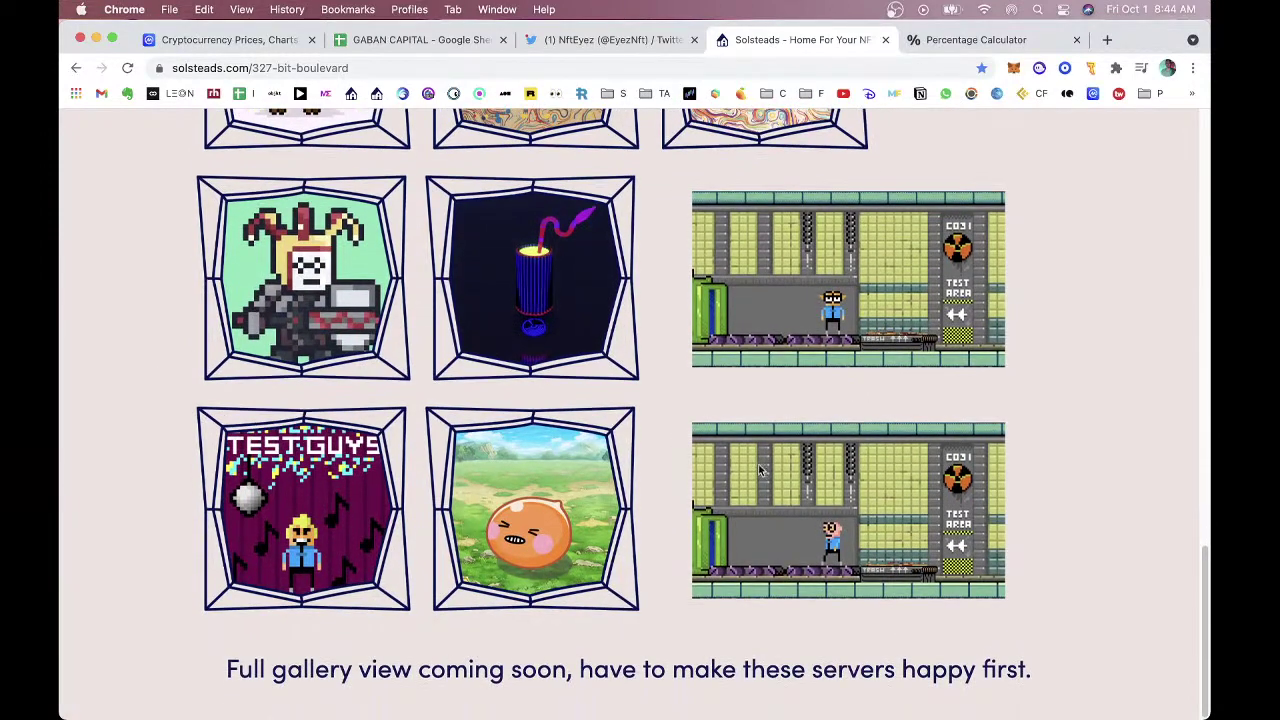
scroll(760, 464, up, 5)
scroll(762, 464, up, 5)
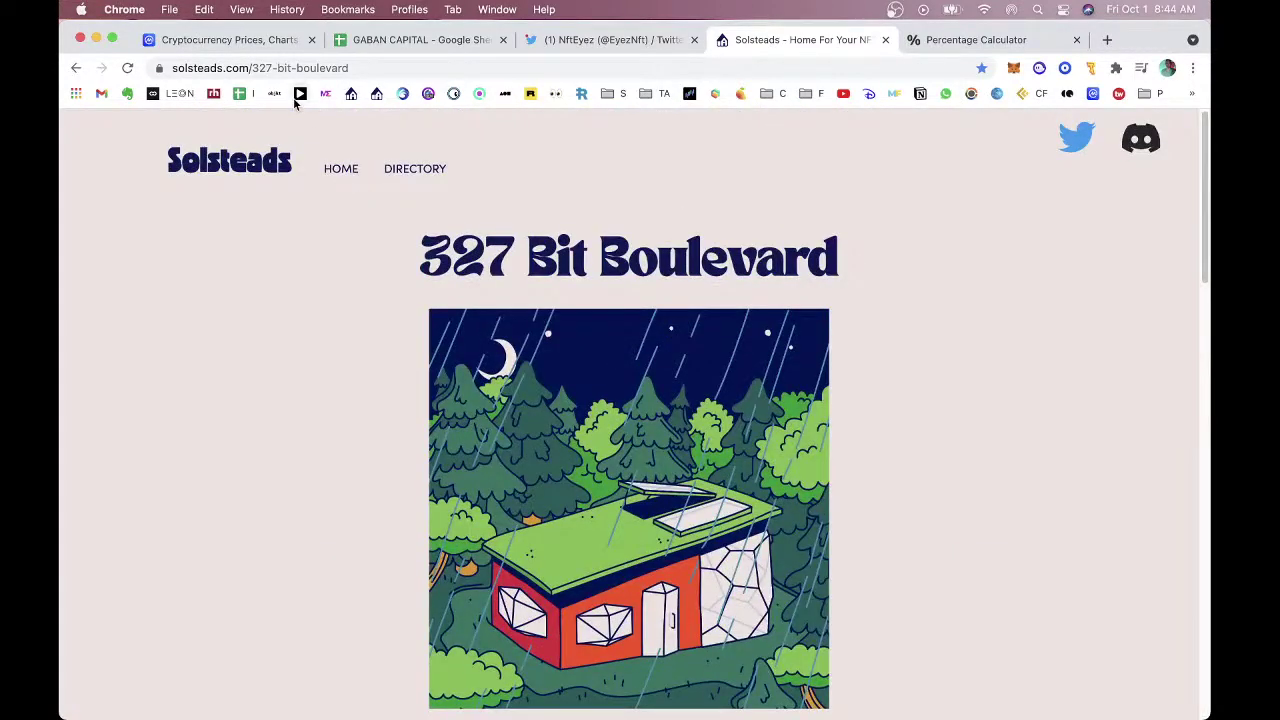
Open the bookmarked oncyber gallery, enter its 3D exhibit and walk up to the Mutant Ape Yacht Club #11628 artwork.
click(299, 94)
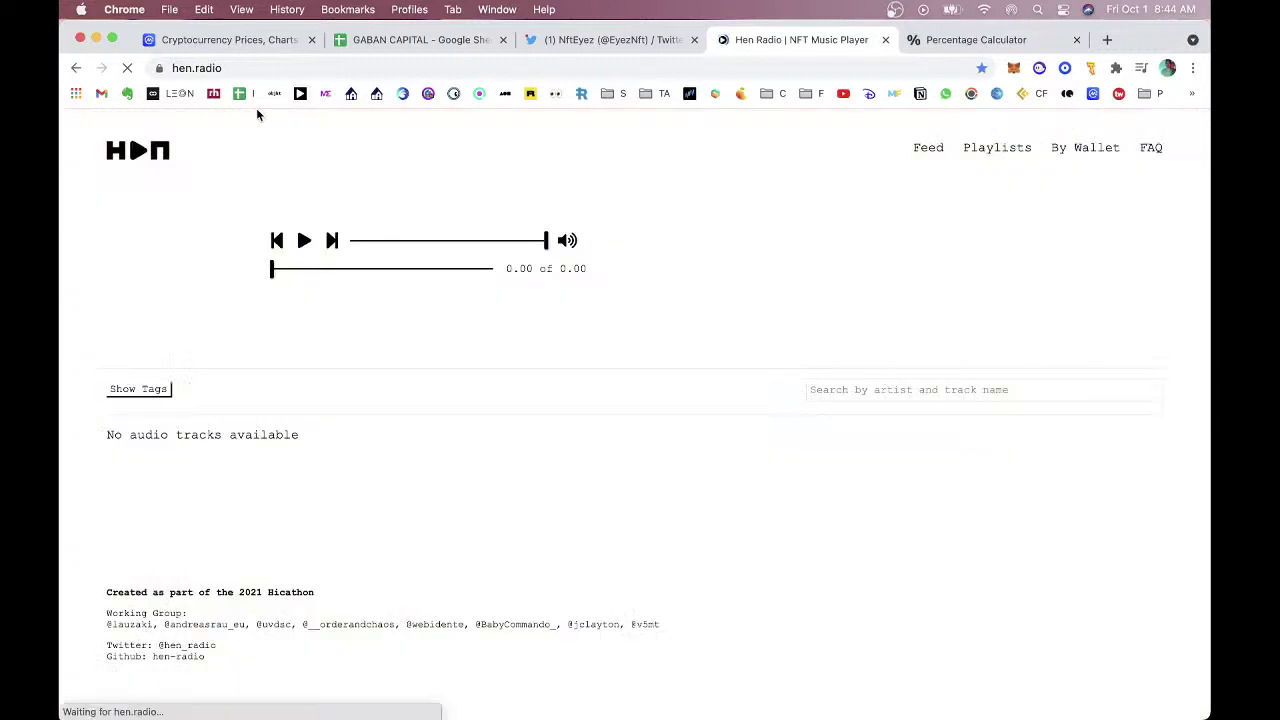
click(162, 95)
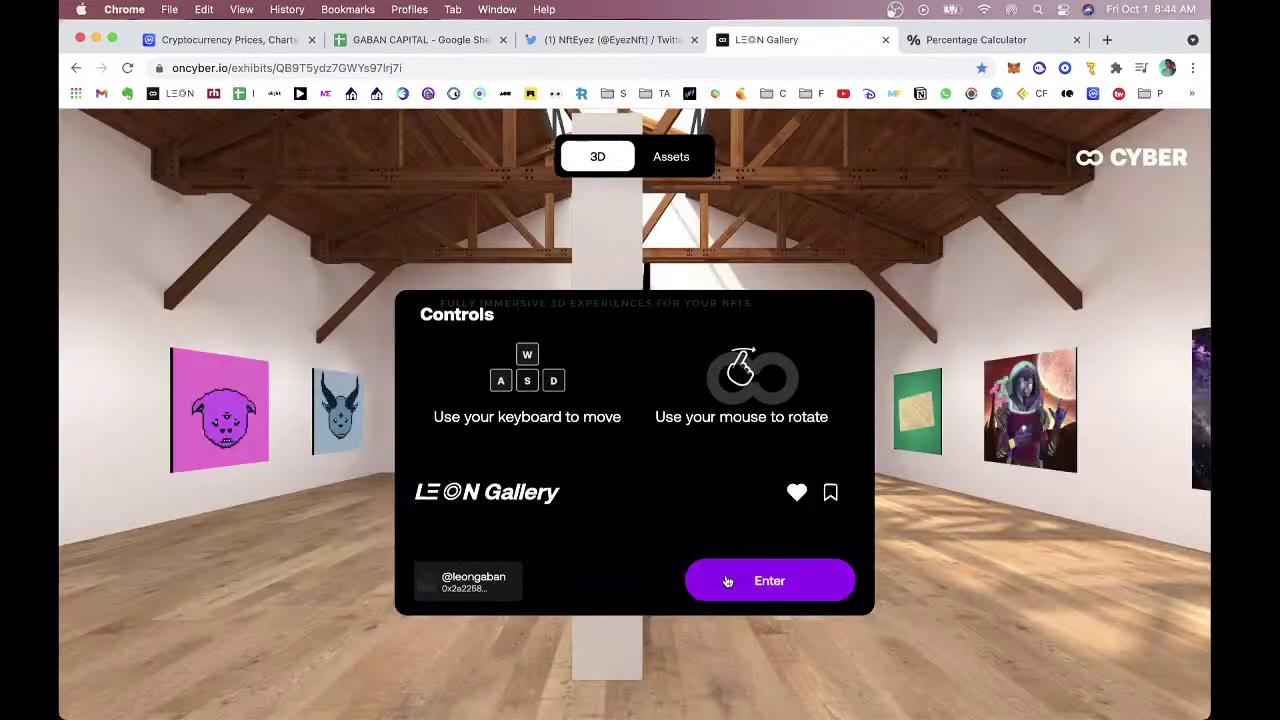
click(727, 581)
key(w)
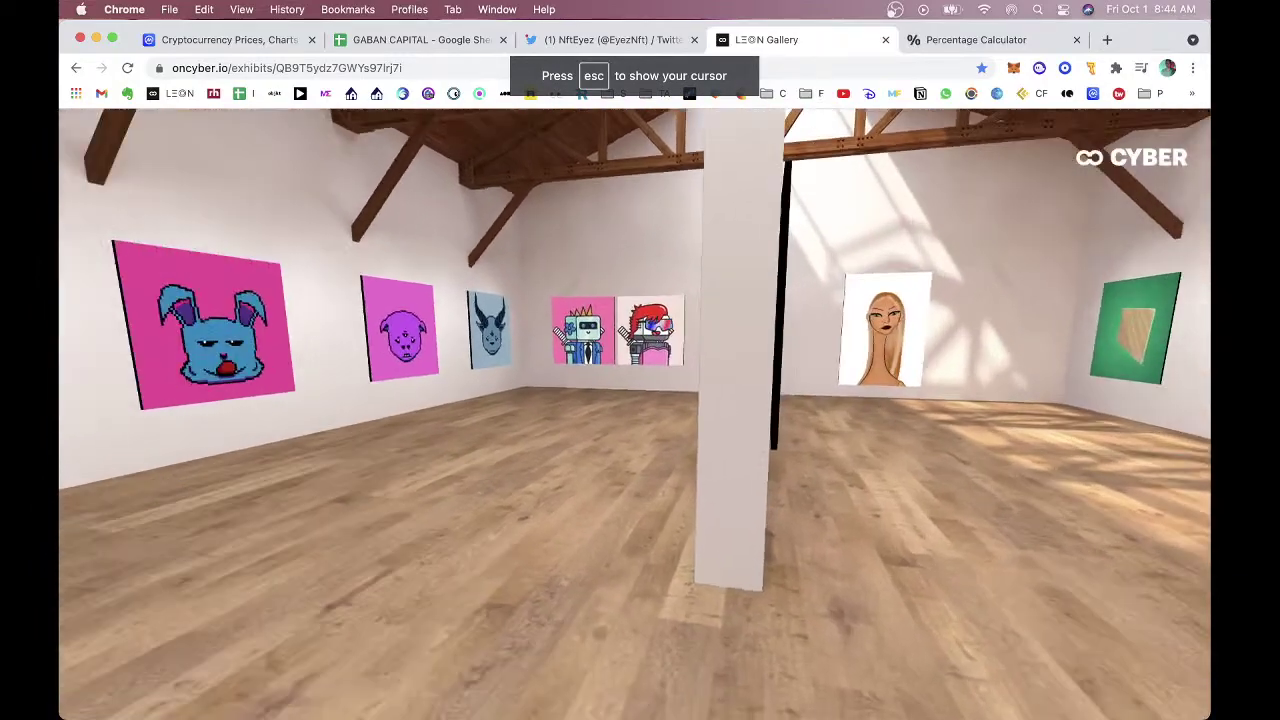
key(w)
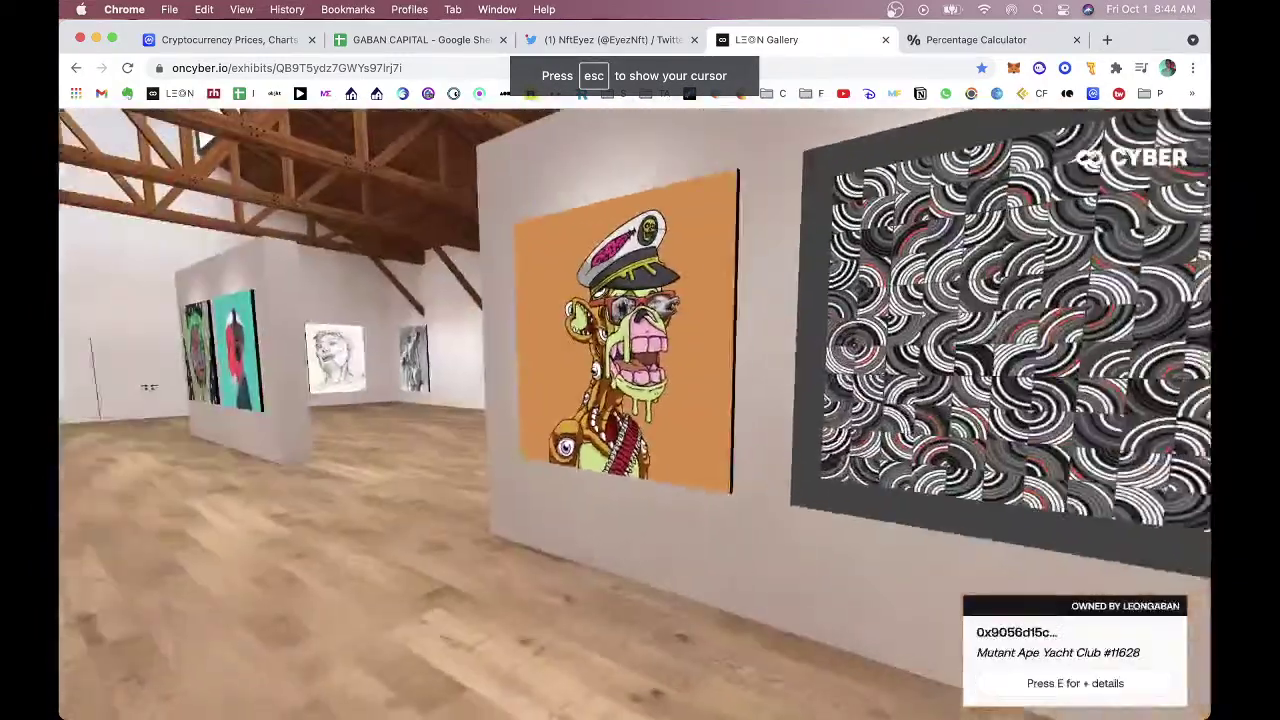
key(w)
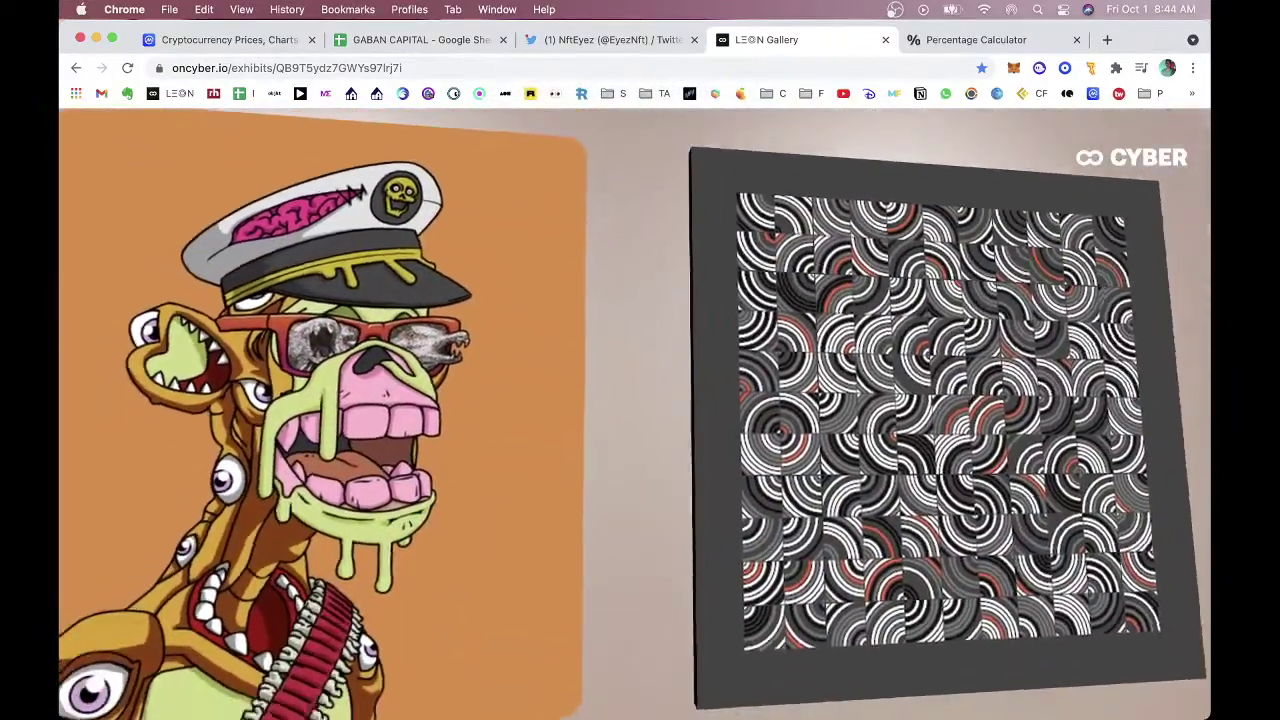
Walk across the 3D gallery to view the 0N1 #0547 and Creature #835 artworks, and move on past them.
key(s)
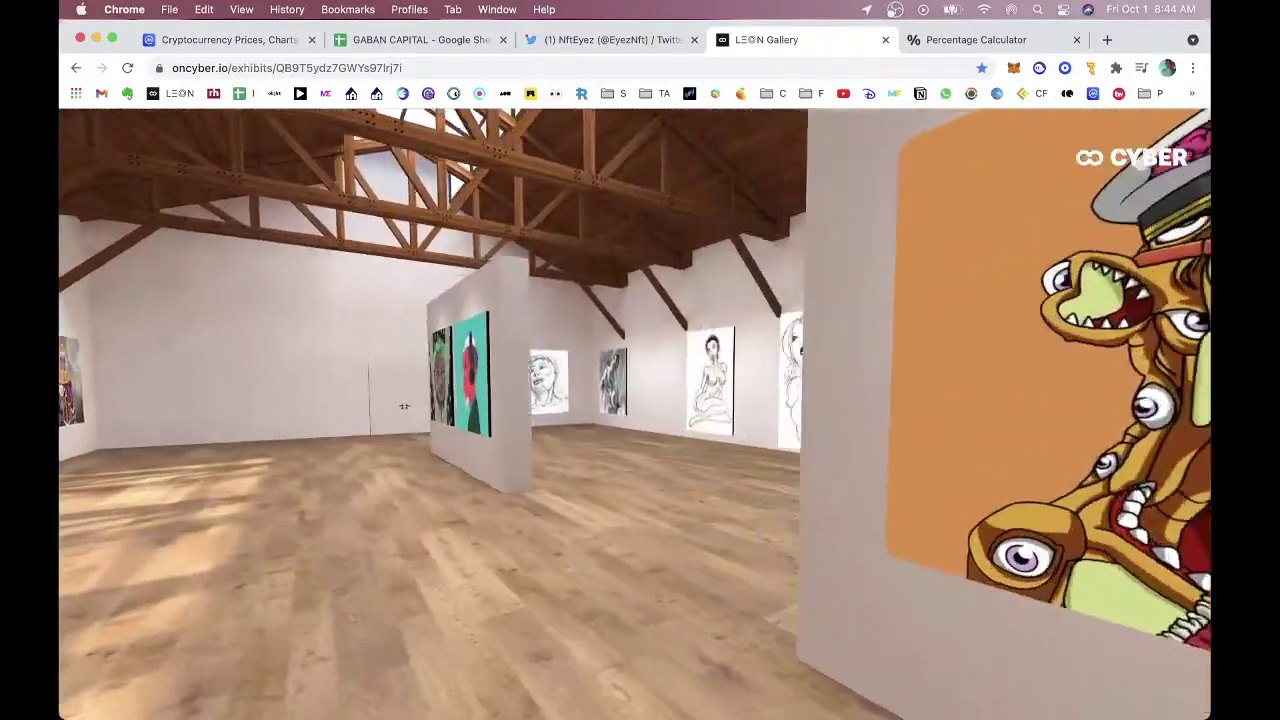
key(w)
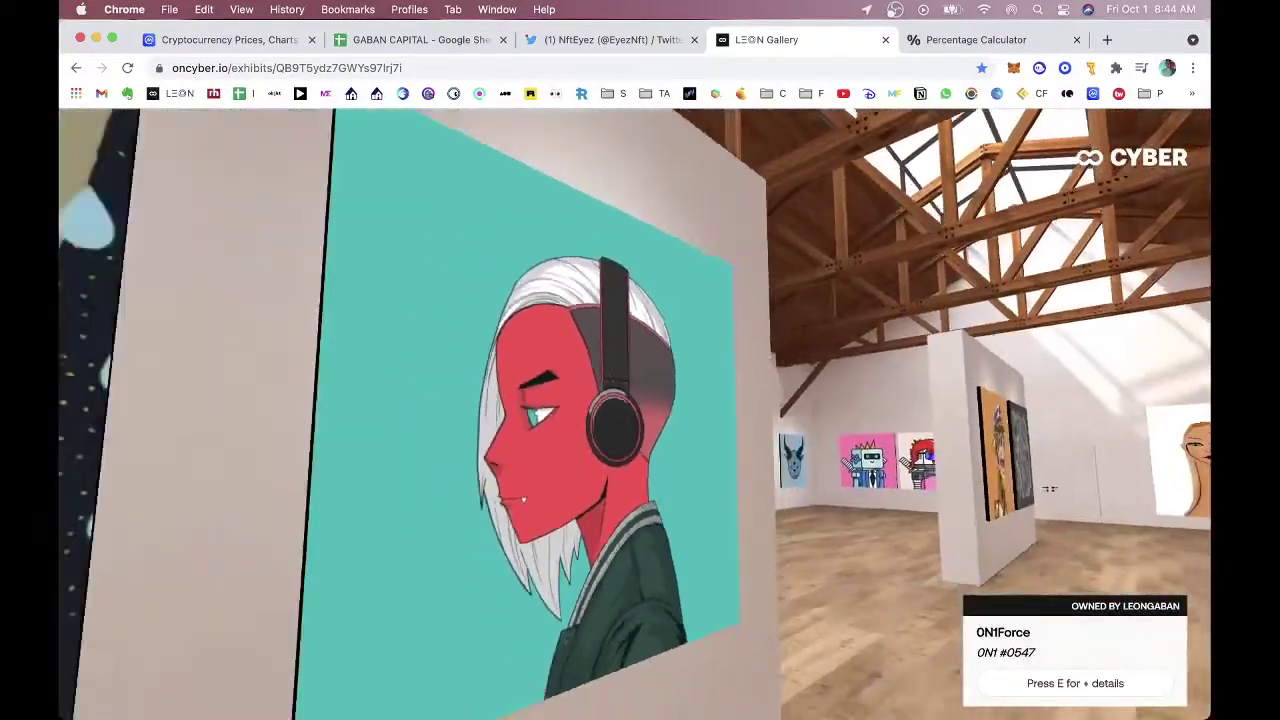
key(a)
key(w)
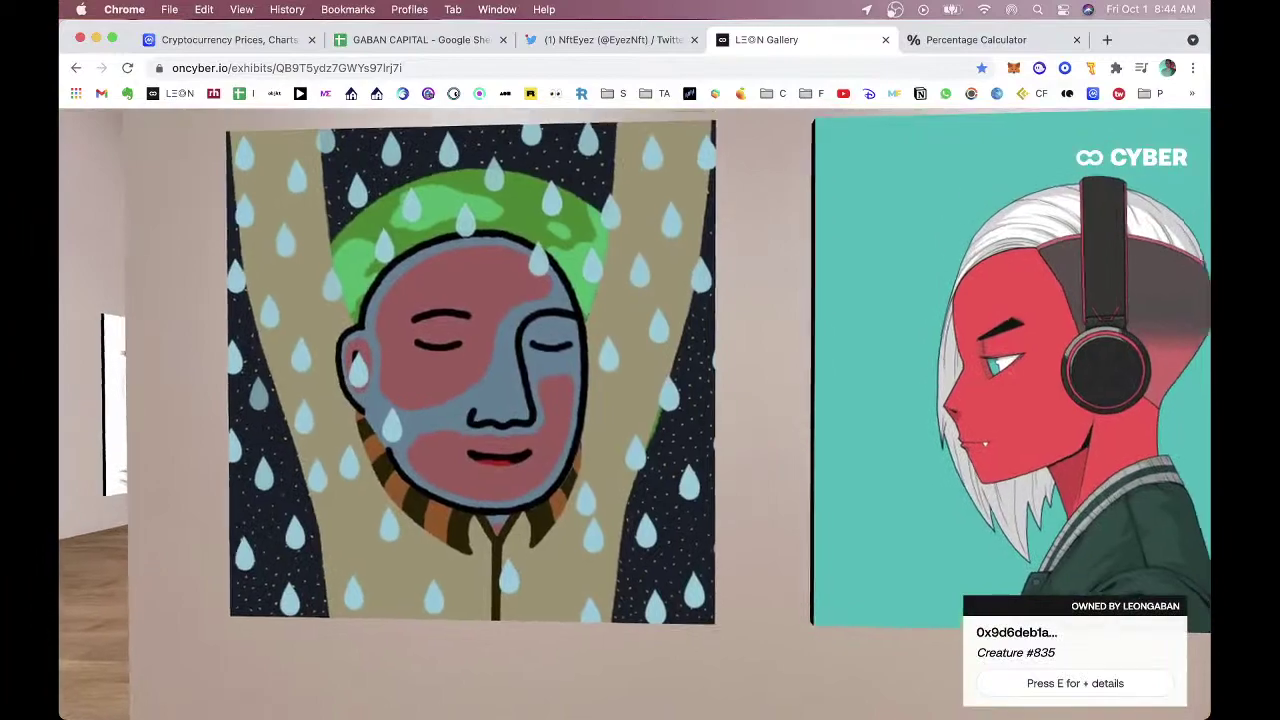
key(a)
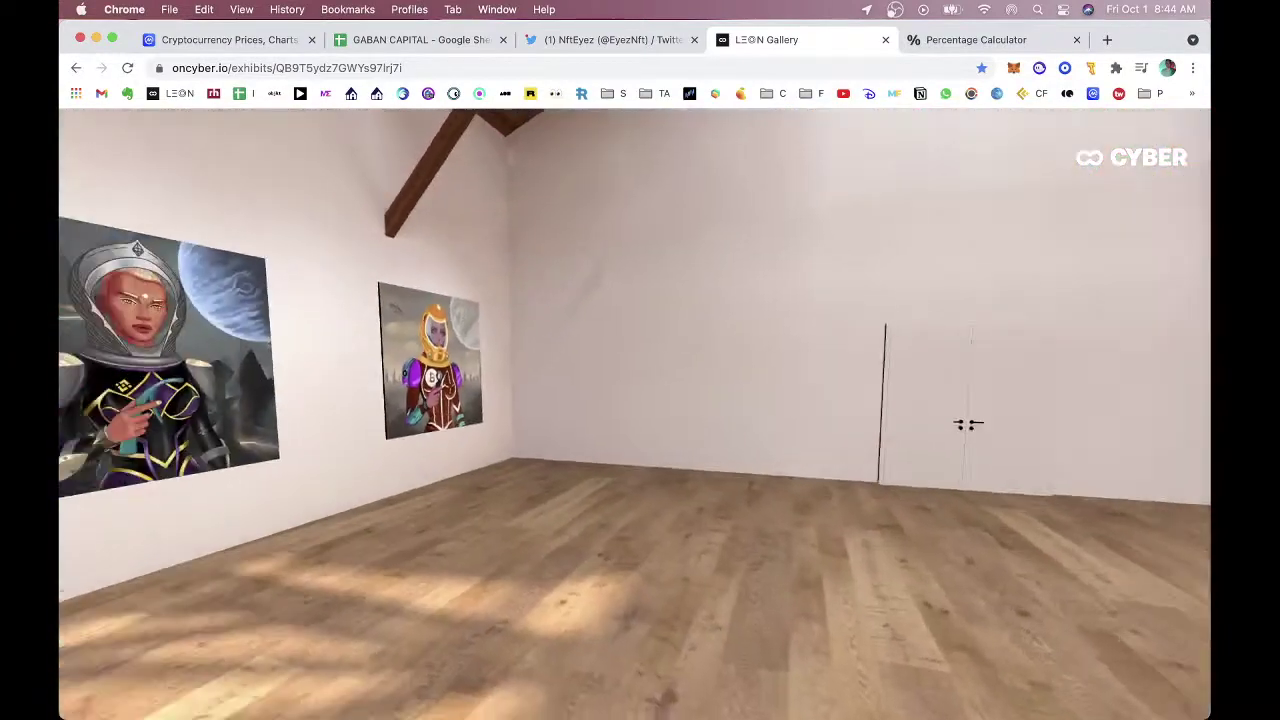
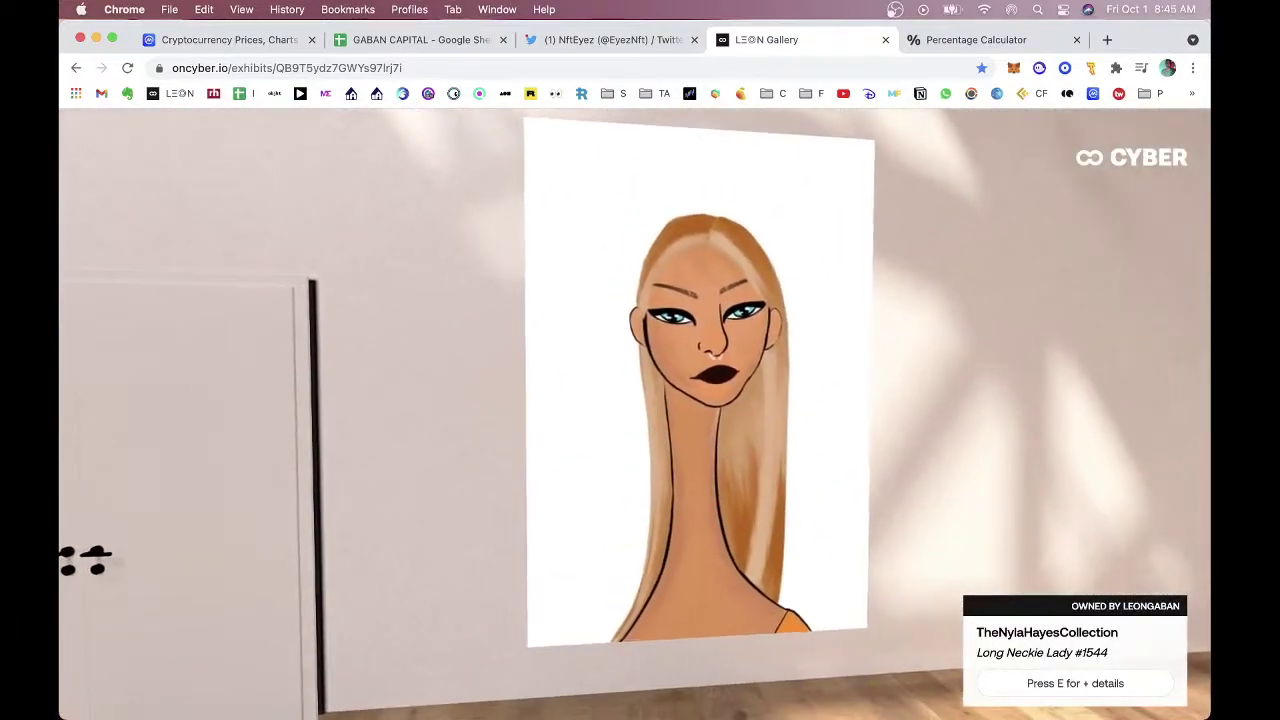
Walk across the 3D gallery to view the Roboto Helmeto #3120 artwork and the crowned robot portrait beside it.
drag(85, 560, 1029, 574)
key(w)
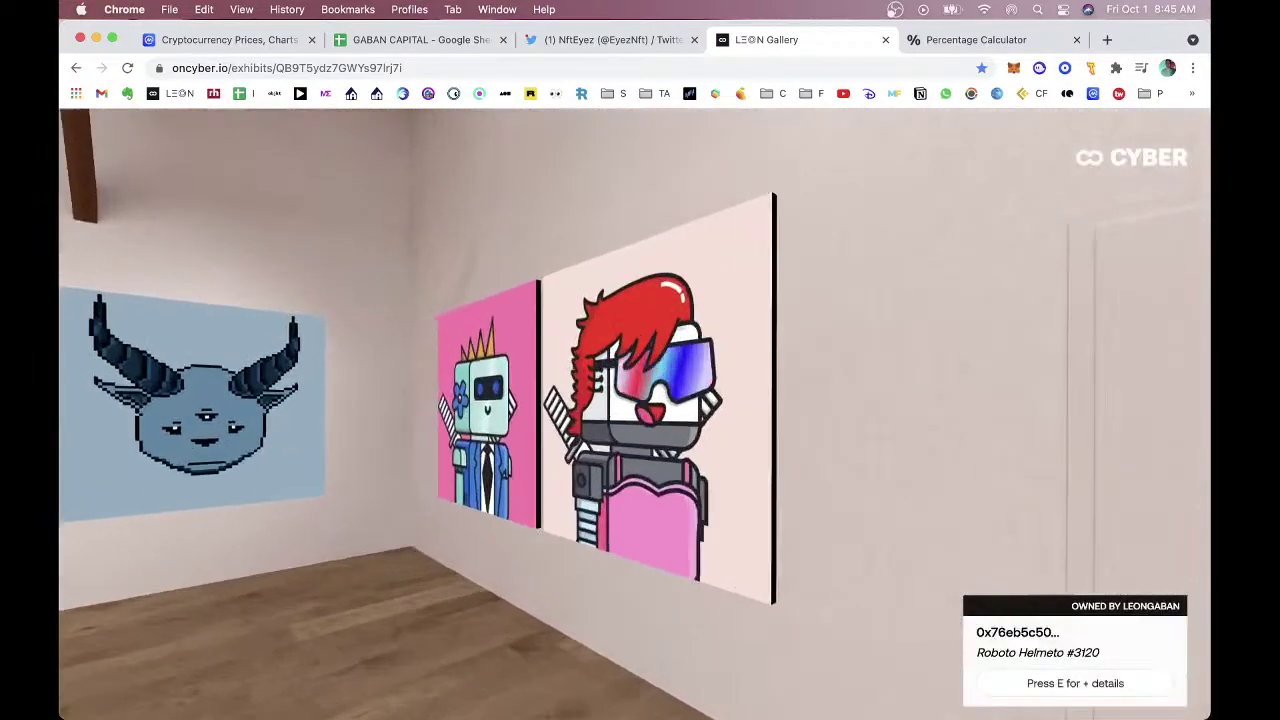
key(w)
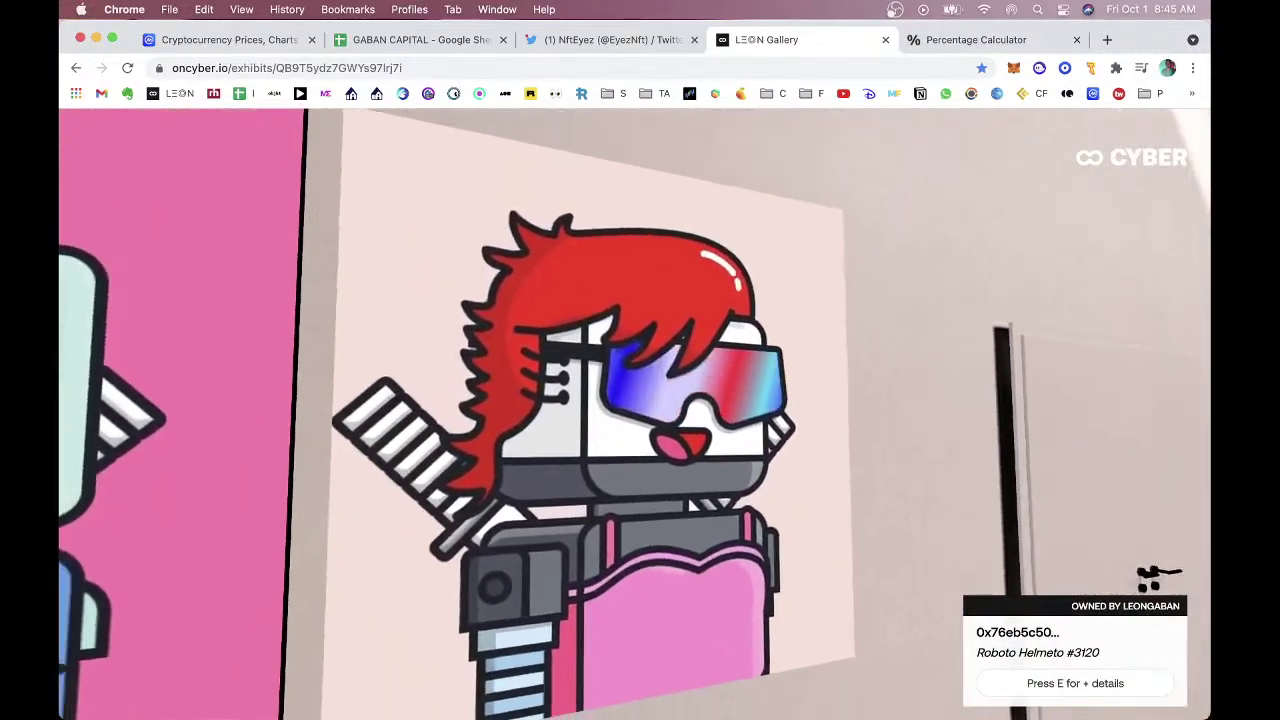
key(s)
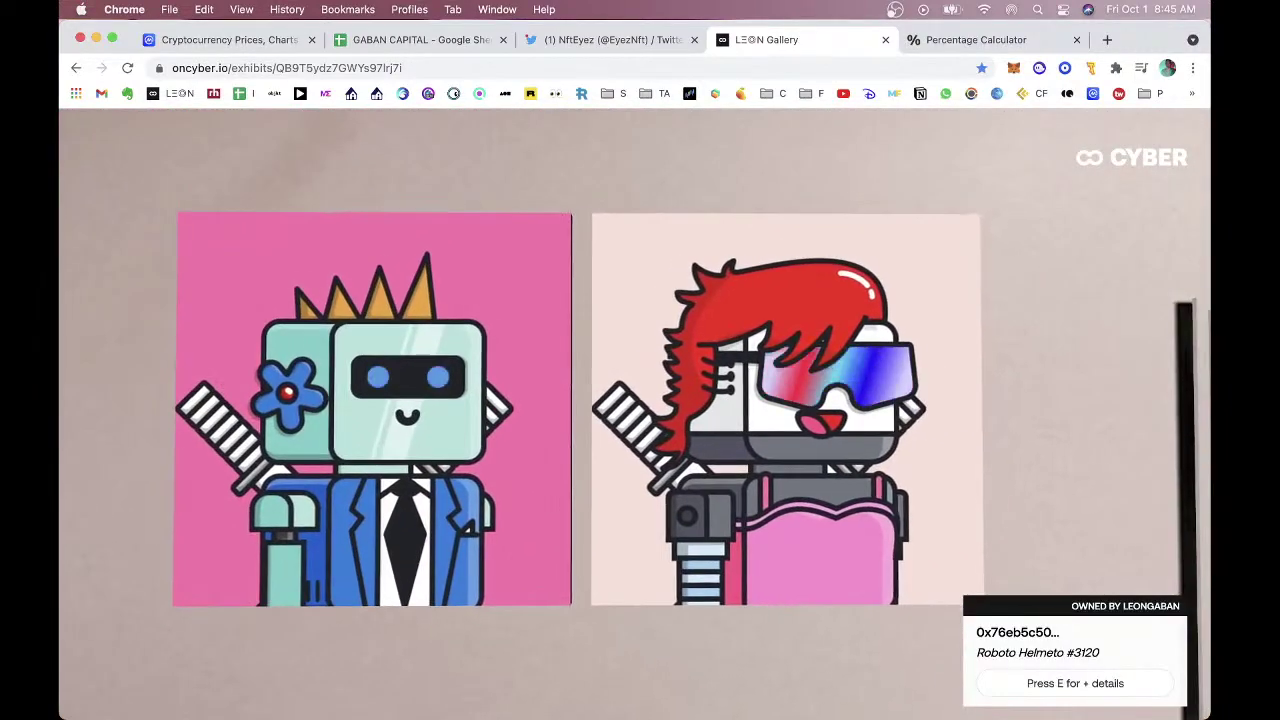
key(a)
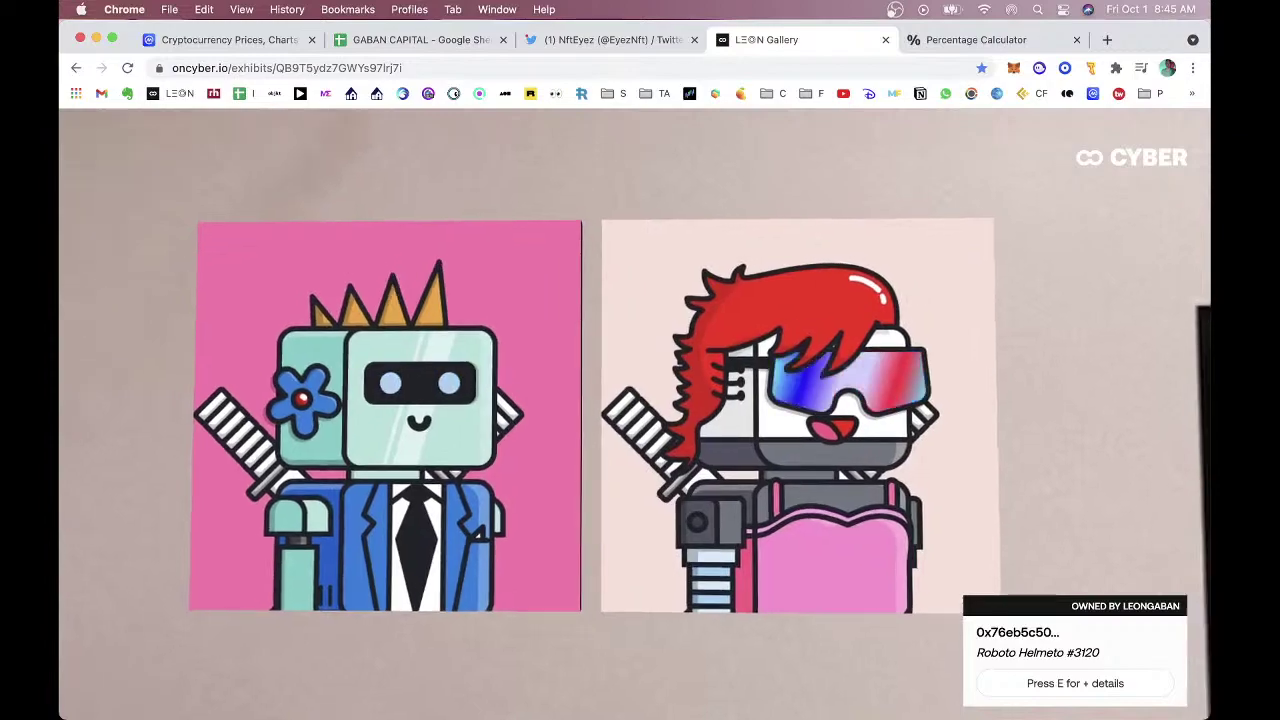
key(d)
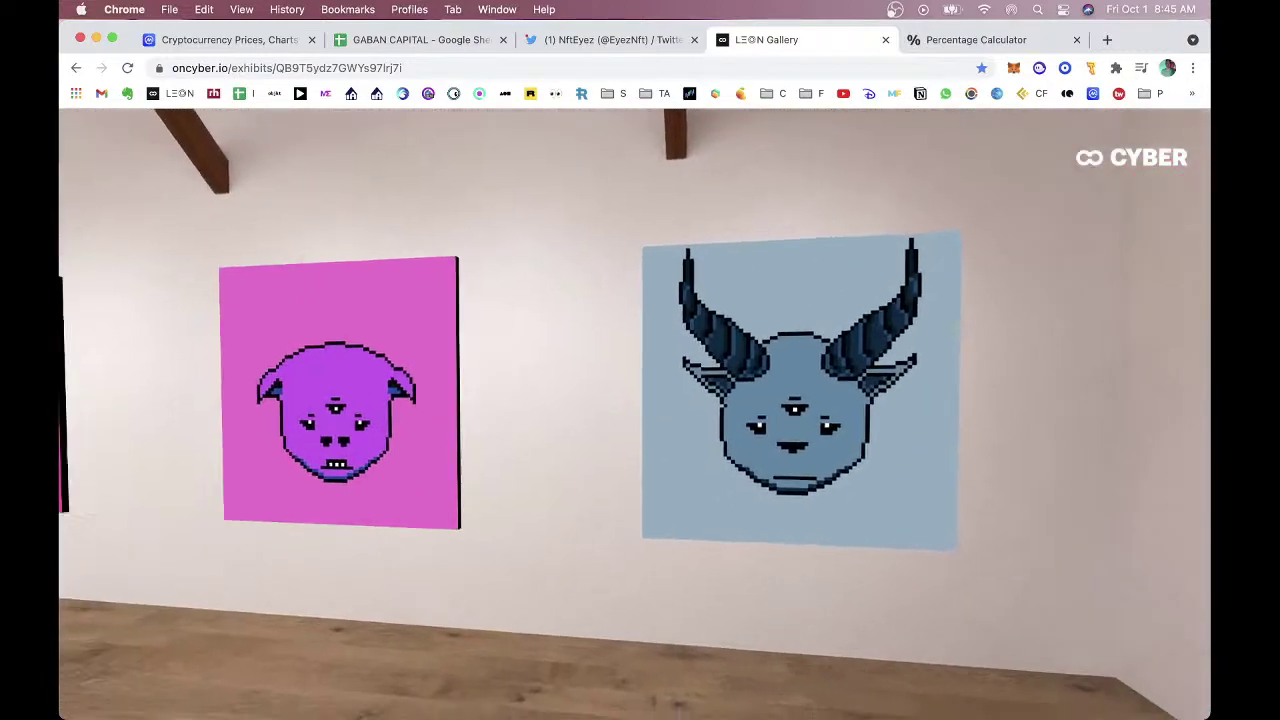
key(w)
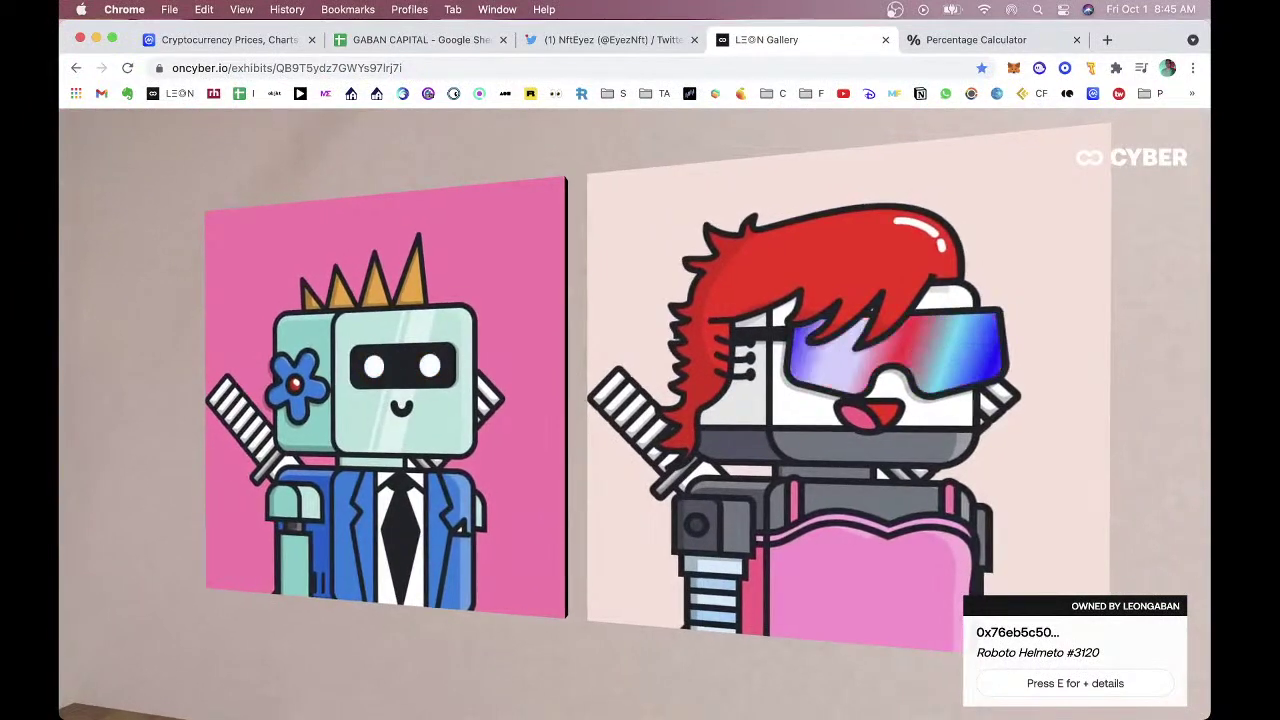
key(a)
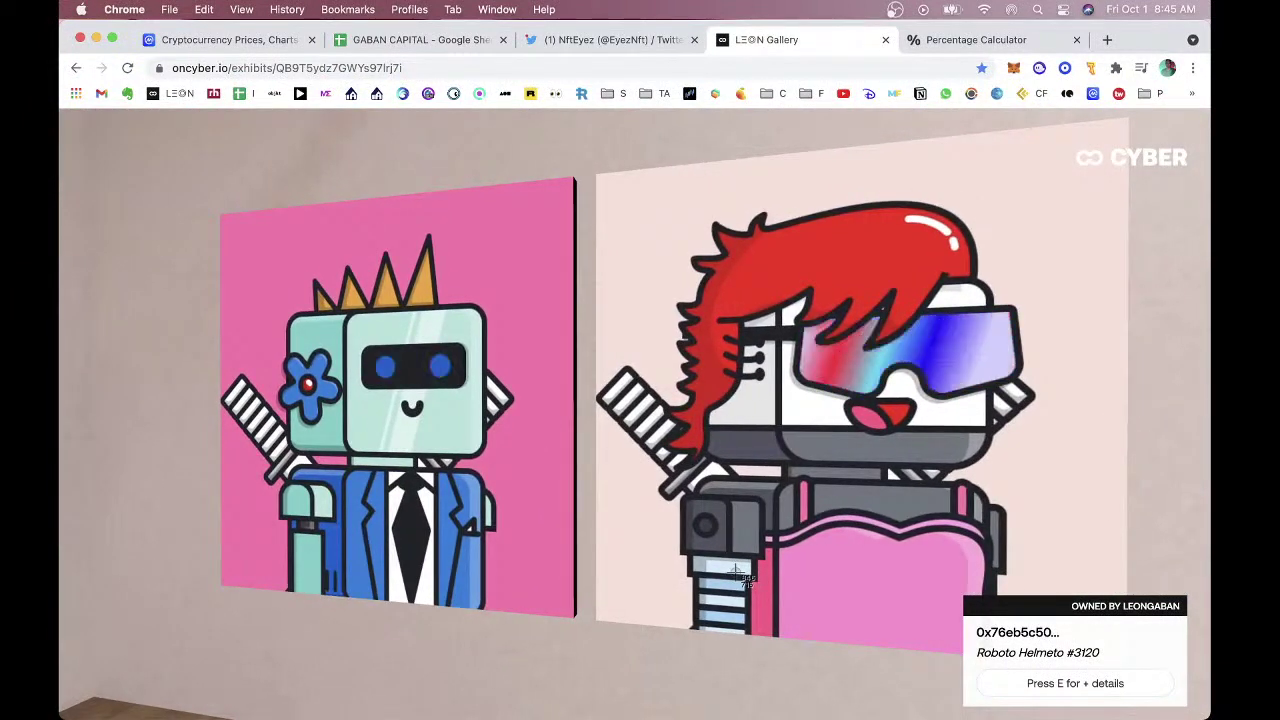
key(a)
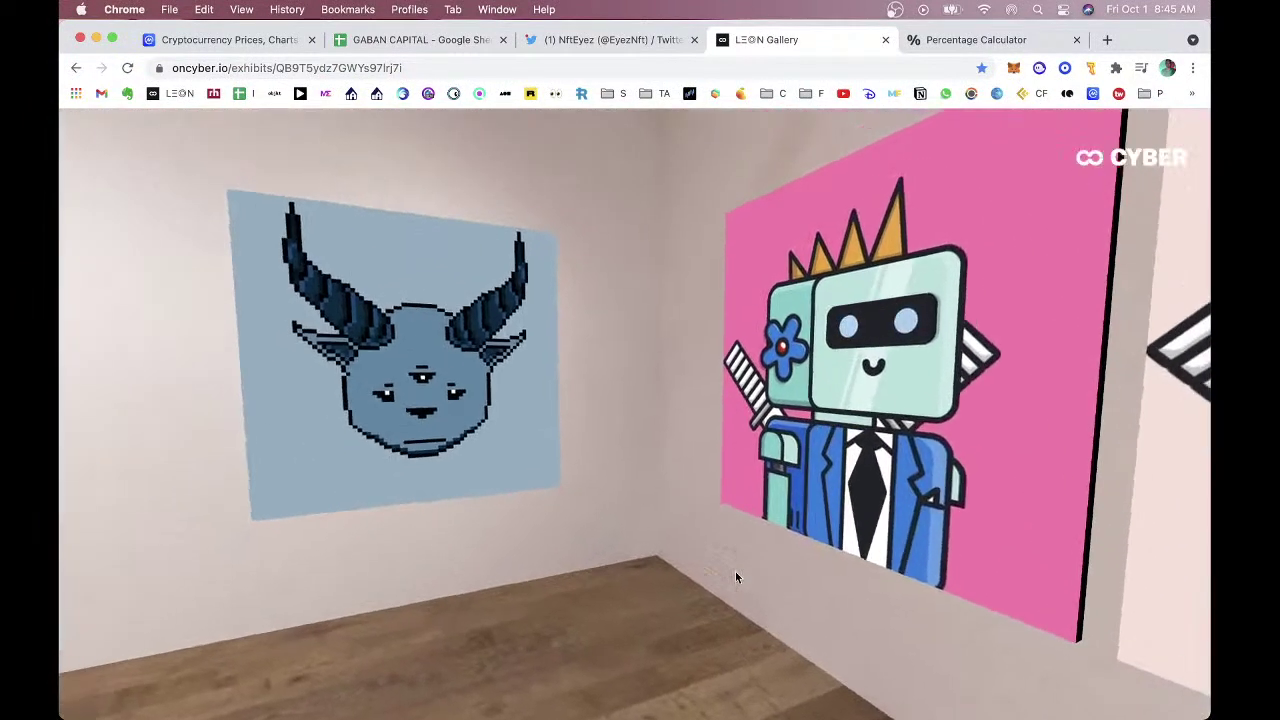
Follow the gallery wall past the pixel-art Demonic artworks to view the Crypto Space Whale piece.
key(w)
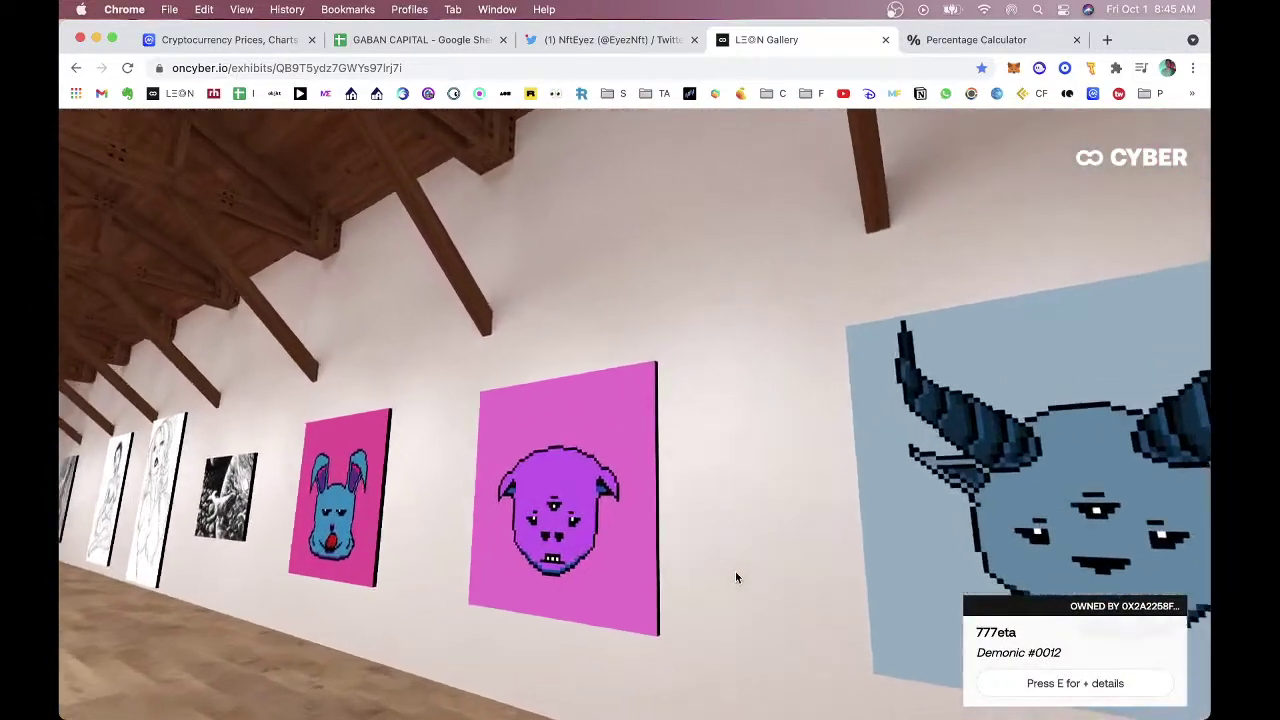
key(a)
key(a)
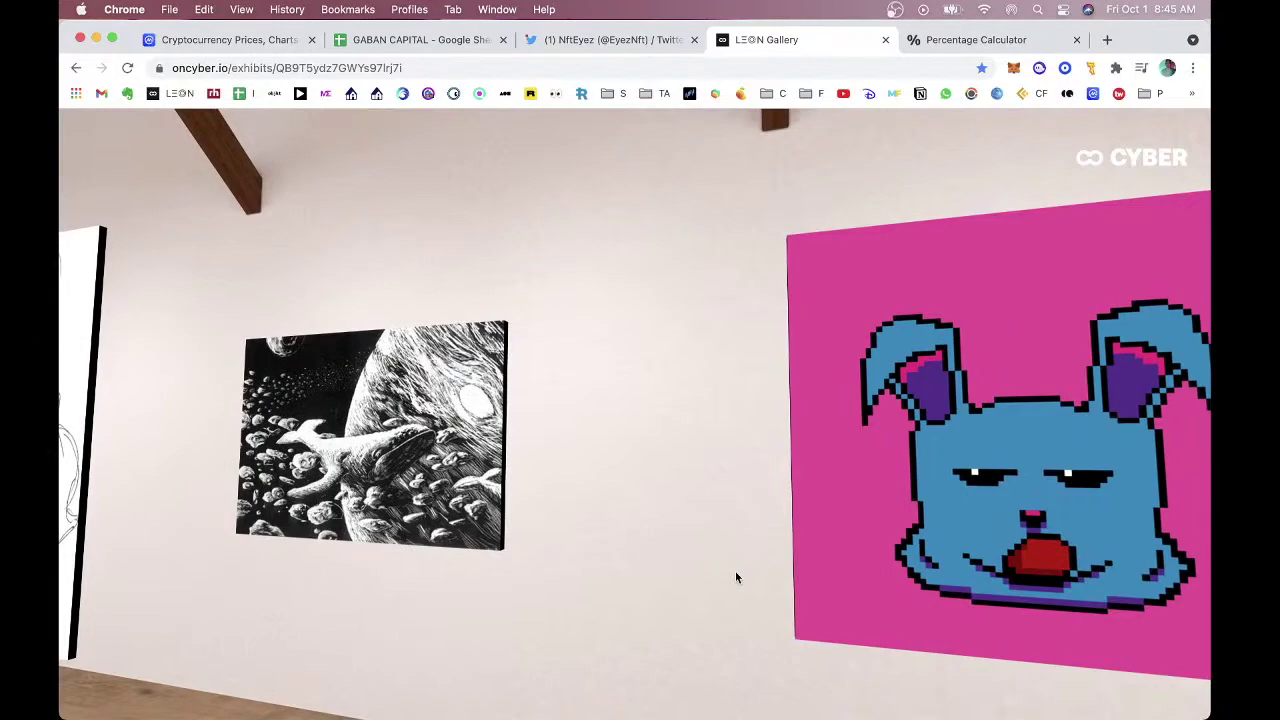
key(d)
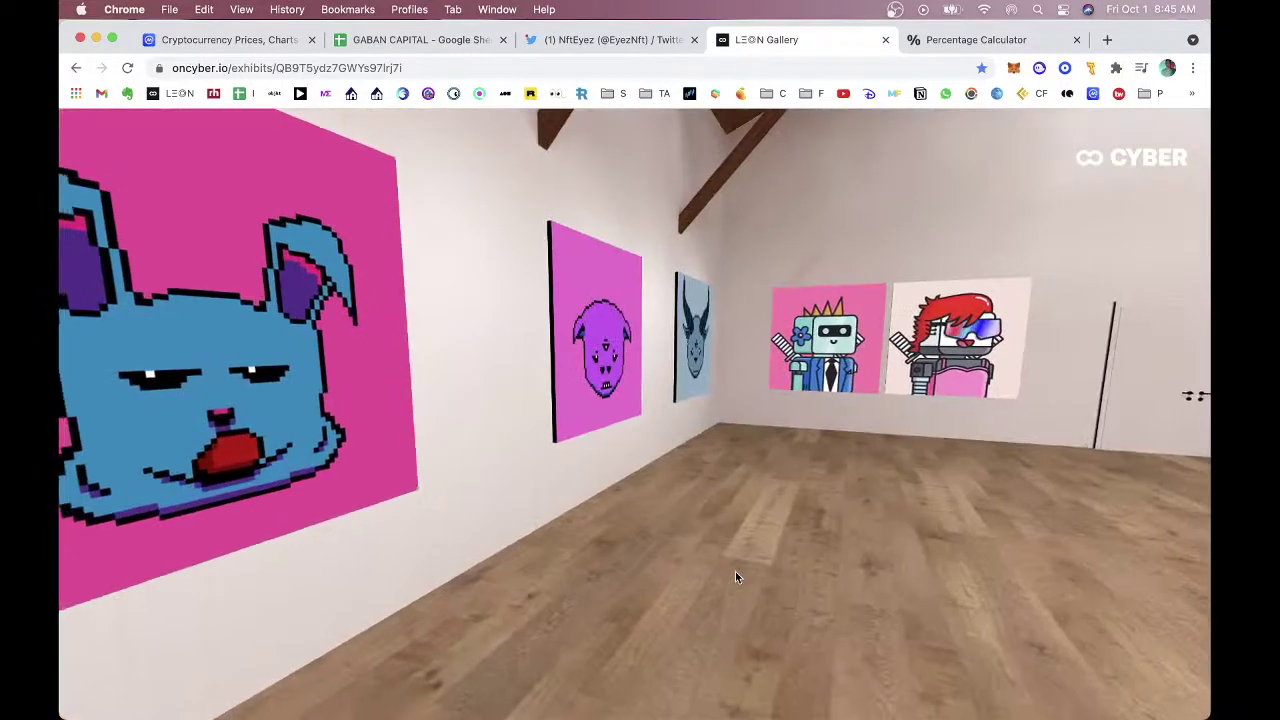
key(a)
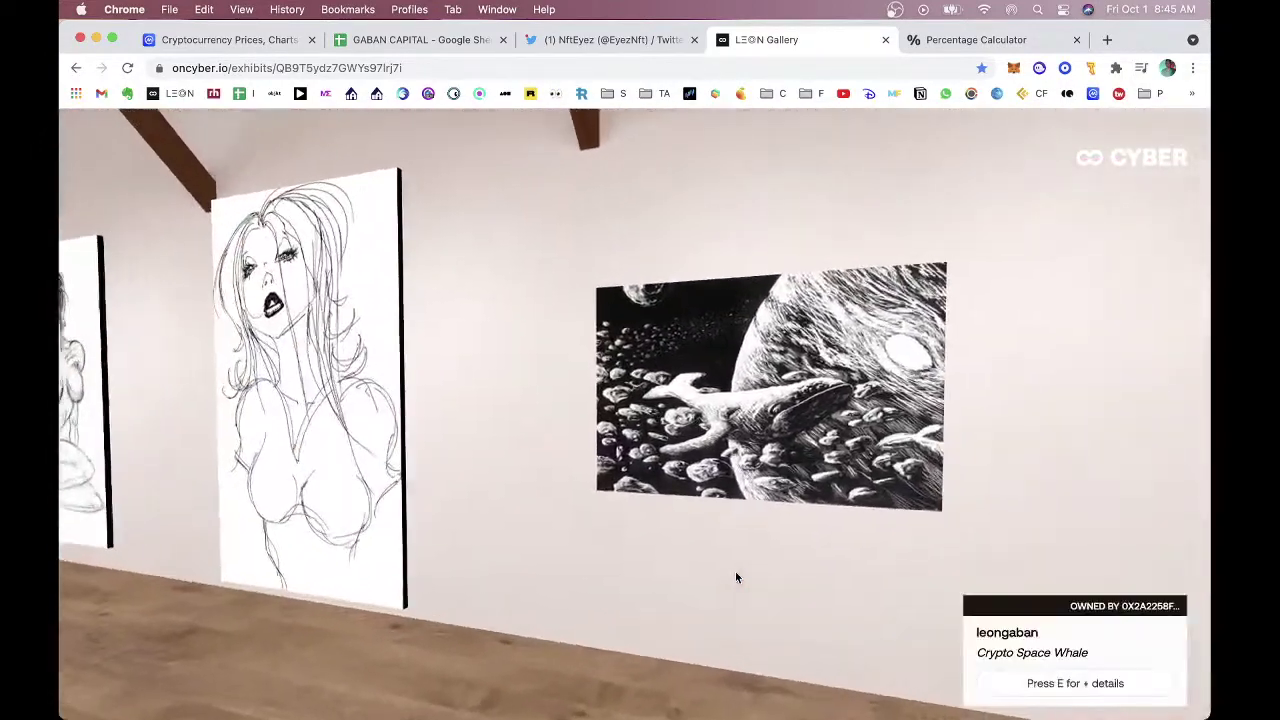
Move along the wall of black-and-white sketches, viewing the female figures, the male figure and the male face.
key(a)
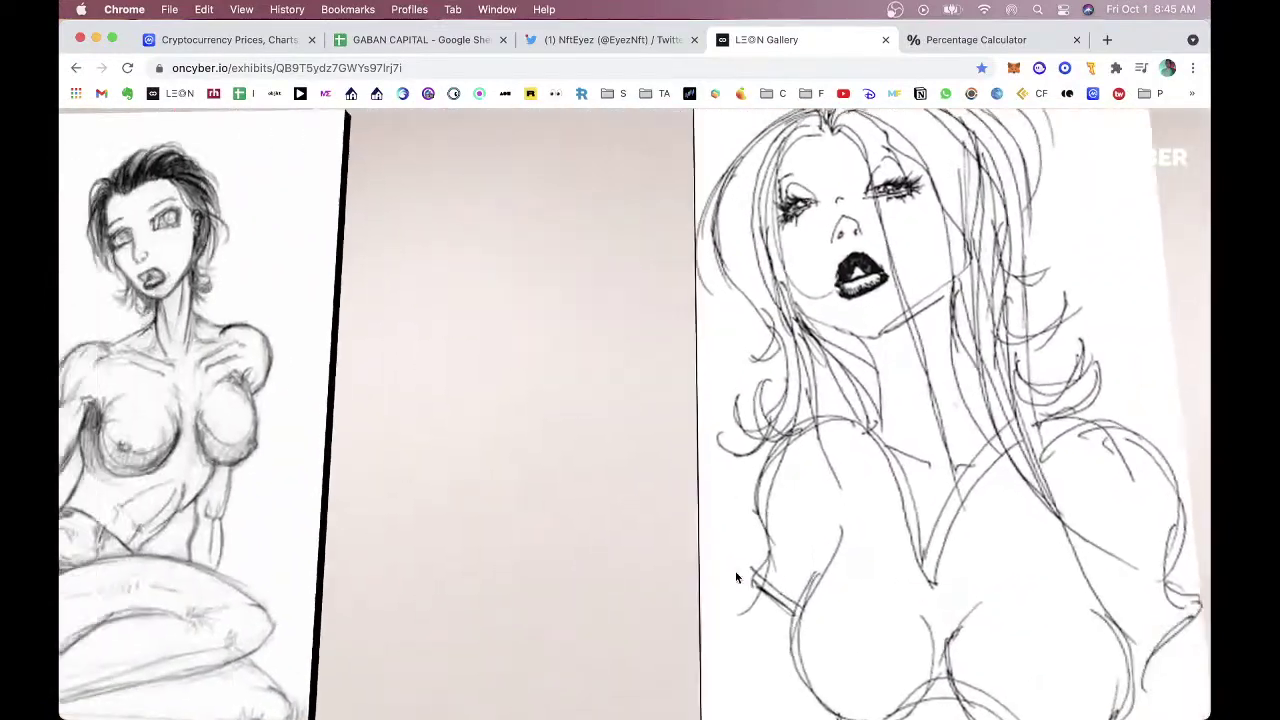
key(a)
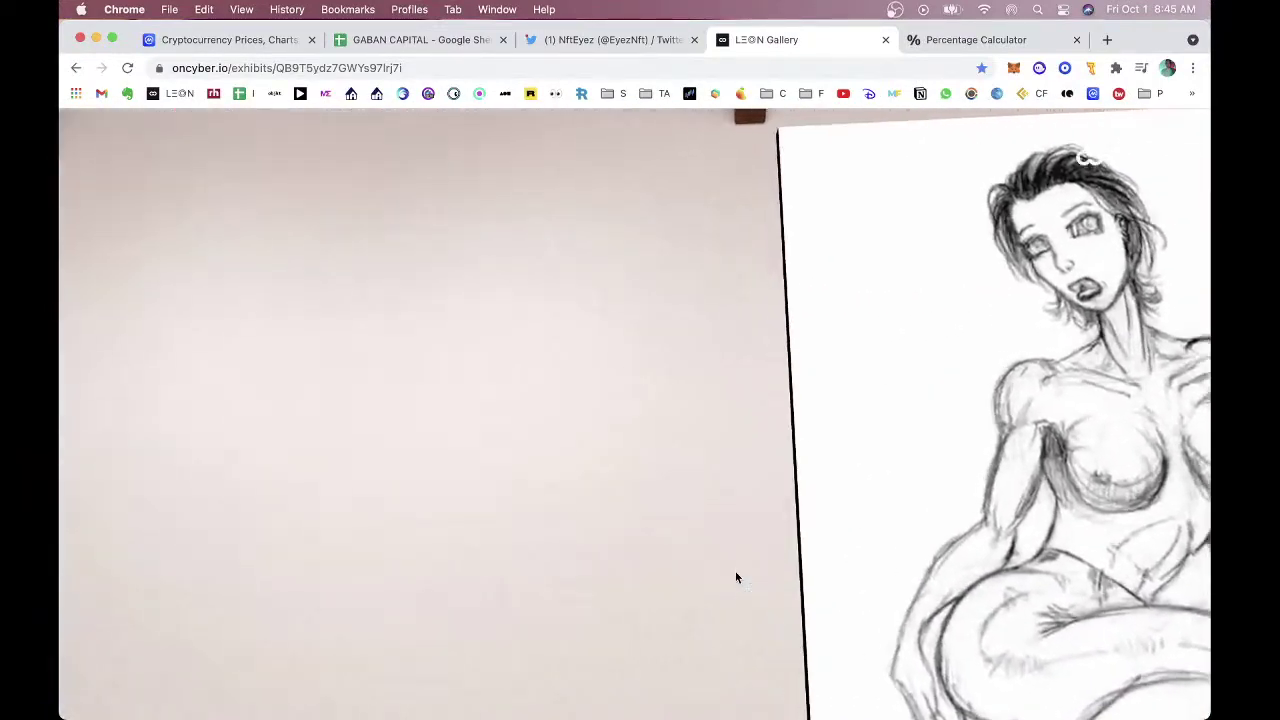
key(a)
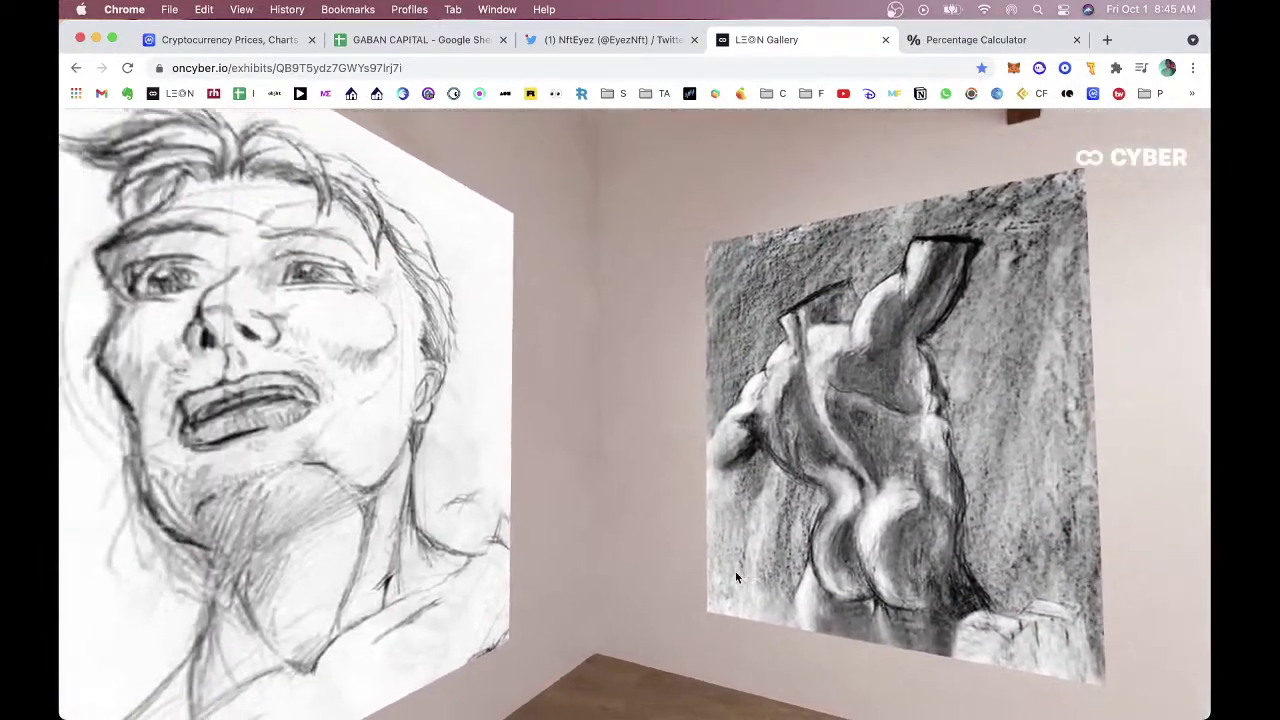
key(a)
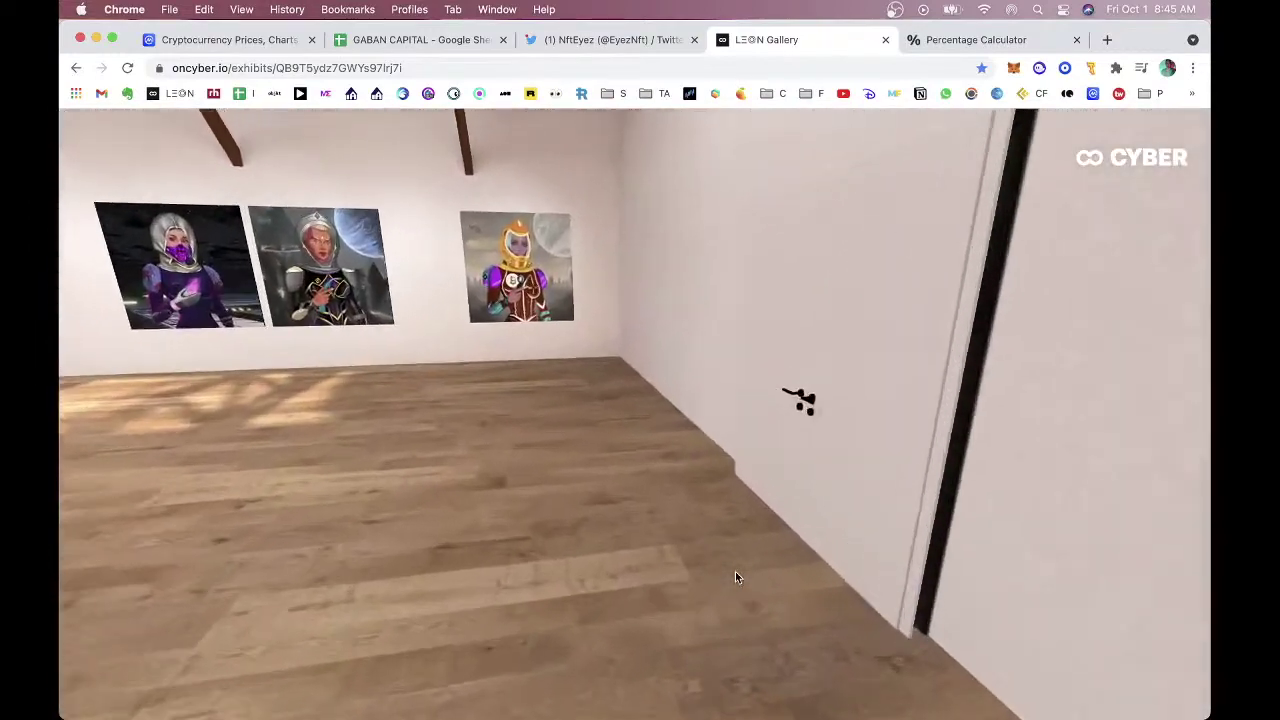
View the Chill Frog #254, 00327 and Satoshi artworks on the gallery's partition wall and close the gallery.
key(a)
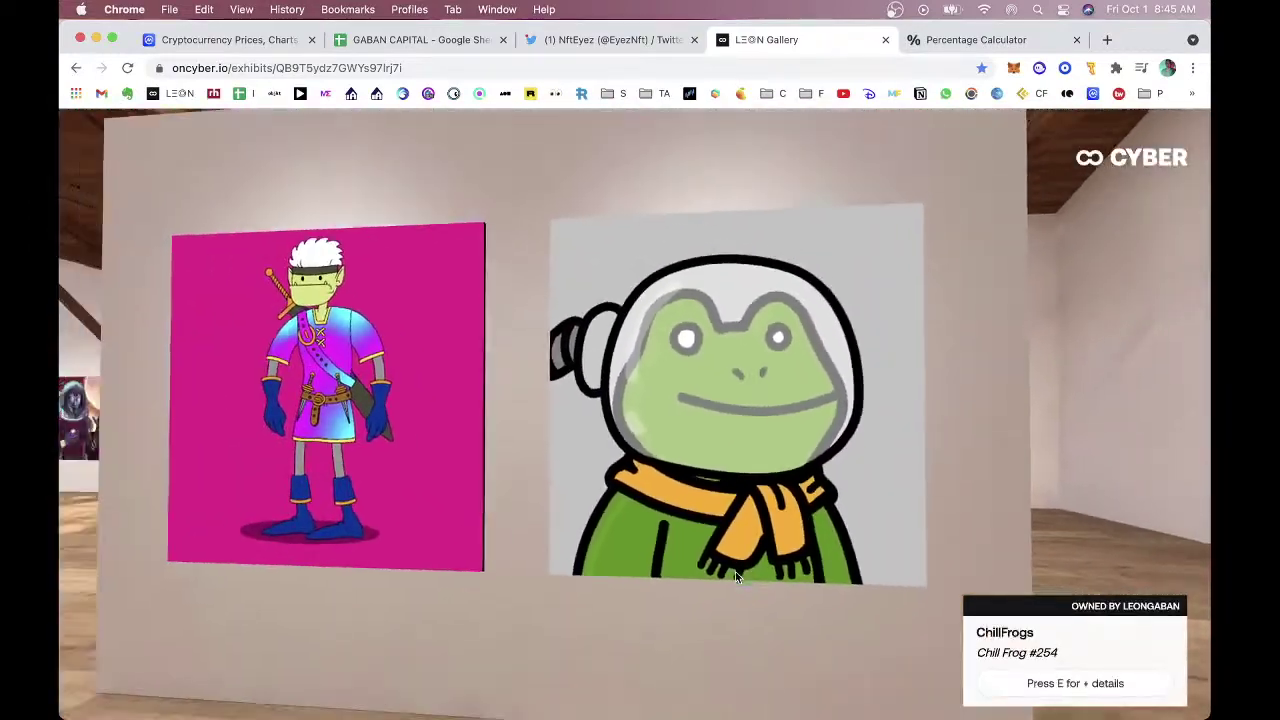
key(a)
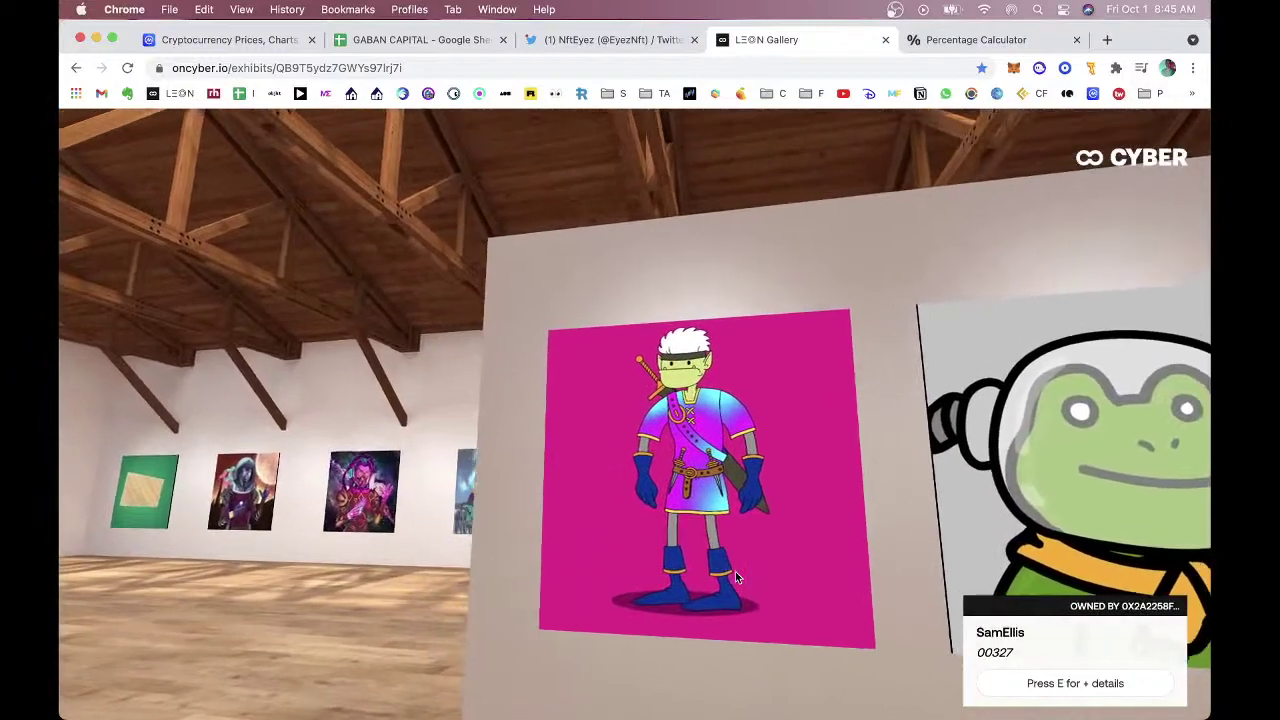
key(a)
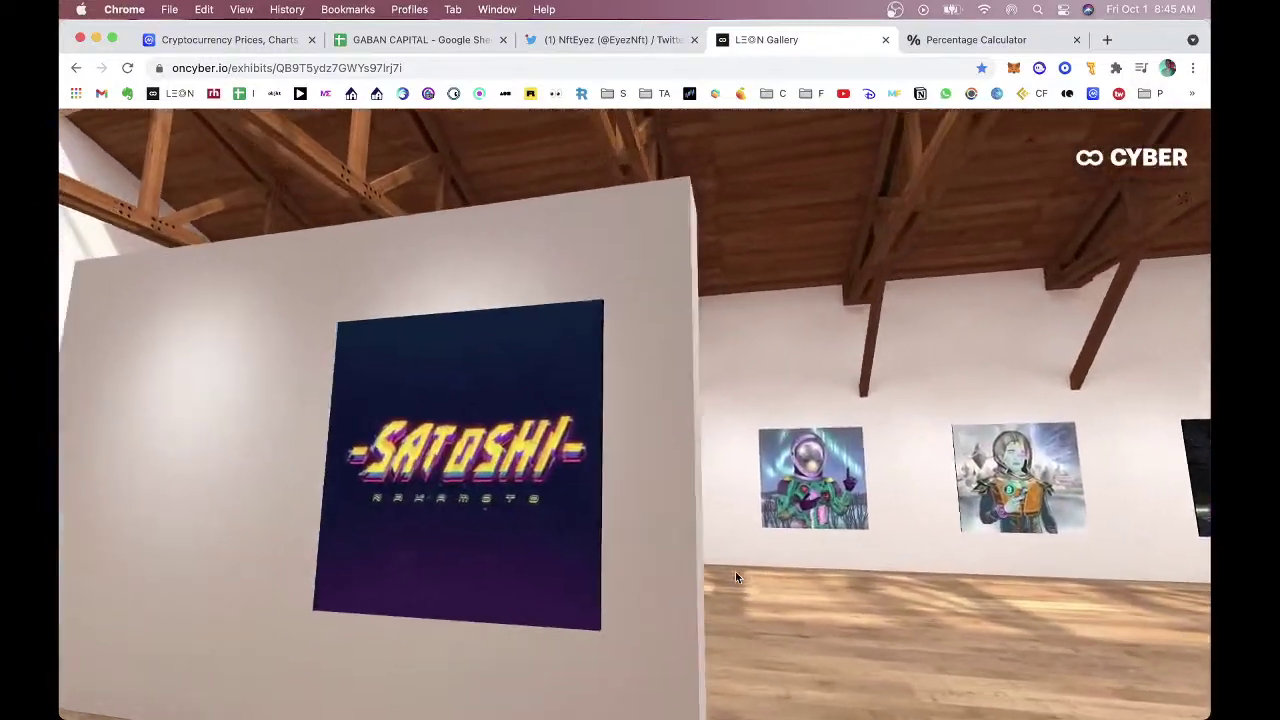
key(a)
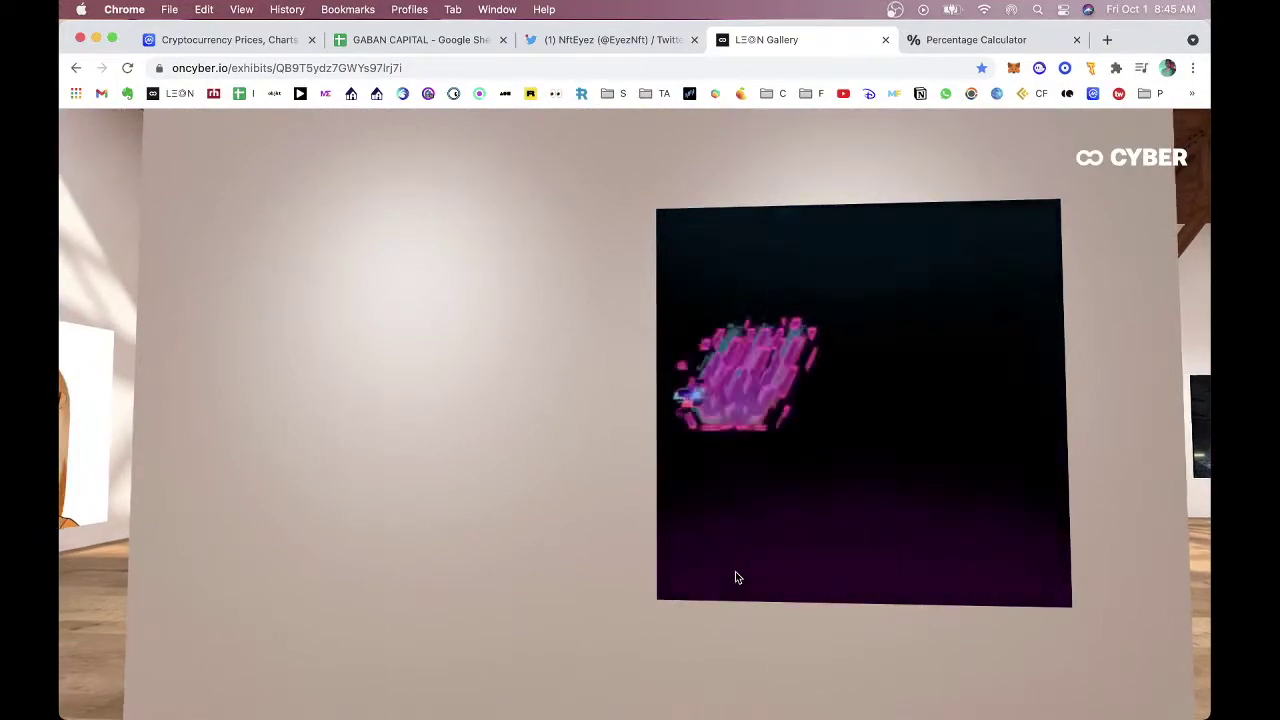
key(a)
key(super+w)
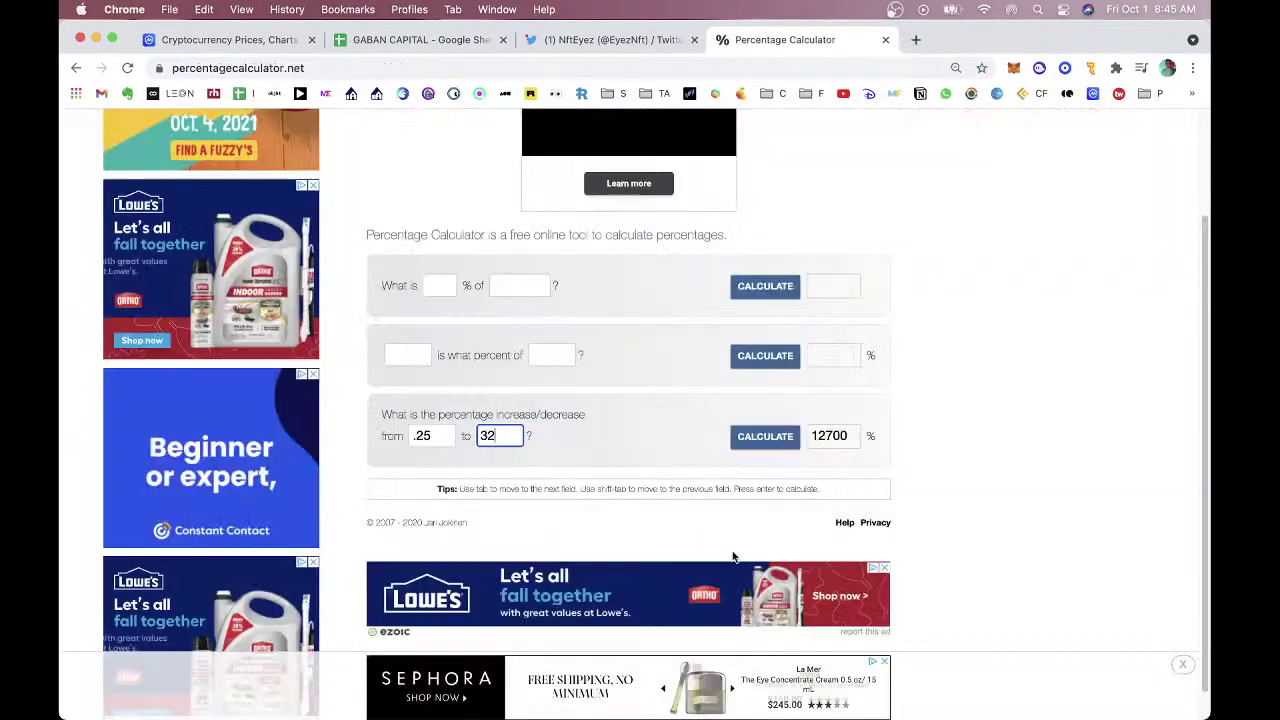
Open opensea.io in a new tab, go to the account's own profile and look through its collected NFTs.
key(super+t)
text(opensea.io)
key(Return)
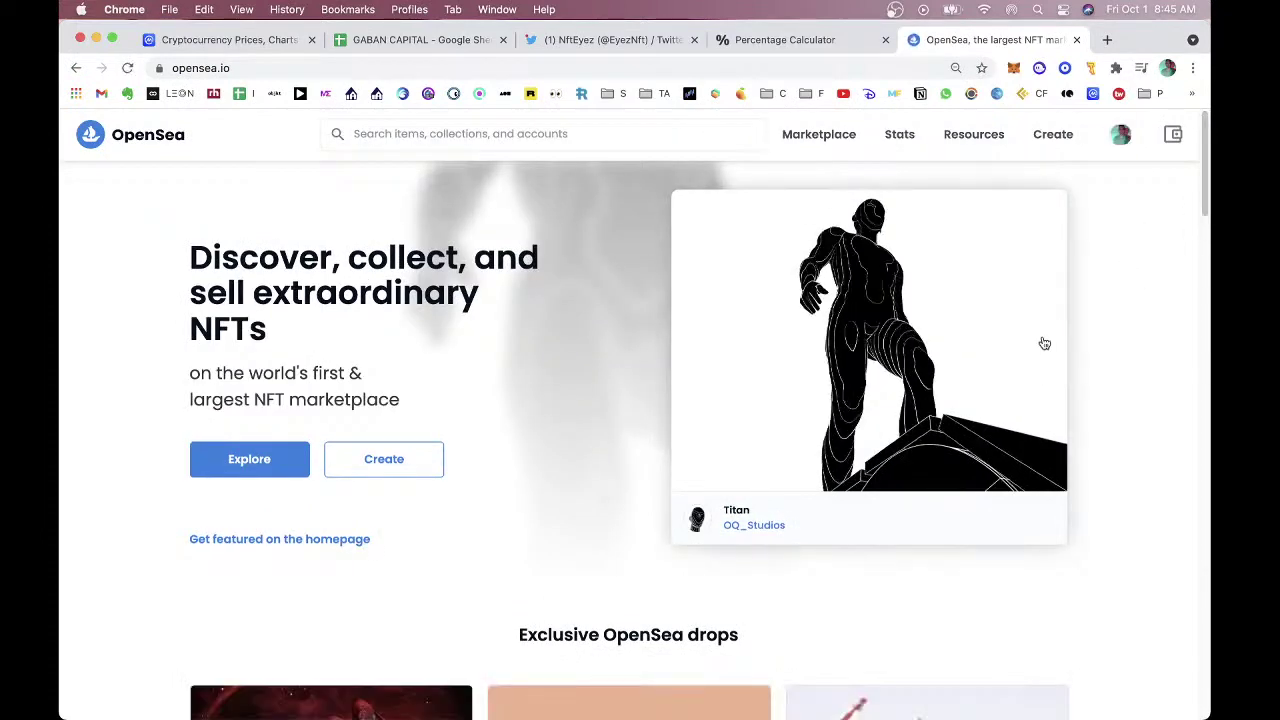
click(1120, 134)
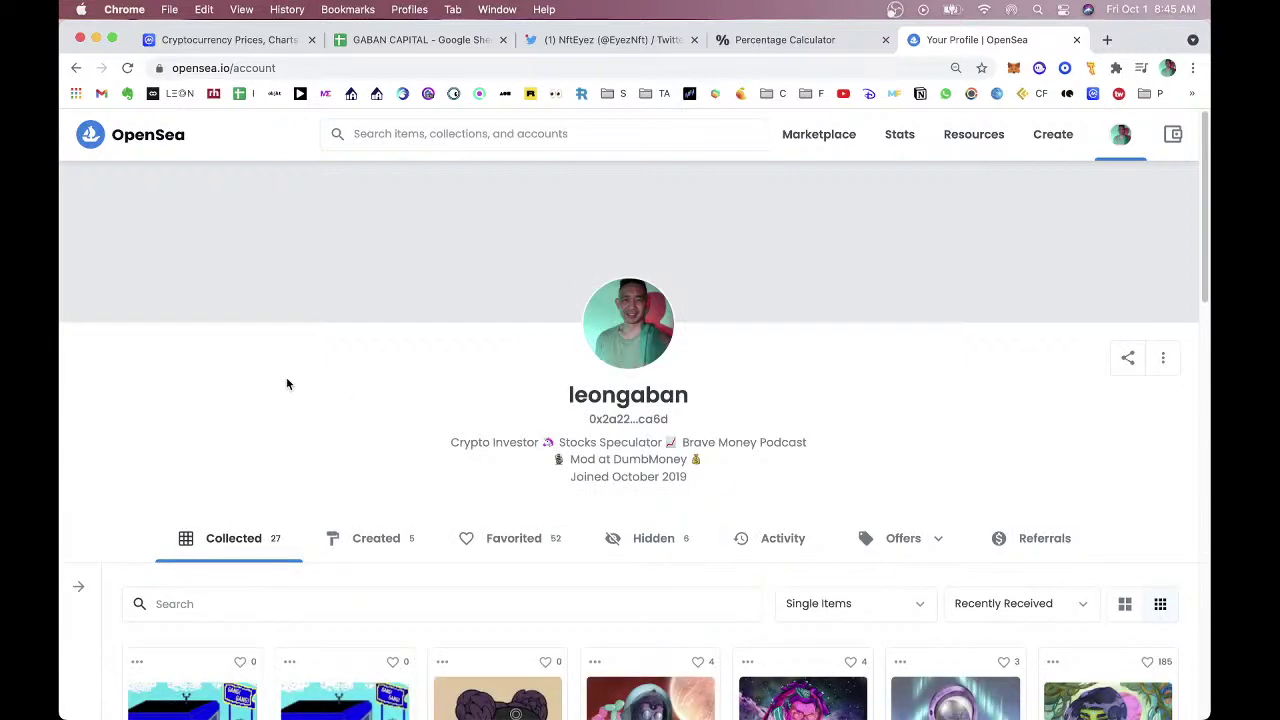
scroll(487, 432, down, 15)
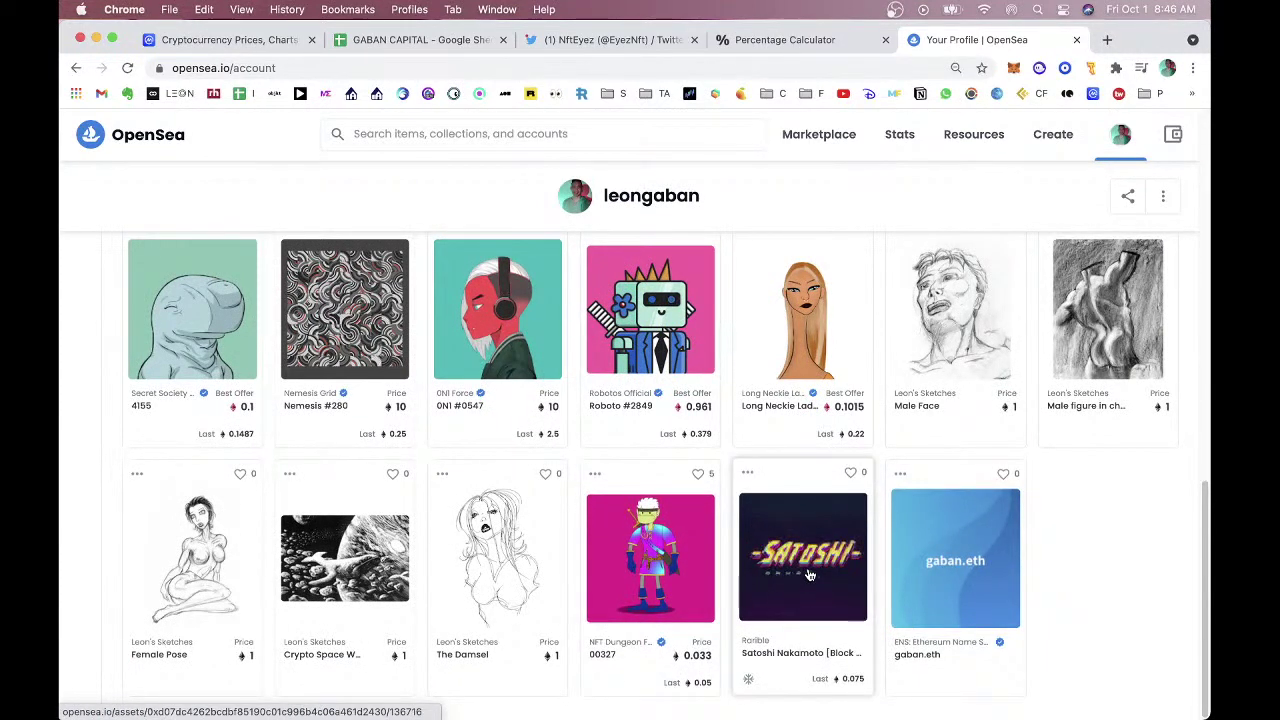
scroll(178, 436, up, 2)
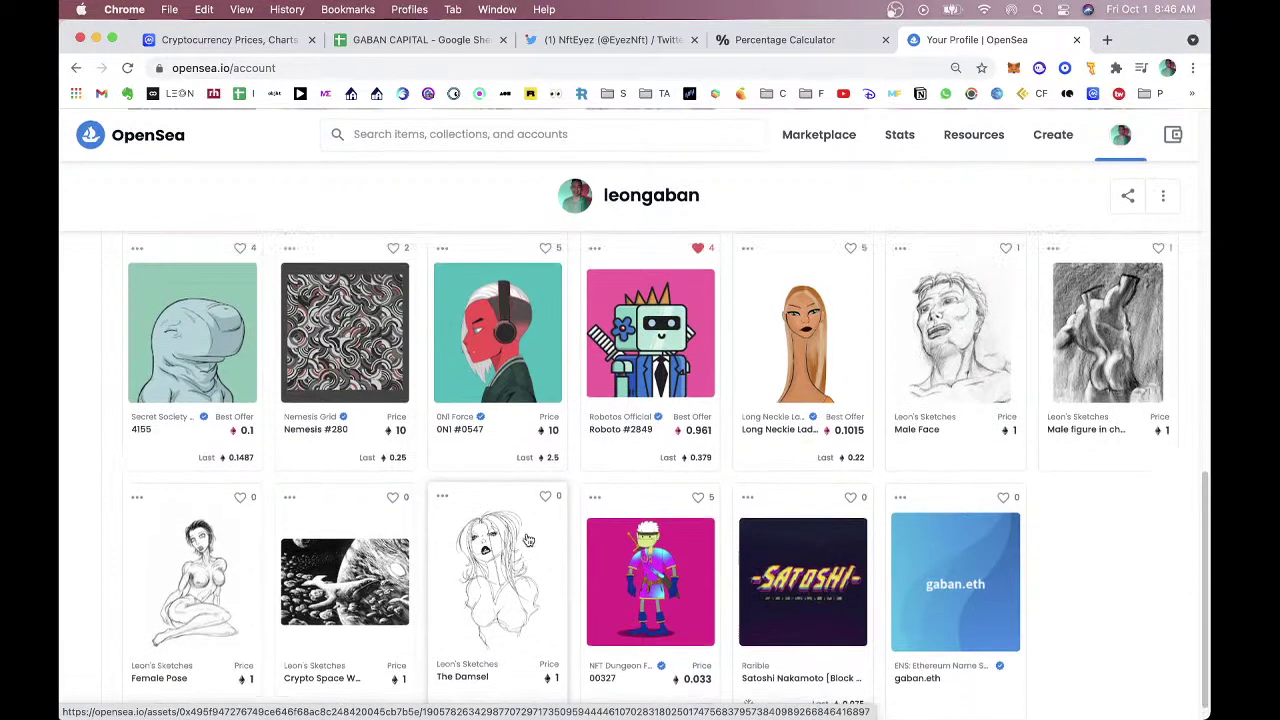
scroll(178, 436, up, 4)
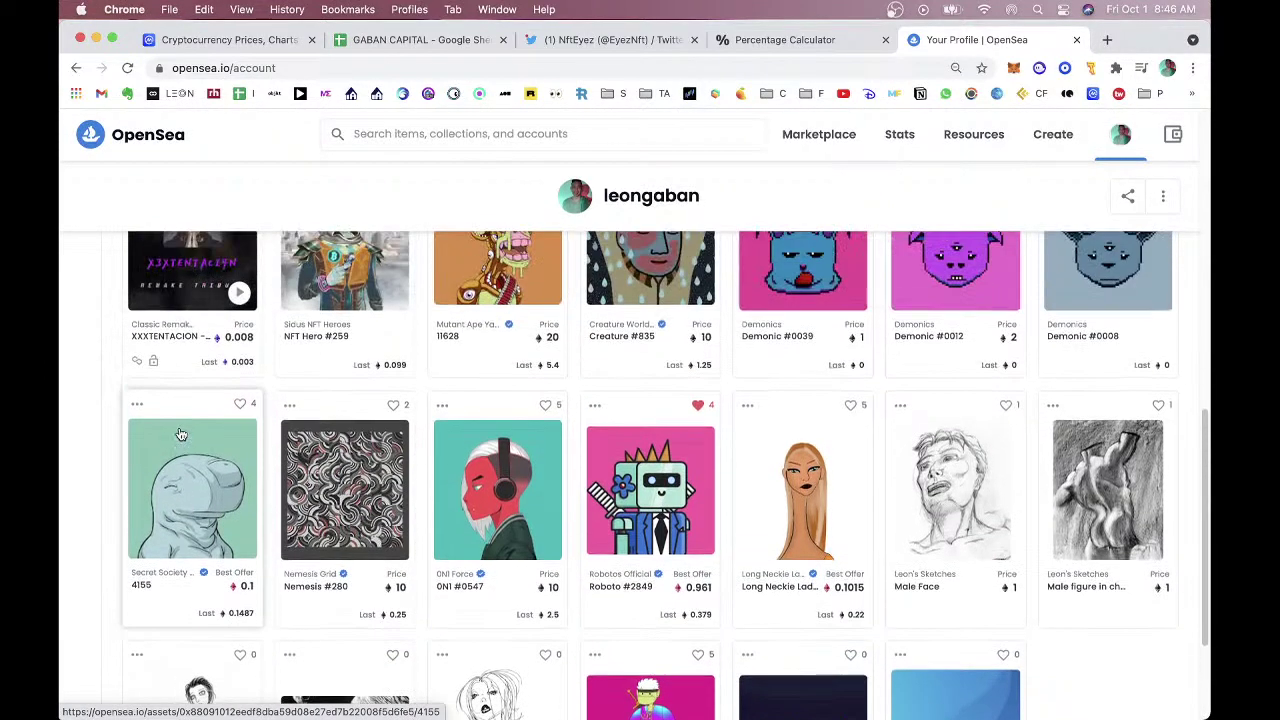
scroll(200, 507, up, 5)
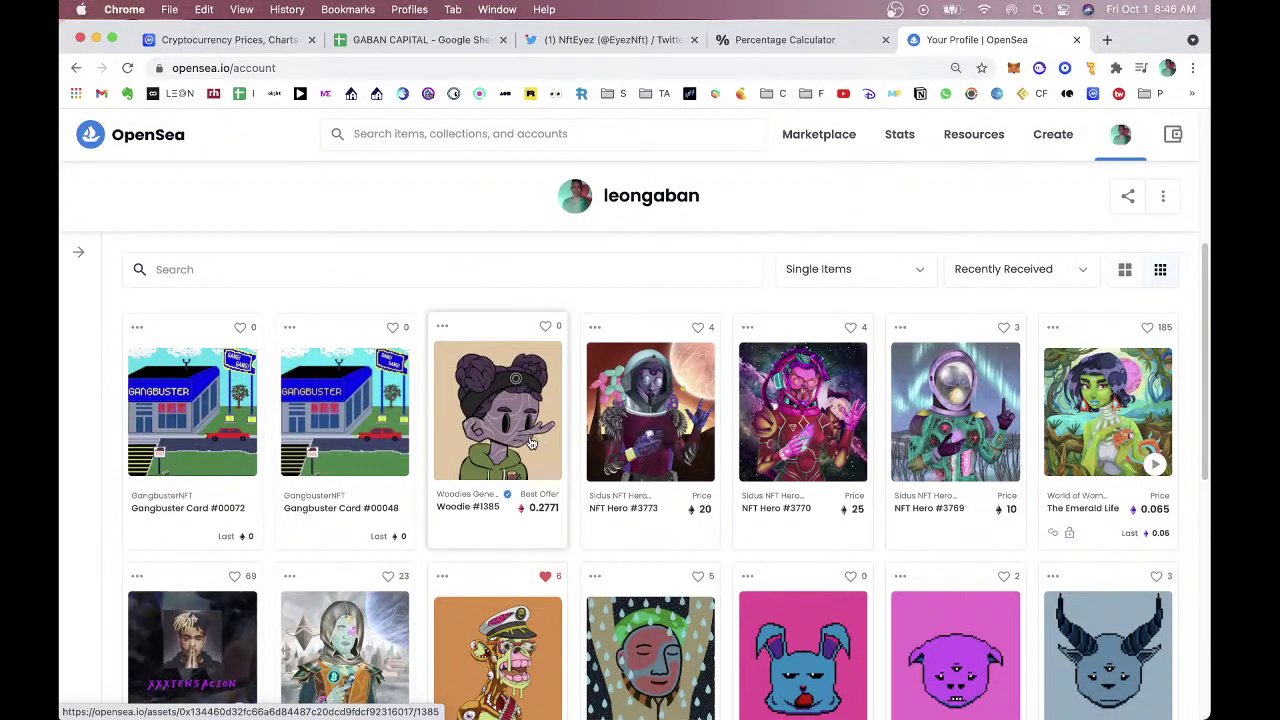
Open Woodie #1385 and its Woodies Generative Characters collection to check the floor price, and close OpenSea.
click(515, 440)
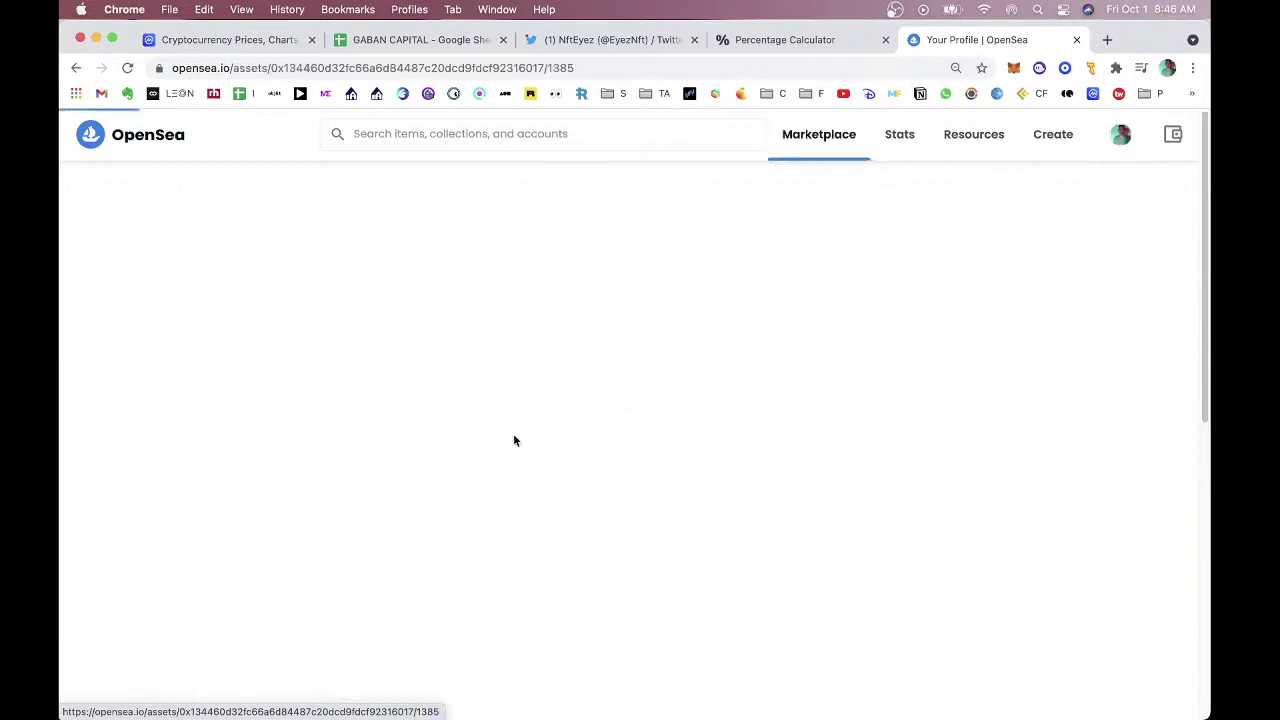
click(634, 250)
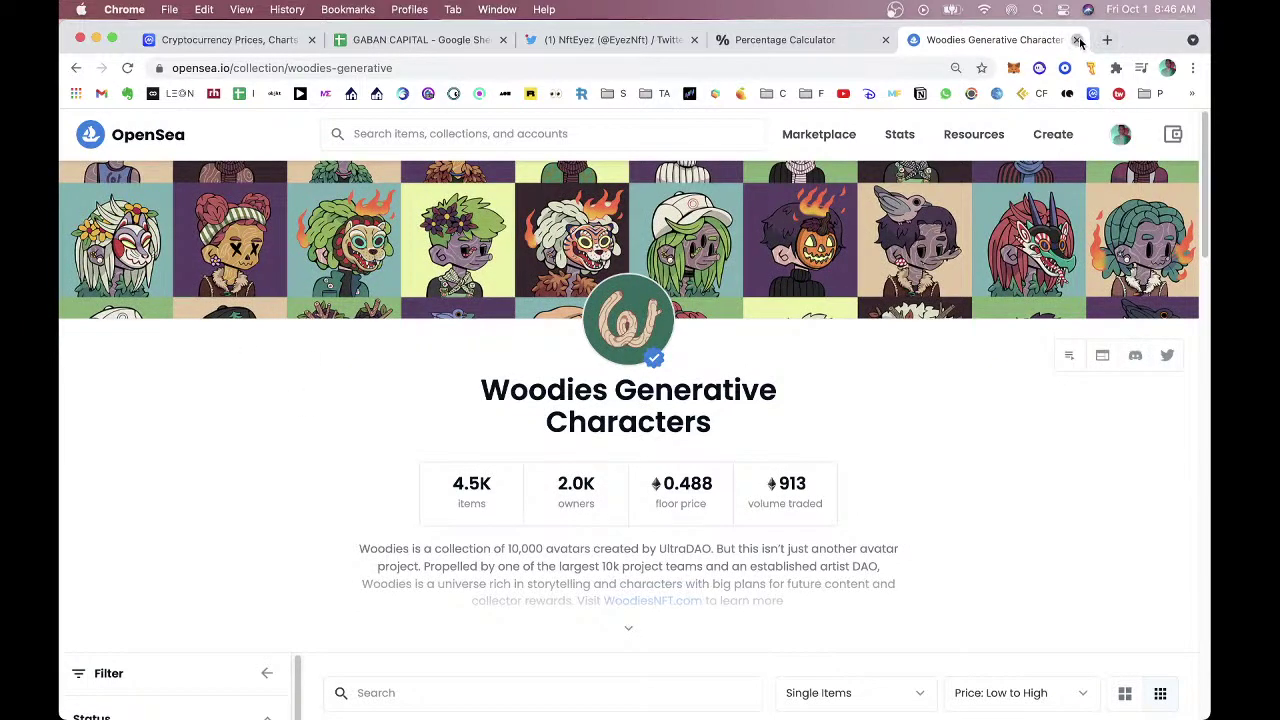
click(1077, 40)
In the NFTs sheet of GABAN CAPITAL, set the ETH floor price of Woodie #1385 to 0.488.
click(346, 41)
scroll(271, 514, down, 2)
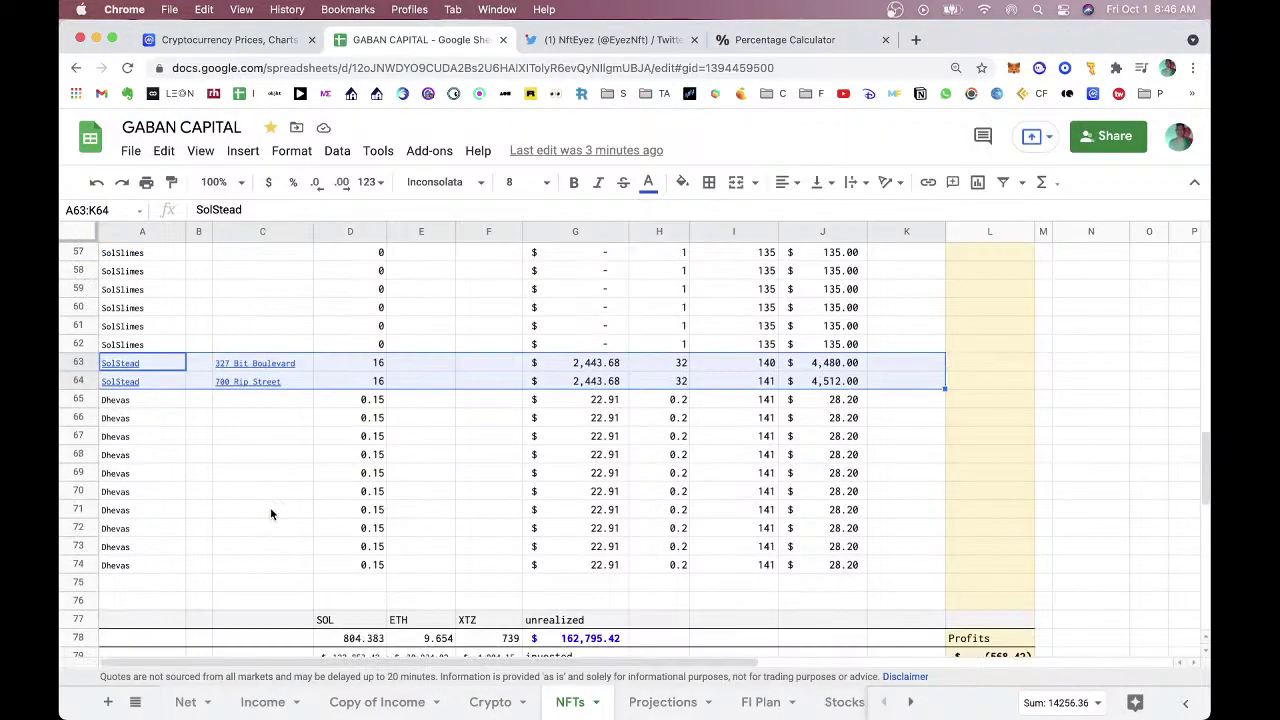
click(268, 502)
scroll(268, 495, up, 4)
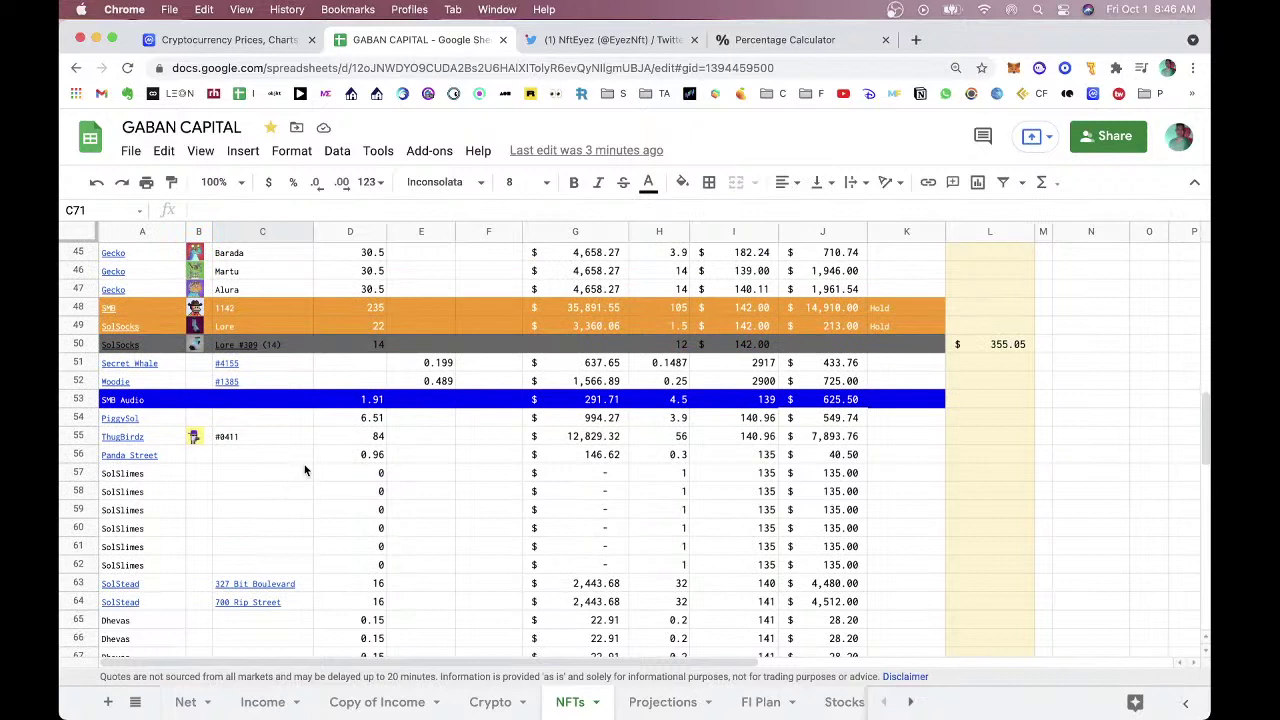
click(419, 386)
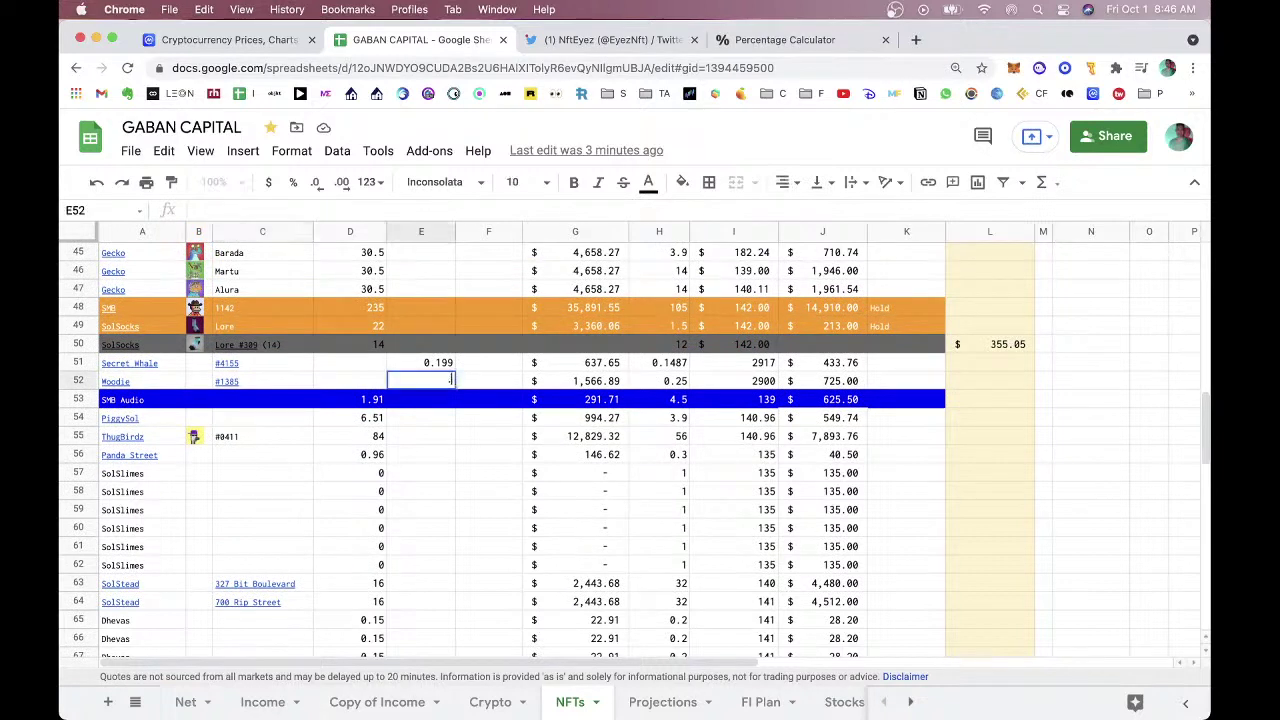
key(Return)
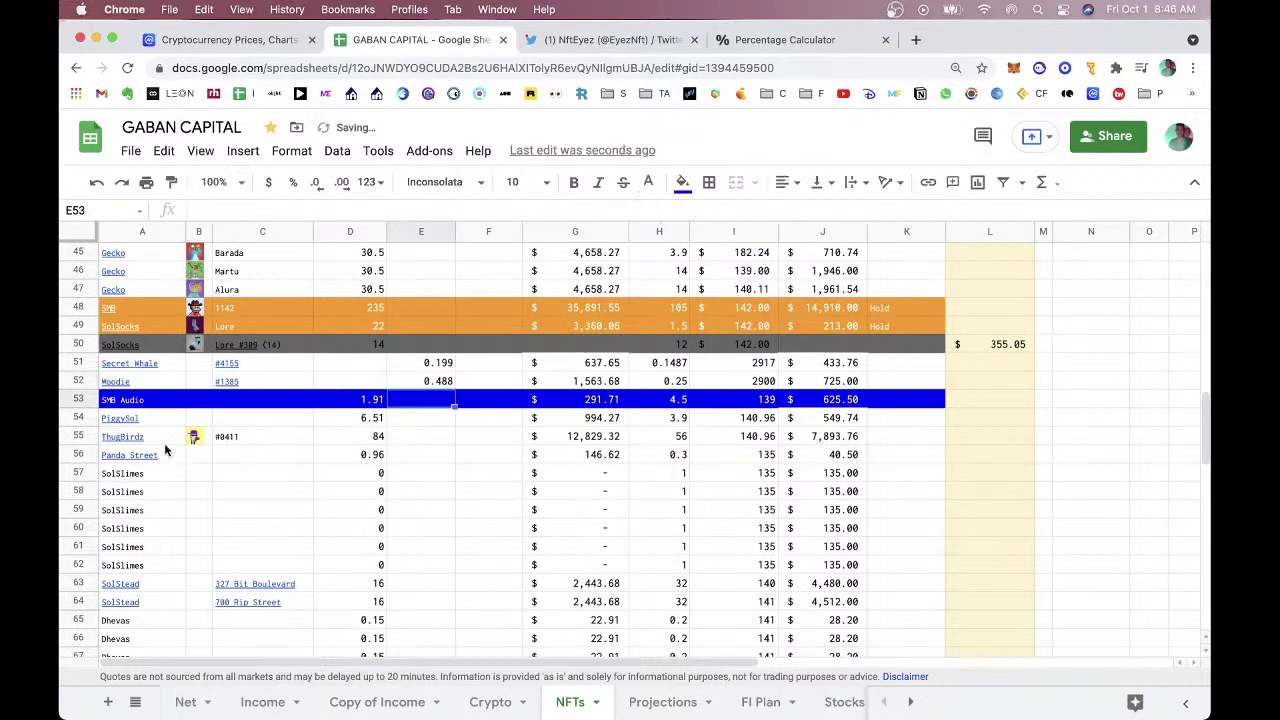
Open the ThugBirdz collection link from the sheet and load the bookmarked Solanalysis site in that tab to check floor prices.
click(127, 437)
click(166, 466)
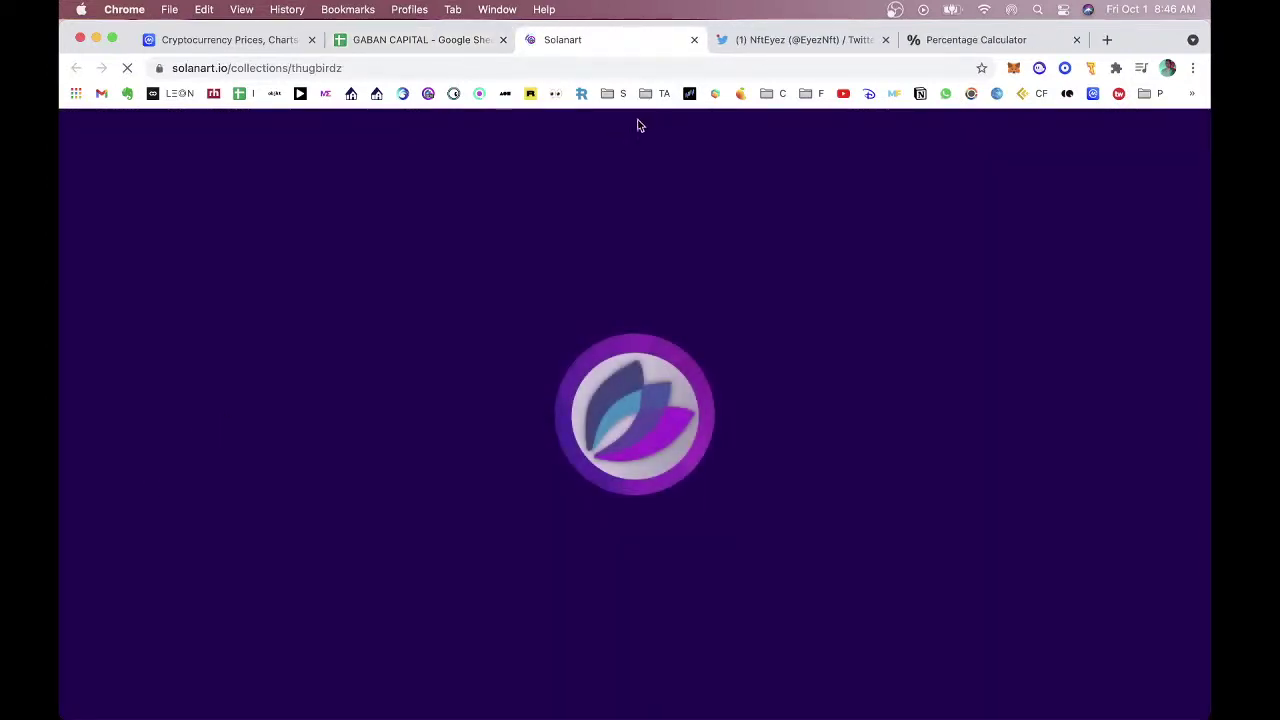
click(689, 94)
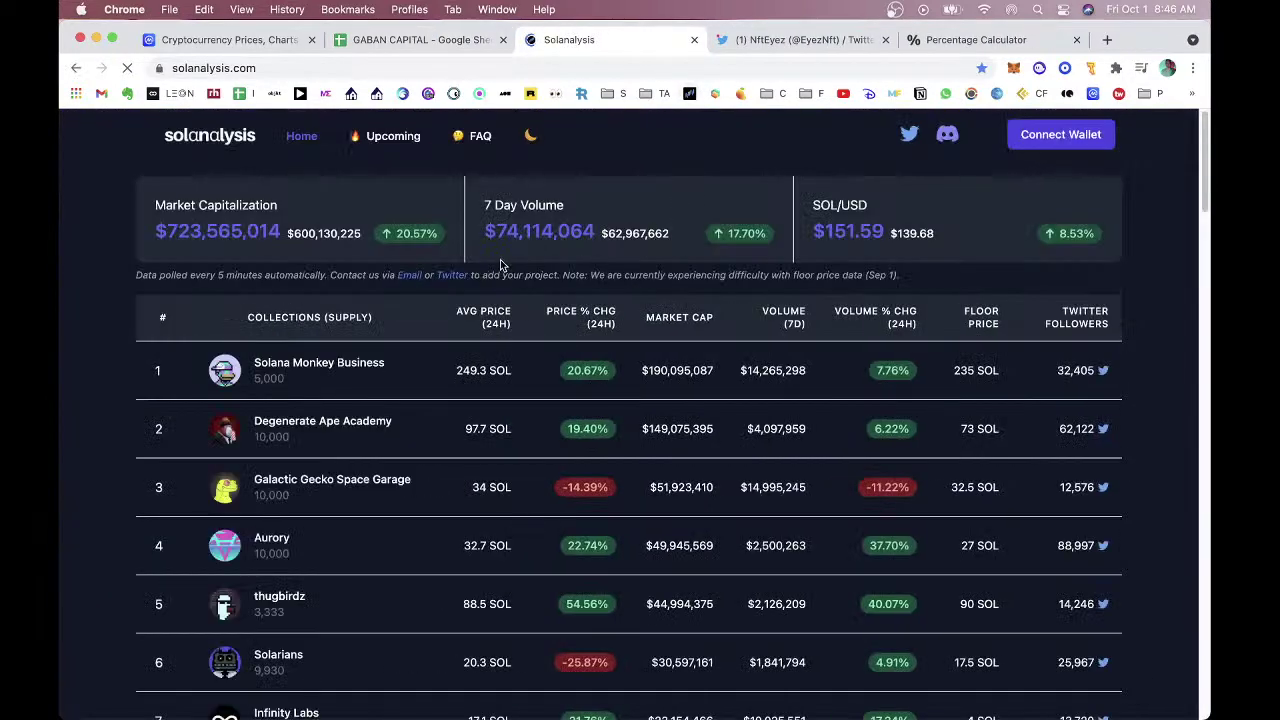
Check the thugbirdz floor price on Solanalysis, and open the Thug Birdz Solanart collection linked from the ThugBirdz row of the NFTs sheet.
scroll(720, 380, down, 4)
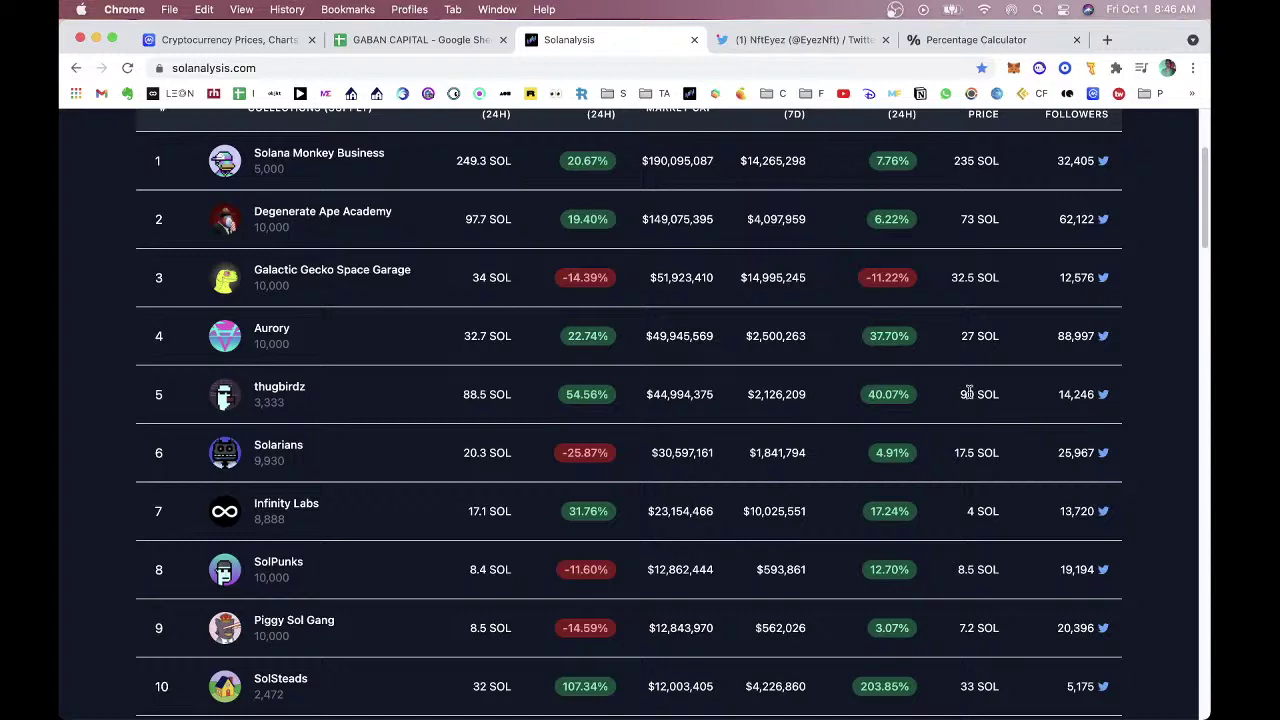
click(440, 40)
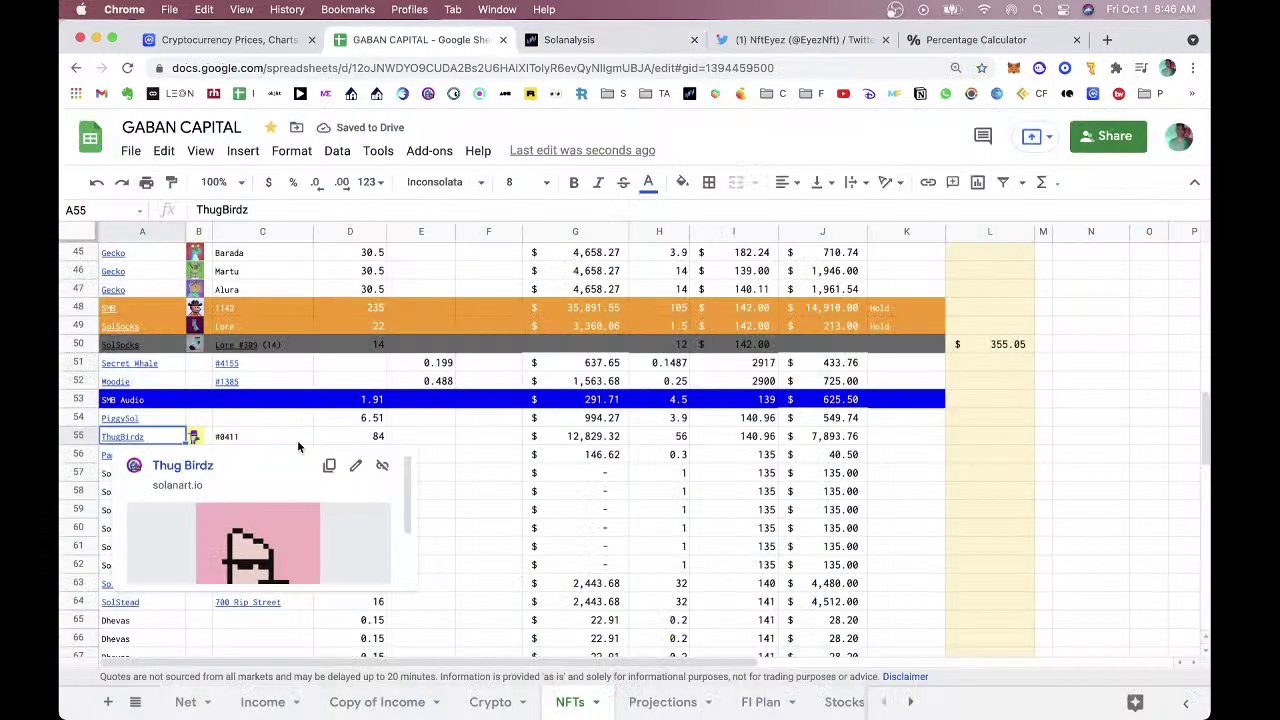
click(181, 466)
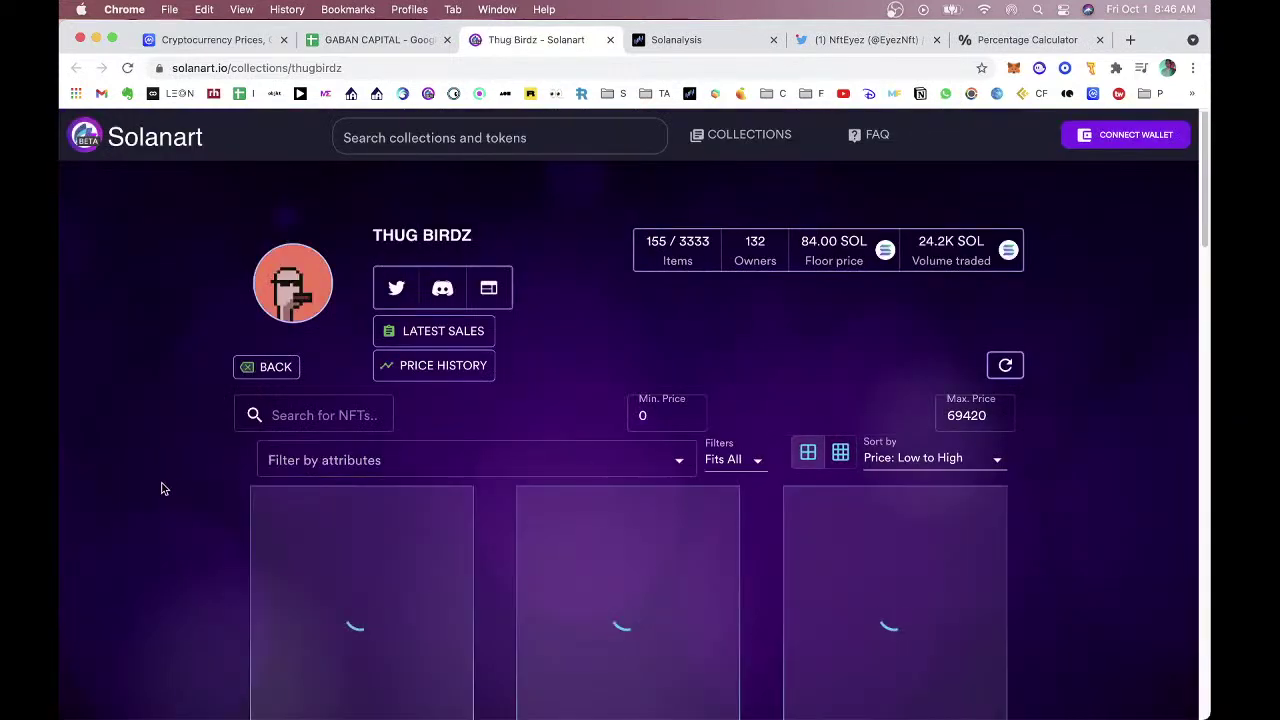
Examine the lowest-priced Thug Birdz listings and their last sale prices in the Solanart collection.
scroll(160, 488, down, 3)
scroll(164, 490, down, 5)
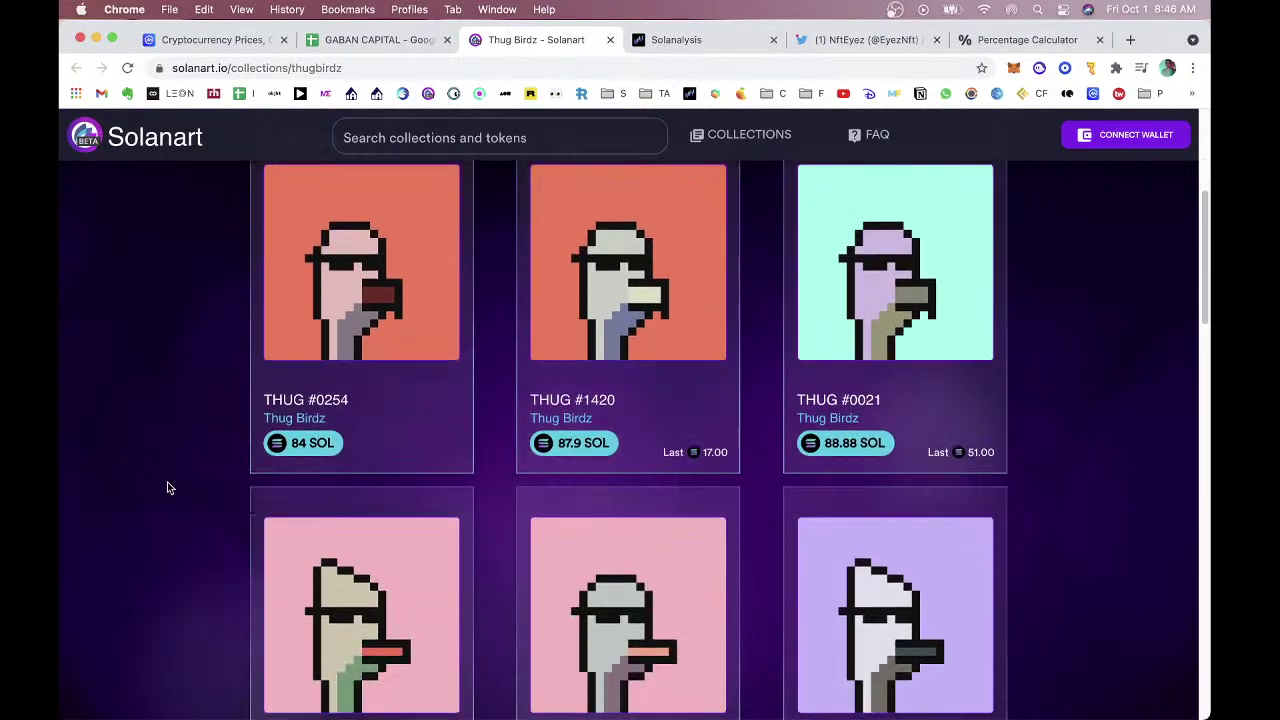
scroll(175, 483, up, 3)
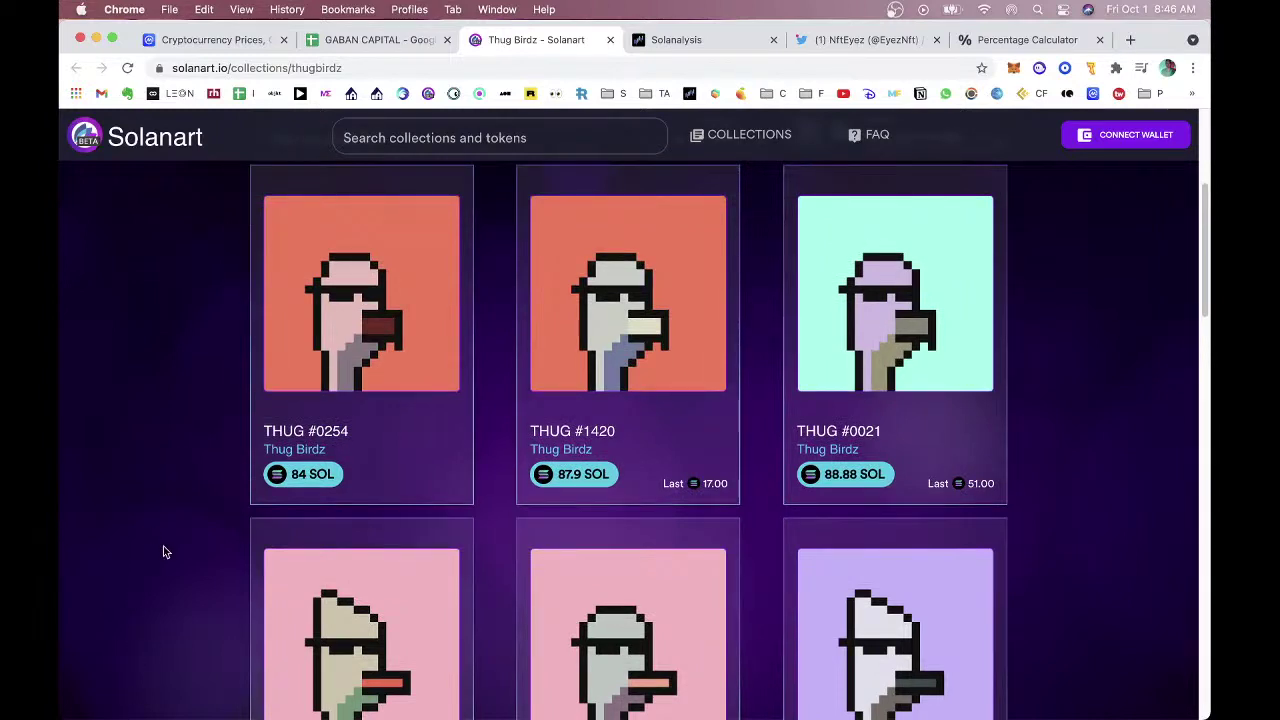
scroll(161, 548, up, 1)
scroll(163, 554, down, 3)
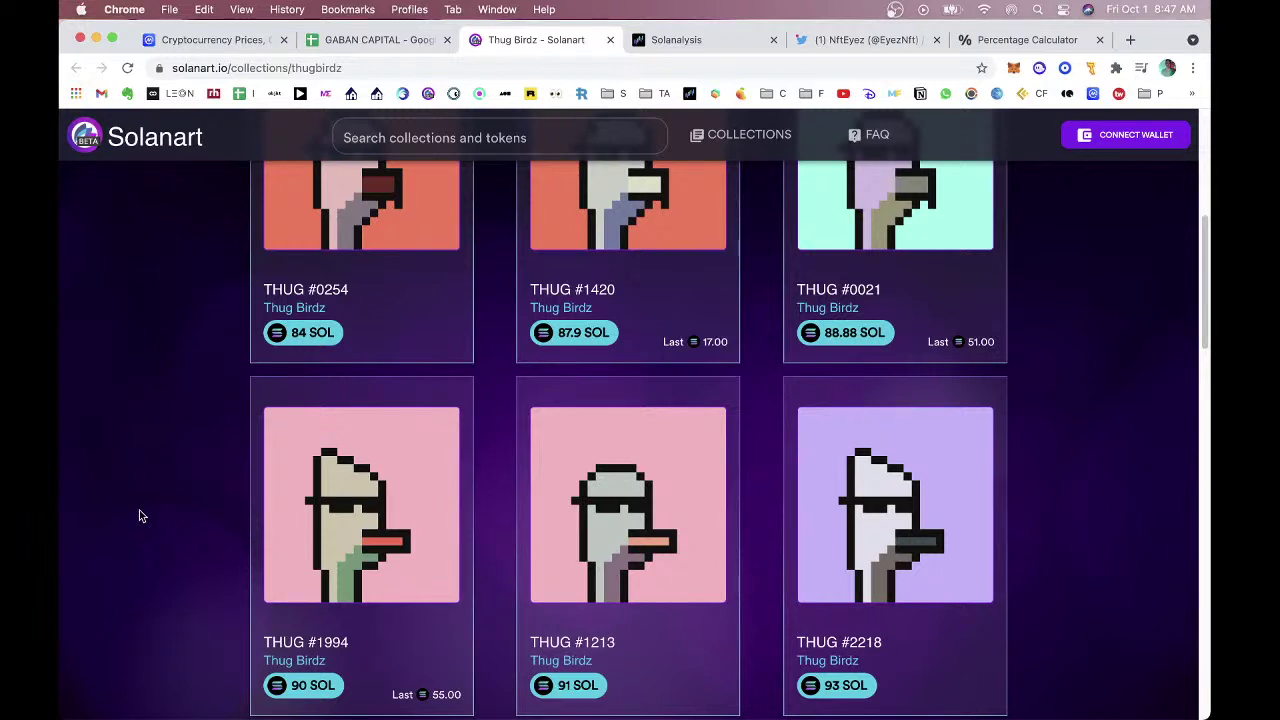
scroll(140, 516, up, 3)
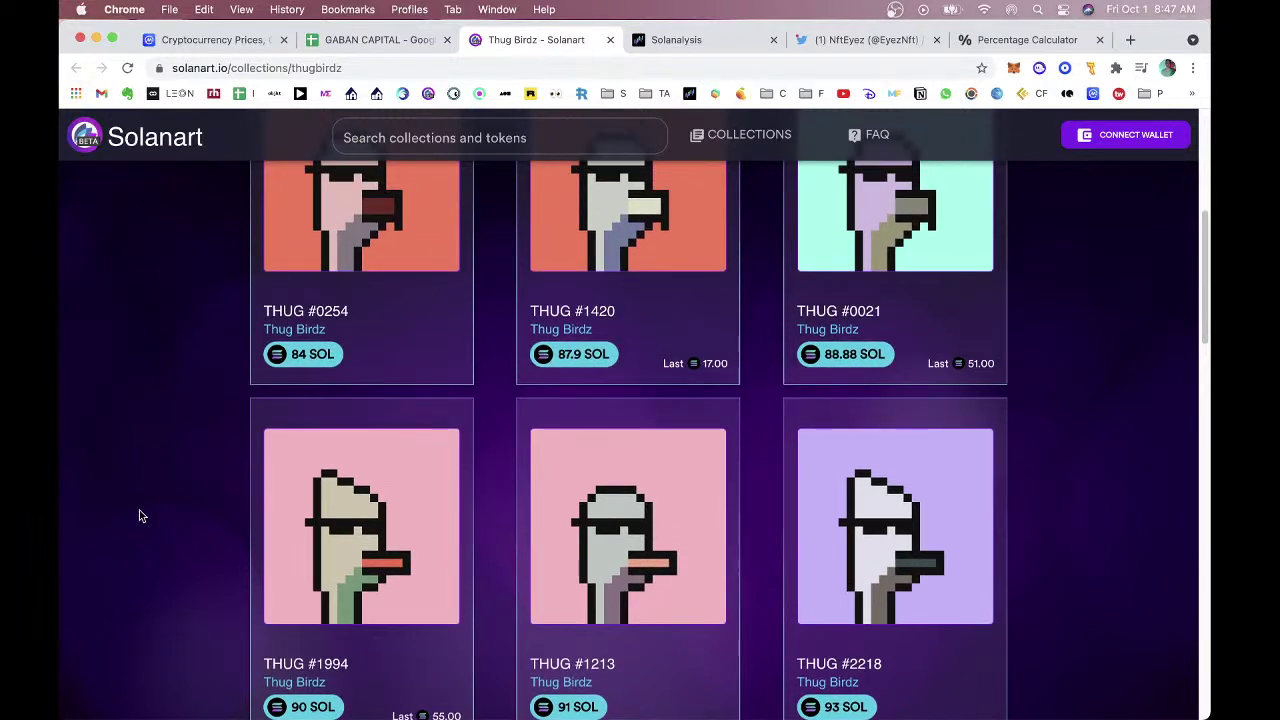
Look through the higher-priced Thug Birdz listings to compare their prices and traits, and return to the cheaper ones.
scroll(140, 516, down, 10)
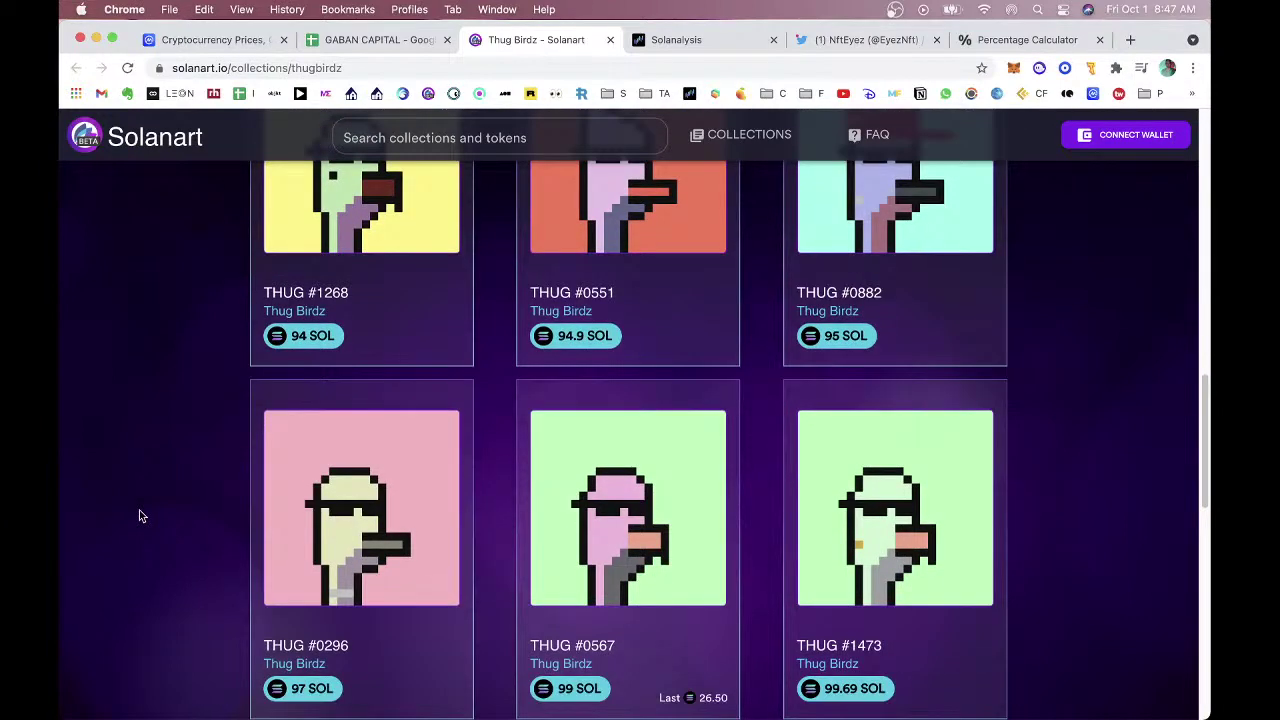
scroll(140, 516, down, 9)
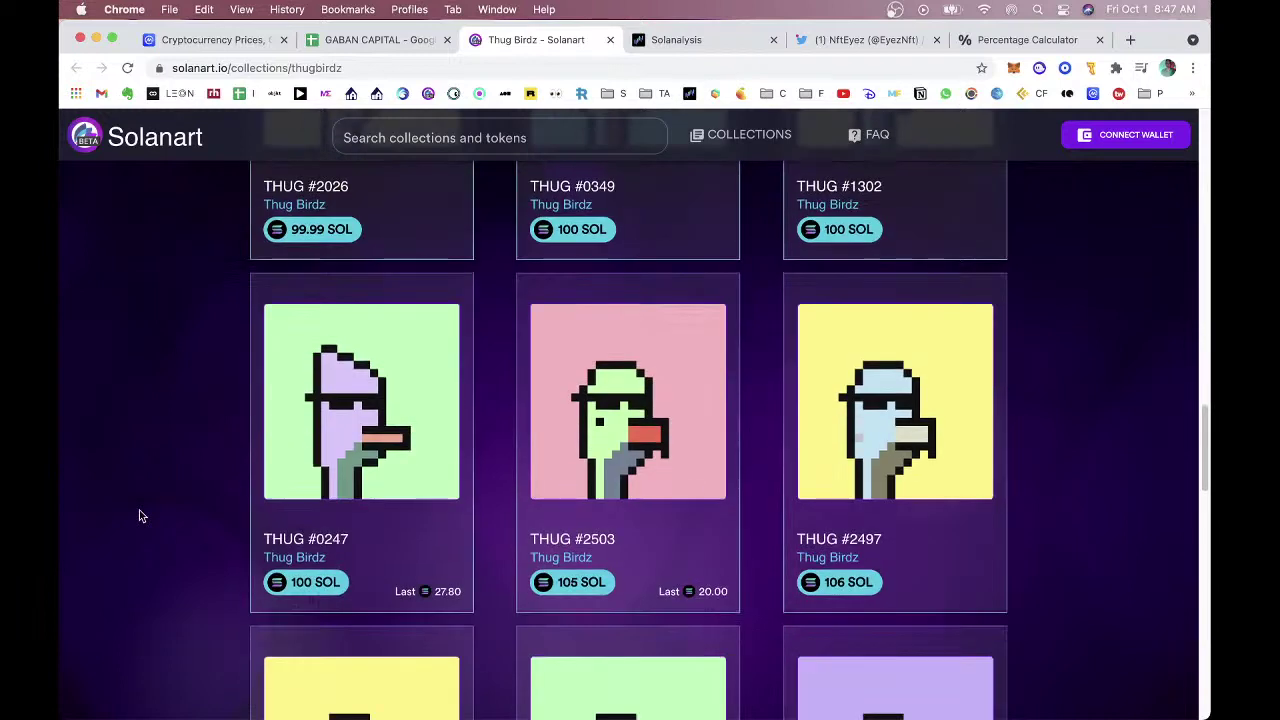
scroll(140, 516, down, 4)
scroll(140, 516, down, 3)
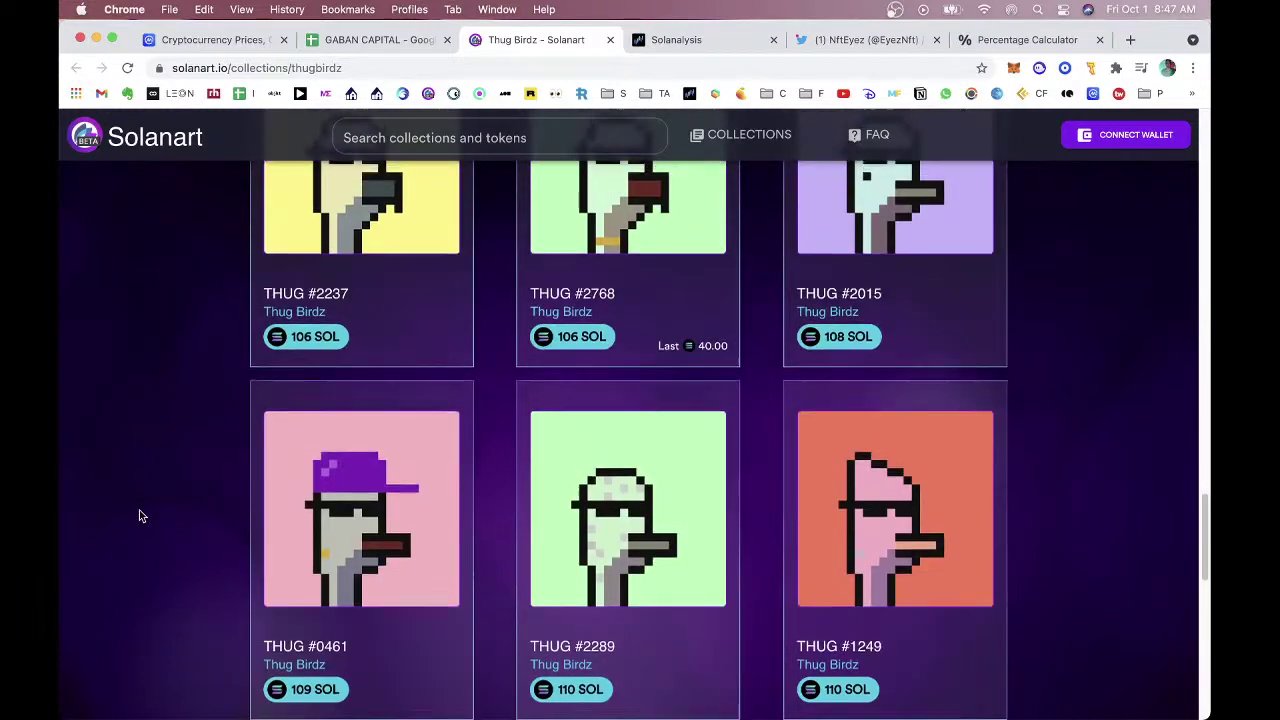
scroll(140, 516, up, 6)
scroll(140, 516, up, 5)
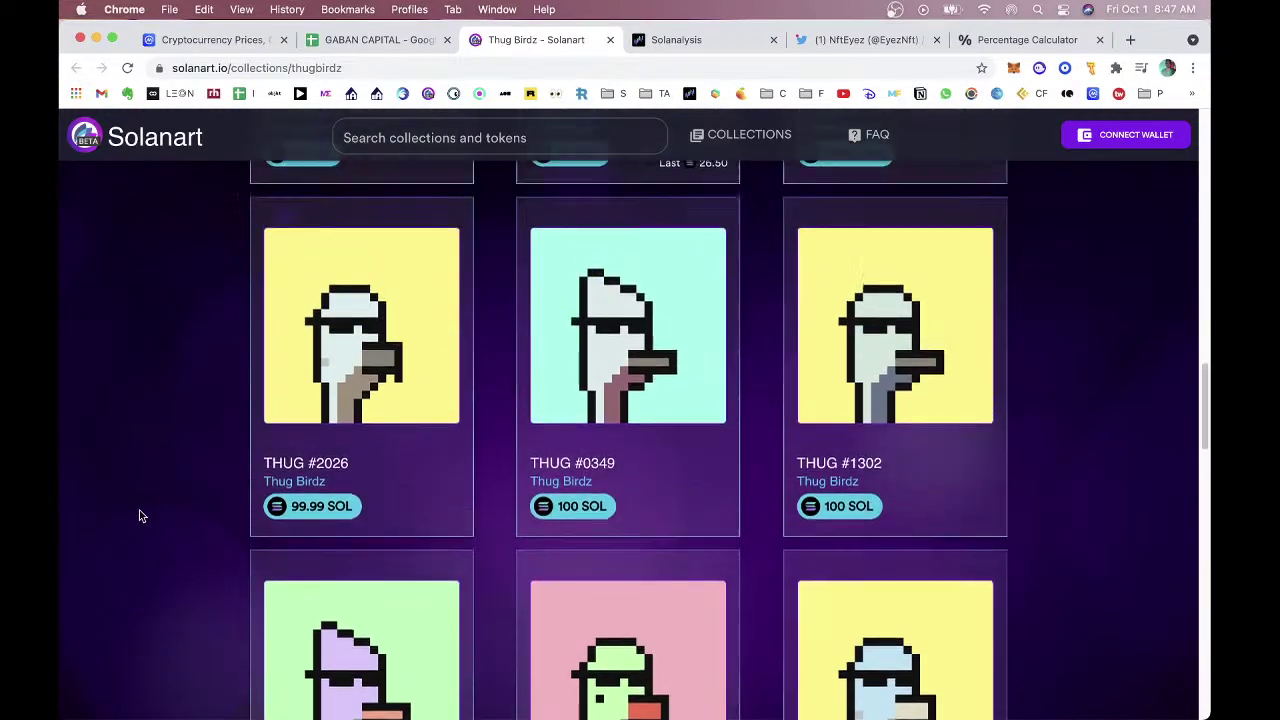
scroll(140, 516, down, 2)
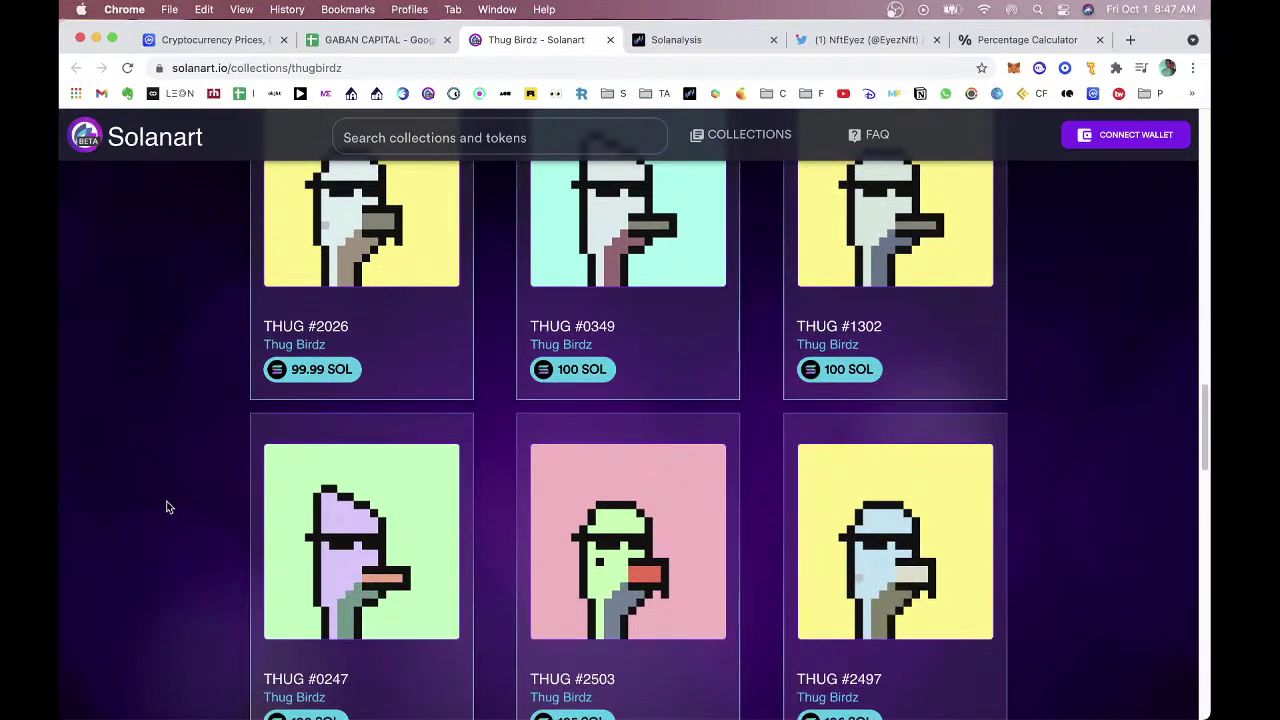
scroll(125, 487, up, 1)
scroll(167, 482, up, 5)
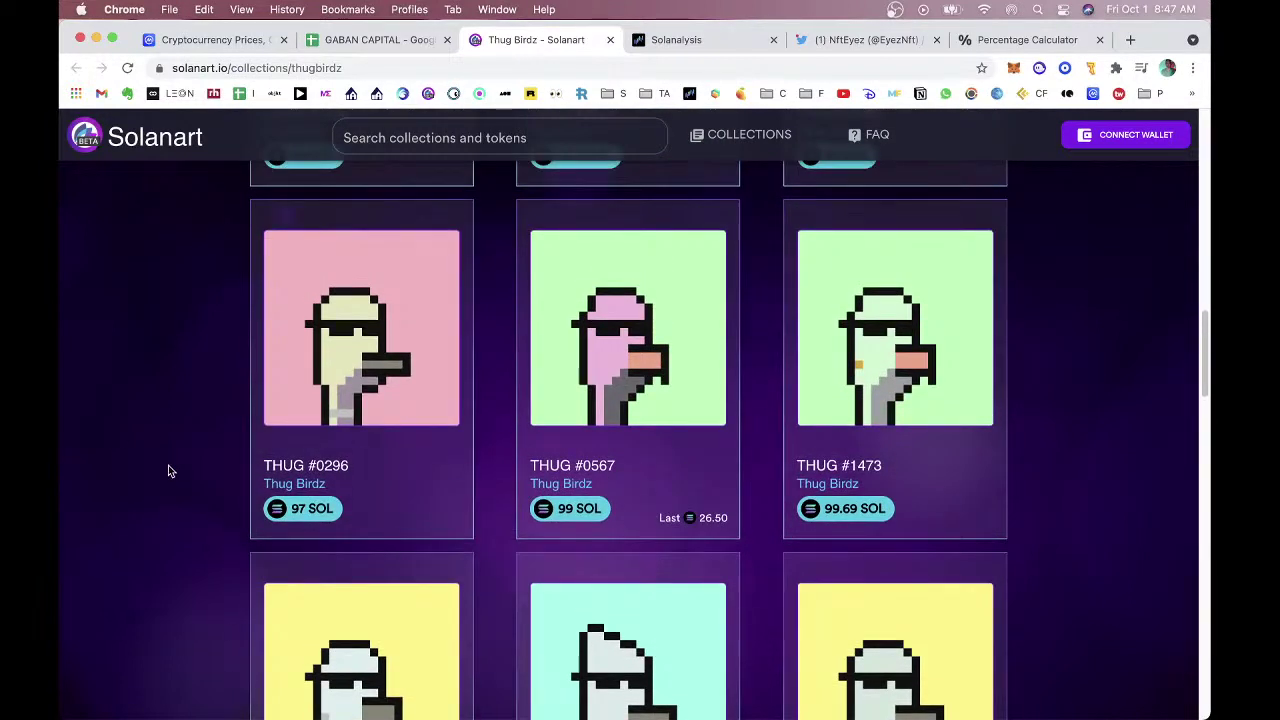
scroll(176, 480, up, 3)
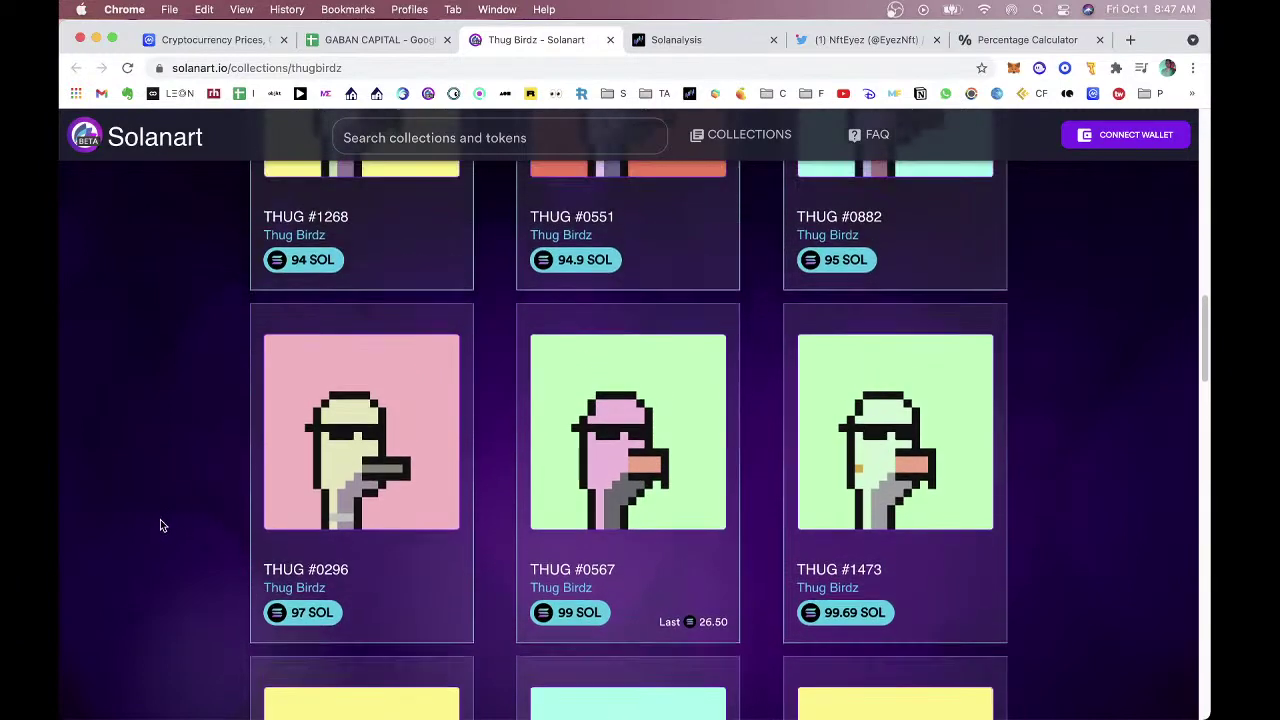
scroll(163, 525, up, 5)
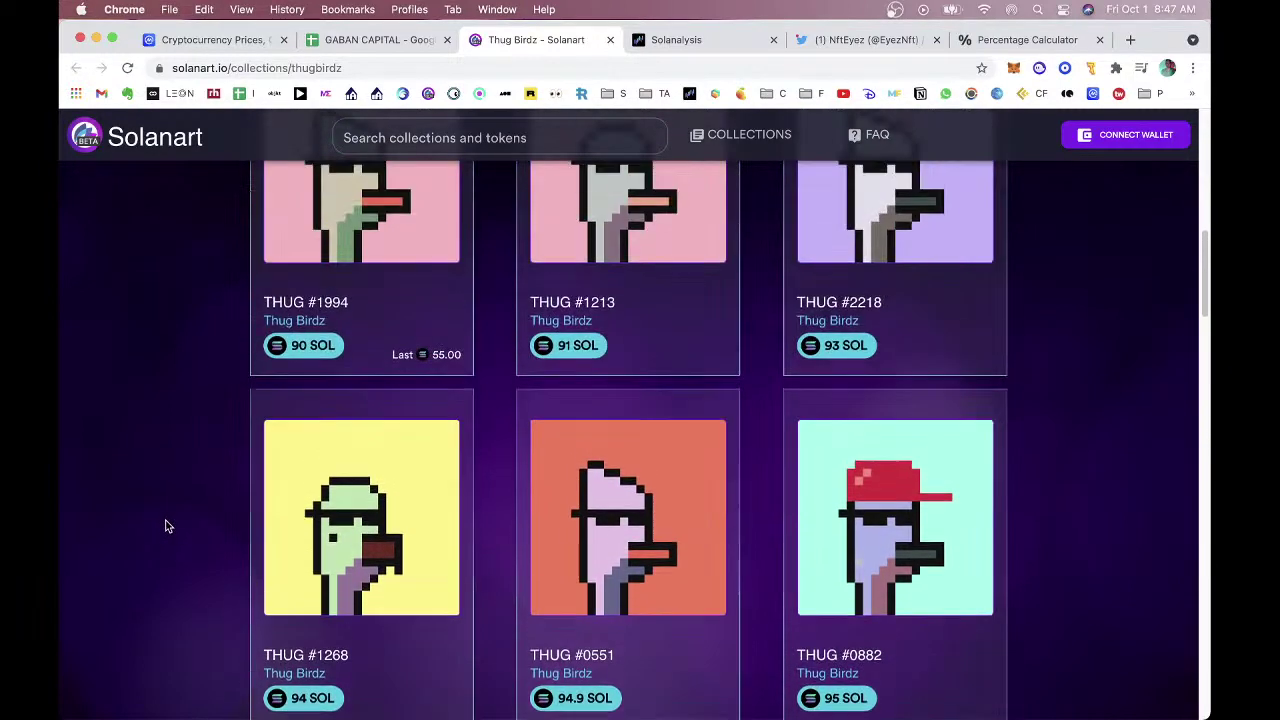
scroll(163, 521, up, 2)
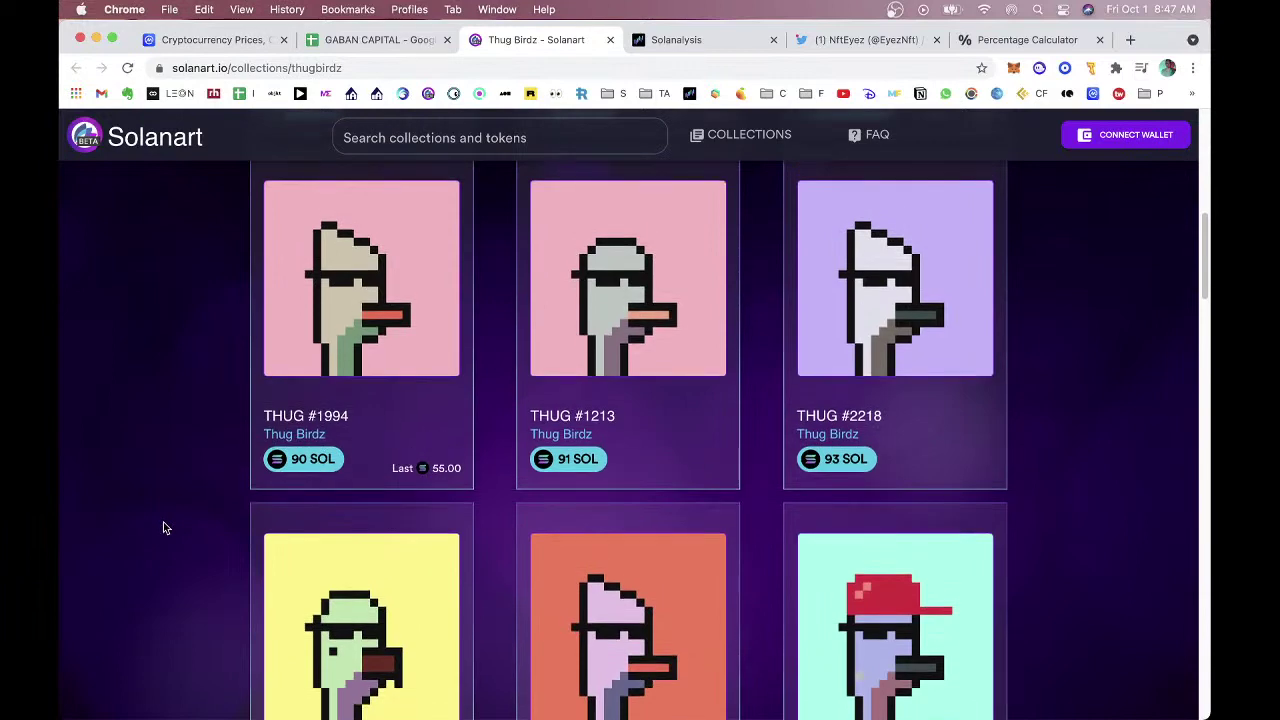
View the details of THUG #1994 in the Thug Birdz collection and close them again.
scroll(163, 526, up, 2)
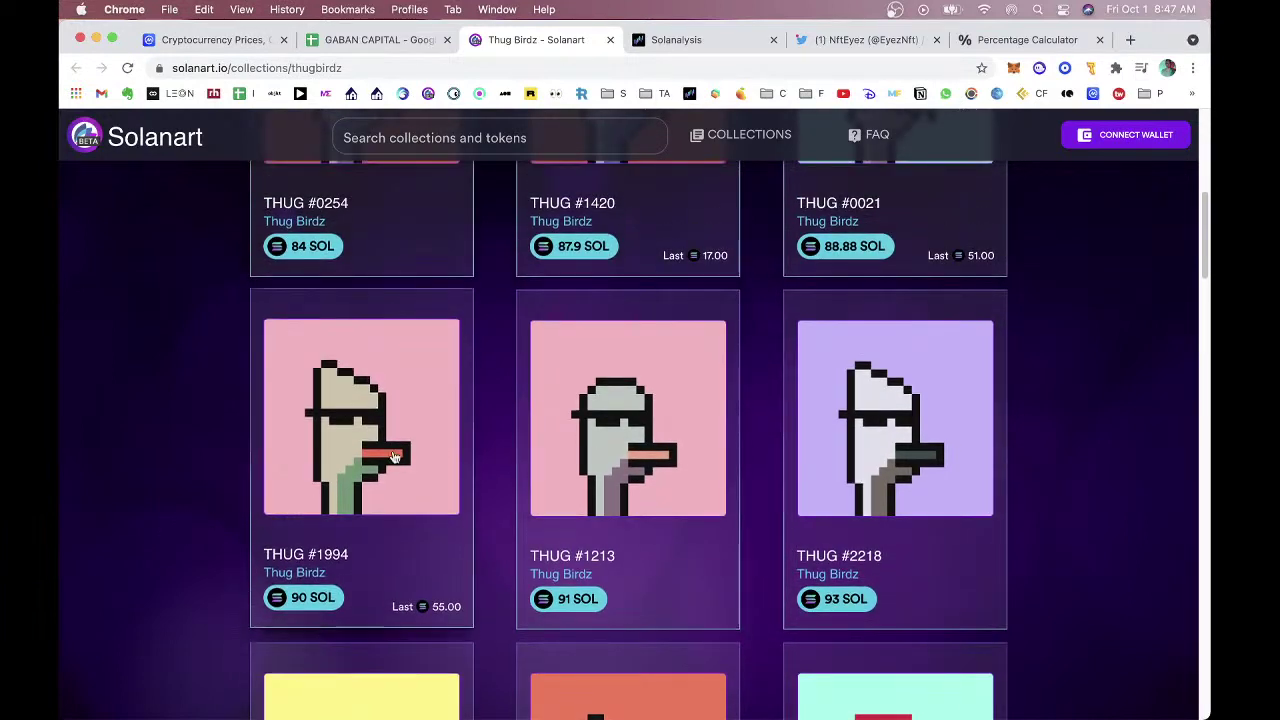
click(426, 441)
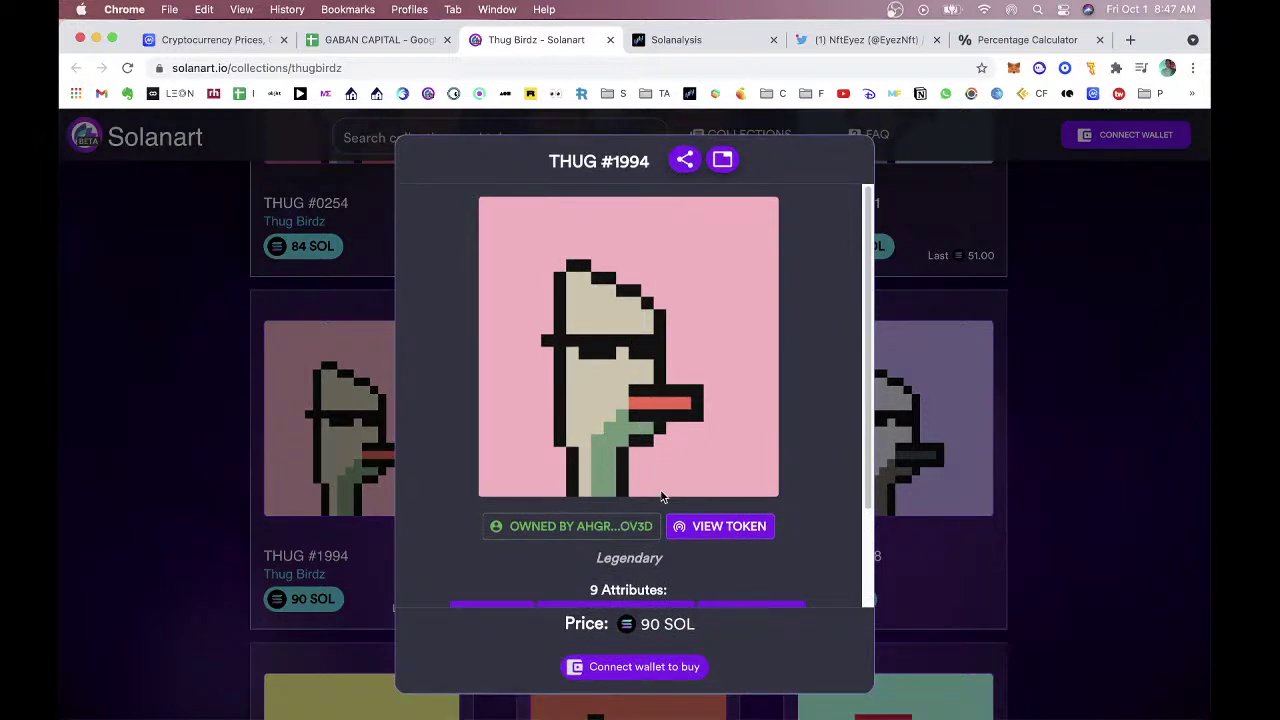
click(192, 439)
Return to the start of the Thug Birdz collection and scan its listings again from the cheapest upward.
scroll(229, 484, up, 3)
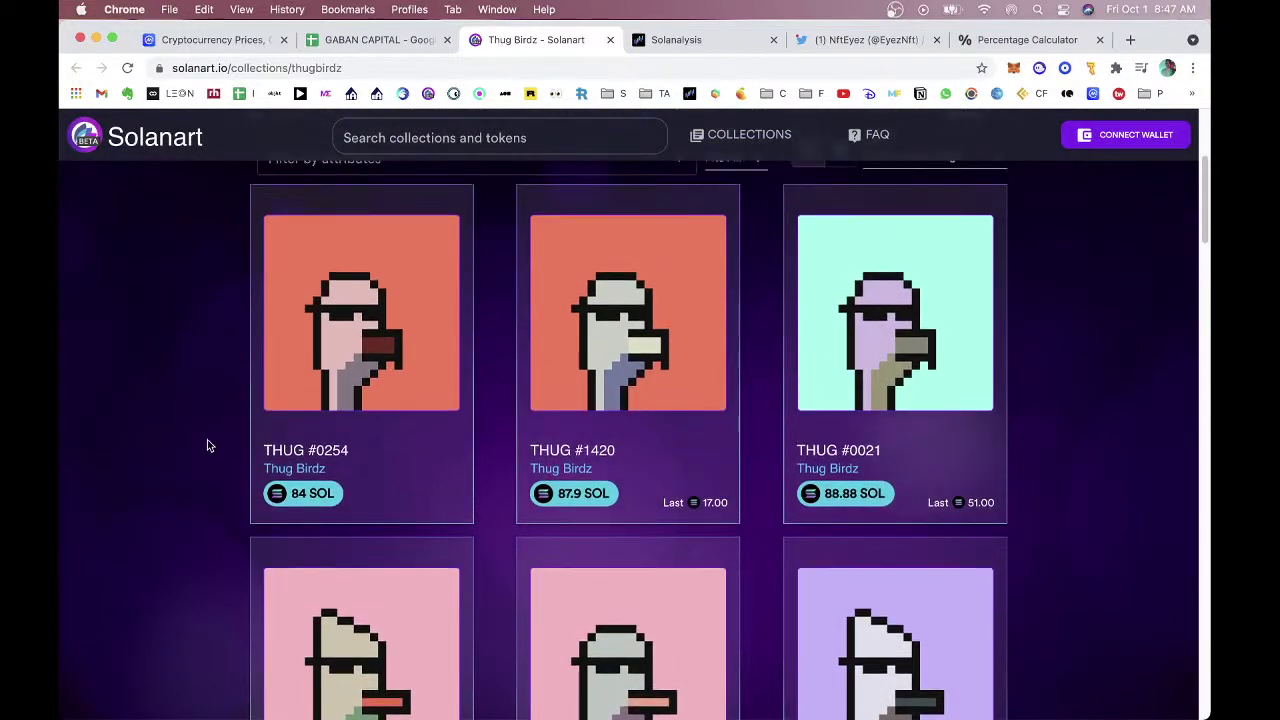
scroll(206, 443, up, 2)
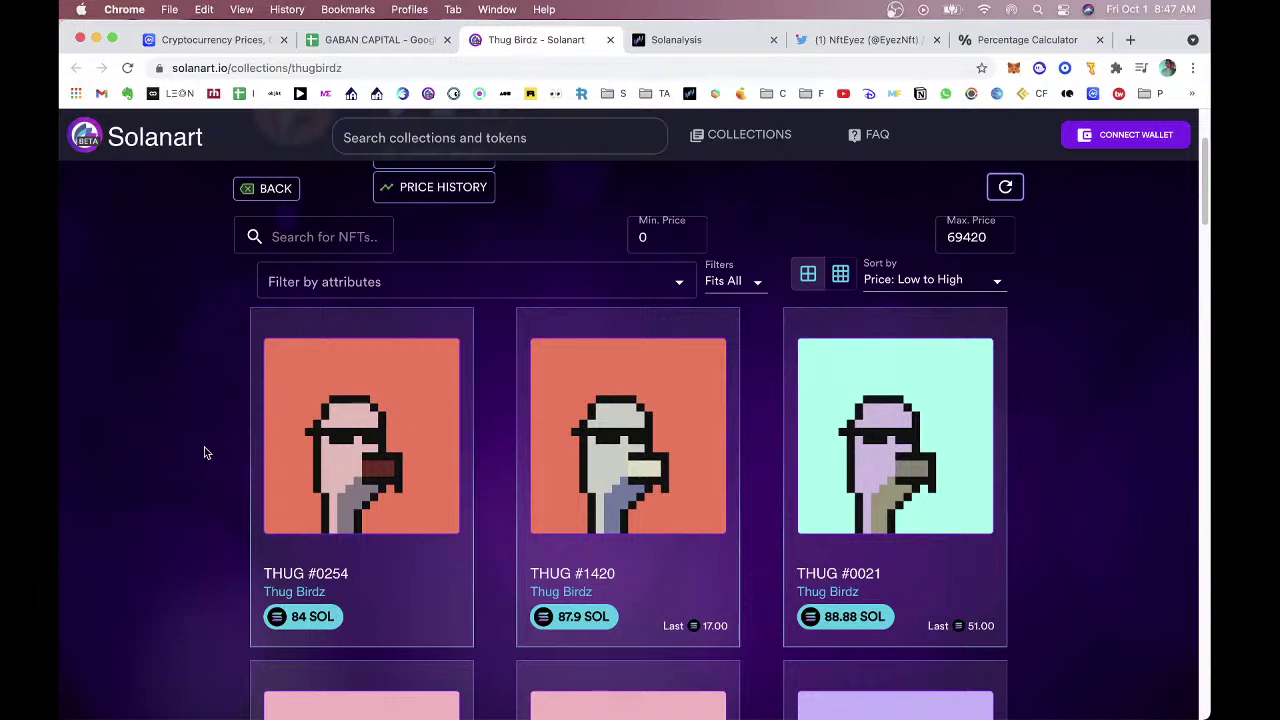
scroll(170, 452, up, 1)
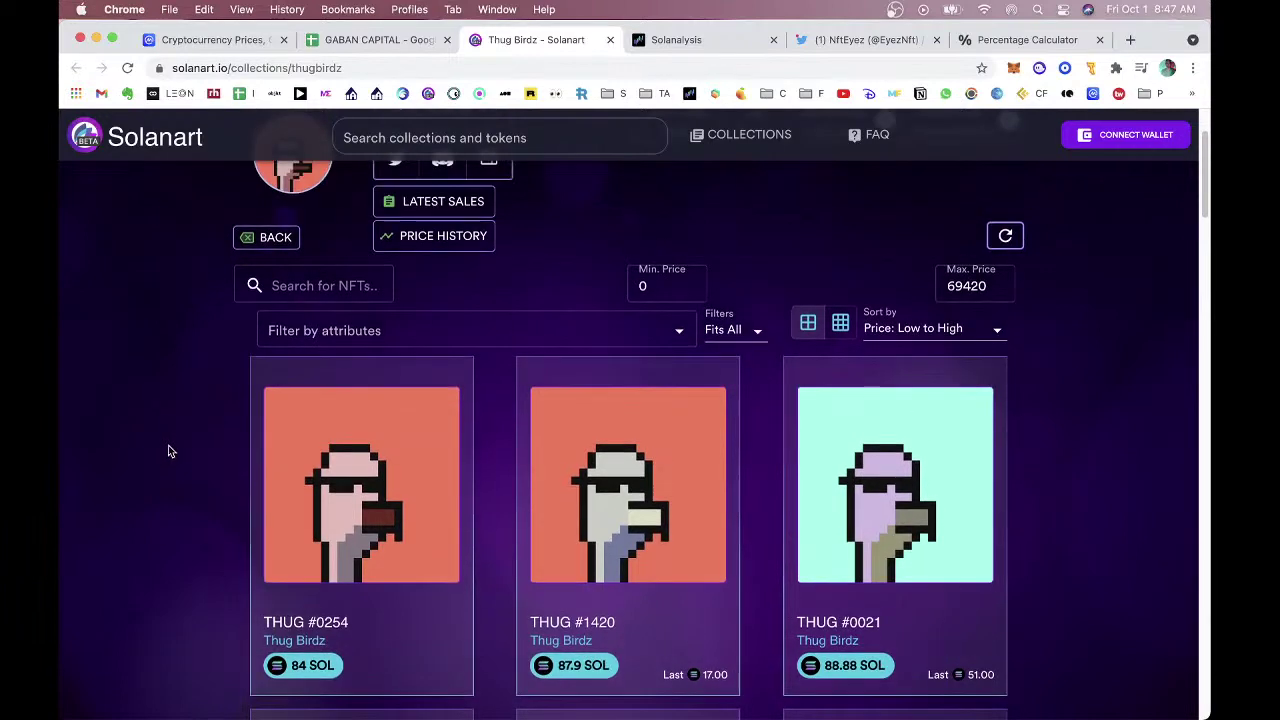
scroll(175, 452, up, 2)
scroll(180, 440, down, 10)
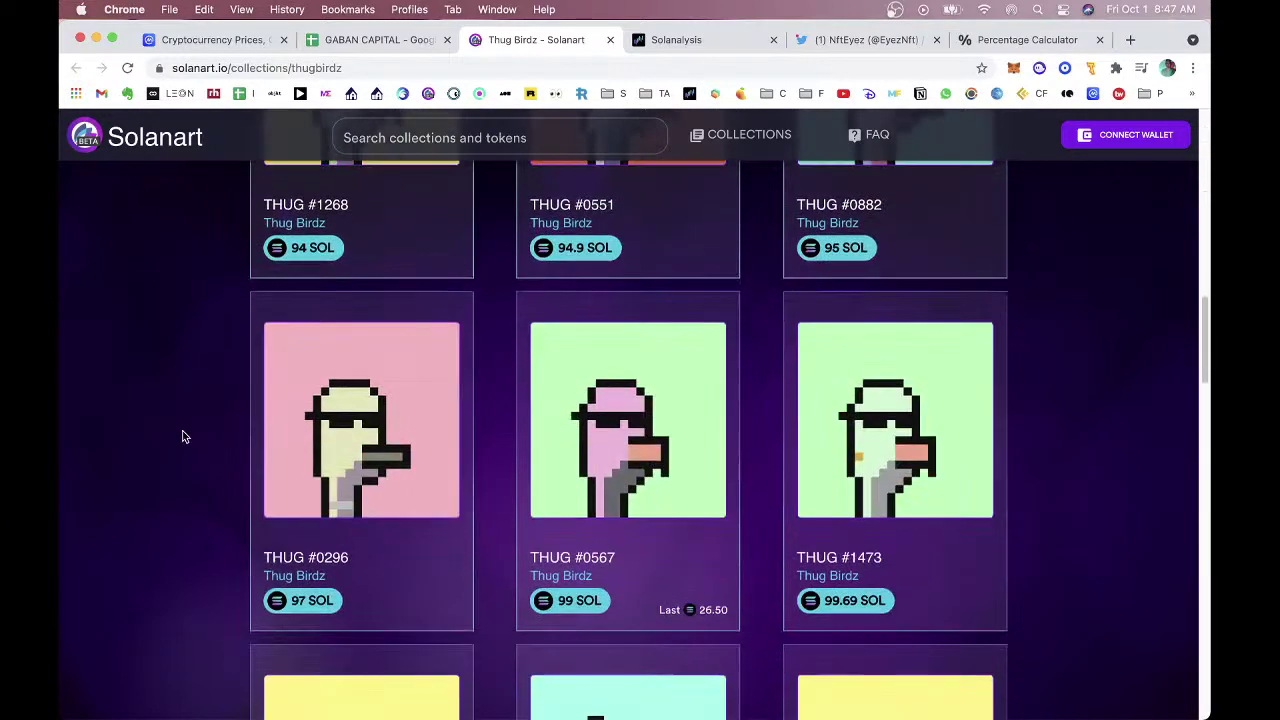
scroll(182, 434, down, 7)
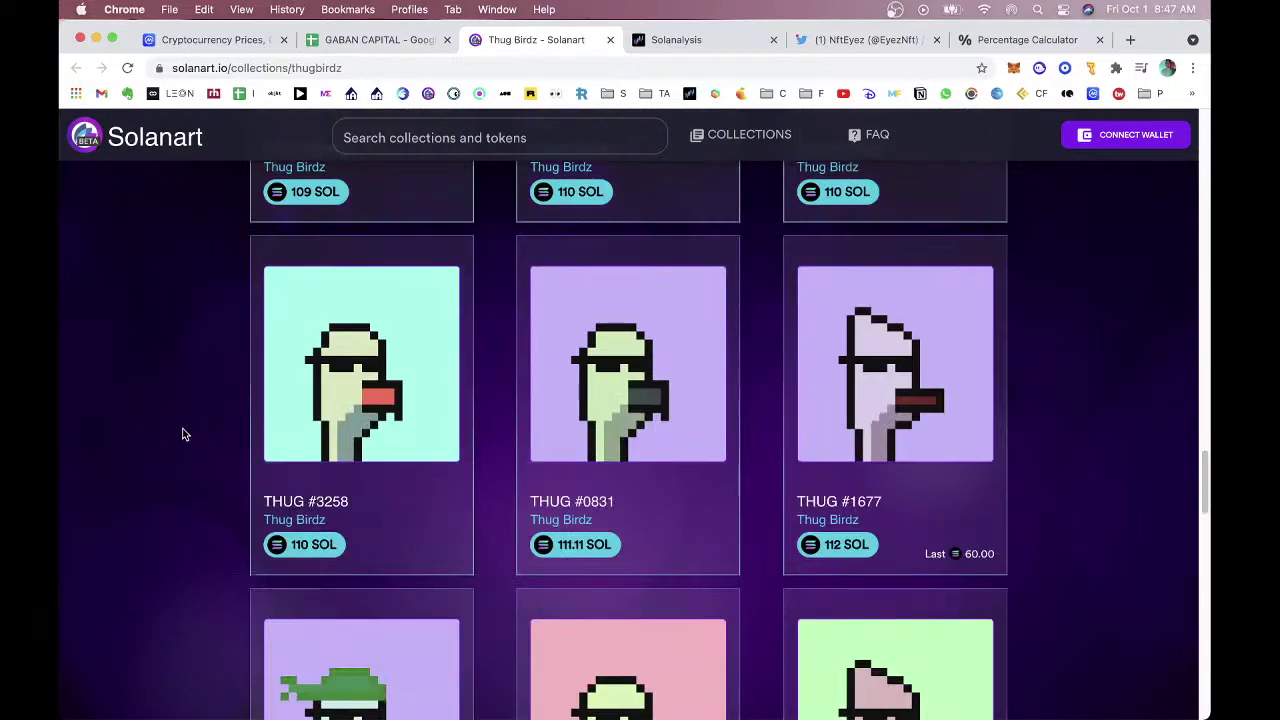